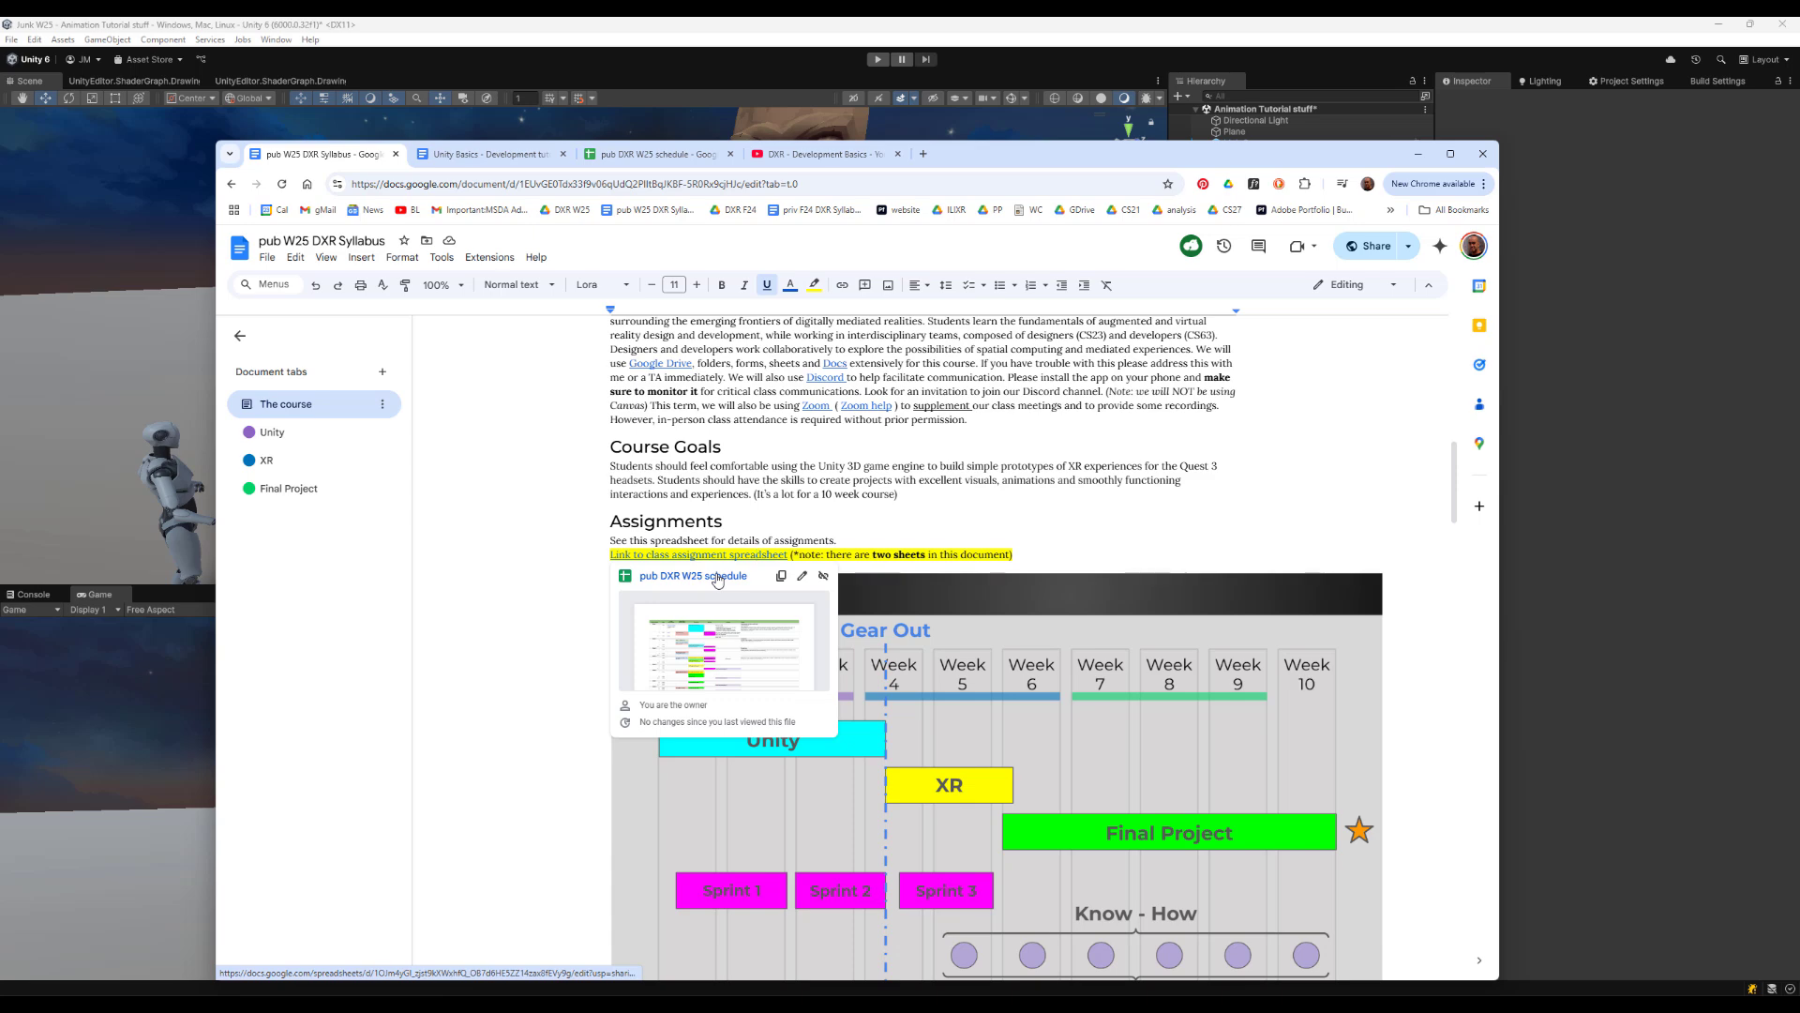
Open the Unity Basics - Development tutorial document through the class schedule linked in the syllabus, and select its video link
left_click(718, 576)
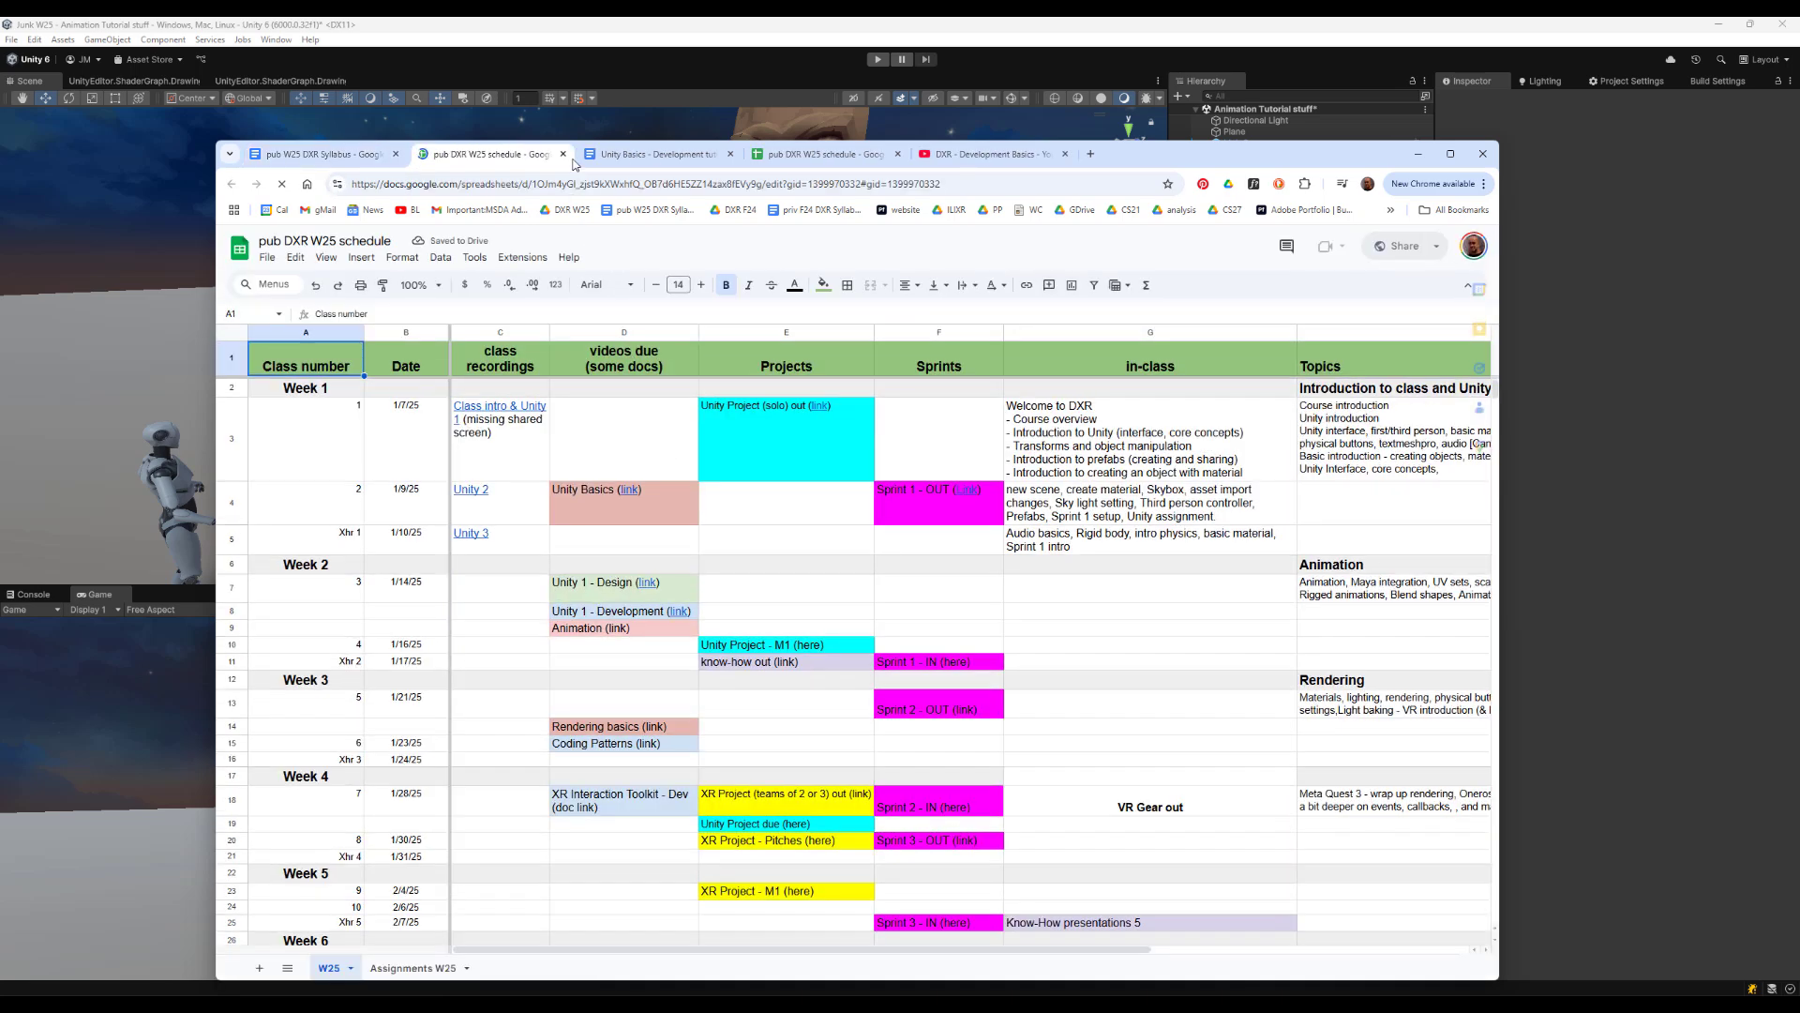
mouse_move(679, 618)
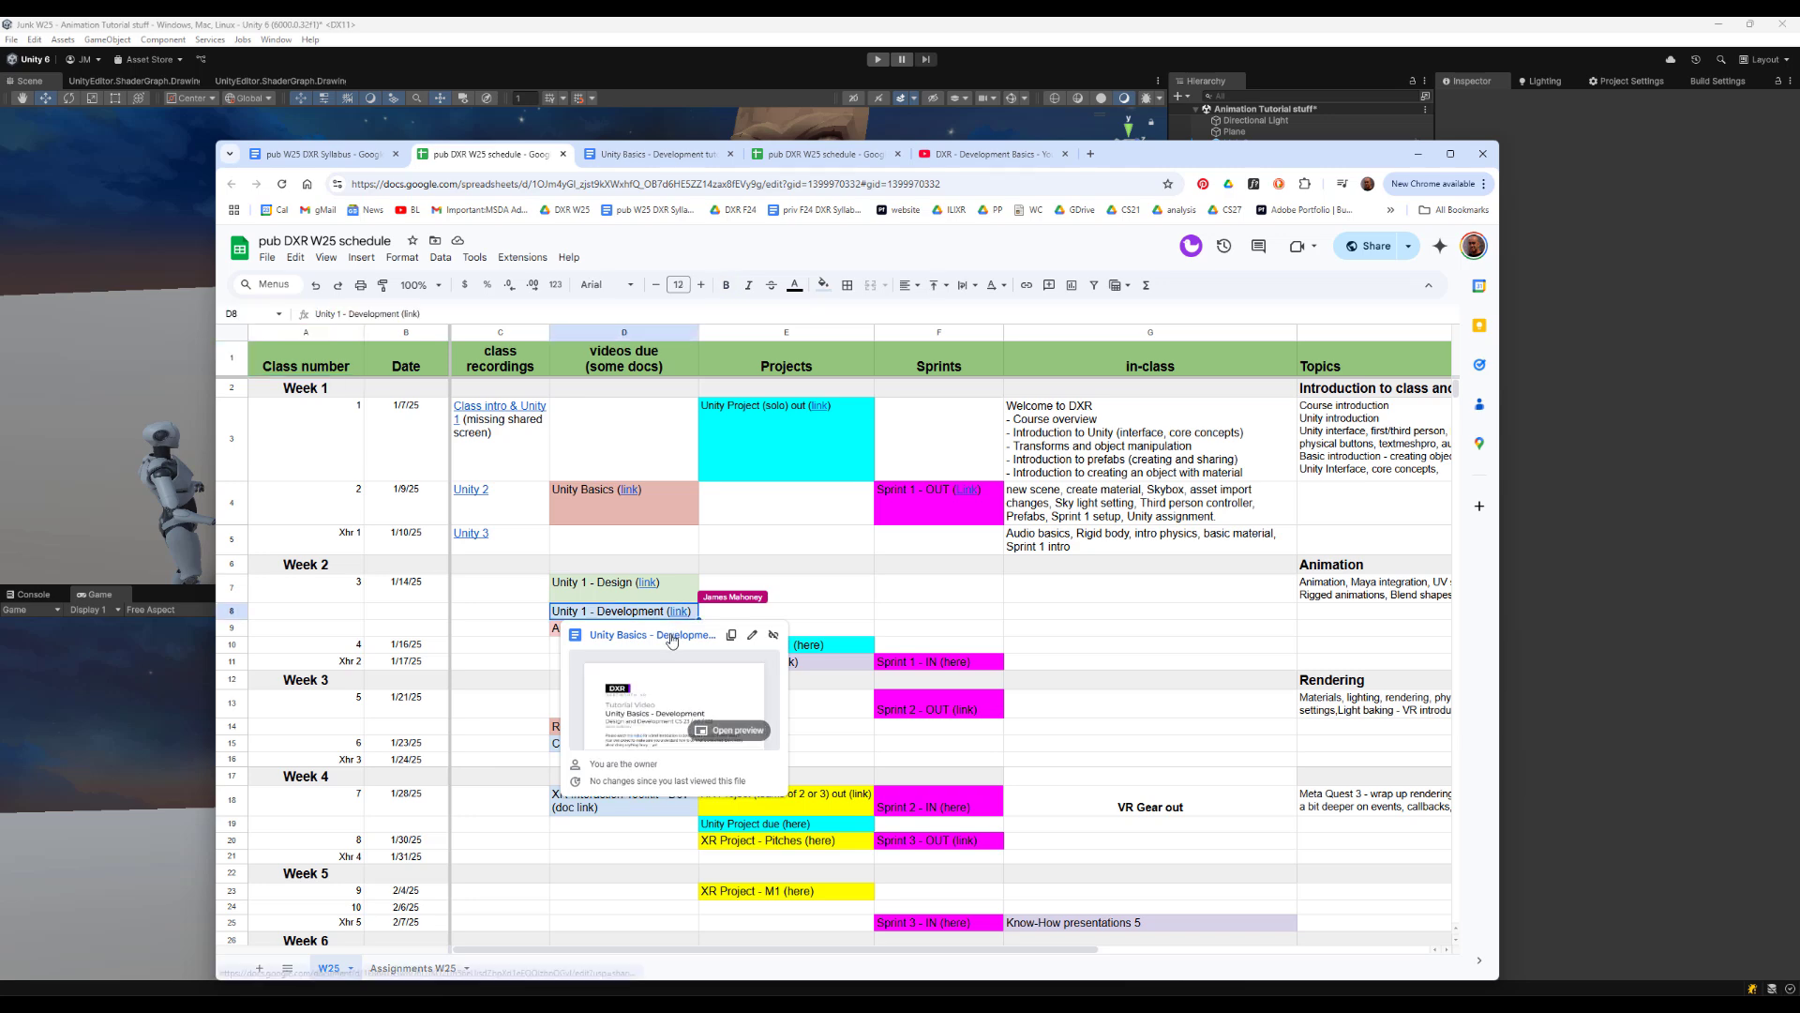
left_click(671, 638)
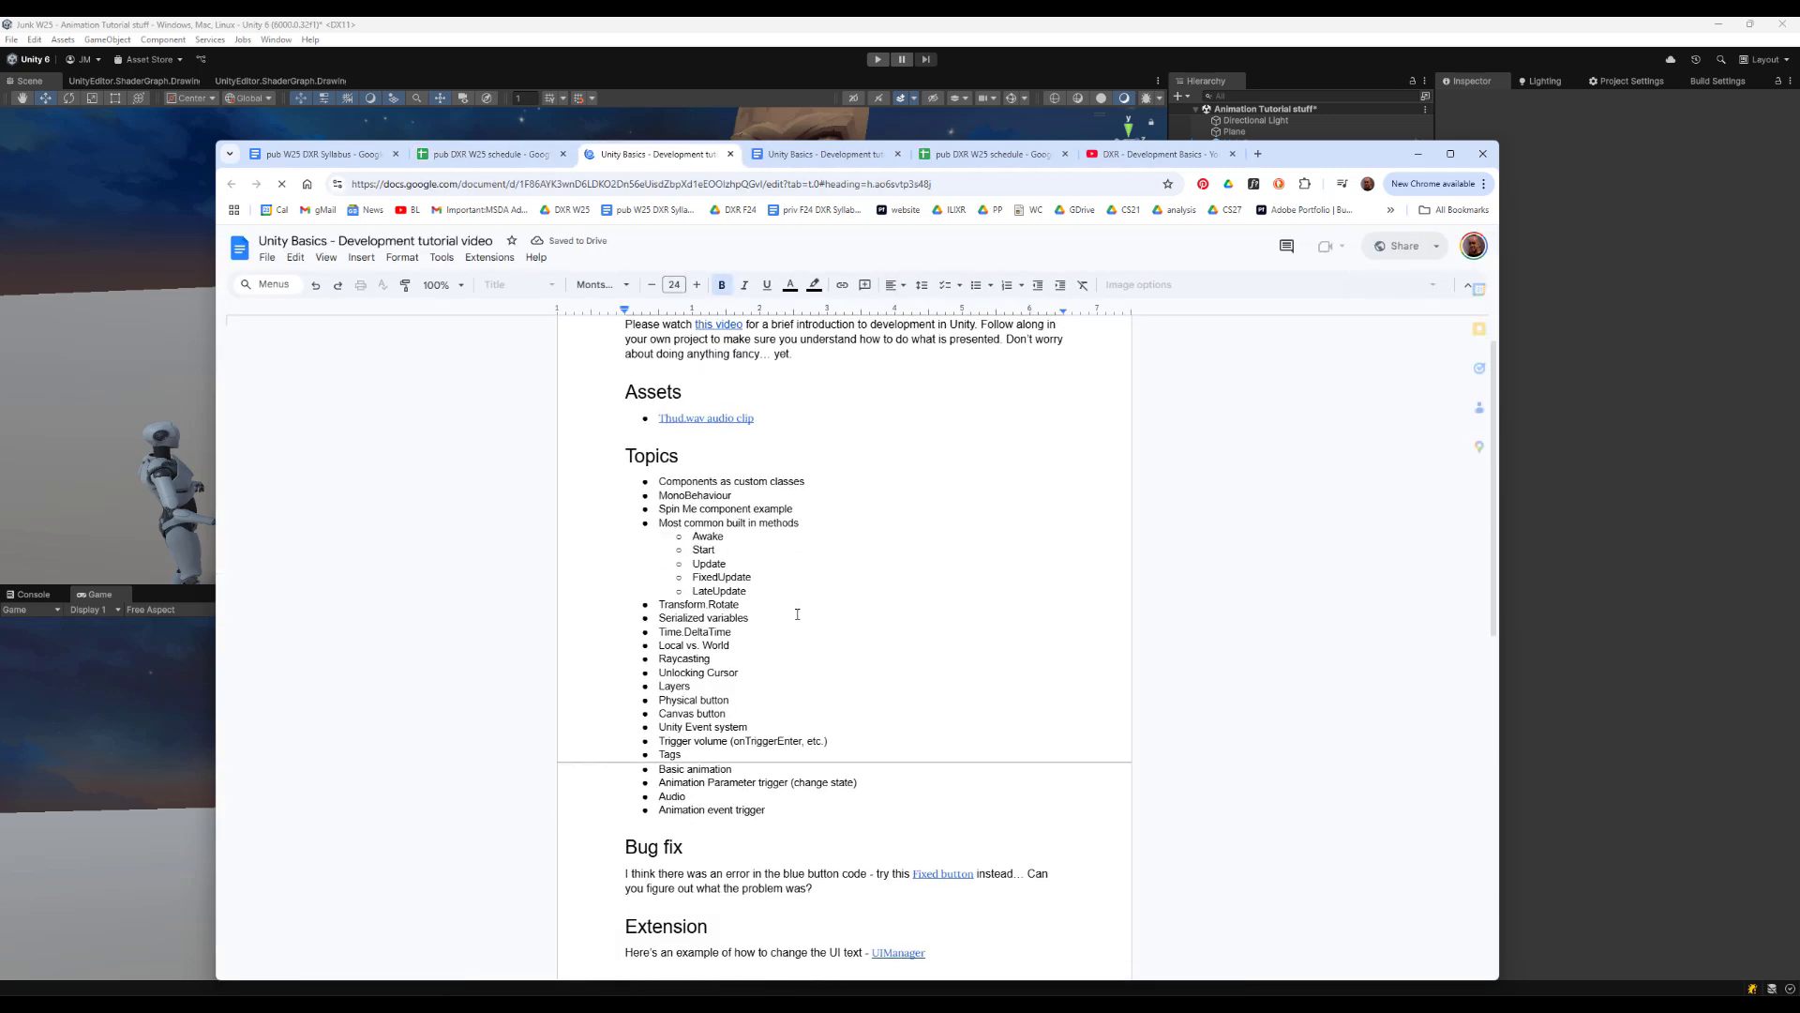
left_click(702, 559)
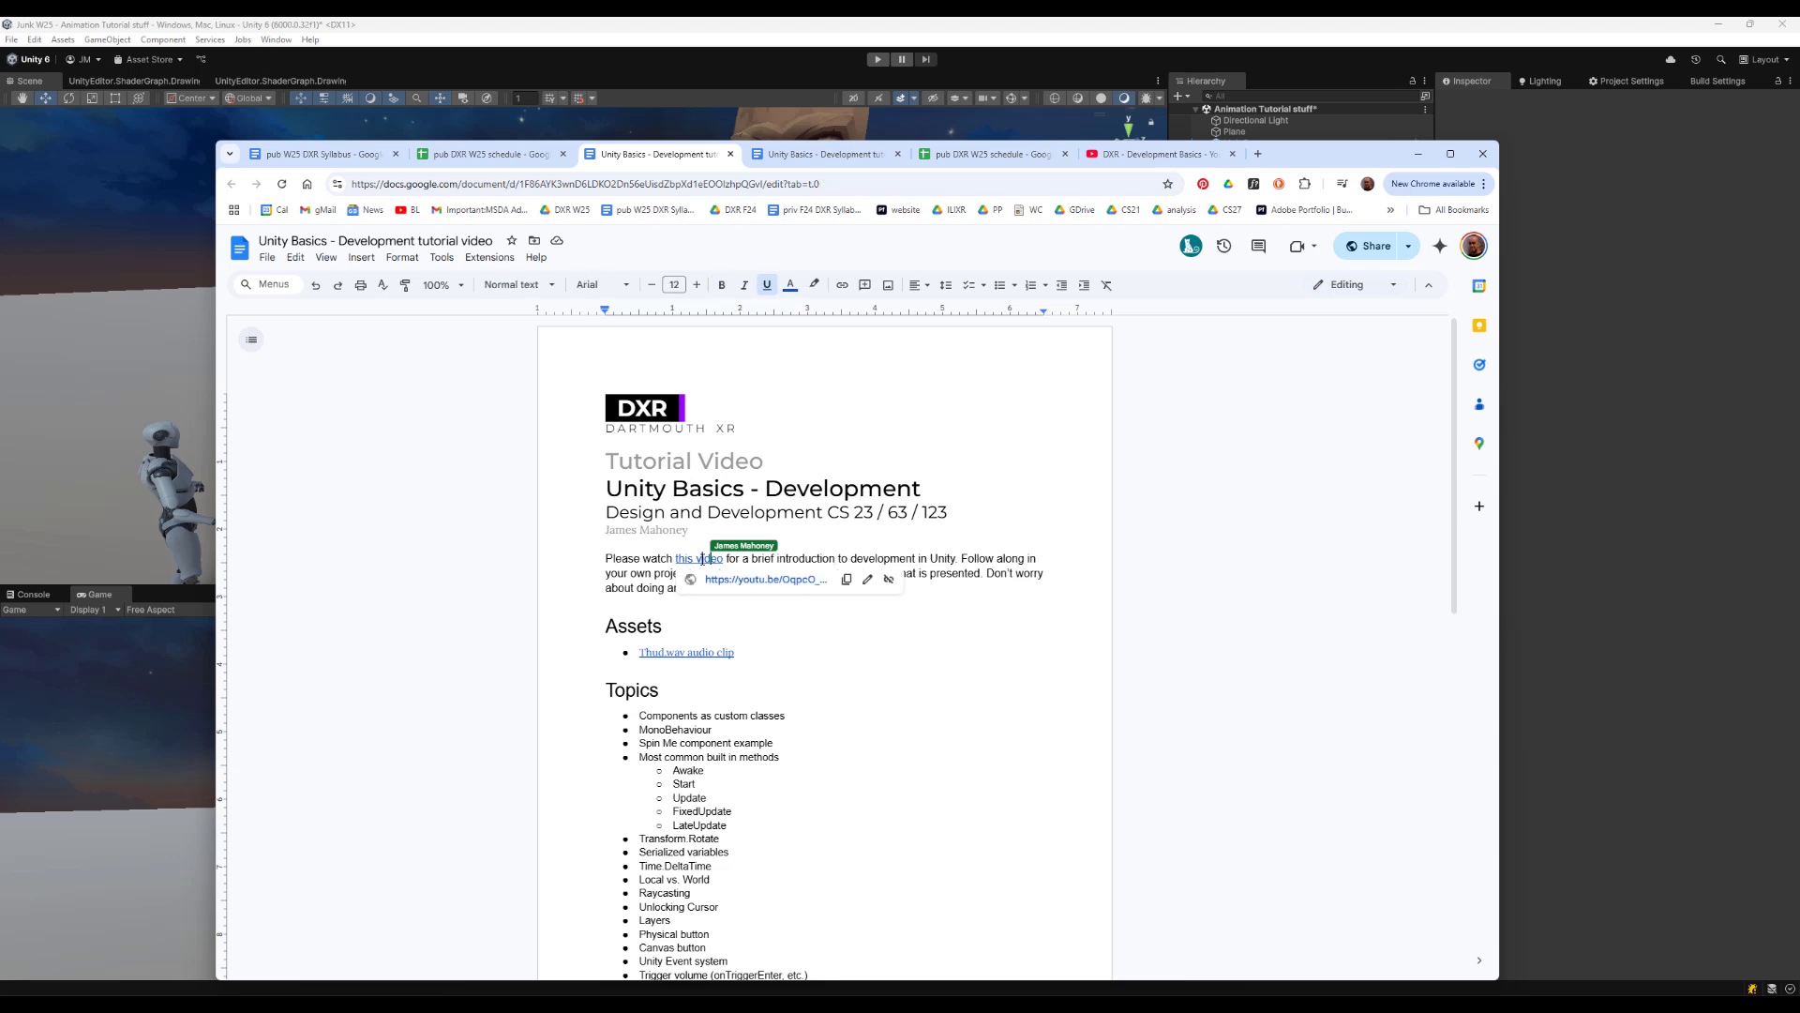
Switch to the DXR - Development Basics video, enlarge the browser window and skip through the video to about 7:03
left_click(1116, 154)
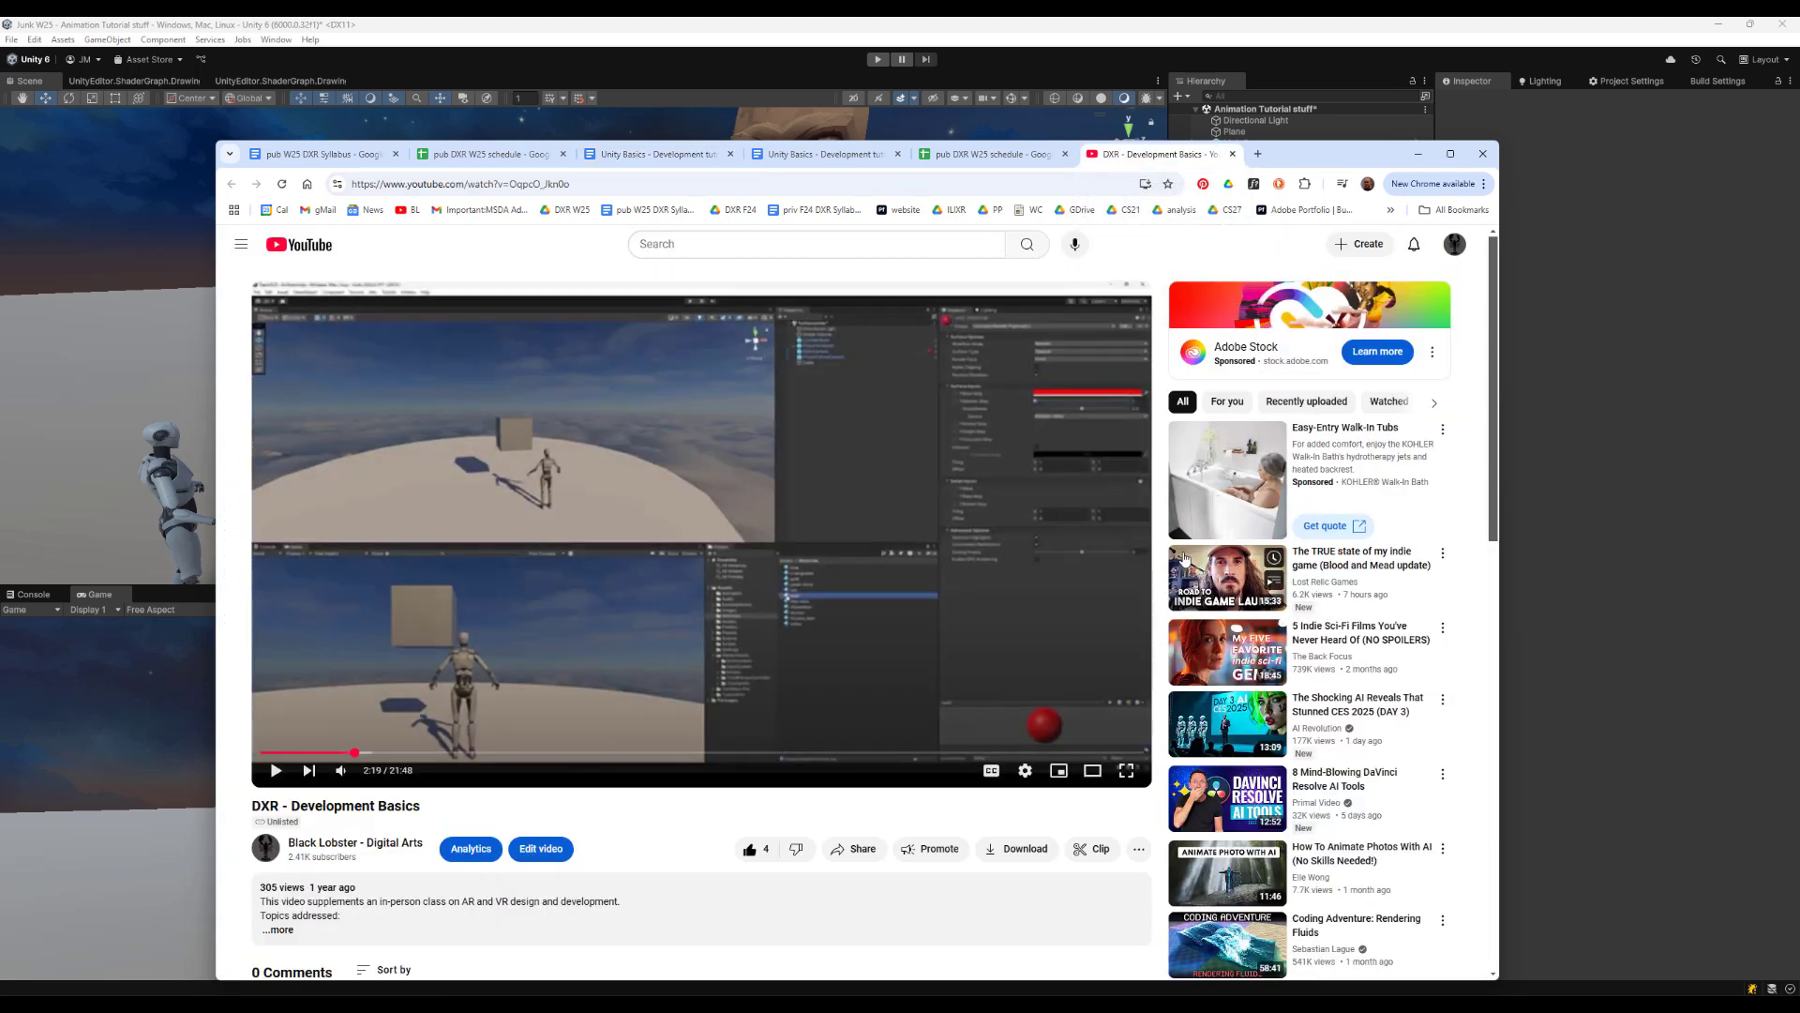
left_click_drag(1305, 155, 1154, 96)
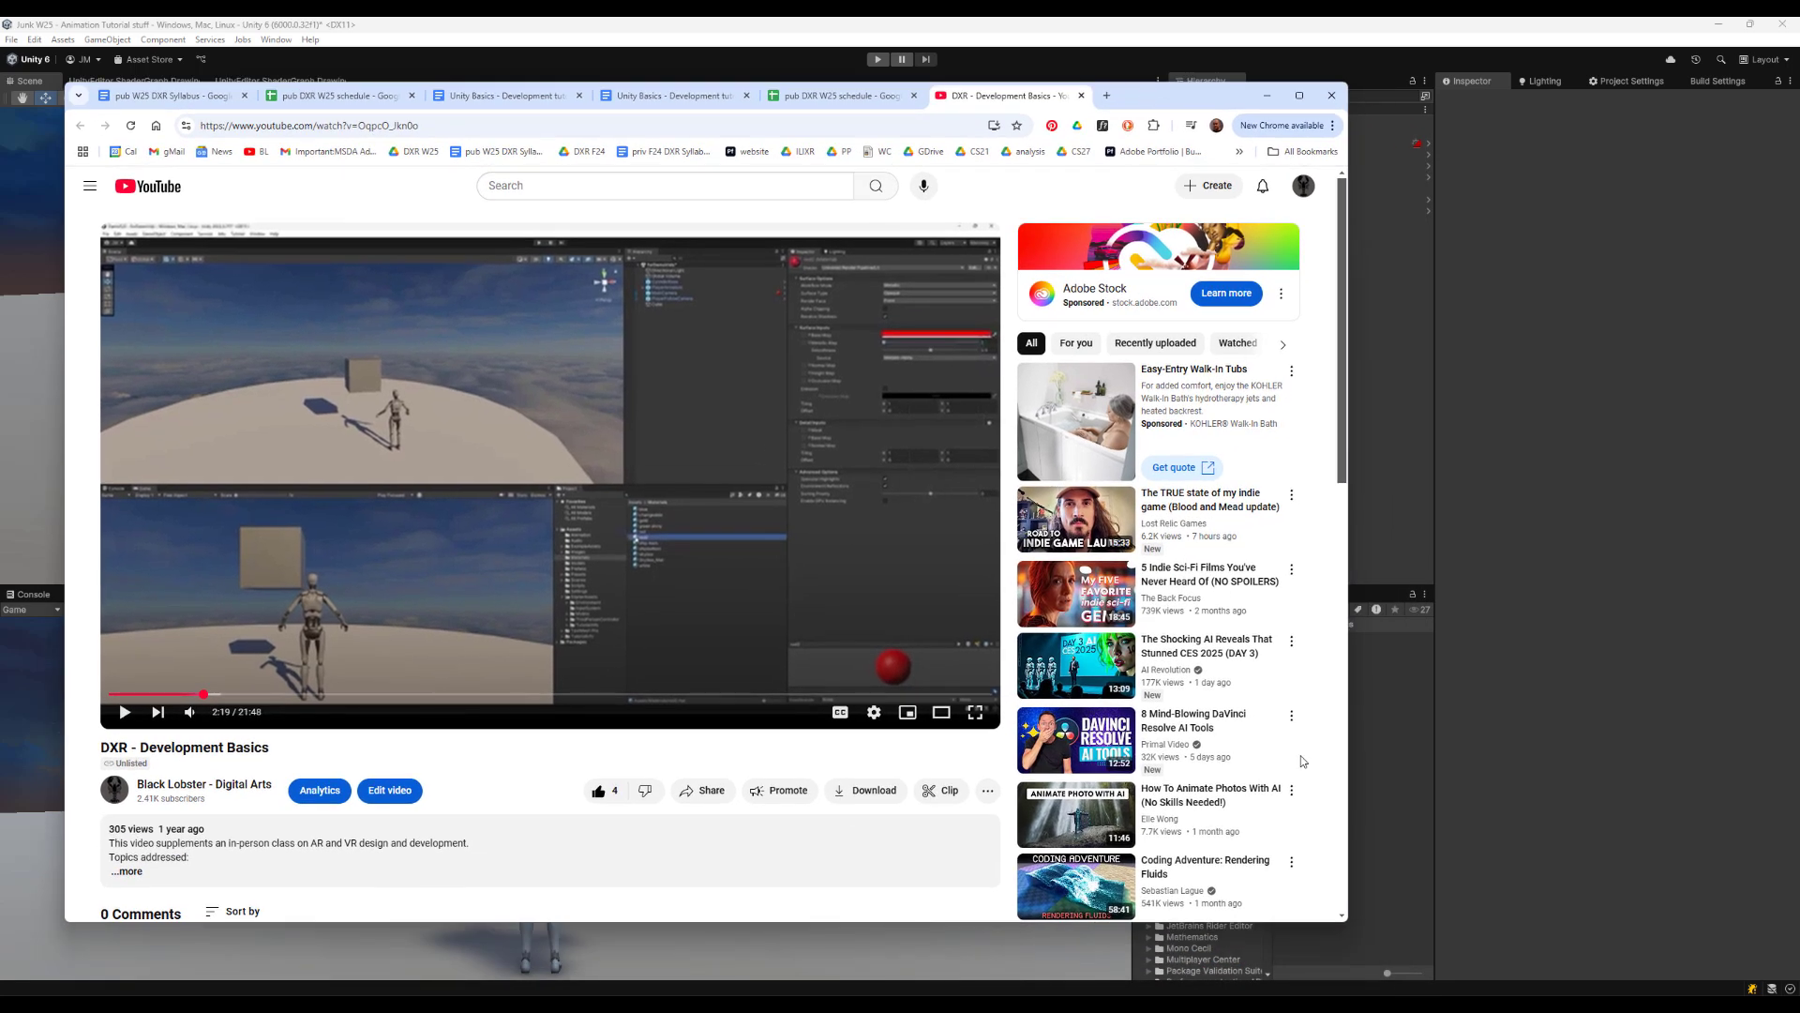
left_click_drag(1347, 925, 1625, 943)
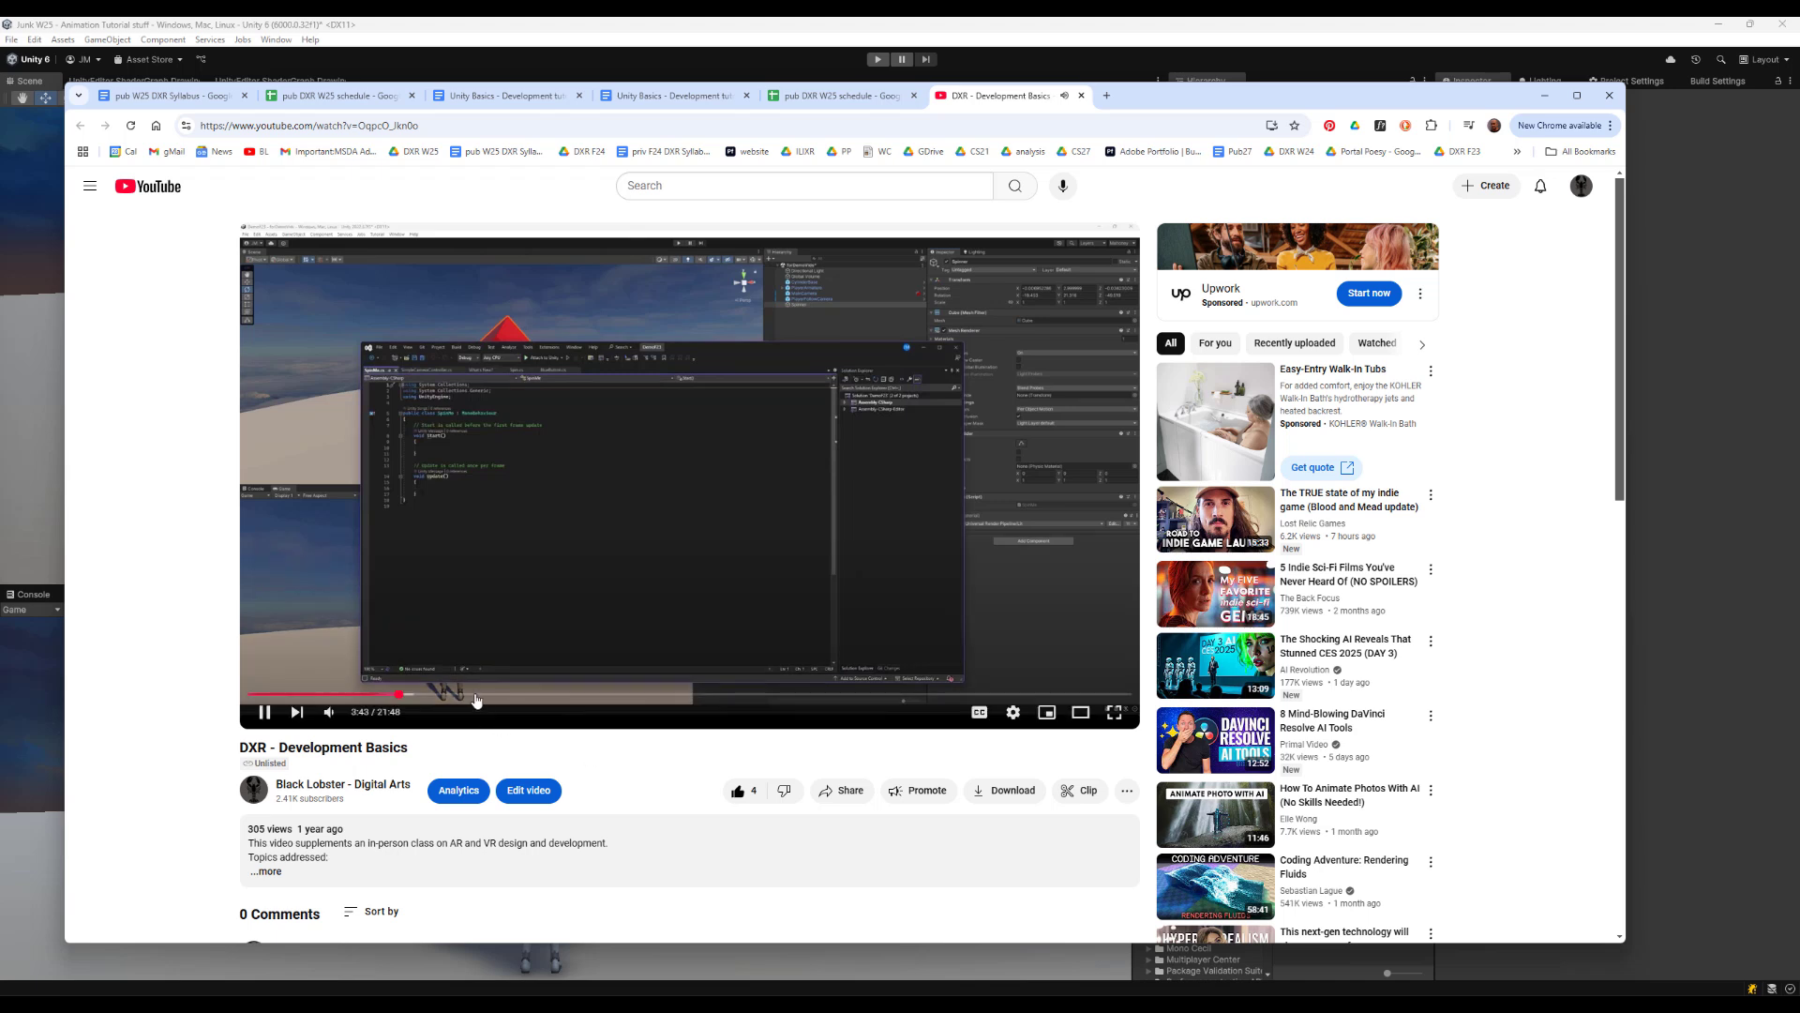
left_click(477, 696)
left_click_drag(507, 696, 514, 698)
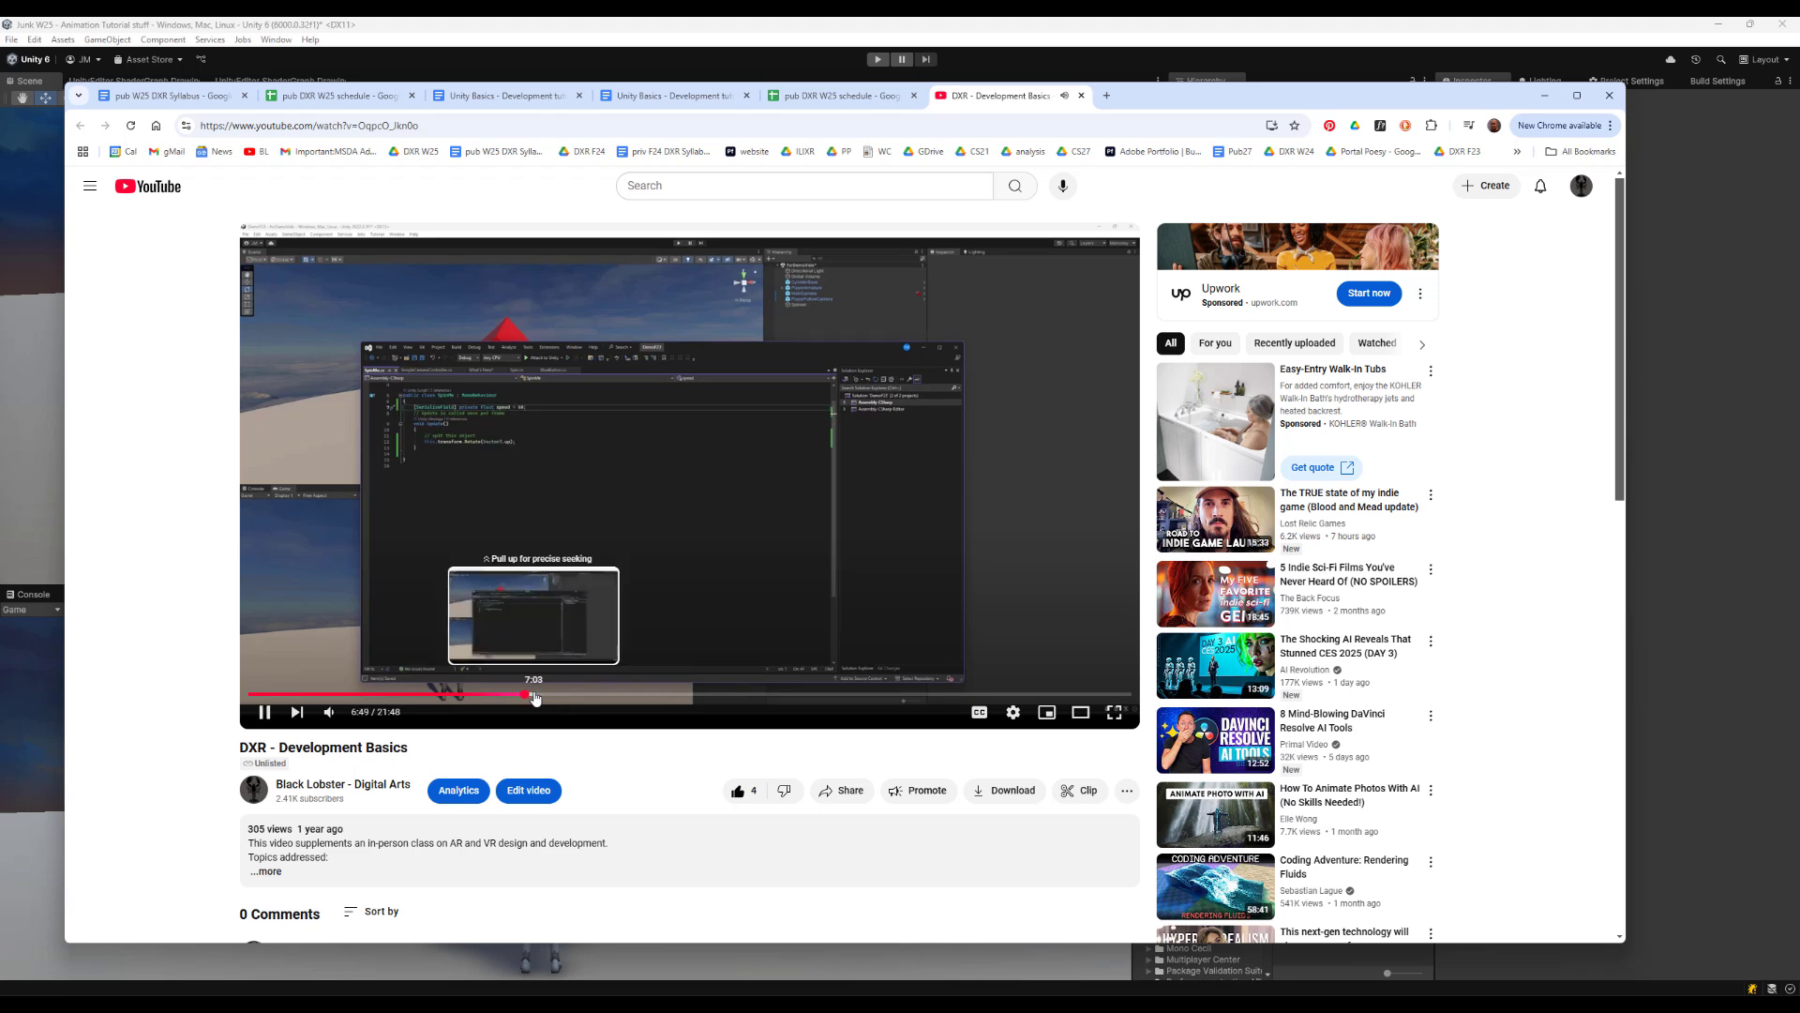
left_click(534, 696)
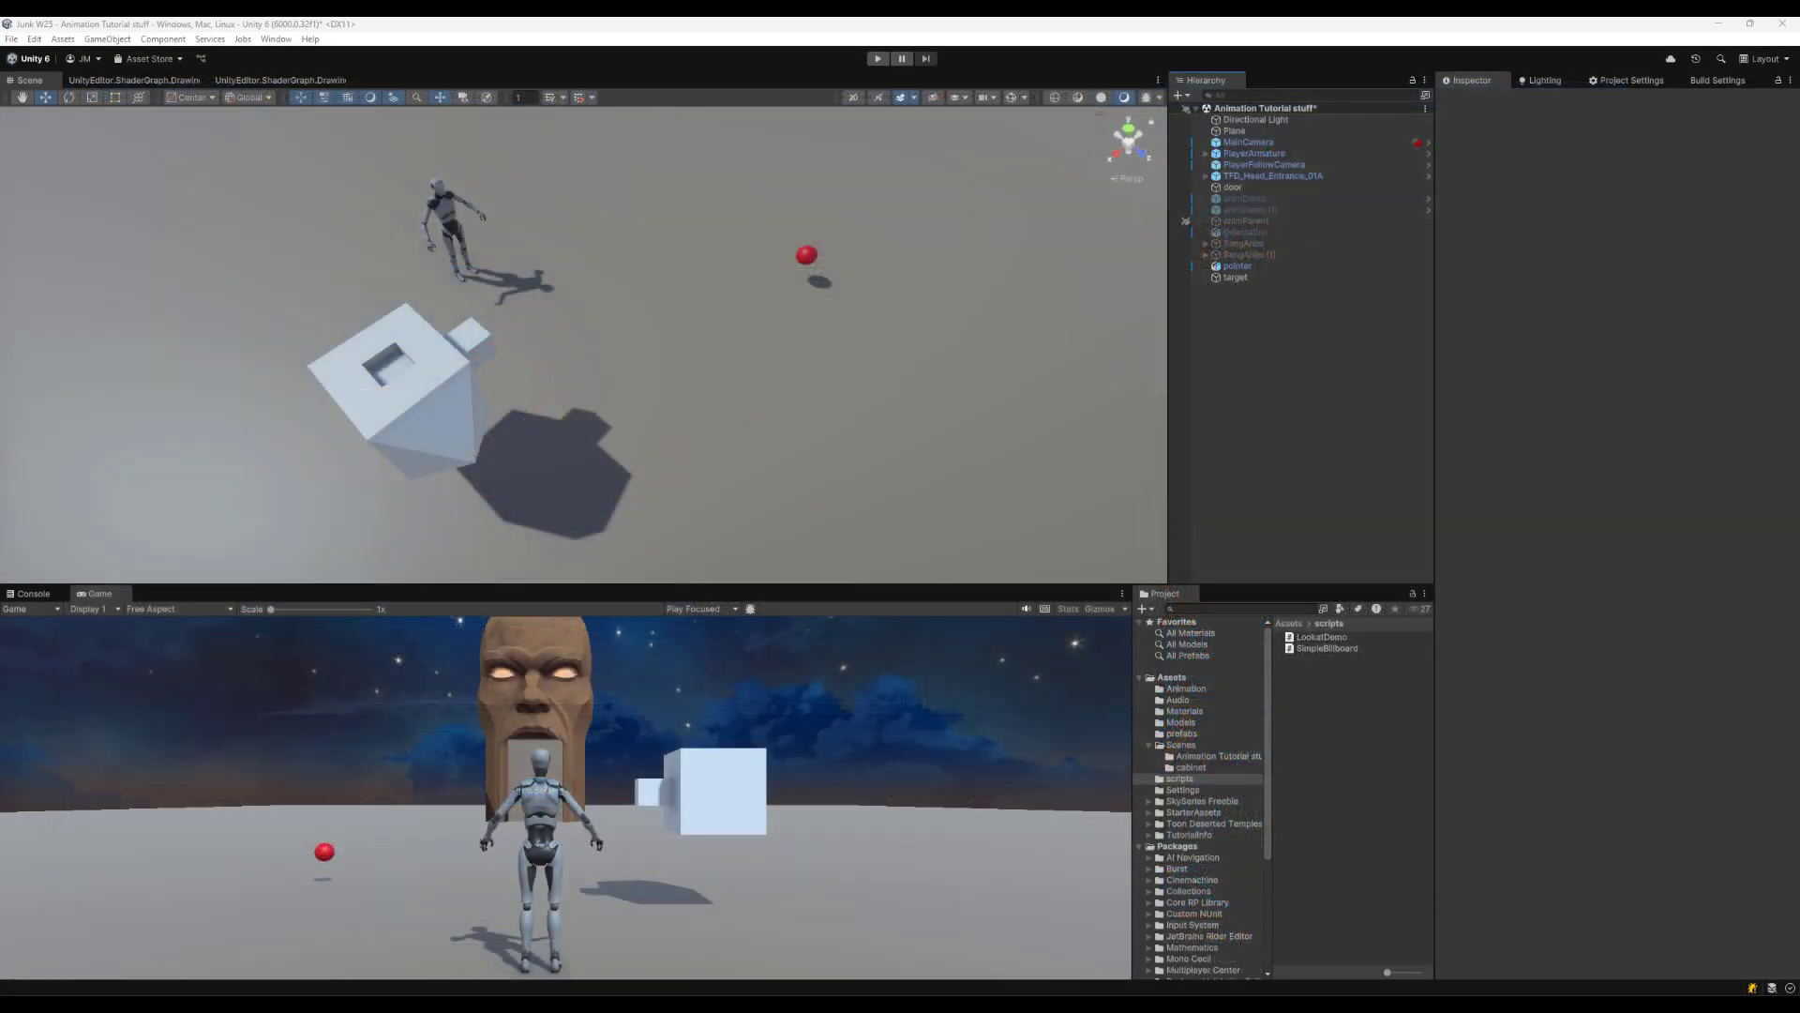
Move the red target sphere across the ground to about X -3.18, Z 4.21
left_click(1219, 278)
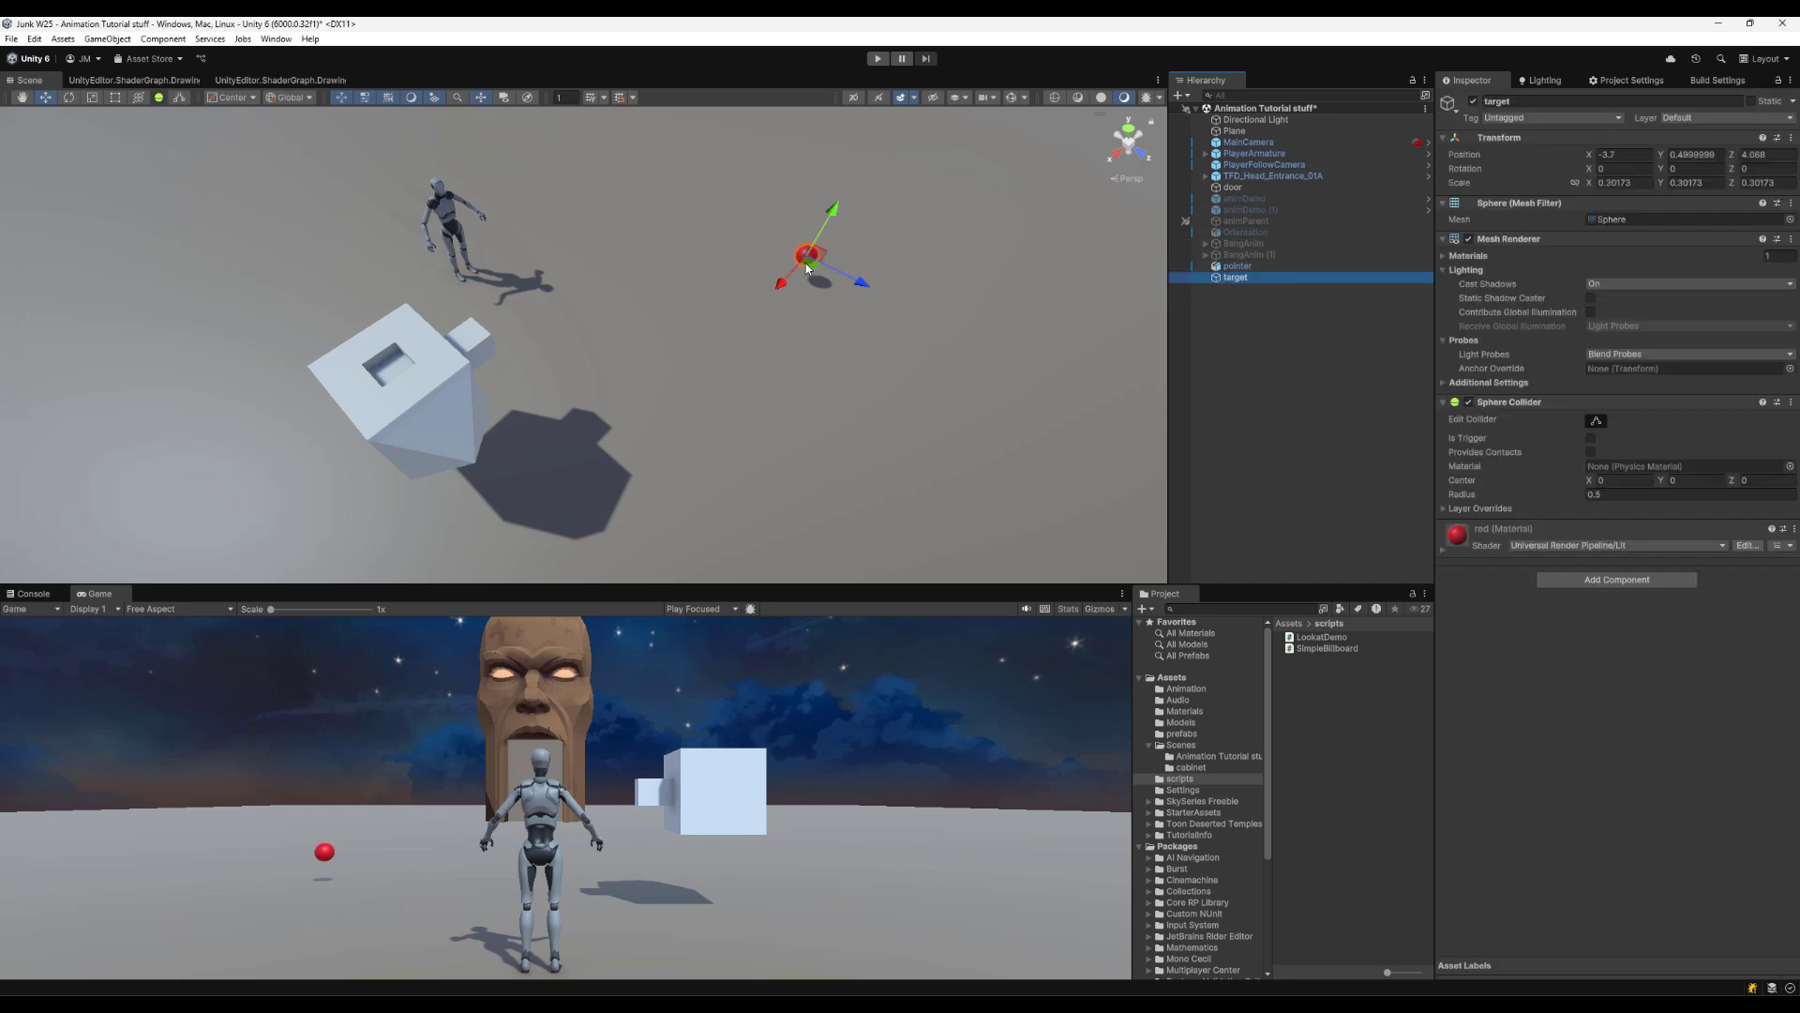
left_click_drag(815, 284, 702, 275)
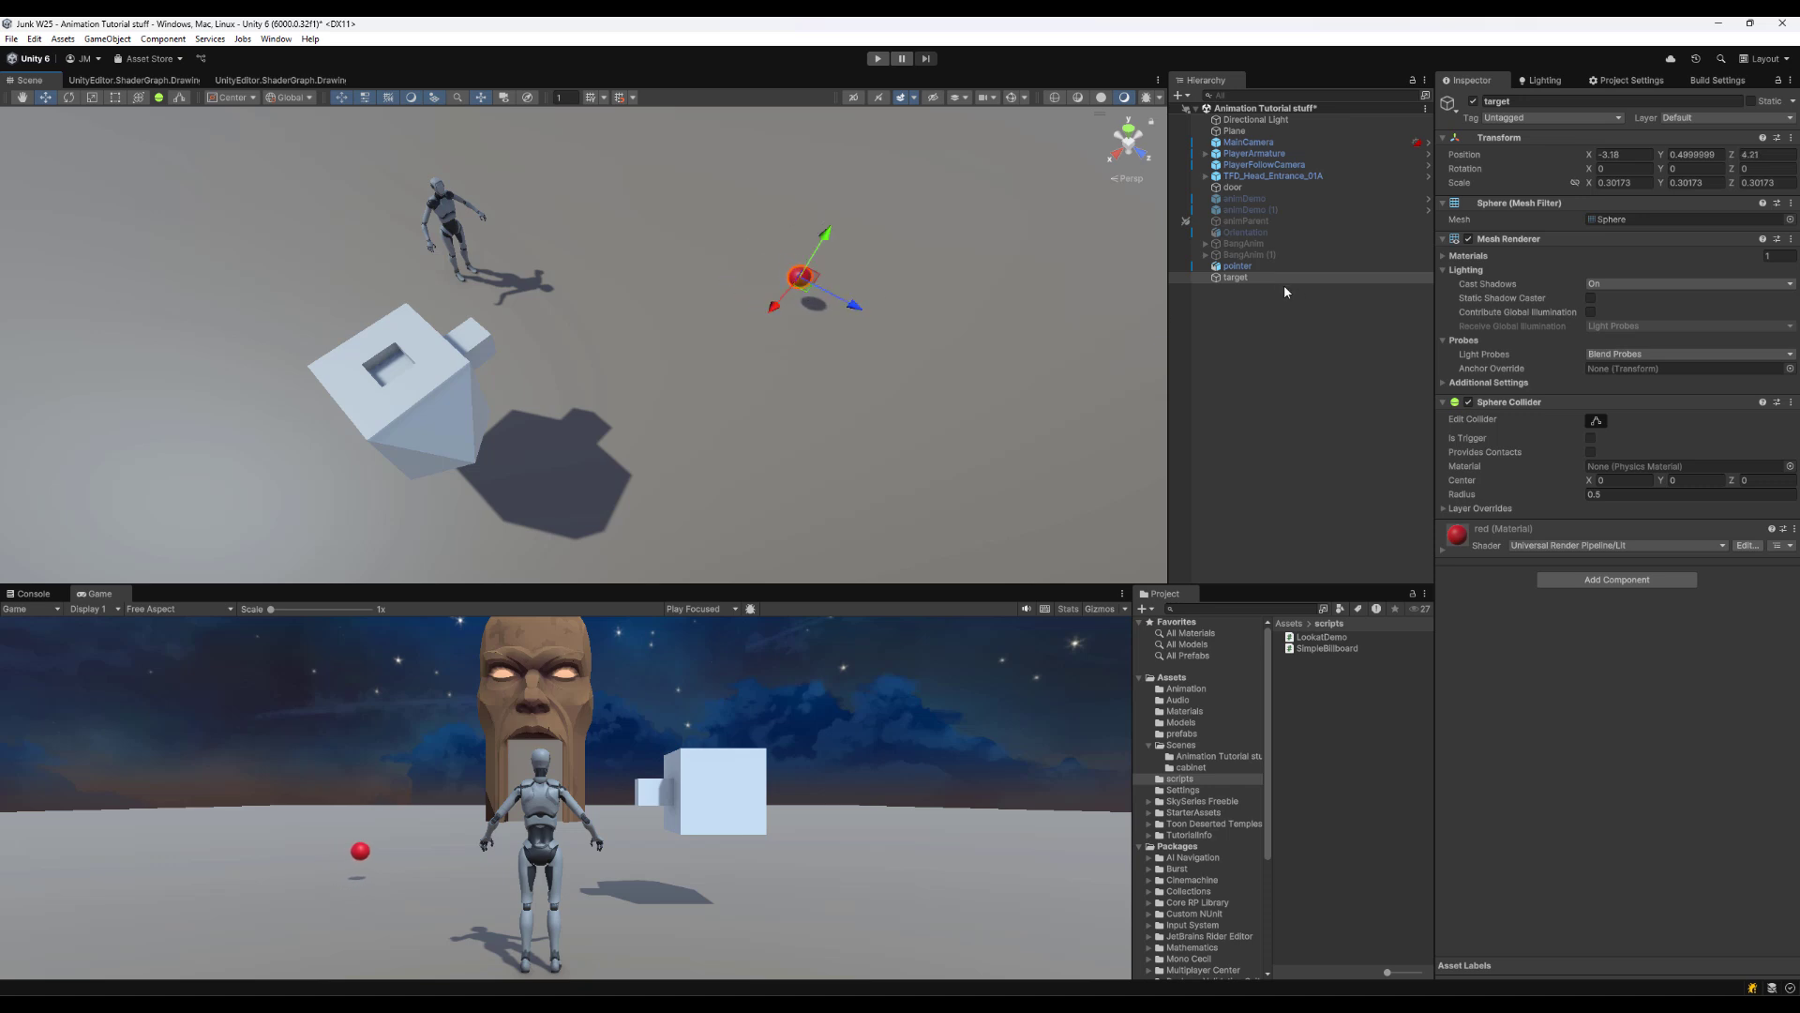
Open the pointer object's LookatDemo script in Visual Studio and highlight the transform.LookAt(target) line in Start()
left_click(1257, 267)
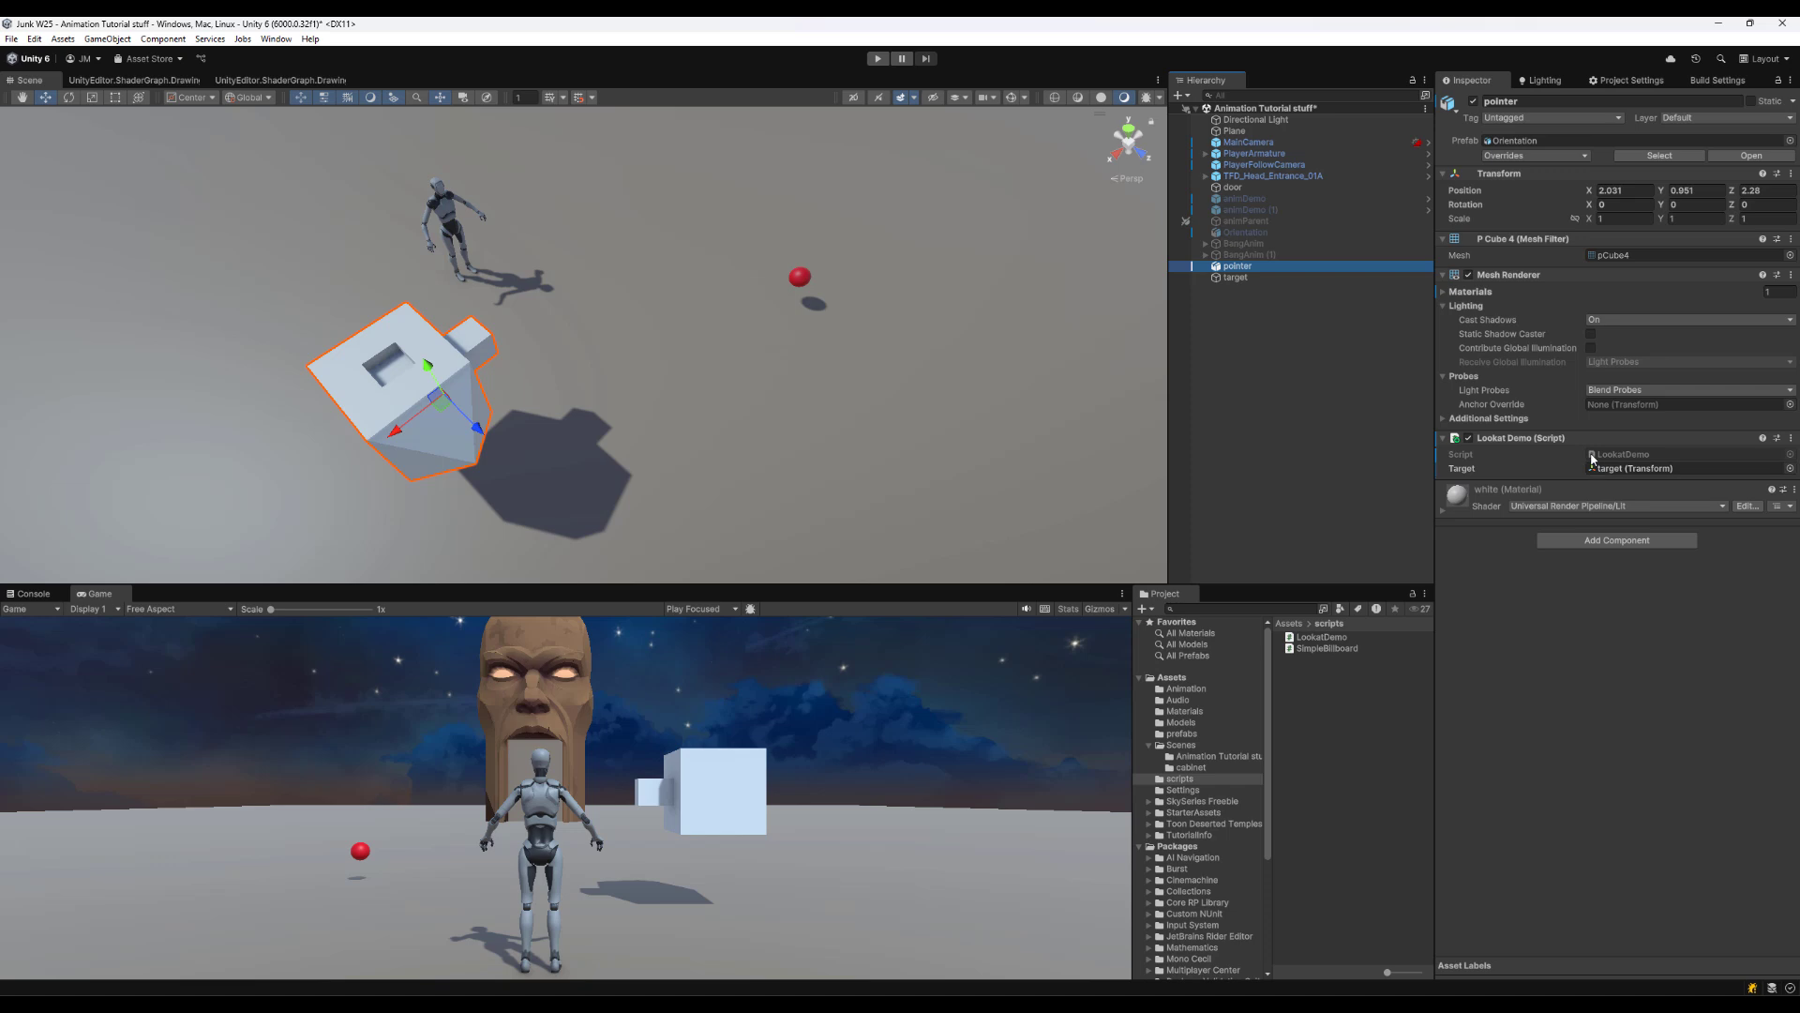
double_click(1592, 457)
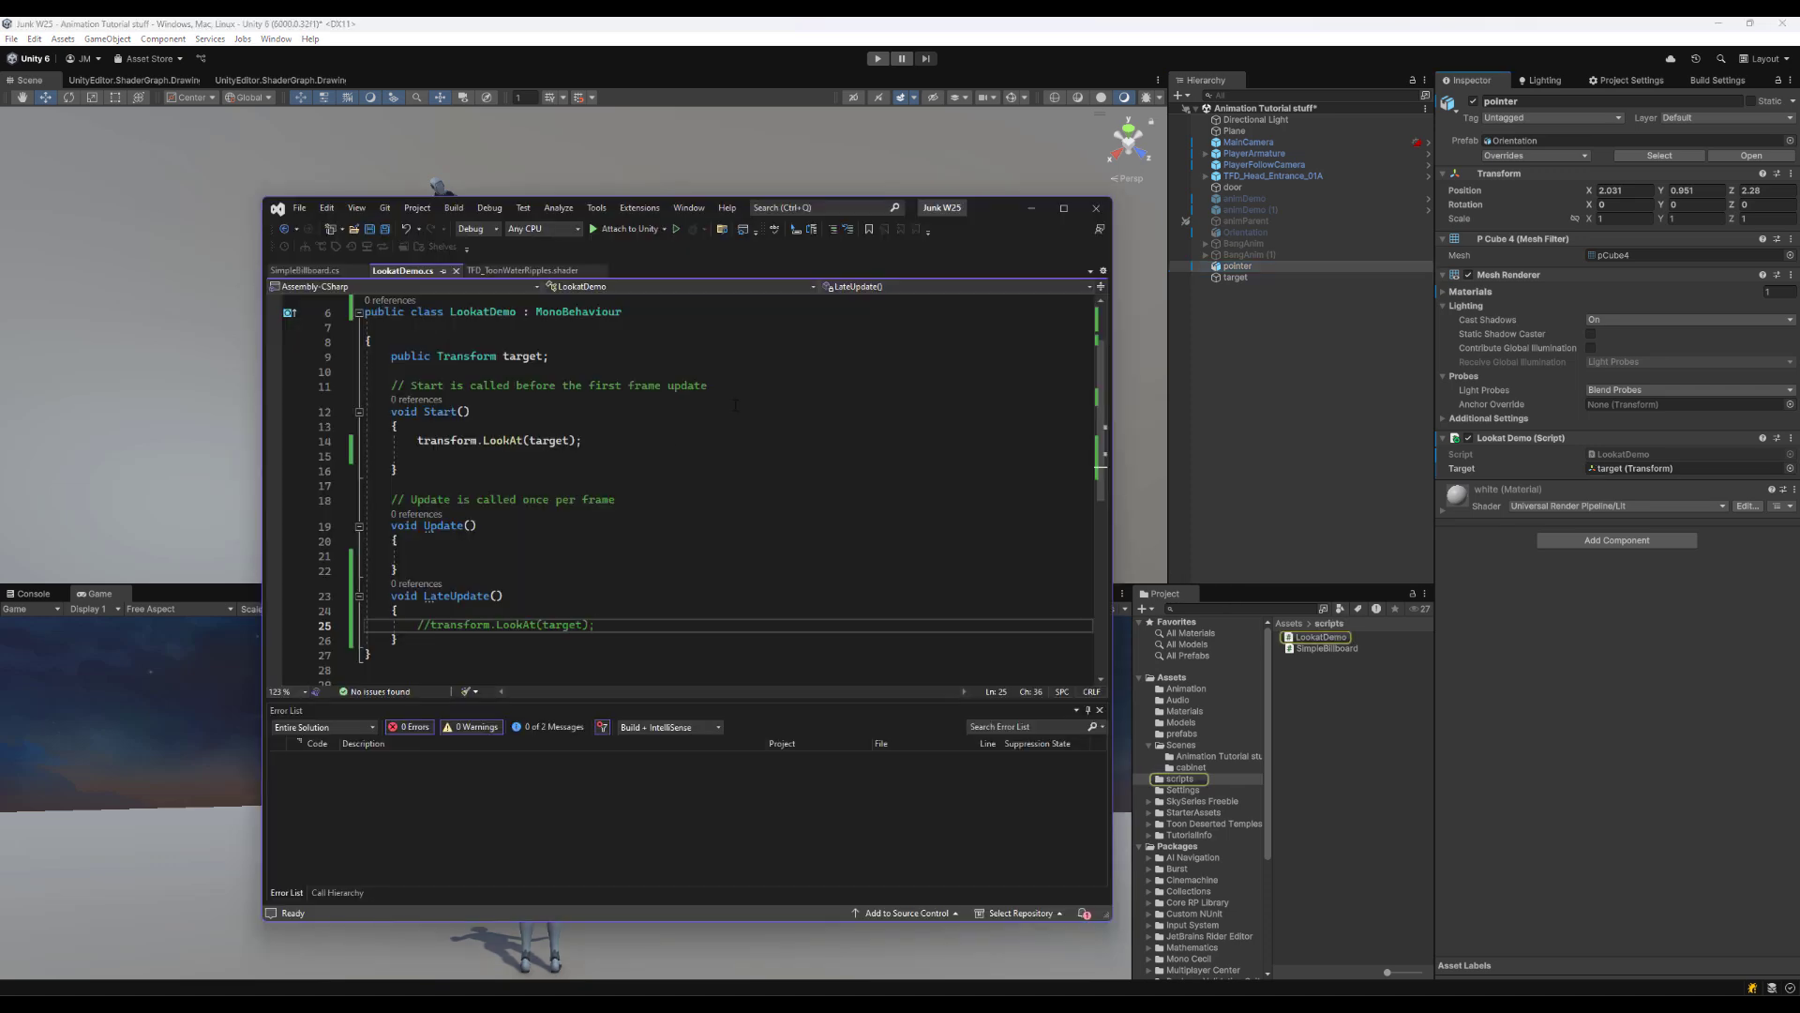
left_click_drag(589, 443, 511, 440)
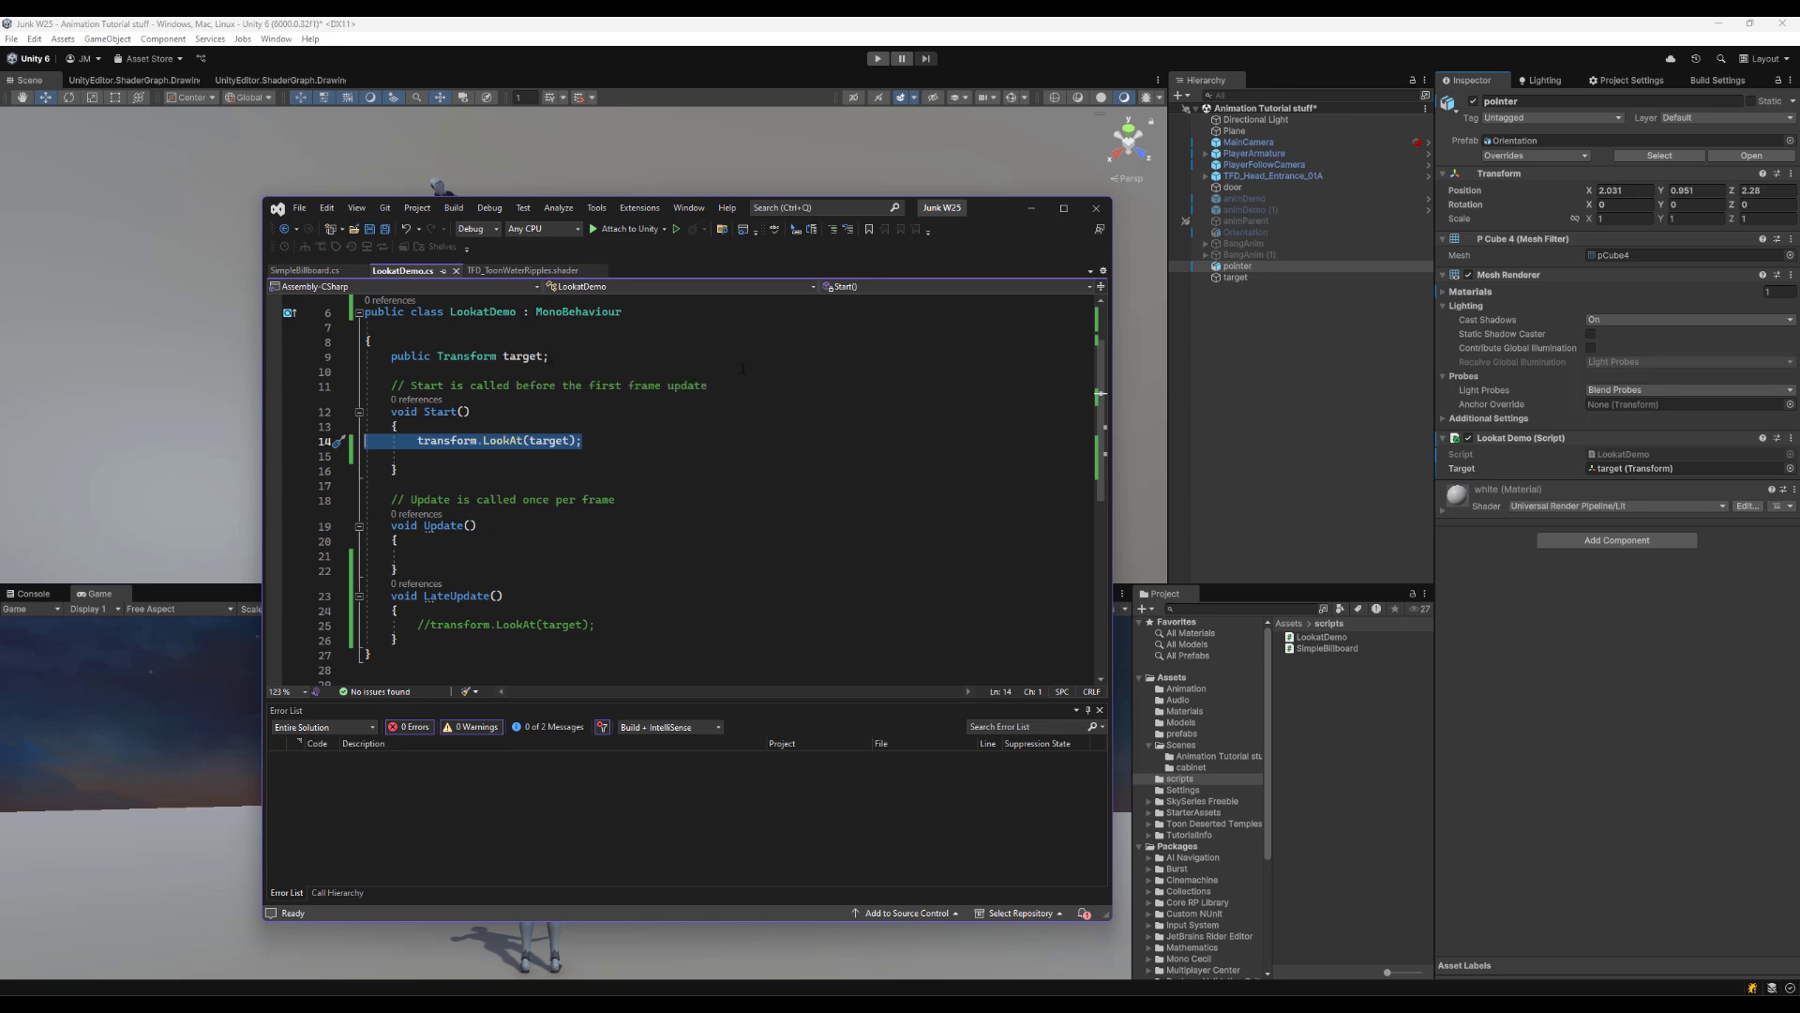
Return to Unity and run the scene to test the pointer's one-time look-at, and stop play mode
left_click(1032, 208)
left_click(878, 58)
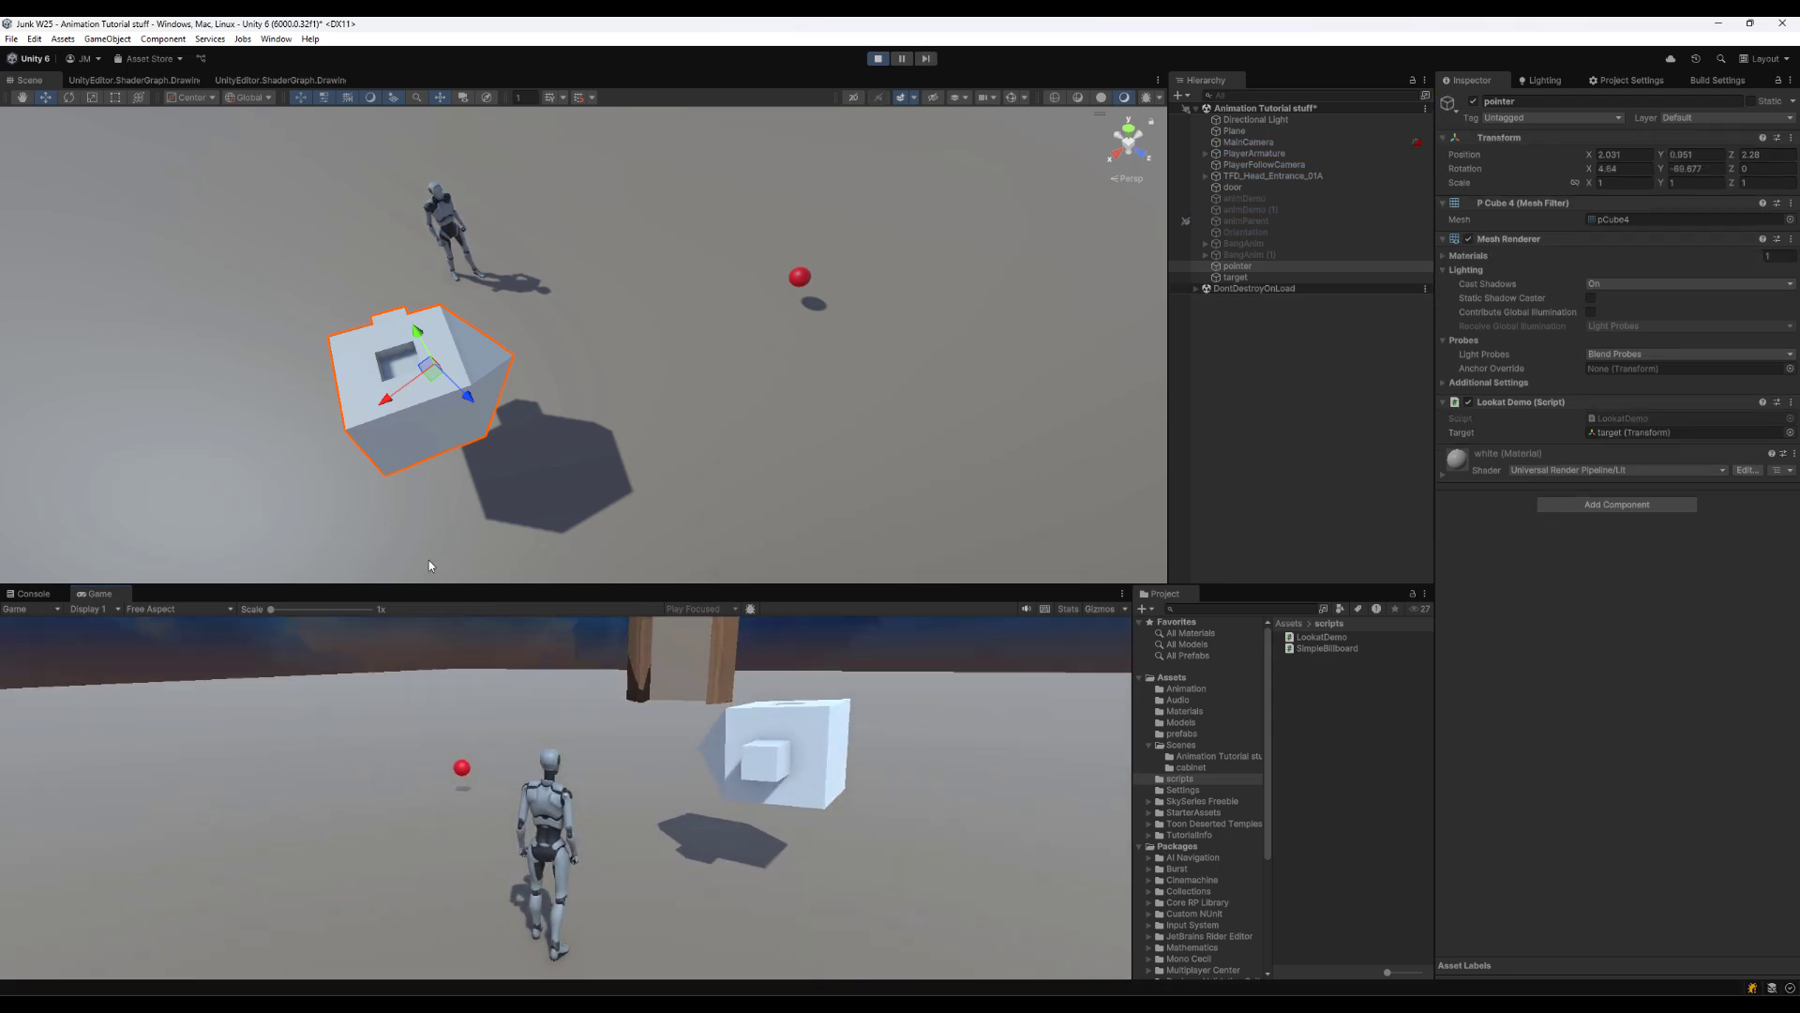
key("ctrl+p")
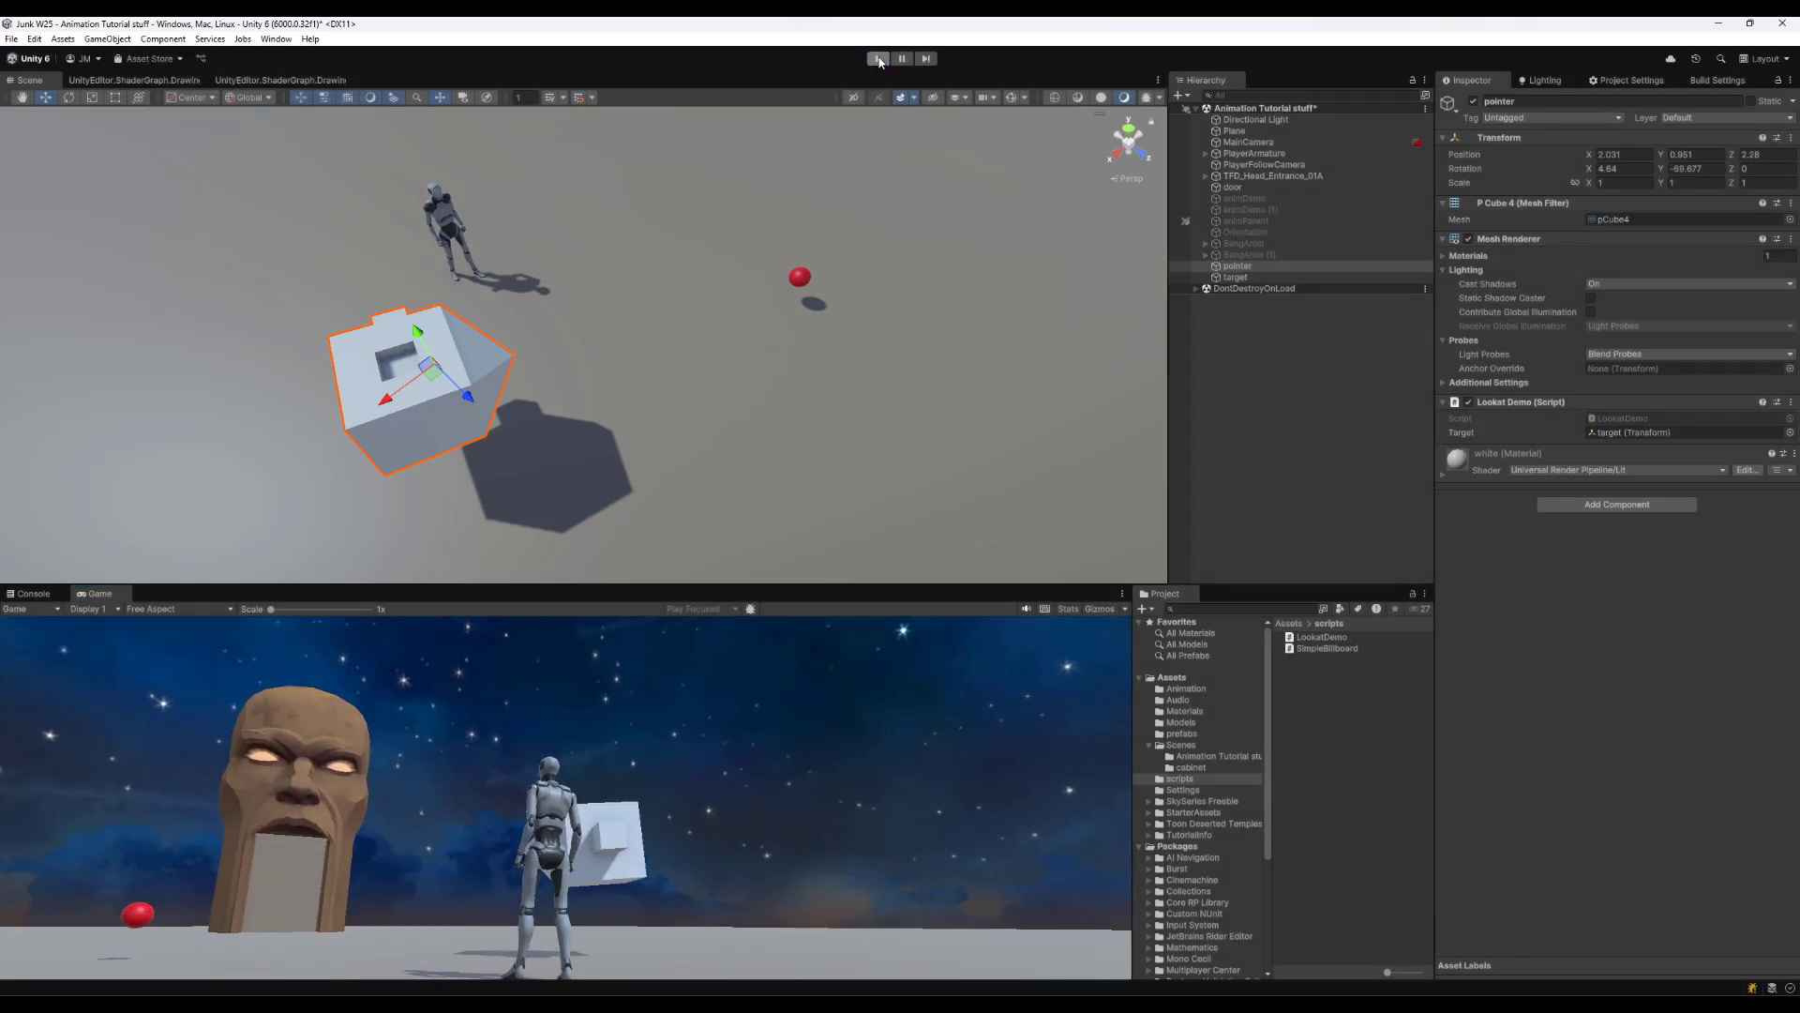
key("ctrl+p")
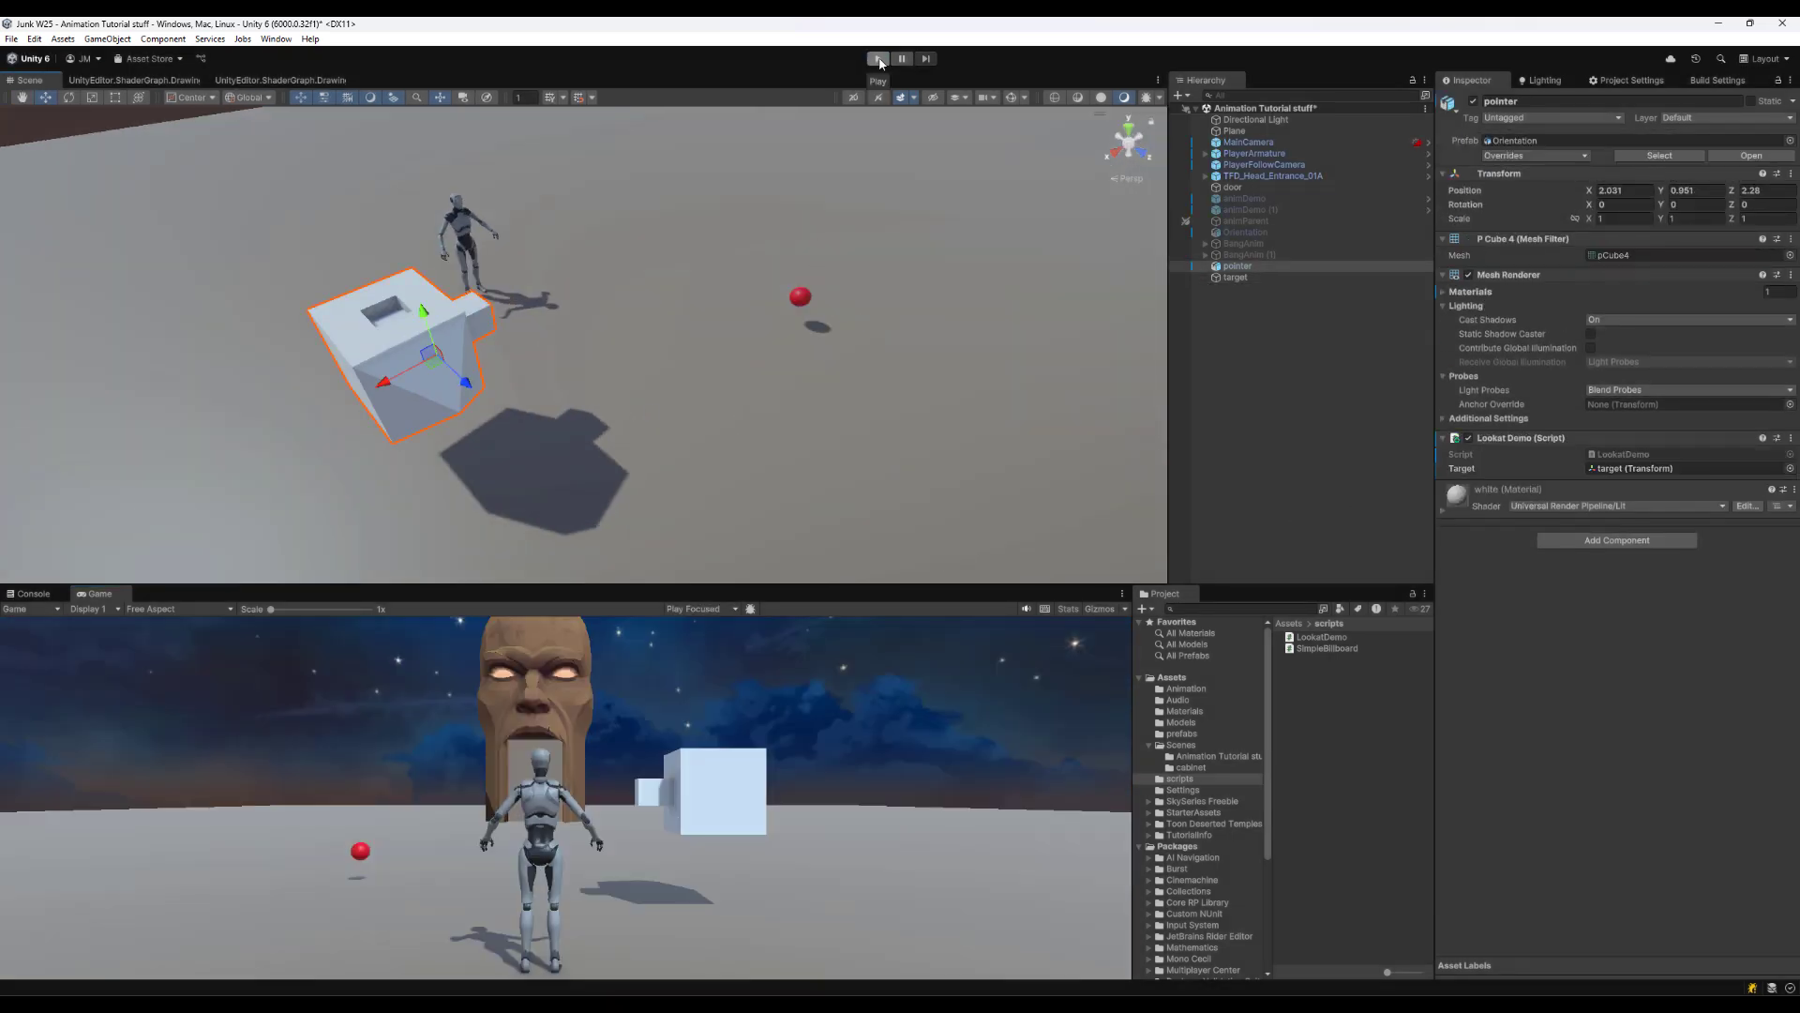
key("ctrl+p")
In the LookatDemo script, comment out transform.LookAt(target) in Start(), uncomment it in LateUpdate() and save
double_click(1623, 454)
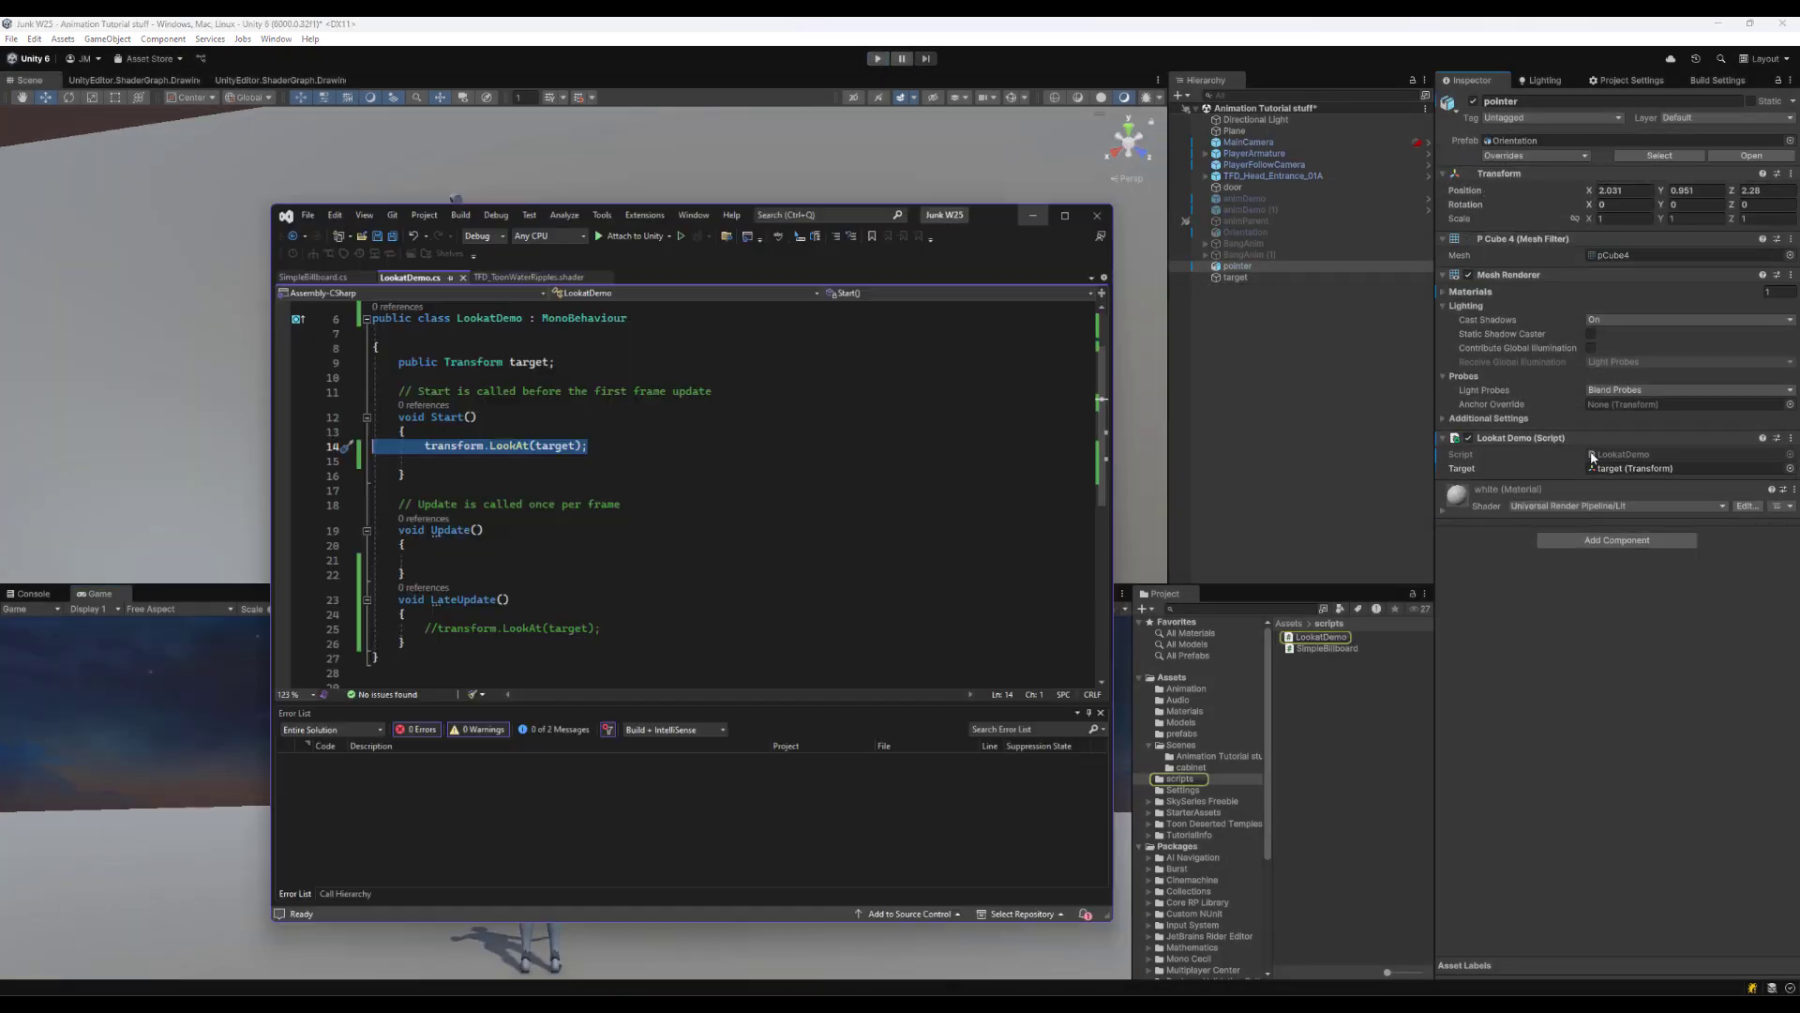
left_click(833, 231)
left_click_drag(600, 625, 368, 625)
left_click(848, 230)
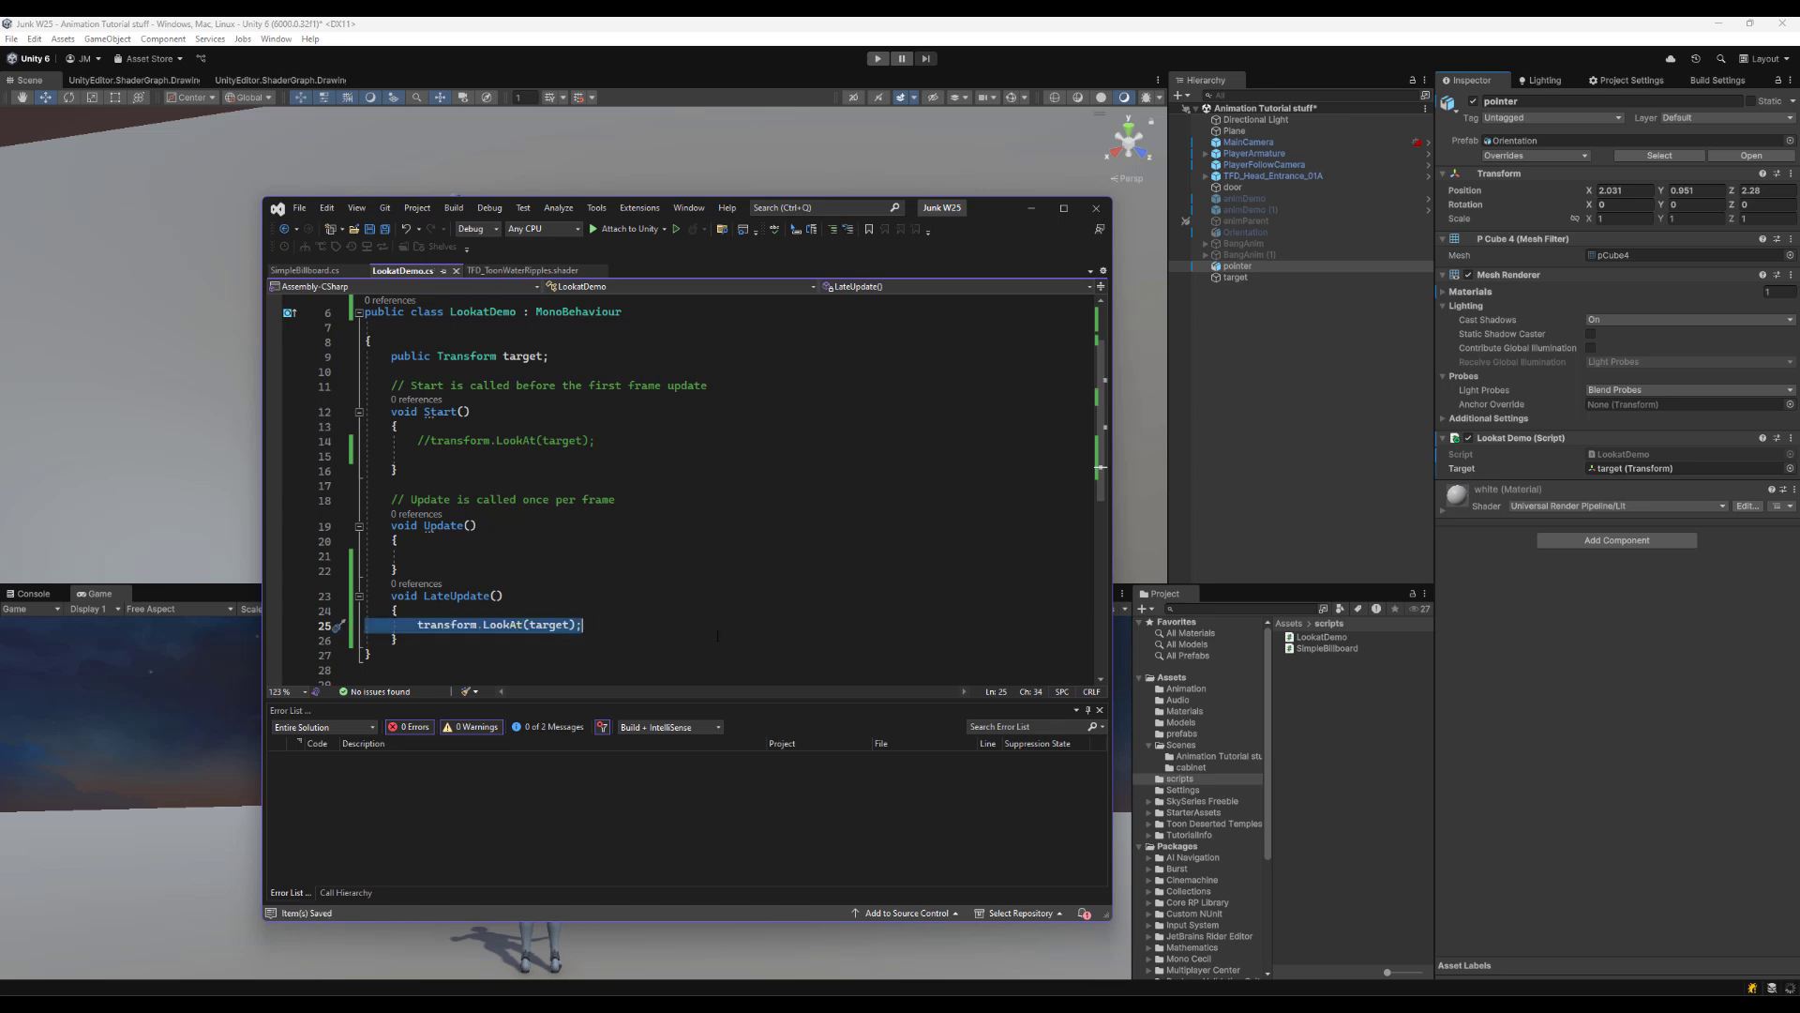
Run the scene in Unity and move the target sphere around the pointer to test continuous tracking
left_click(1231, 535)
key("ctrl+p")
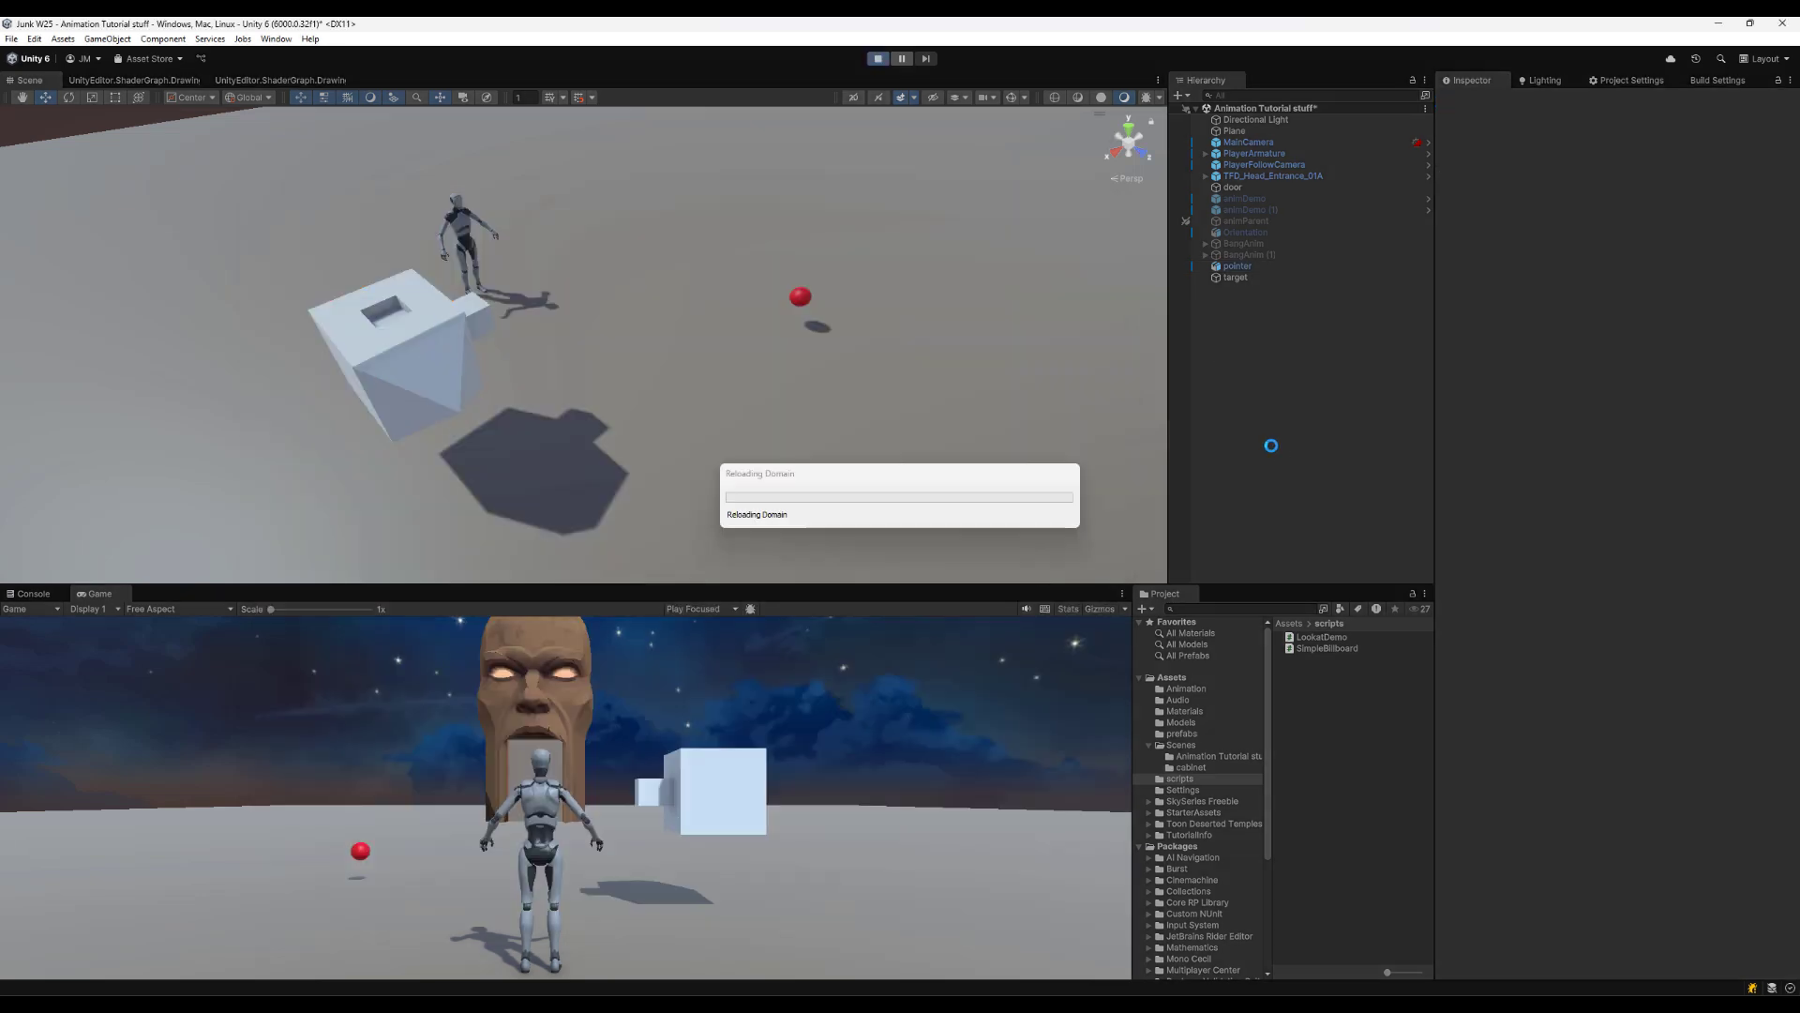
left_click(800, 298)
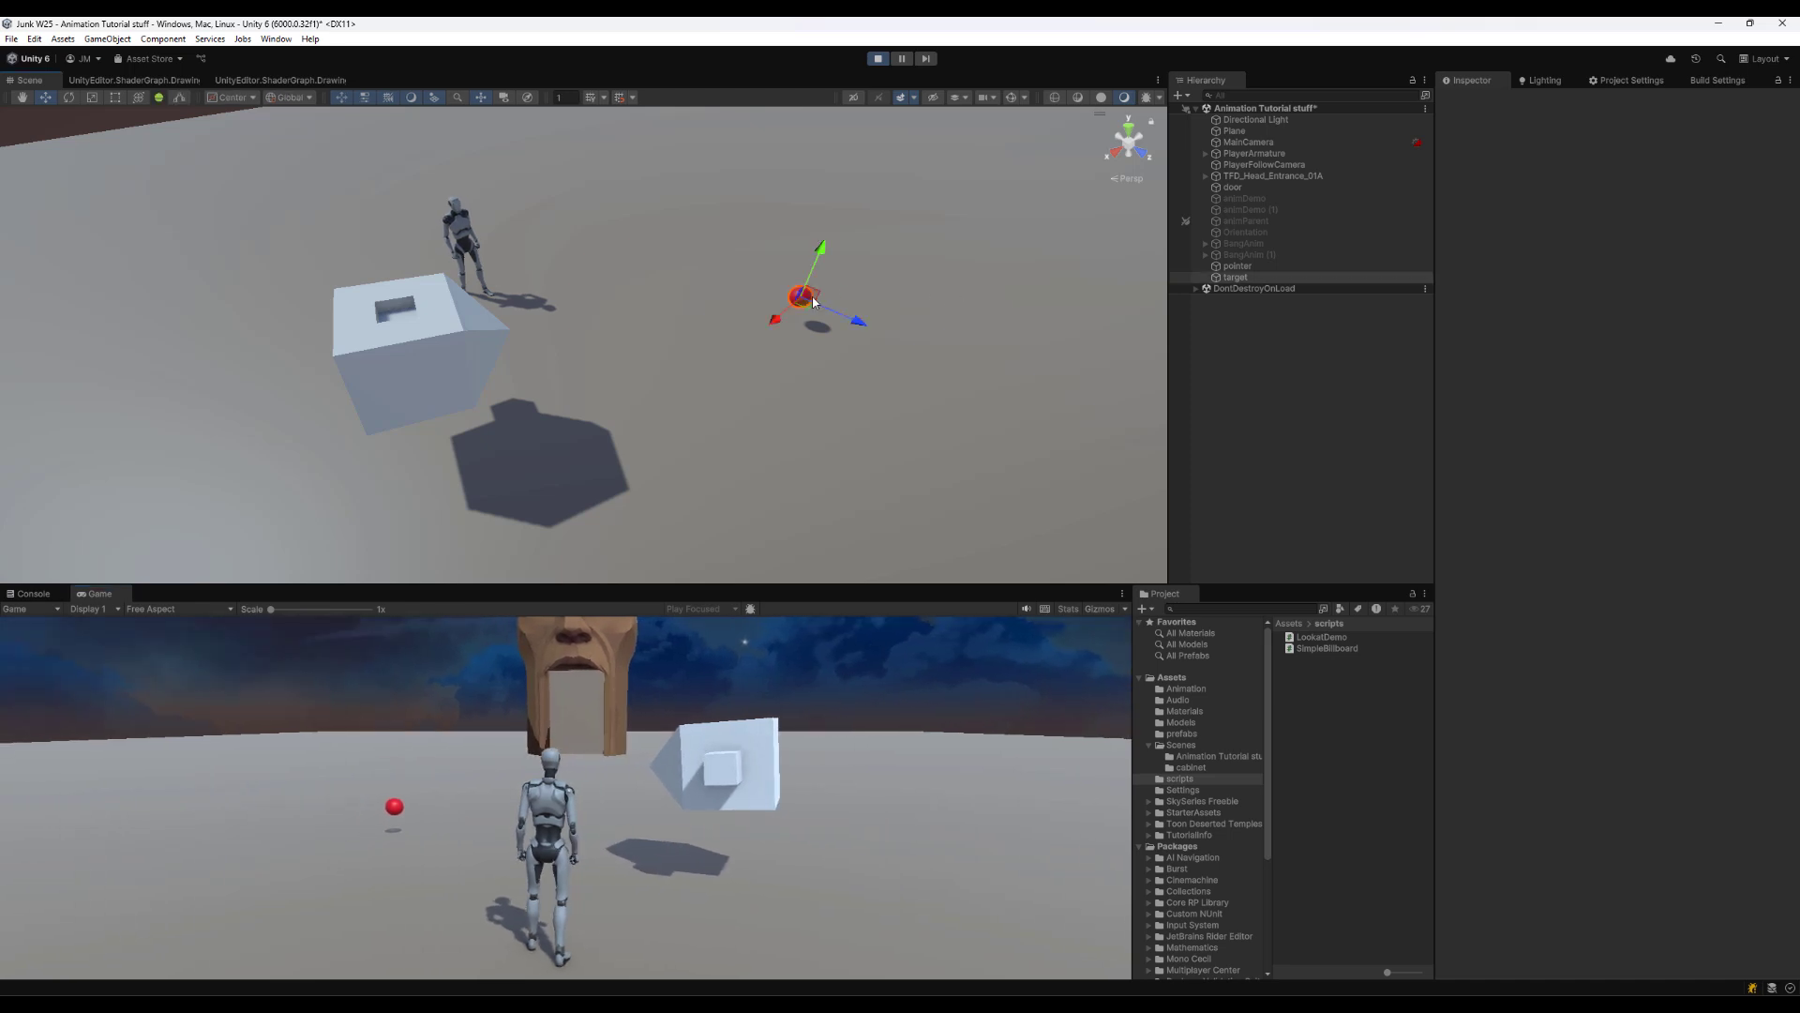
left_click_drag(806, 309, 75, 345)
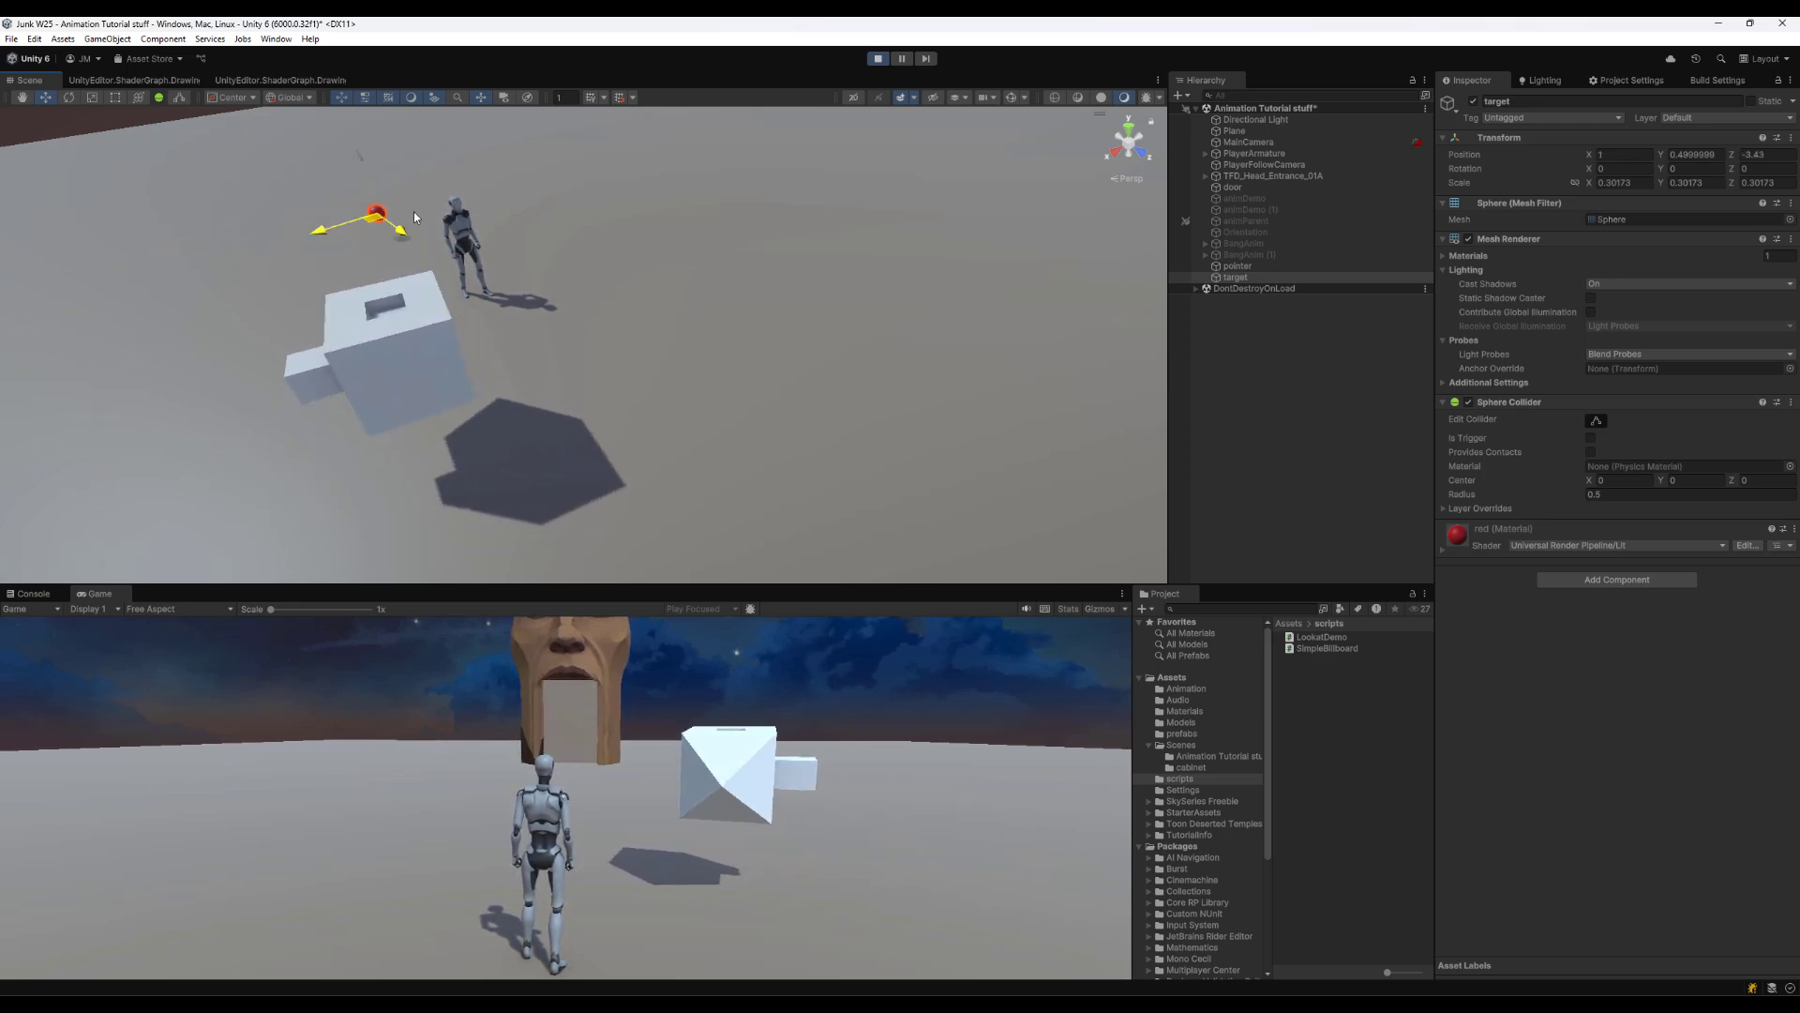
left_click_drag(643, 223, 542, 563)
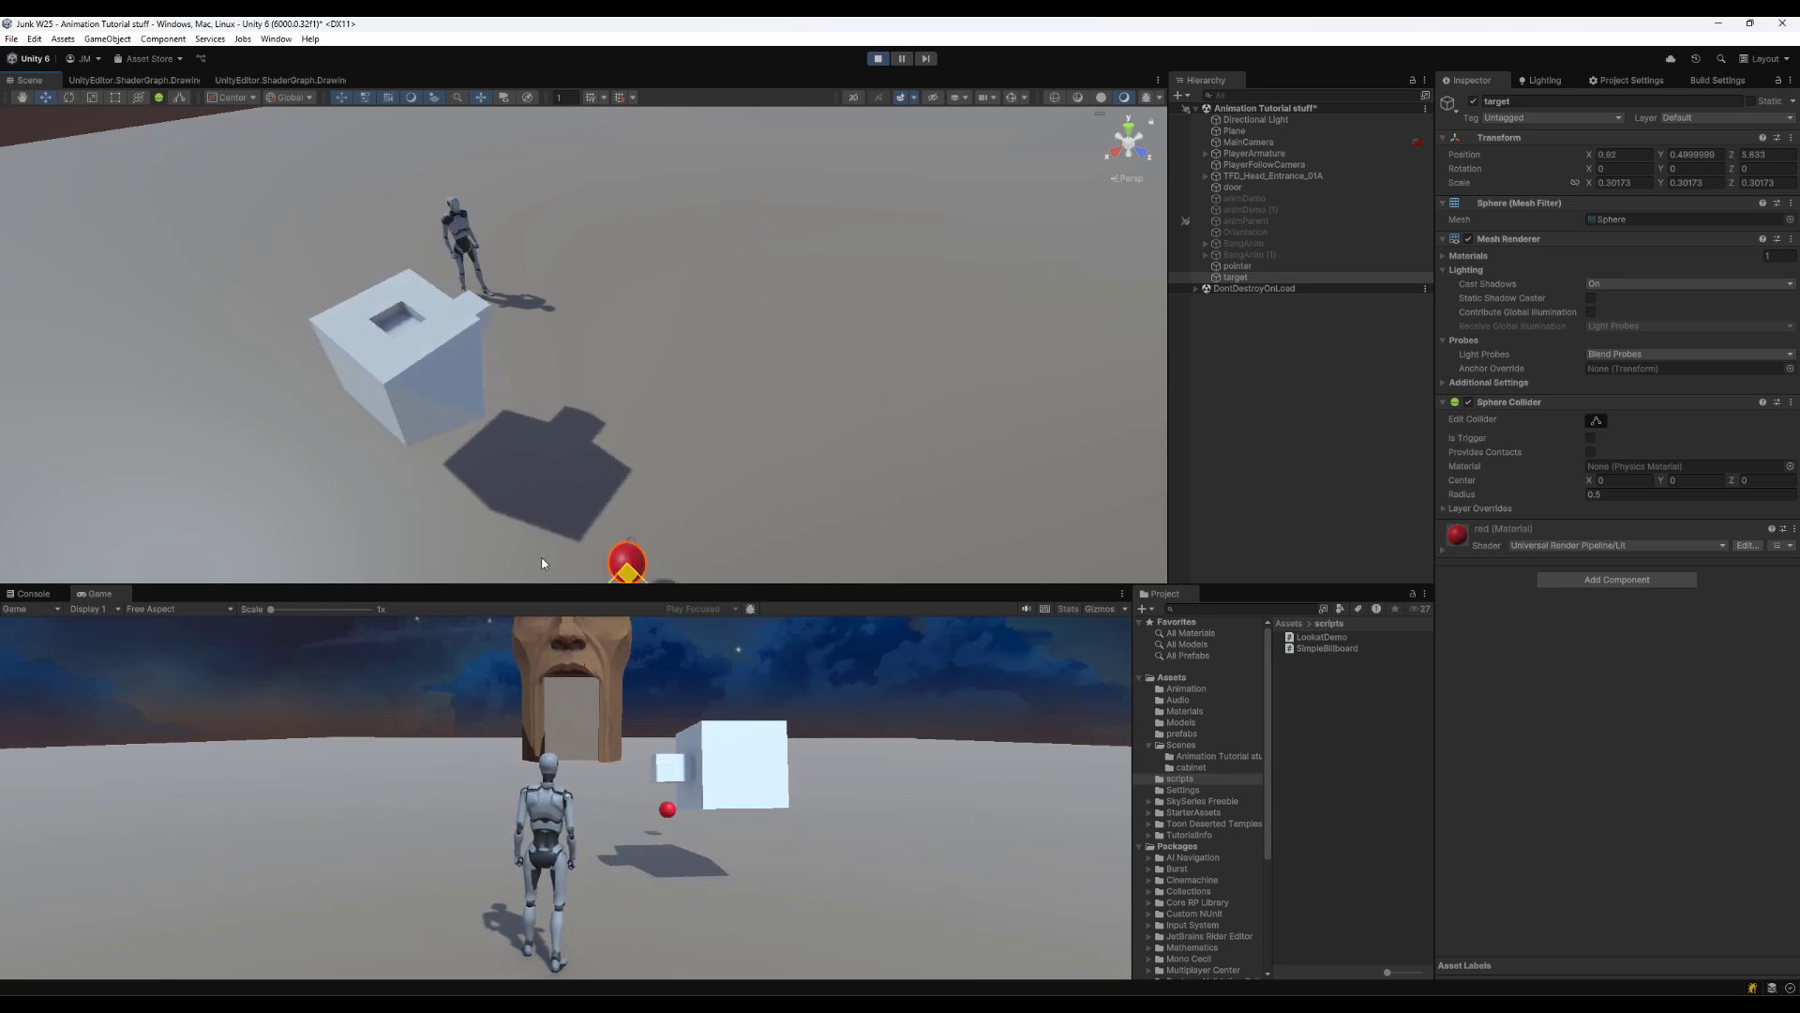
left_click_drag(659, 530, 840, 460)
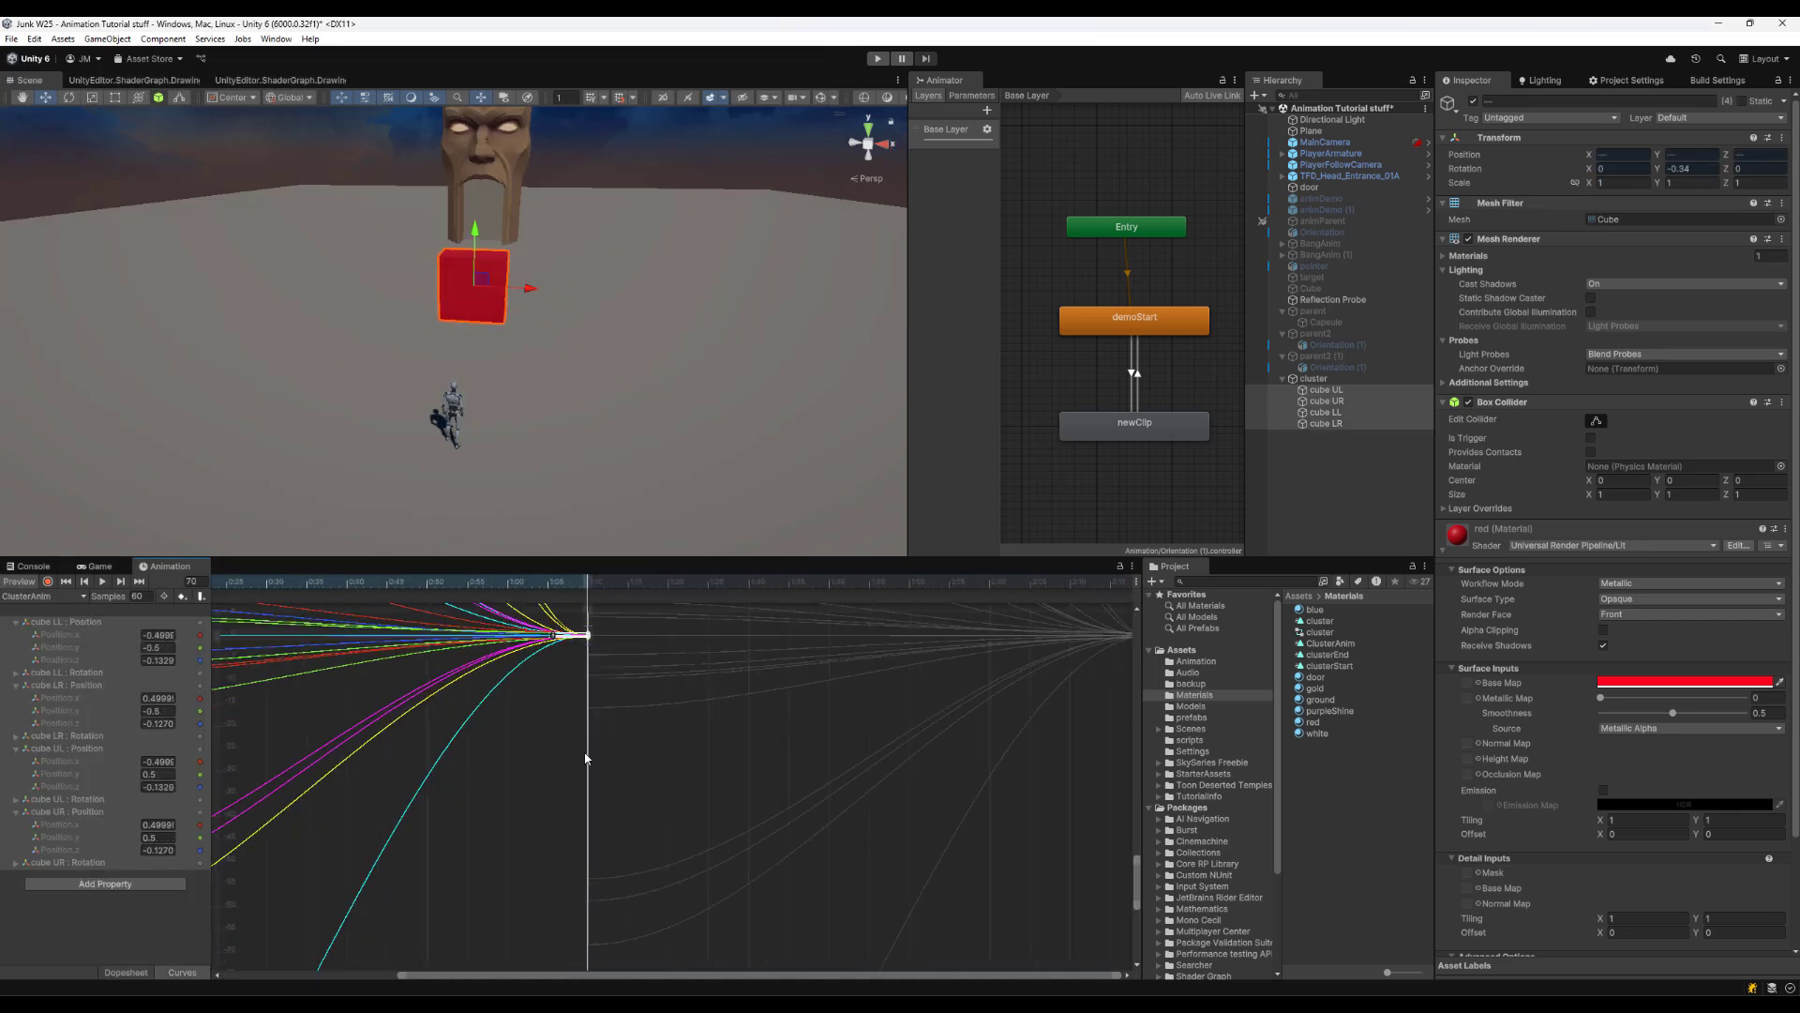
Examine the position curves of cube LL and cube LR in the ClusterAnim clip, framing them in the curve view
middle_click_drag(587, 758, 798, 923)
left_click(119, 634)
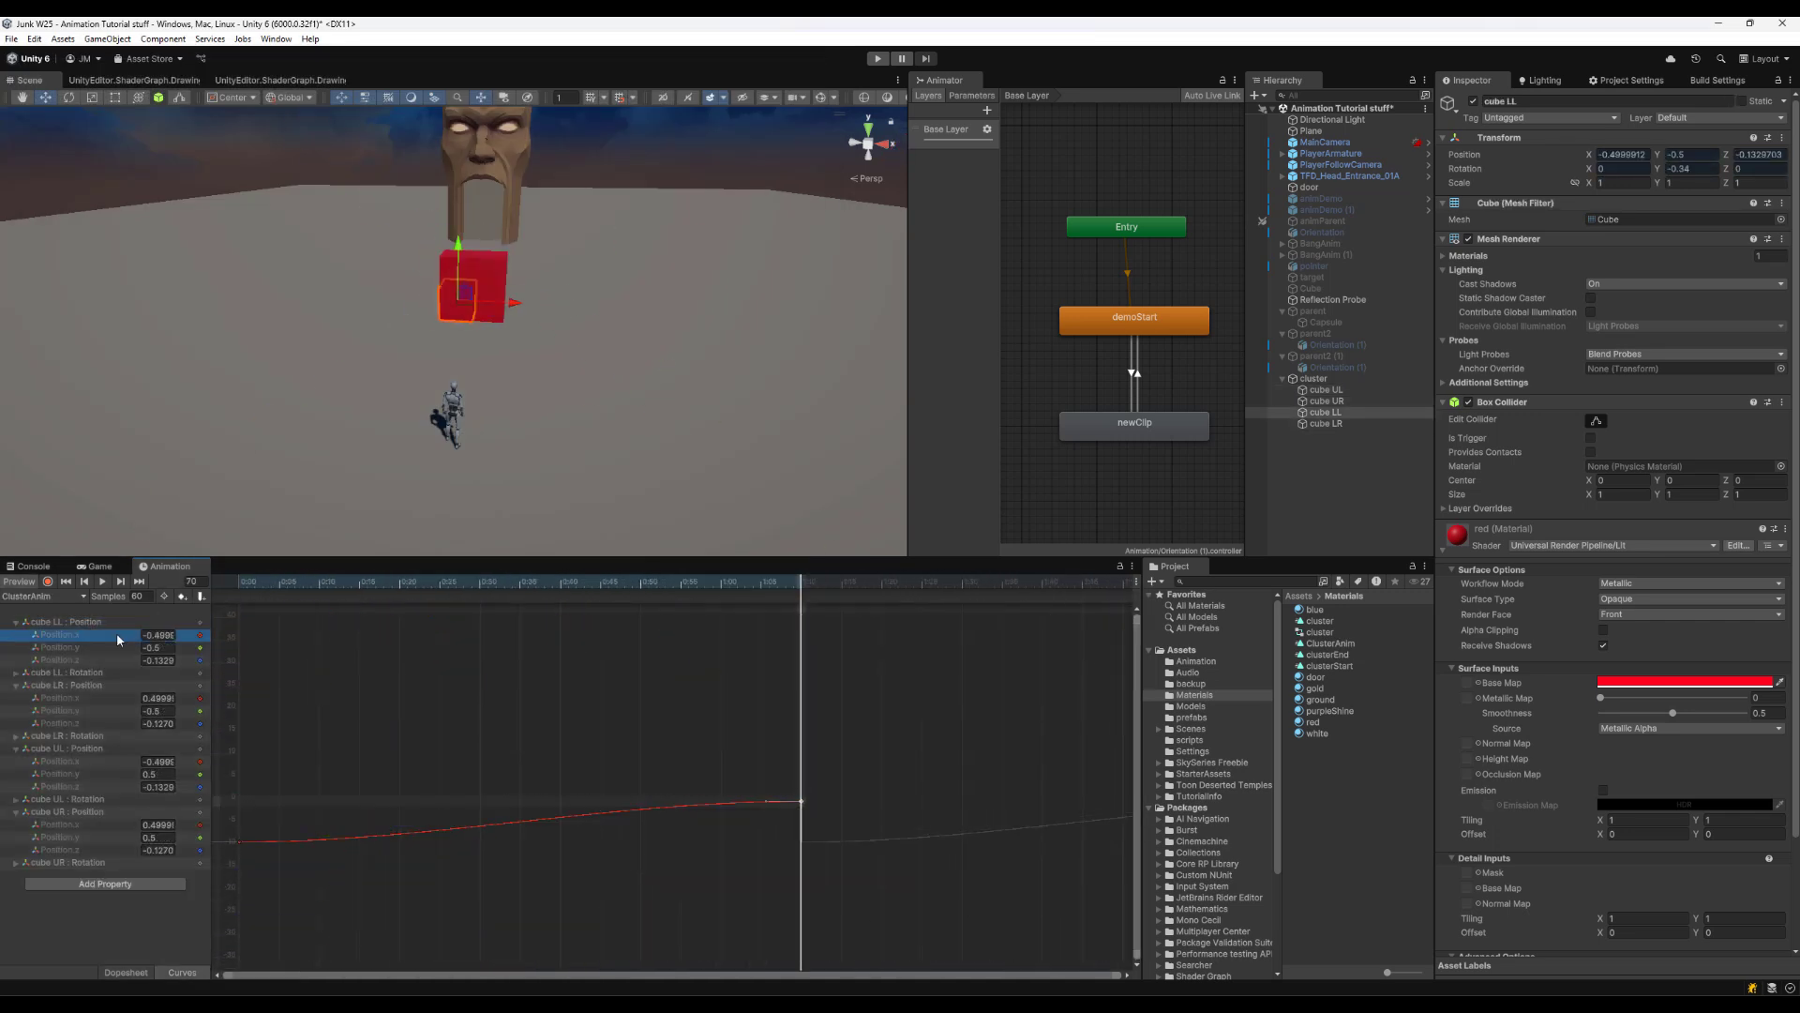
left_click(117, 660, "shift")
key("f")
left_click(117, 647)
left_click(117, 660)
left_click(117, 699)
left_click(117, 712)
key("f")
left_click(117, 723)
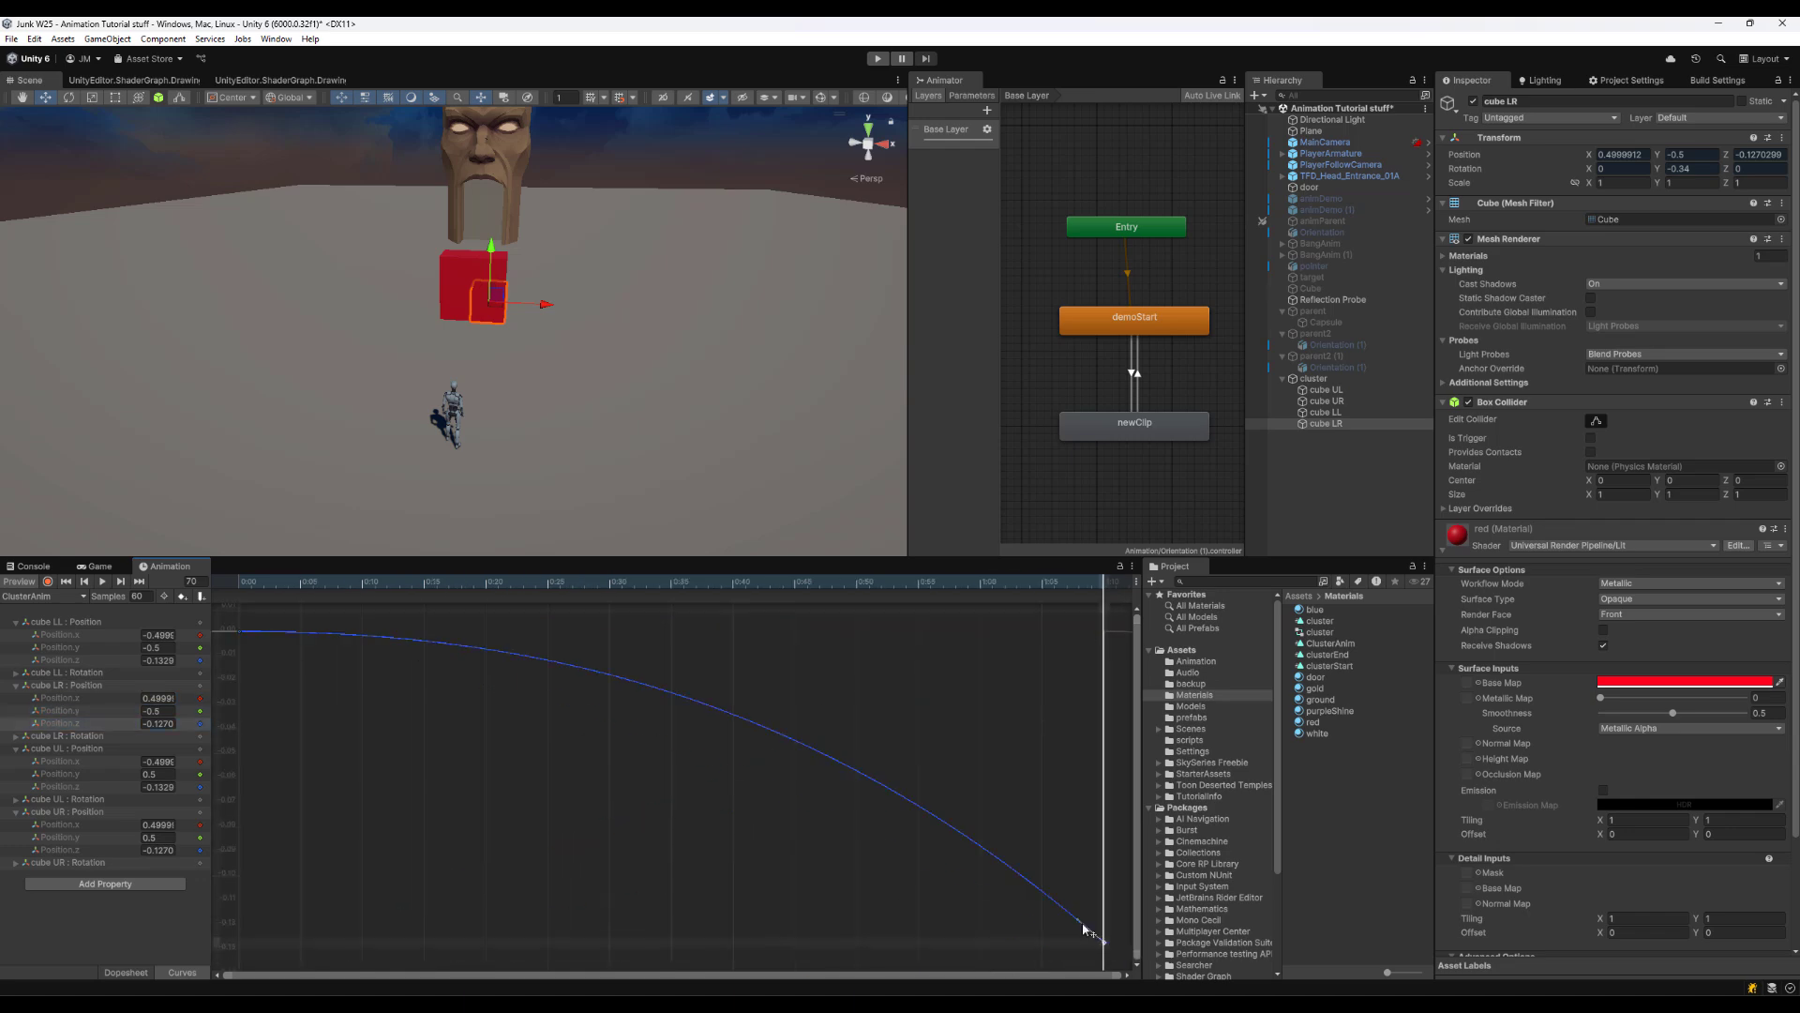
Examine cube LR's rotation curves and the position and rotation curves of cubes UL and UR in ClusterAnim
left_click(16, 736)
left_click(111, 749)
key("f")
left_click(112, 800)
left_click(111, 824)
key("f")
left_click(16, 838)
left_click(109, 863)
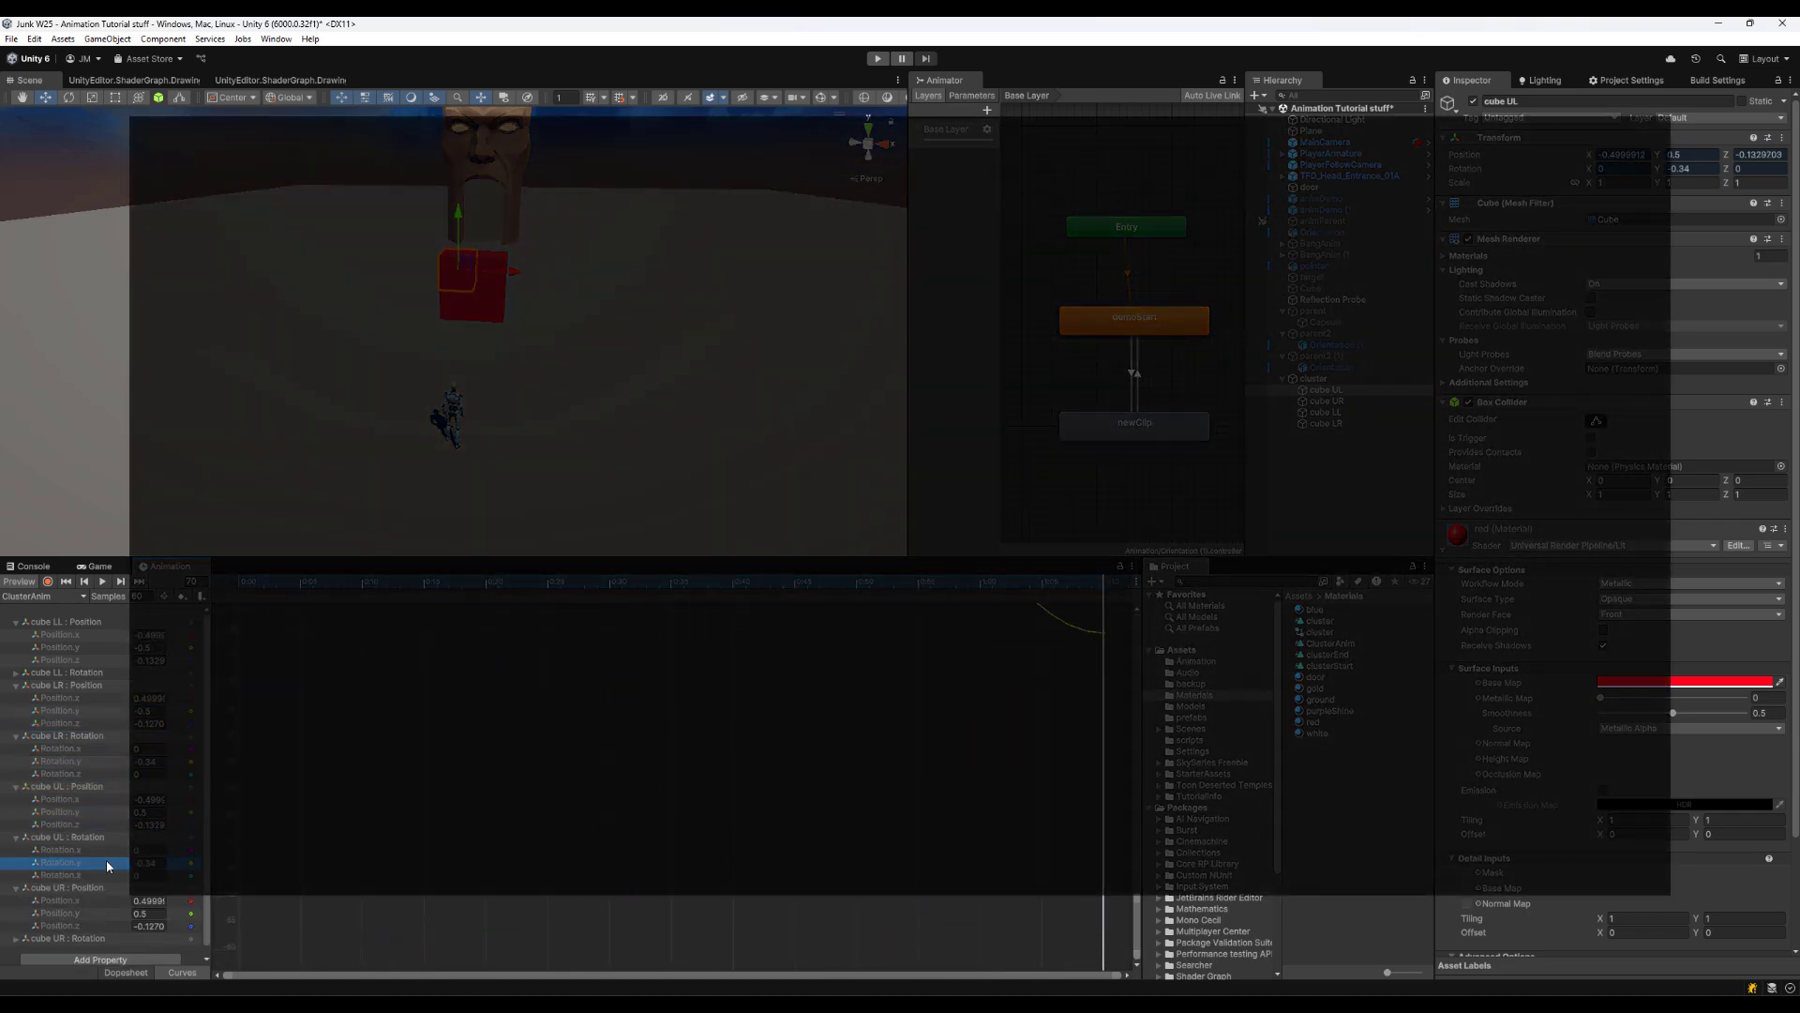
left_click(110, 875)
left_click(111, 888)
left_click(113, 913)
left_click(113, 927)
left_click(16, 939)
left_click(111, 945)
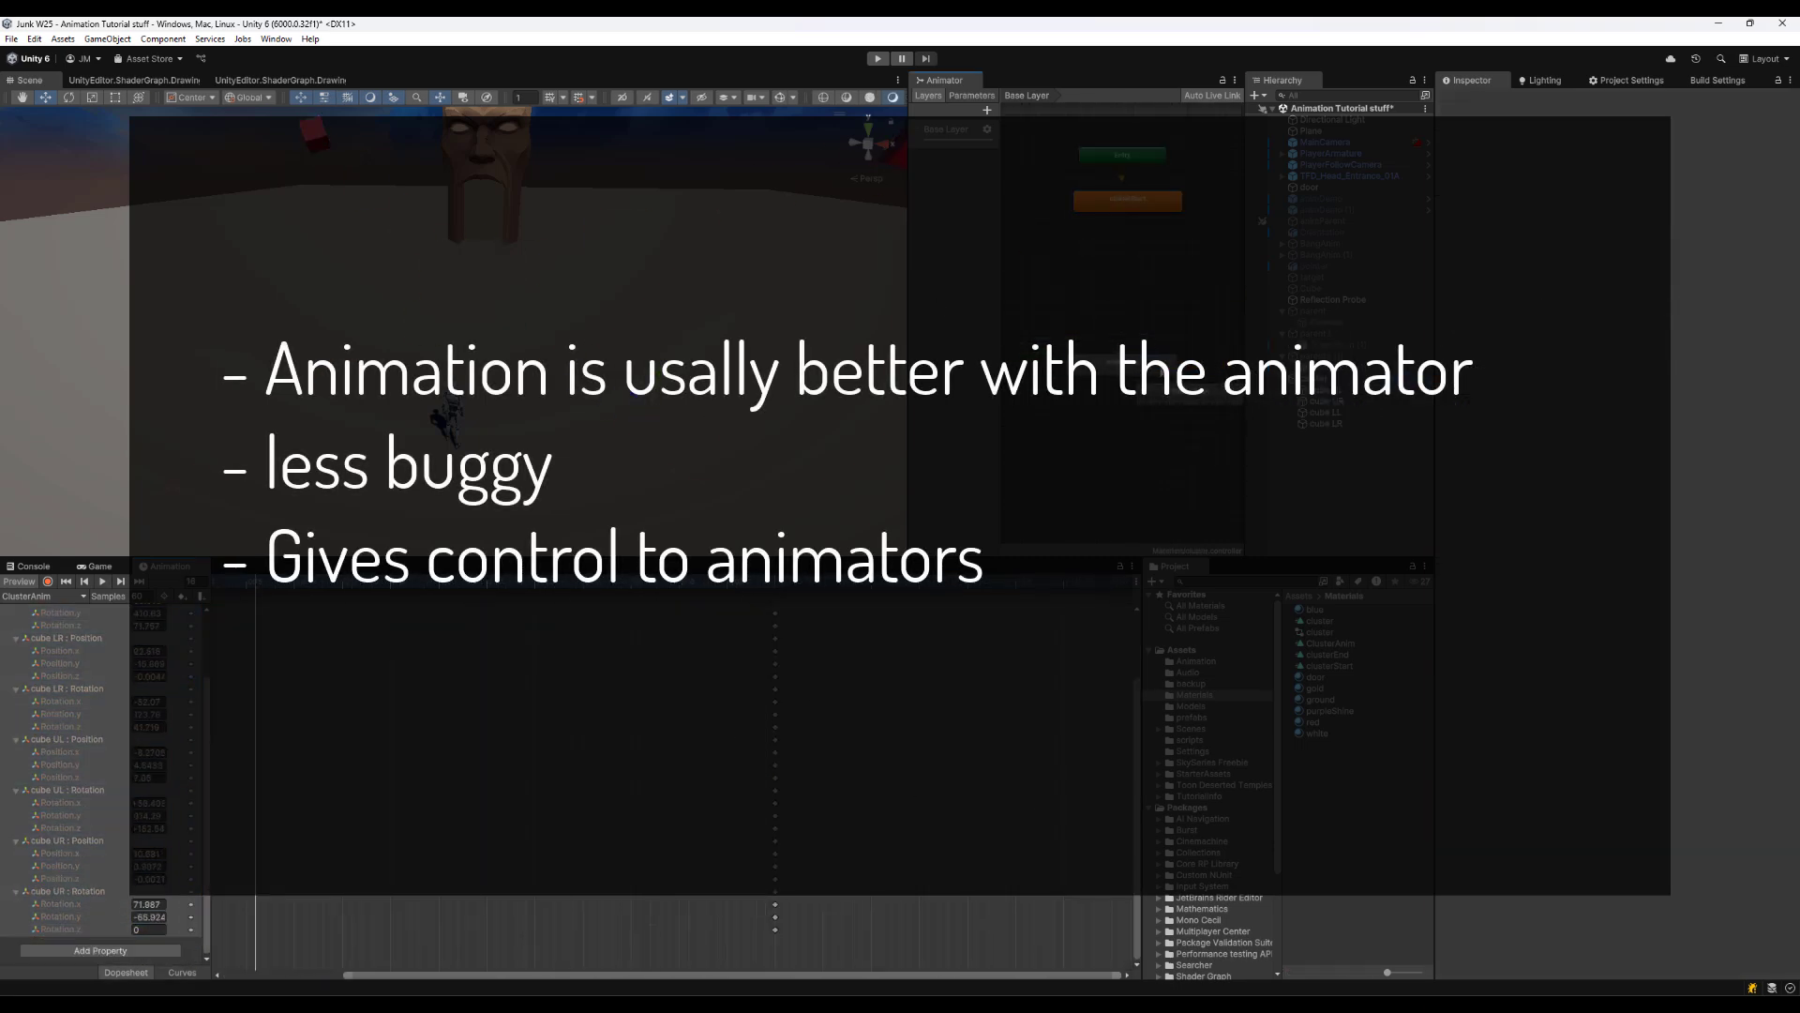
Run the scene to preview the cube cluster animation, and stop it
left_click(878, 59)
left_click(878, 59)
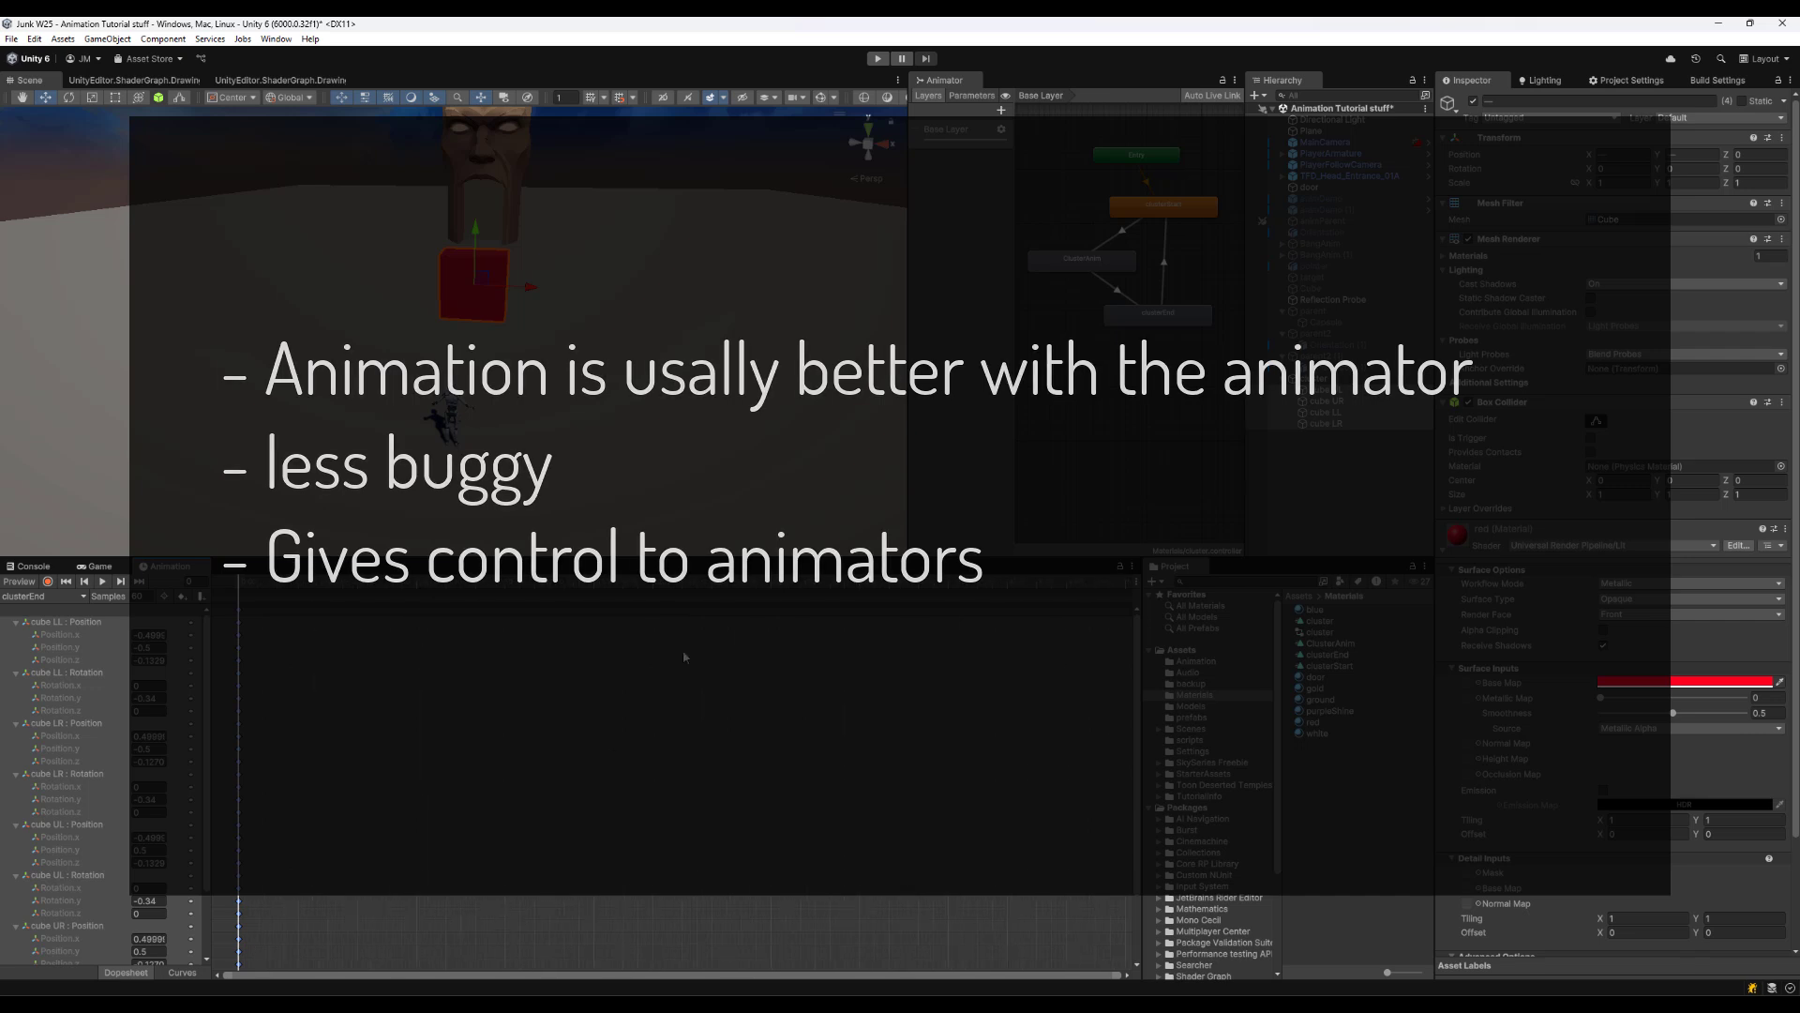
Duplicate the clusterEnd clip's starting keyframes further along its timeline, and play-test the cluster's animation states
left_click(595, 585)
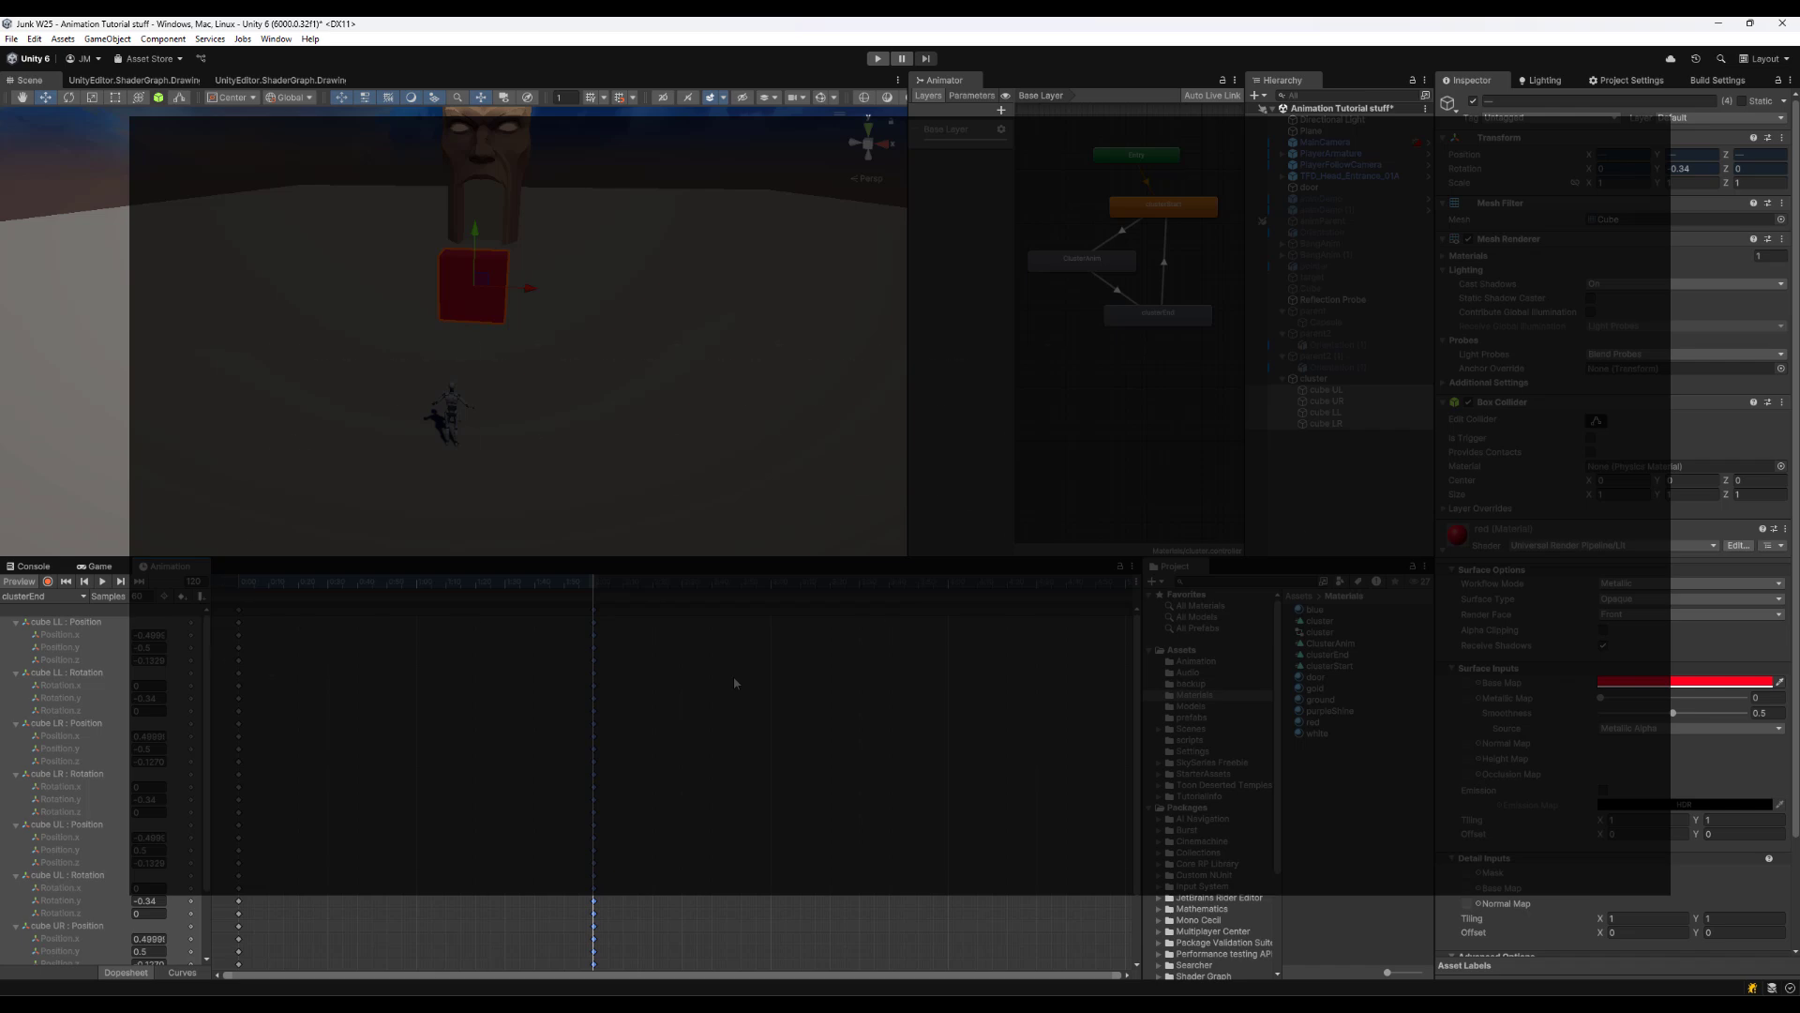
left_click(877, 59)
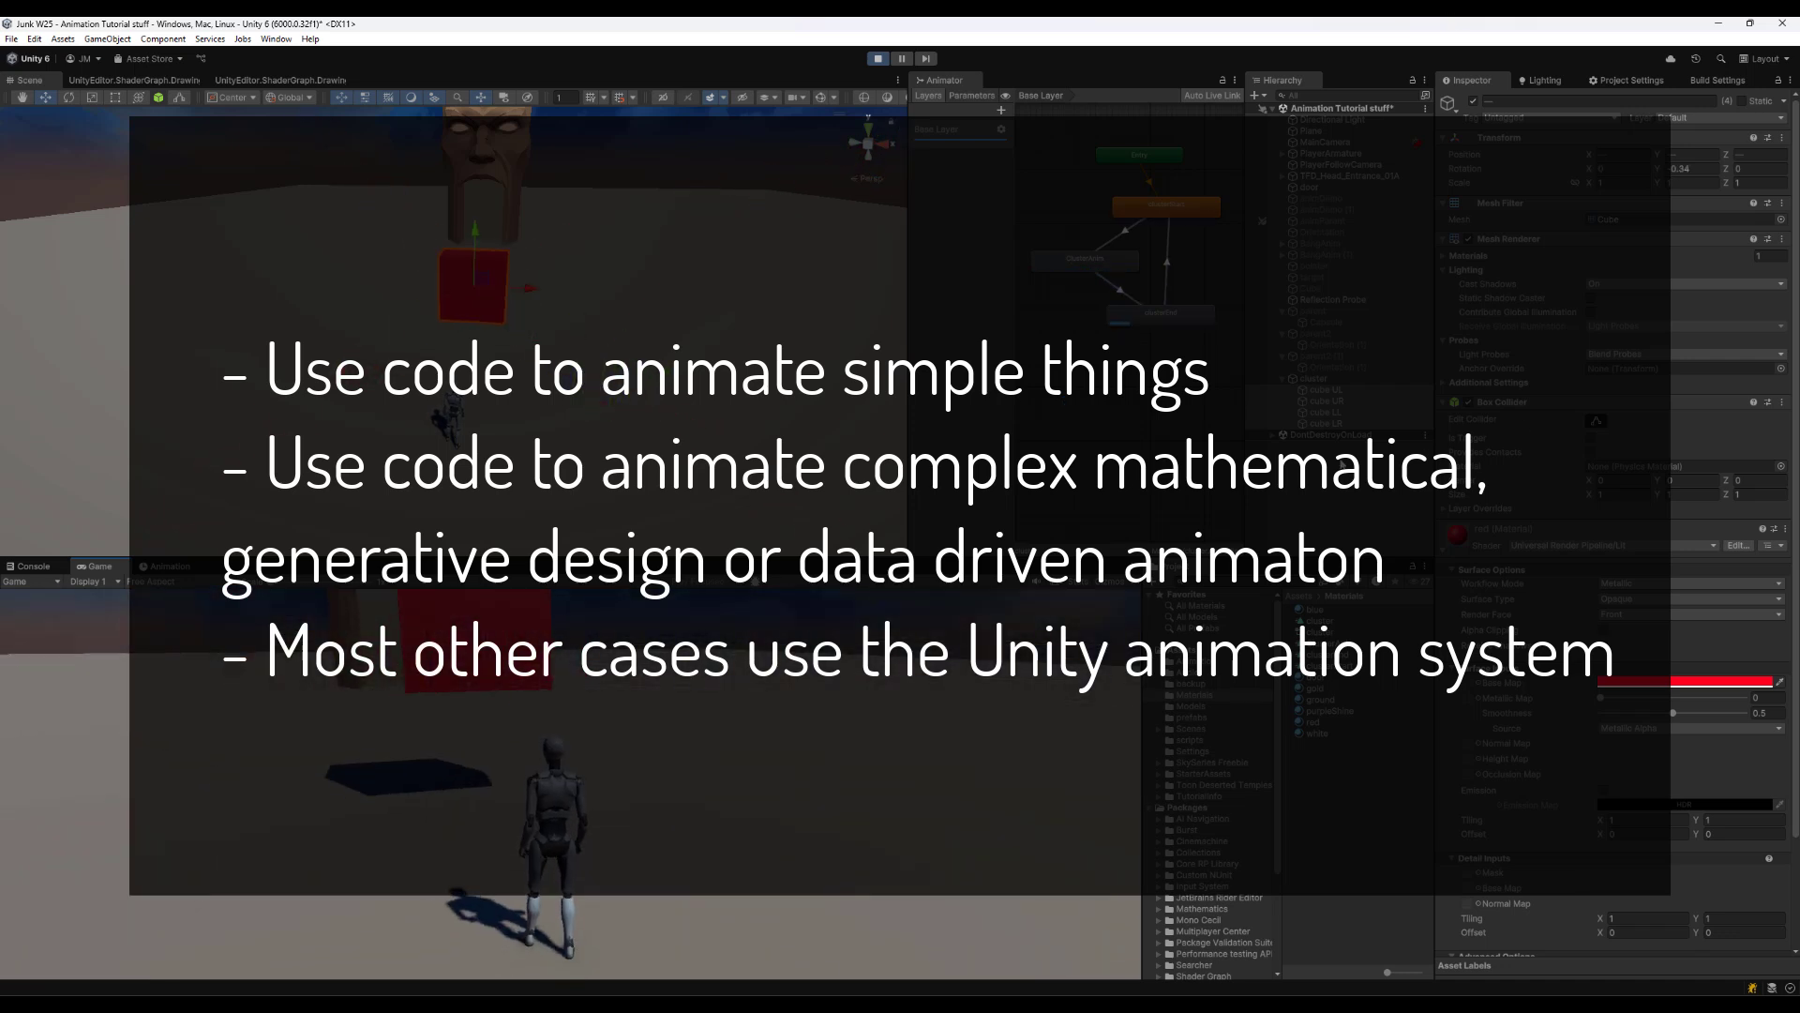
left_click(1342, 465)
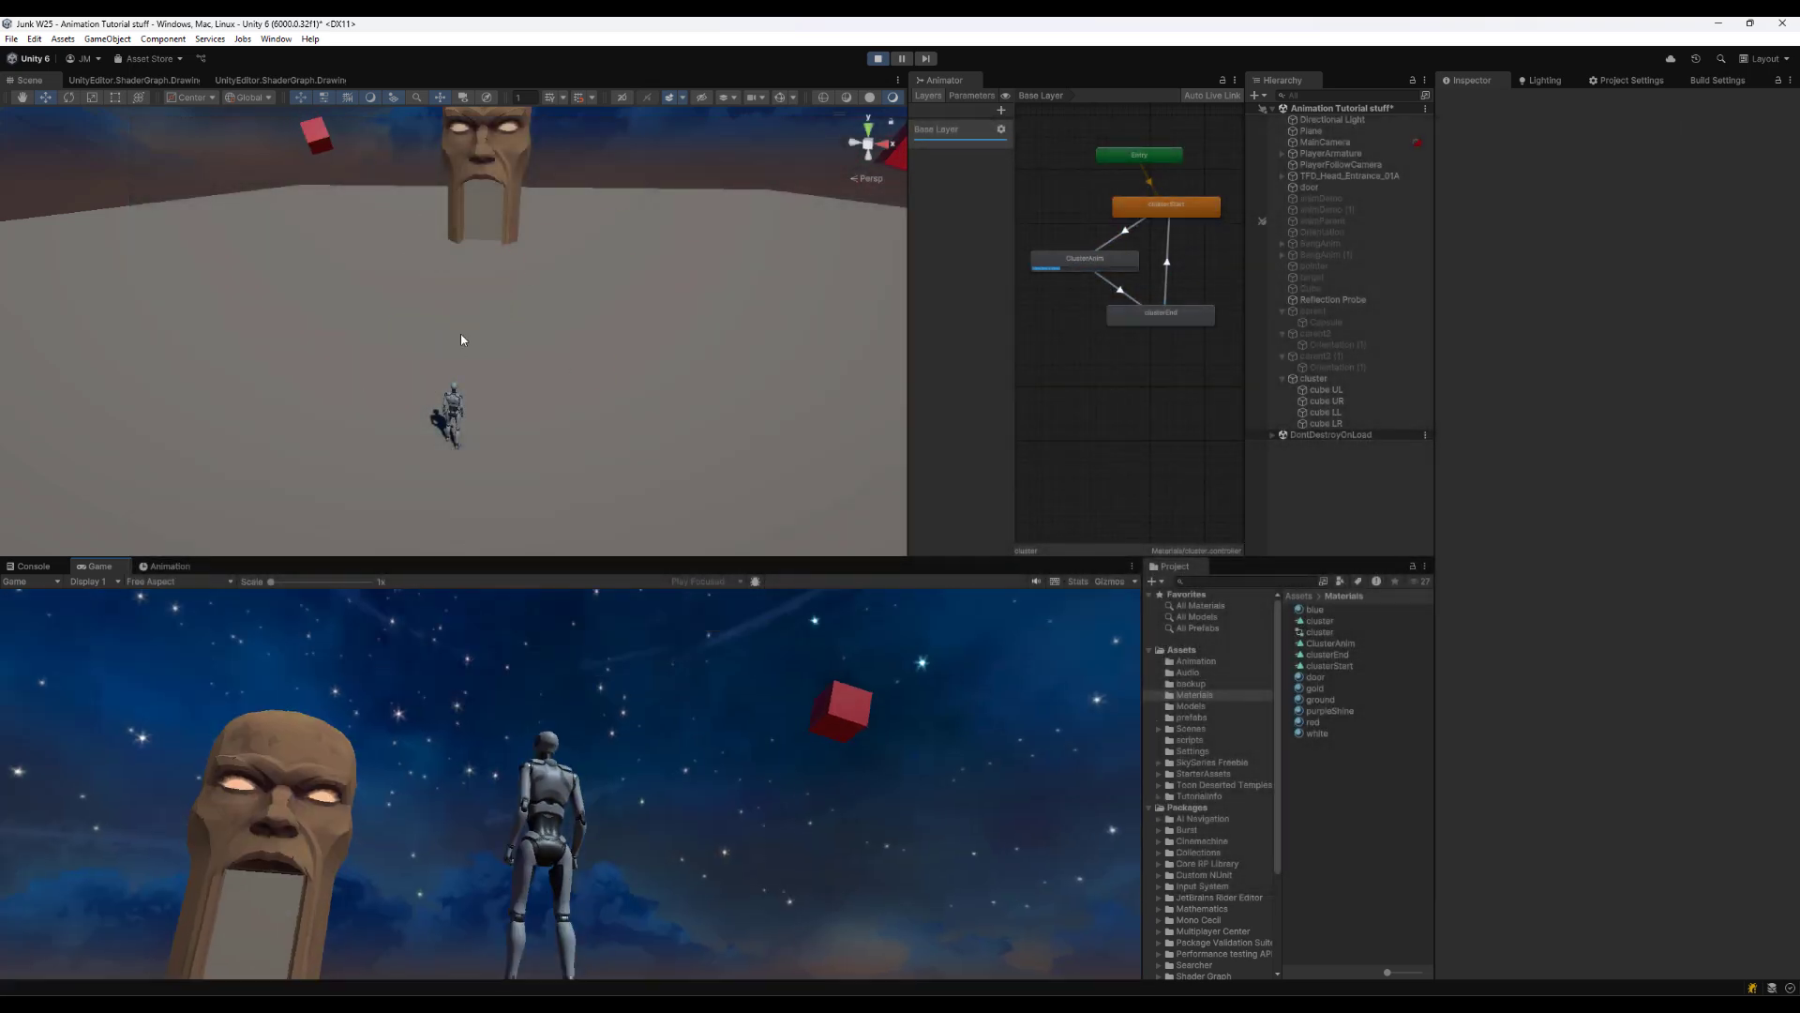
key("ctrl+p")
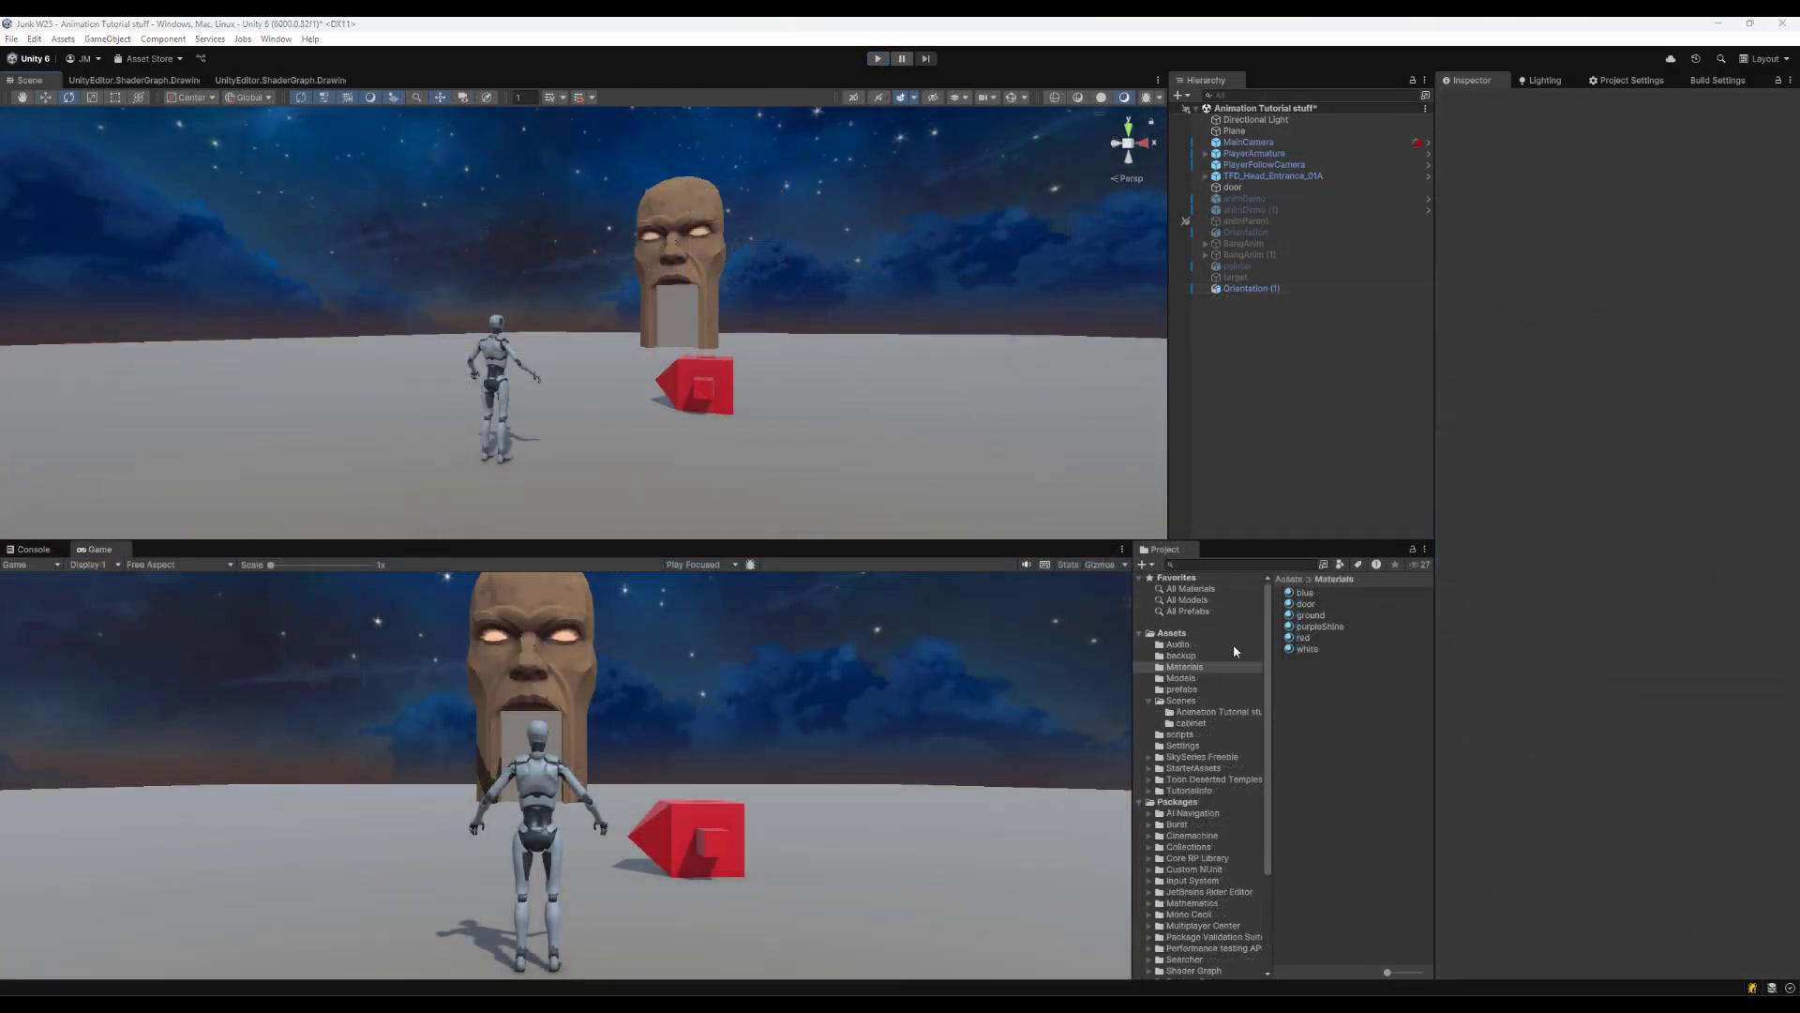
Create a new folder named Animation in the project's Assets folder
left_click(1165, 634)
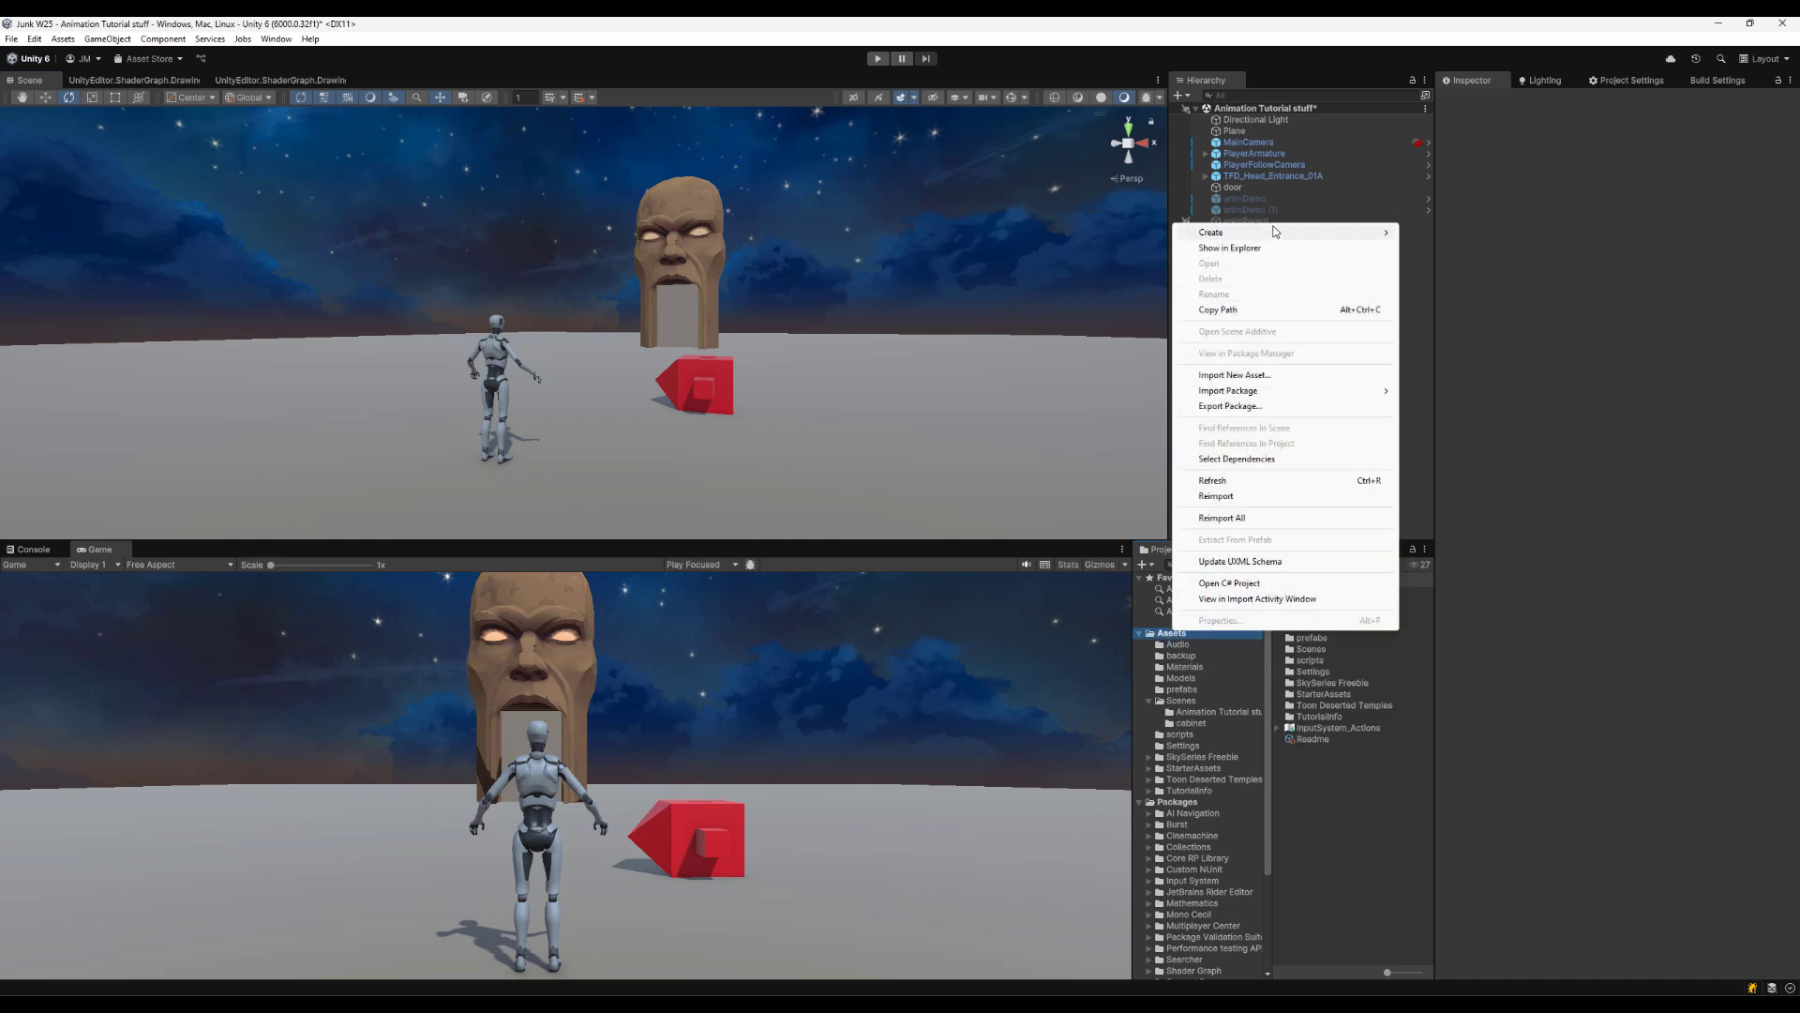
mouse_move(1277, 232)
left_click(1449, 235)
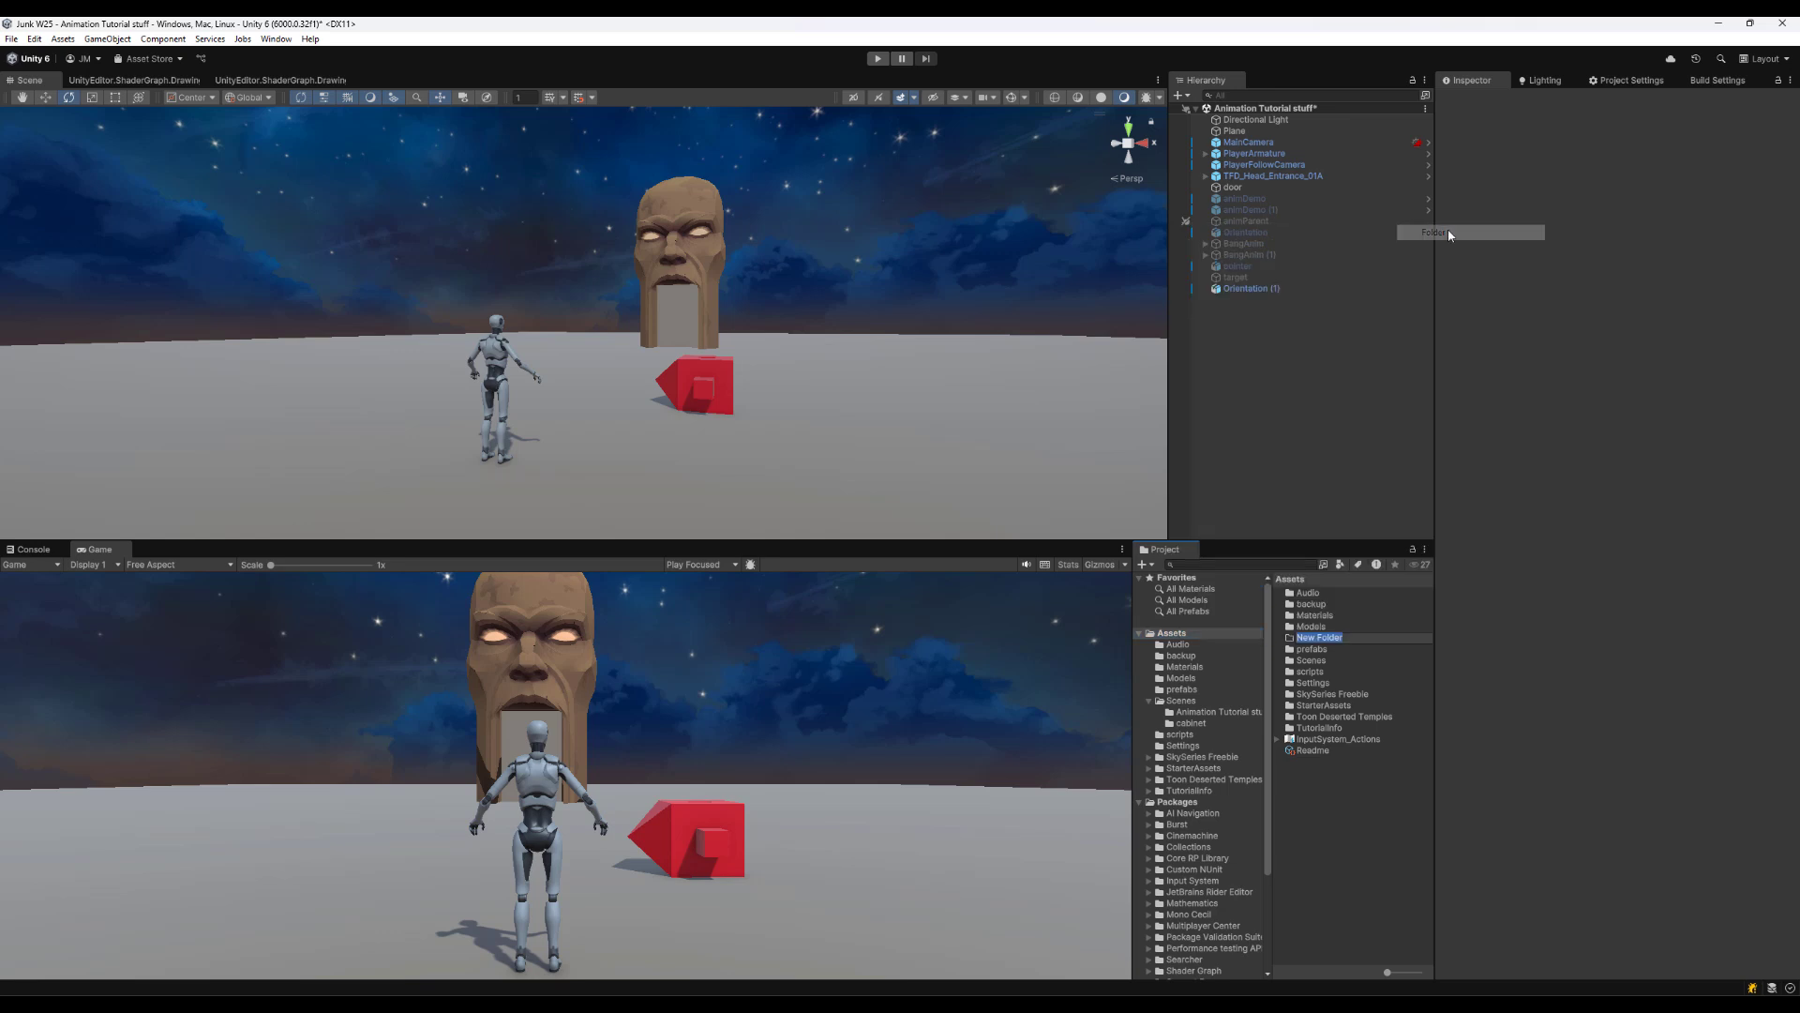
type("A")
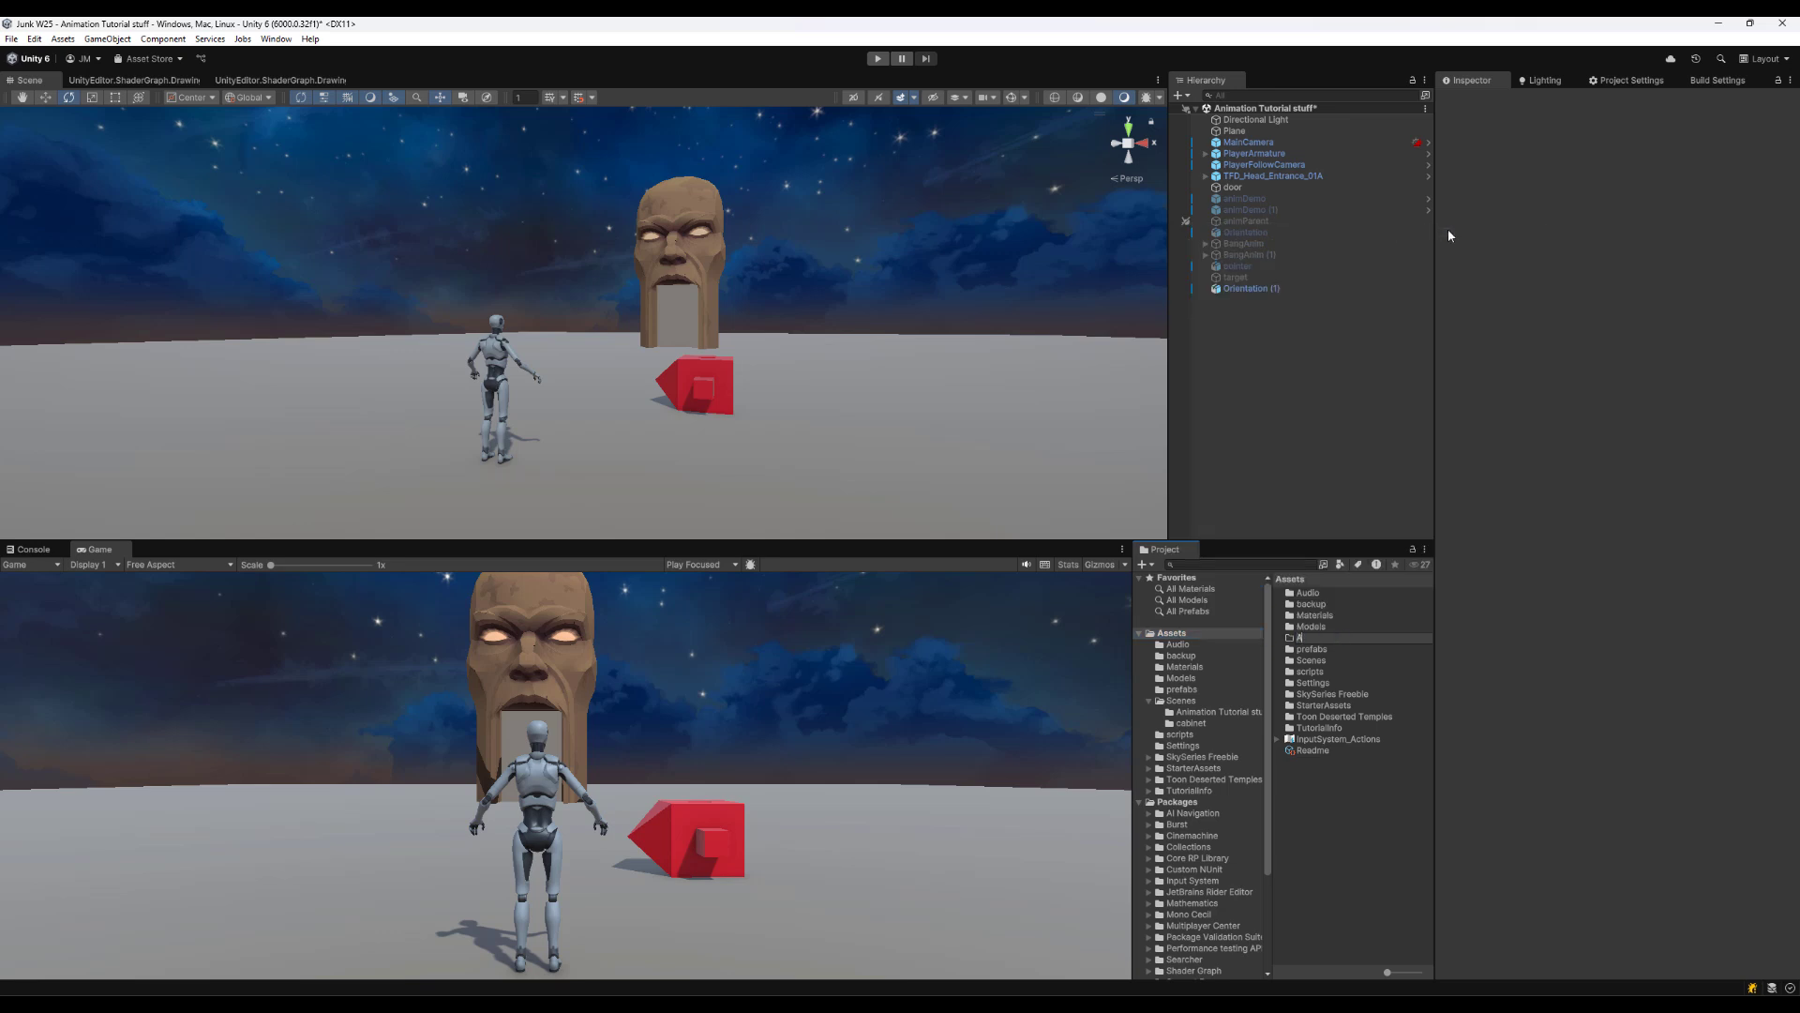
type("nimation")
key("Return")
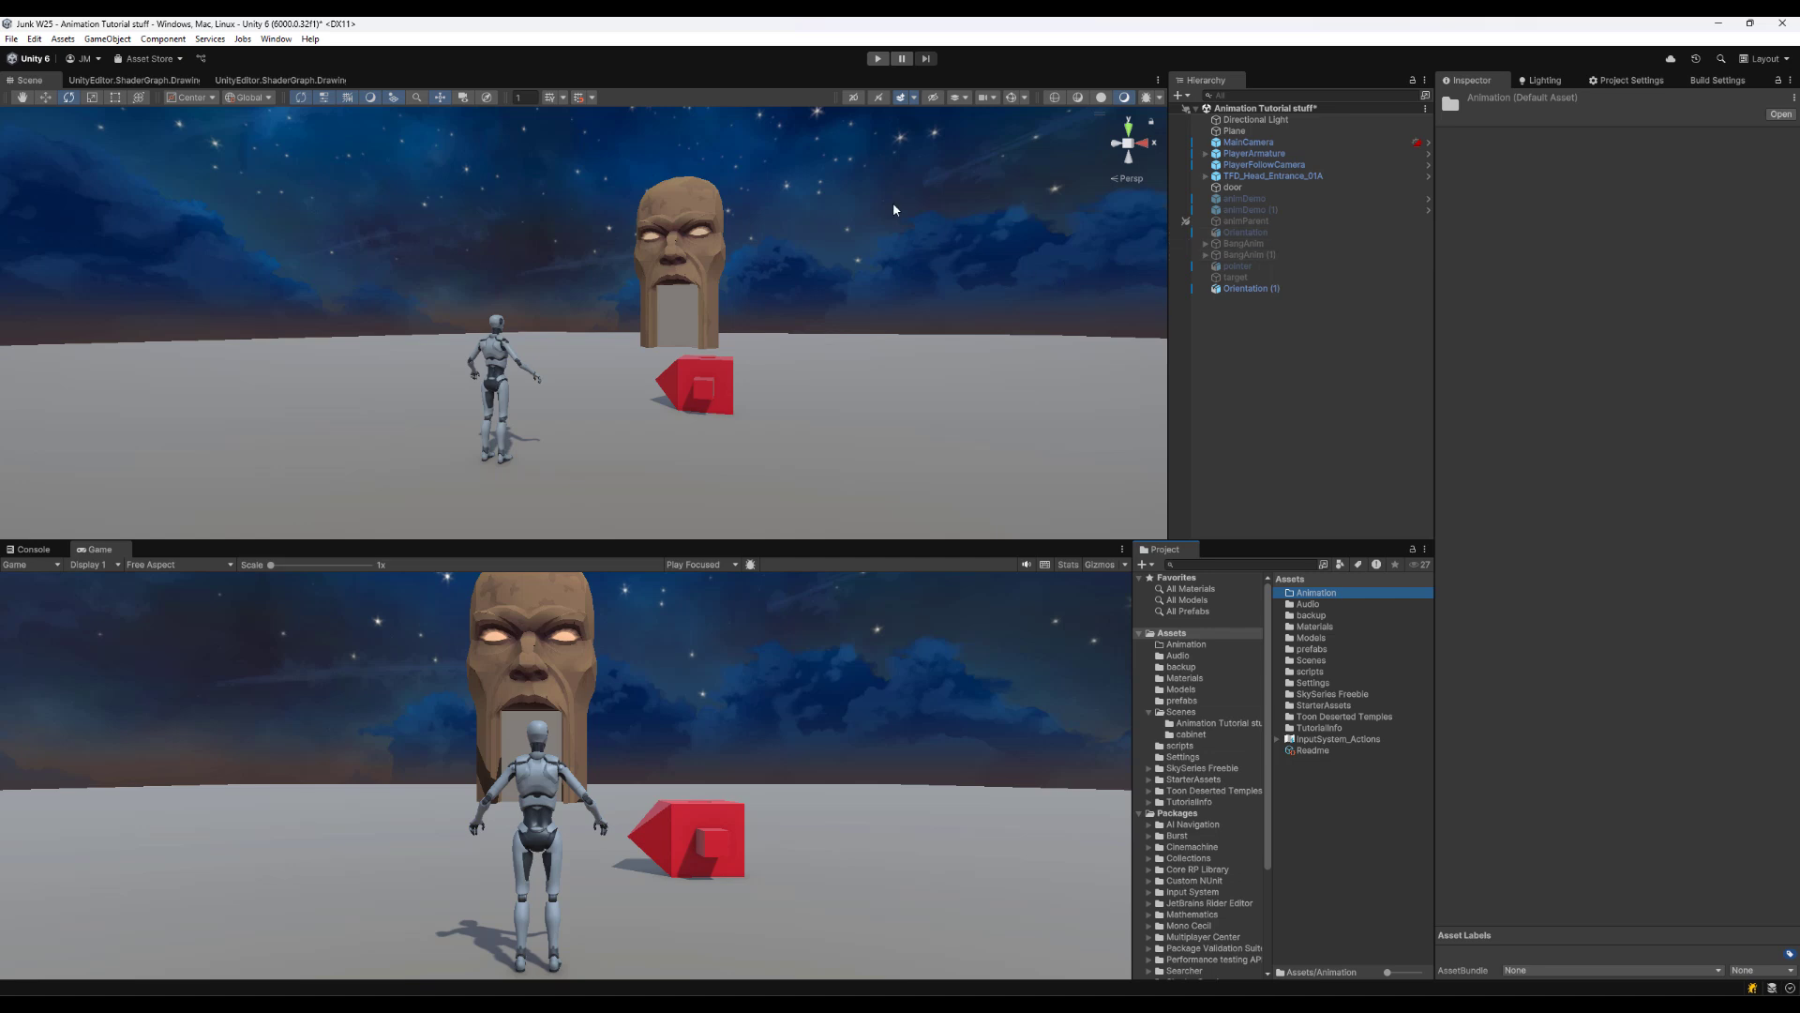
Open the Animation window and dock it alongside the Game view
left_click(277, 40)
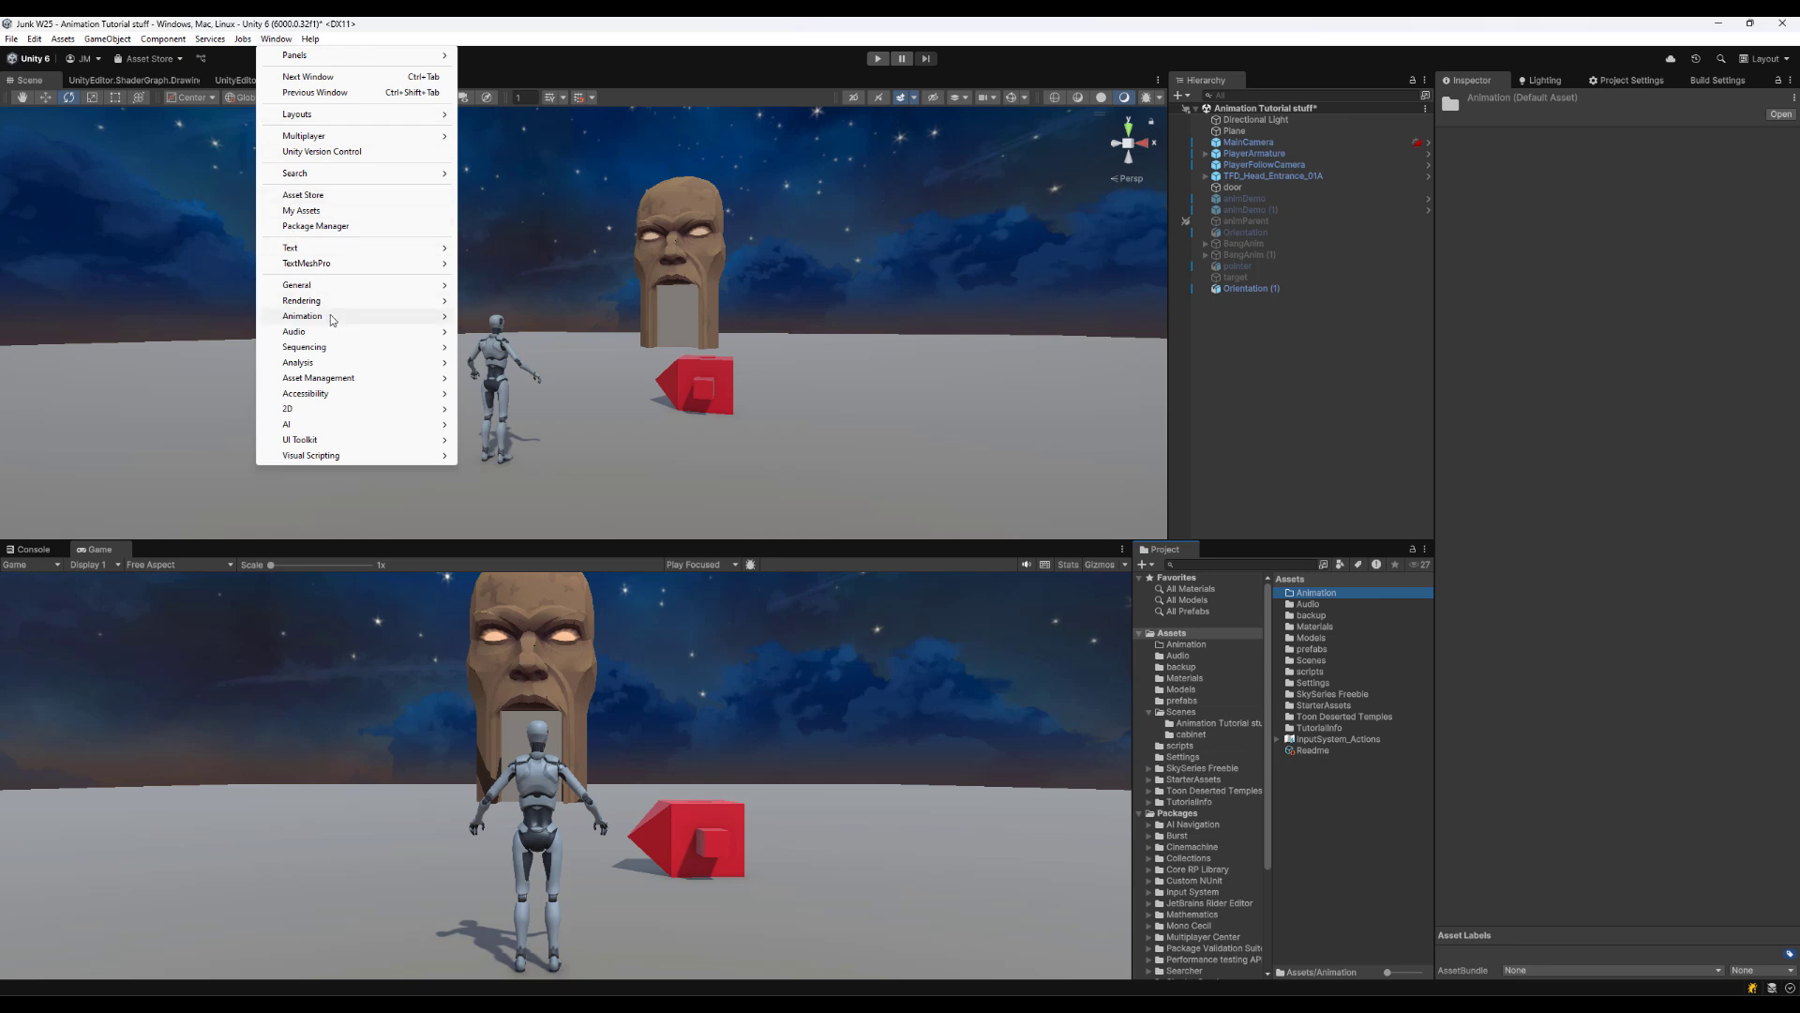
mouse_move(331, 320)
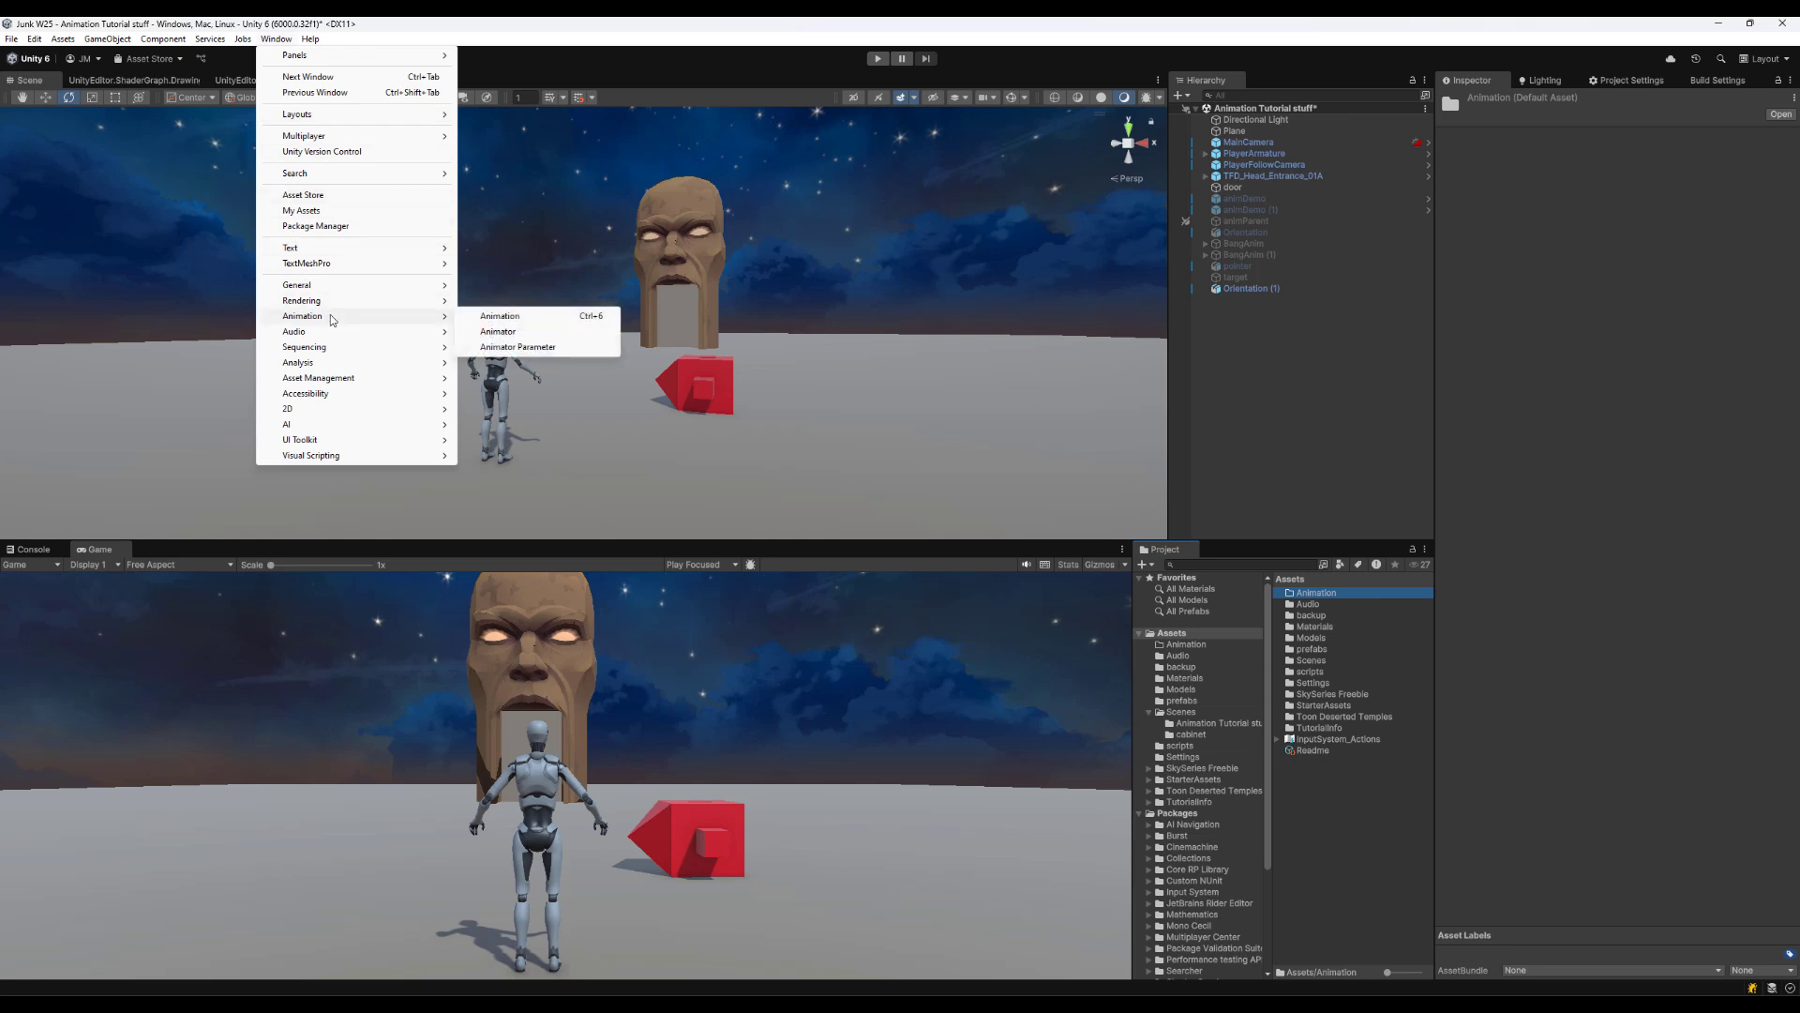
left_click(539, 320)
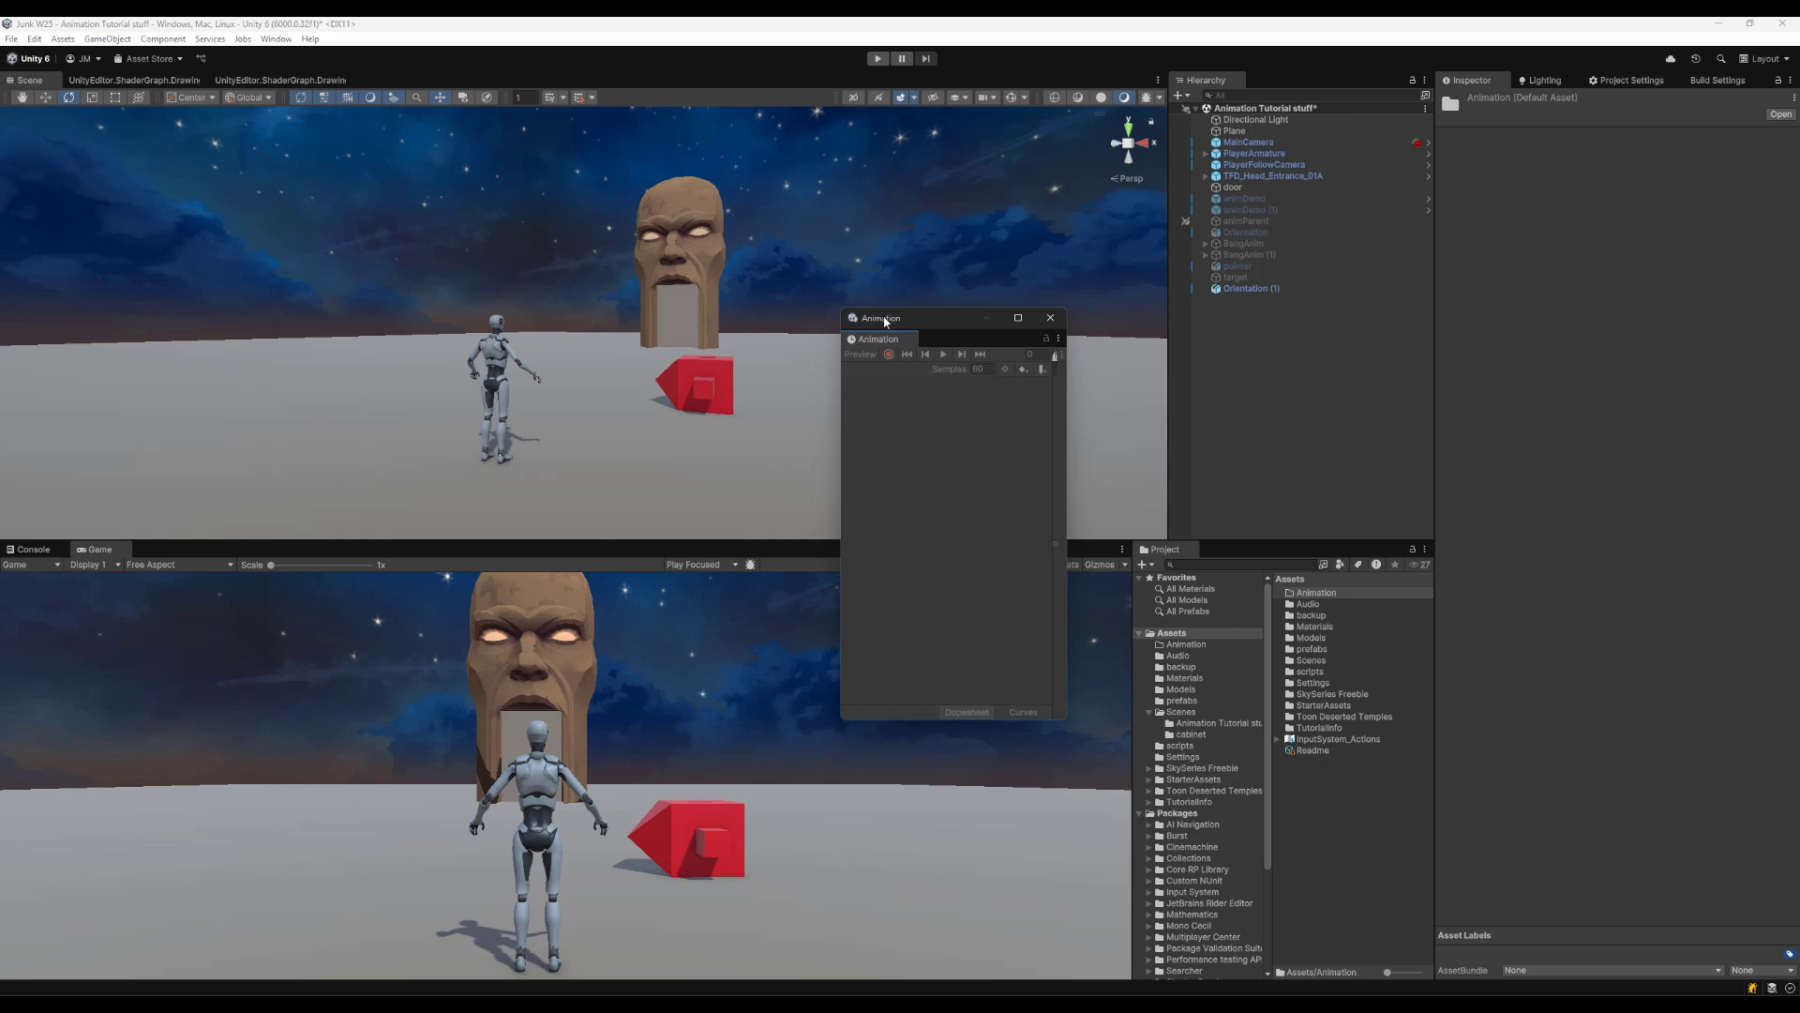
left_click_drag(884, 322, 196, 555)
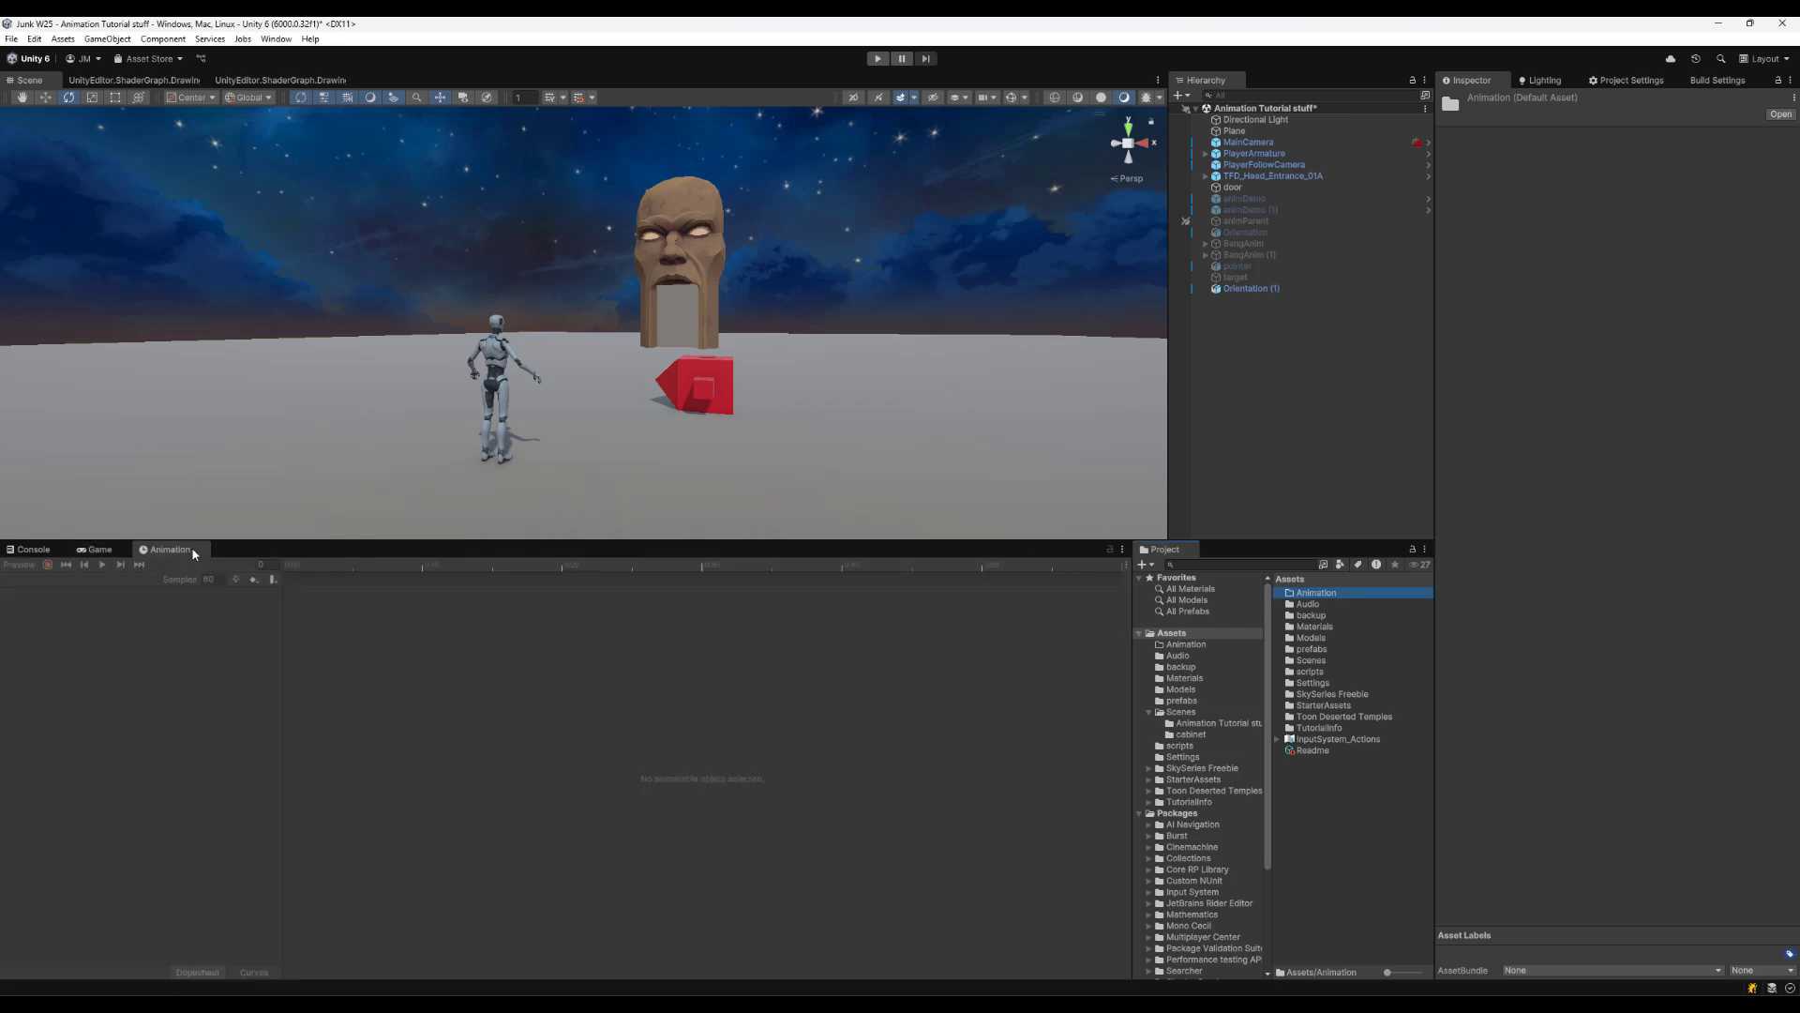
Open the Animator window, dock it beside the Animation window, and bring the Animation window back to the front
left_click(275, 39)
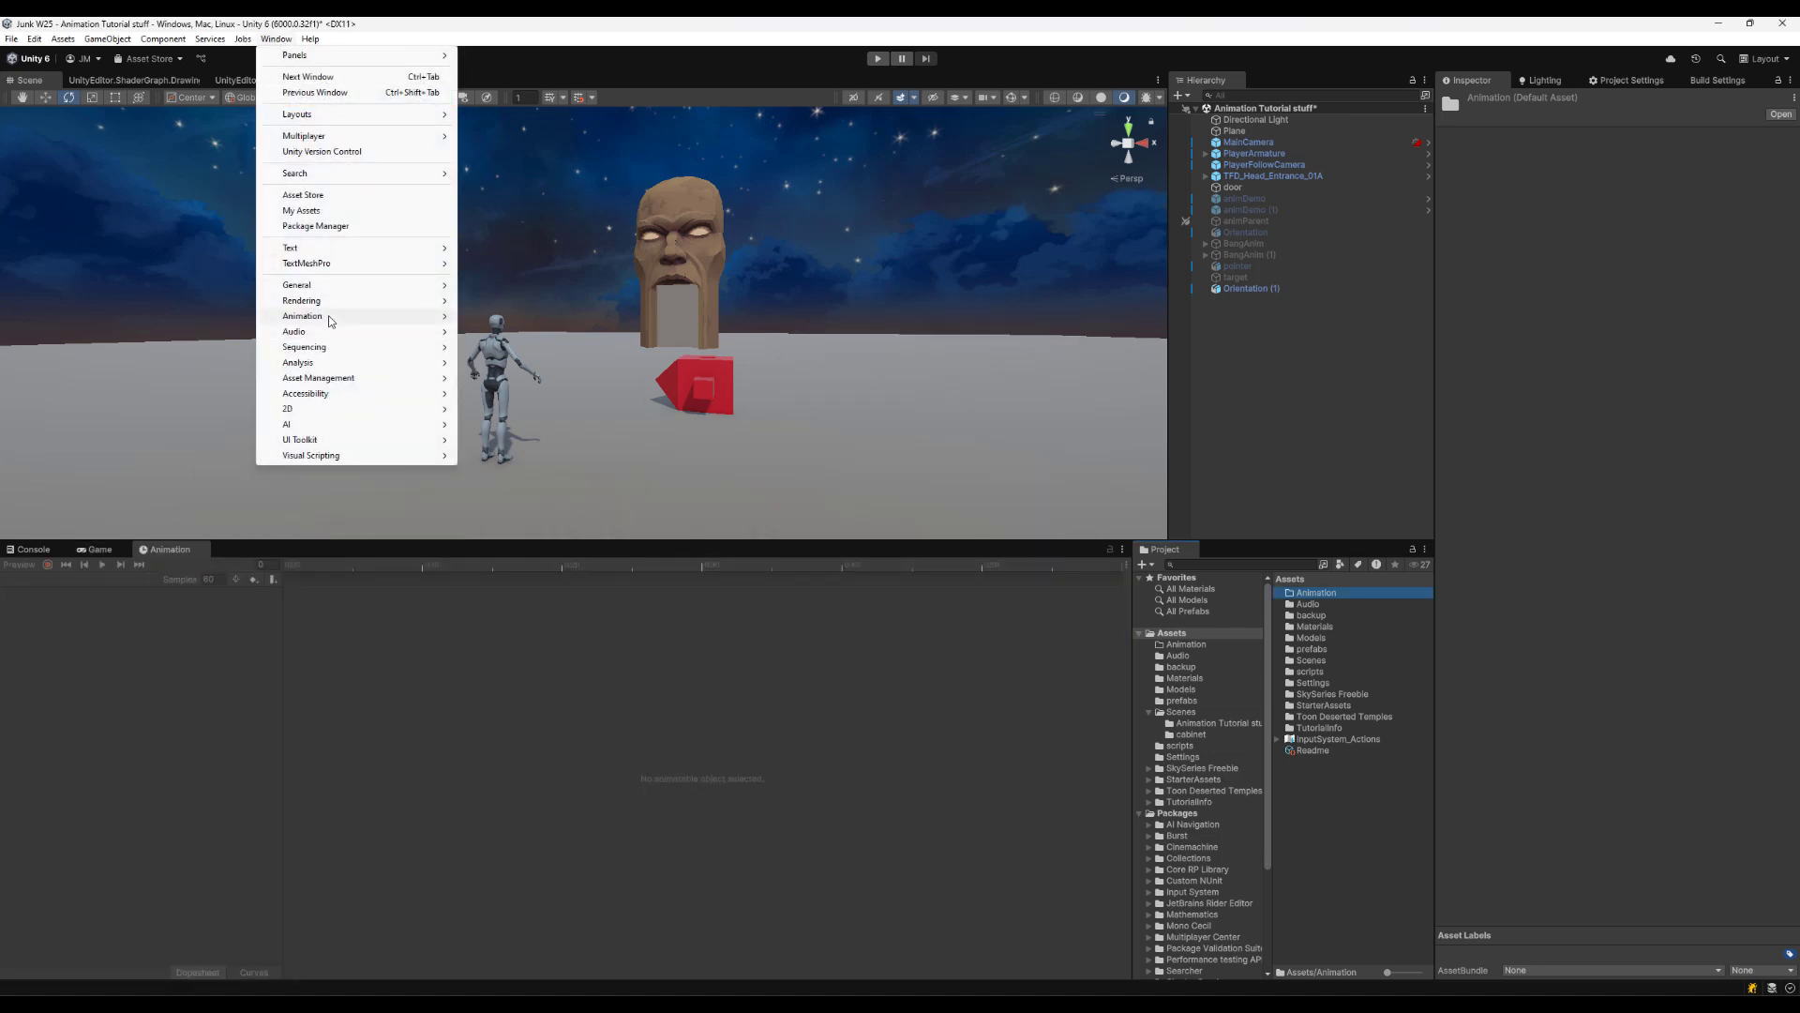
mouse_move(328, 317)
left_click(498, 331)
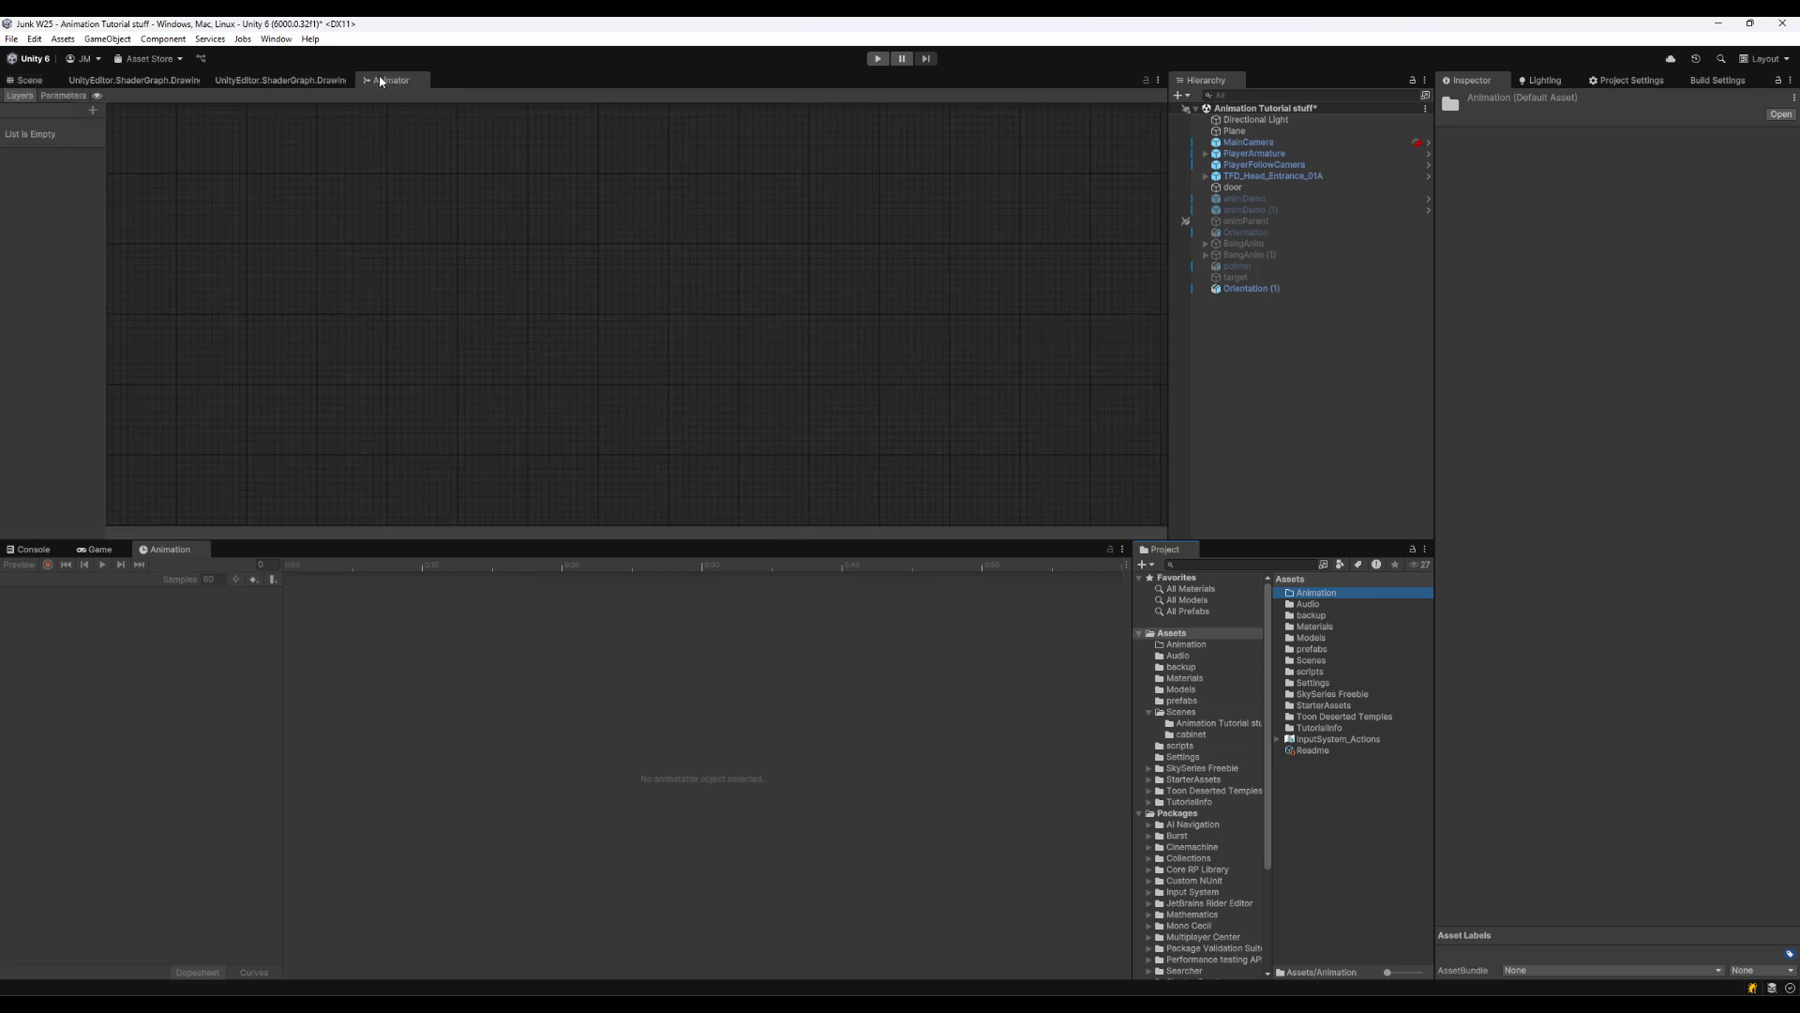
left_click_drag(379, 80, 272, 560)
left_click(160, 551)
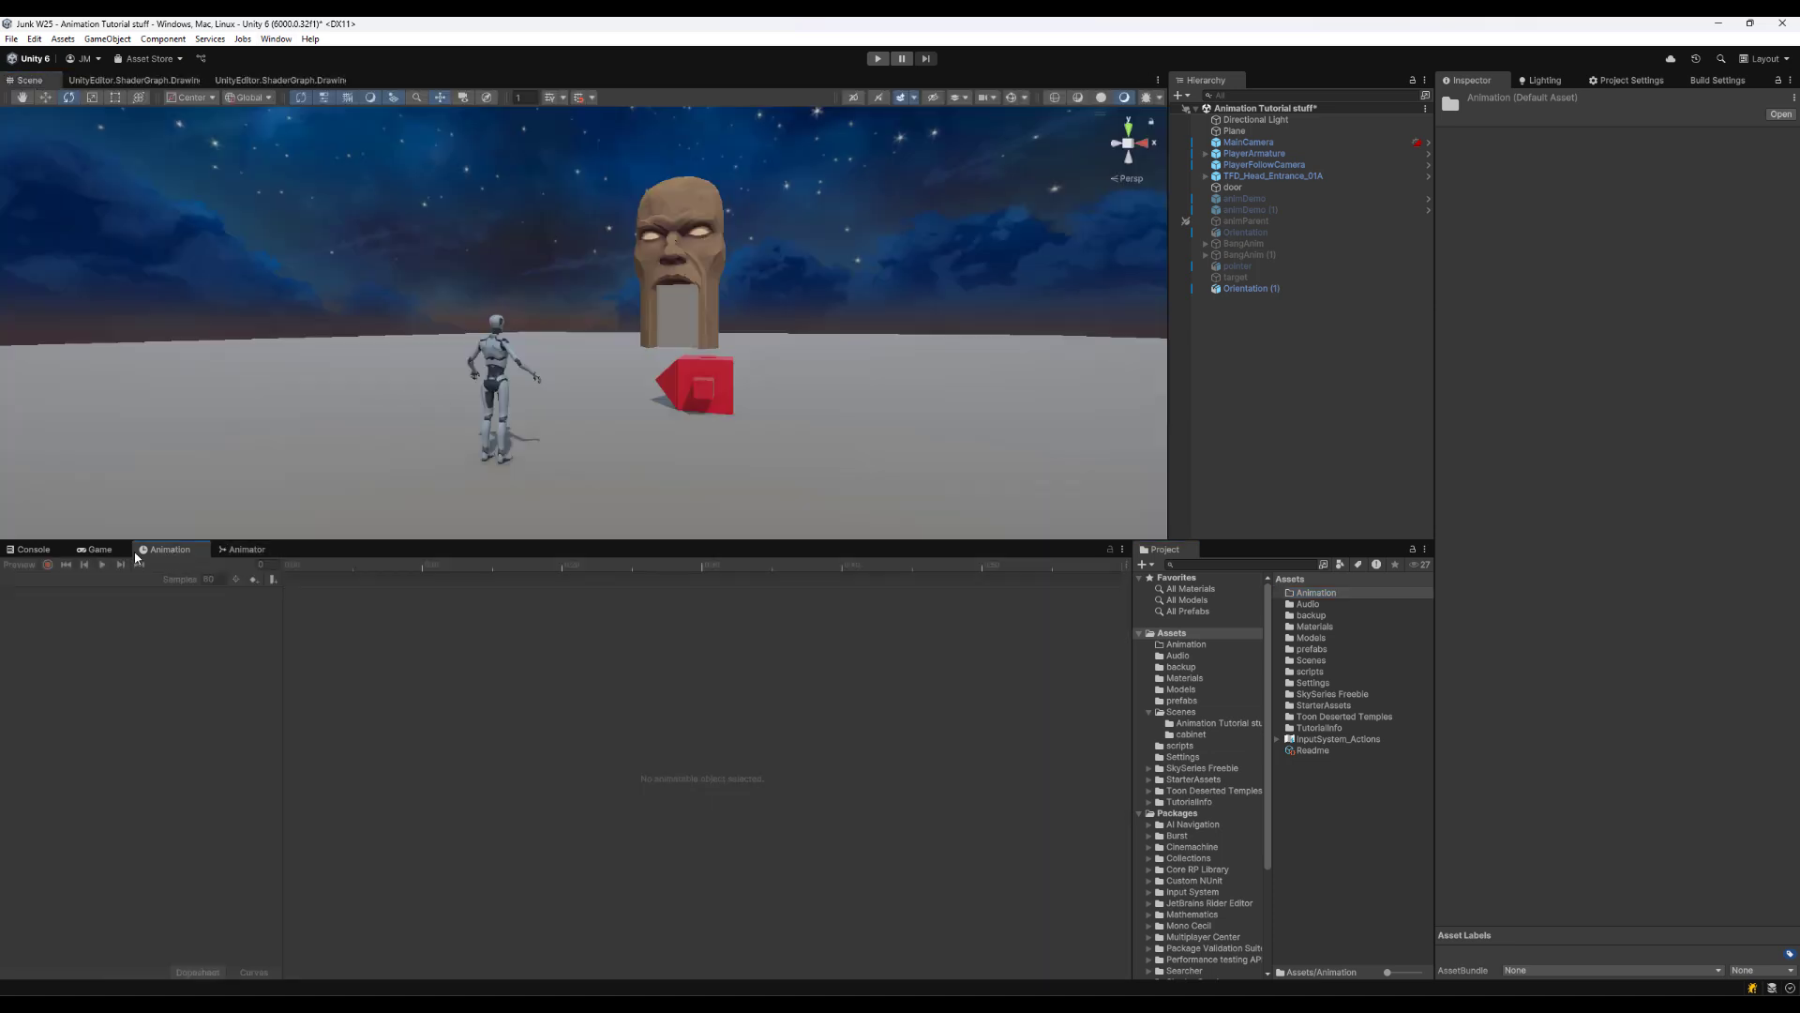
Create an animation clip named demoStart for the red Orientation (1) object, saving it in the Animation folder
left_click(712, 377)
left_click(1218, 290)
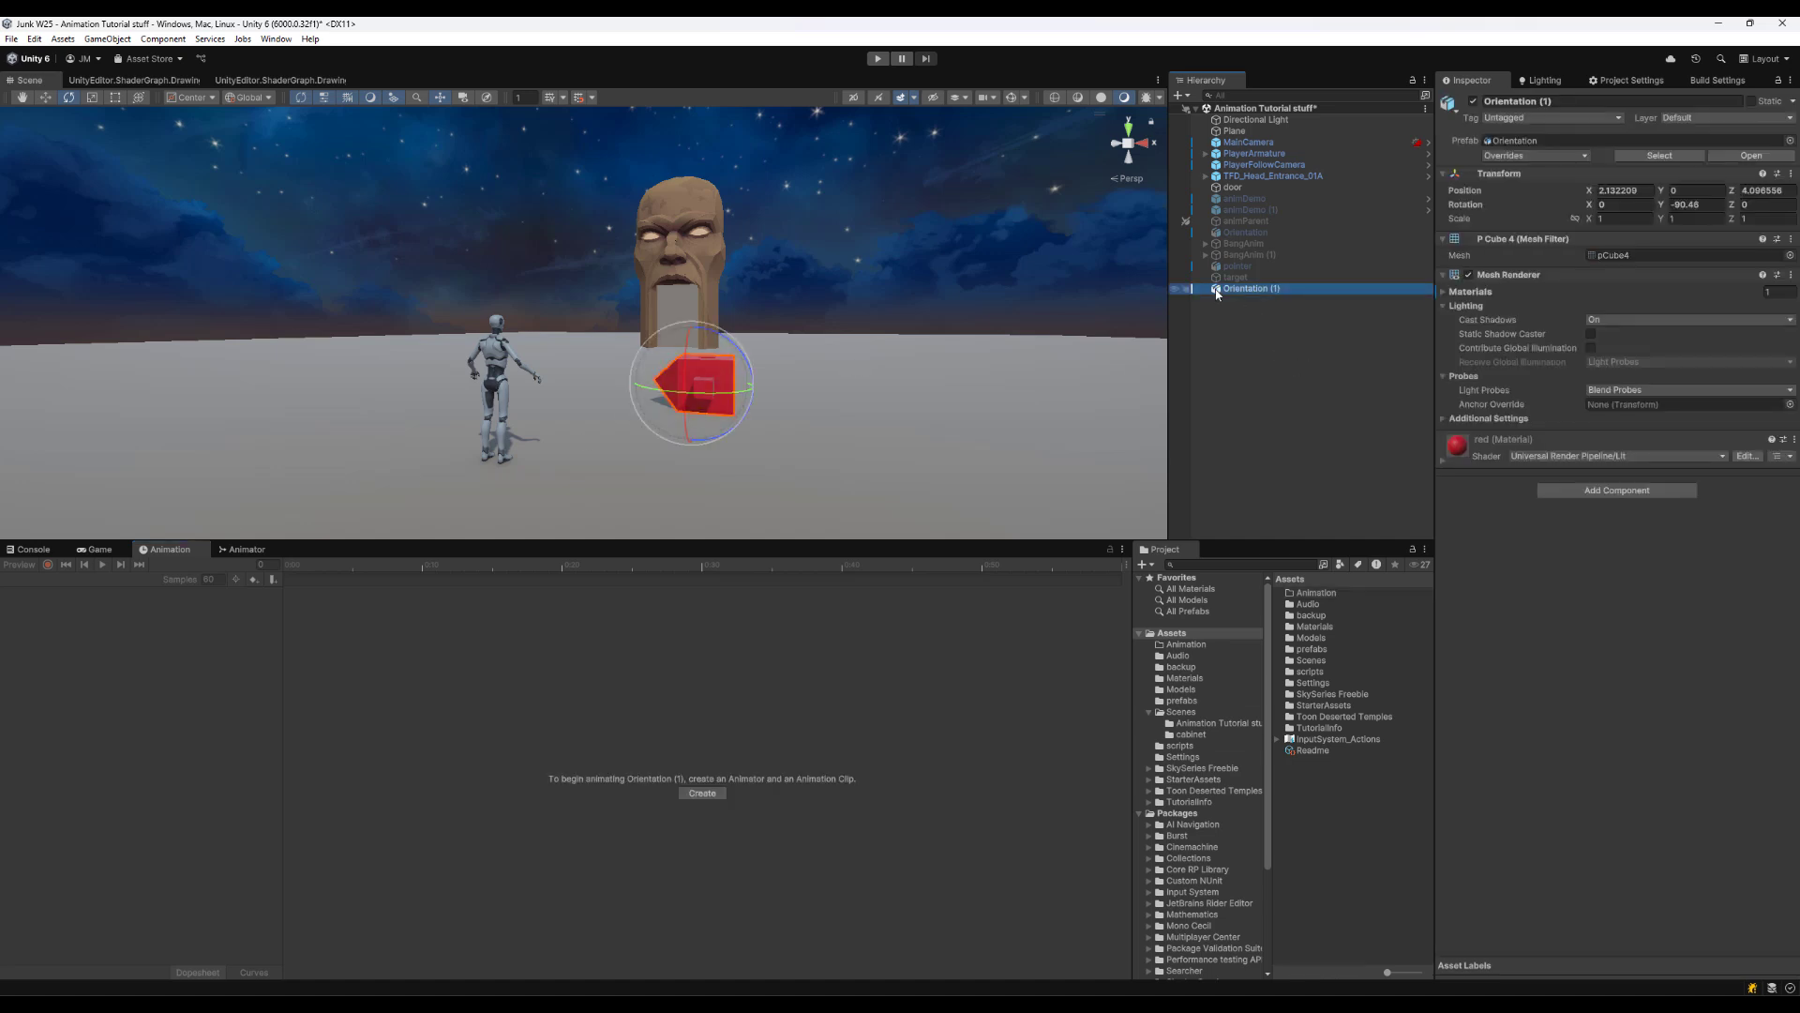
left_click(708, 796)
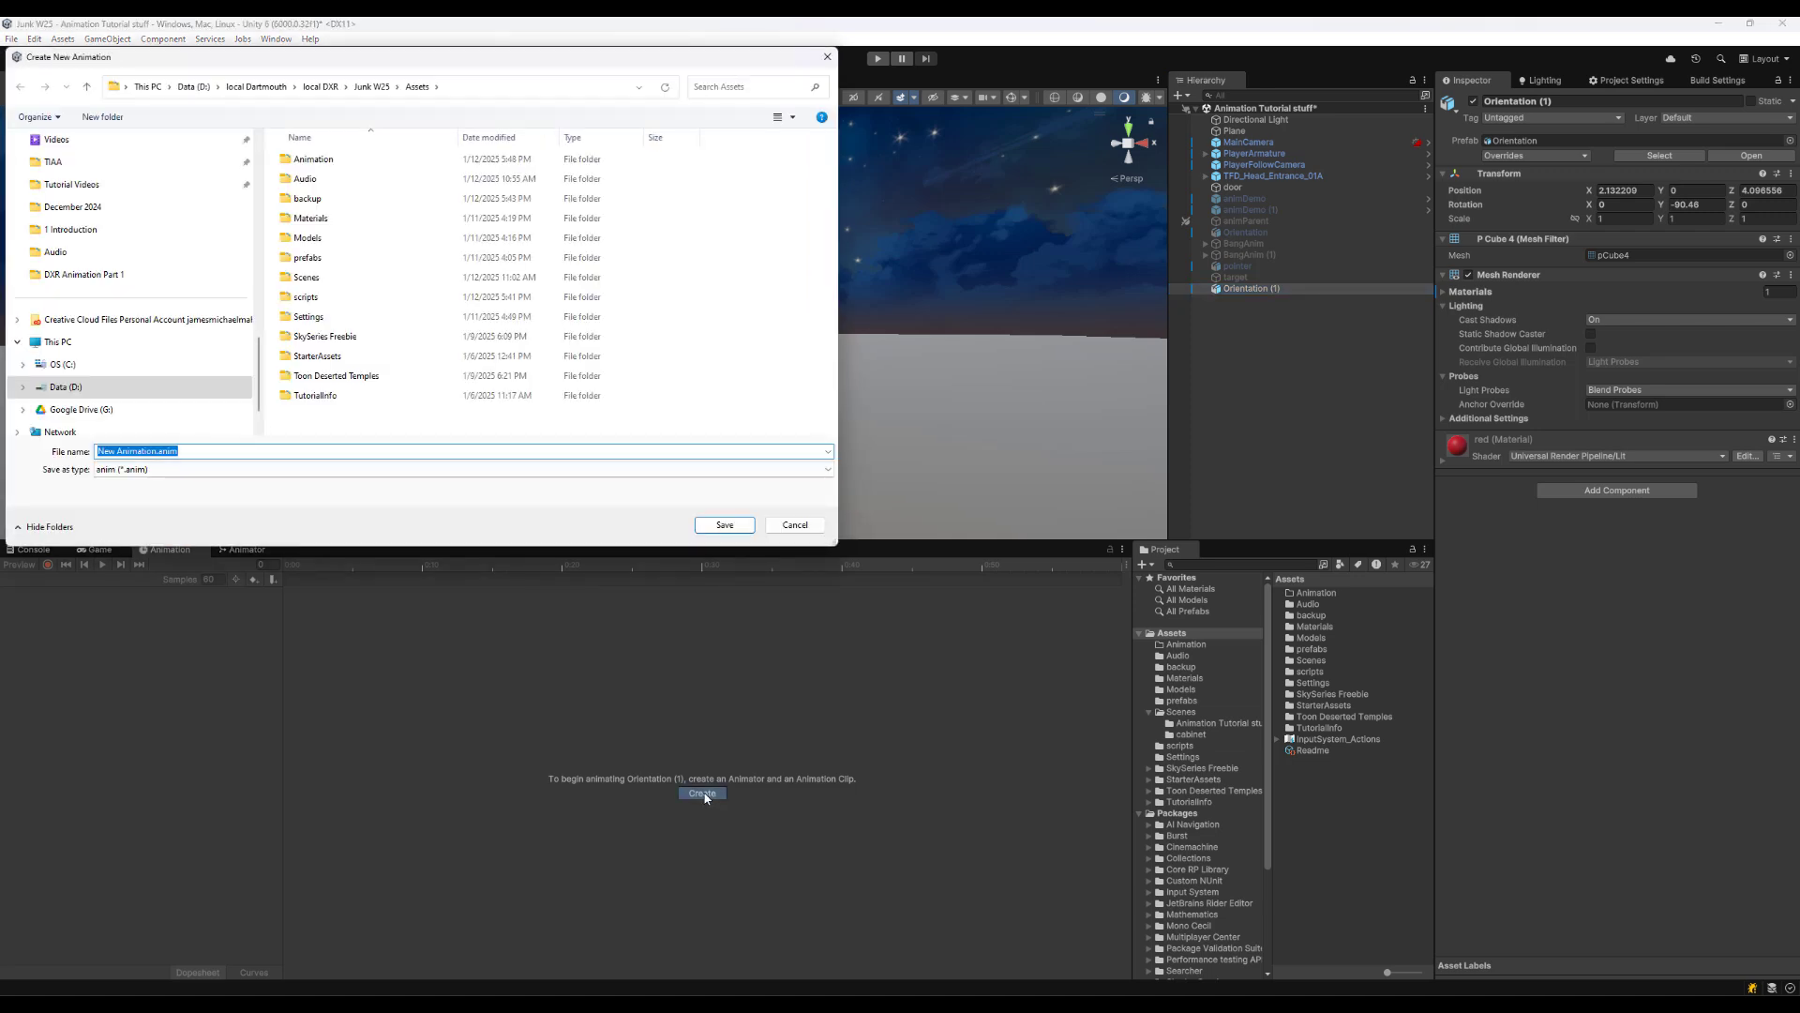
double_click(311, 160)
left_click(152, 476)
left_click_drag(157, 475, 90, 480)
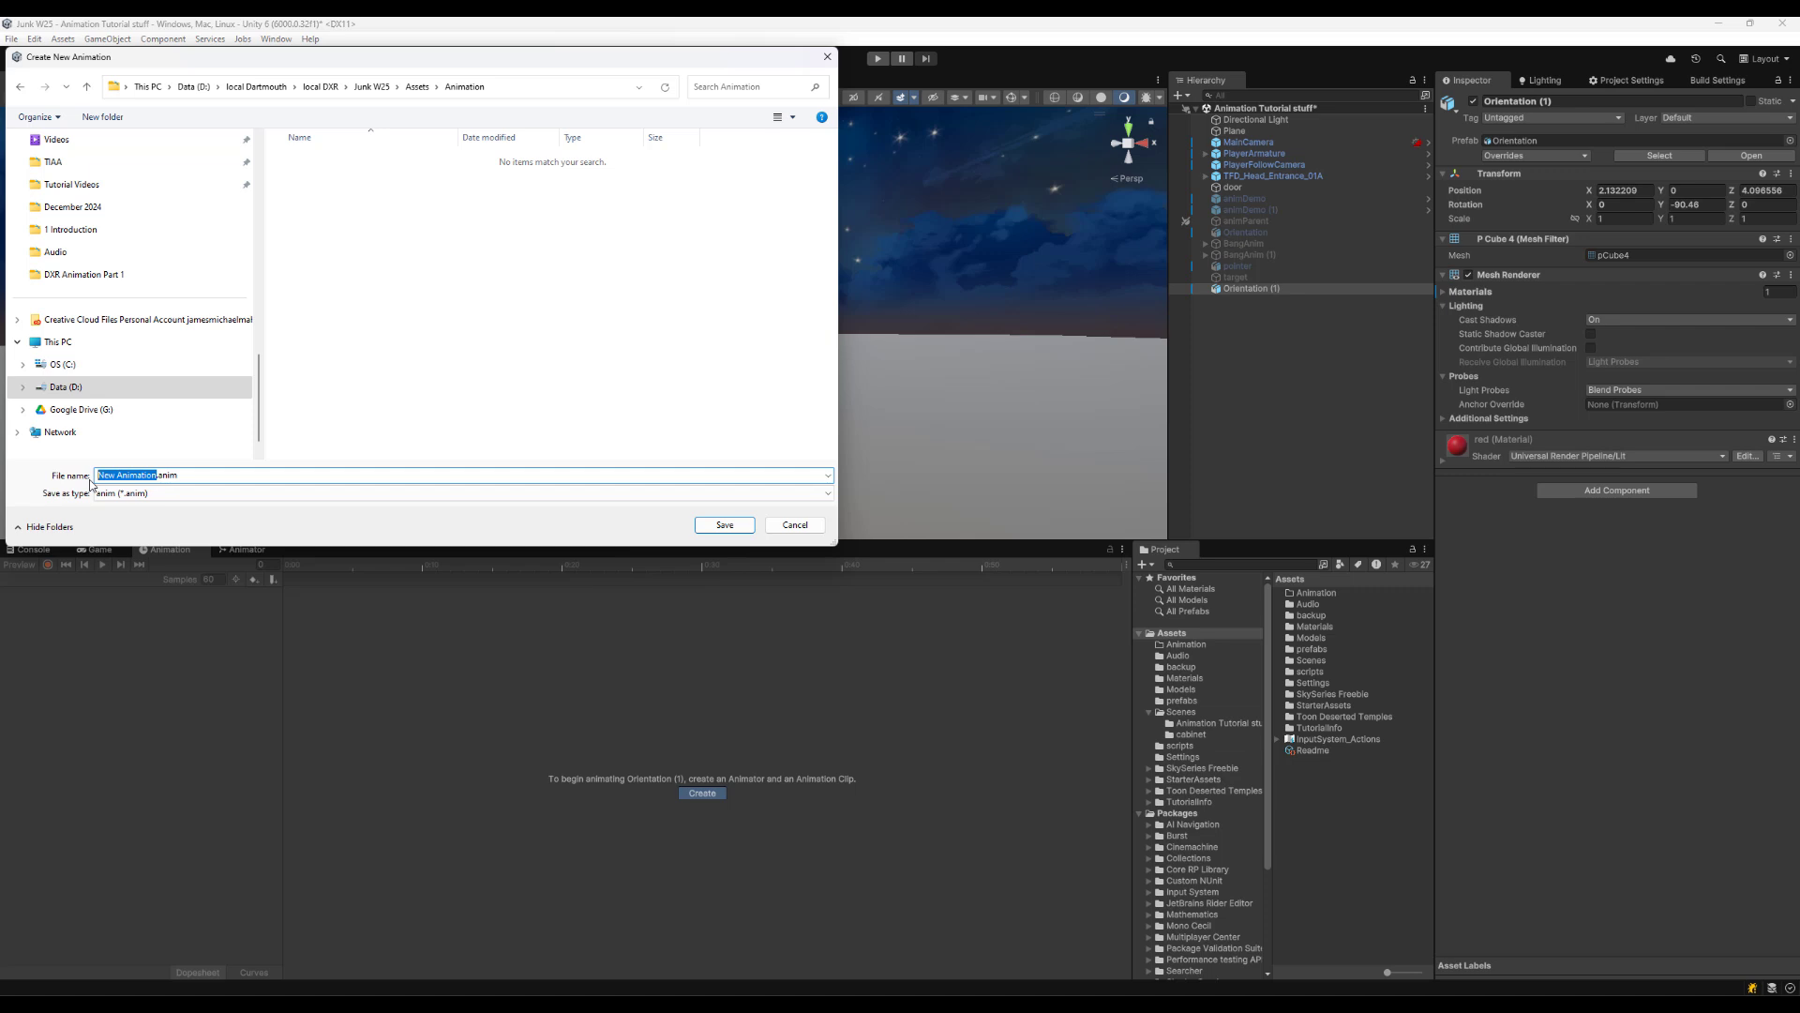
type("start")
key("BackSpace")
key("BackSpace")
key("BackSpace")
key("BackSpace")
key("BackSpace")
type("demoStart")
key("Return")
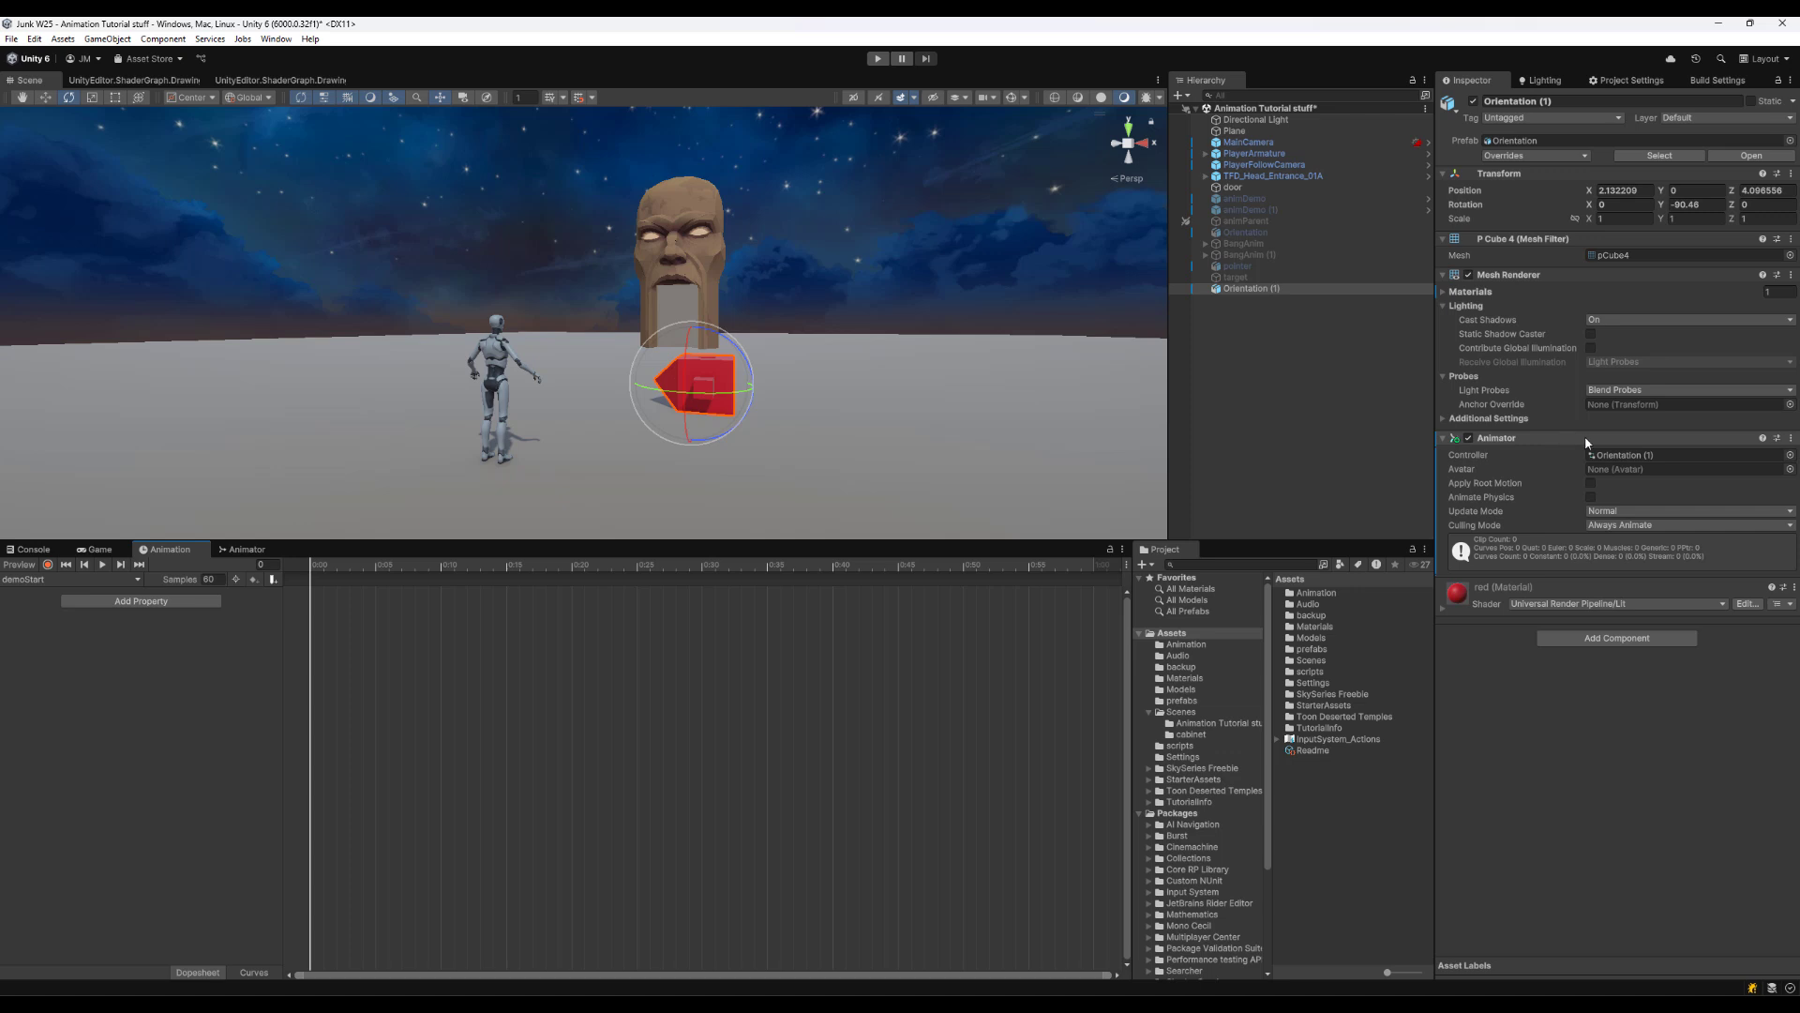
Locate the Animator component's controller in the project and inspect it together with the demoStart clip asset
left_click(1612, 456)
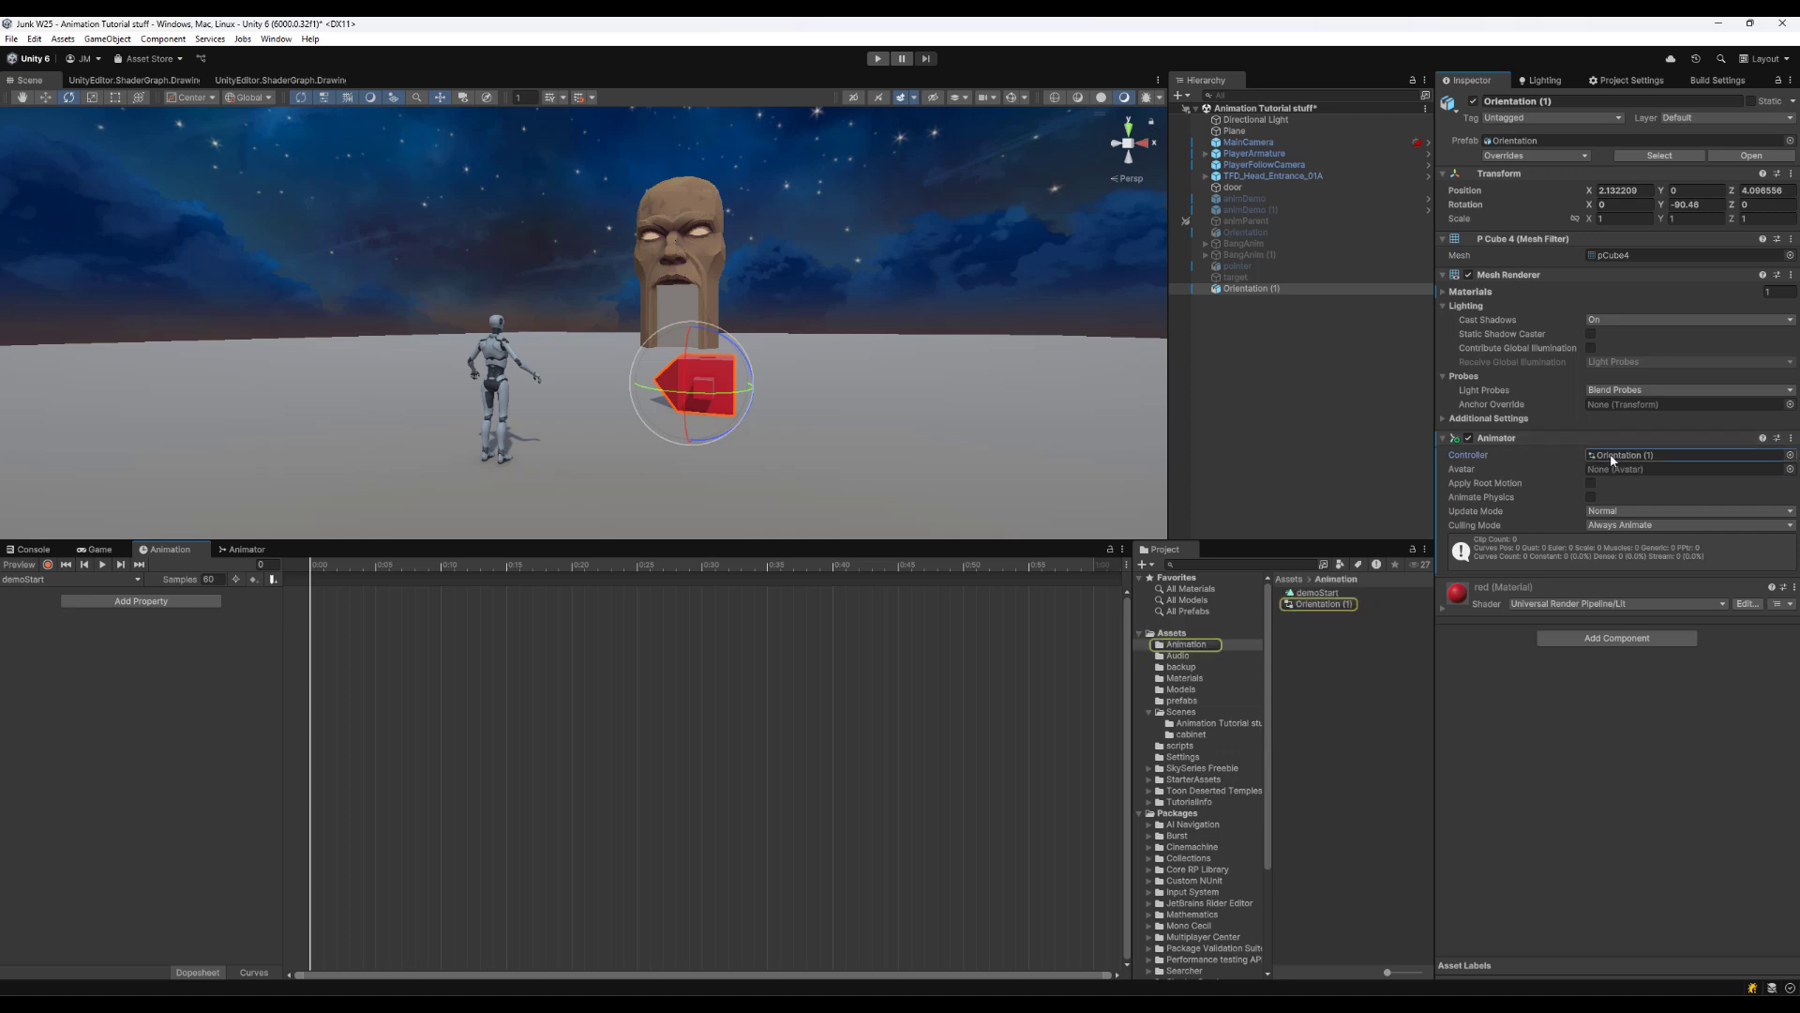
left_click(1313, 592)
left_click(1325, 605)
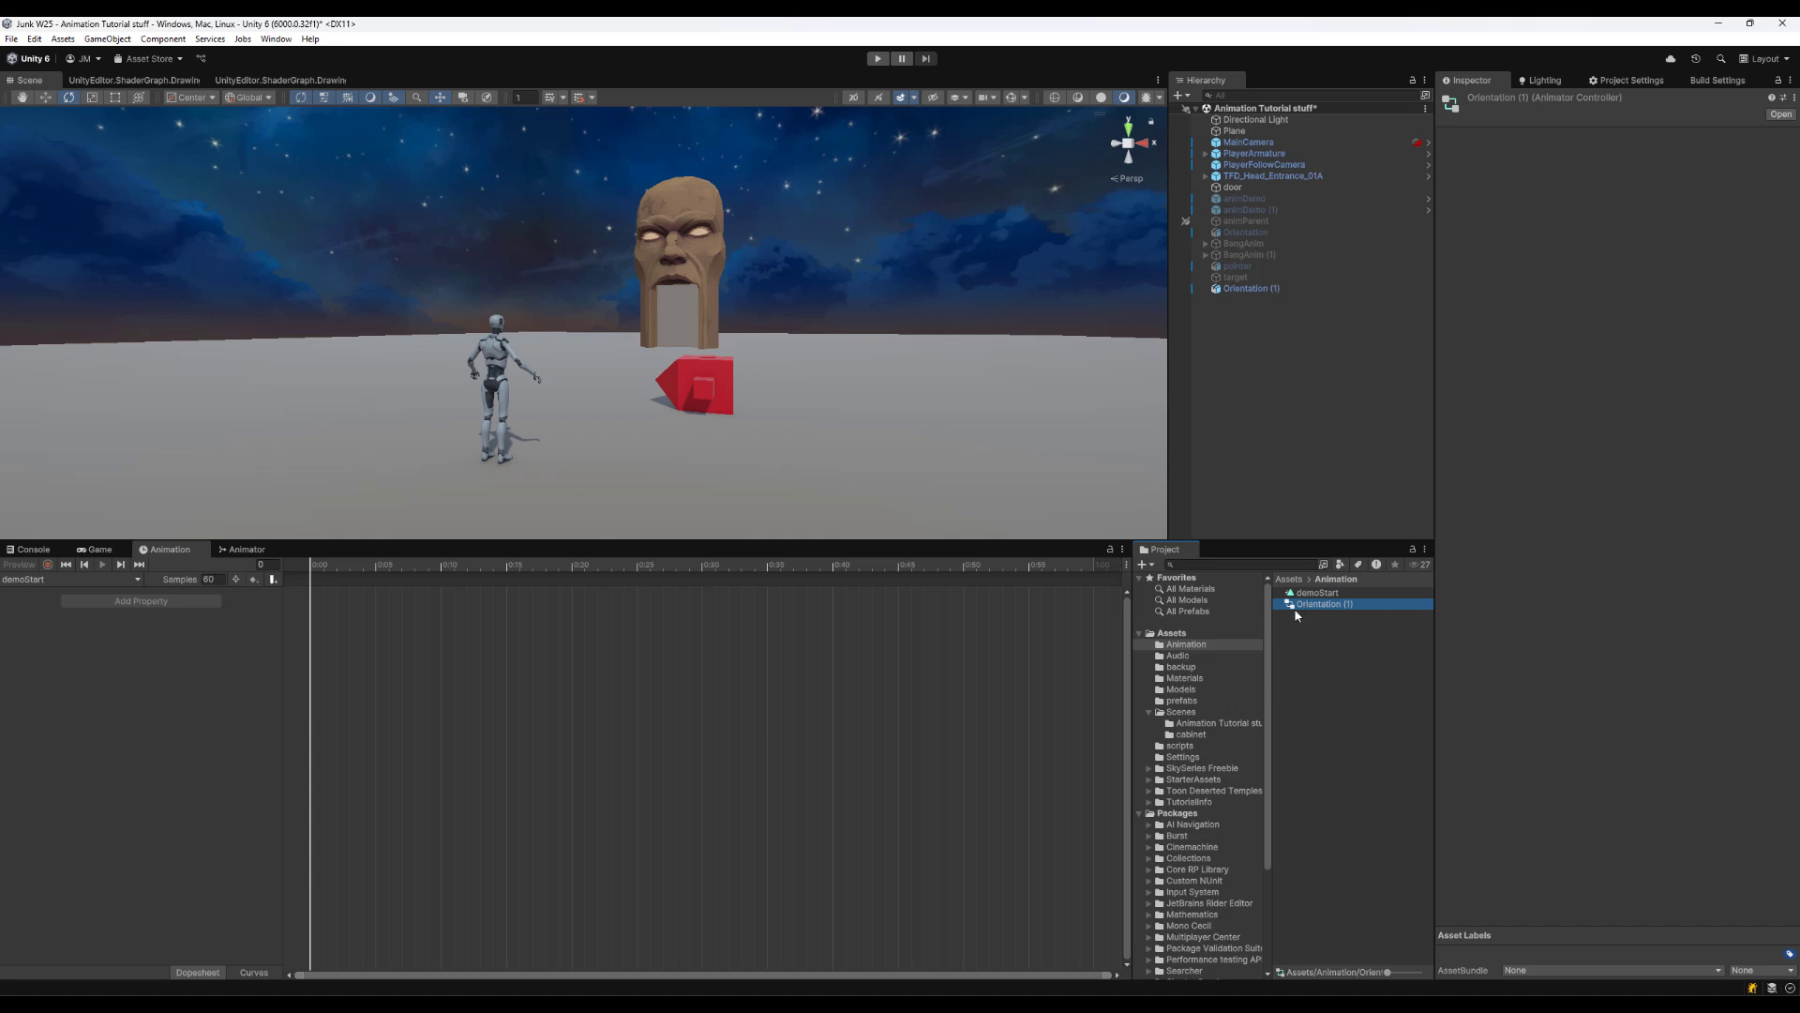
left_click(1302, 594)
left_click(1256, 288)
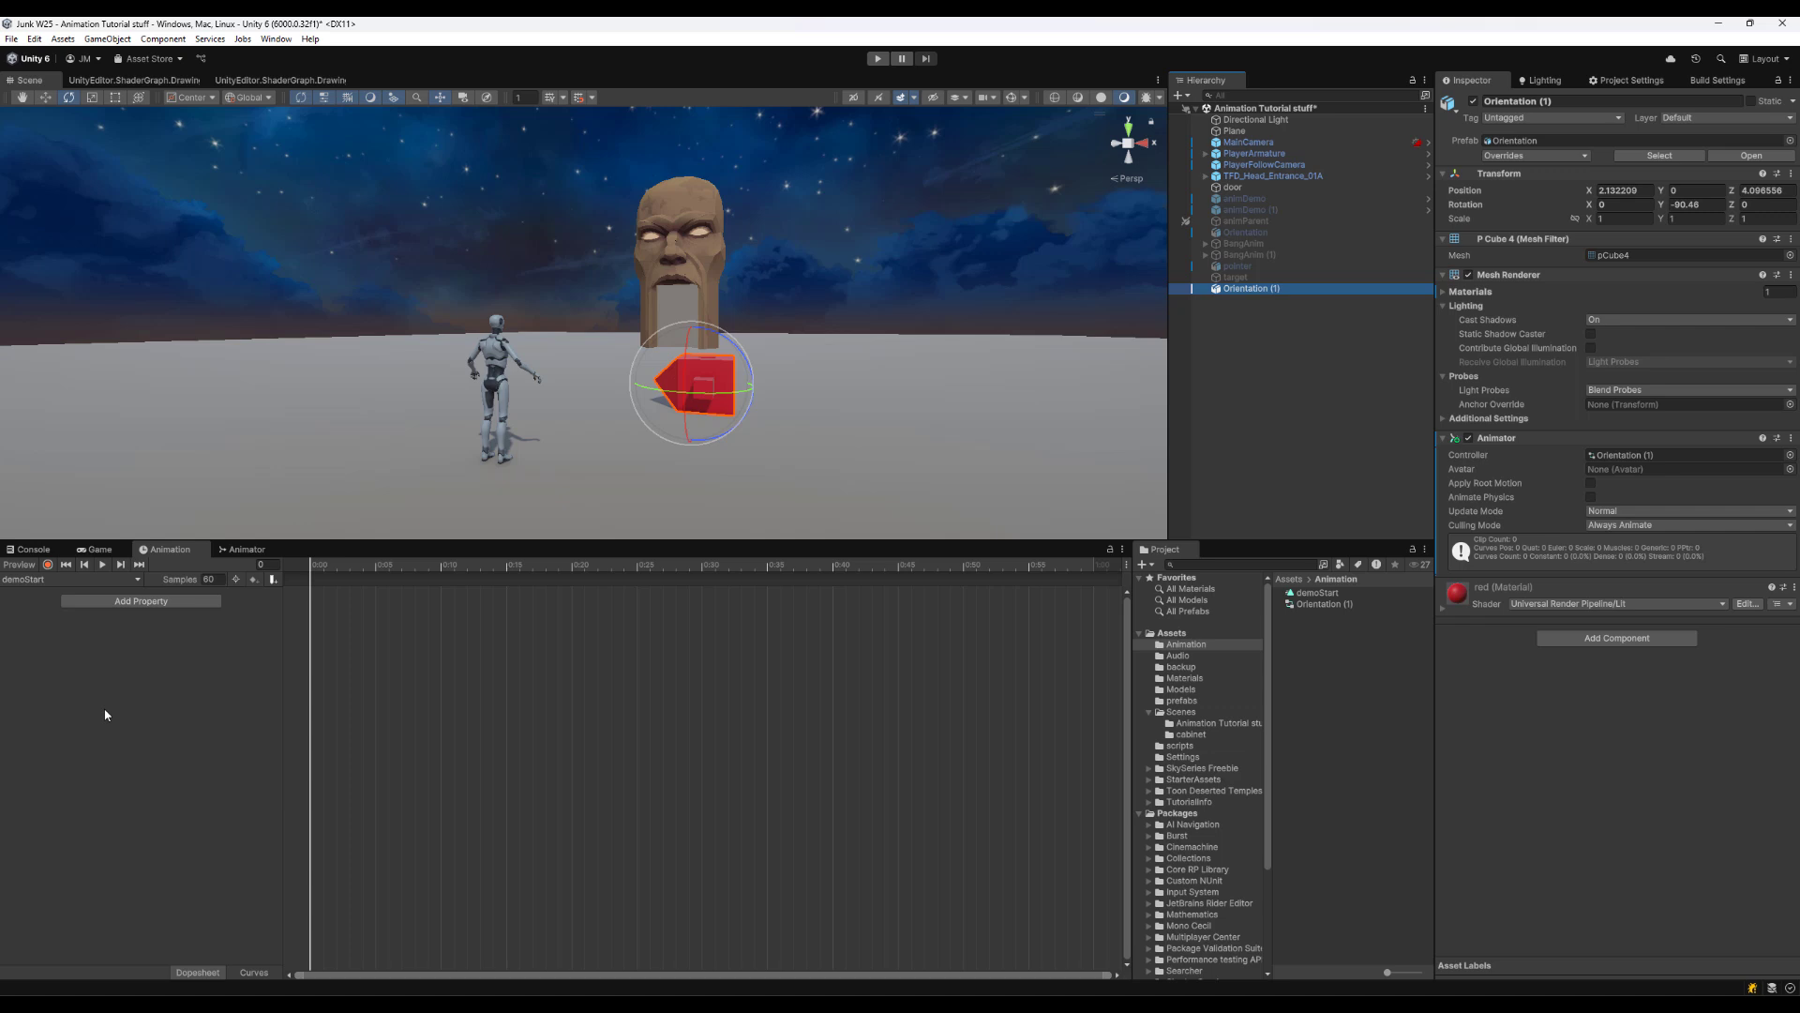
Examine the Entry and demoStart states in the Animator graph, and the list of clips for Orientation (1)
left_click(244, 550)
left_click(605, 849)
left_click(595, 743)
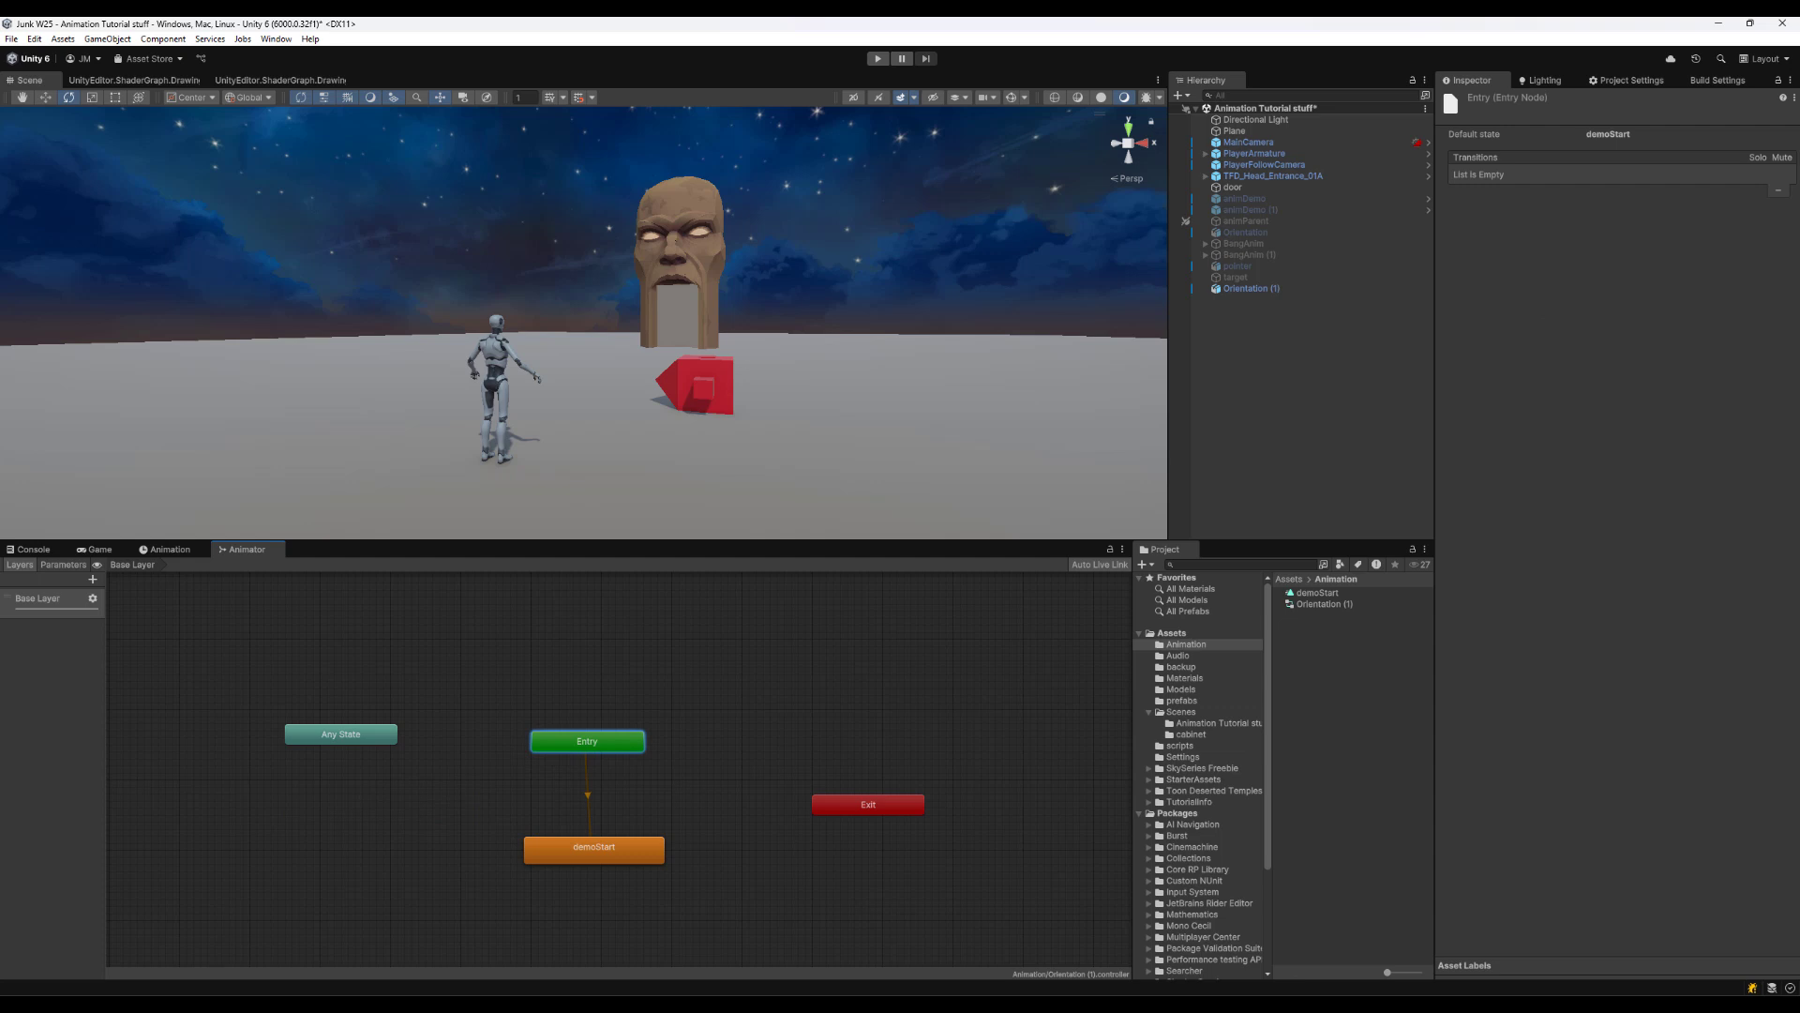
left_click(172, 551)
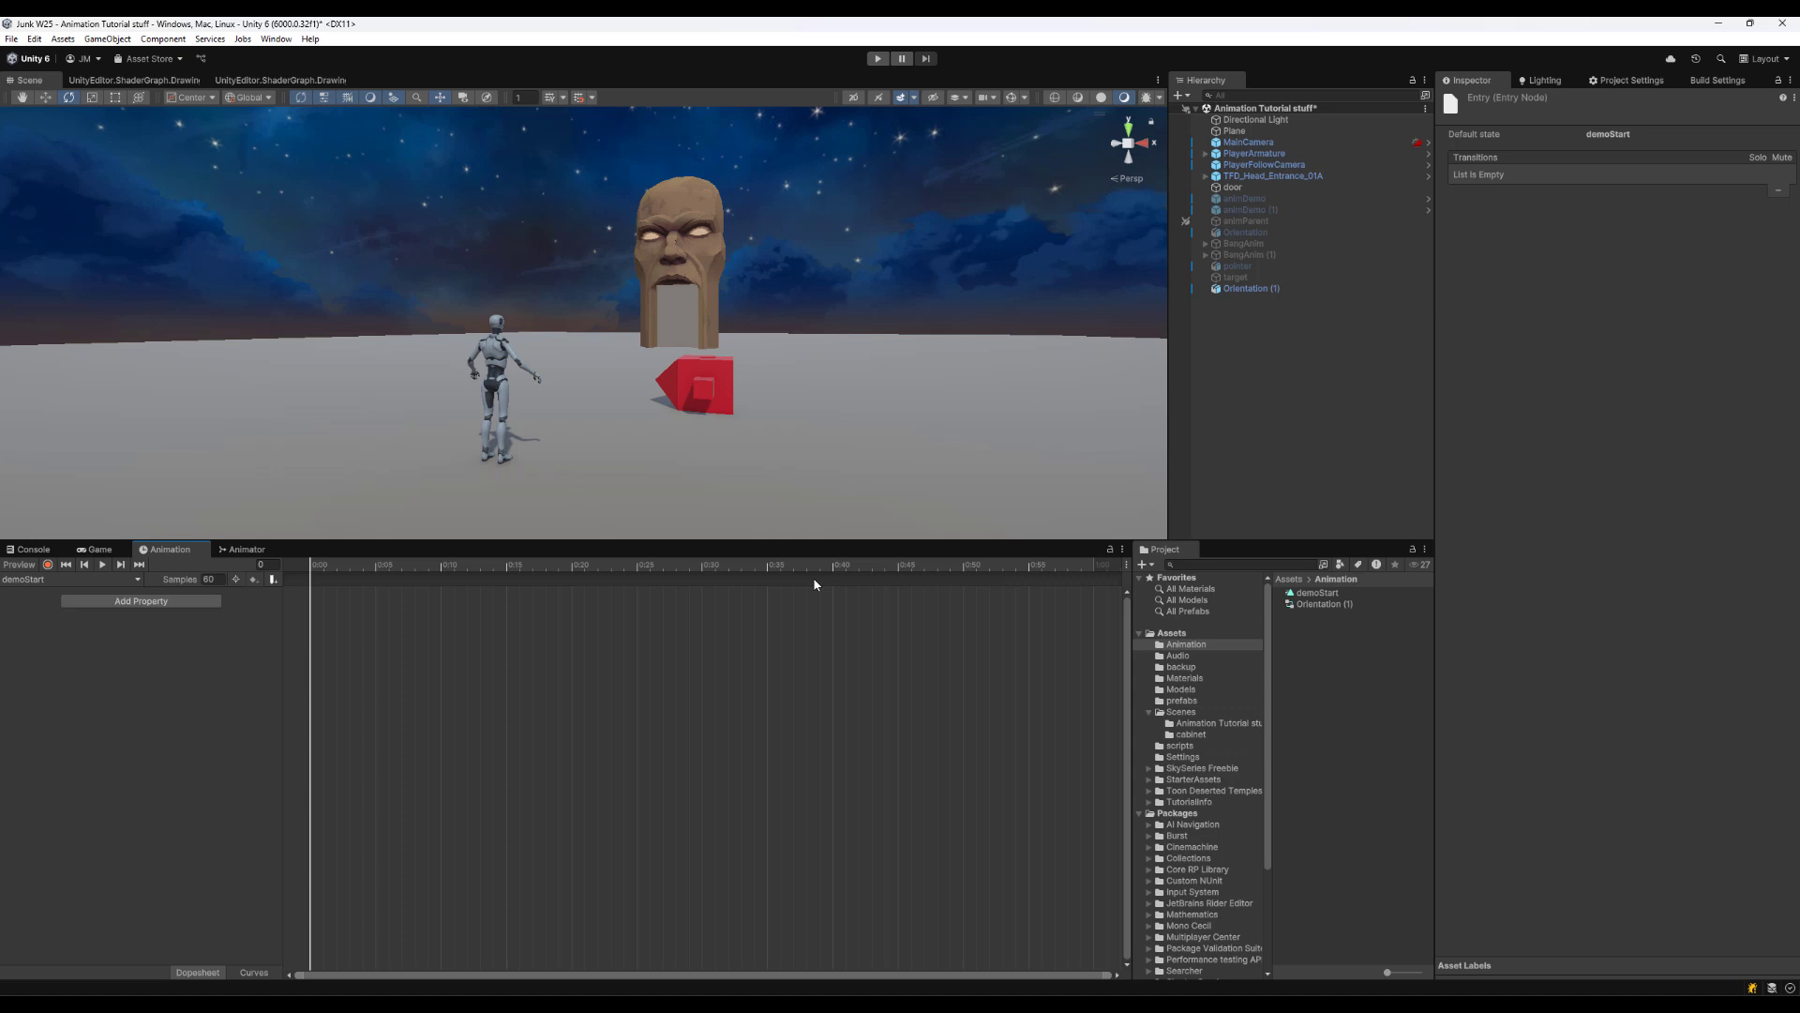
left_click(1259, 290)
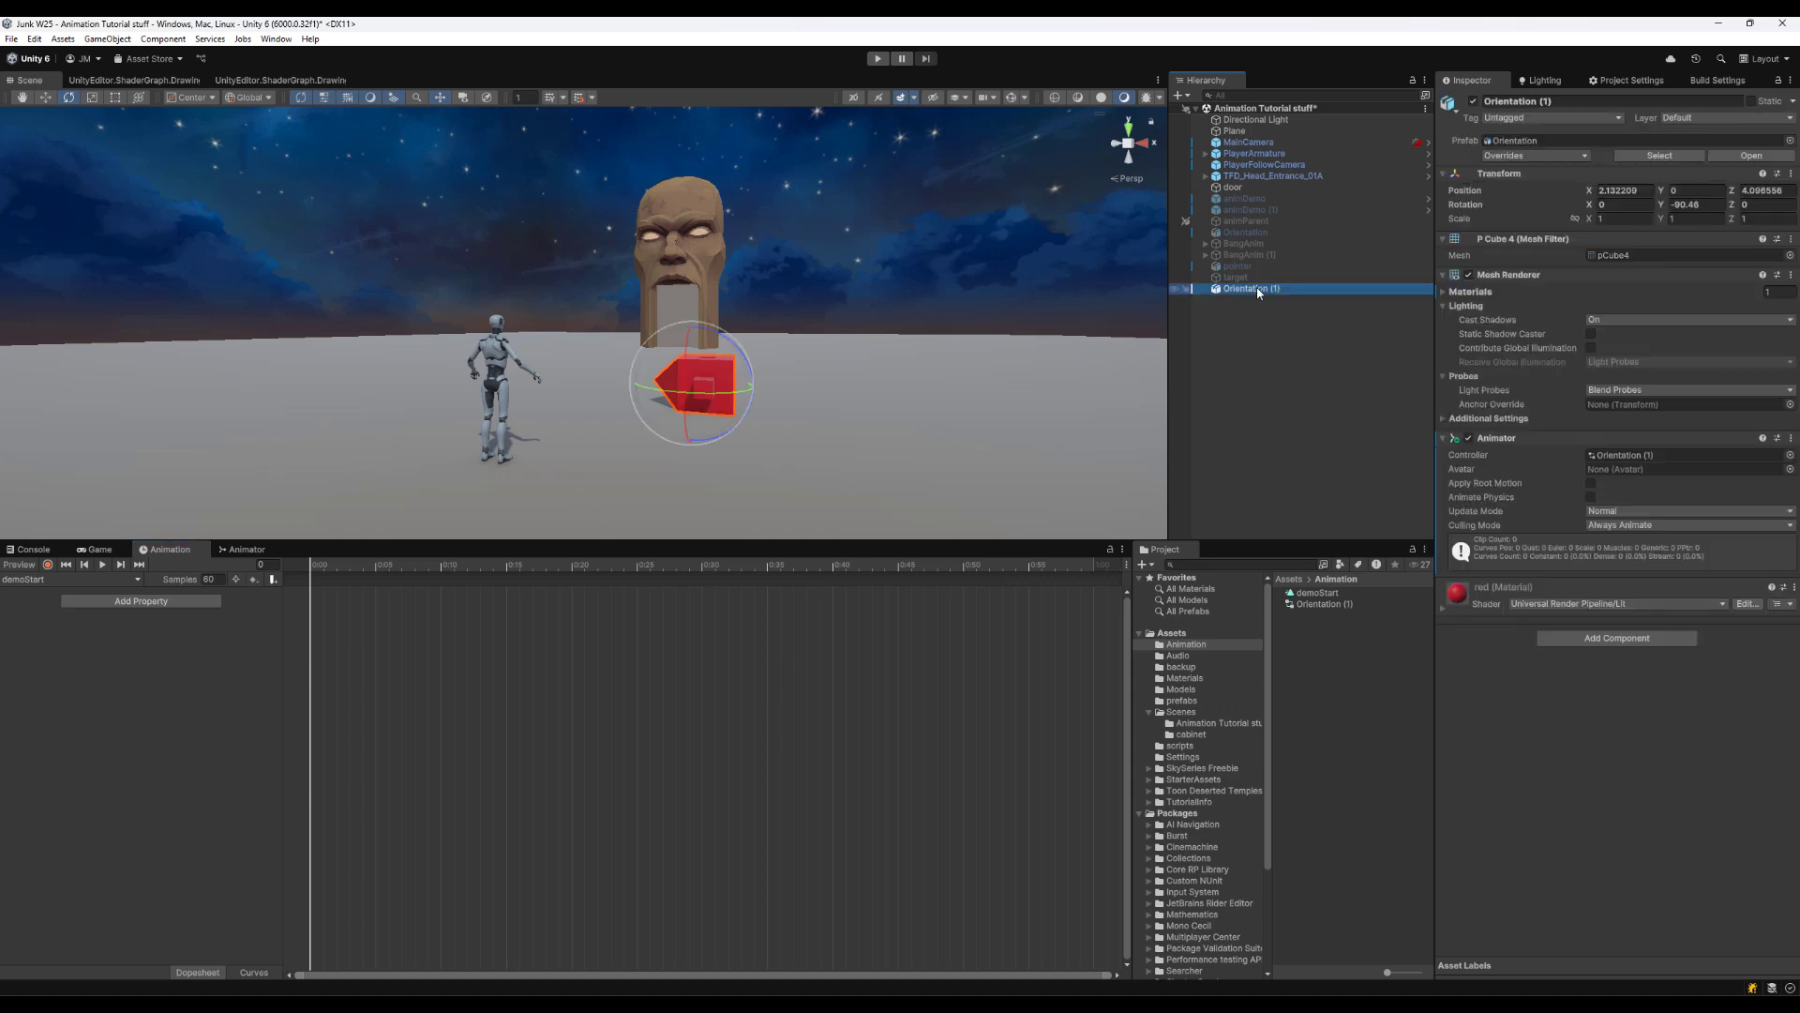
left_click(138, 580)
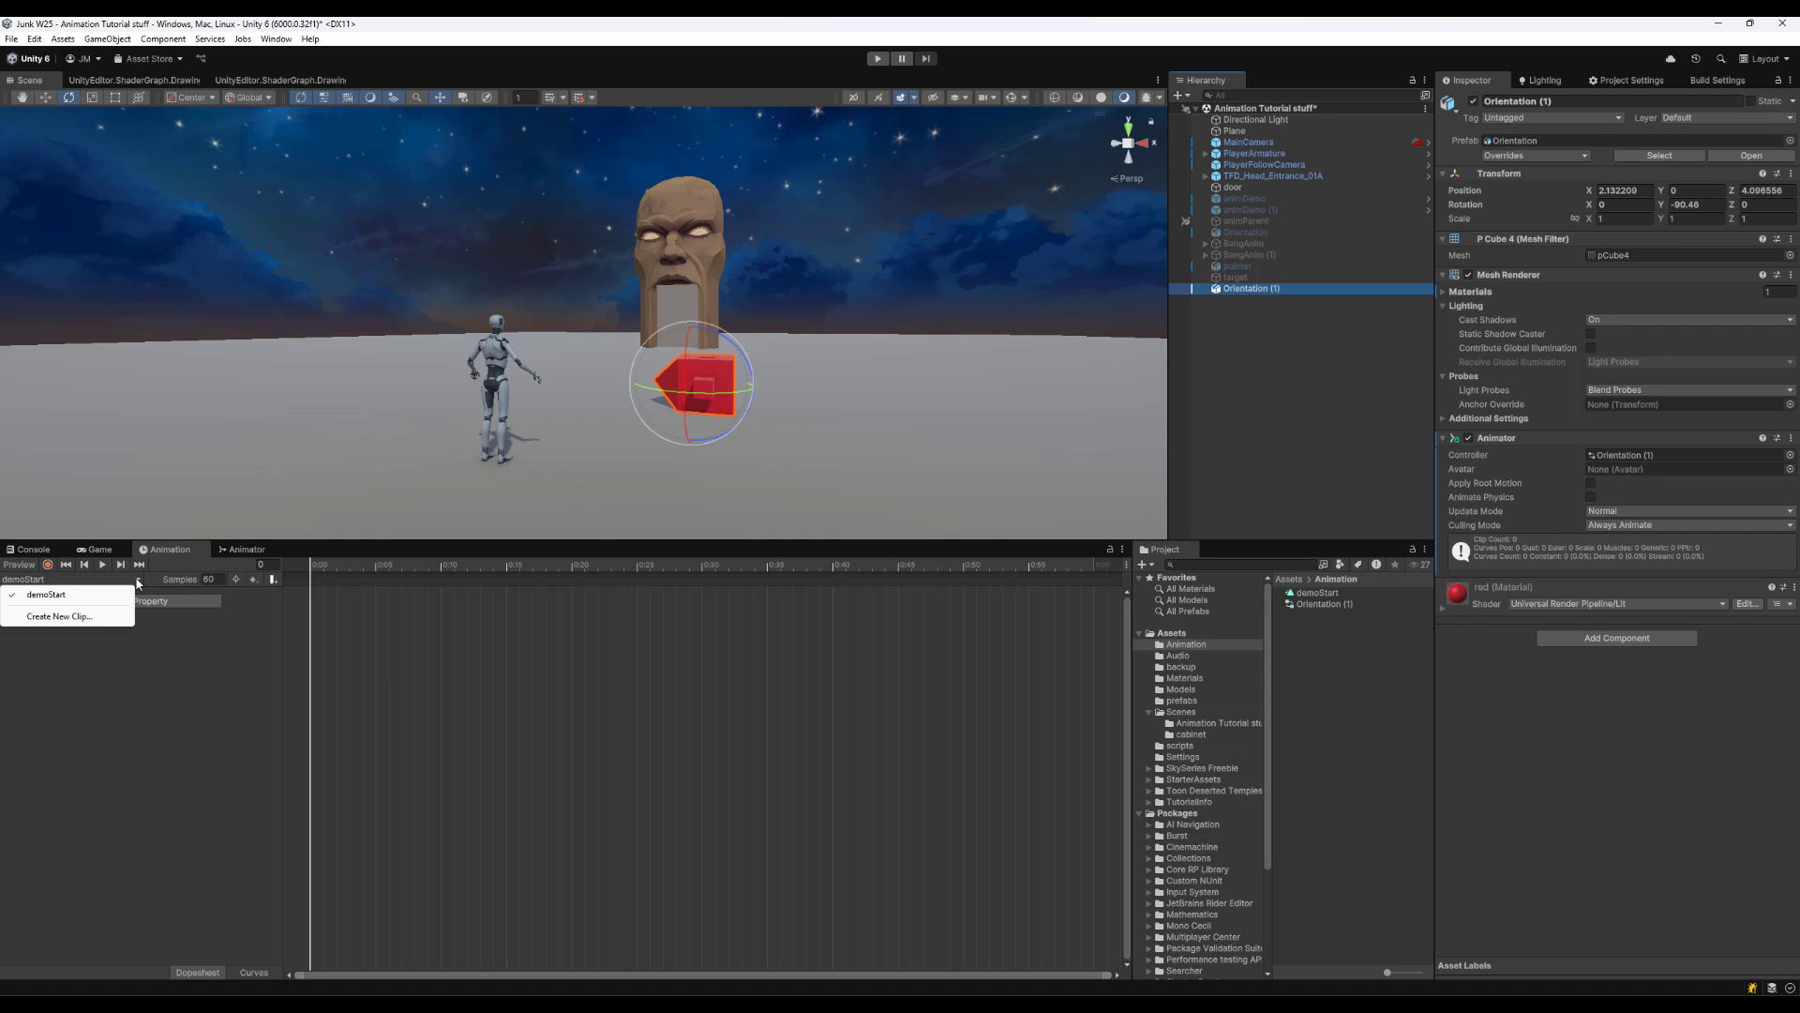
Toggle the demoStart clip's Loop Time off and on again, and view the timeline's seconds and frames options
left_click(1313, 595)
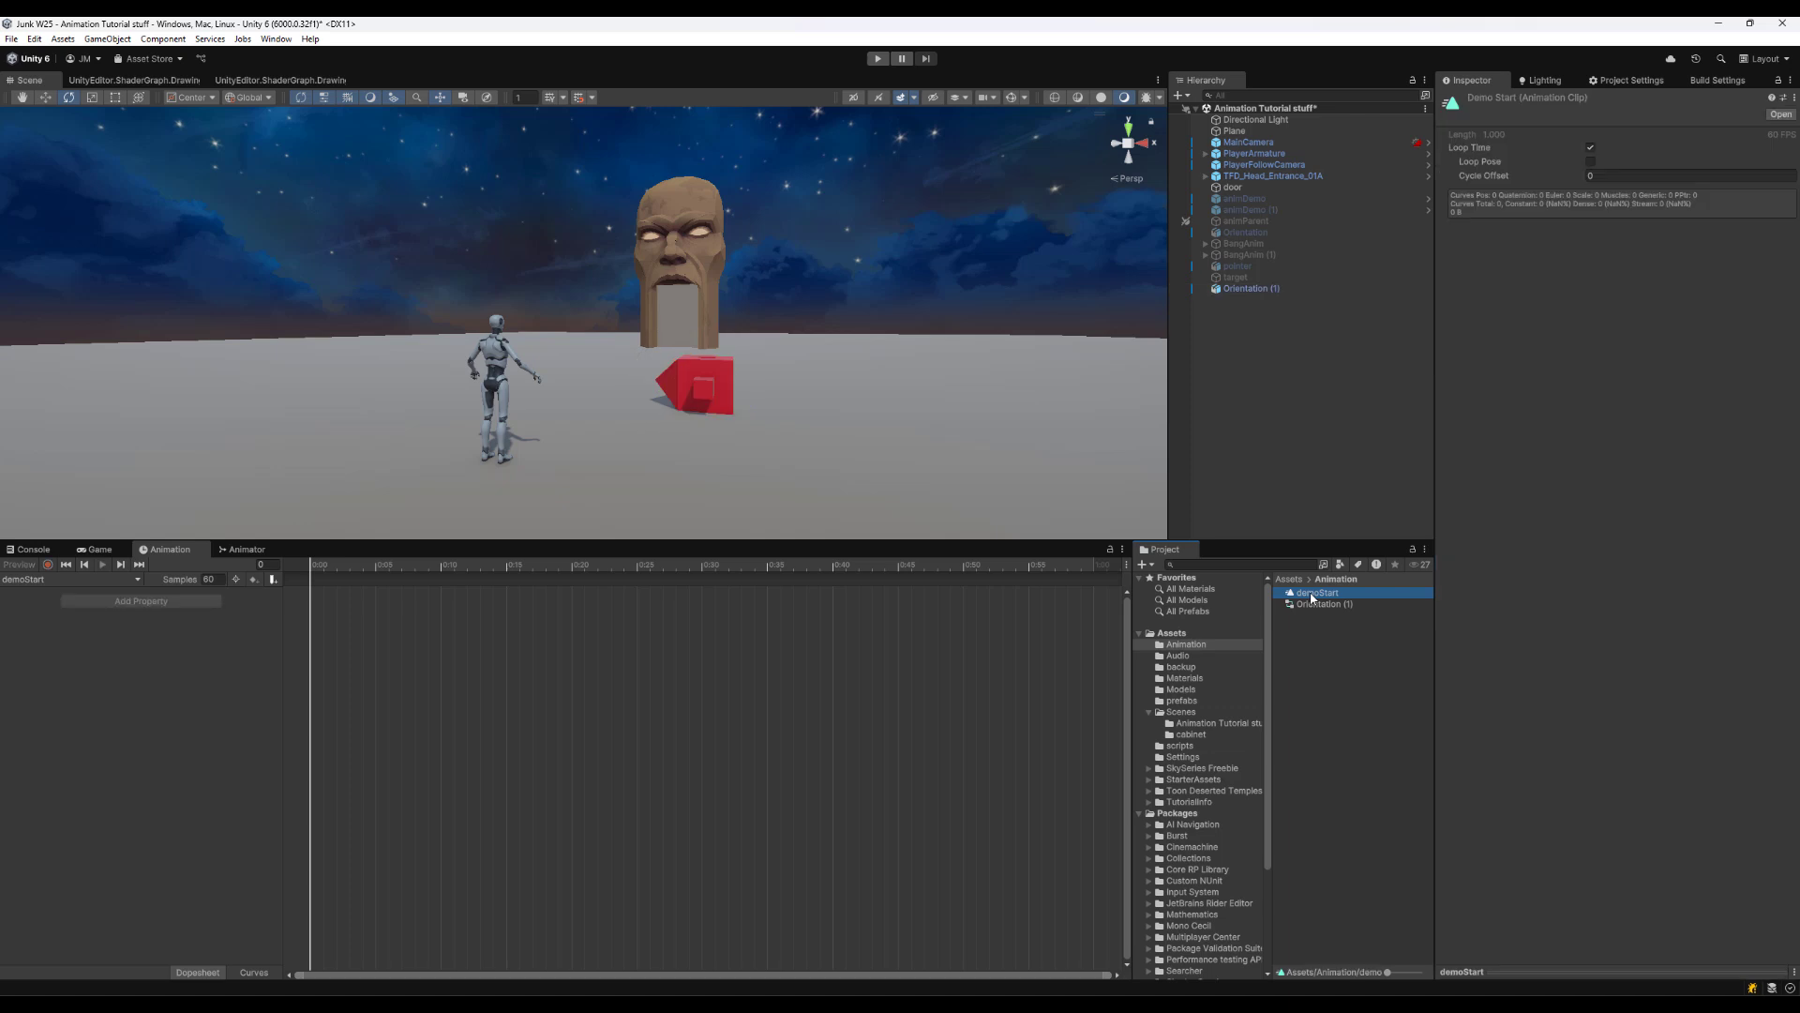
left_click(1591, 148)
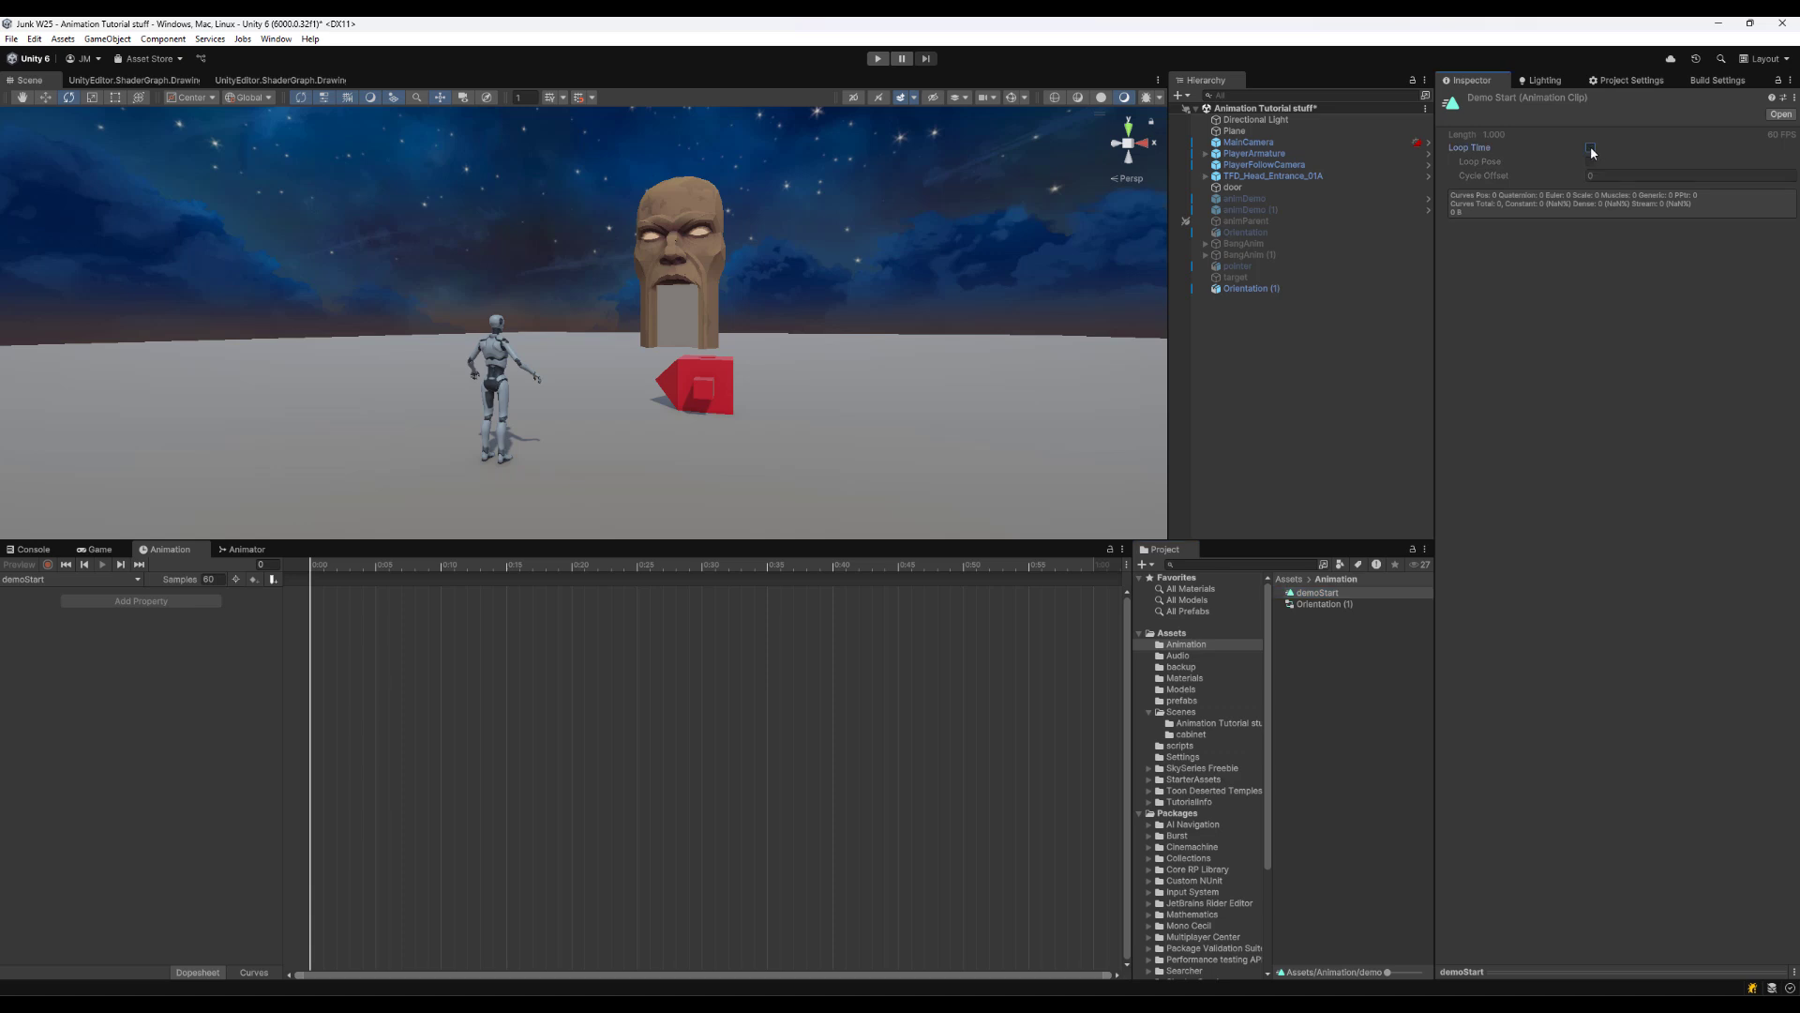
left_click(1591, 149)
left_click(1125, 565)
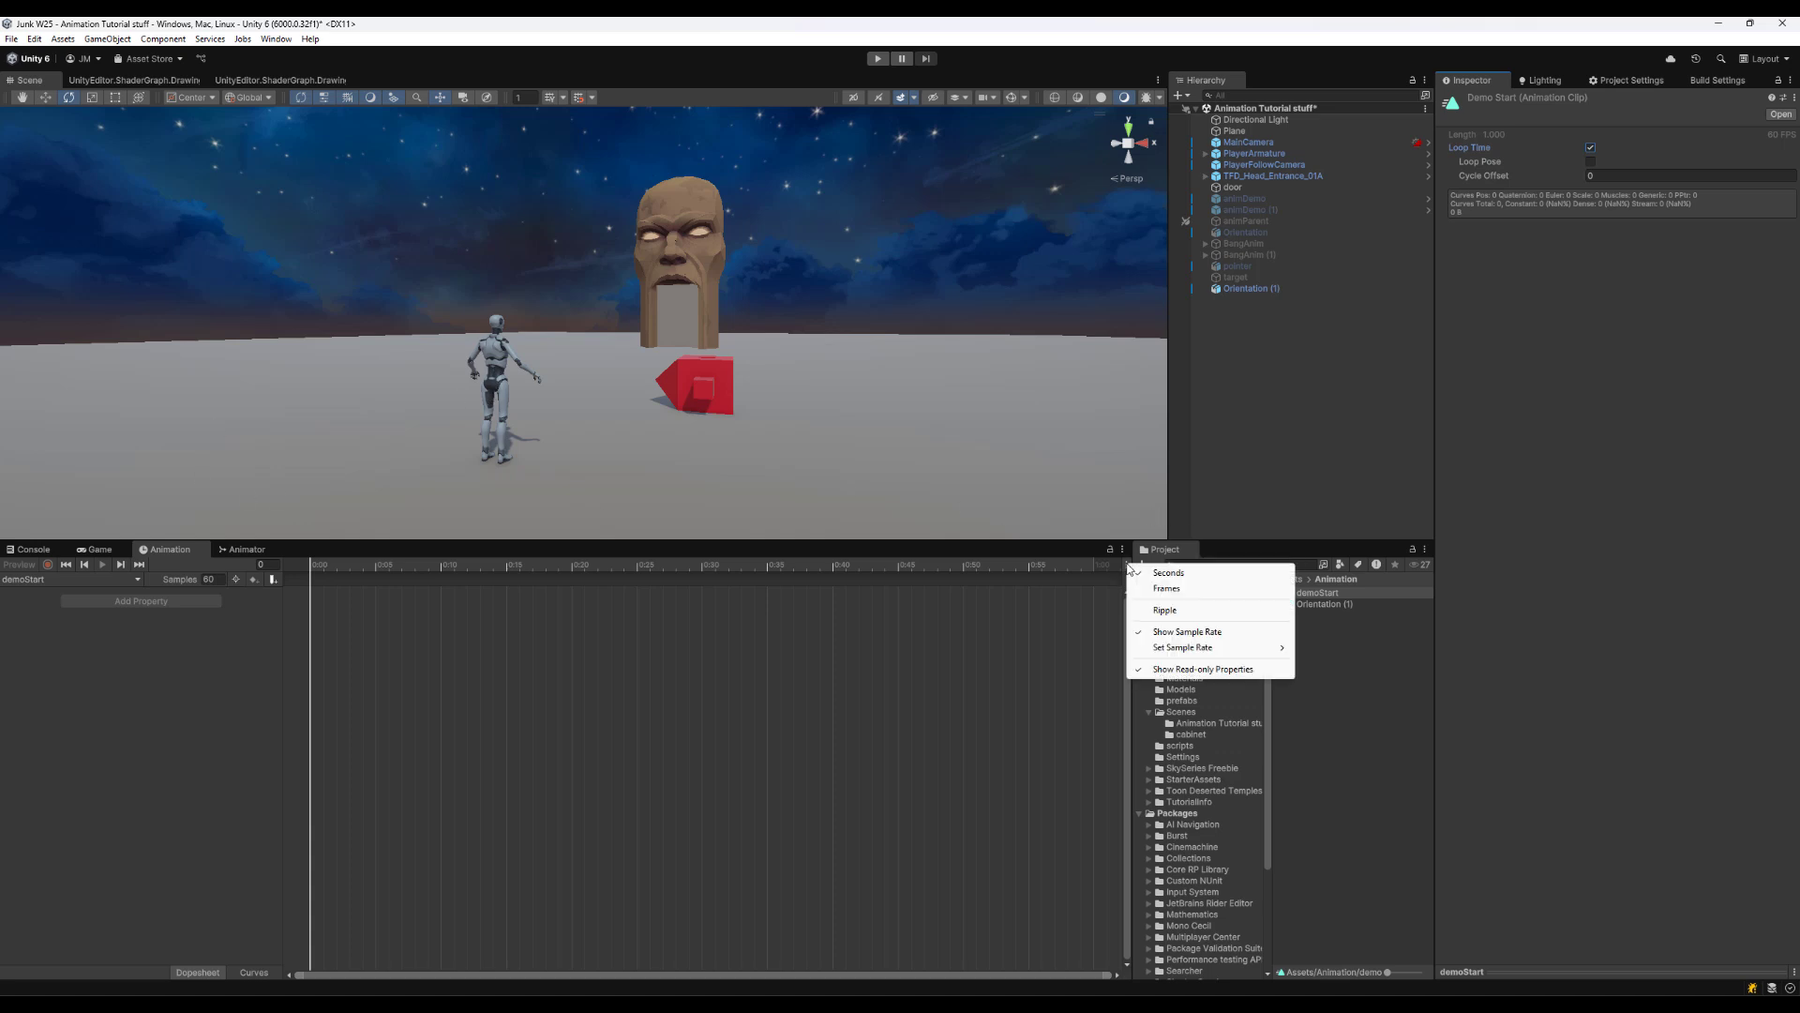
left_click(1167, 588)
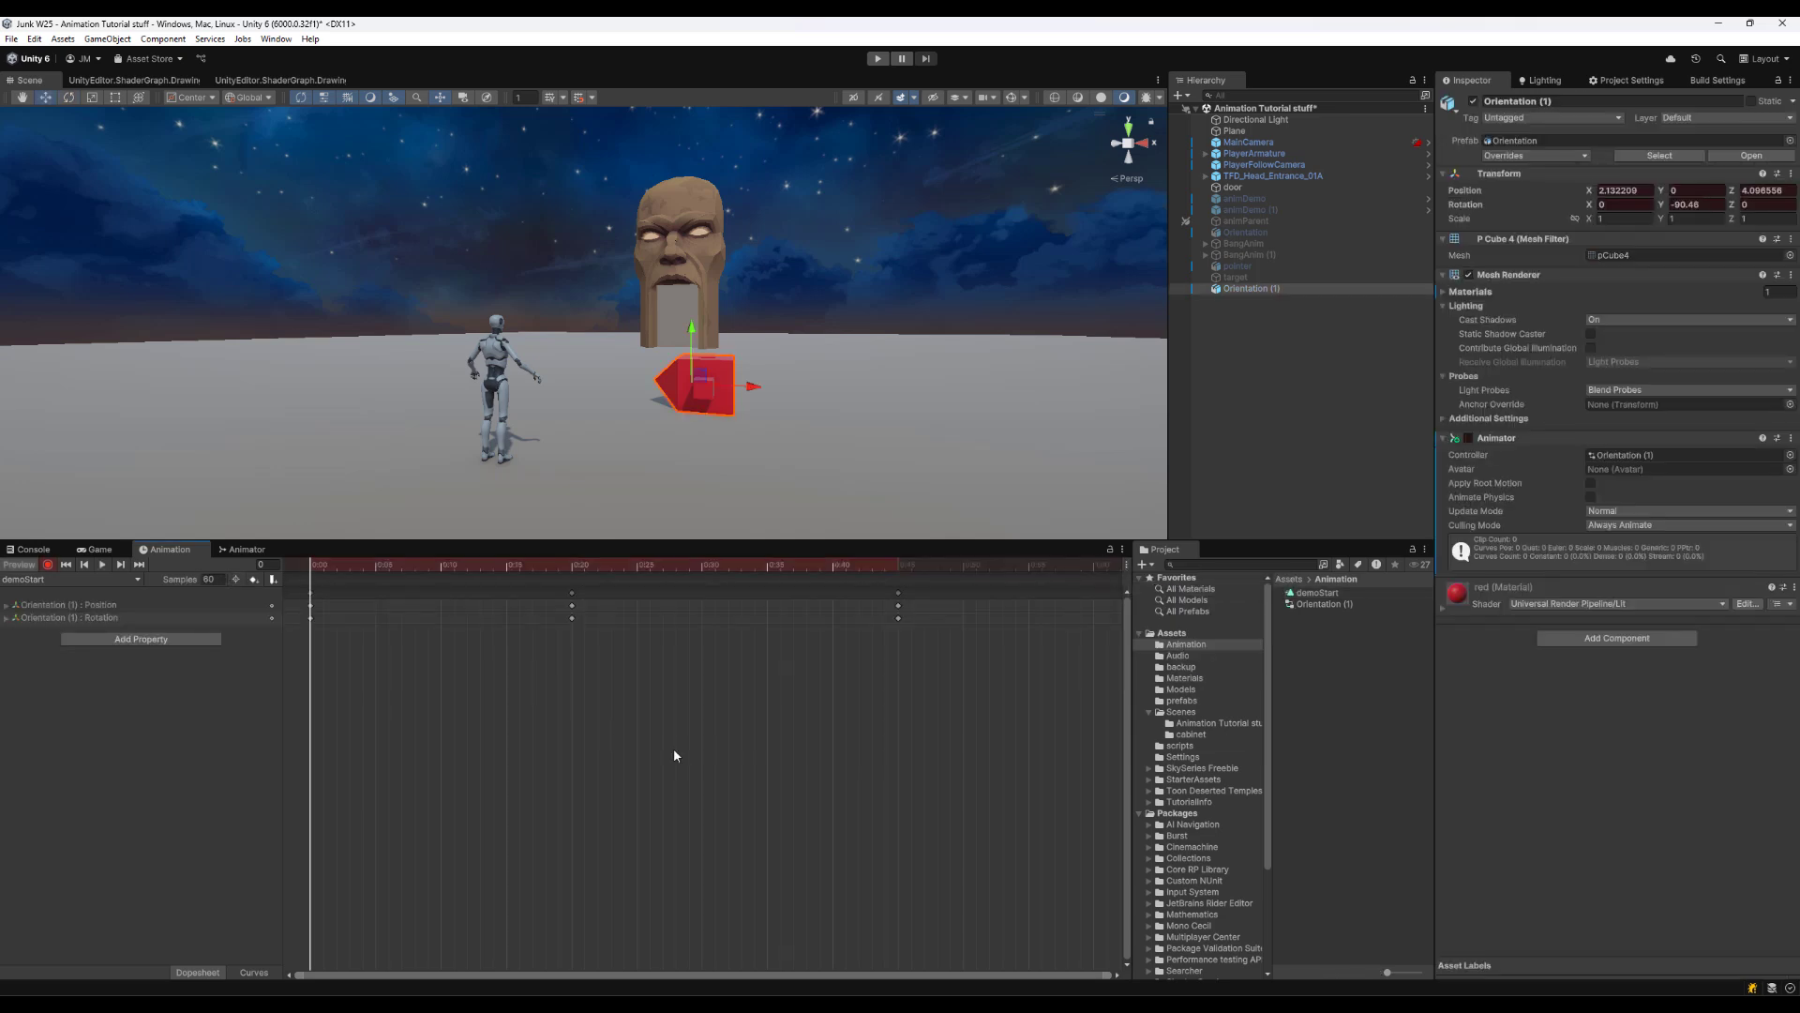
Scrub through demoStart's keyframed motion and record a position keyframe at frame 64, with the red object at X -7.37, Y 2.81
scroll(627, 731, "down", 5)
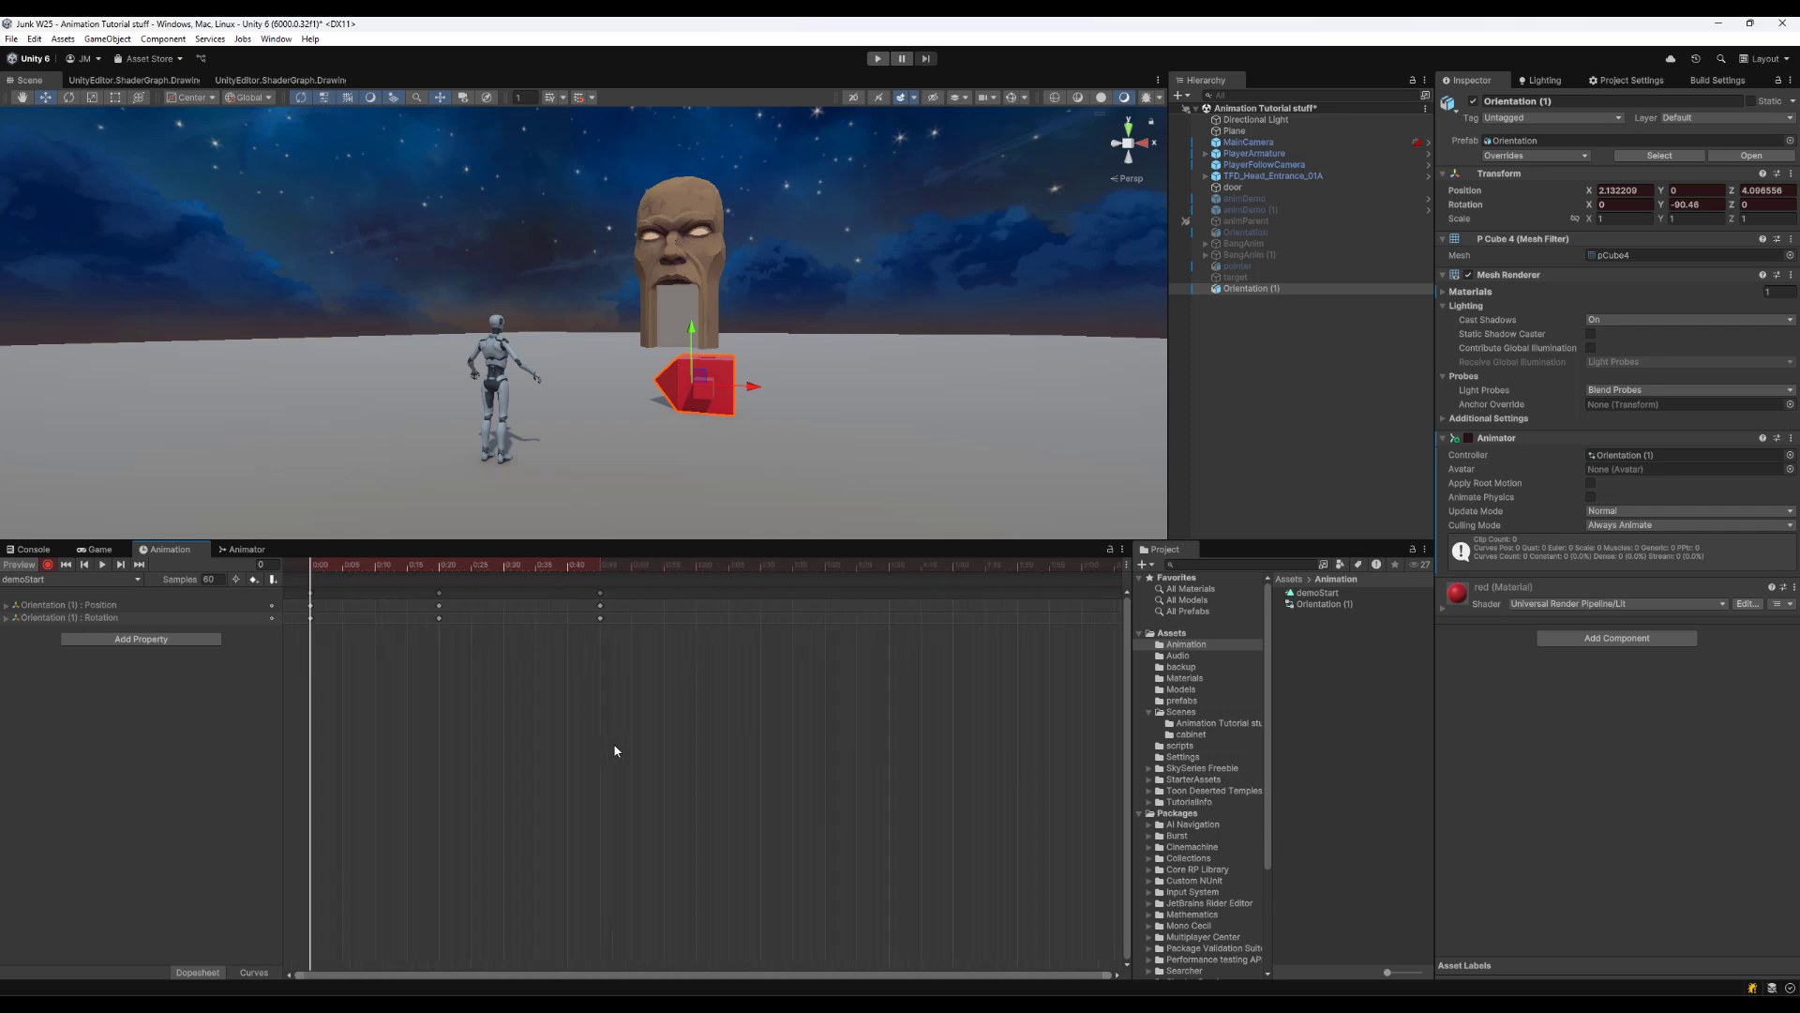
scroll(616, 750, "right", 5)
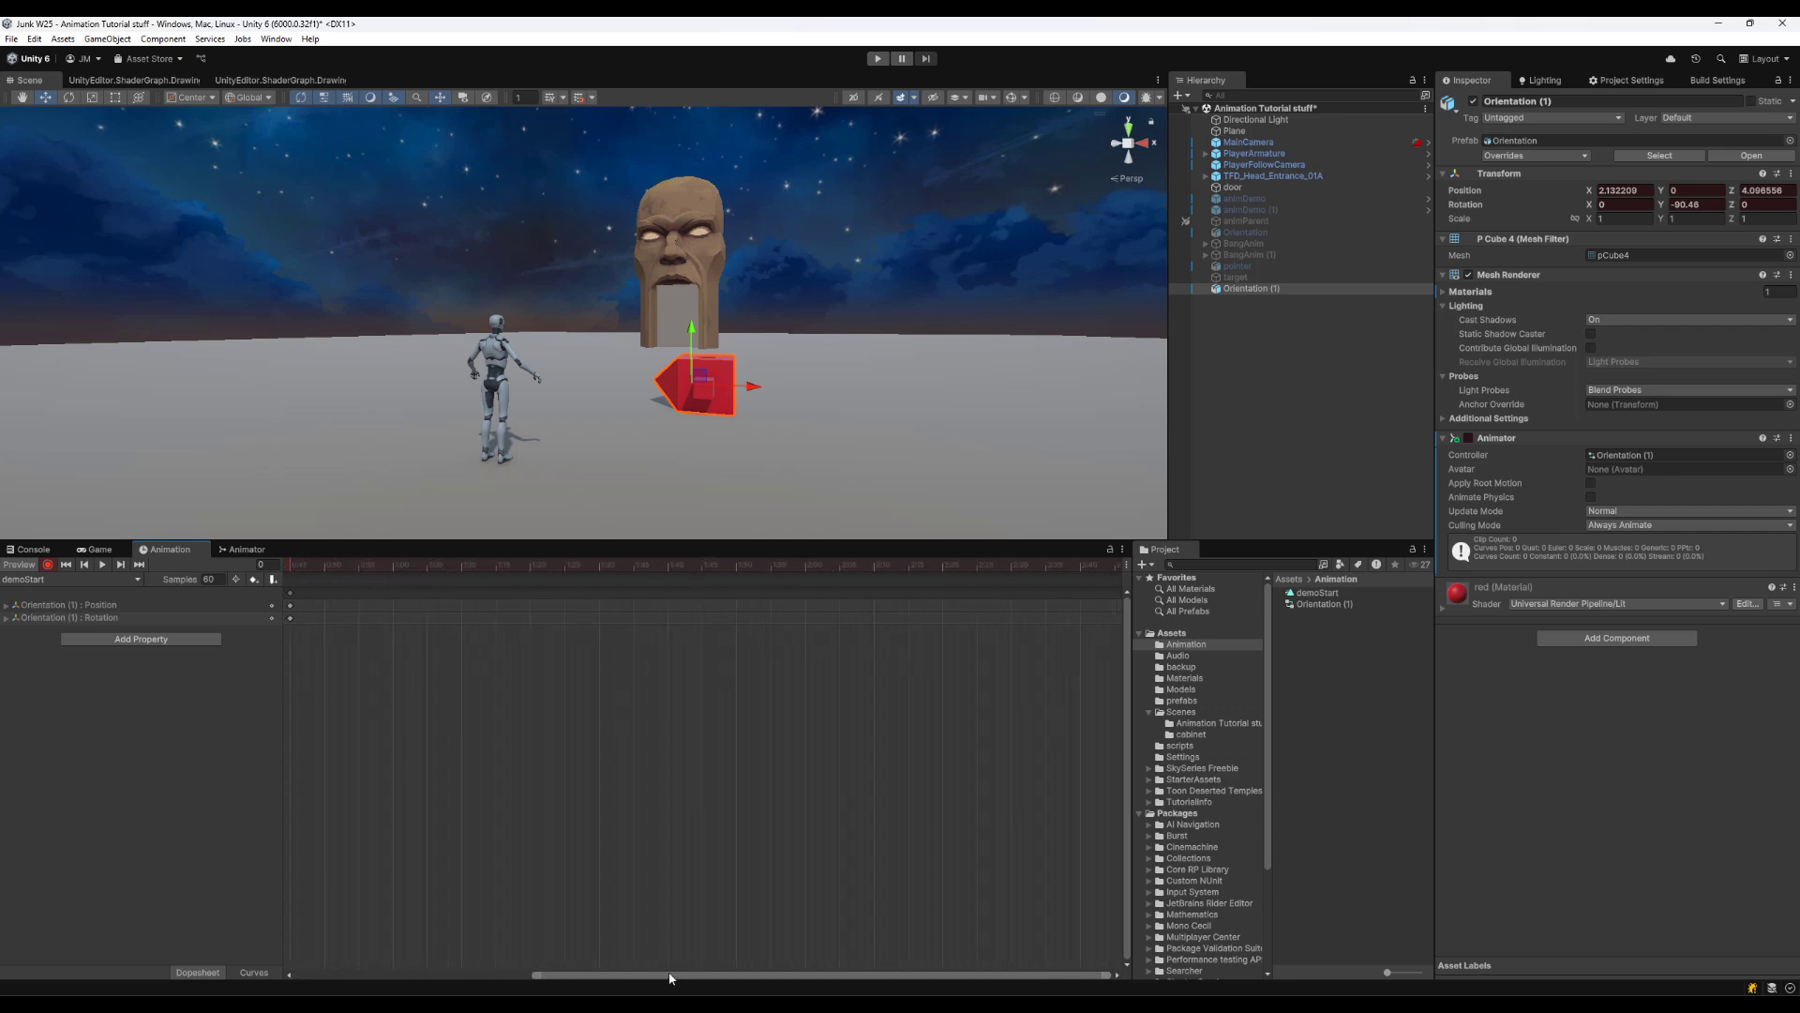
left_click_drag(670, 978, 394, 949)
scroll(662, 832, "down", 7)
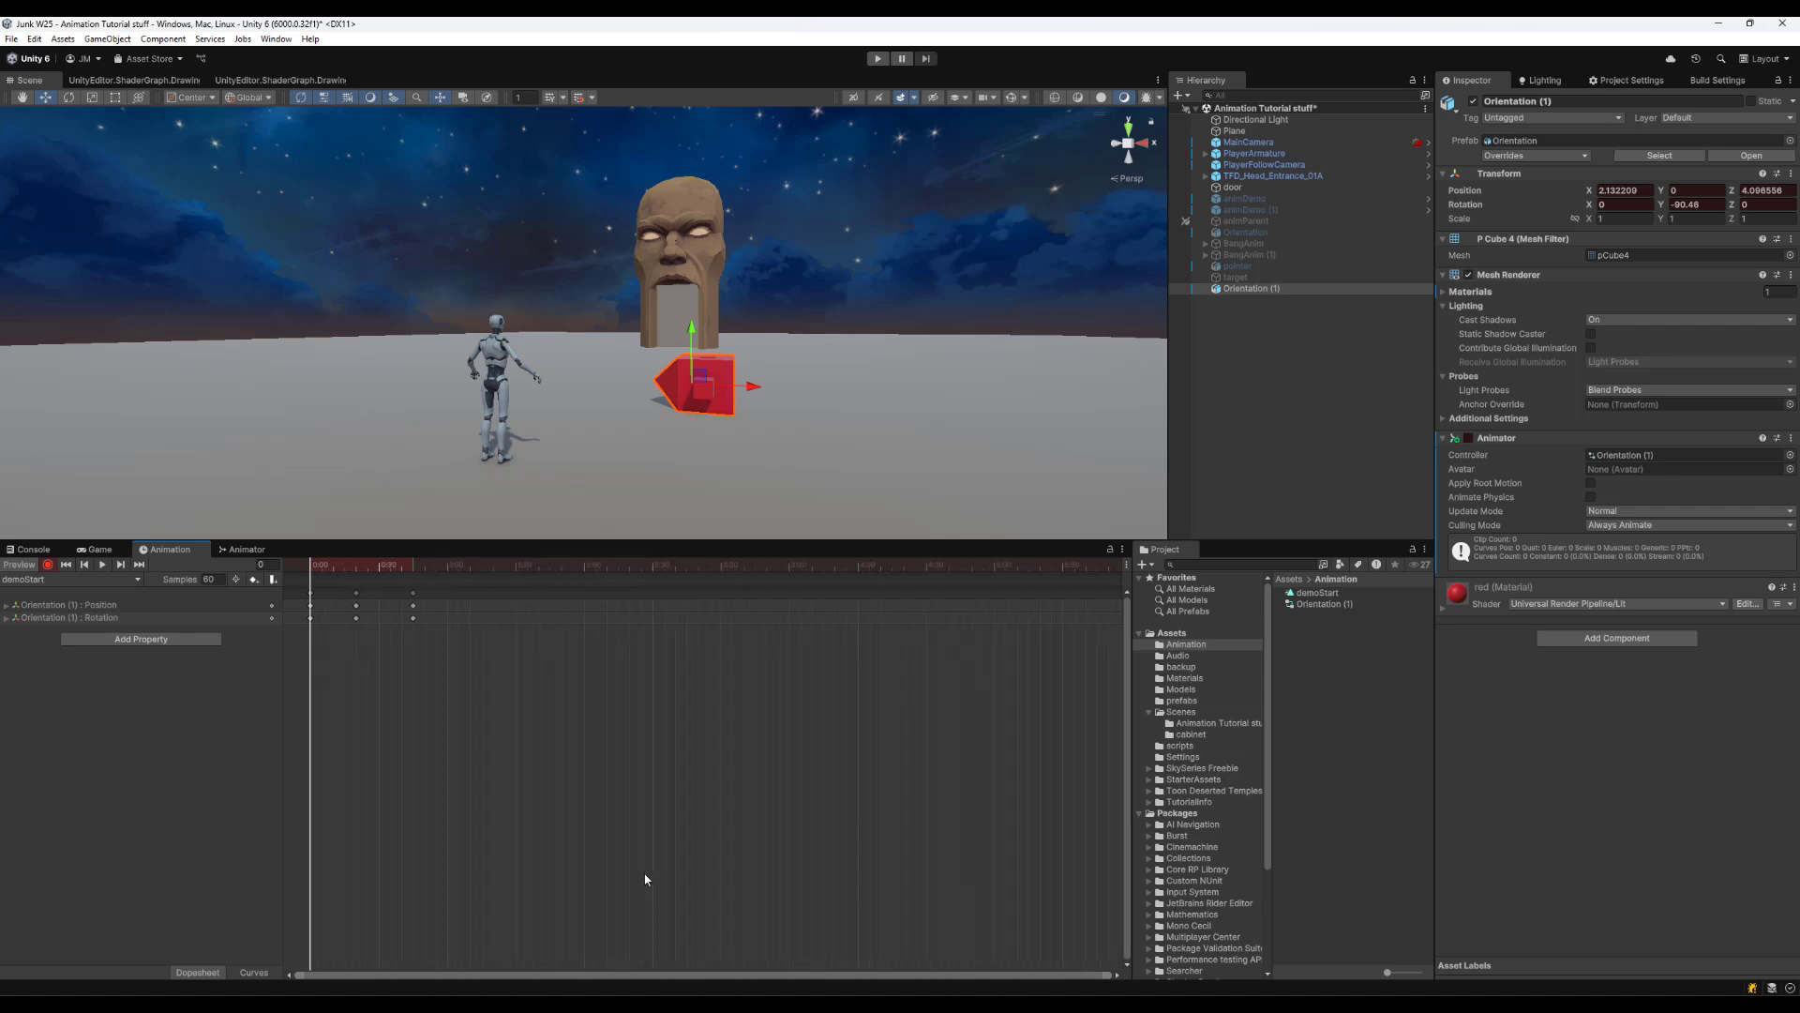
scroll(797, 764, "up", 7)
left_click(475, 564)
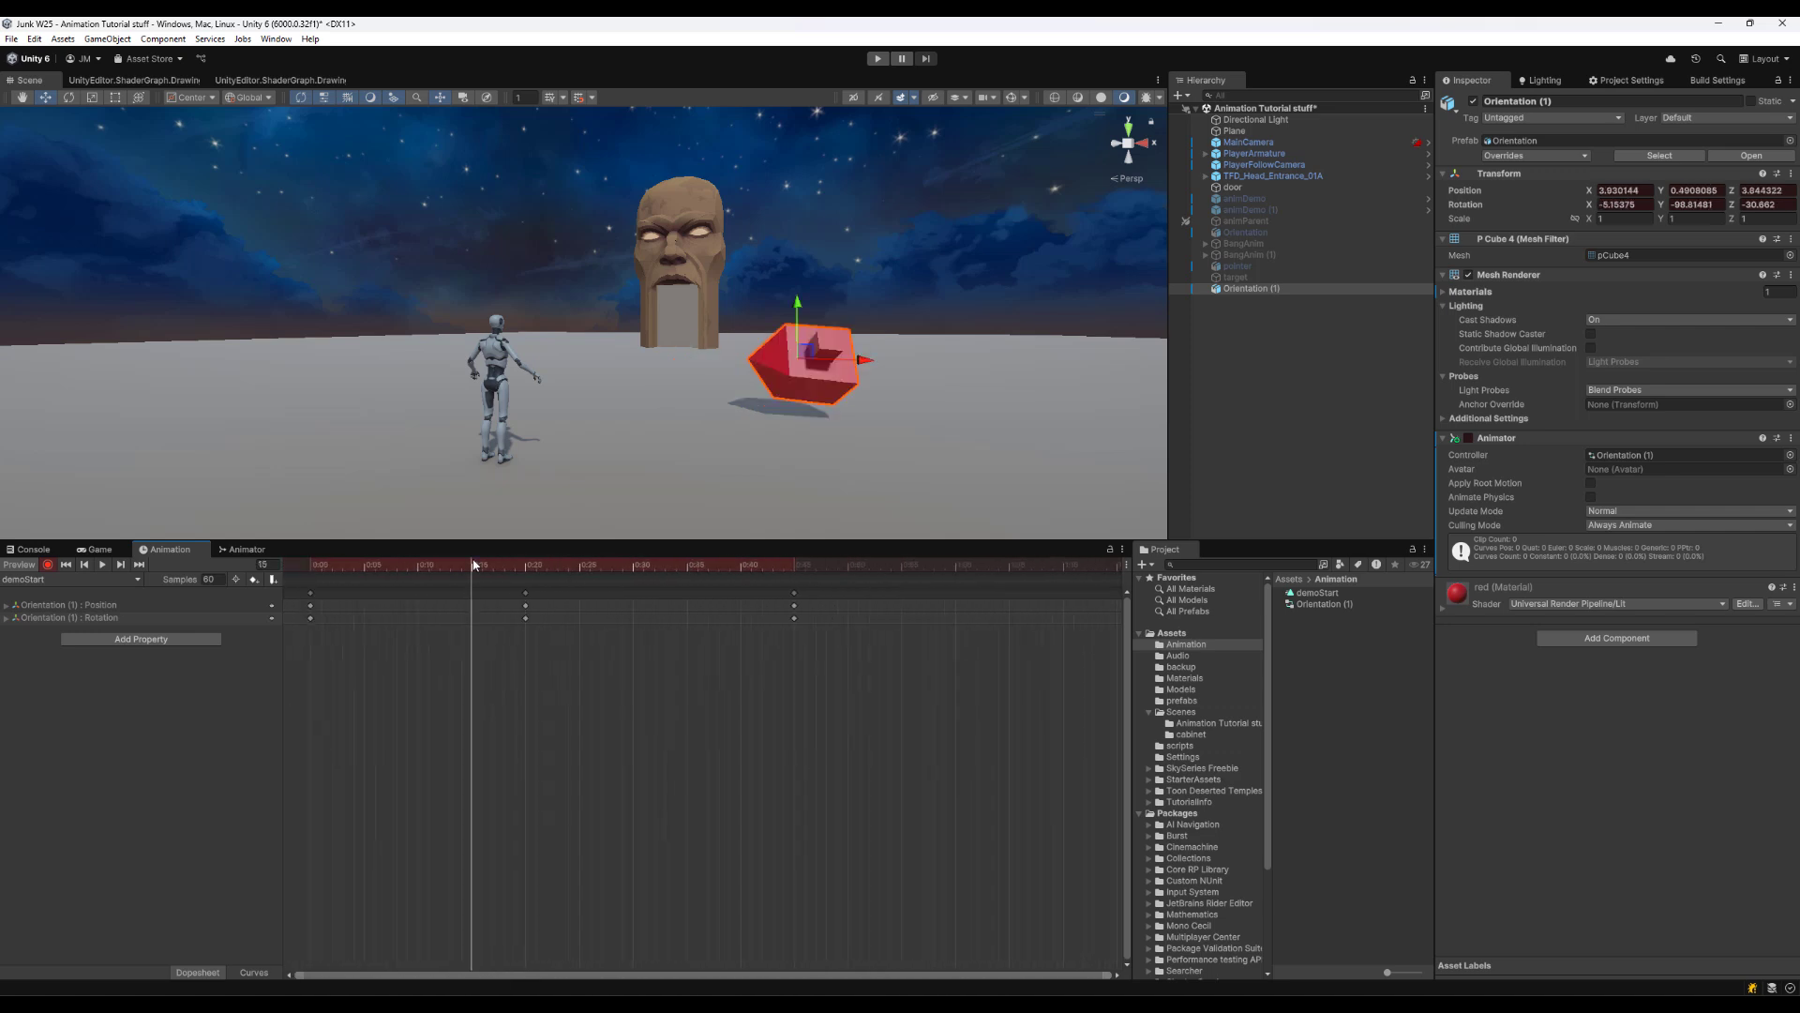
left_click(729, 567)
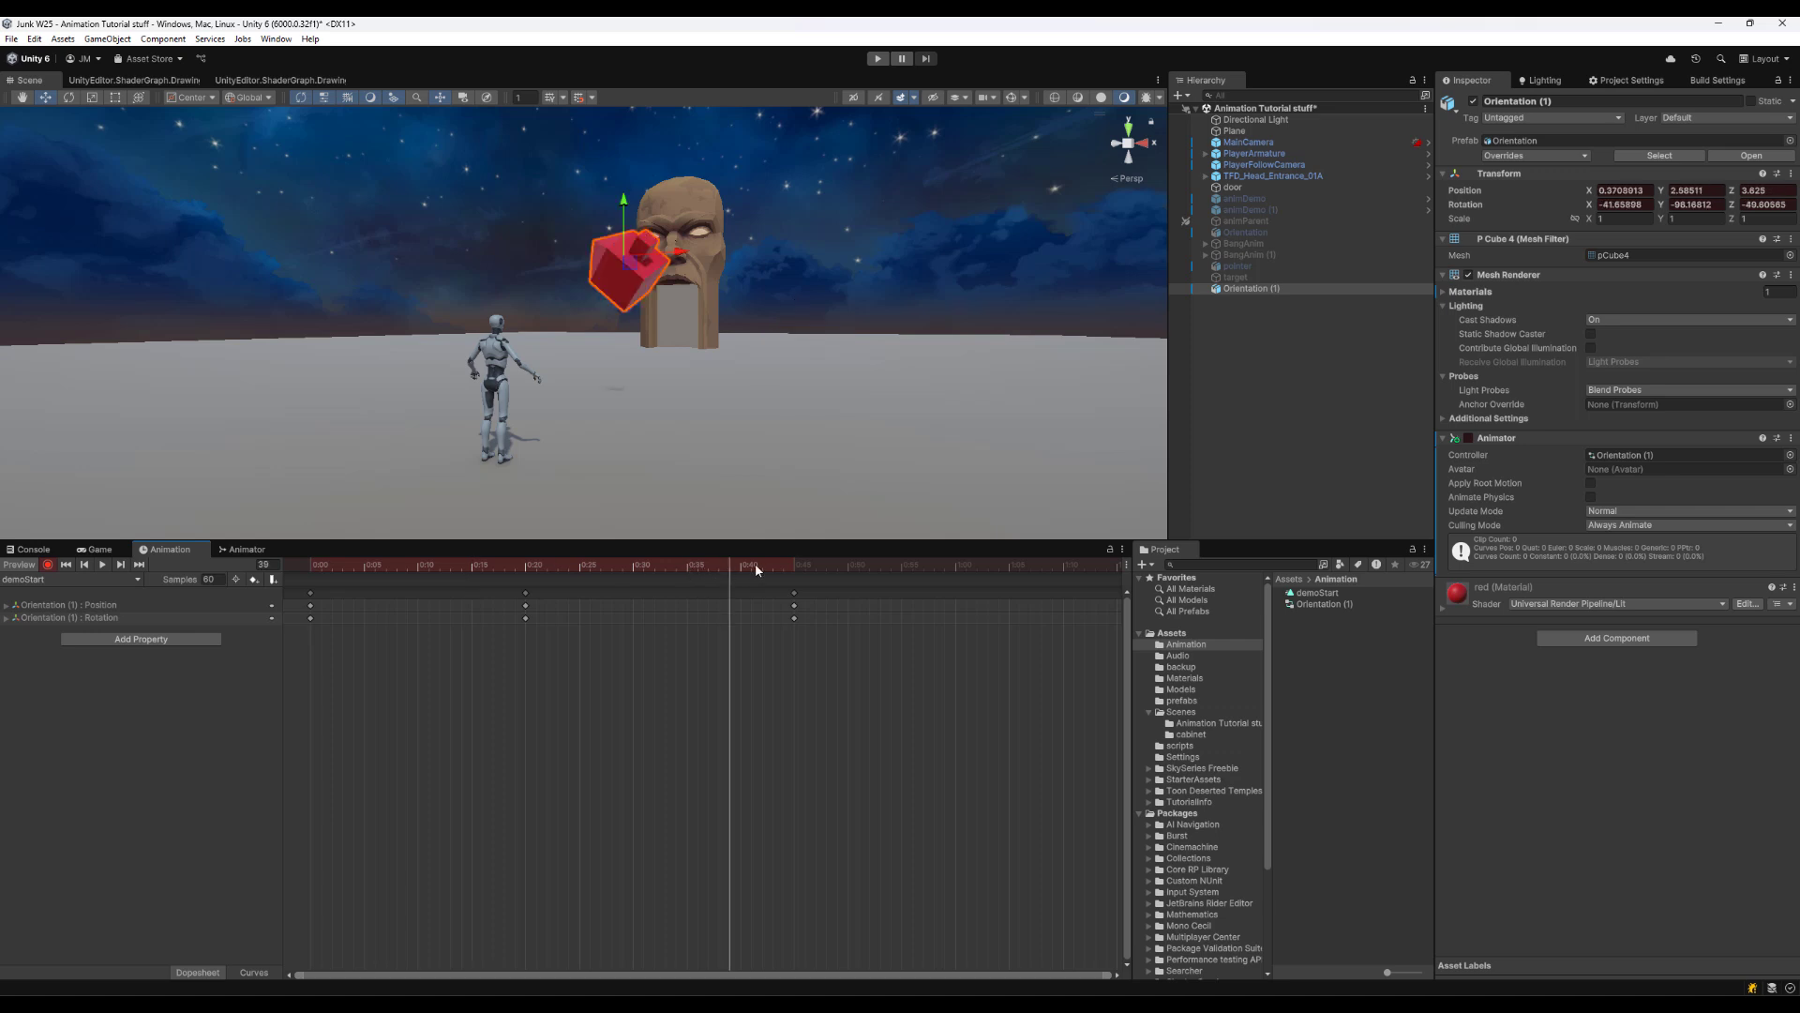
left_click_drag(755, 564, 998, 566)
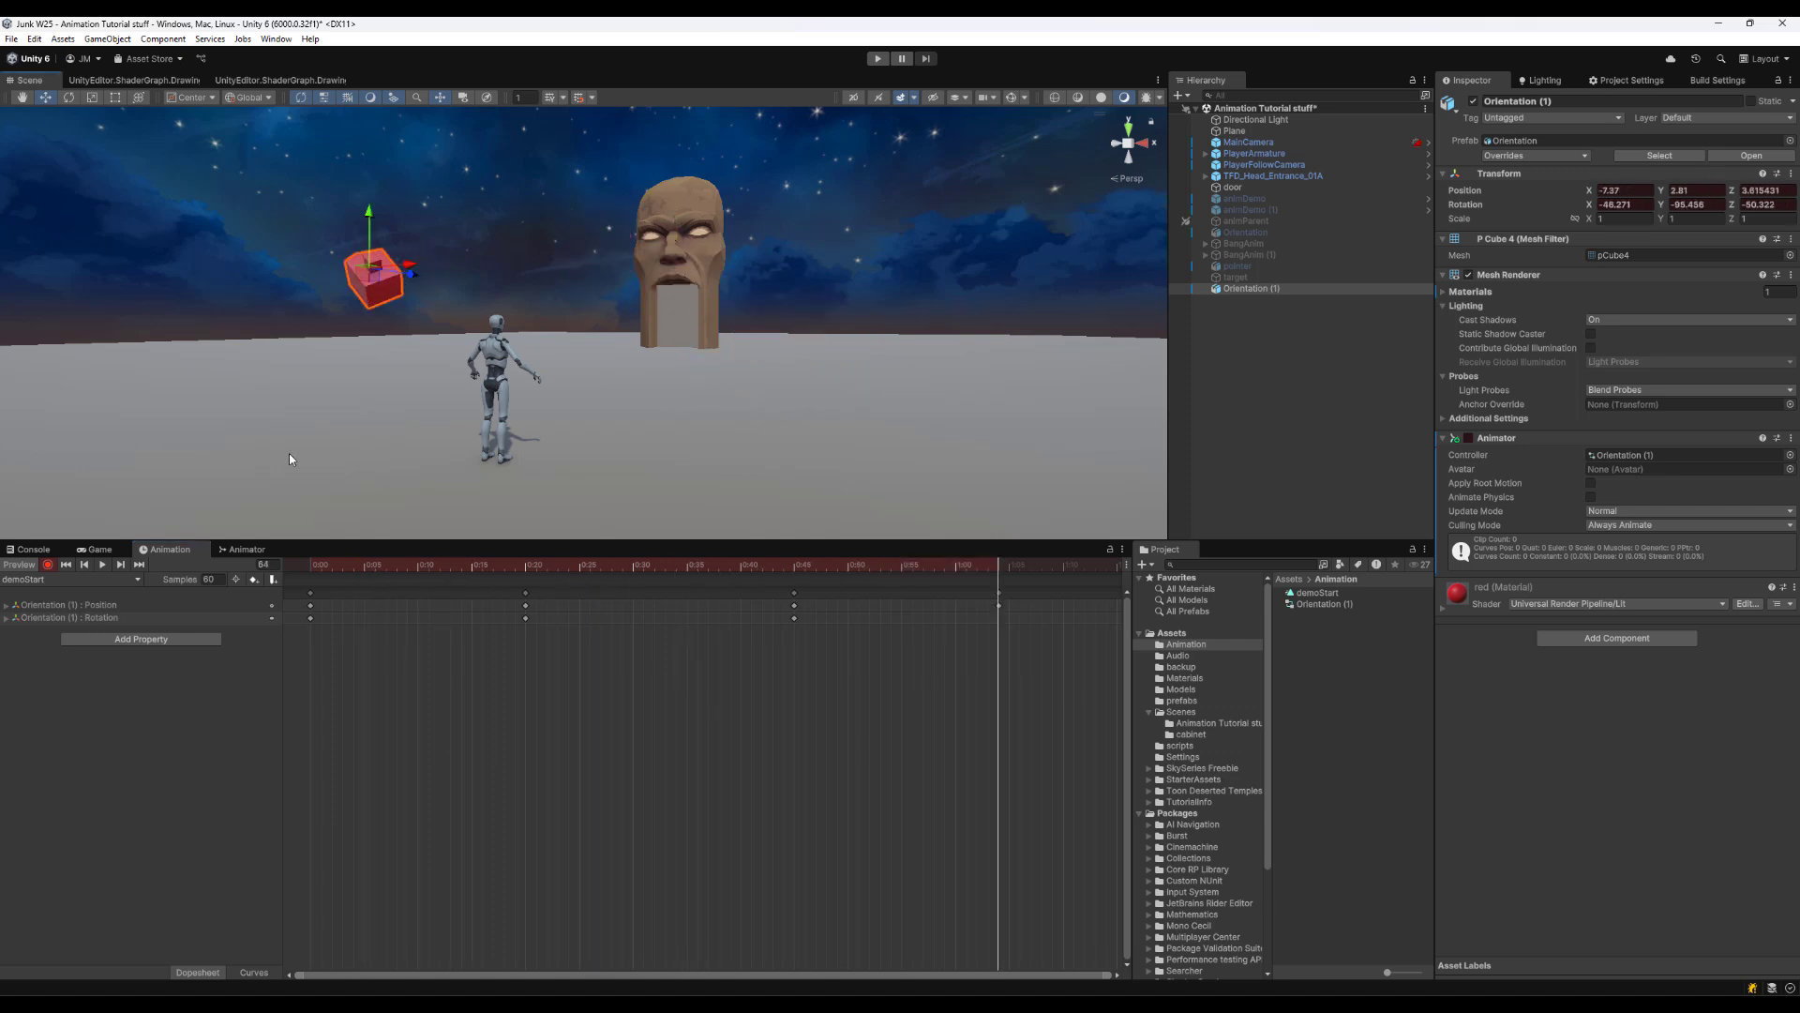
Add the Transform Scale property to the demoStart clip, with the playhead at frame 140
scroll(750, 785, "down", 5)
left_click(1012, 567)
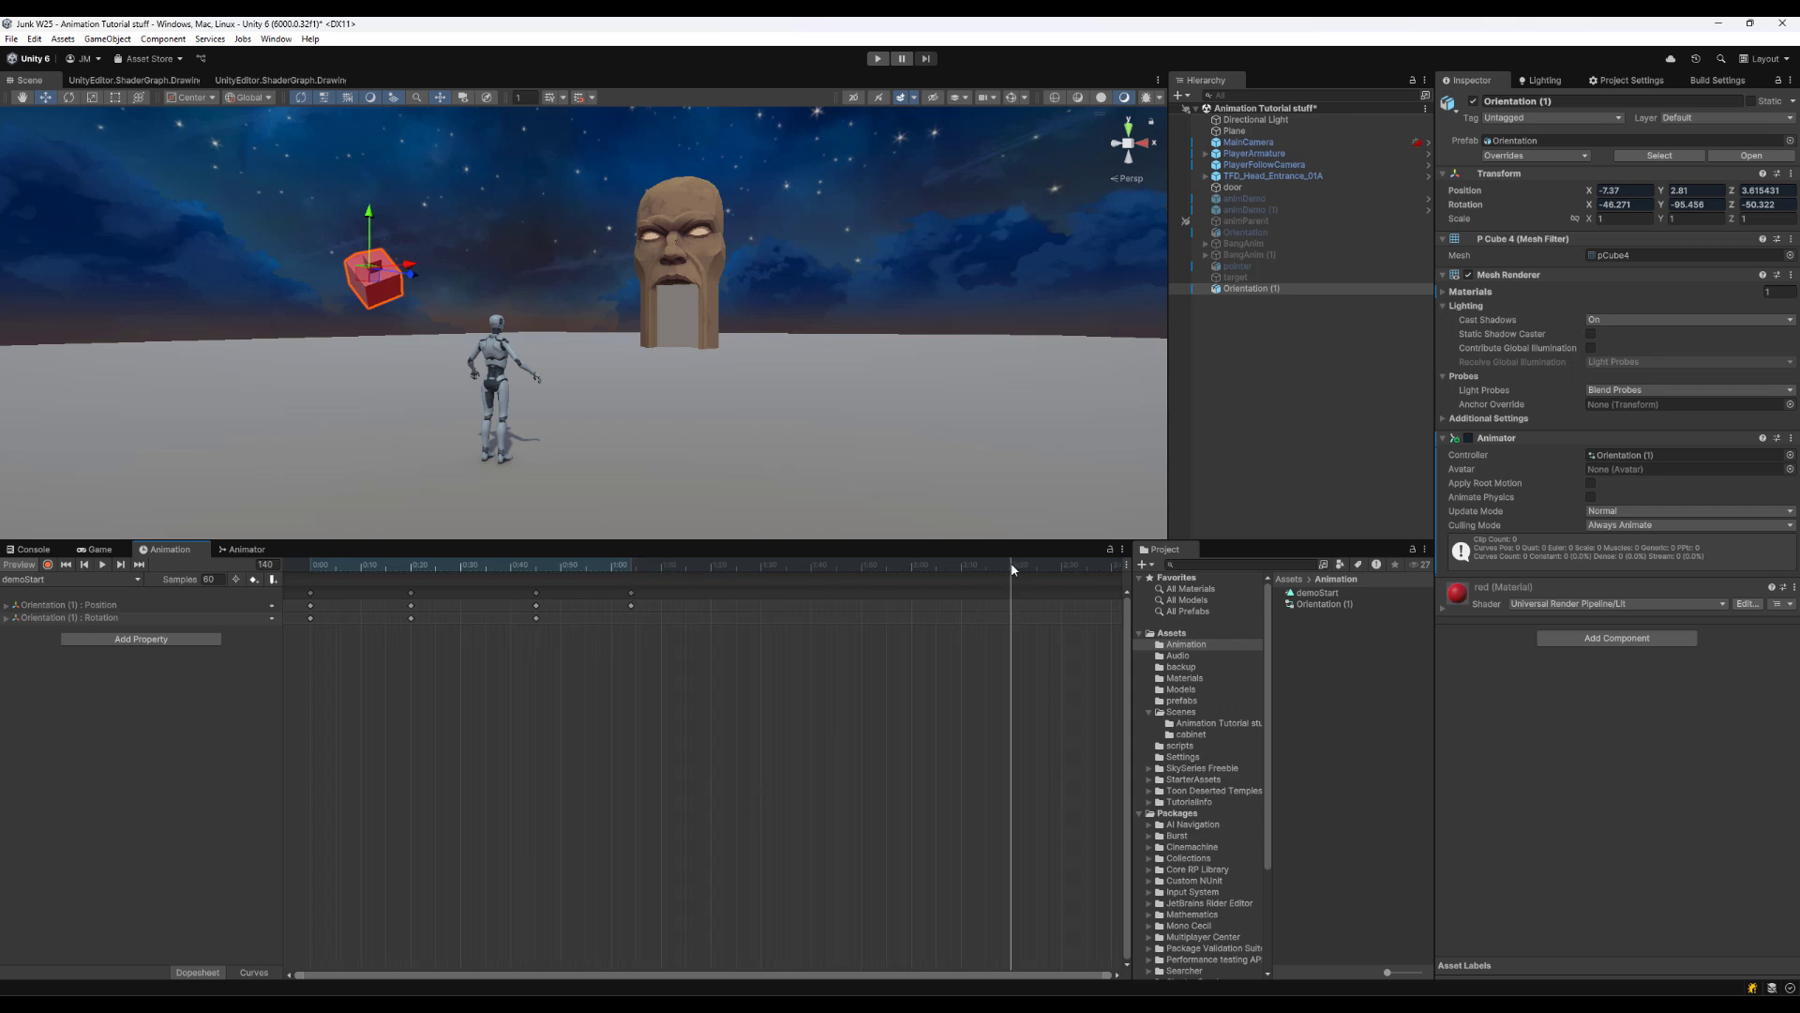
left_click(155, 641)
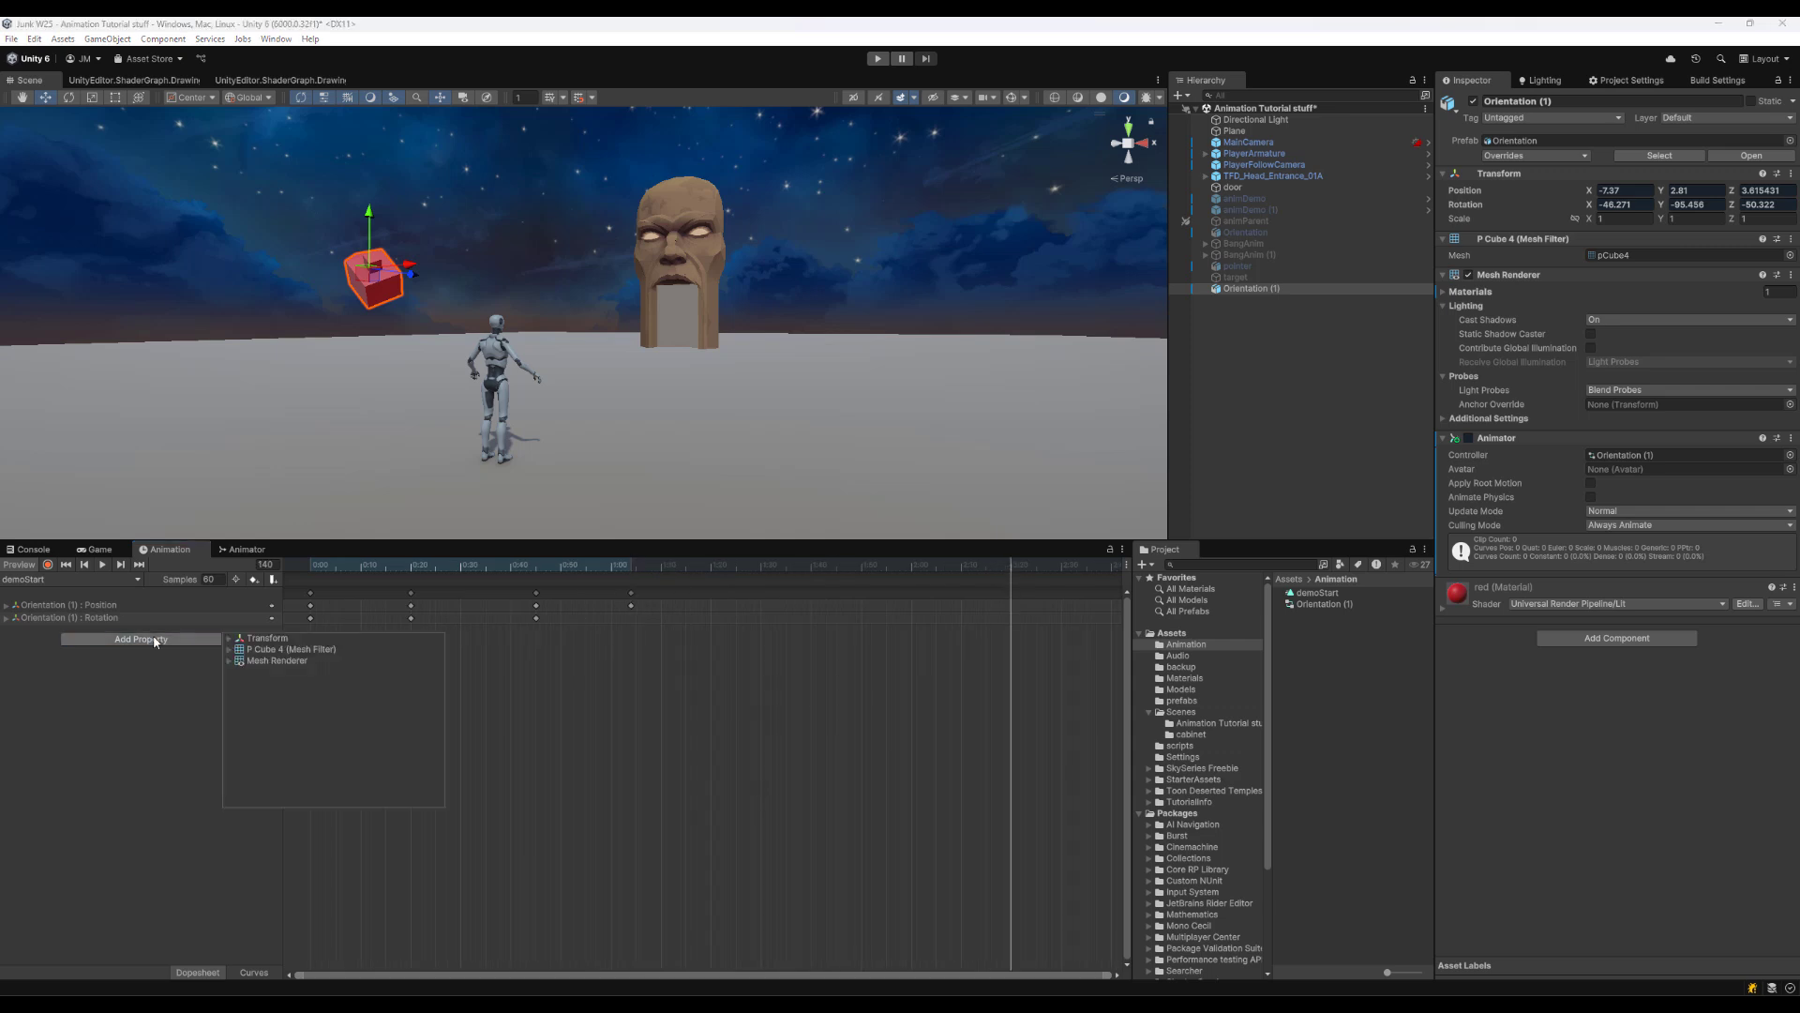
left_click(228, 638)
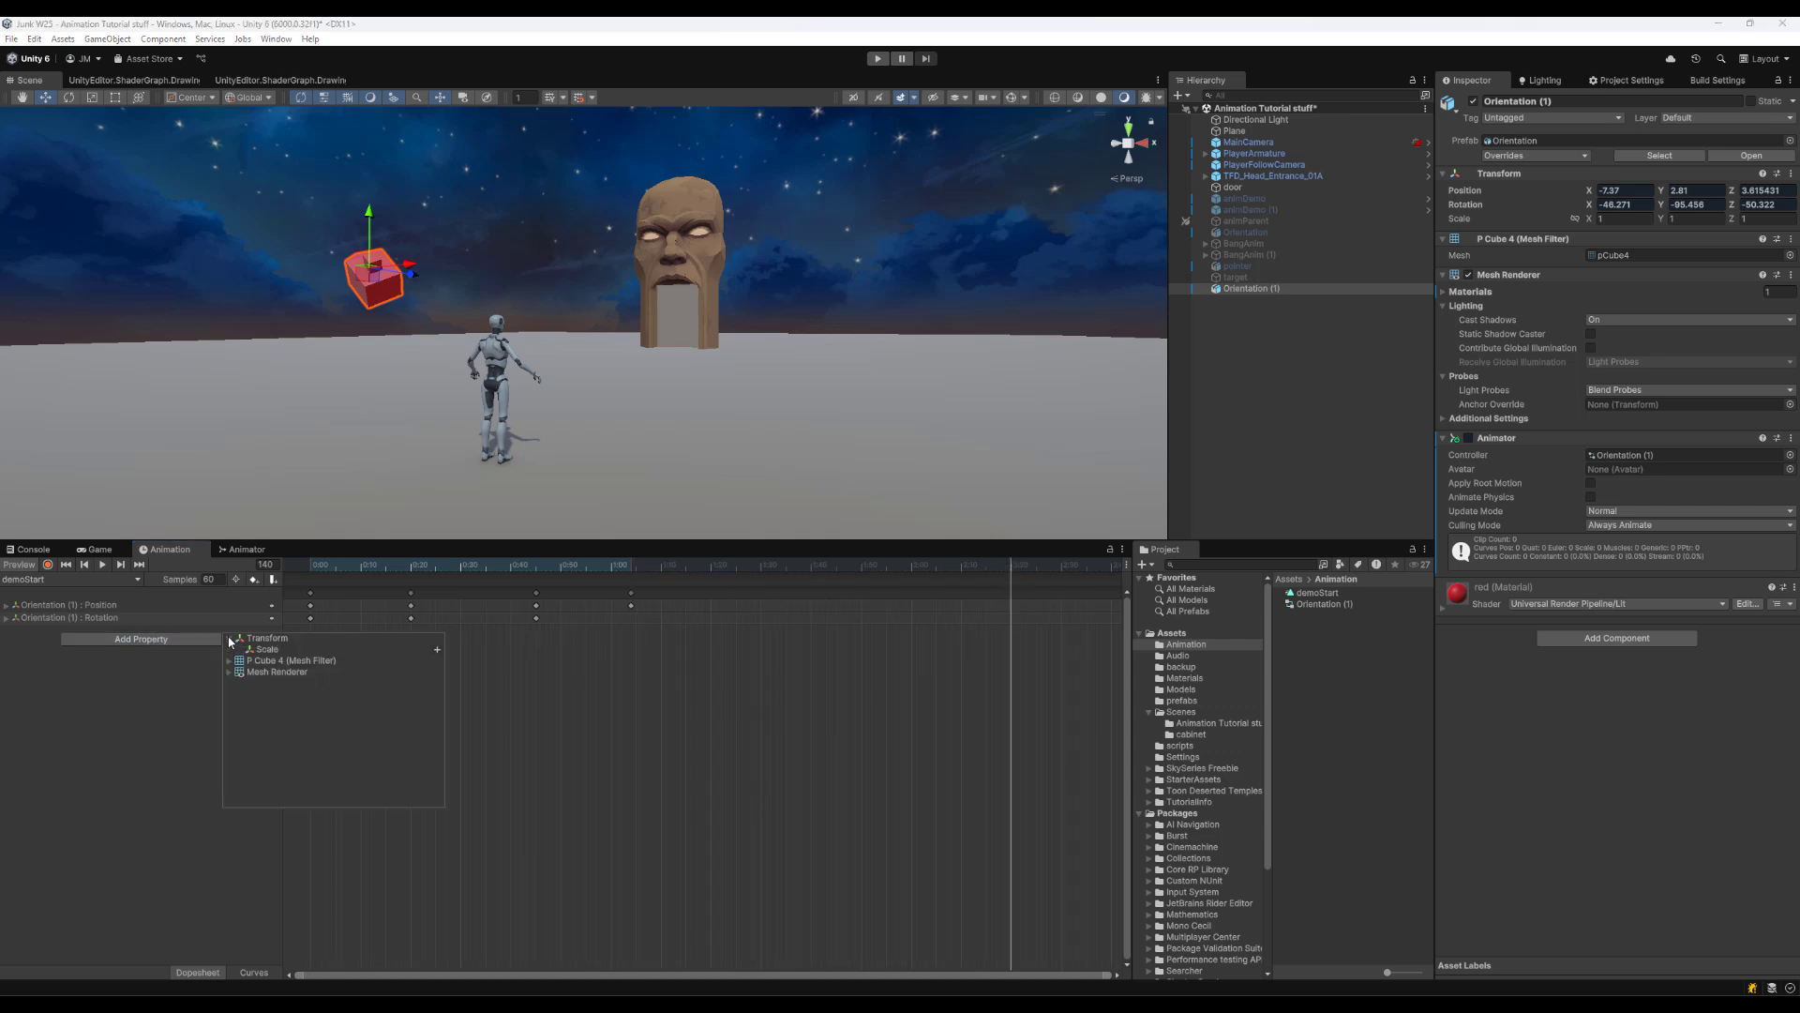
left_click(437, 649)
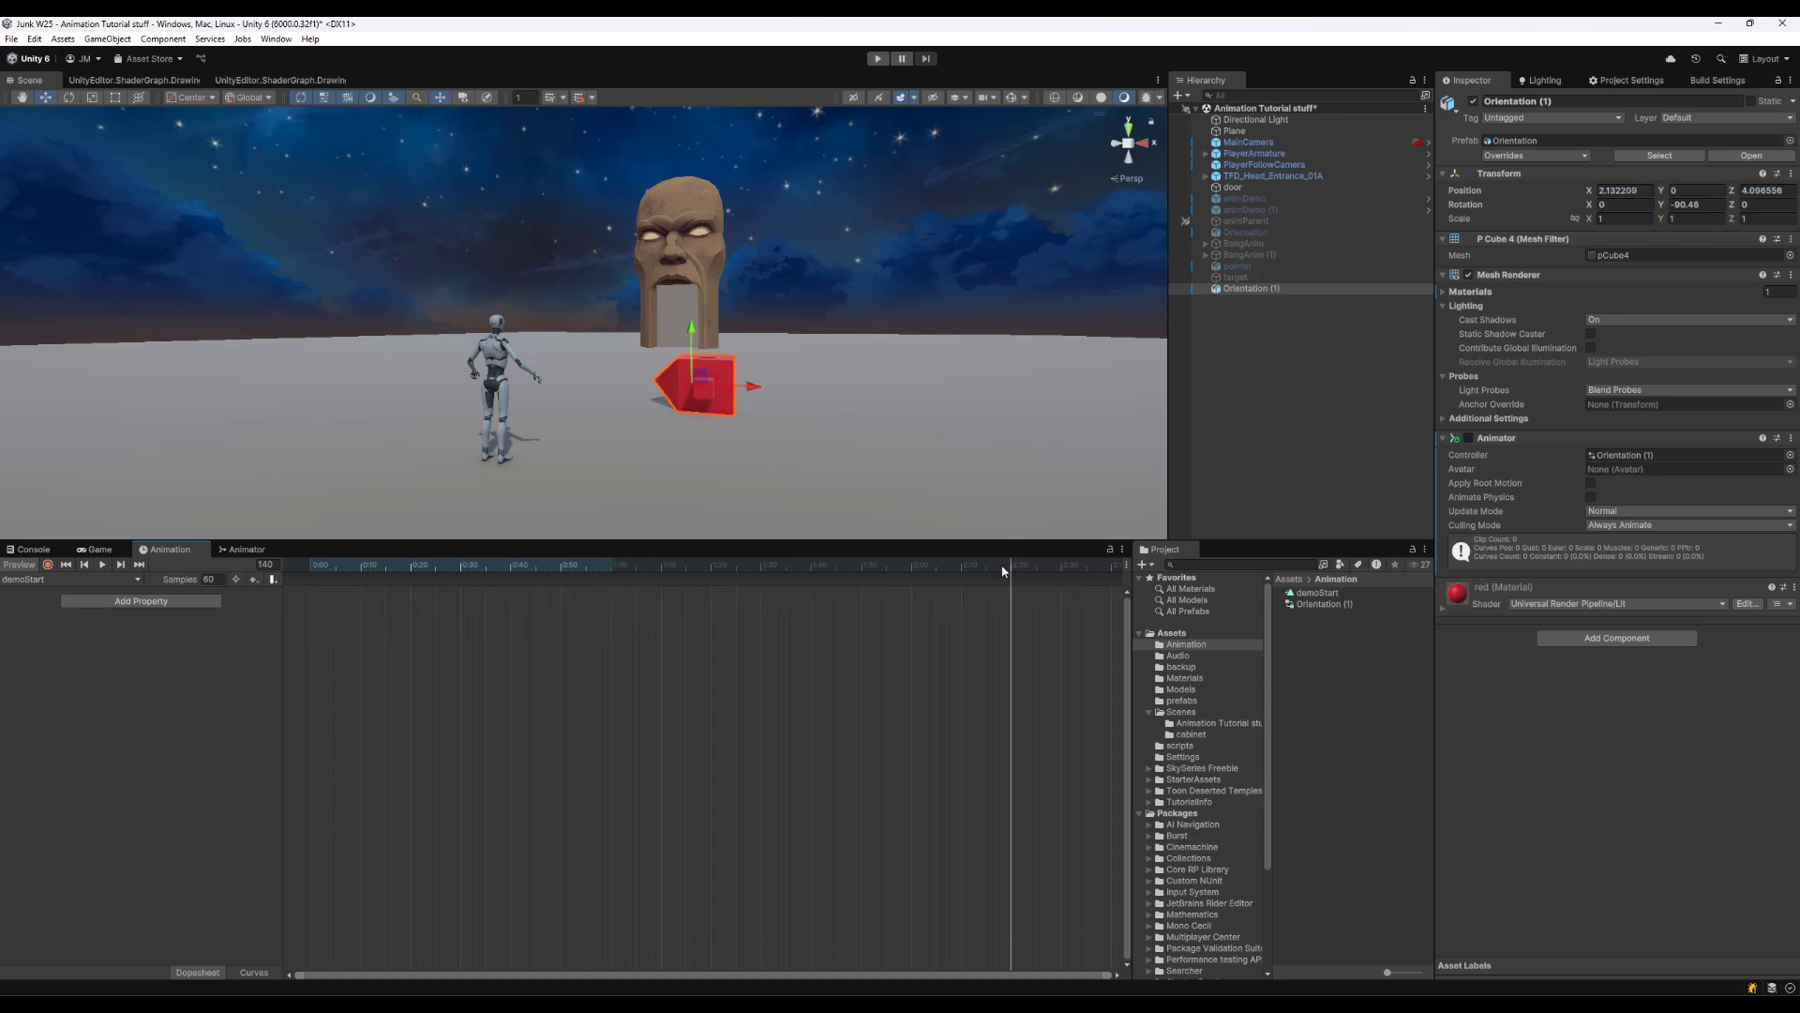
Start recording at frame 0 and nudge the red object to X 2.11 to set its starting position keyframe
left_click_drag(1007, 567, 263, 565)
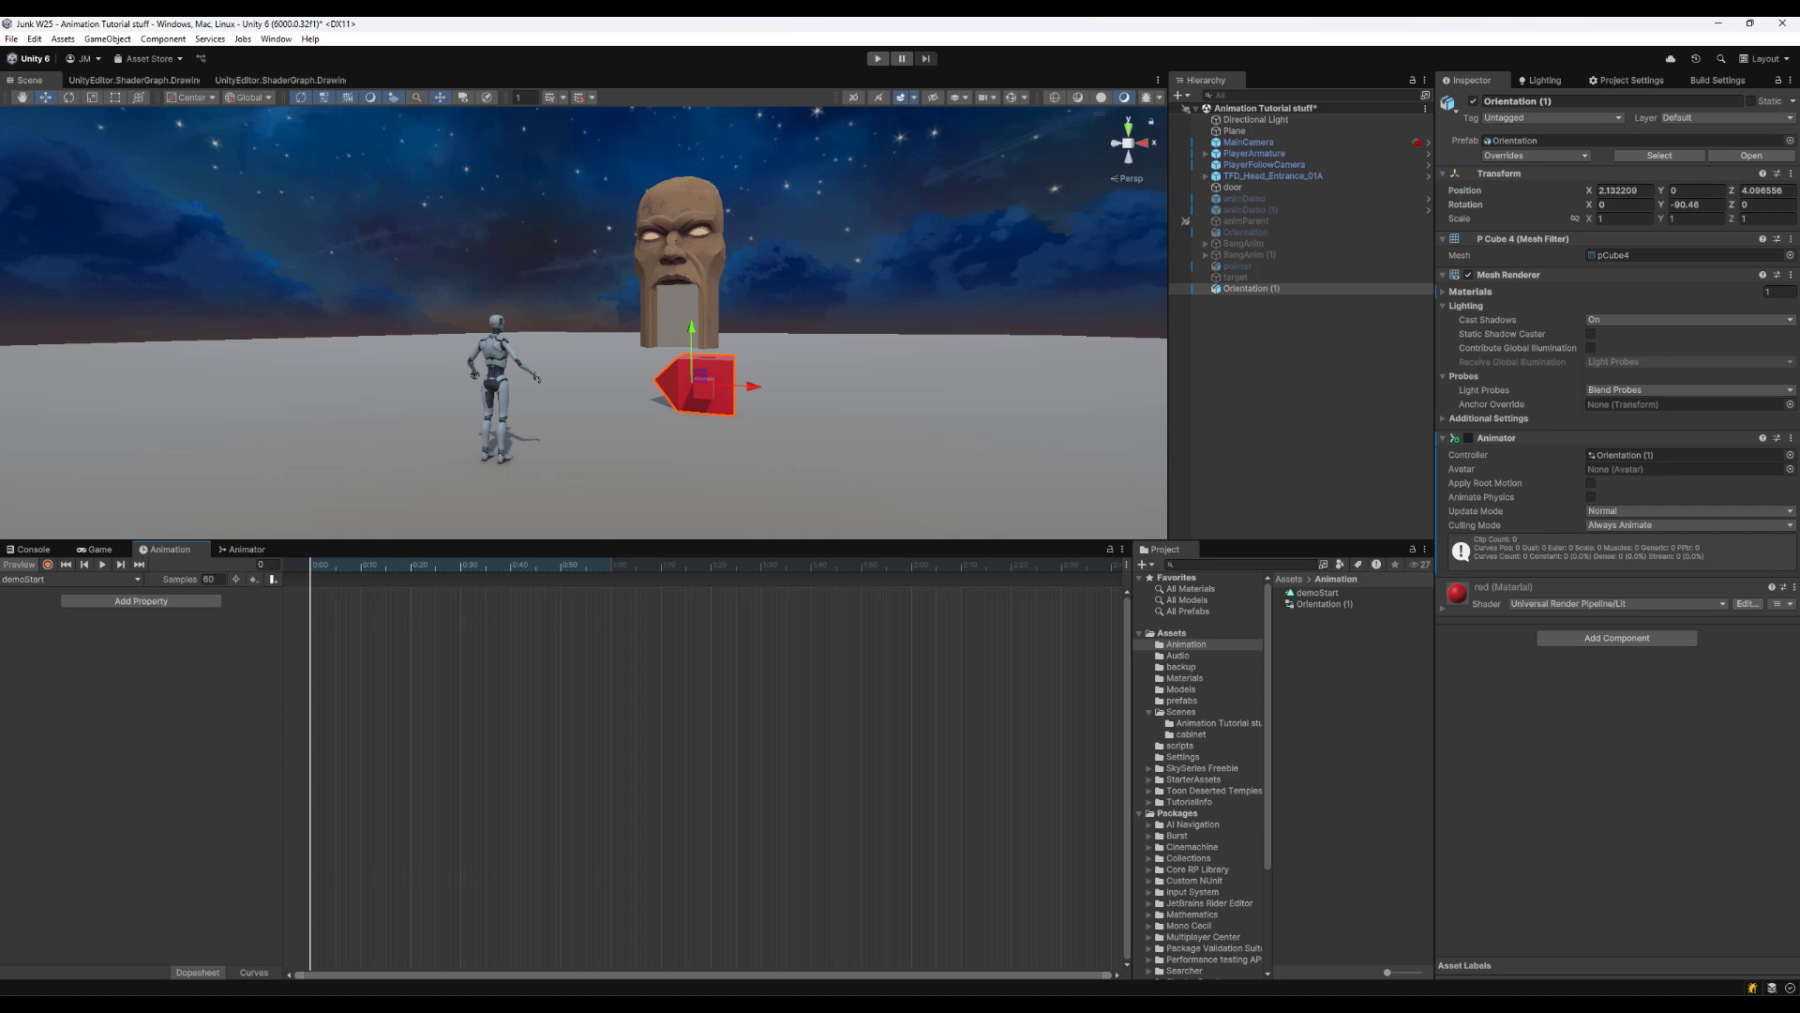
left_click(48, 566)
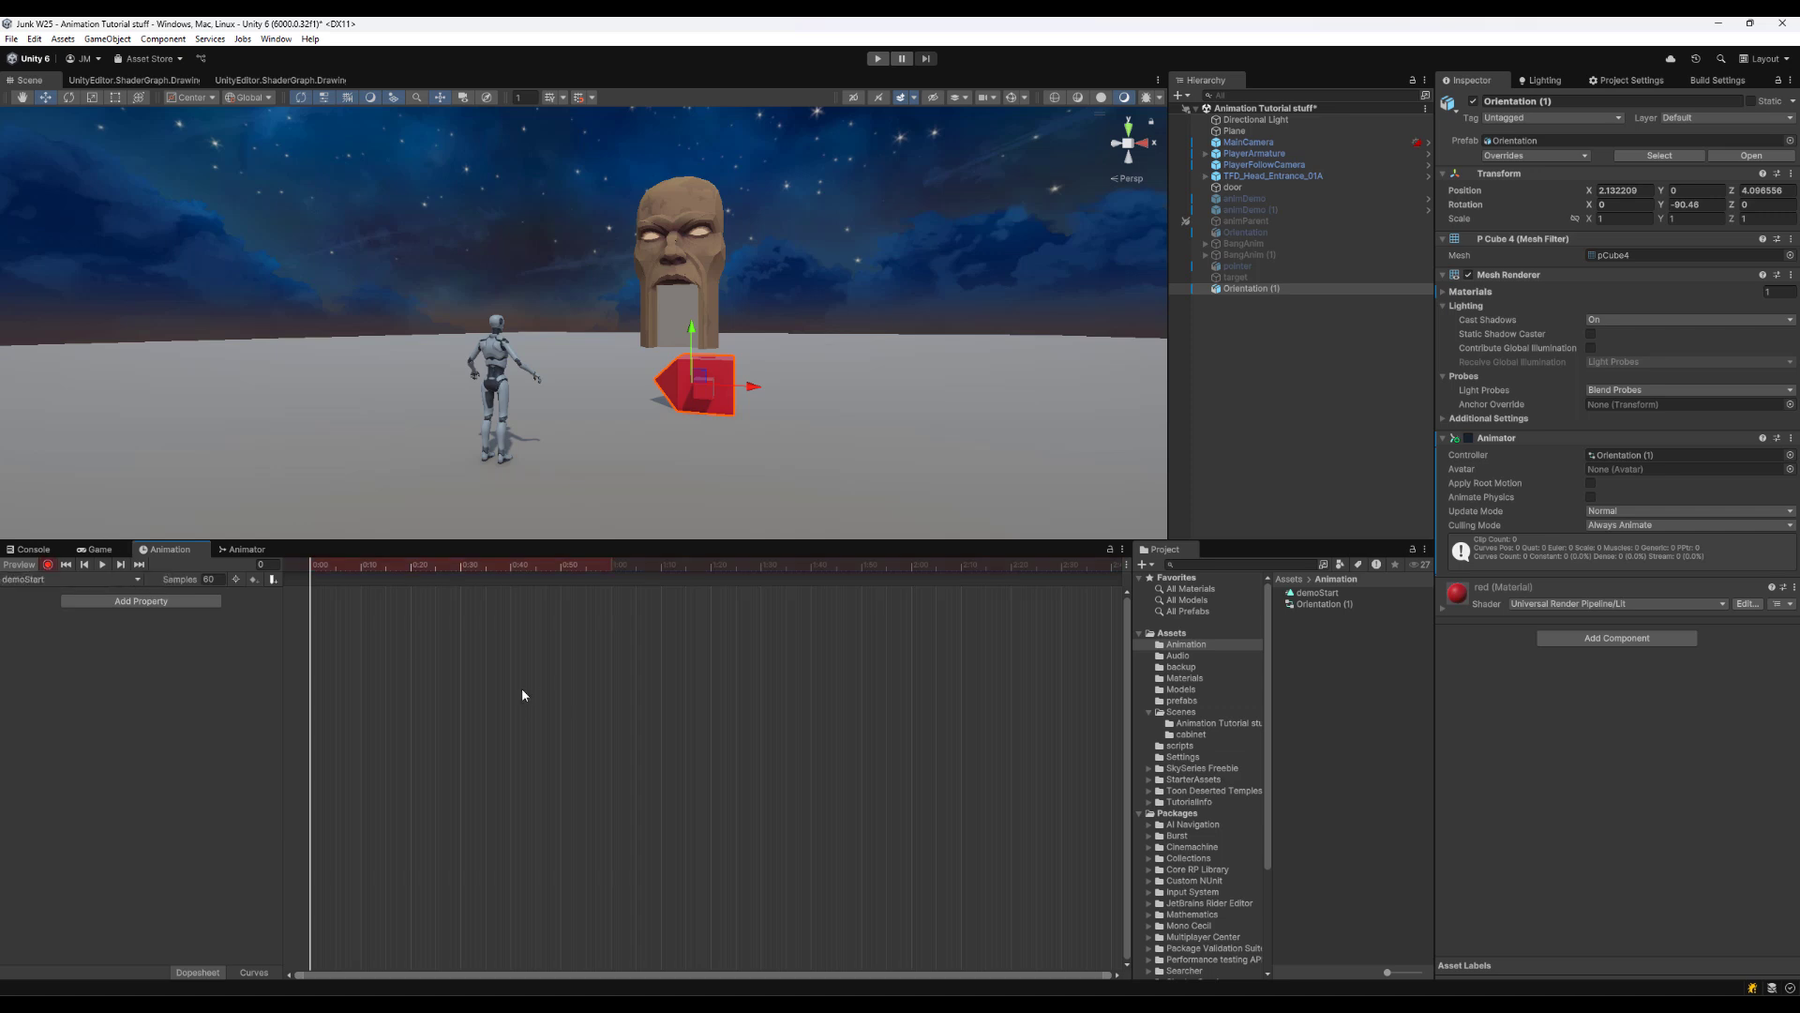
left_click_drag(752, 386, 750, 387)
Record keyframes at frame 136 with the red object moved to X about -11.3 and turned to Y about -229
left_click_drag(956, 568, 991, 568)
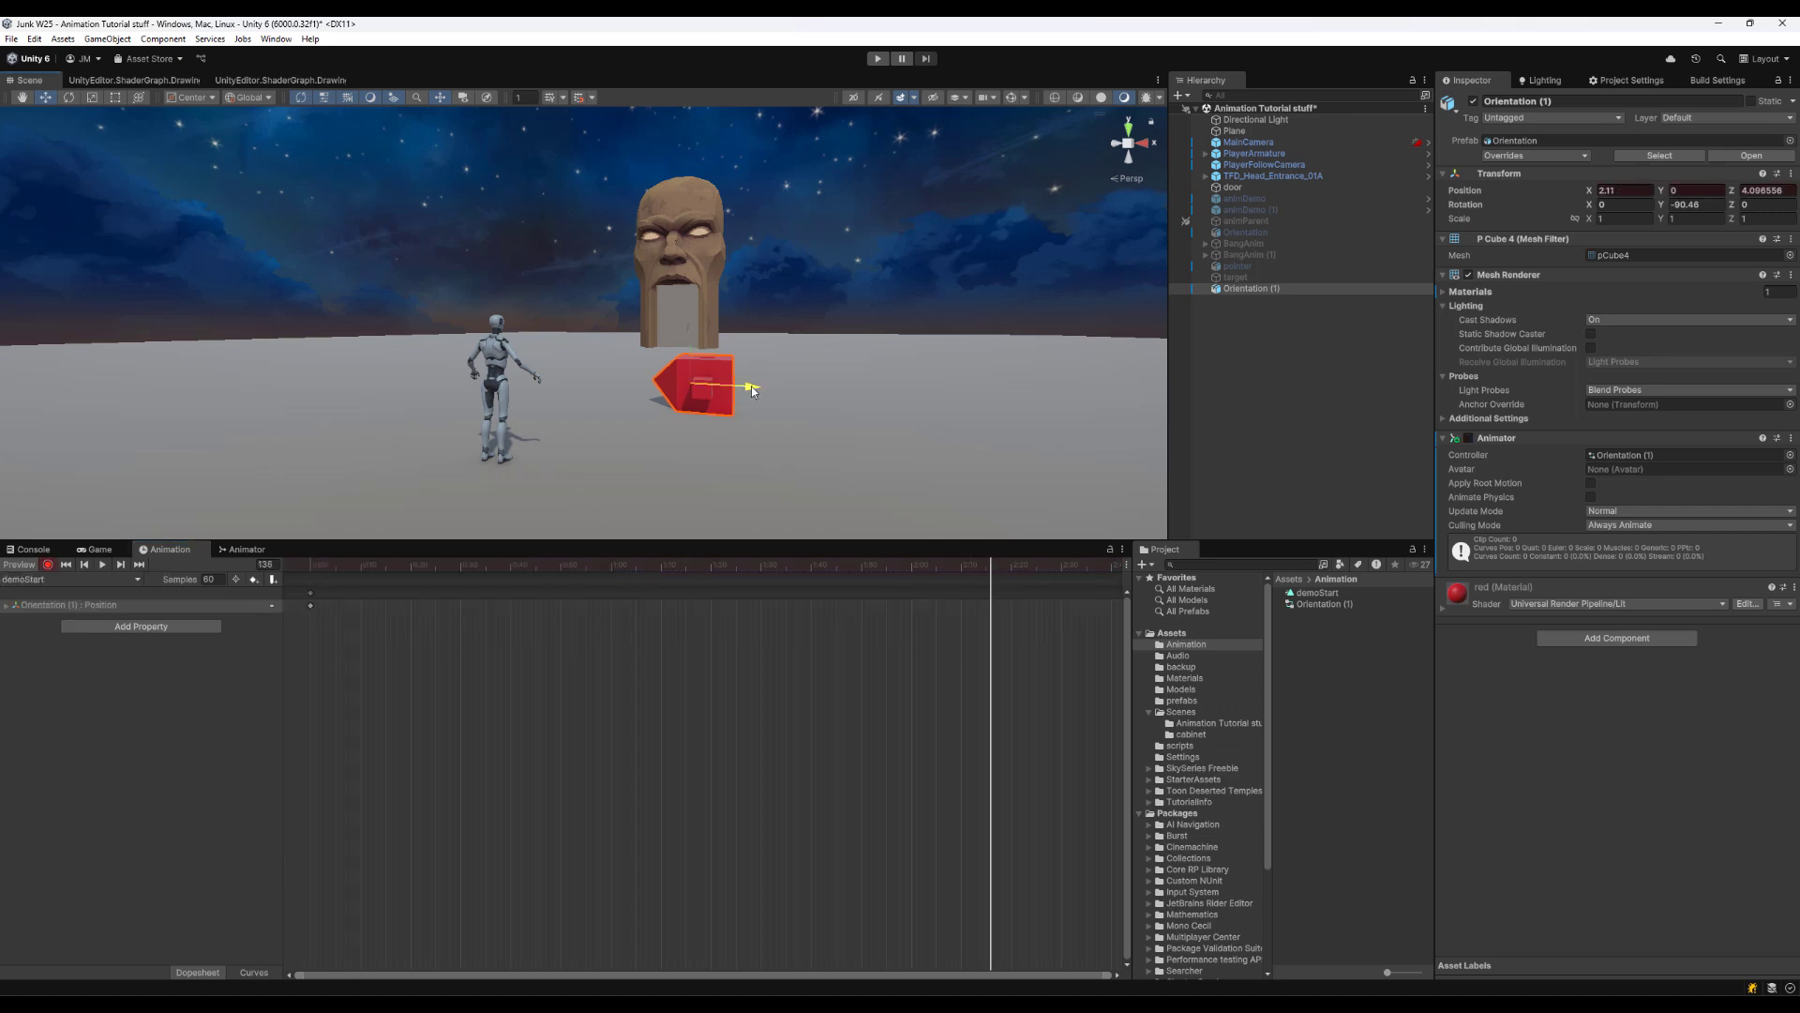
left_click_drag(752, 387, 553, 383)
key("e")
mouse_move(989, 568)
left_mouse_down()
mouse_move(725, 567)
mouse_move(881, 542)
mouse_move(394, 548)
mouse_move(984, 542)
left_mouse_up()
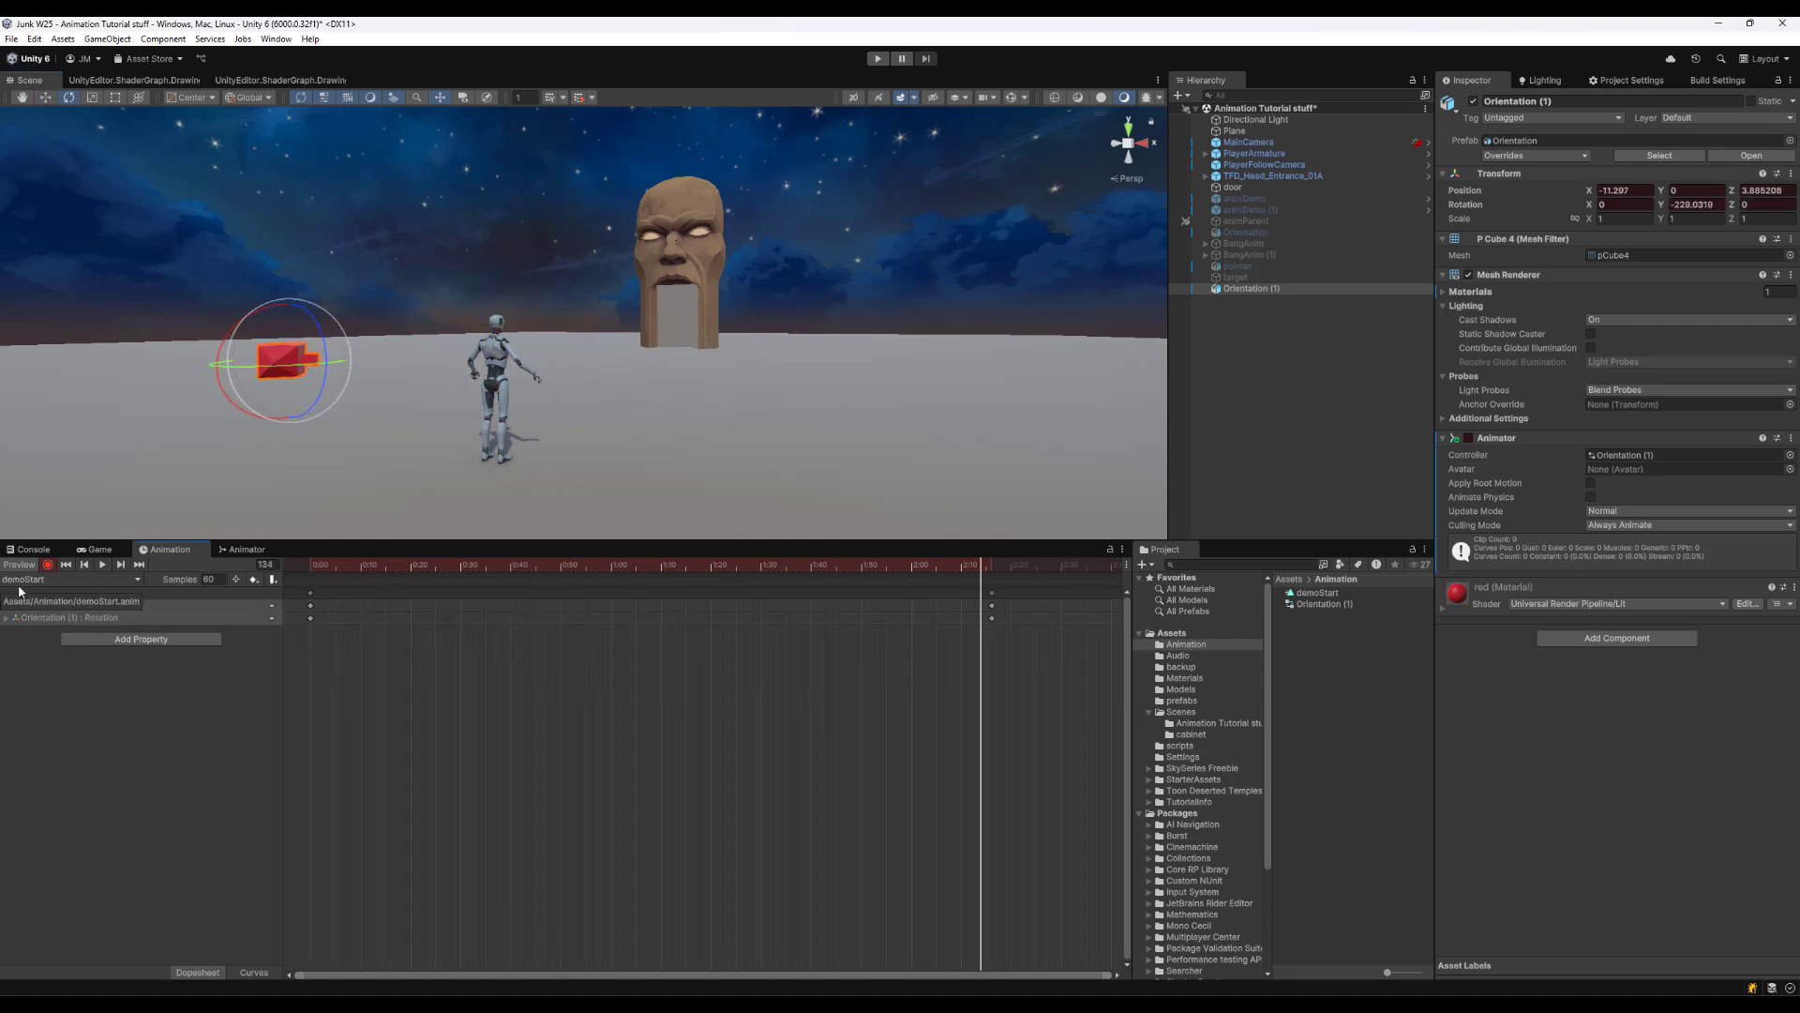
Record scale keyframes of about 1.05 at frame 22 and about 1.5 at frame 74
left_click_drag(650, 567, 423, 567)
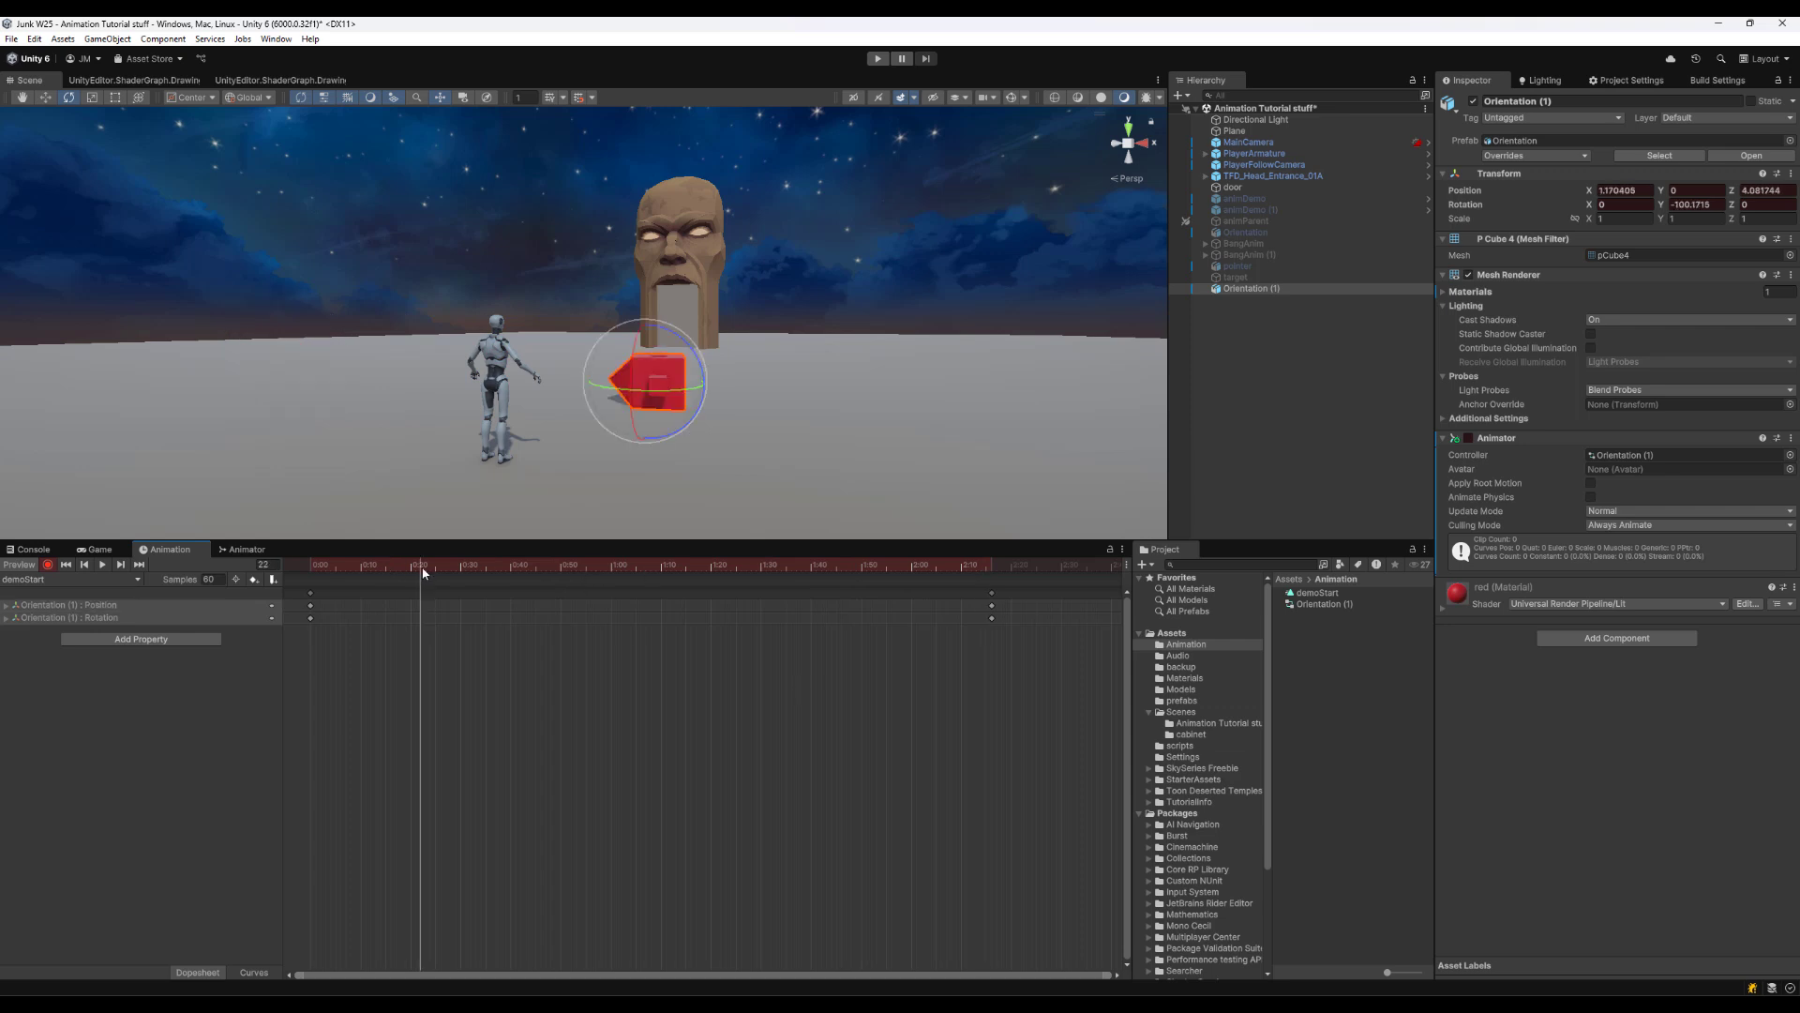
left_click_drag(647, 382, 665, 401)
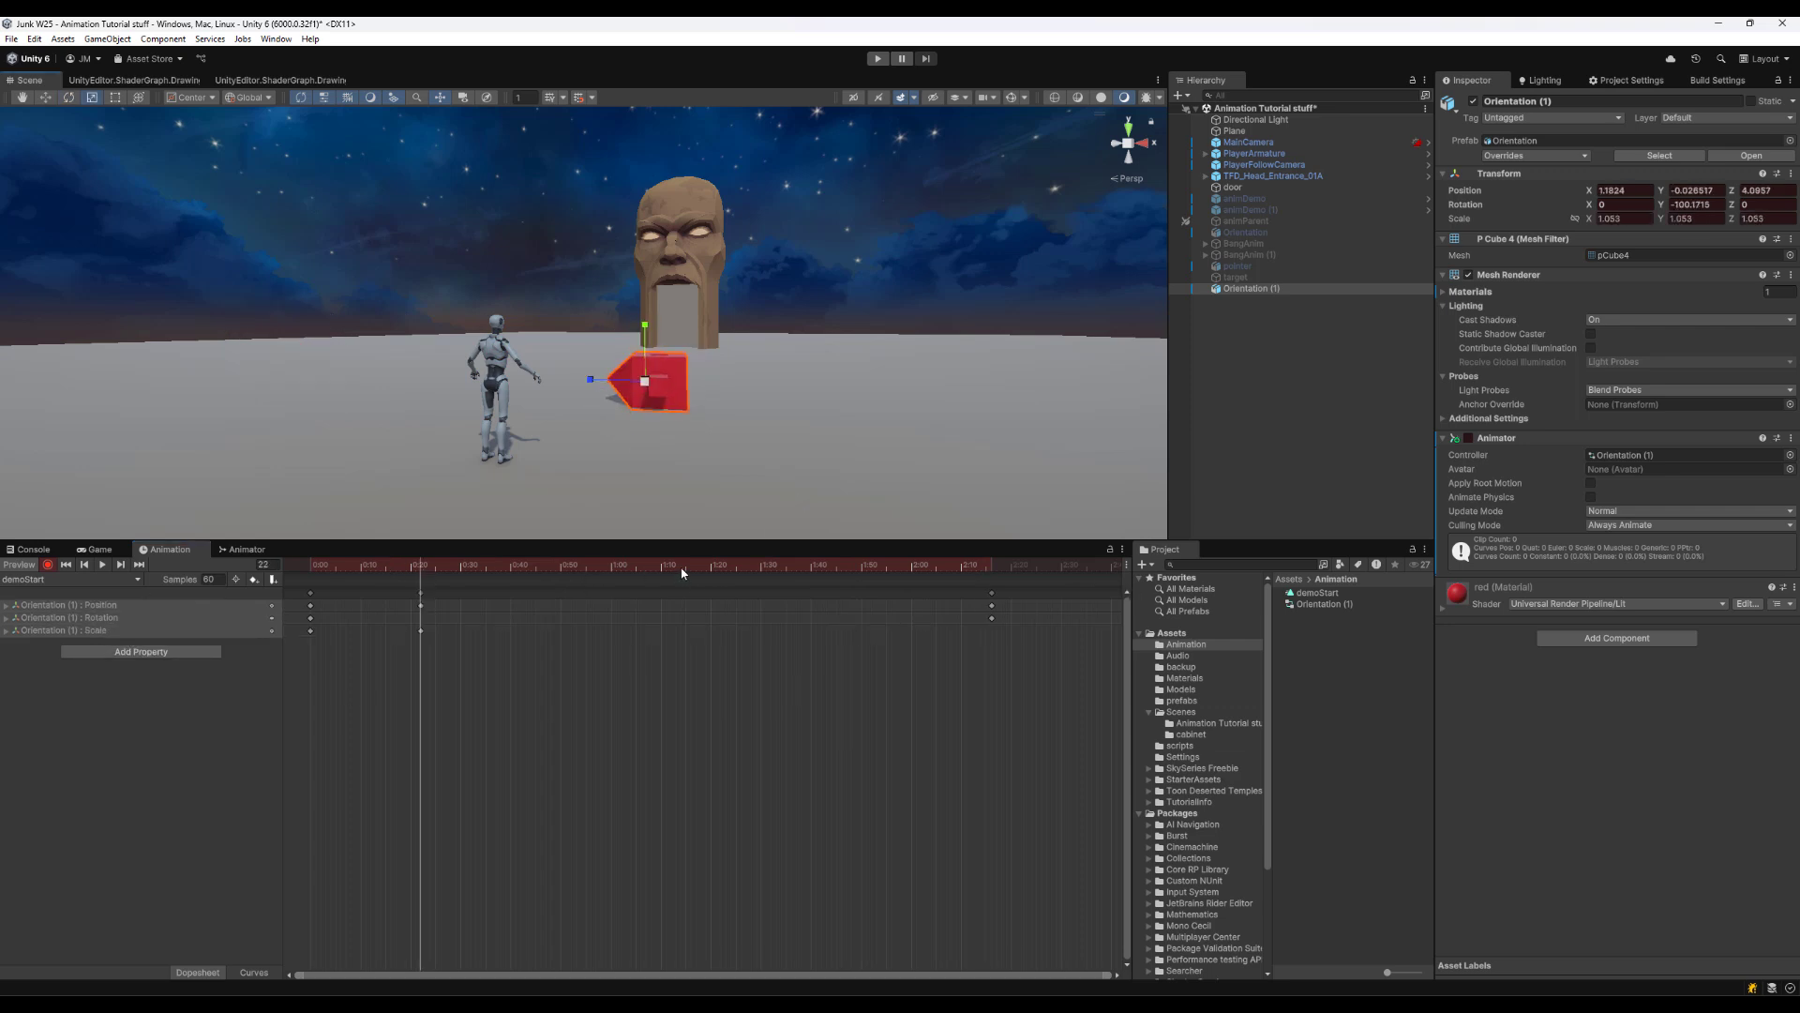
left_click_drag(420, 565, 681, 565)
key("r")
key("w")
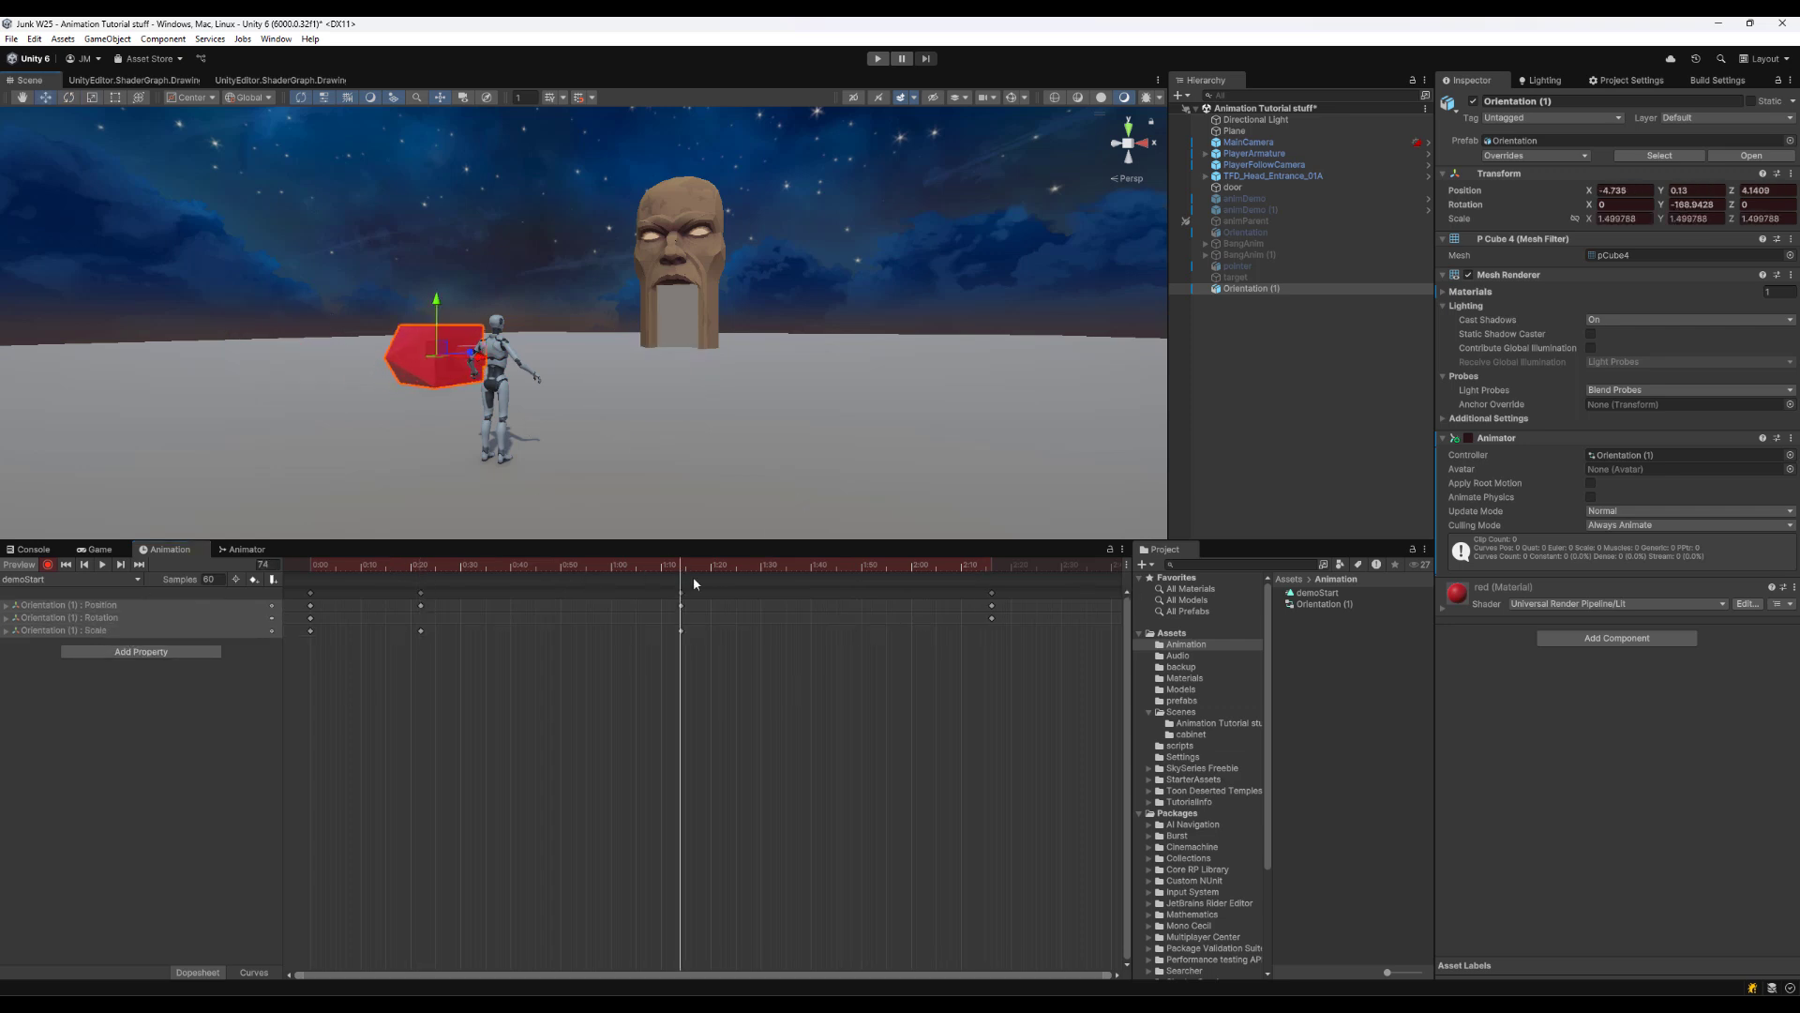
Raise the red object to Y about 1.94 at frame 136, stop recording and play the clip from frame 0
left_click_drag(475, 565, 975, 567)
key("alt+period")
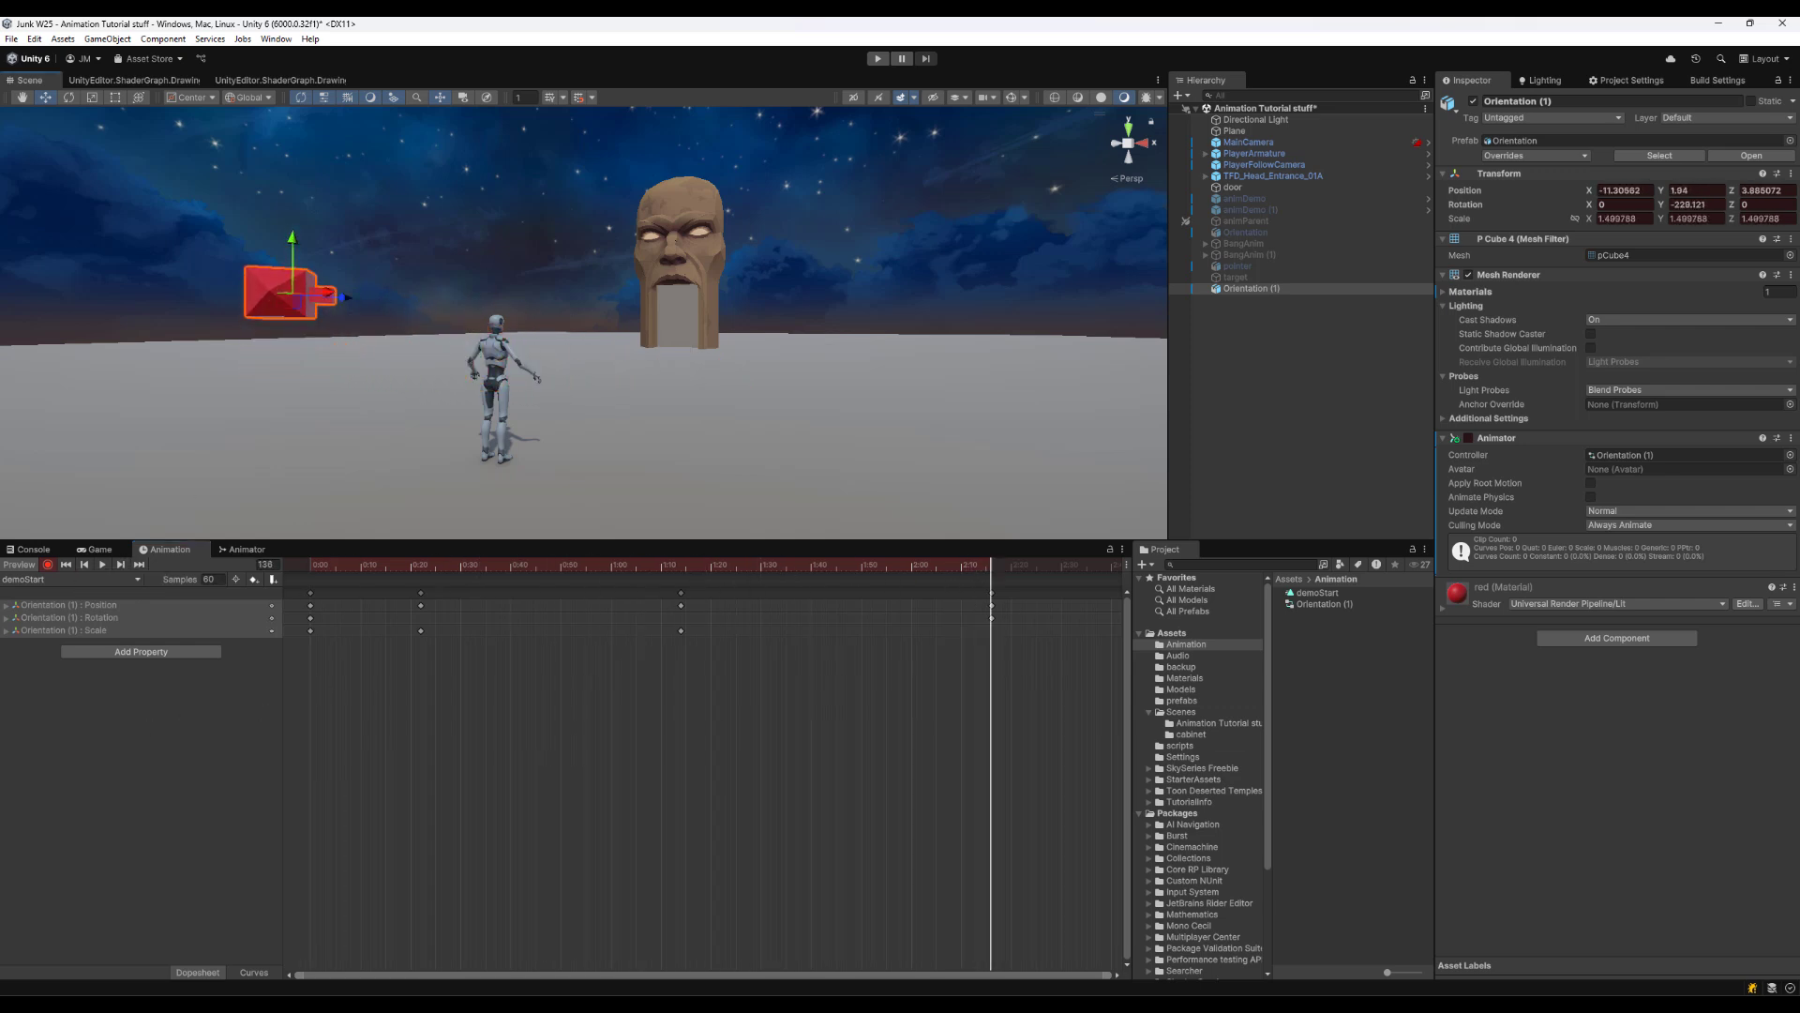
left_click_drag(404, 568, 302, 569)
left_click(53, 565)
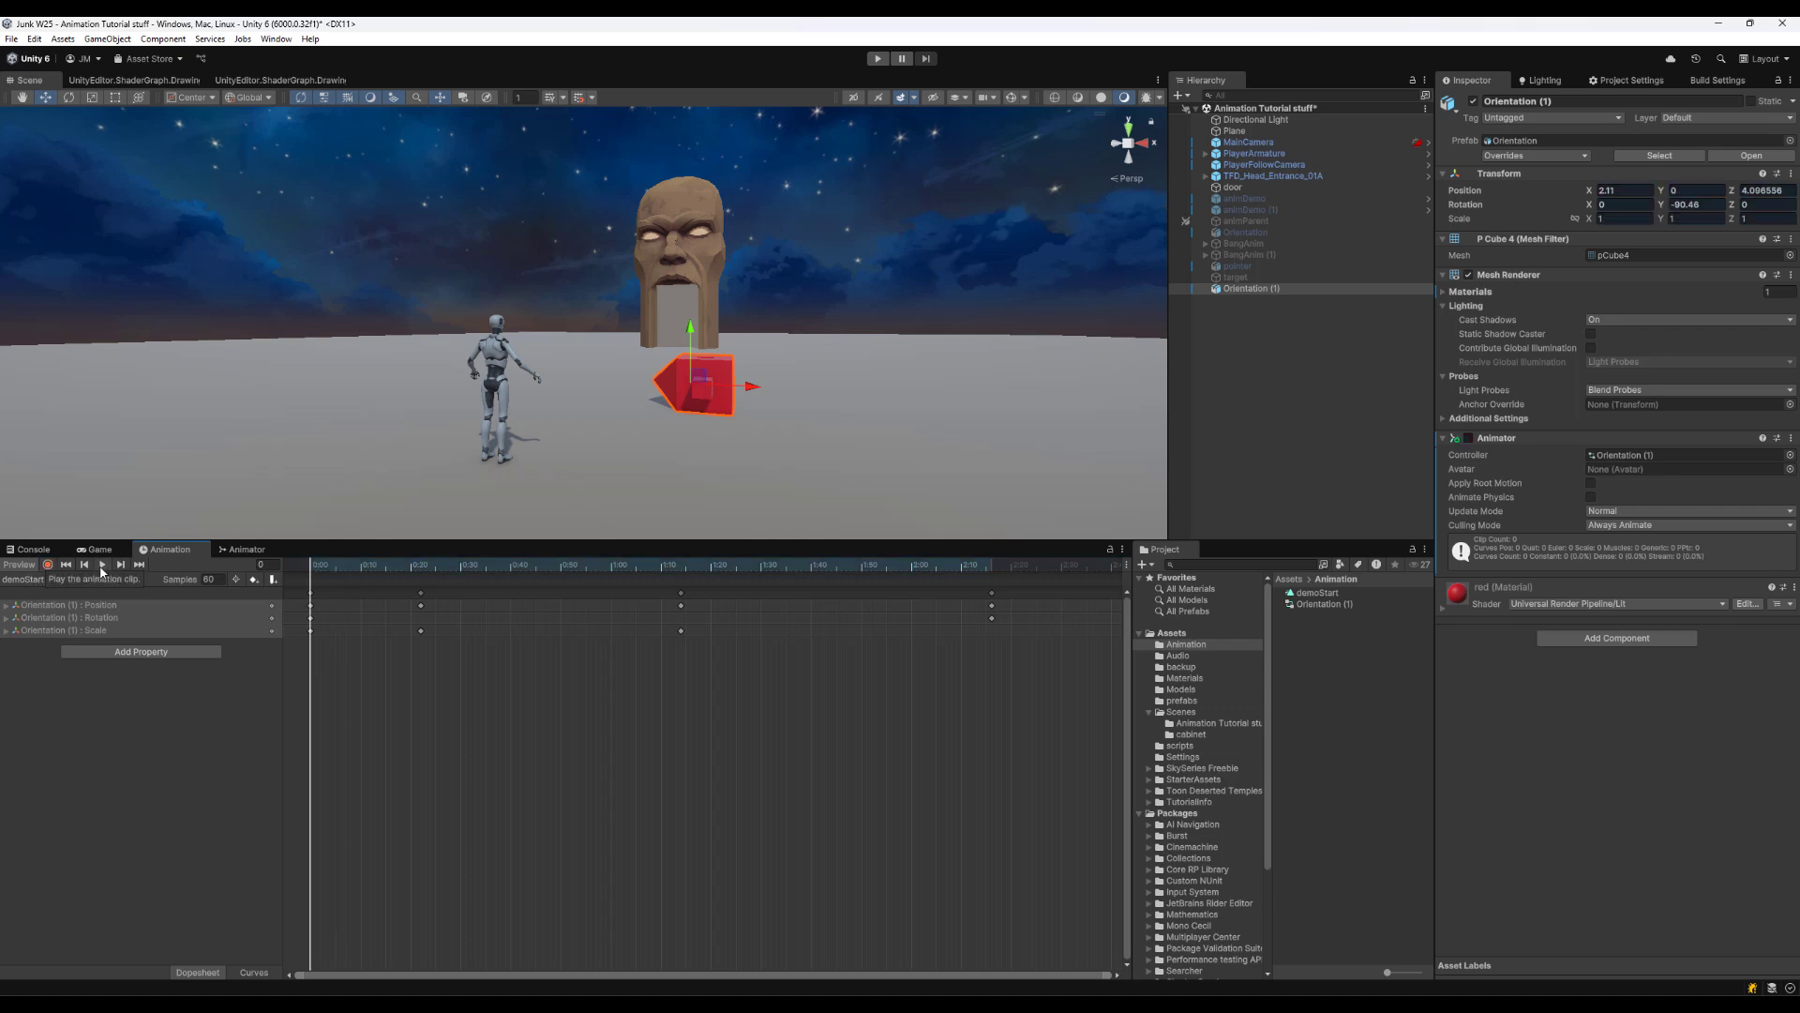
left_click(102, 565)
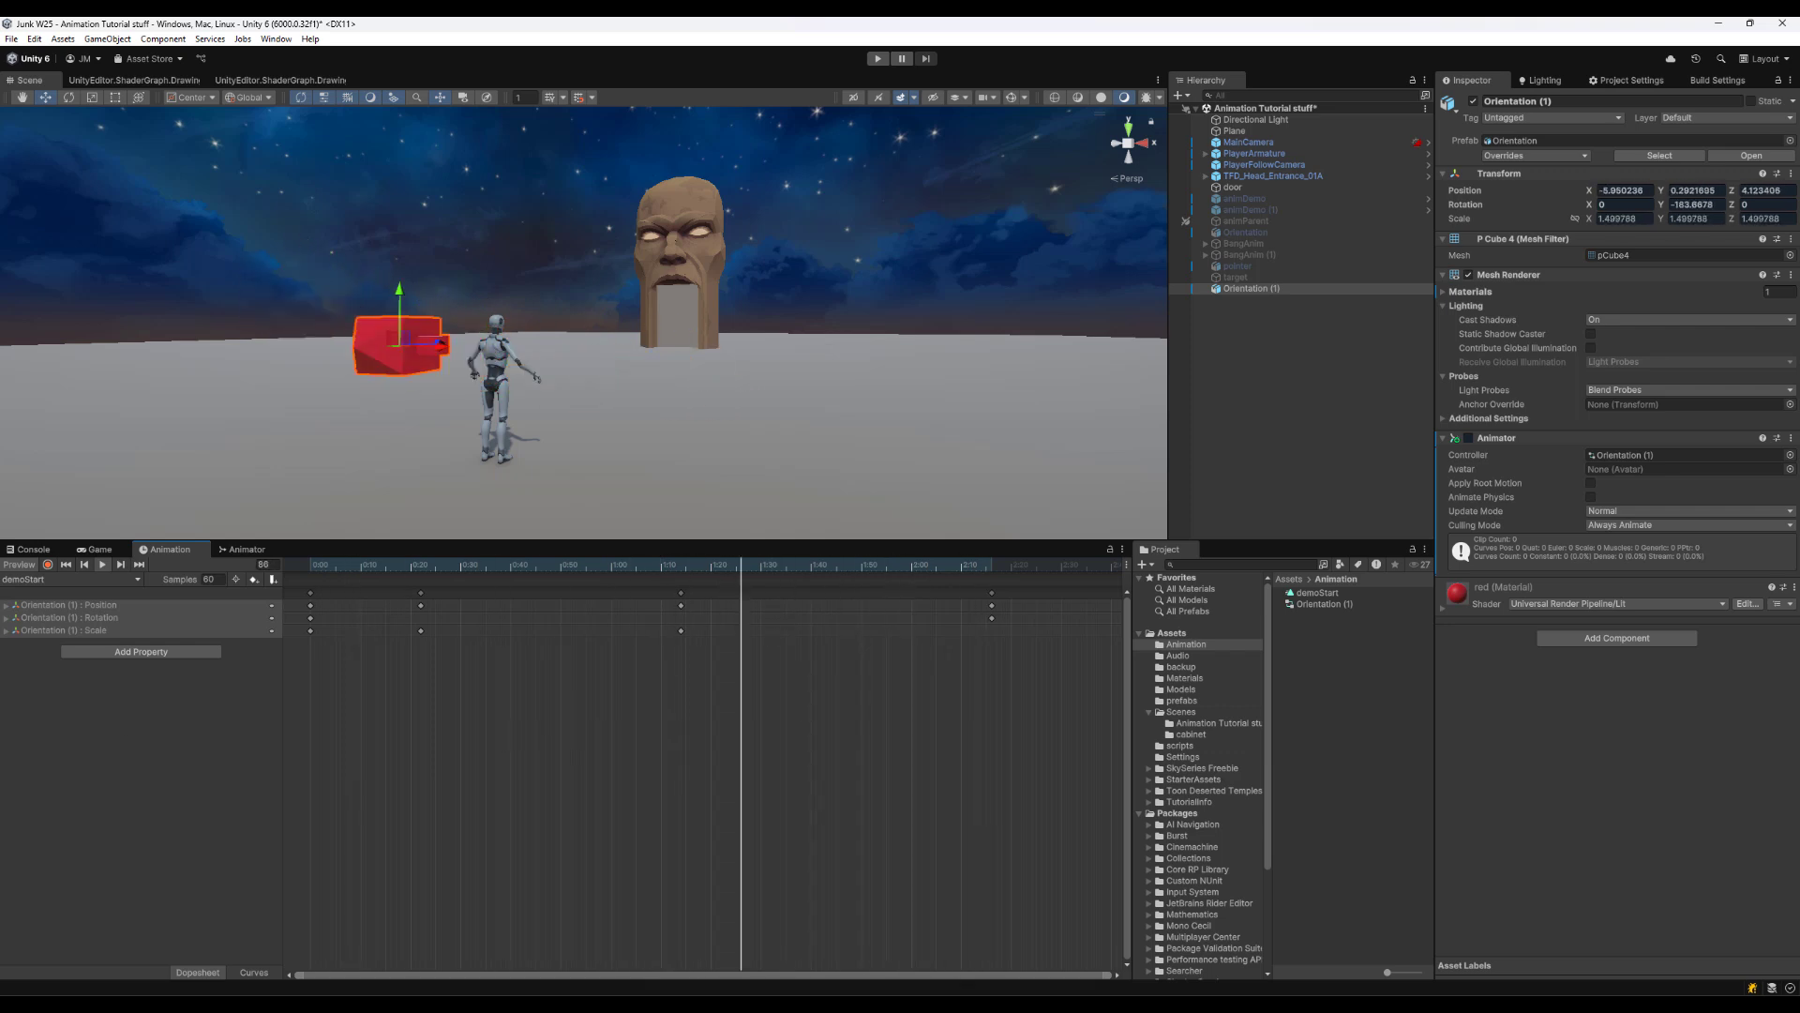
Stop playback, browse the Mesh Filter and Mesh Renderer properties, and add Mesh Renderer Enabled to the clip
left_click(141, 650)
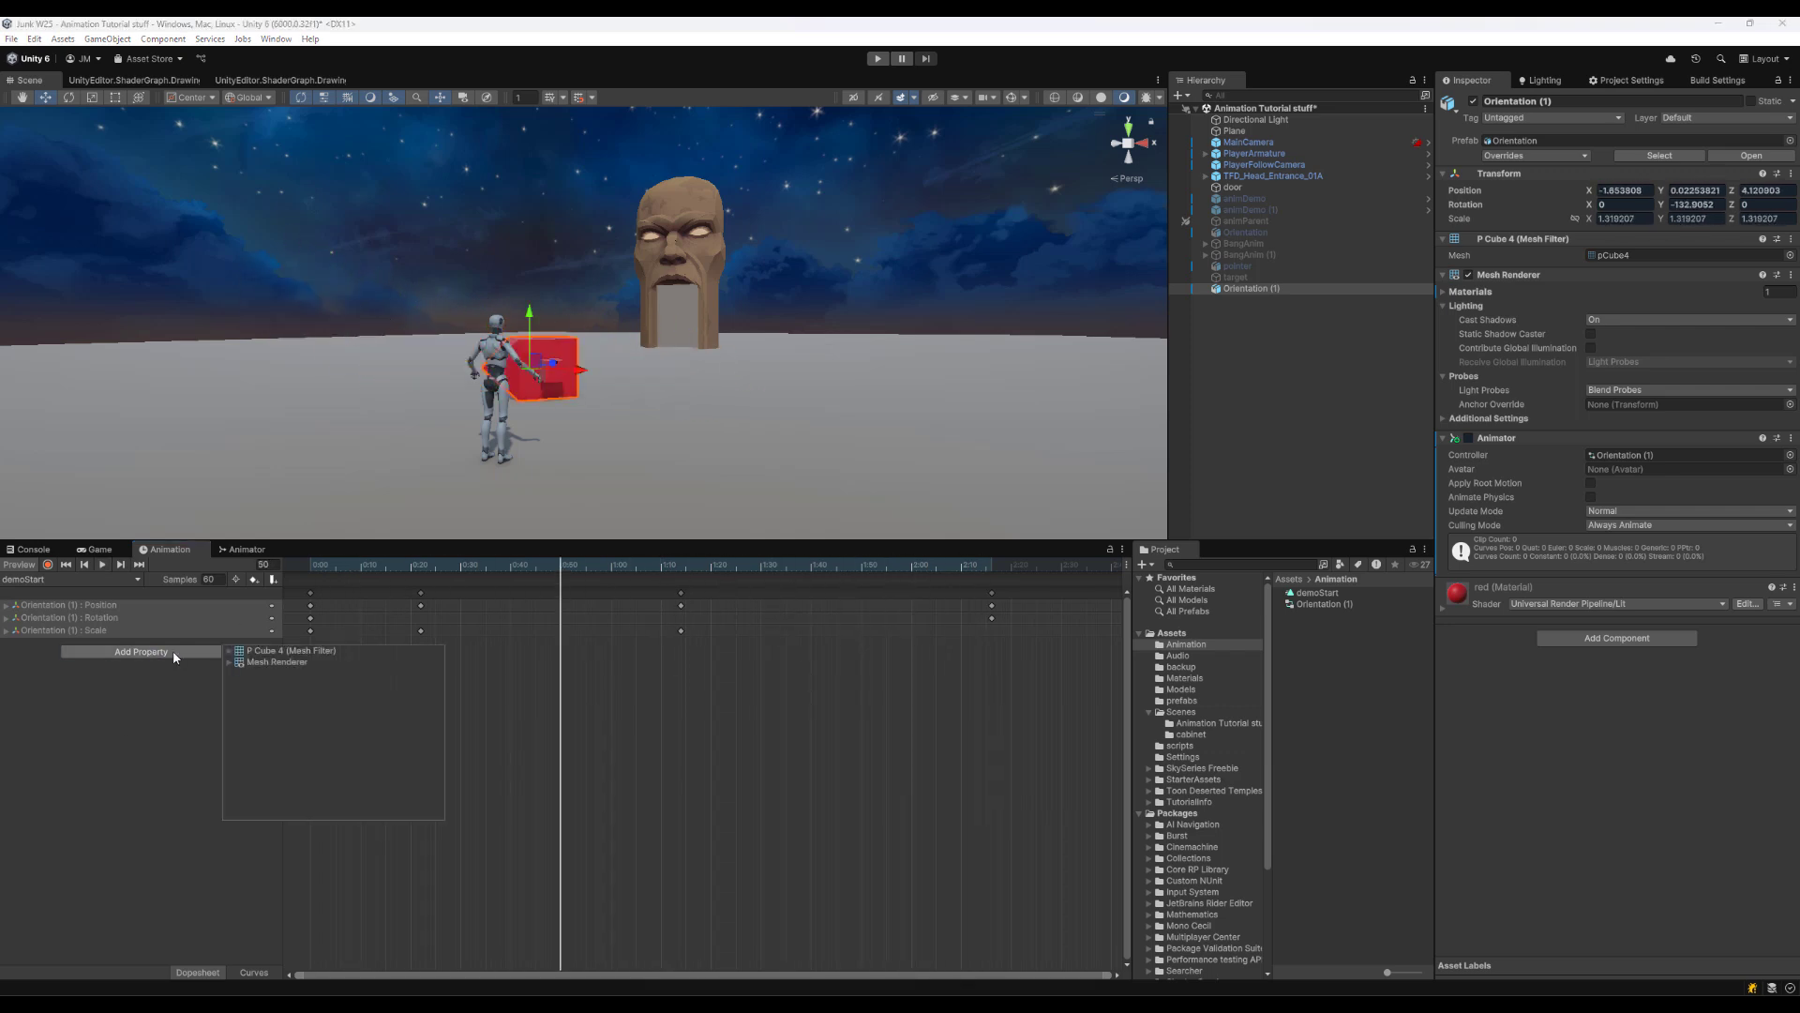
left_click(230, 652)
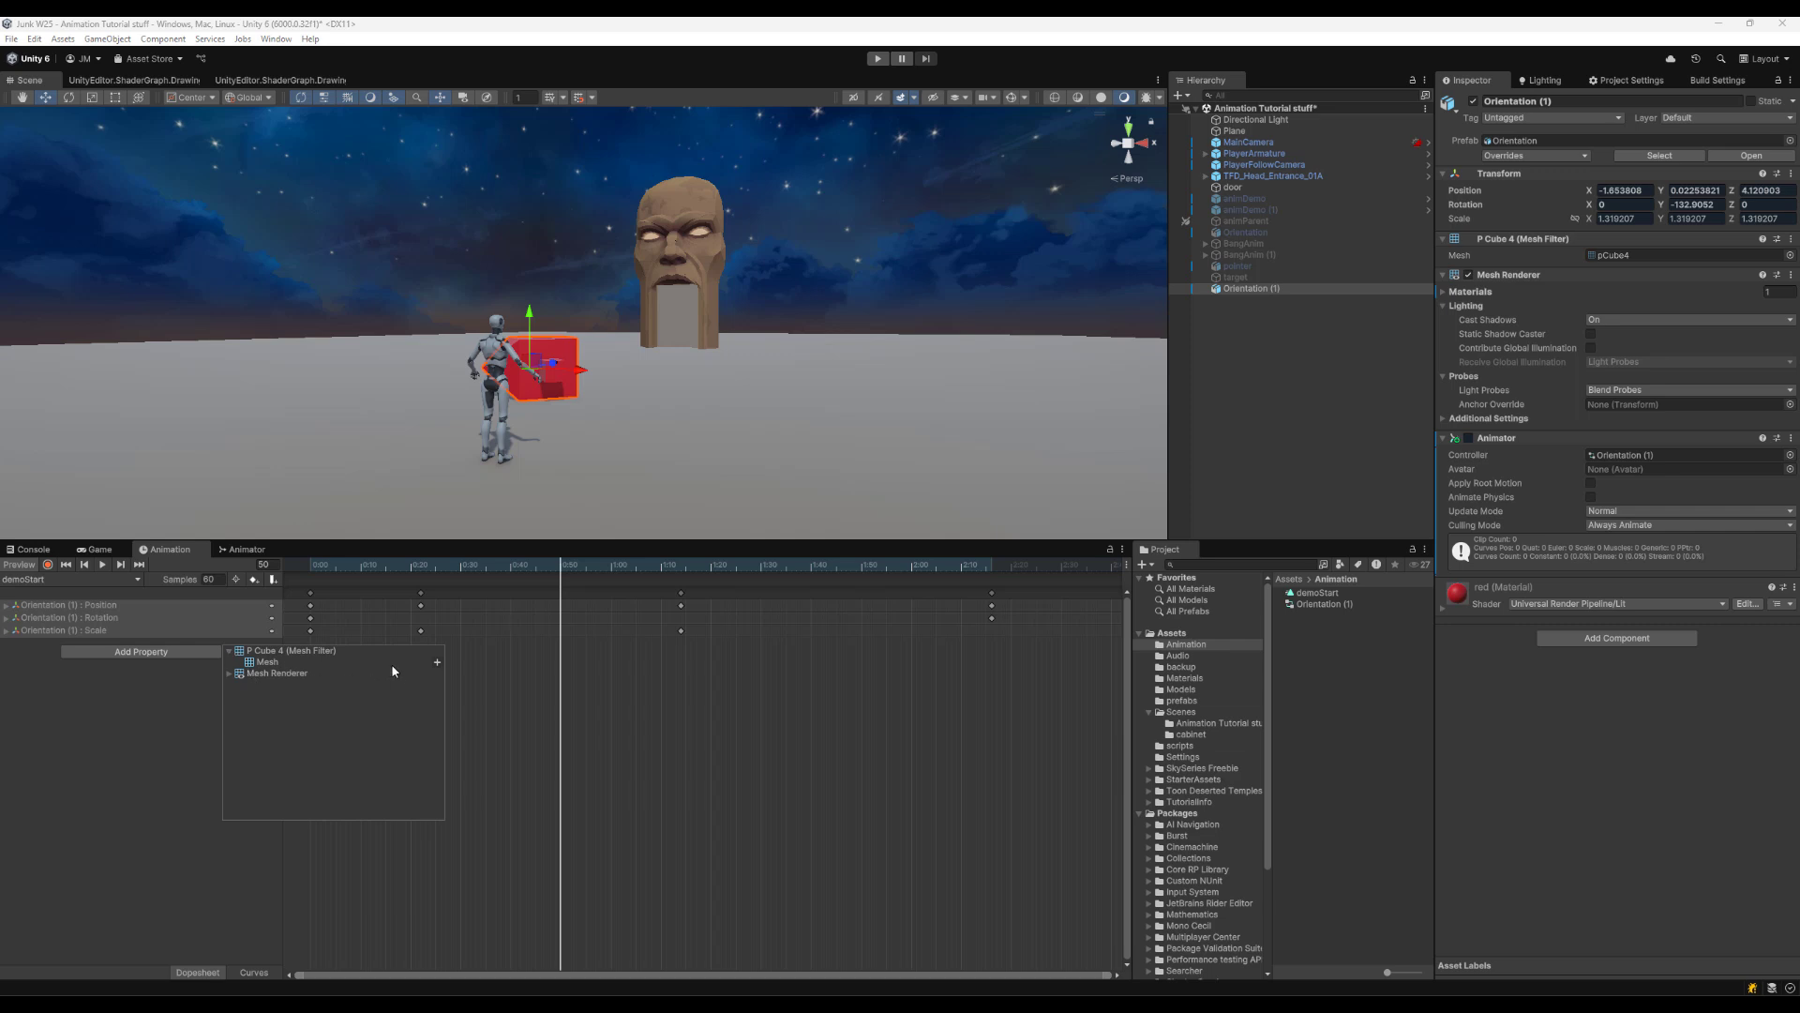
left_click(231, 675)
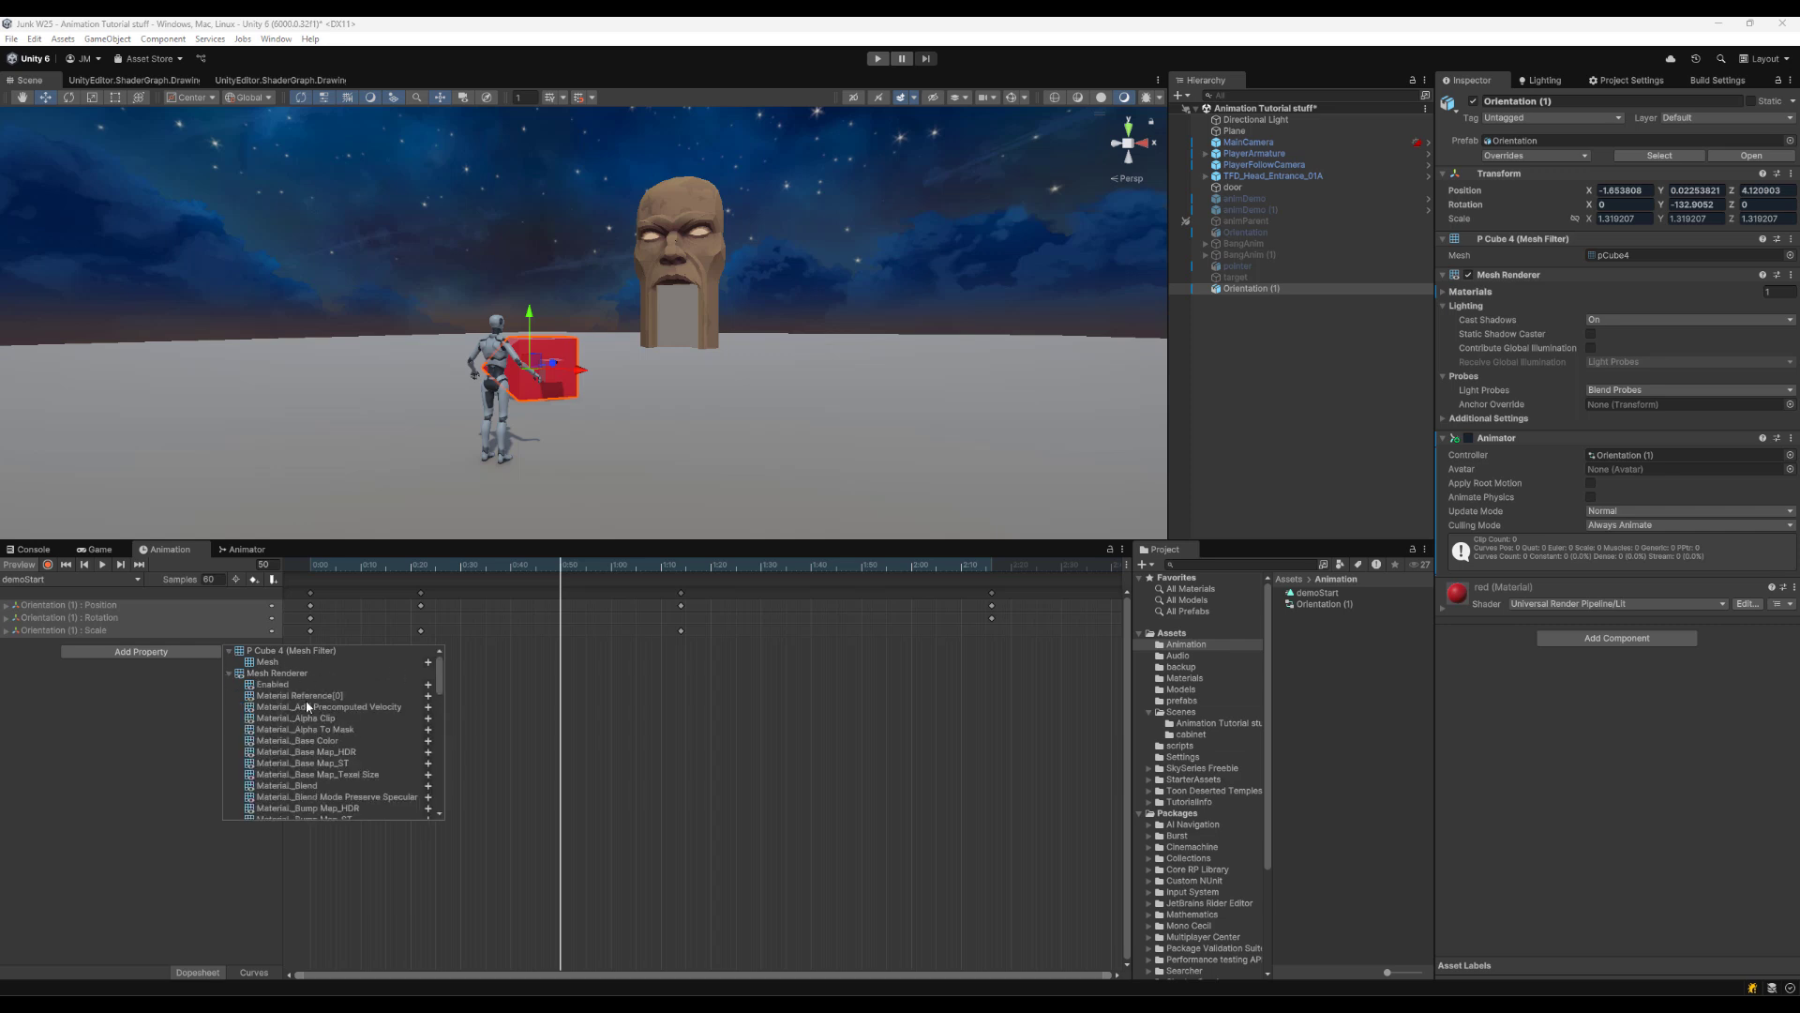
scroll(438, 804, "down", 10)
scroll(438, 803, "up", 10)
left_click(428, 687)
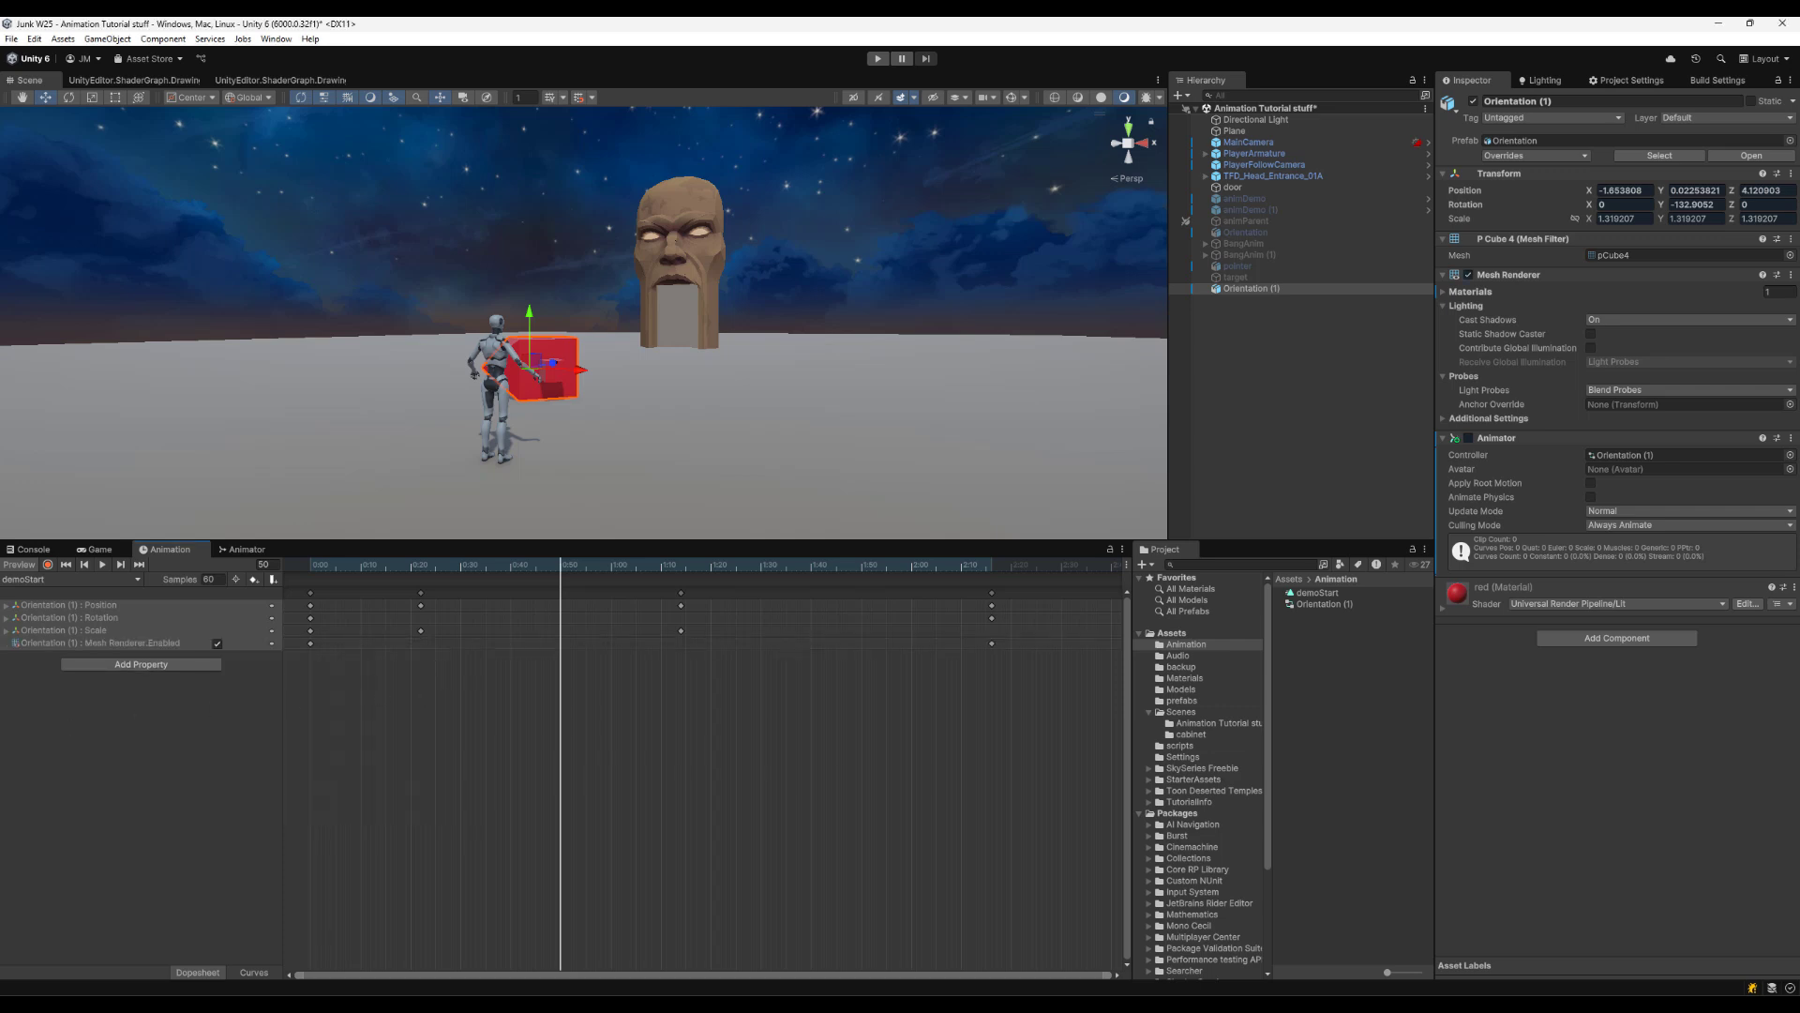
Expand the Scale property and retime keyframes, moving the last scale column to about frame 101 and one Scale.y key to about frame 35
left_click_drag(587, 579, 766, 569)
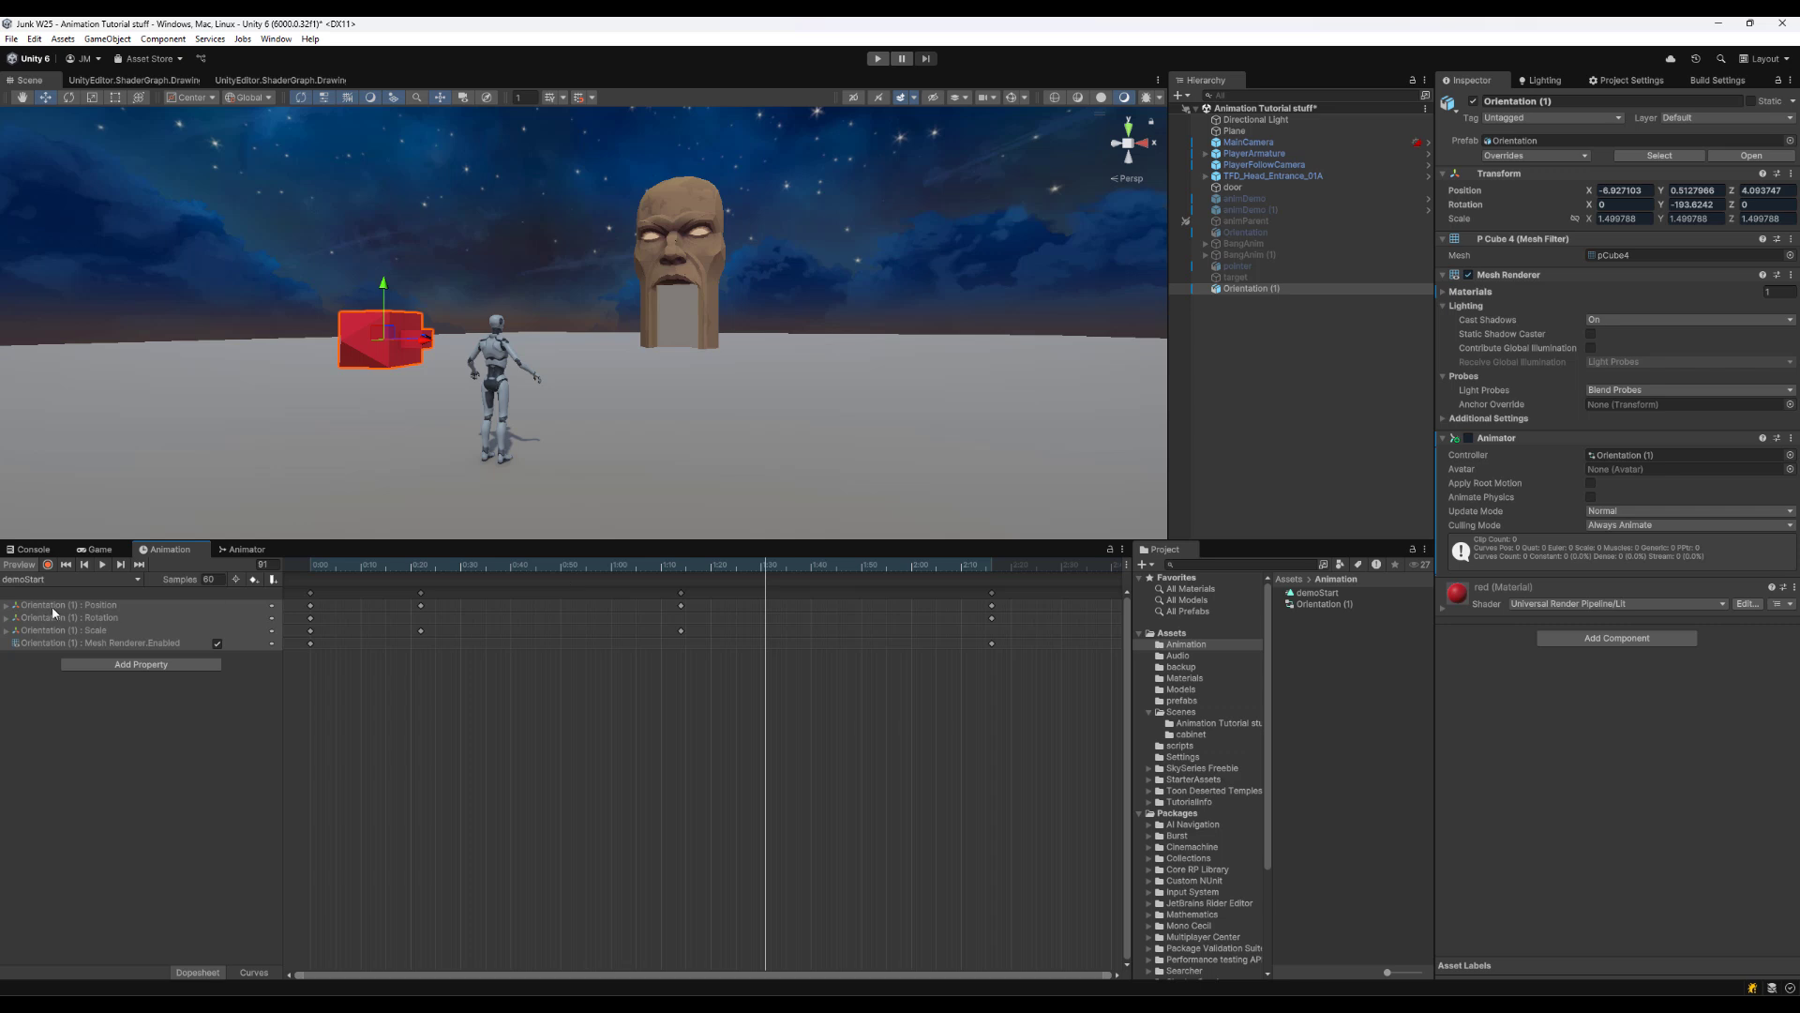
left_click(6, 630)
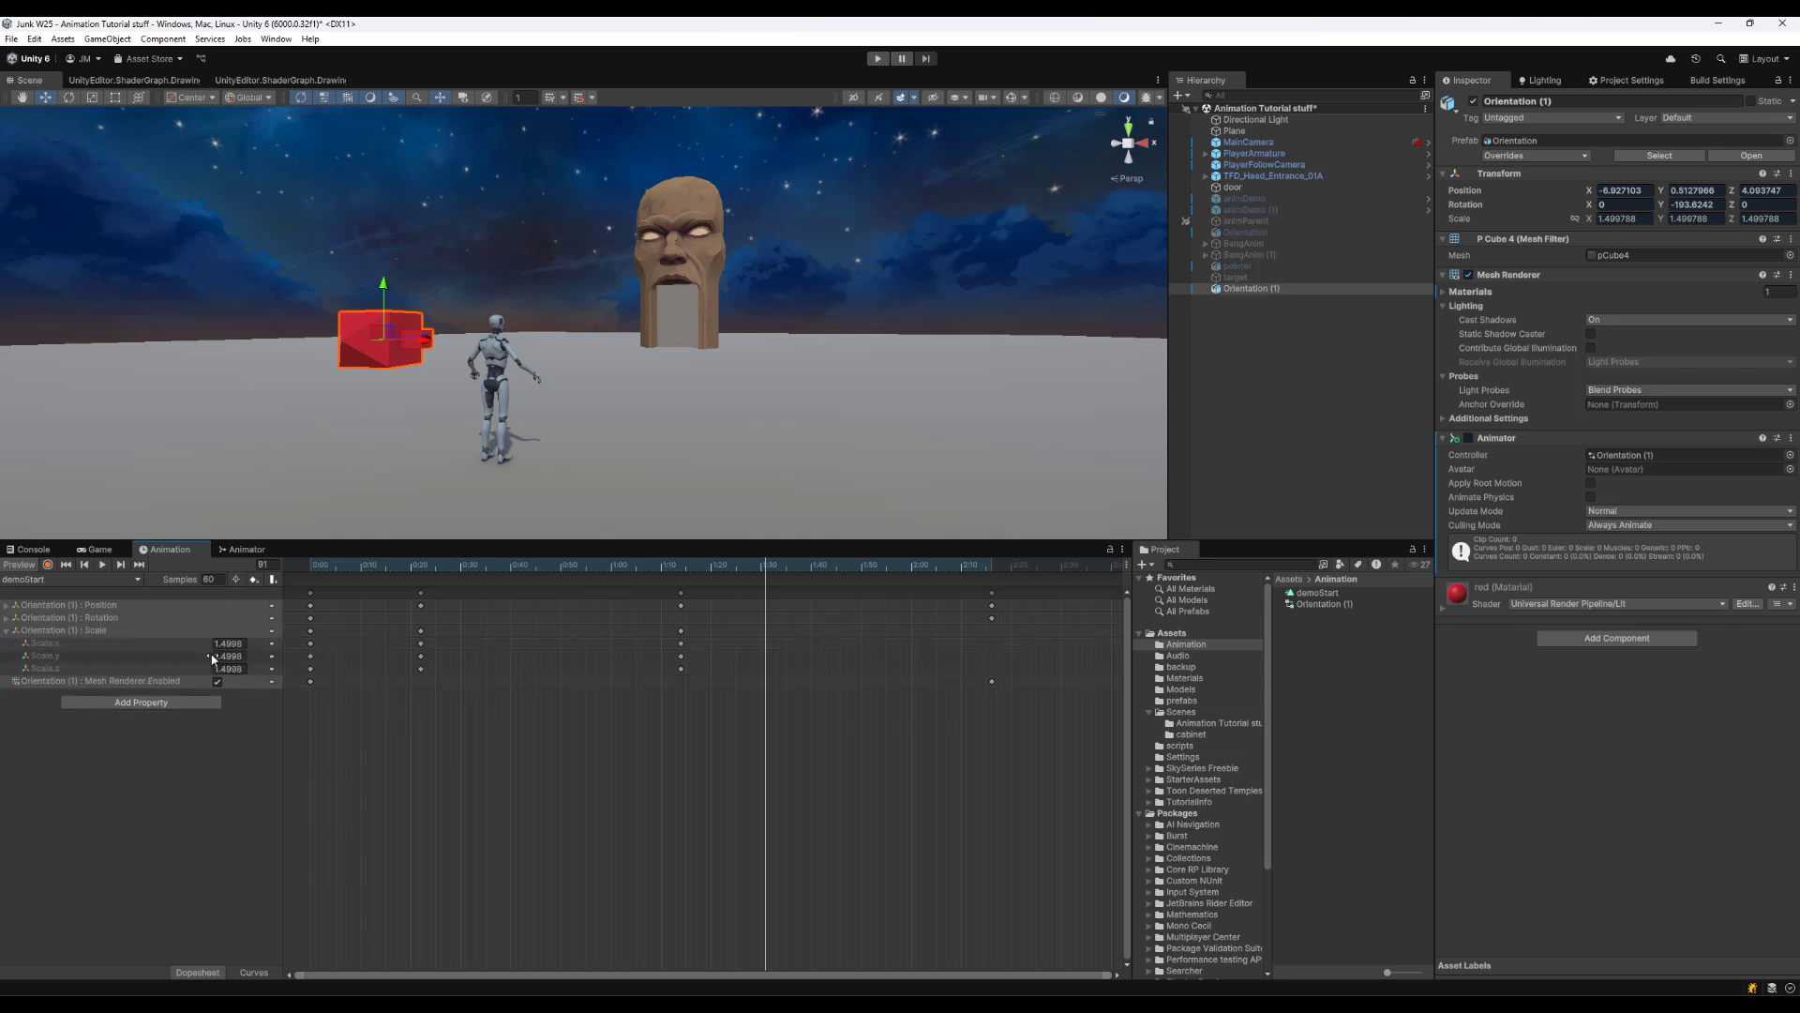
mouse_move(212, 659)
left_mouse_down()
mouse_move(183, 655)
mouse_move(255, 650)
mouse_move(185, 653)
mouse_move(232, 657)
left_mouse_up()
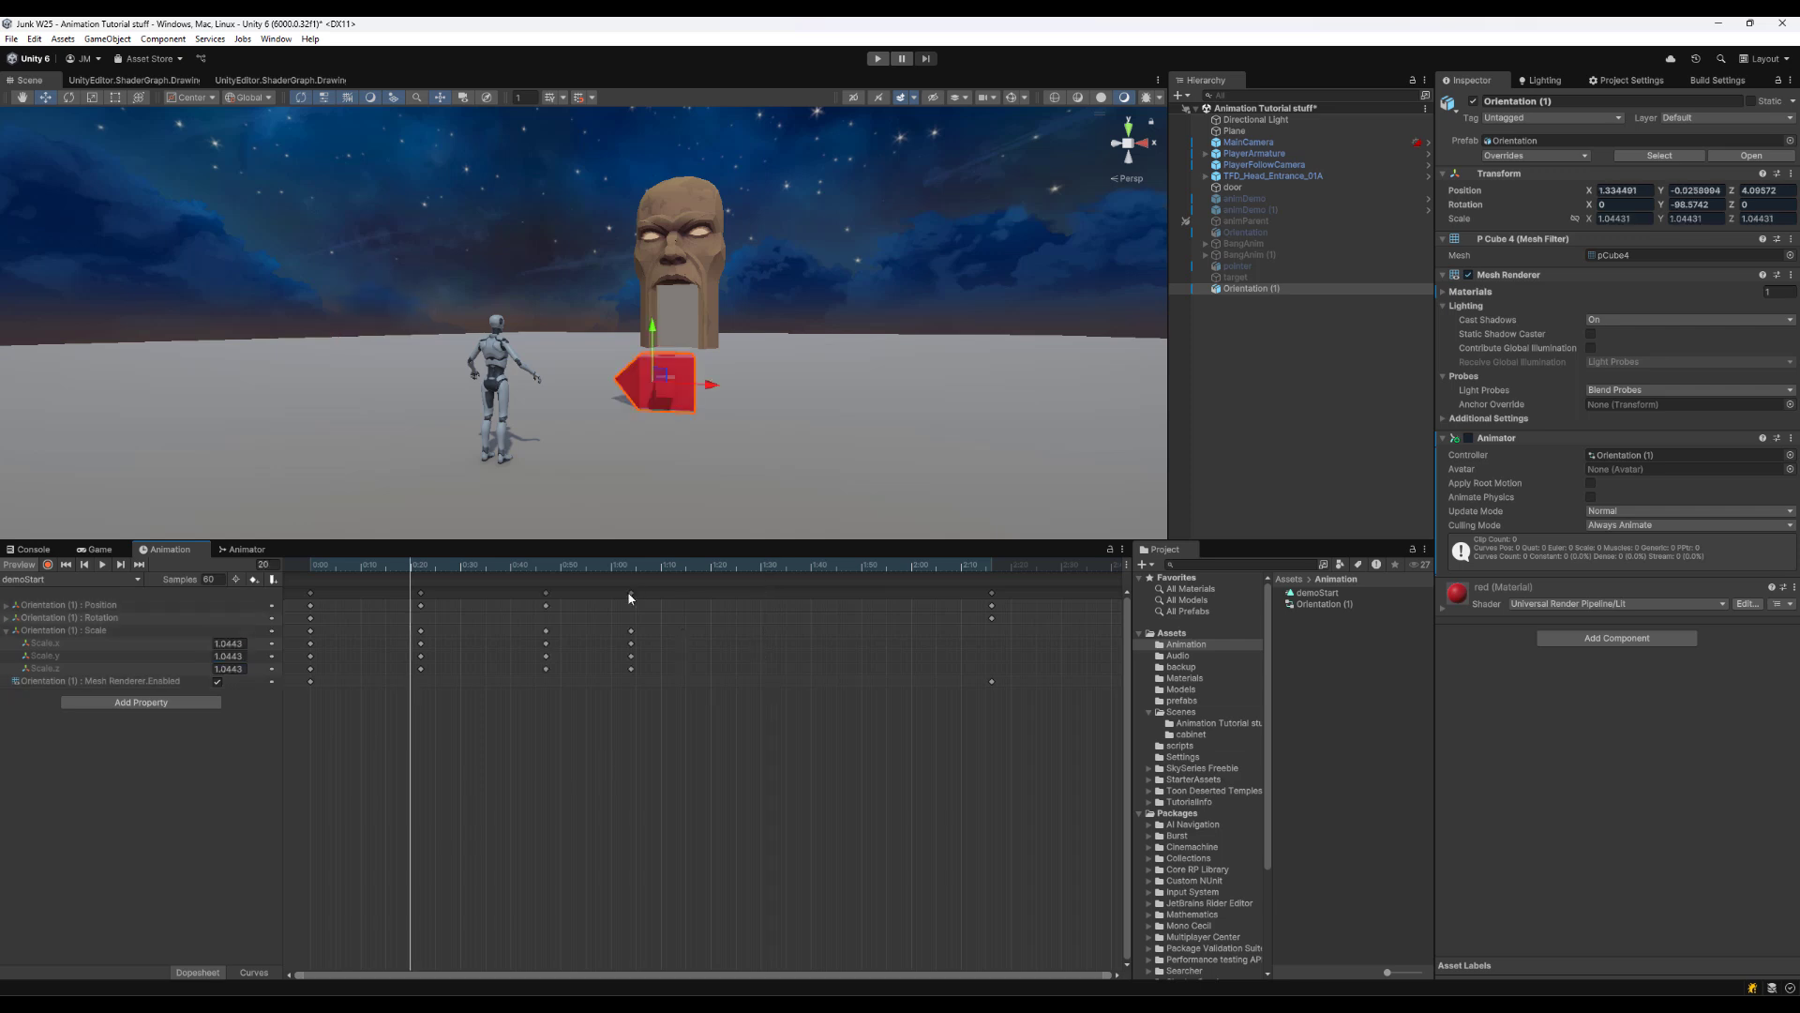
left_click(630, 594)
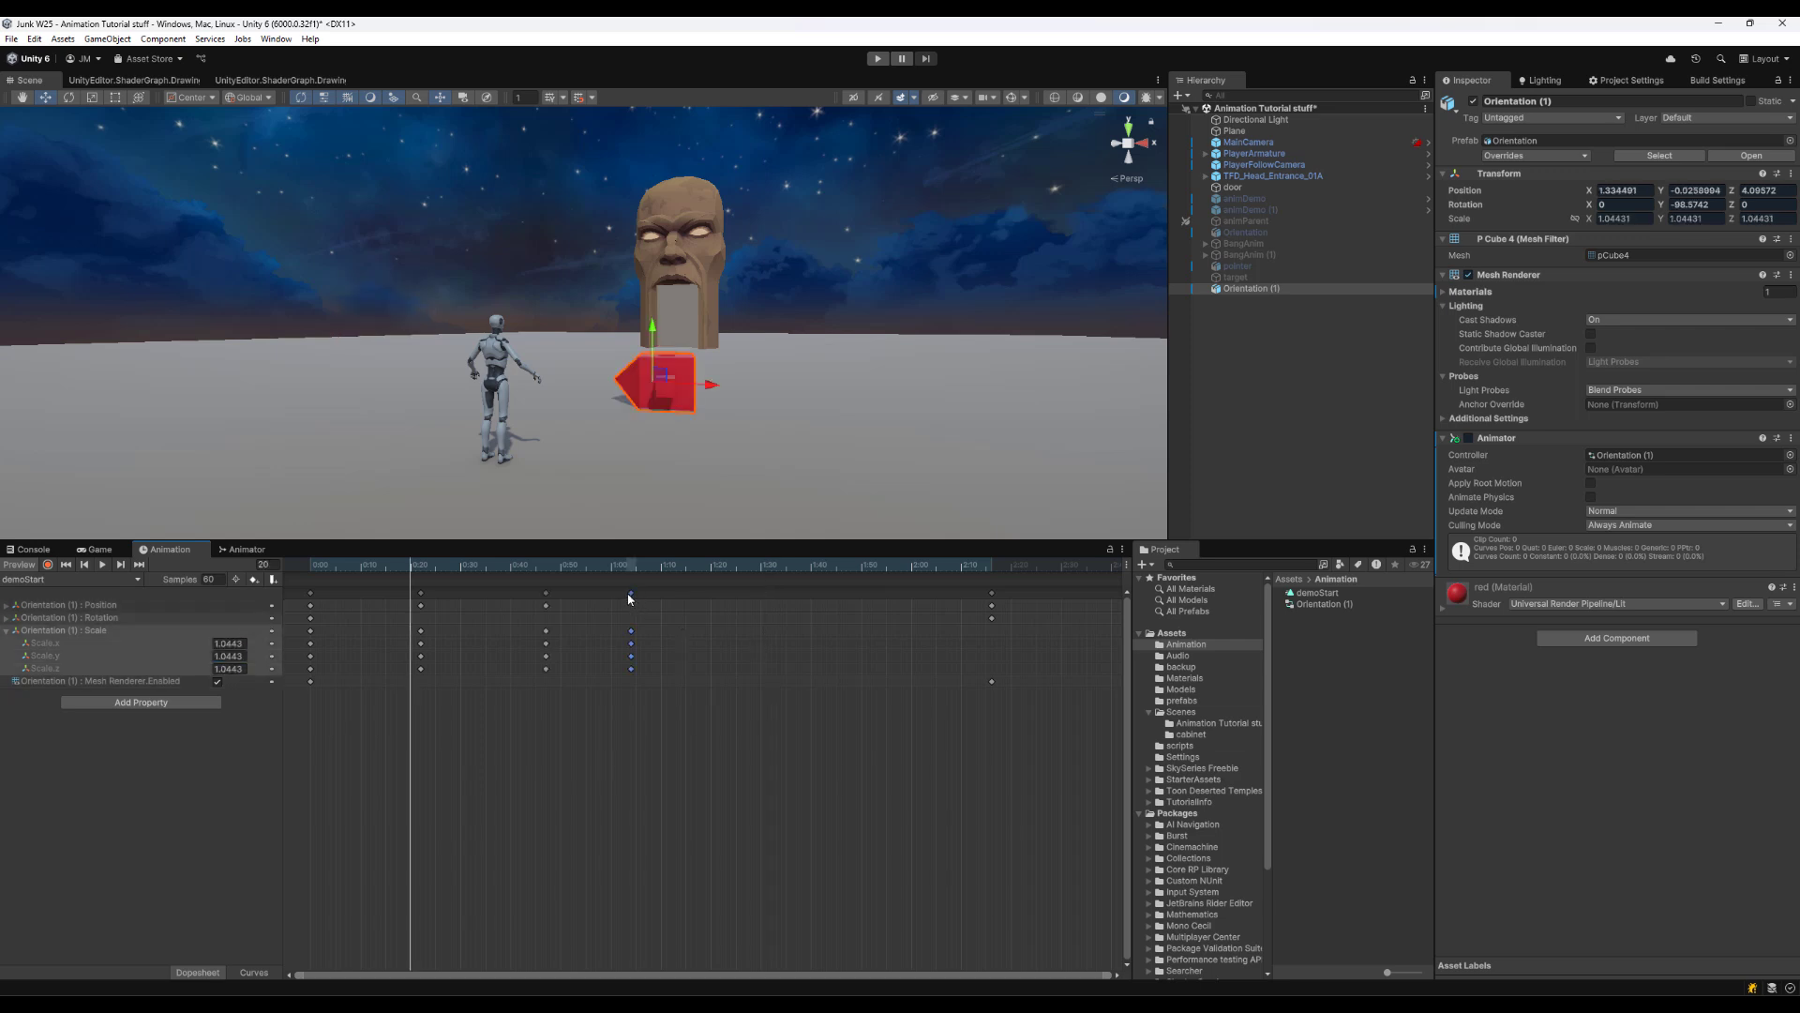
left_click_drag(649, 605, 803, 614)
left_click_drag(547, 656, 487, 656)
left_click_drag(411, 568, 381, 569)
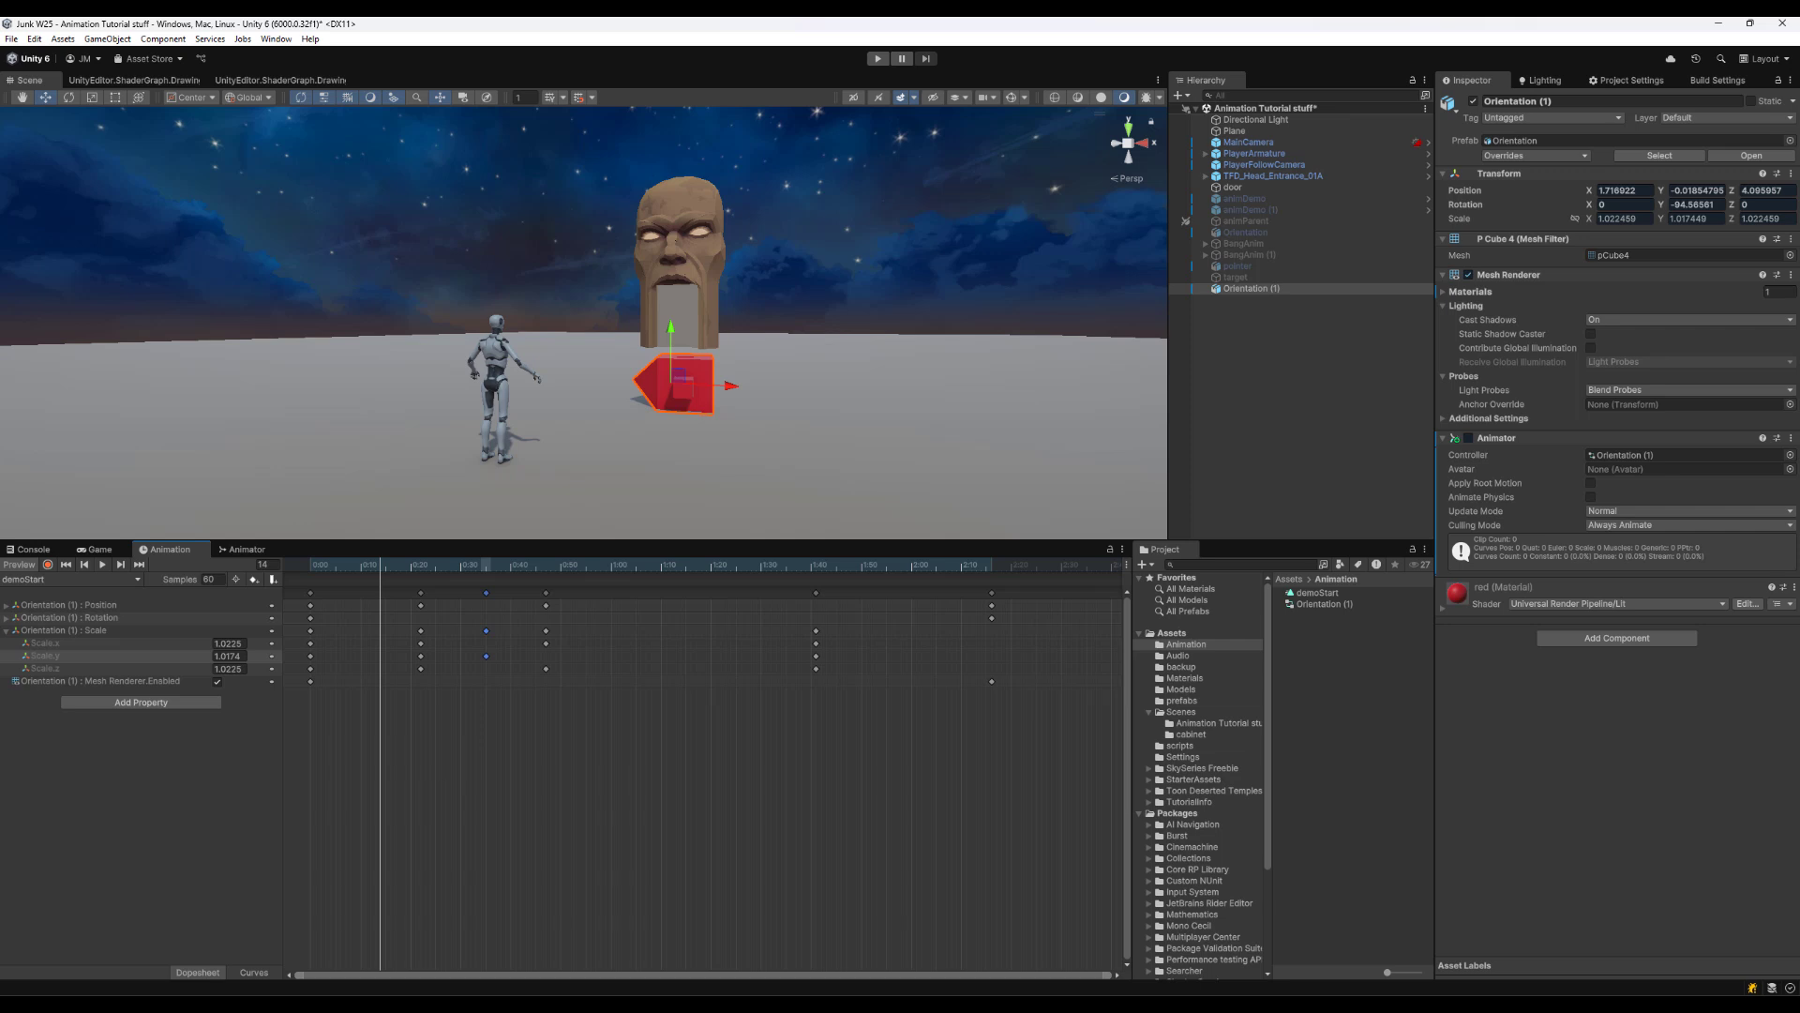
Delete every keyframe after frame 0 and paste a copy of the frame 0 keyframes at frame 140
left_click_drag(1043, 816, 384, 568)
key("Delete")
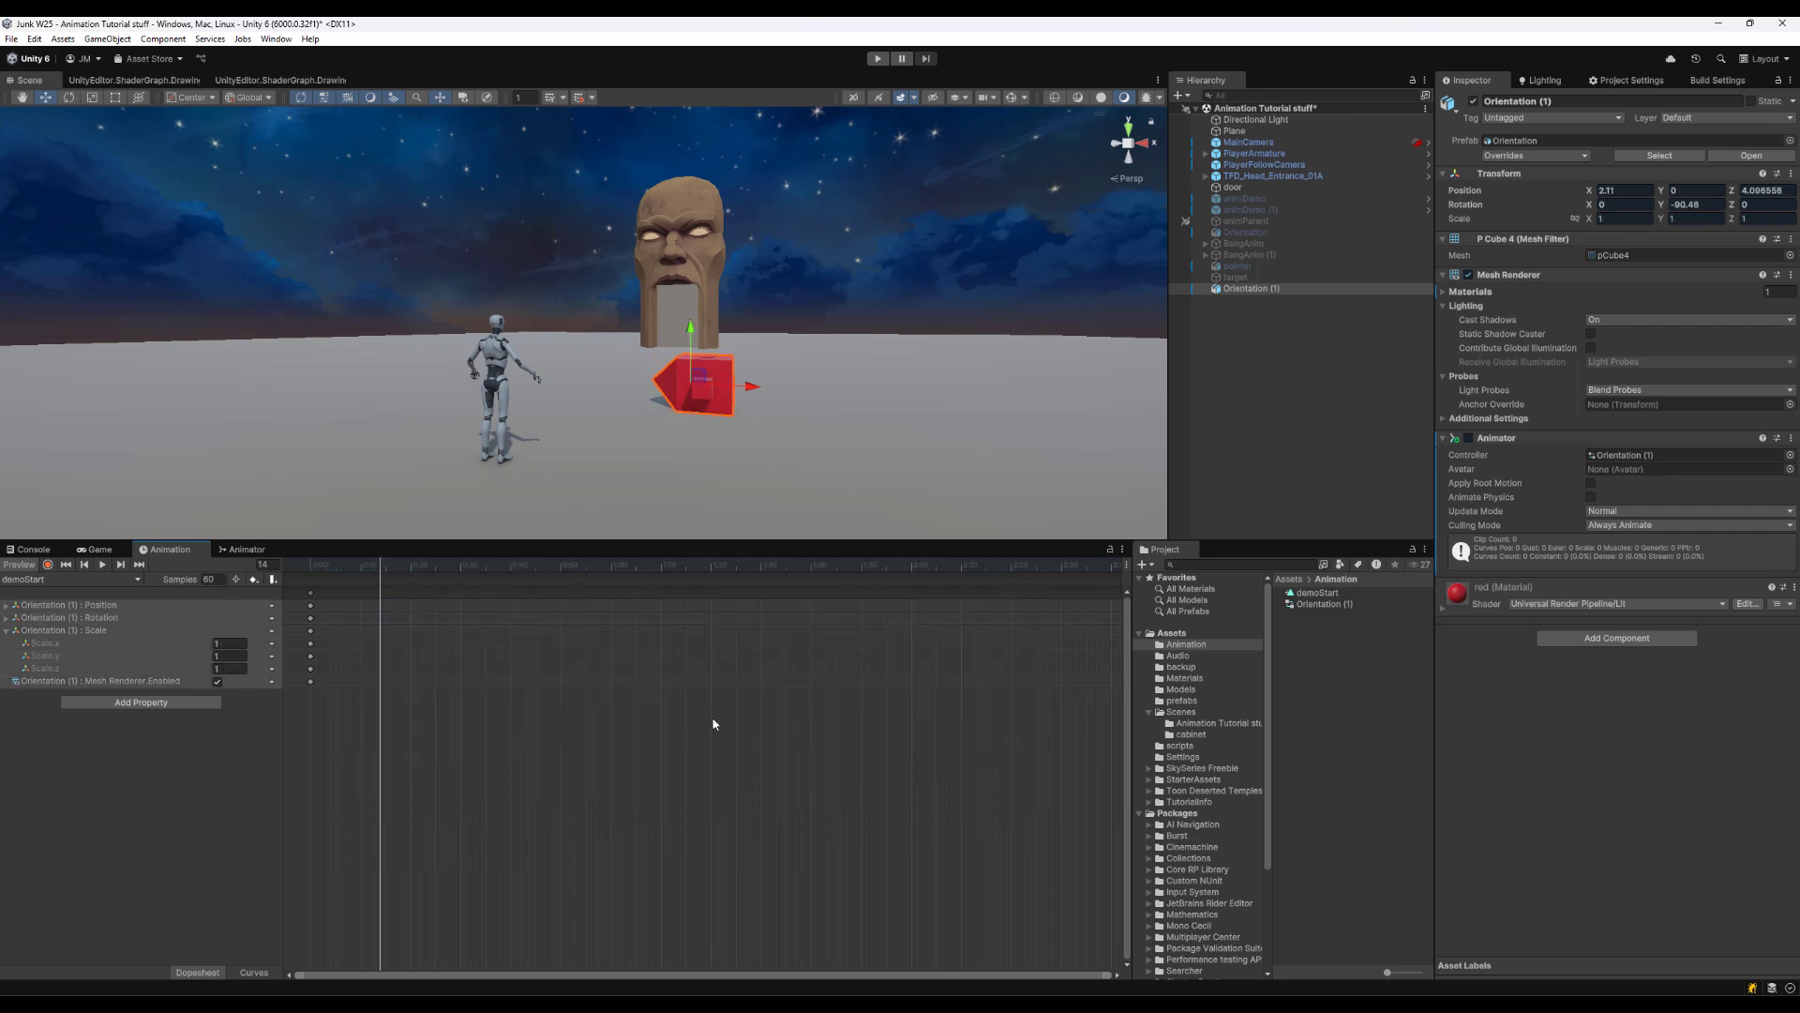
left_click_drag(347, 745, 319, 589)
left_click(1011, 566)
key("ctrl+v")
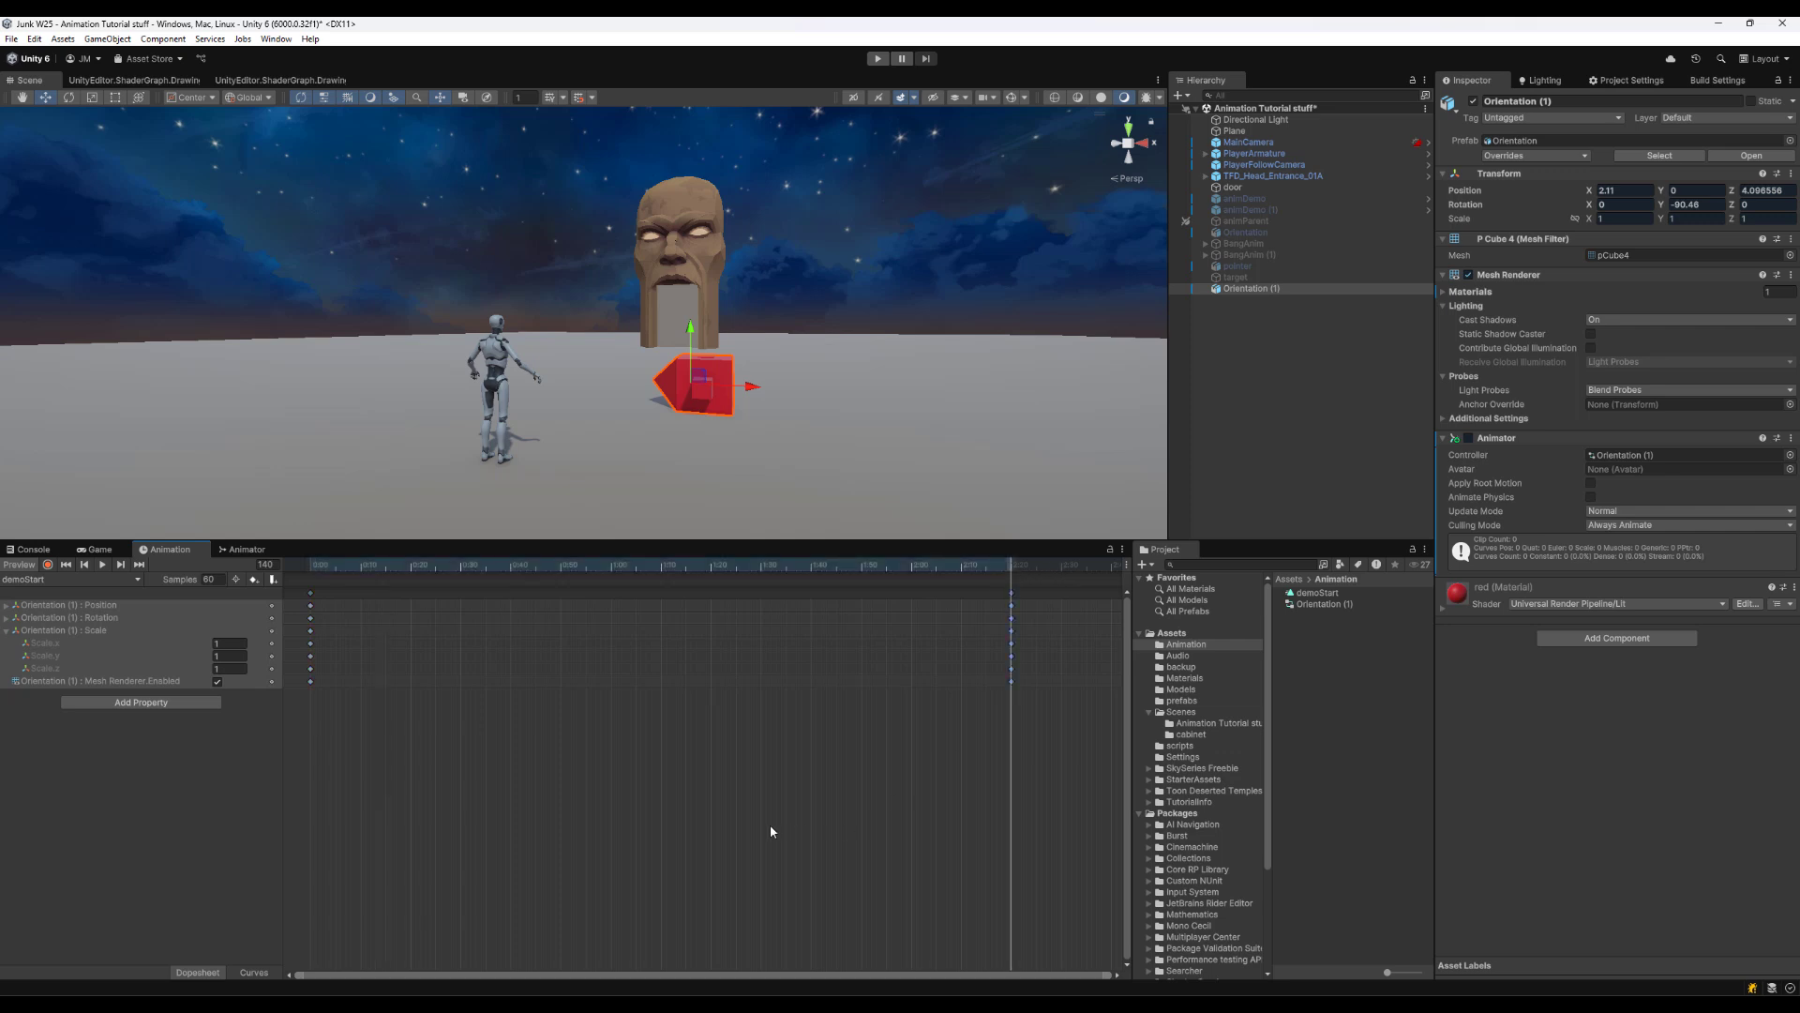
Paste the starting keyframes at frame 140 again so the clip ends in its starting pose
left_click_drag(1014, 565, 369, 599)
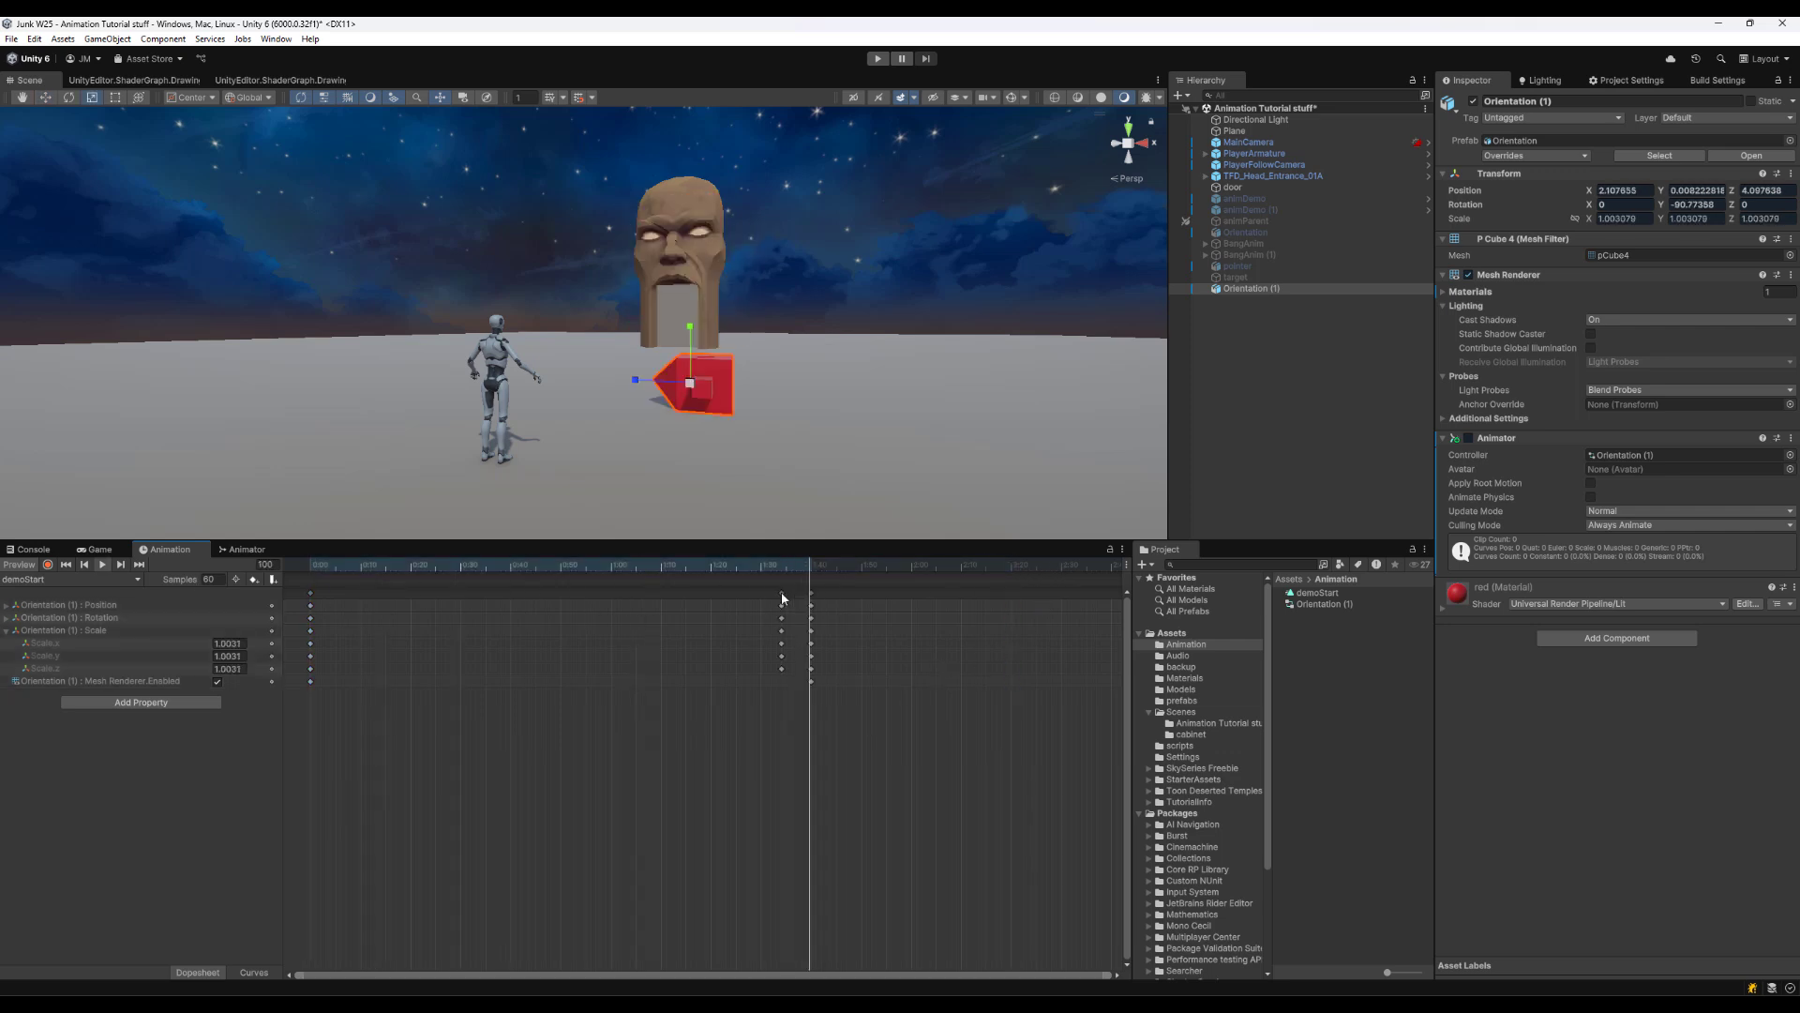
left_click_drag(784, 593, 346, 612)
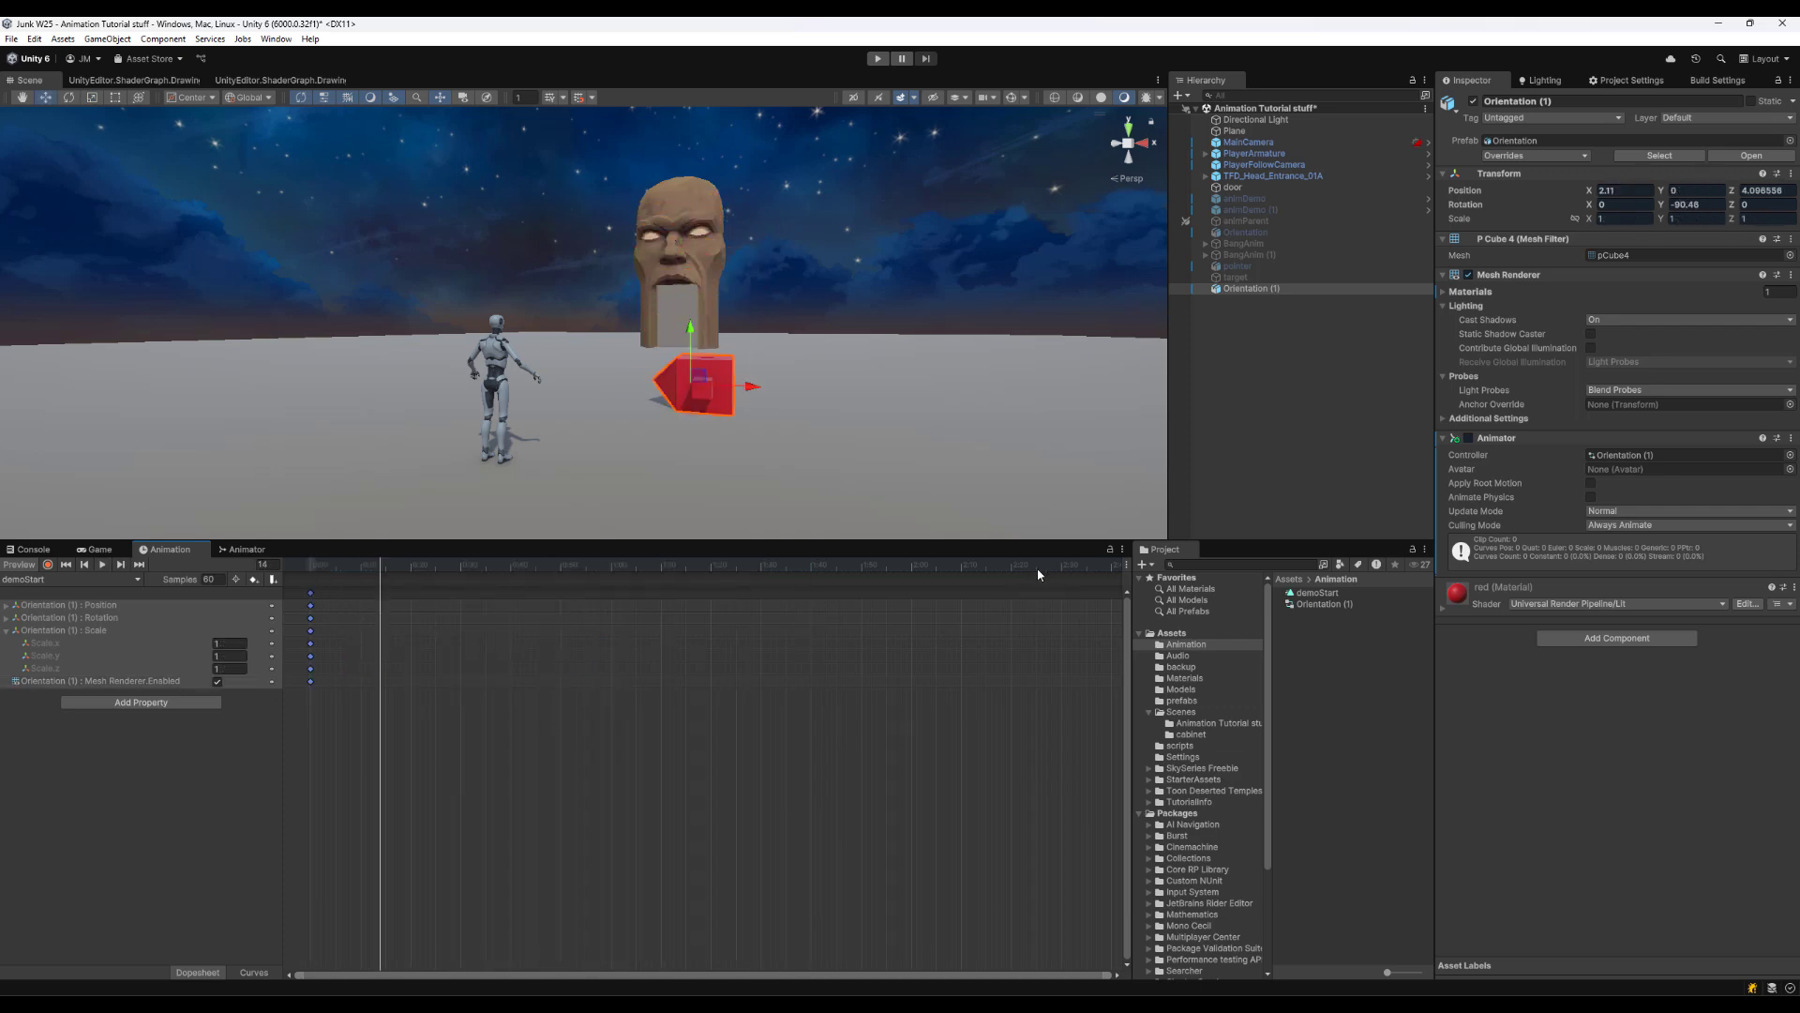
left_click(1011, 566)
key("ctrl+v")
Record a mid-clip pose at about frame 66 with Y about 2.27, Y rotation about -177 and scale about 1.85, and play it
left_click(641, 566)
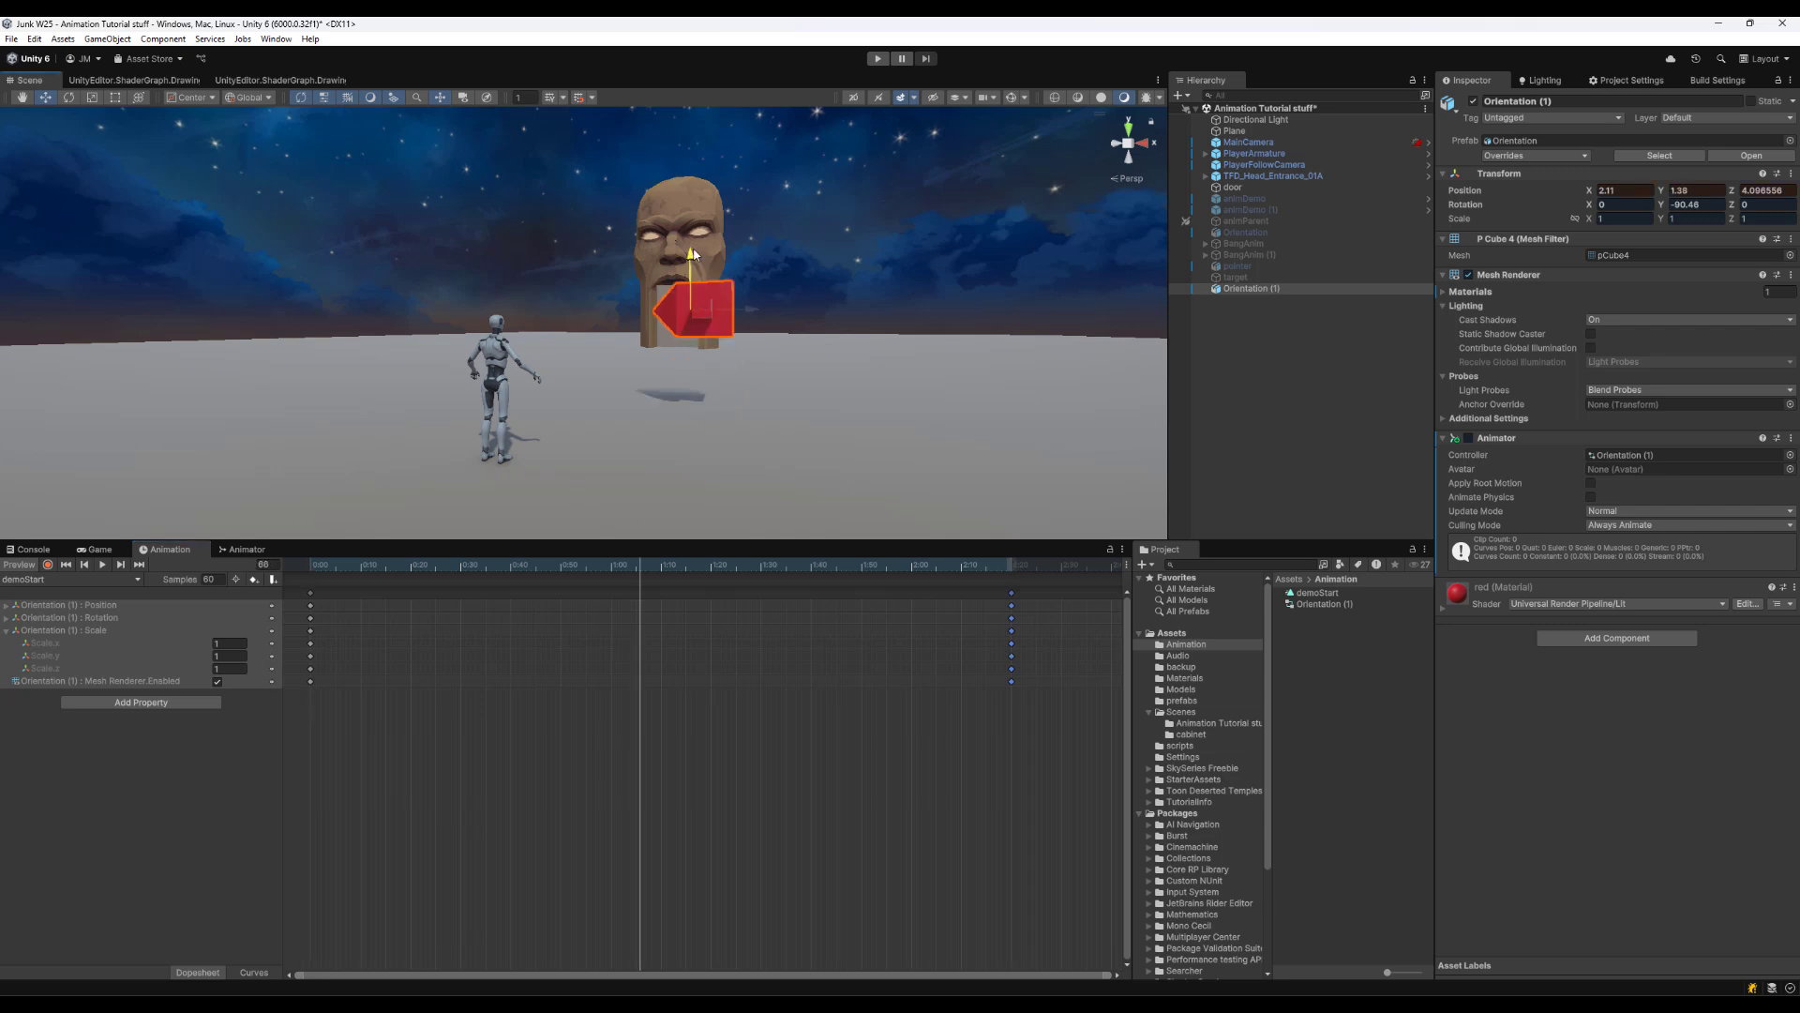
key("e")
left_click(48, 564)
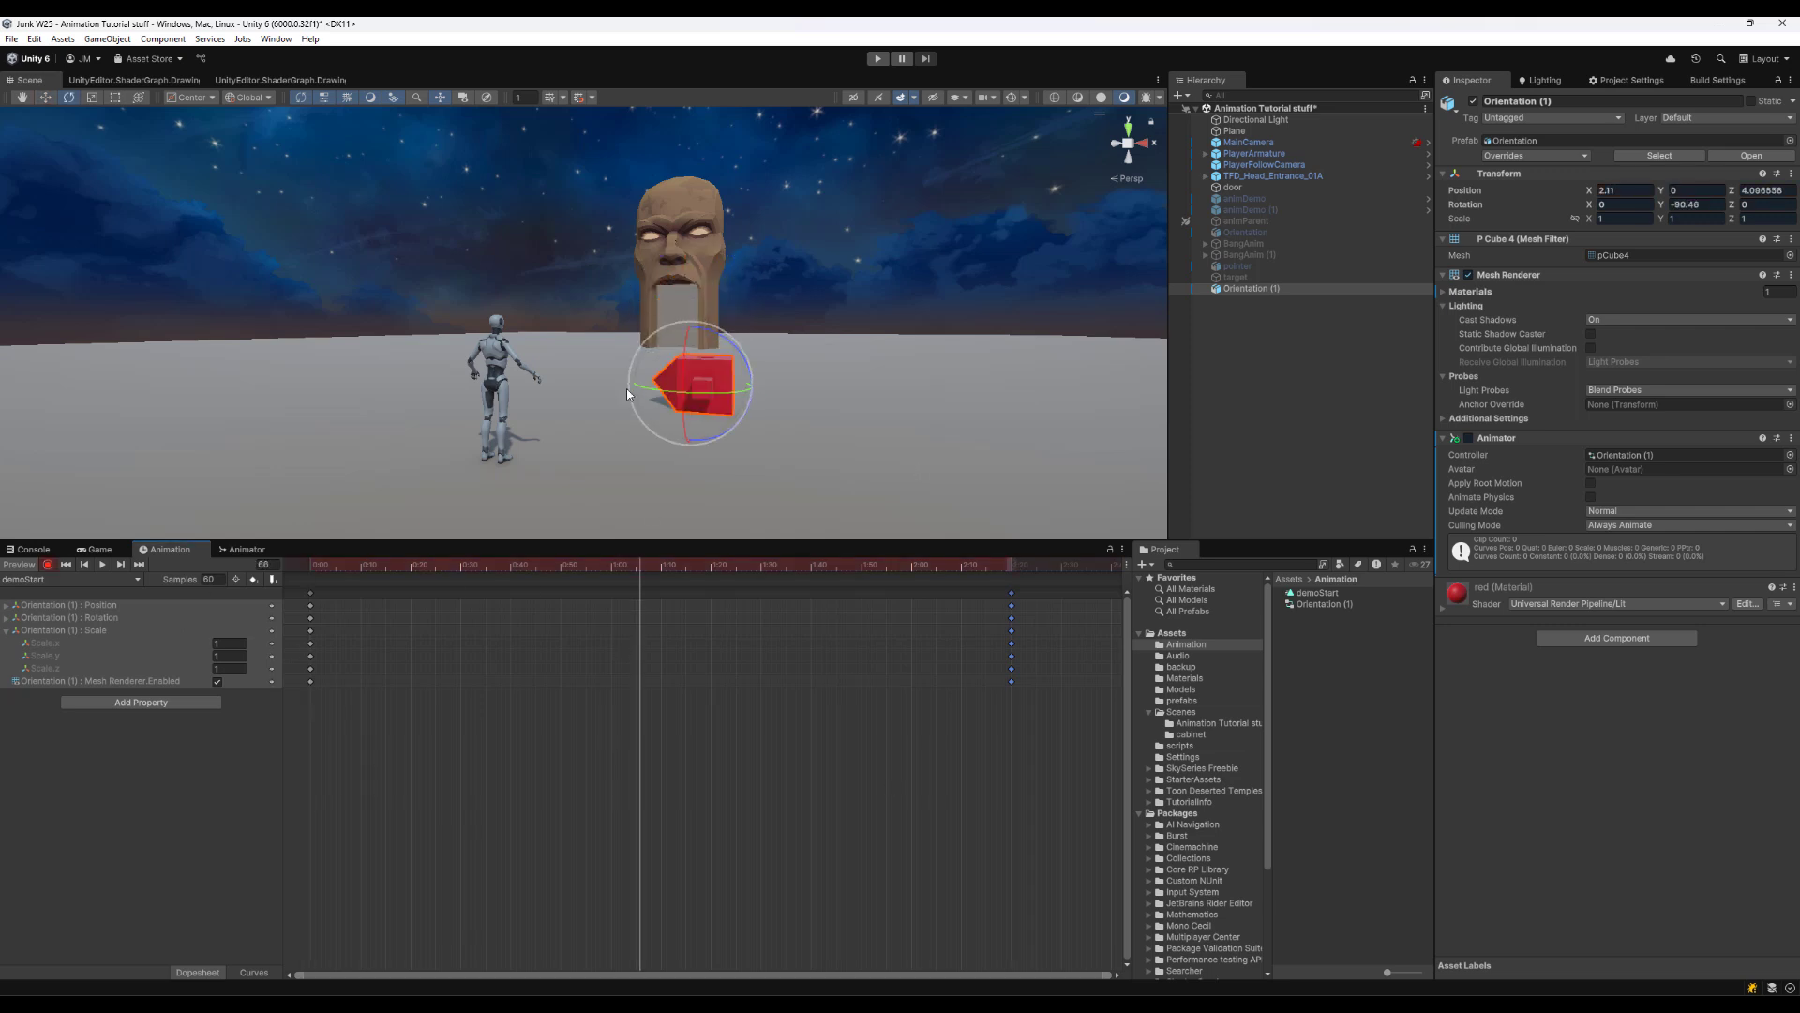
left_click_drag(627, 388, 690, 251)
key("w")
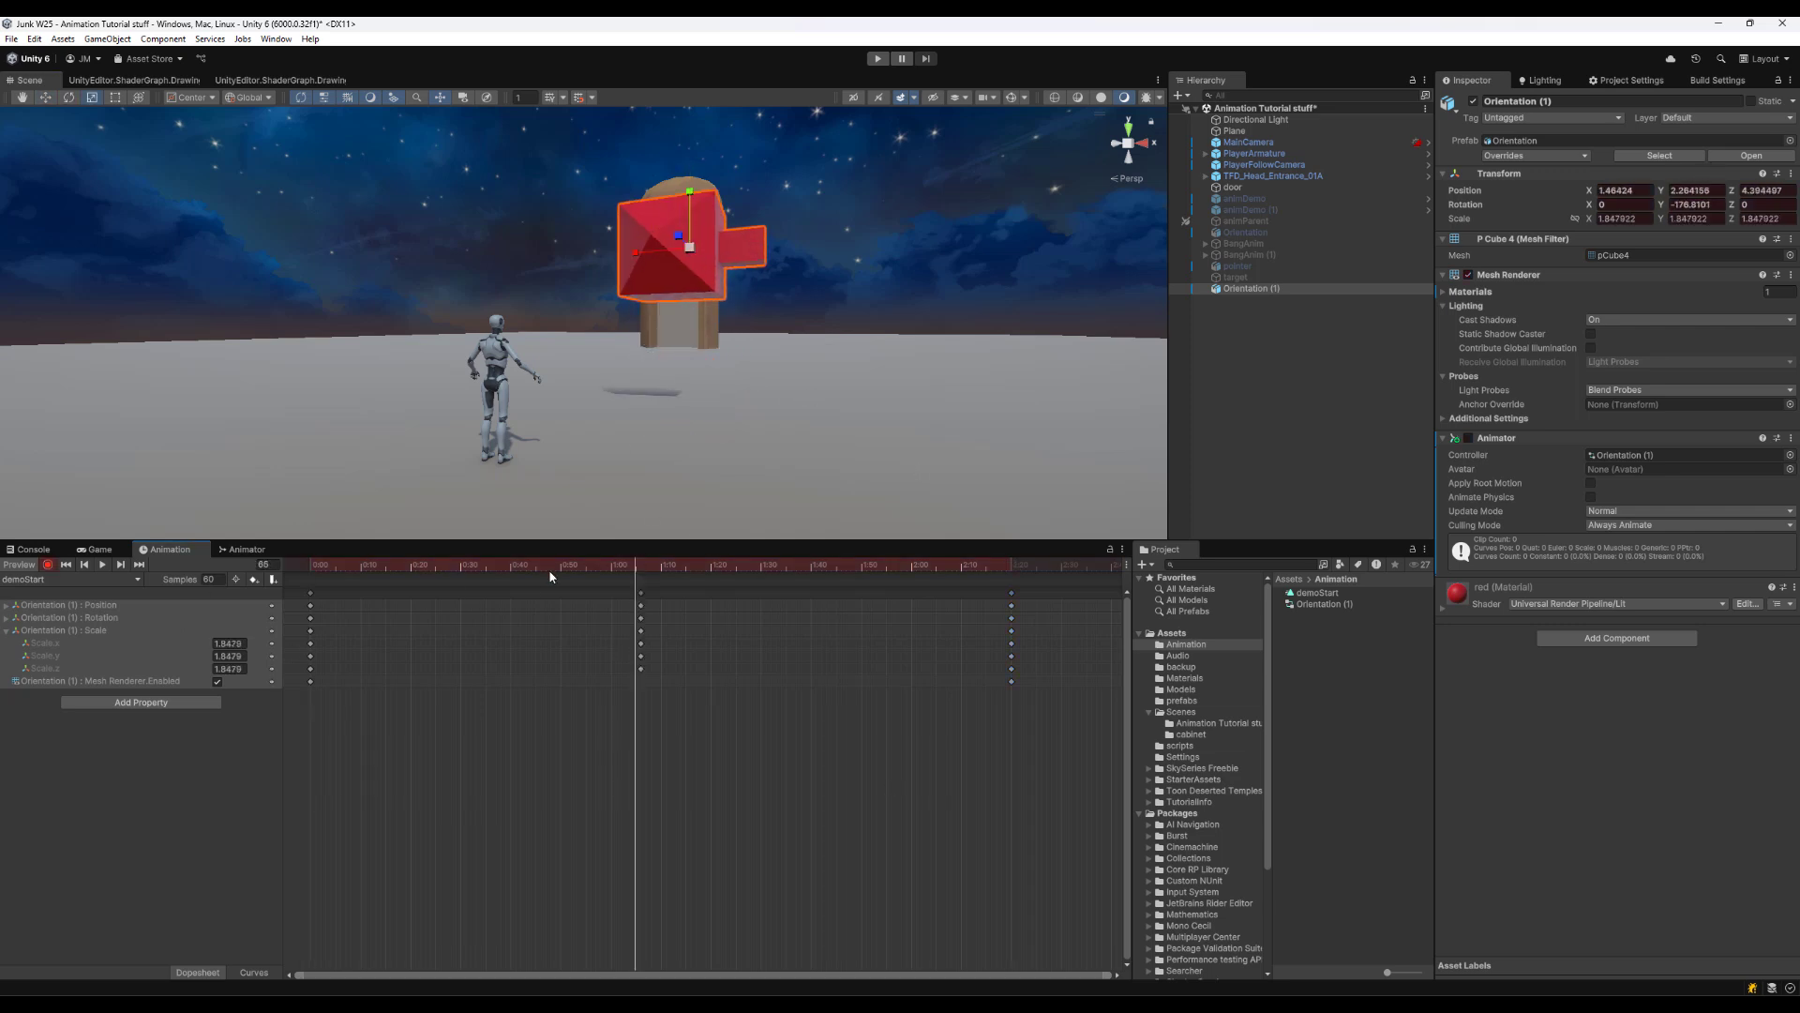
left_click(102, 564)
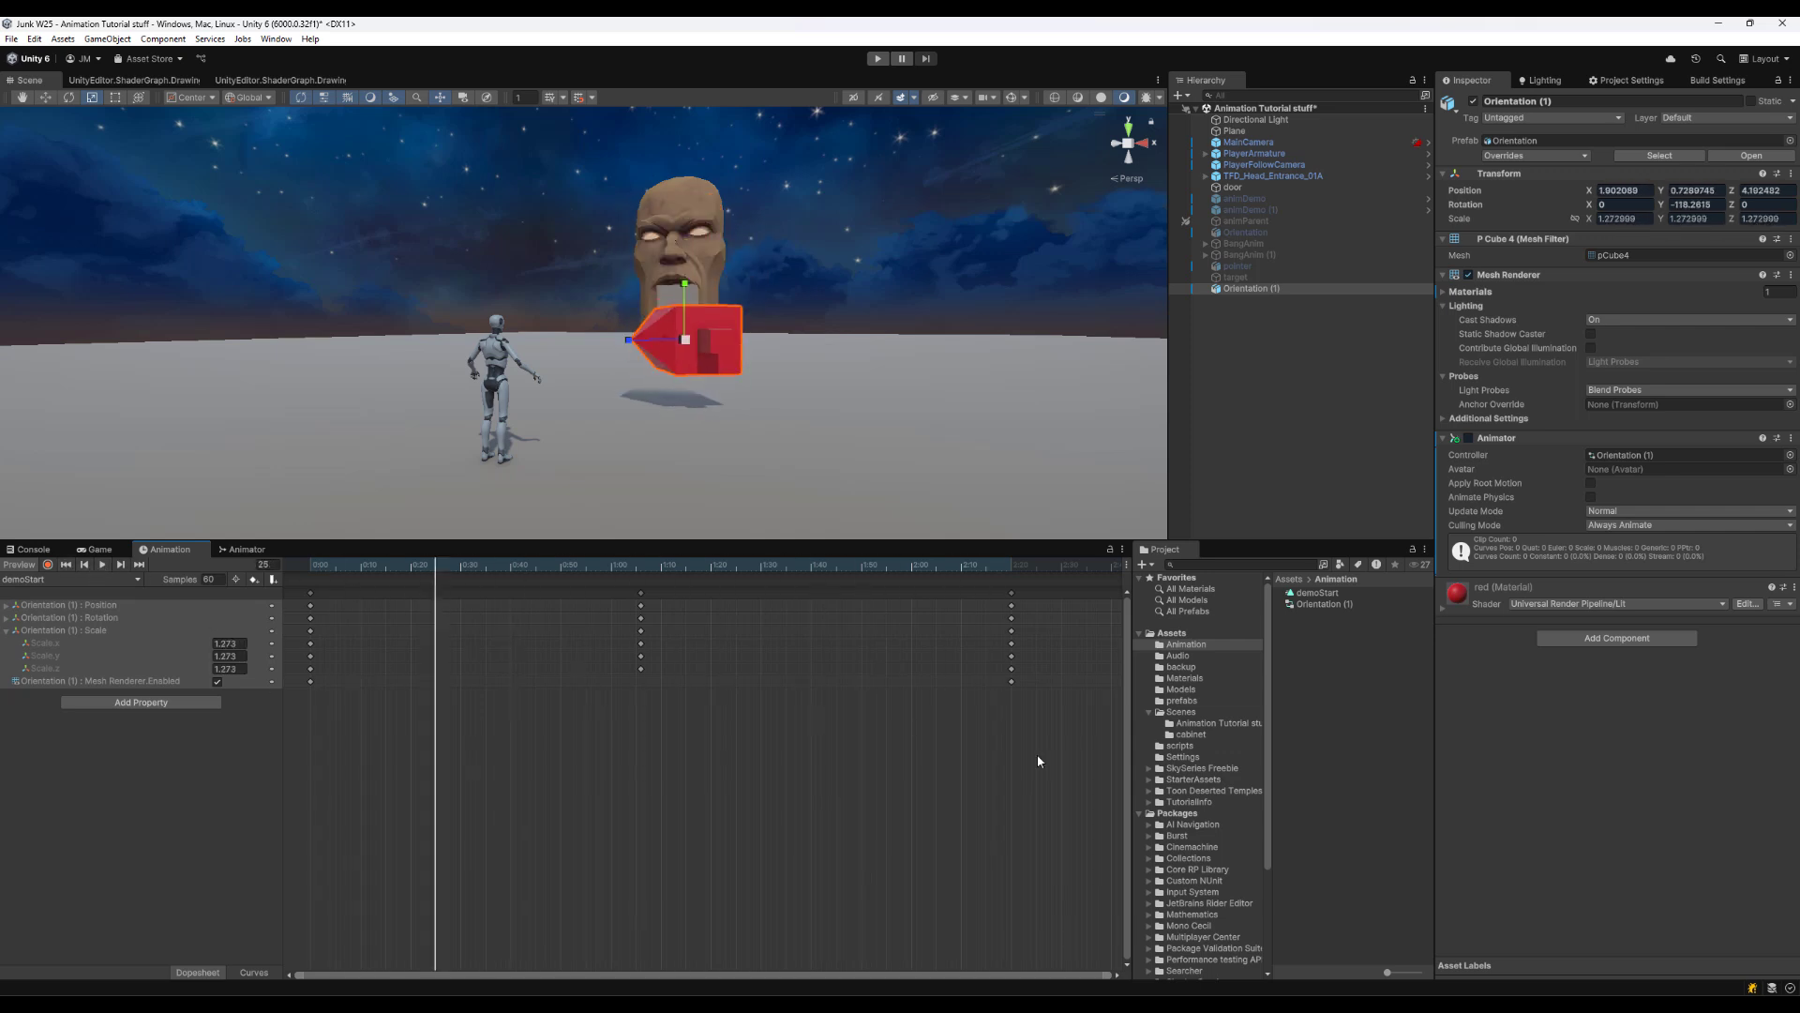
Shorten the clip by moving the middle keyframes to frame 40 and the end keyframes to frame 100, and replay it
left_click_drag(1033, 829, 510, 593)
left_click(779, 764)
left_click(102, 564)
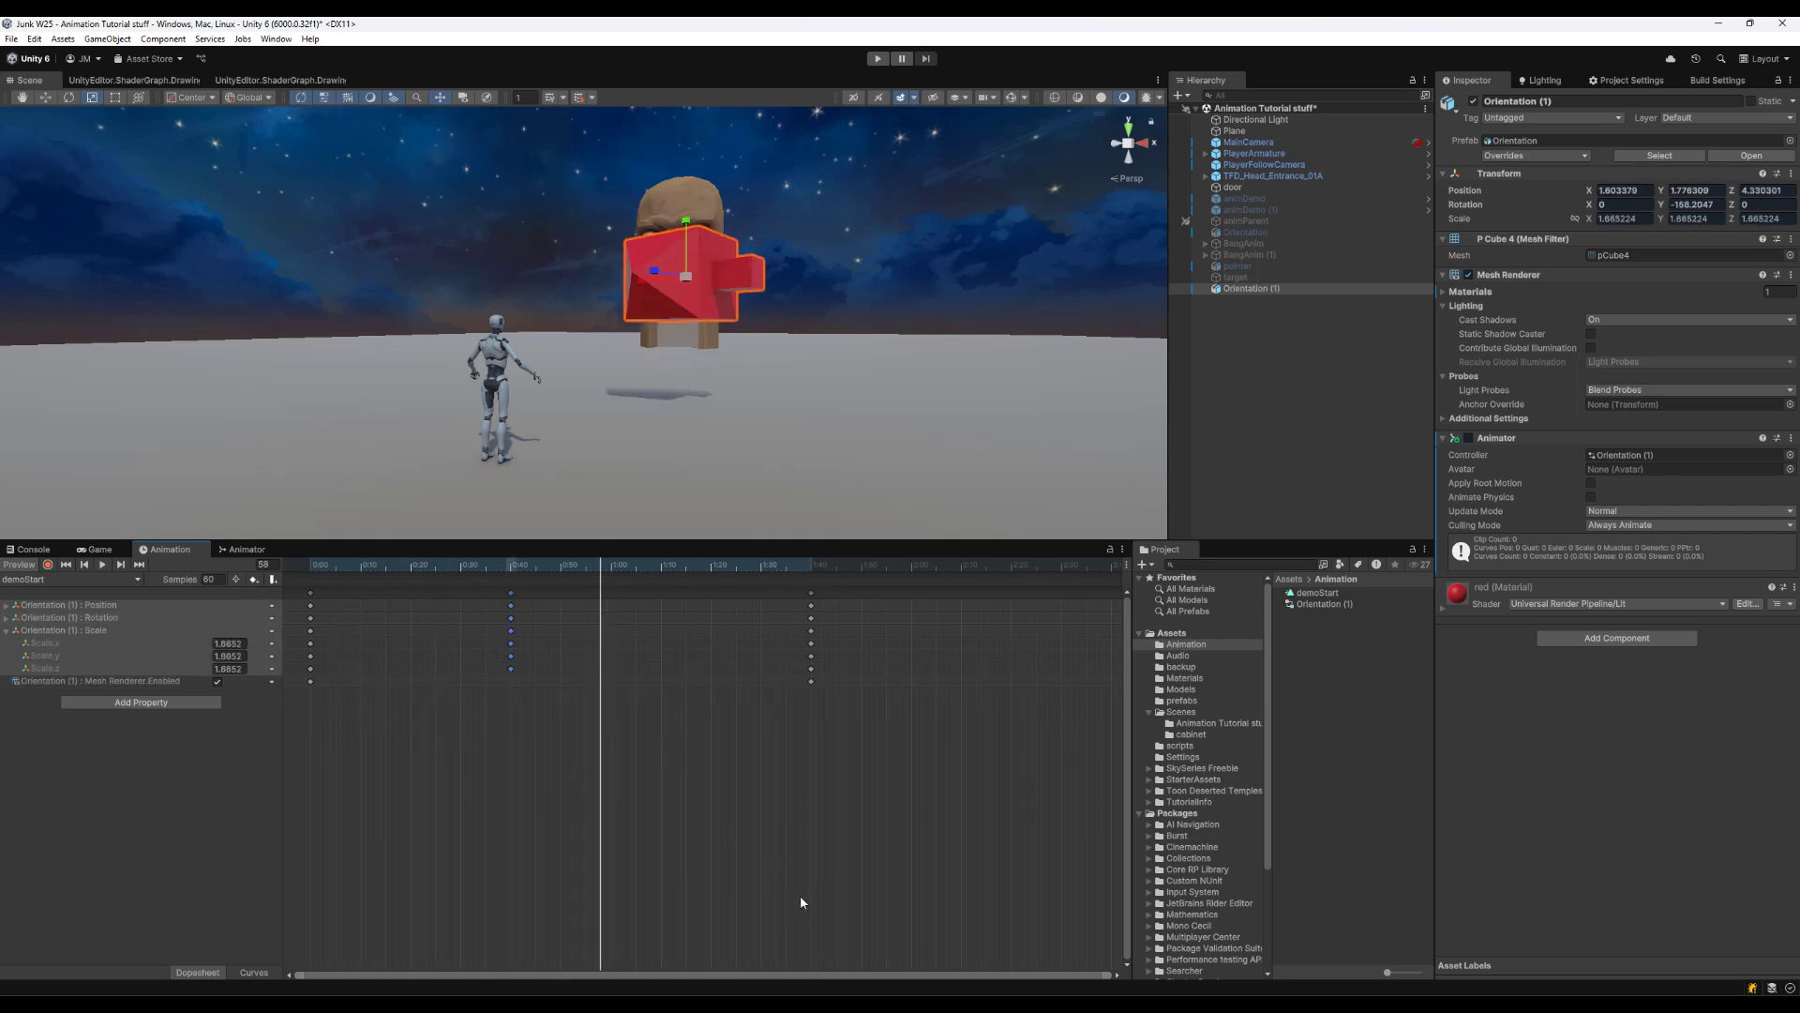
Paste a copy of the frame 40 keyframes at frame 58 to hold the pose, and play the clip from frame 0
key("ctrl+c")
key("ctrl+v")
left_click_drag(603, 566, 303, 601)
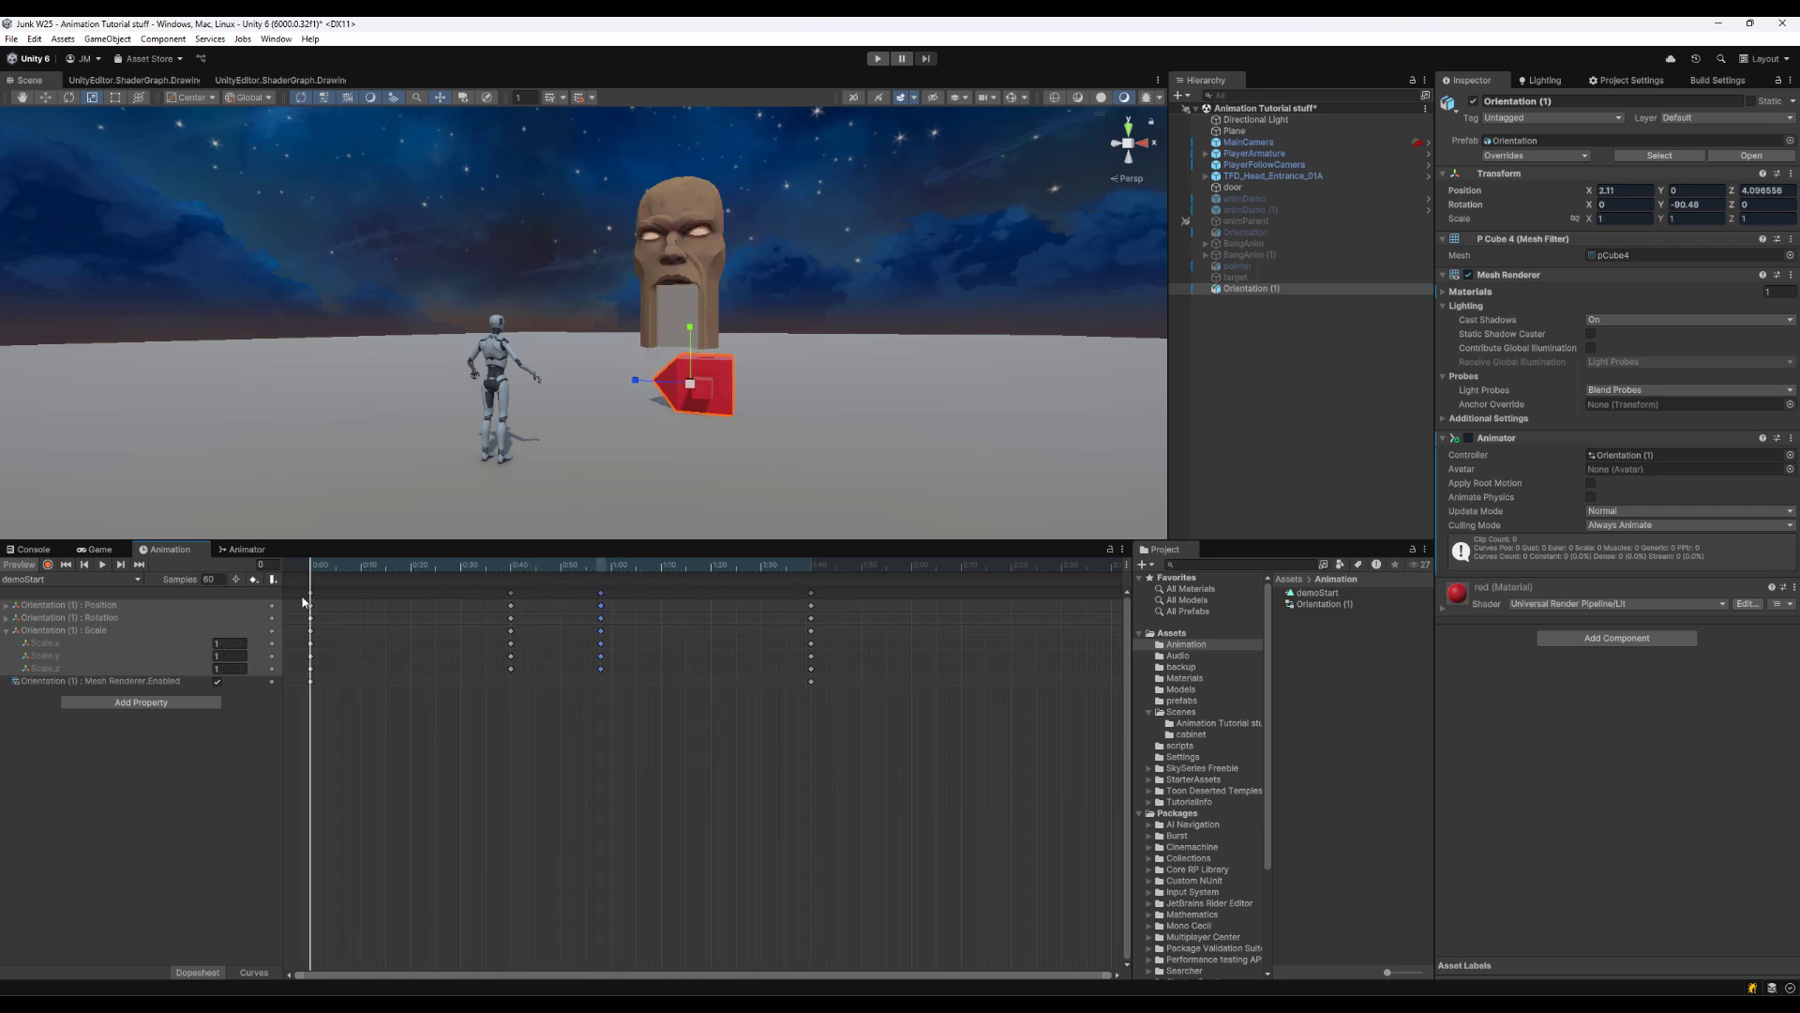
left_click(102, 564)
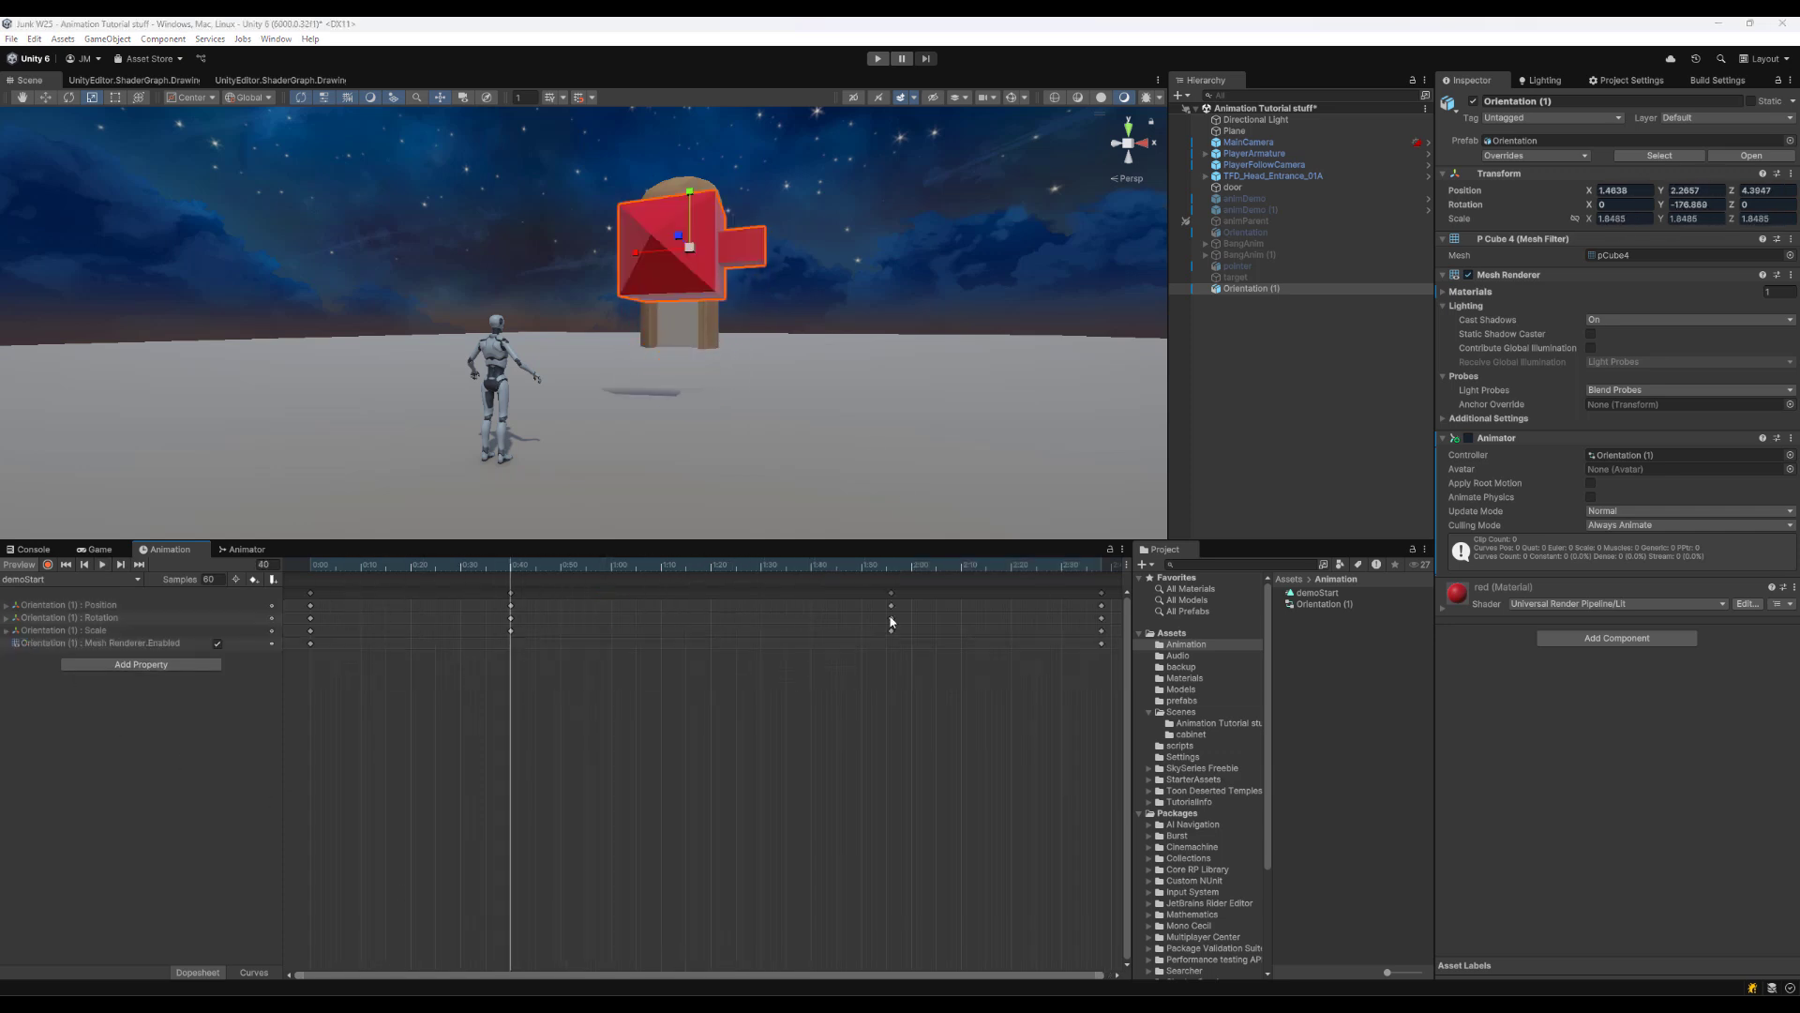
Return to frame 0 and step through the keyframes at frames 40 and 116
left_click_drag(511, 564, 299, 558)
left_click(120, 565)
left_click(120, 565)
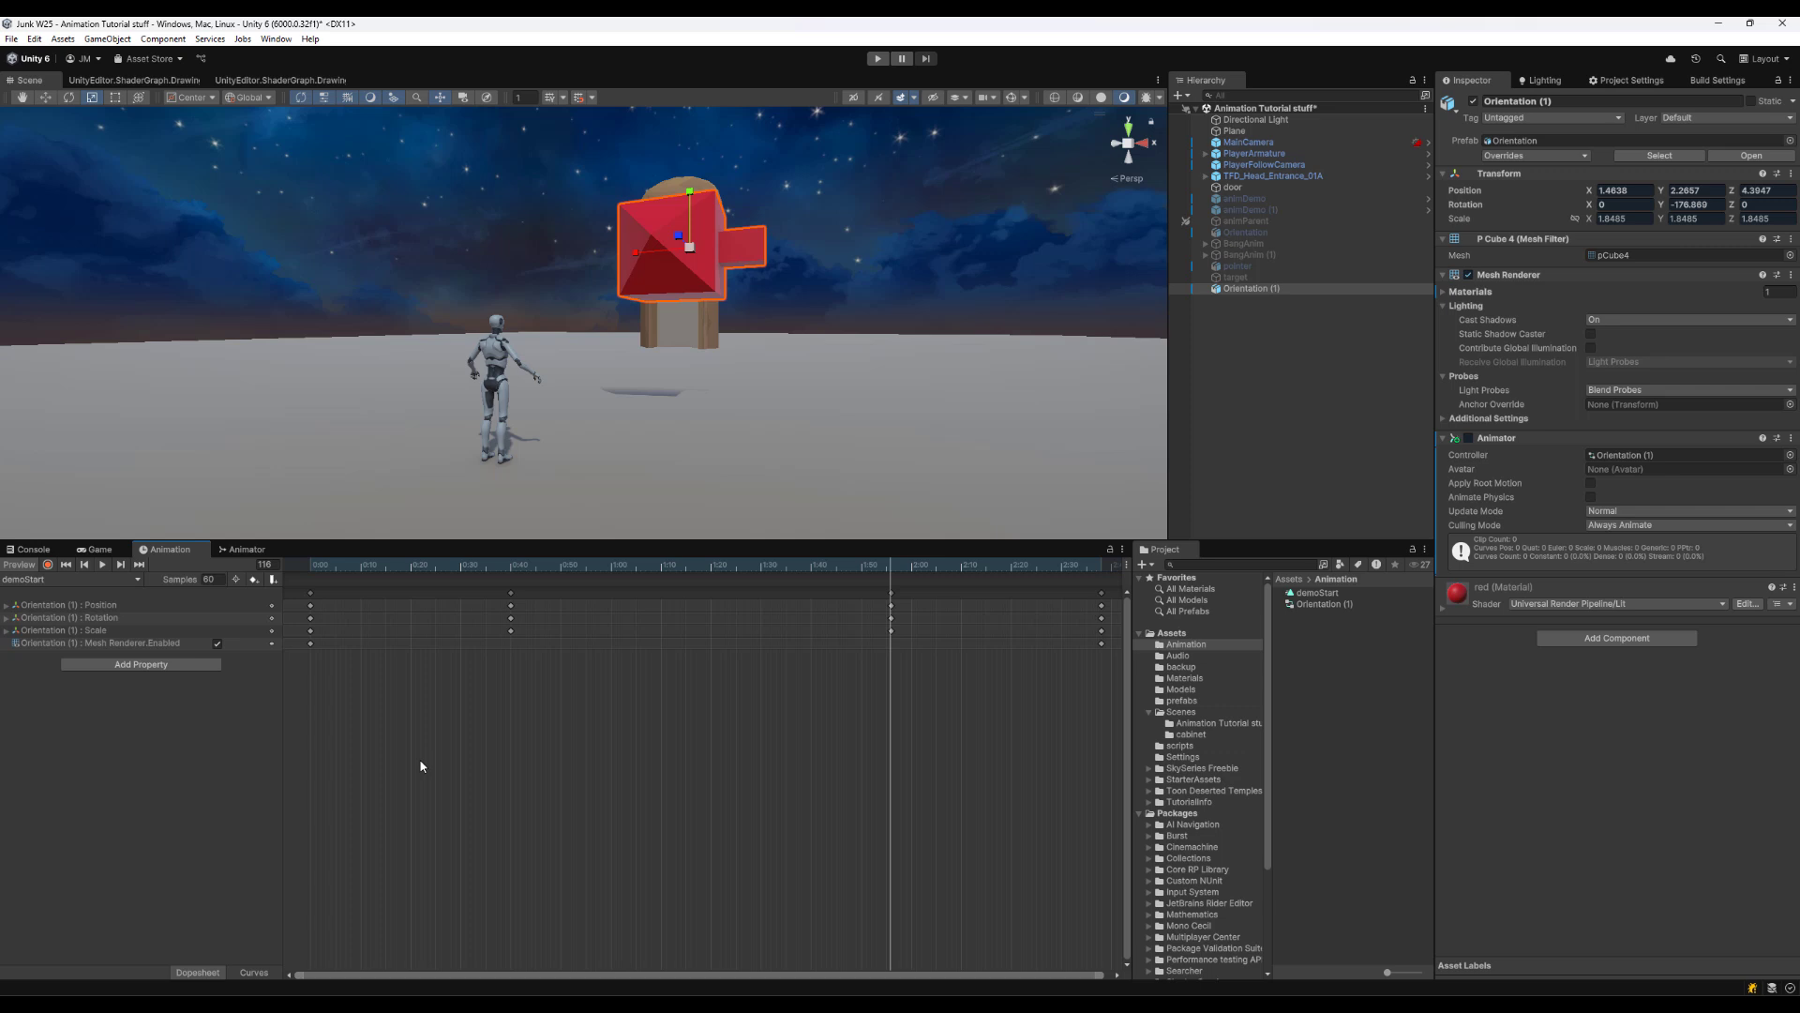
Enable keyframe recording and key the red material's Base Map colour as red at about frame 47
left_click(47, 565)
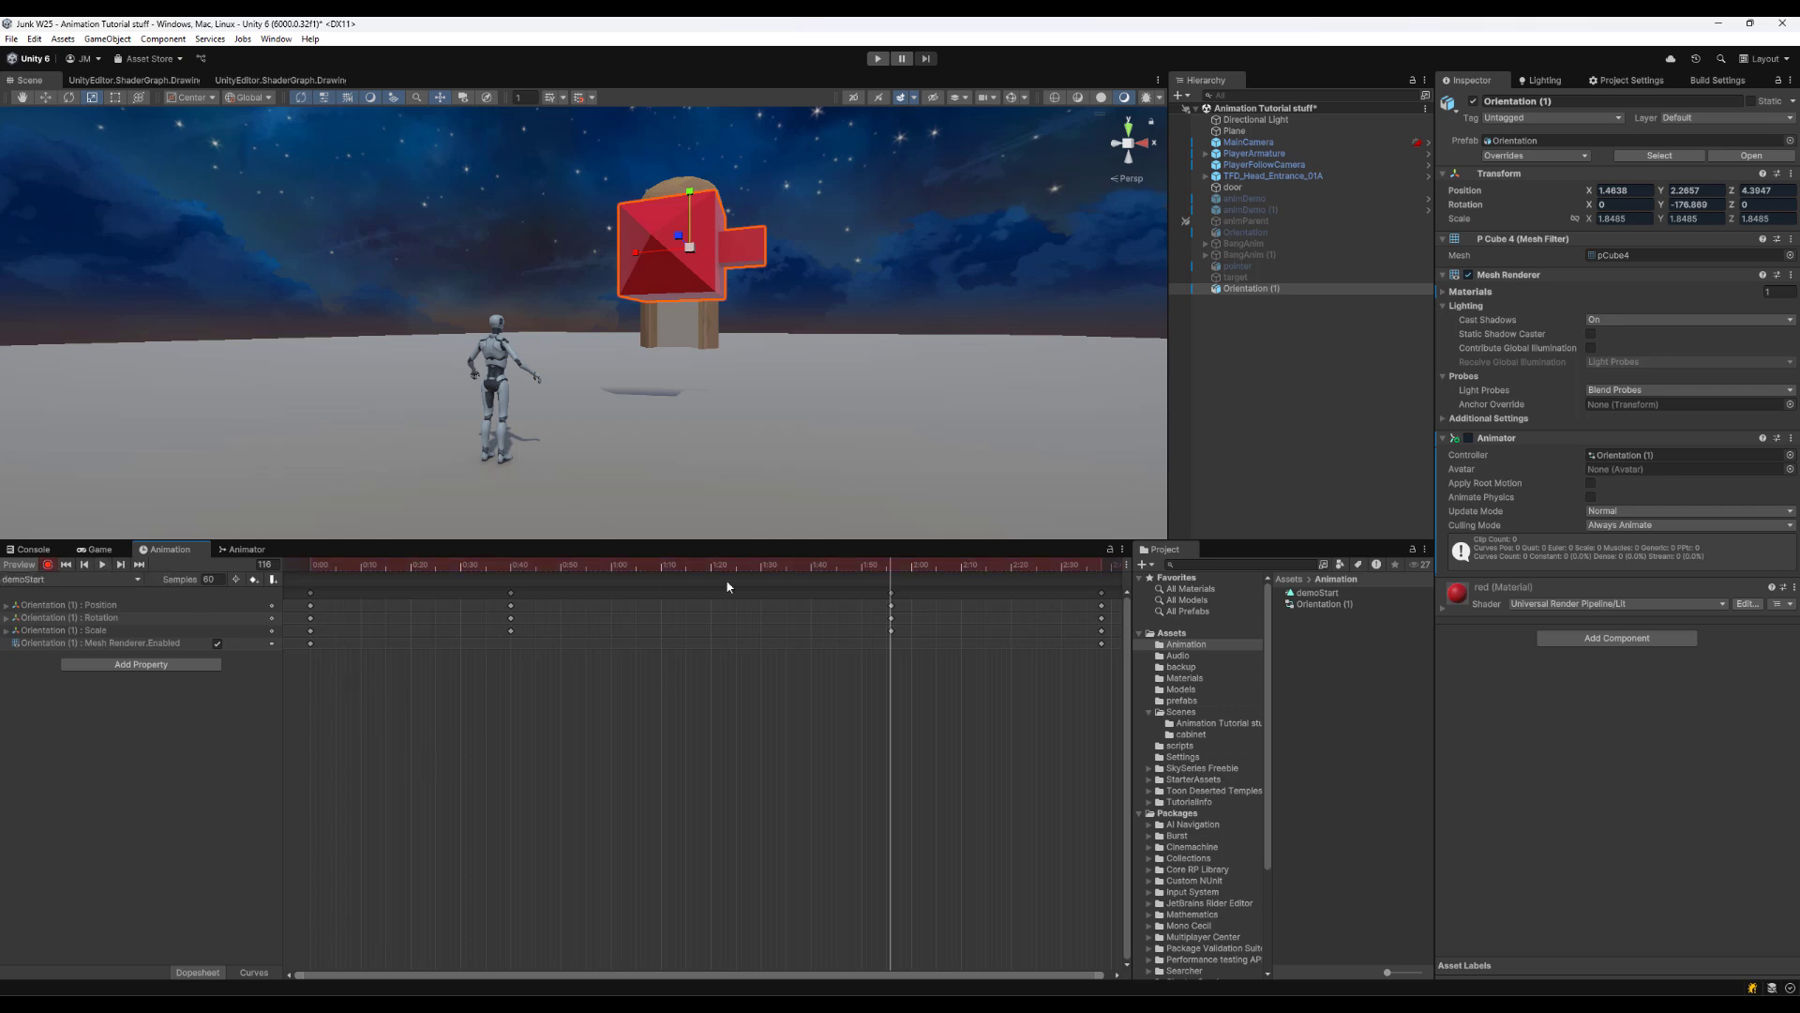
left_click_drag(818, 564, 546, 583)
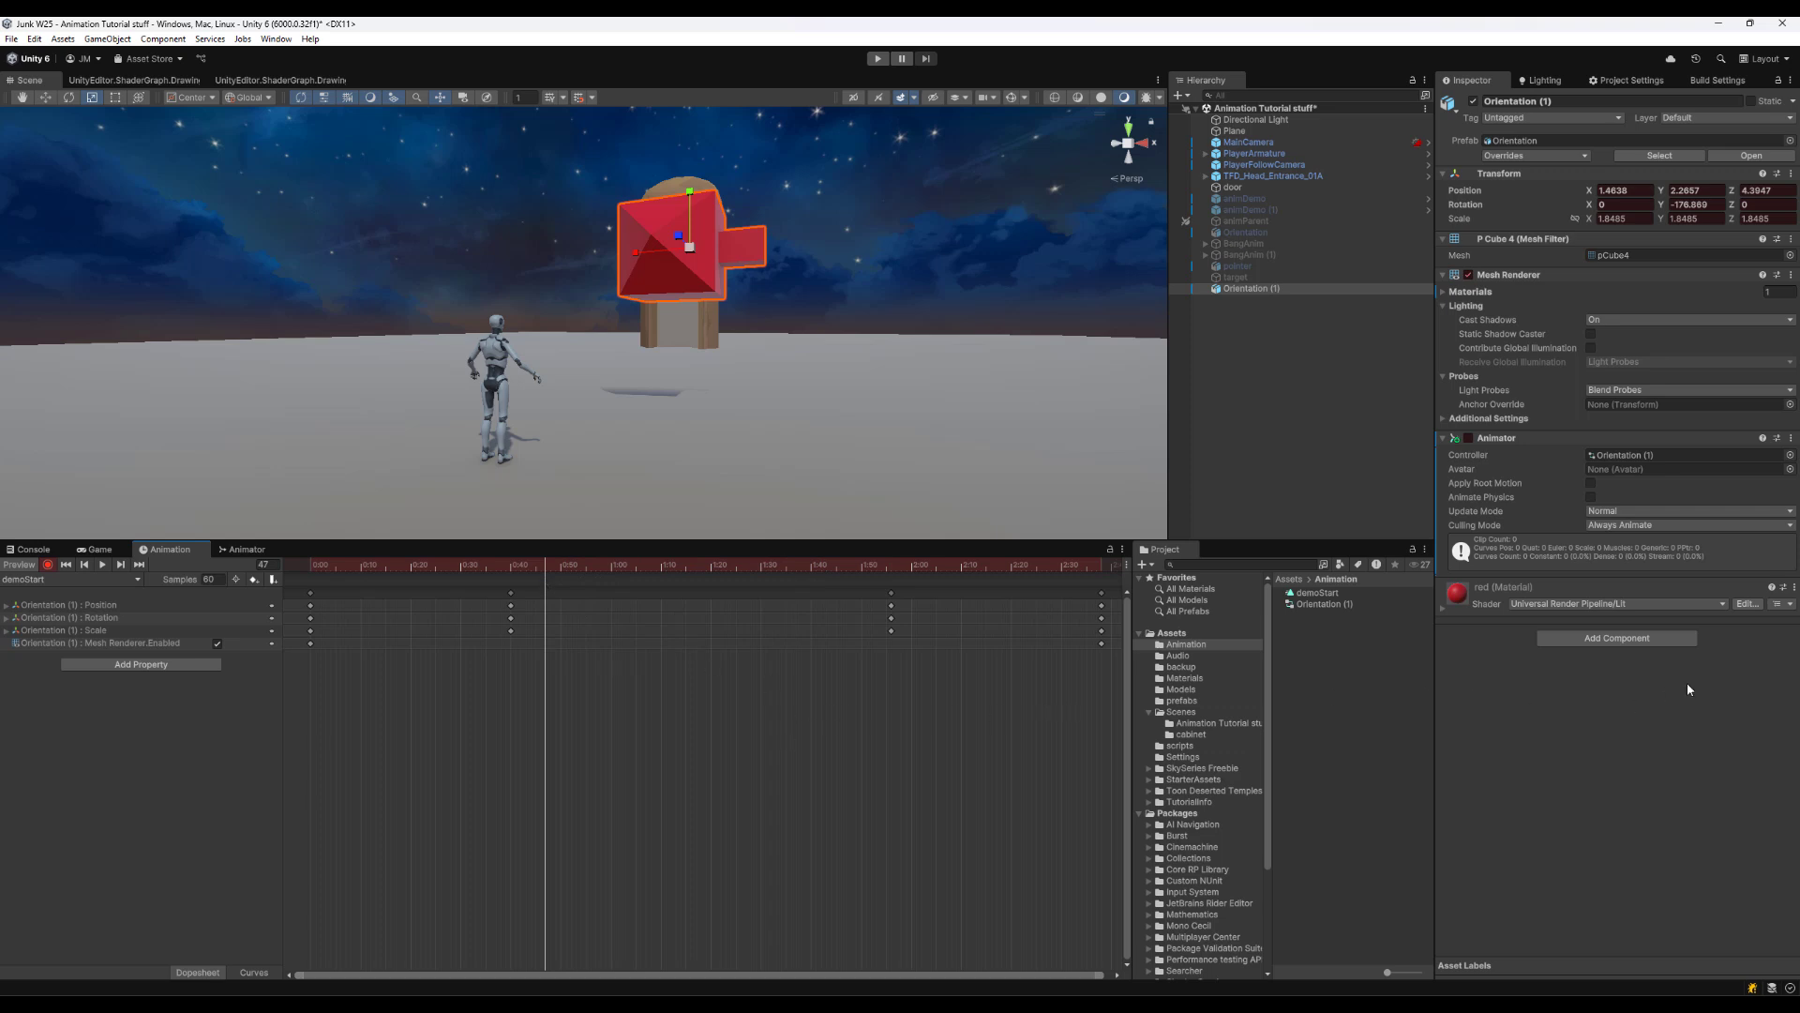
left_click(1442, 605)
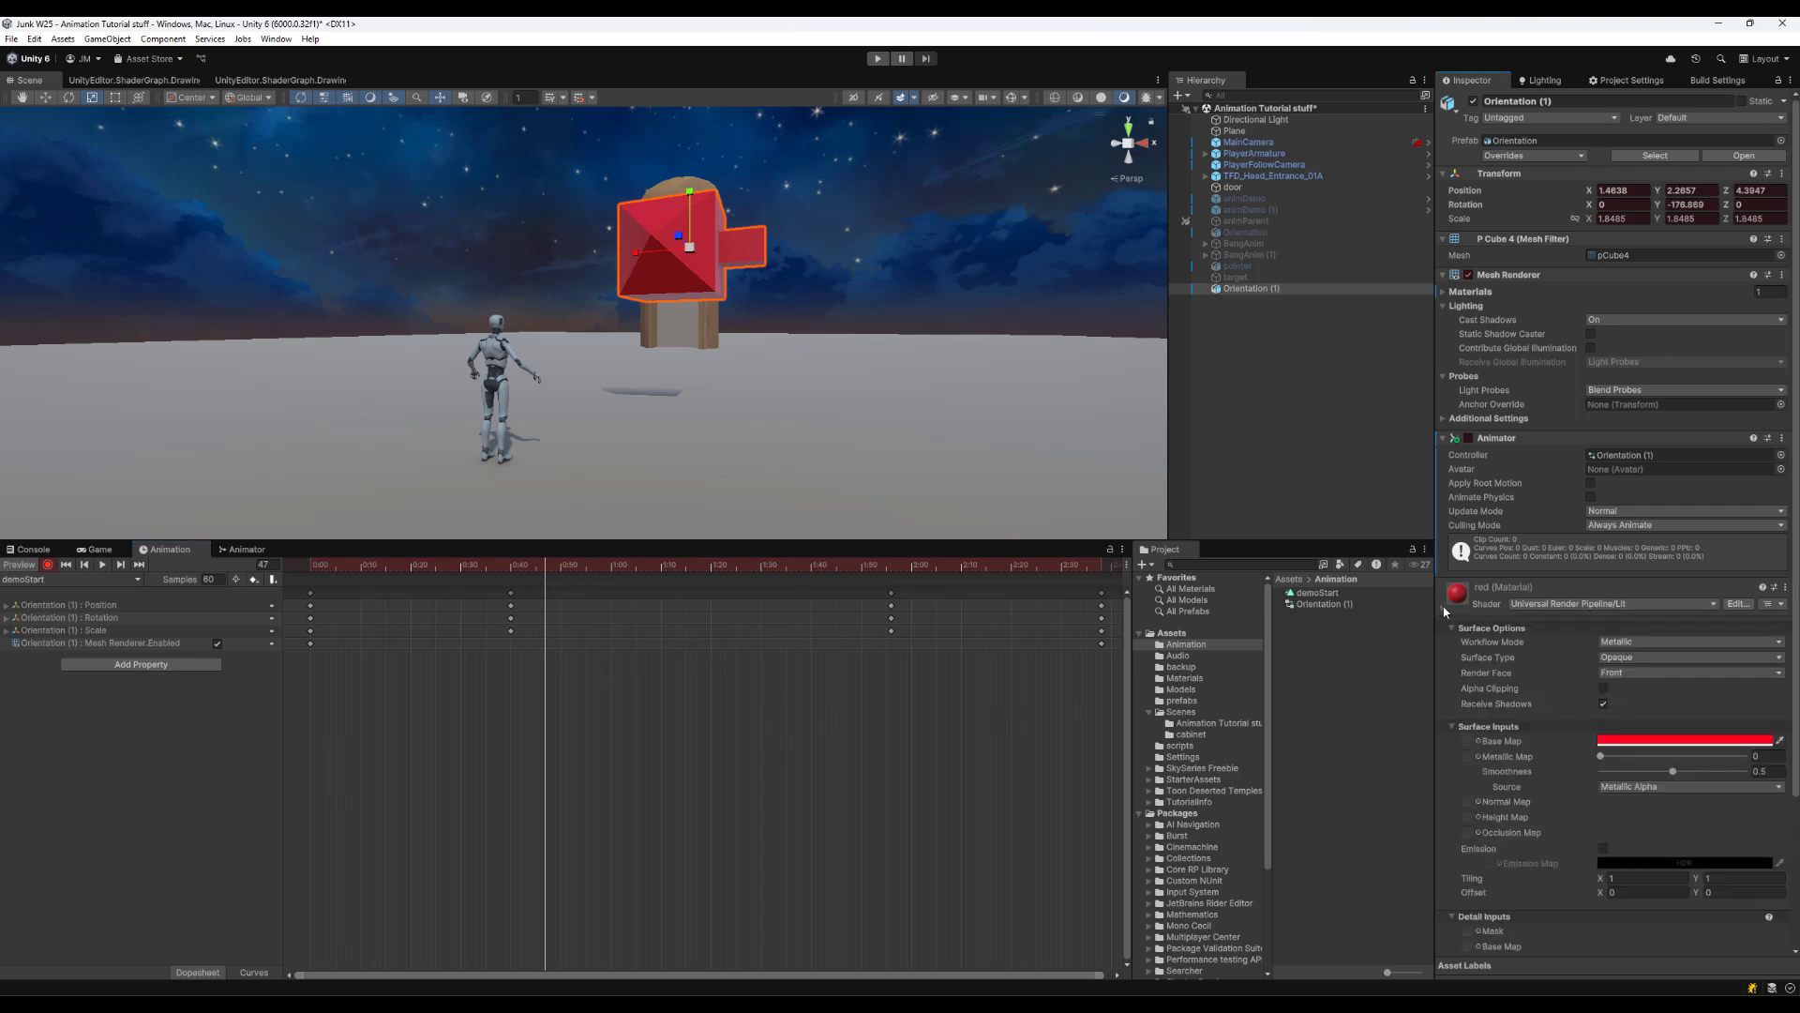
left_click(1613, 740)
left_click(1781, 783)
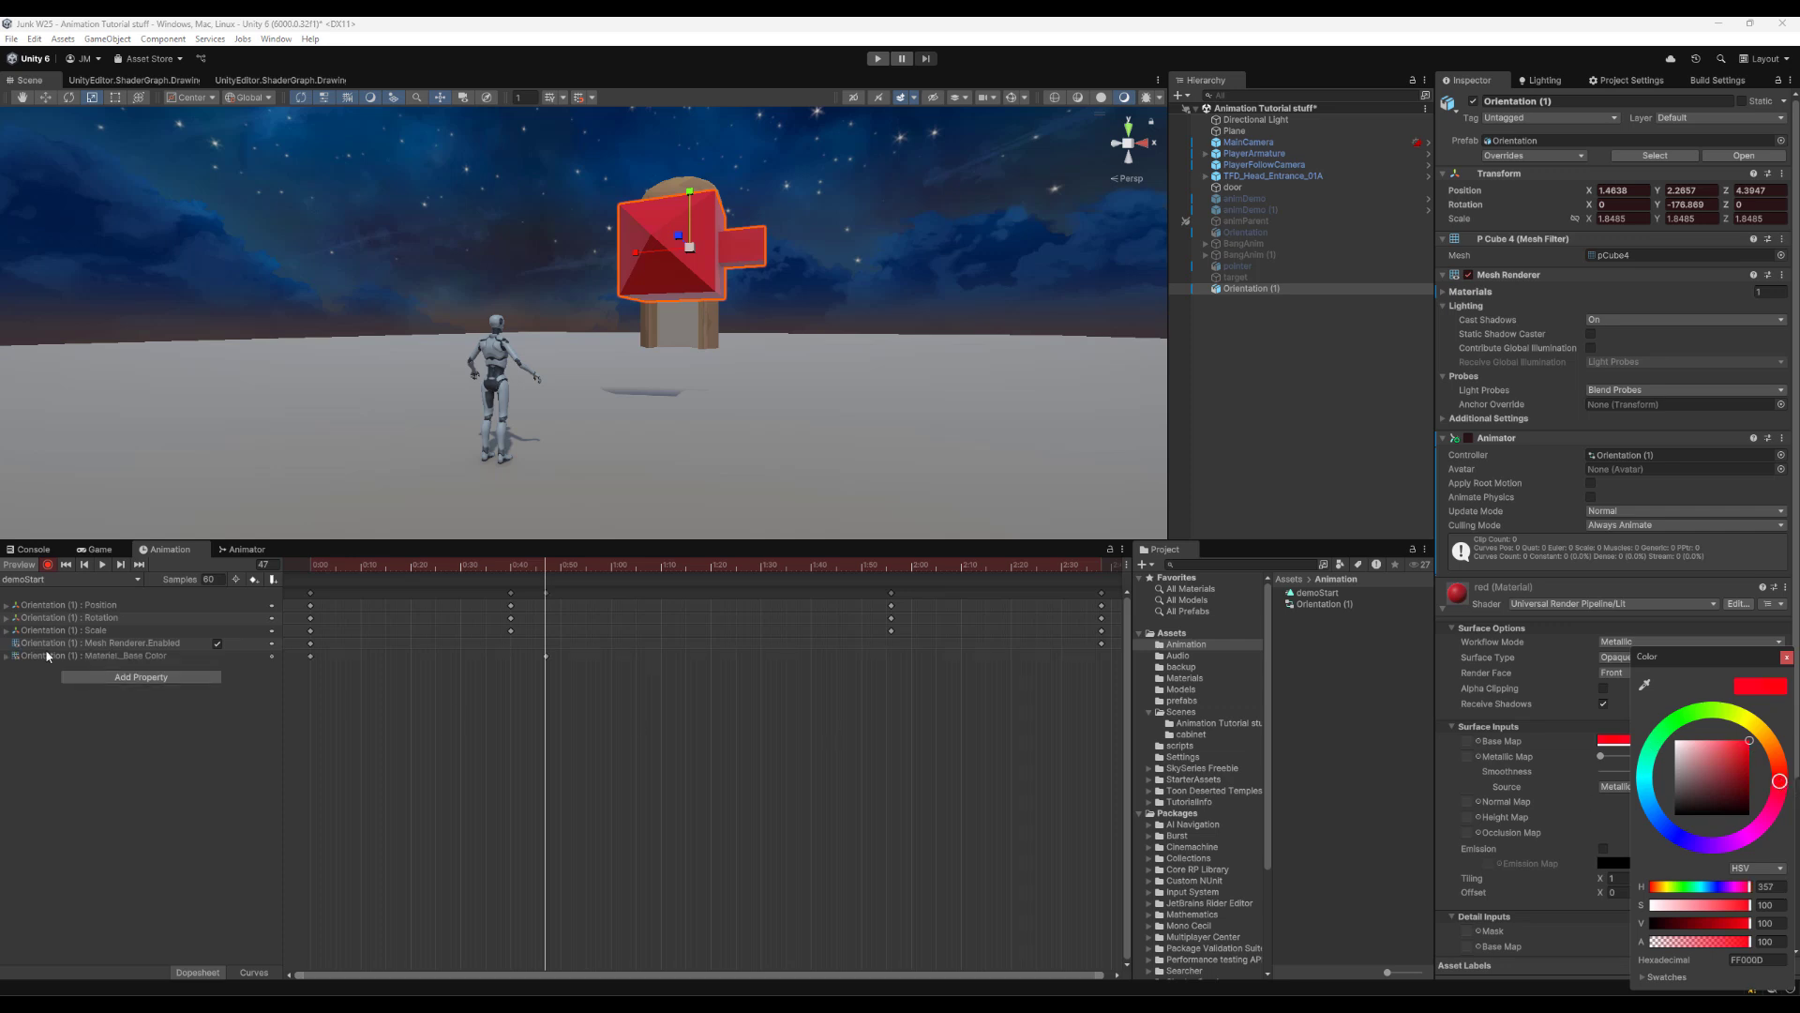
Expand the base colour property and record a blue Base Map colour with hue 234 at frame 108
left_click(7, 657)
left_click_drag(554, 569, 851, 598)
left_click(1695, 742)
left_click(1682, 844)
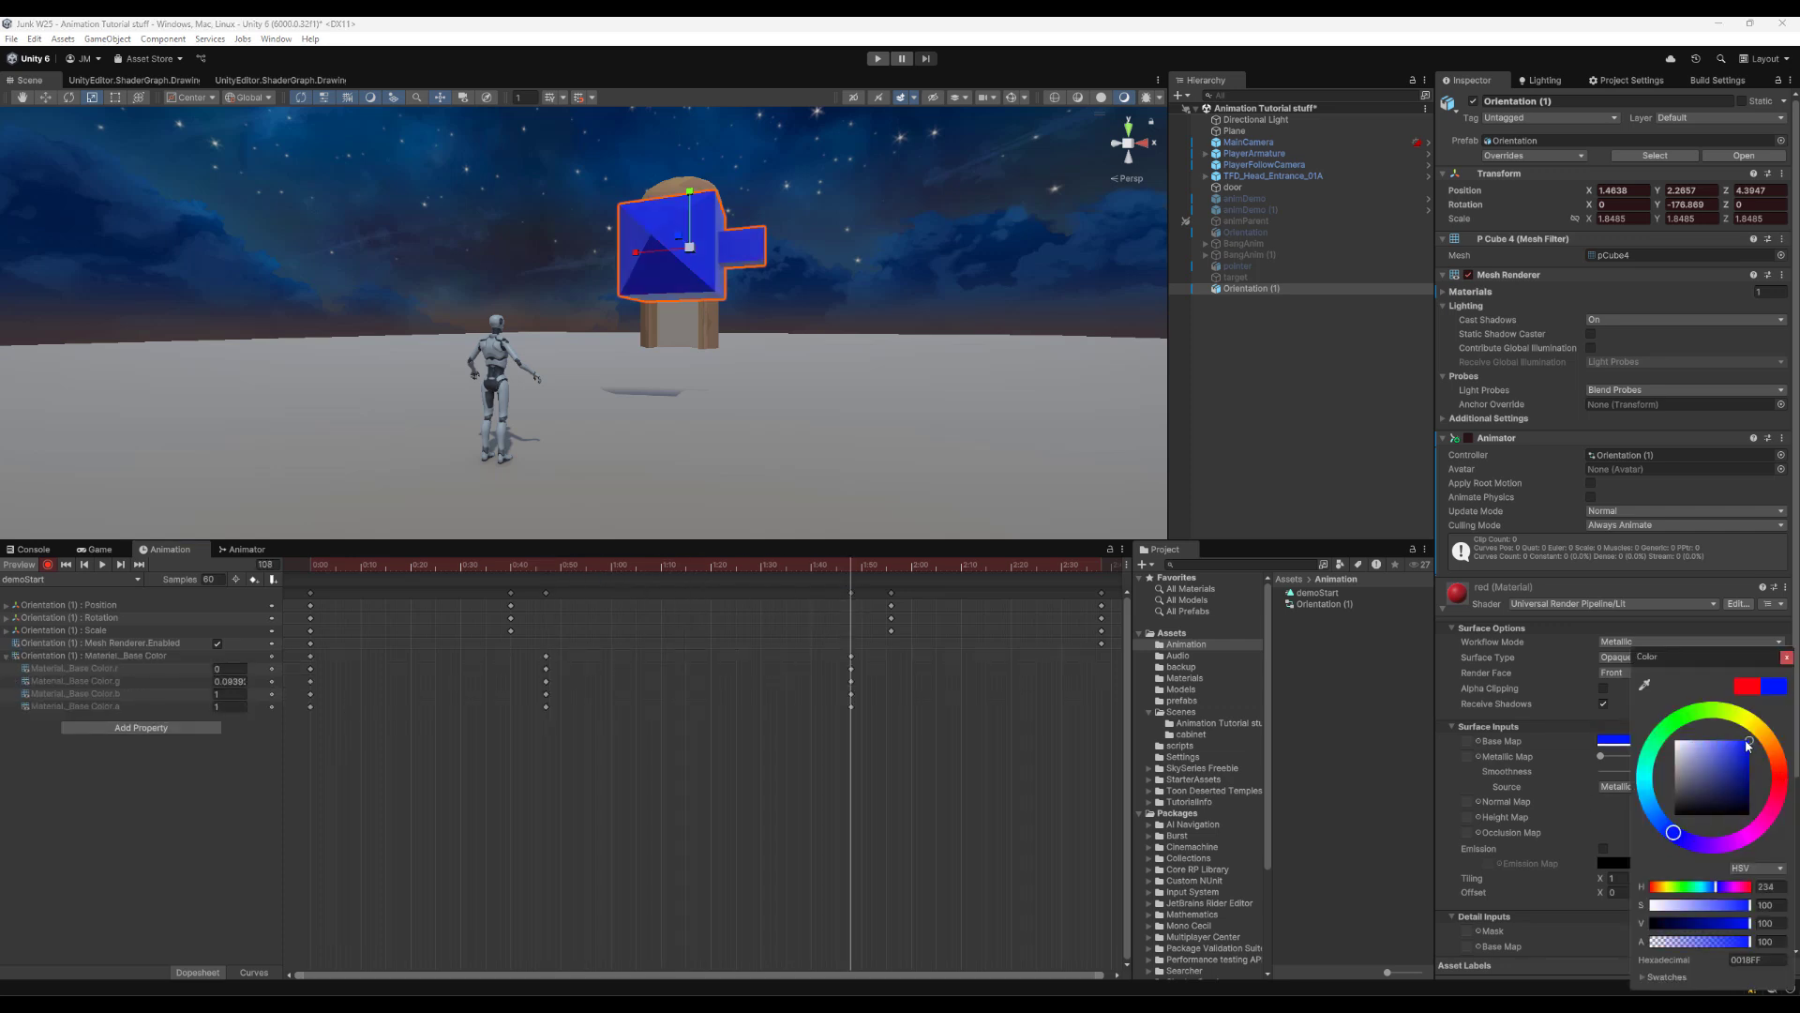
left_click(1786, 658)
Scrub back to about frame 90 to preview the colour blend, and reselect Orientation (1)
mouse_move(849, 566)
left_mouse_down()
mouse_move(478, 566)
mouse_move(824, 567)
left_mouse_up()
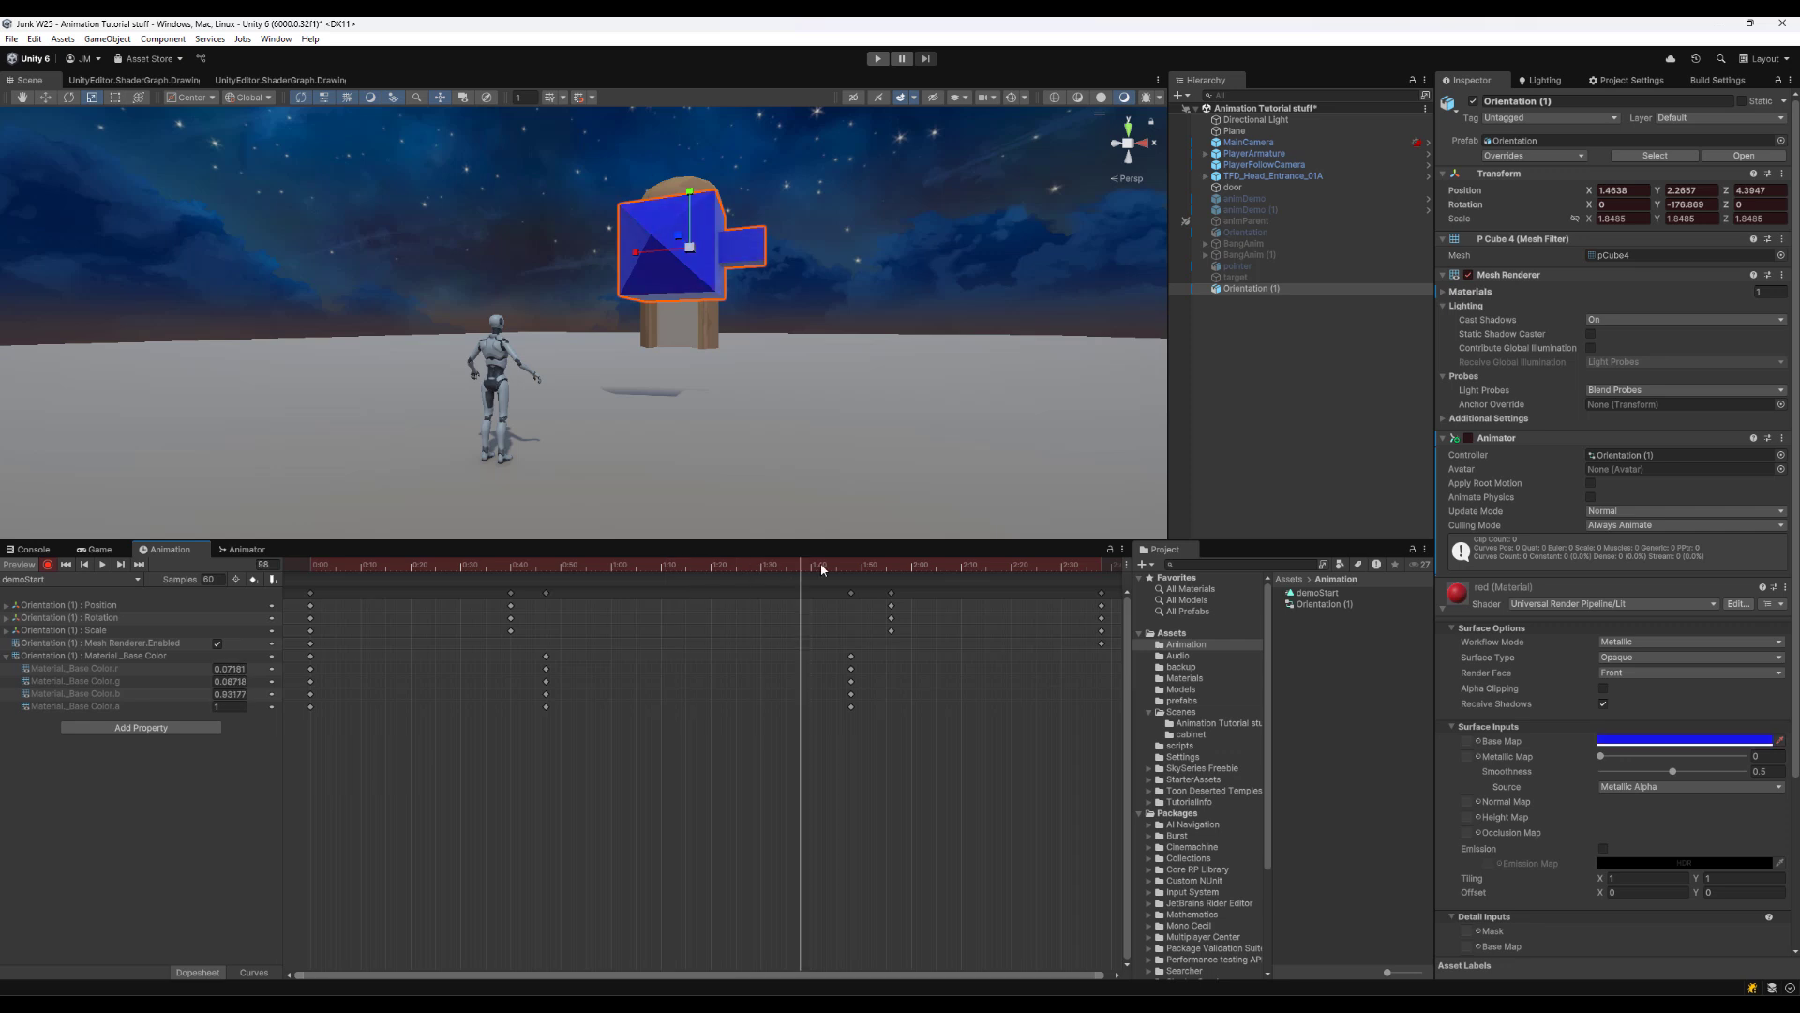
left_click_drag(824, 568, 760, 639)
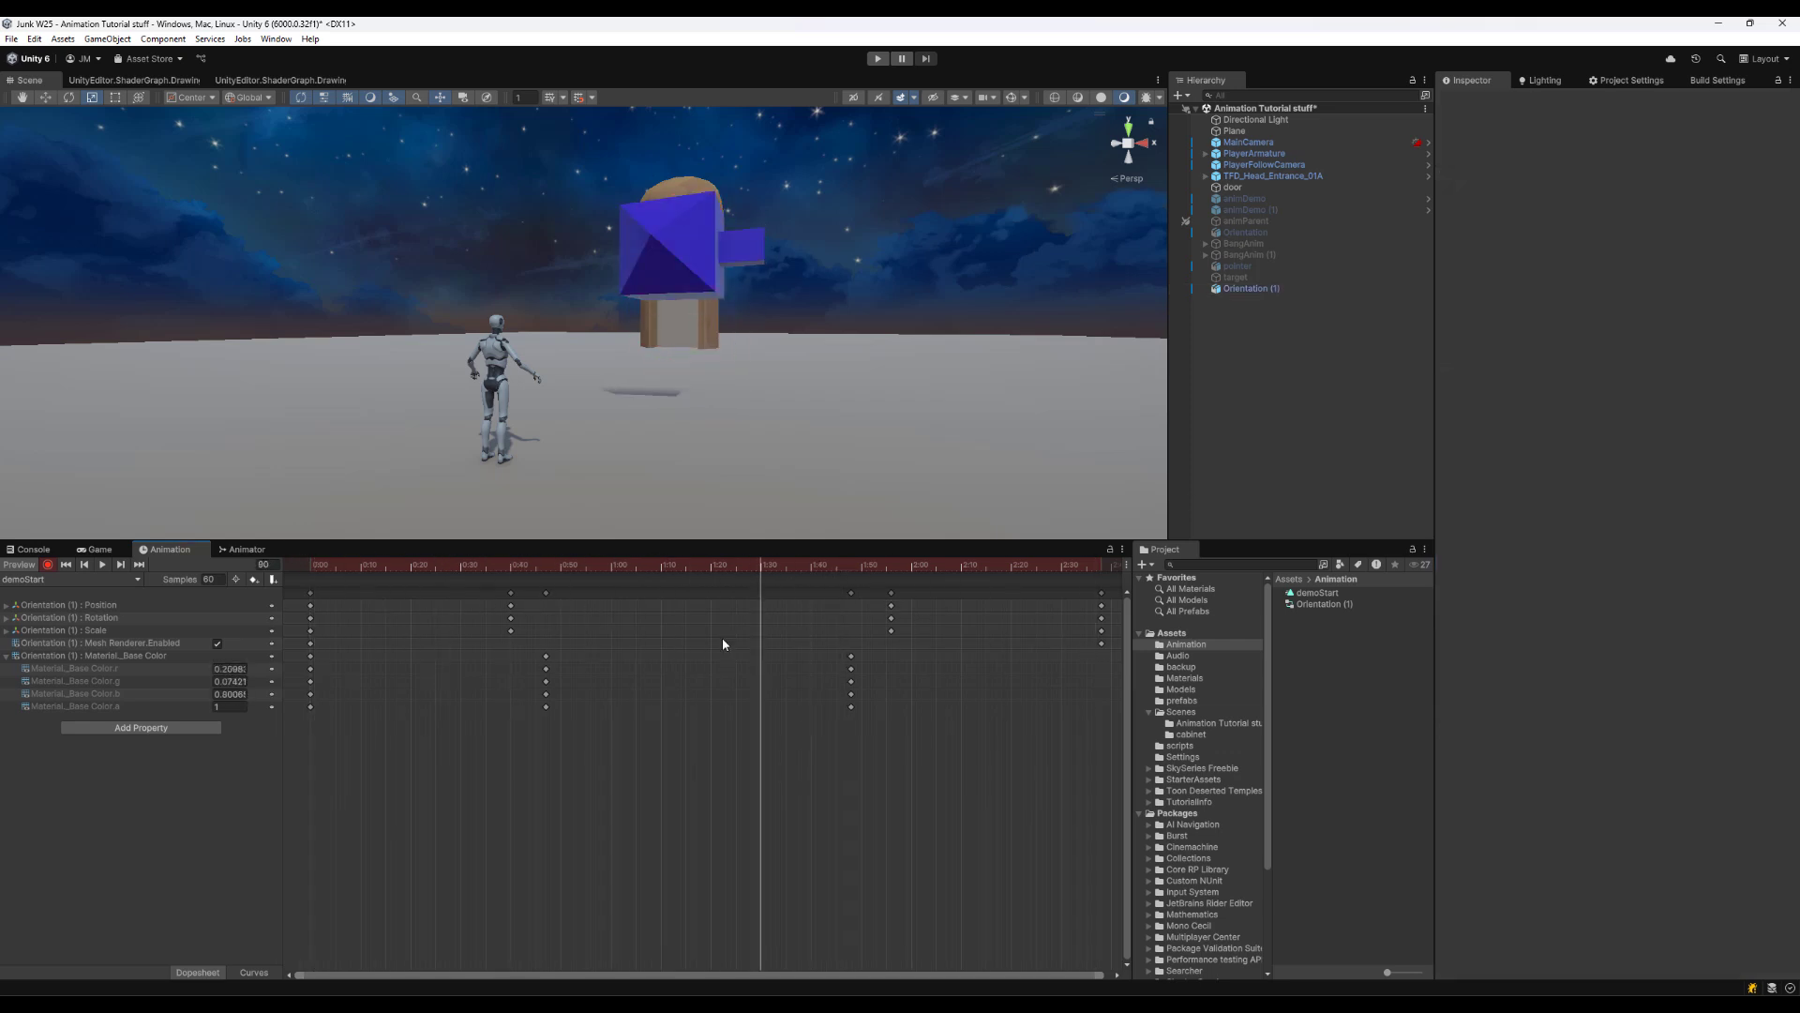
left_click(1241, 288)
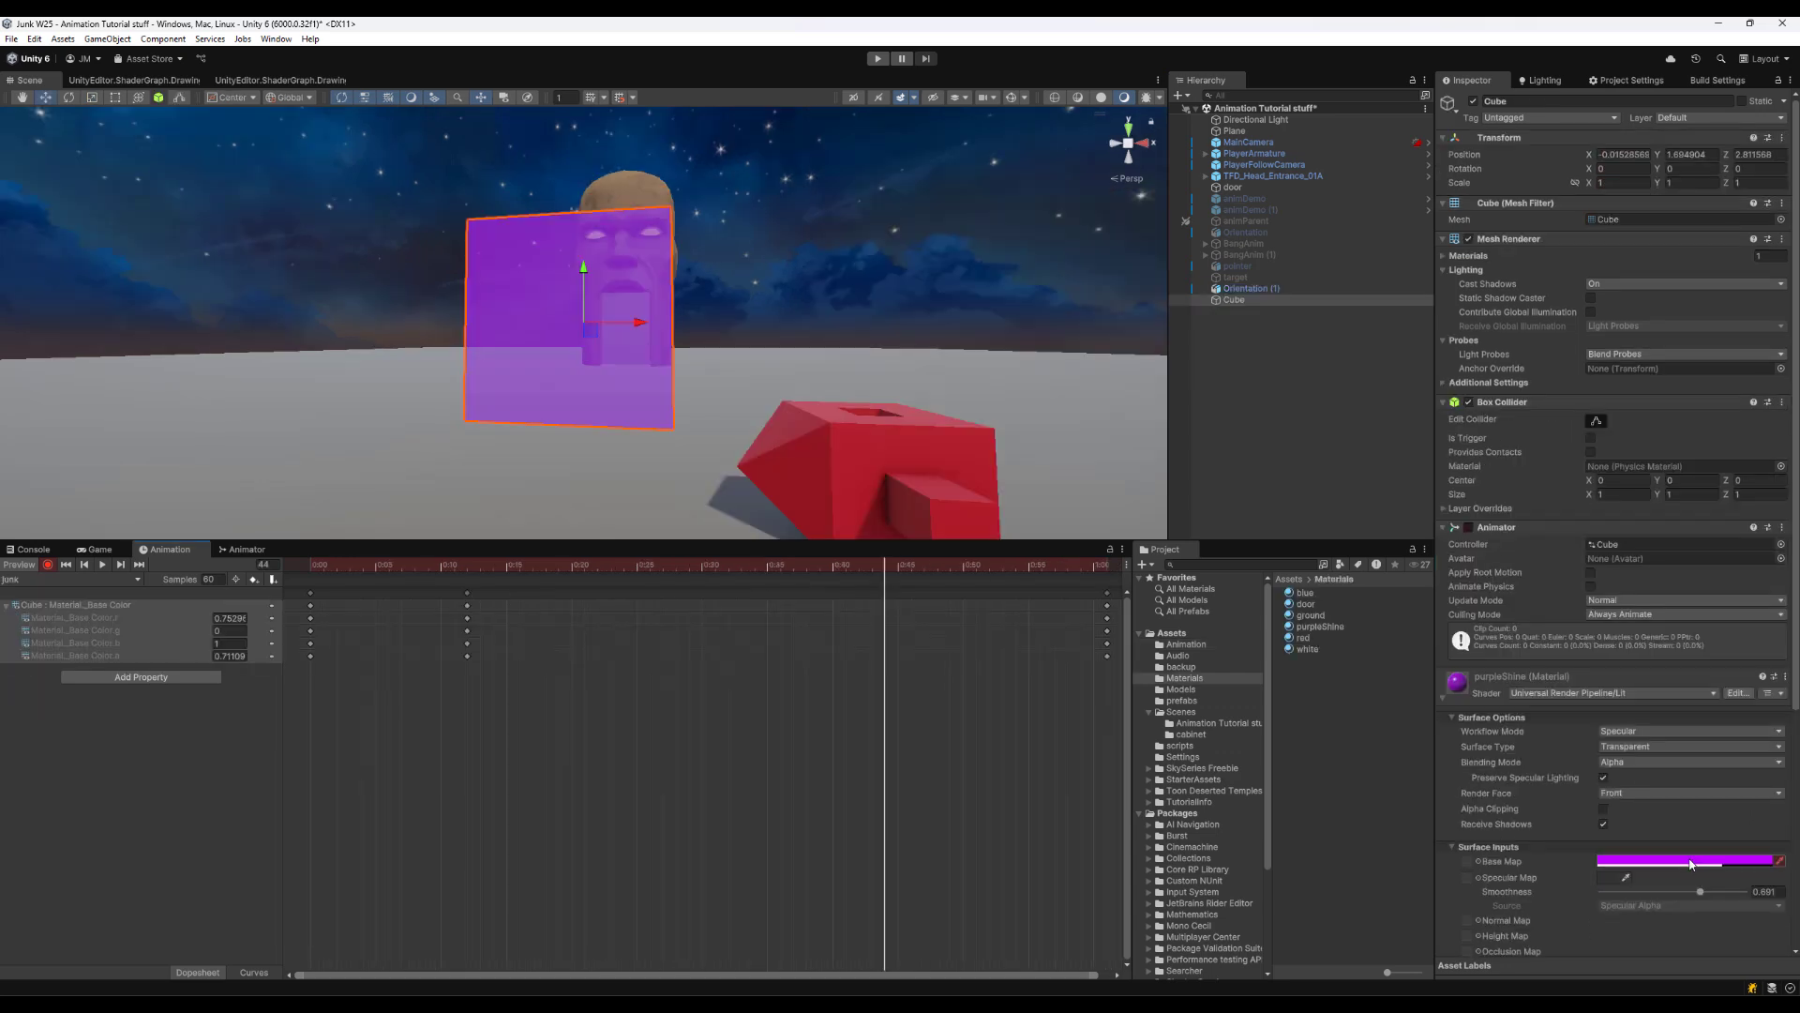
Add the Mesh Renderer Enabled property to the cube's junk clip
left_click(1692, 864)
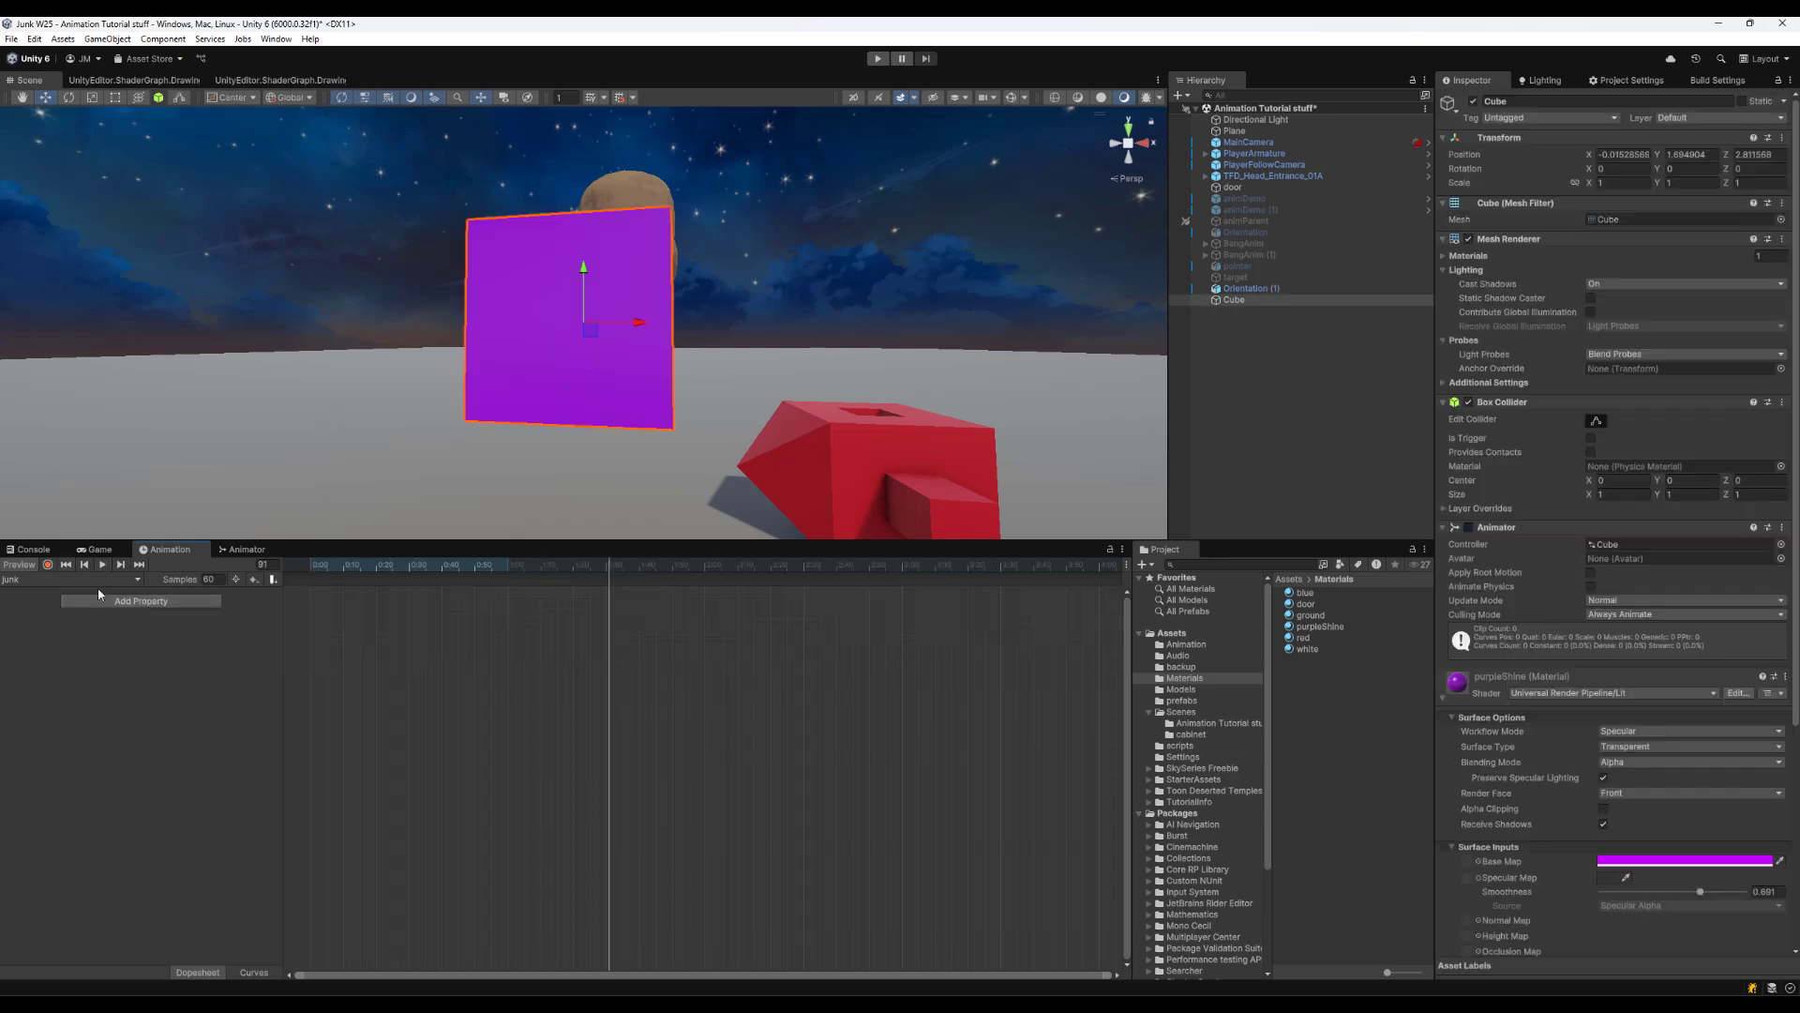
left_click(142, 602)
left_click(231, 624)
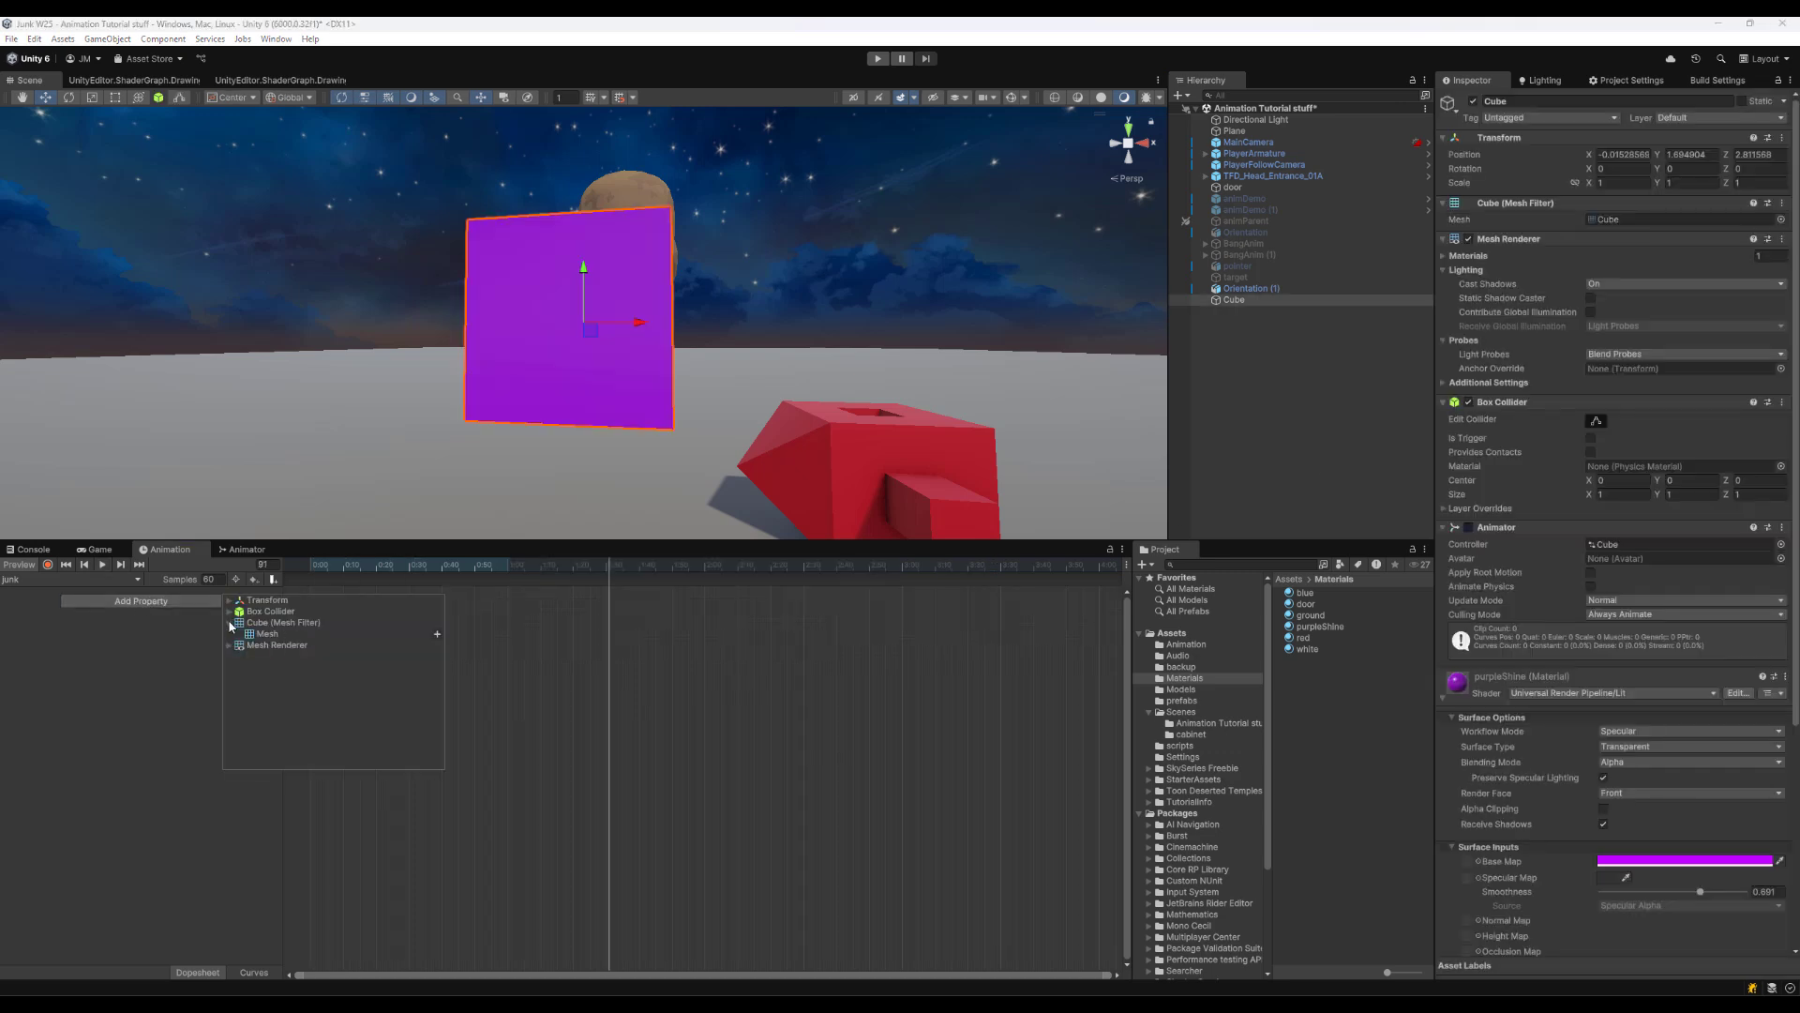
left_click(229, 646)
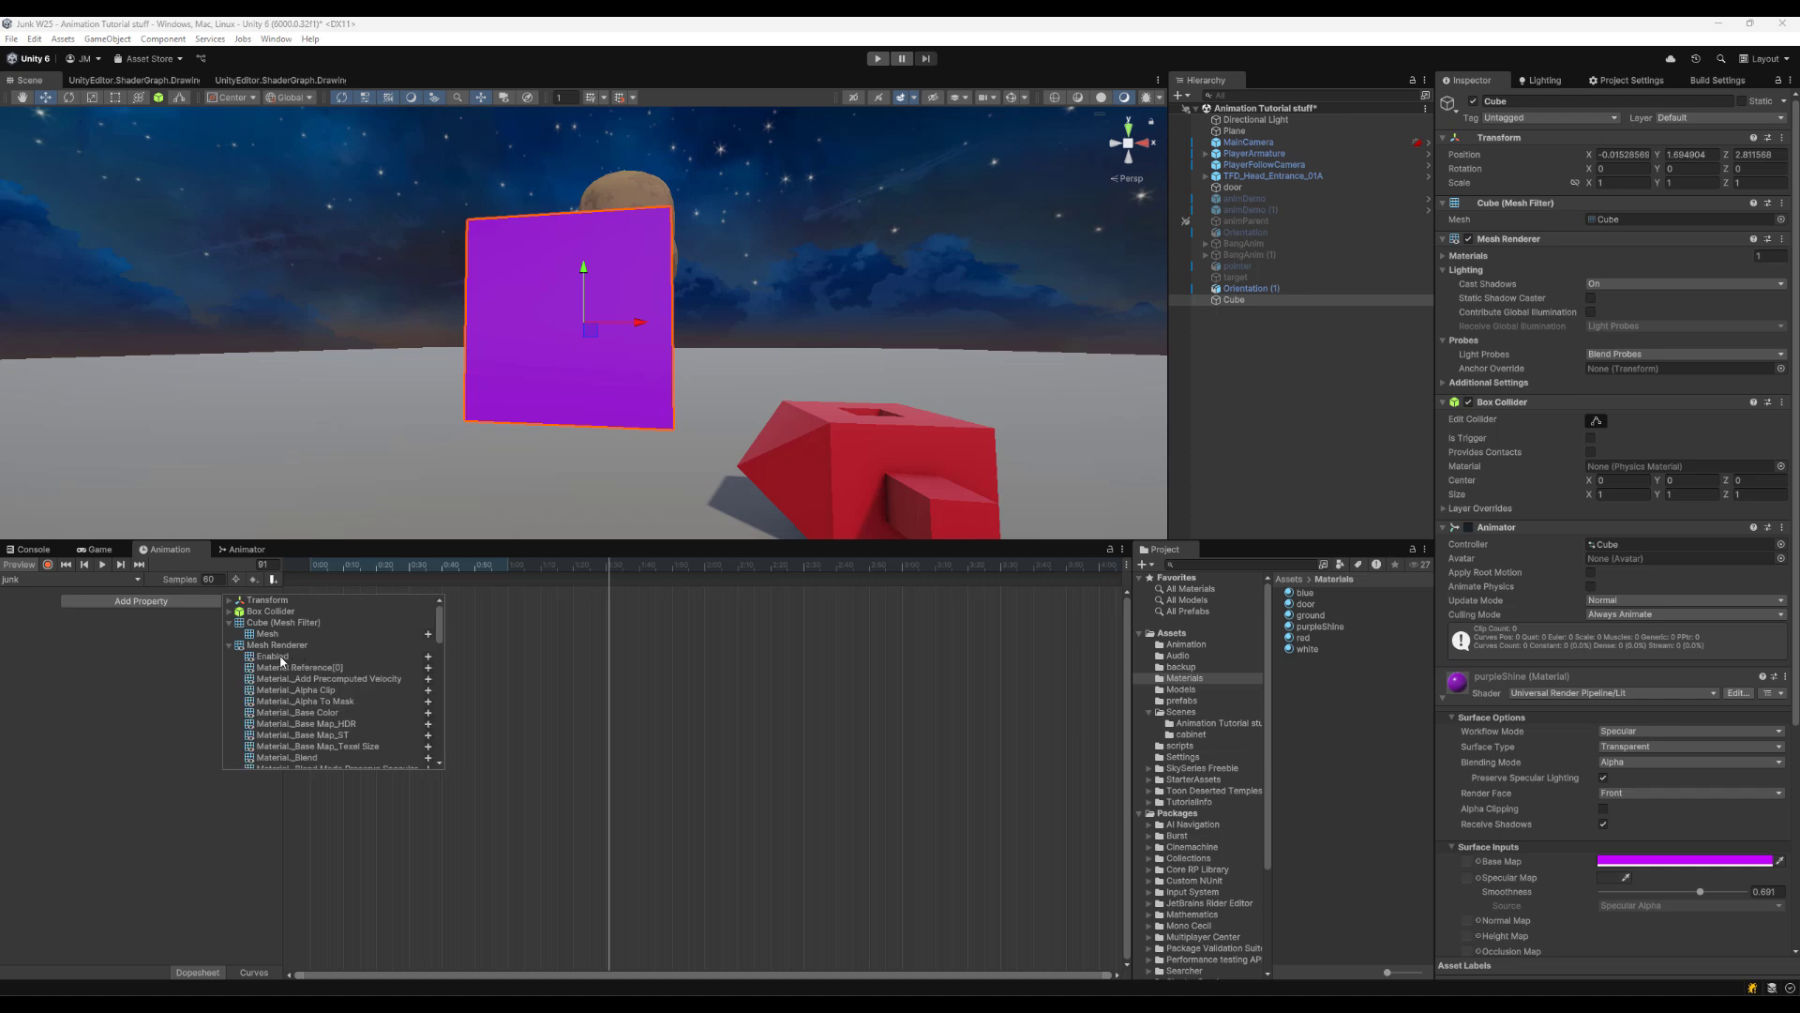
left_click(427, 656)
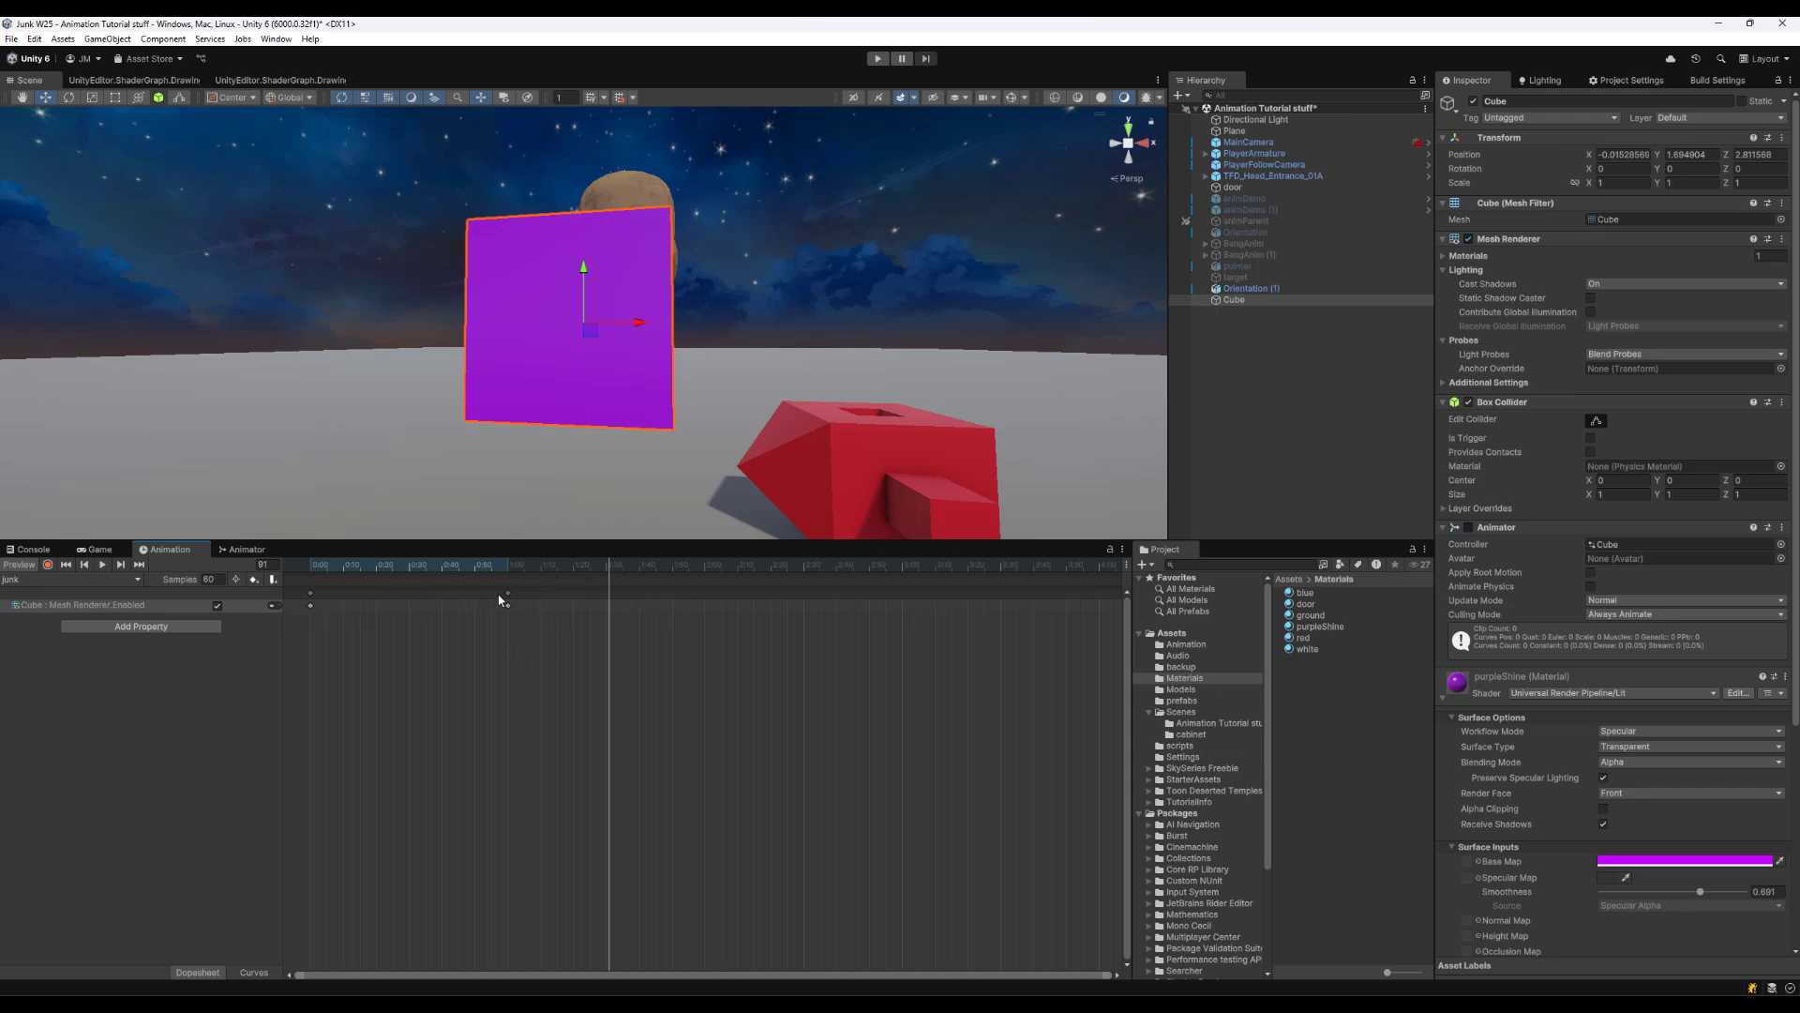
Extend the junk clip by moving its end keyframe to about frame 220, and disable the cube's Mesh Renderer at frame 120
left_click_drag(587, 562, 380, 564)
left_click_drag(507, 600, 1041, 594)
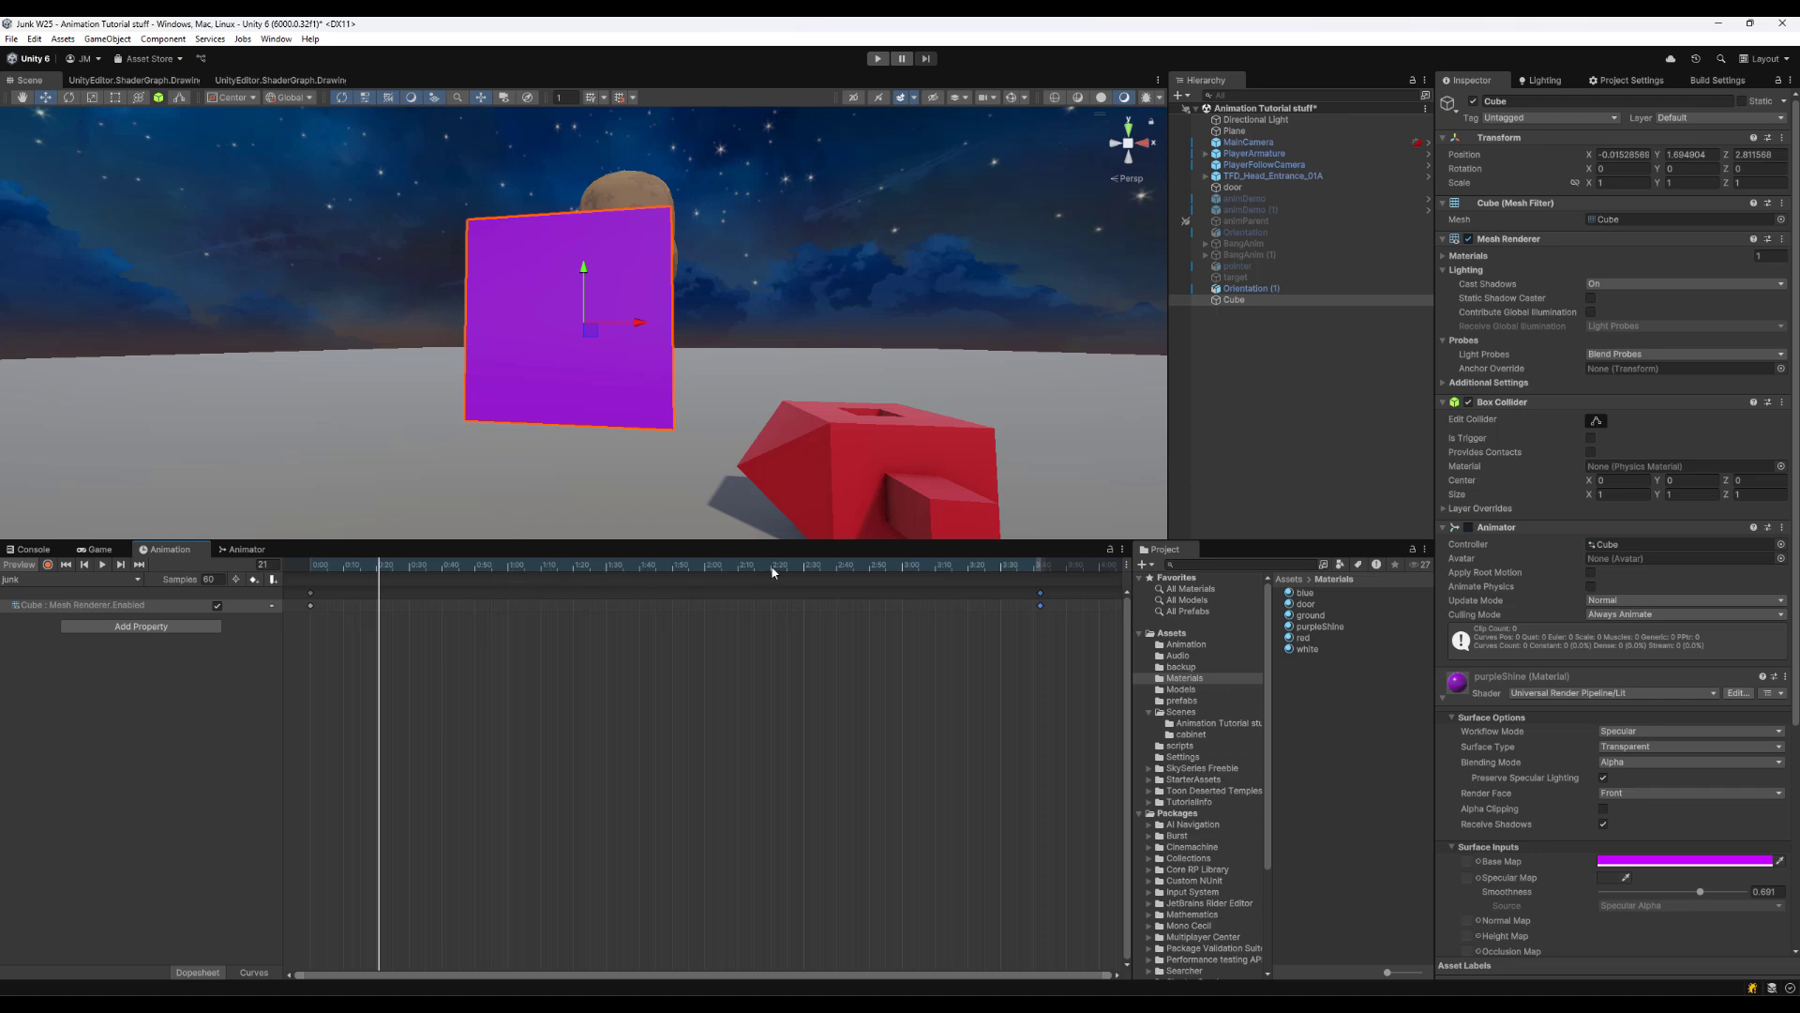
left_click(705, 567)
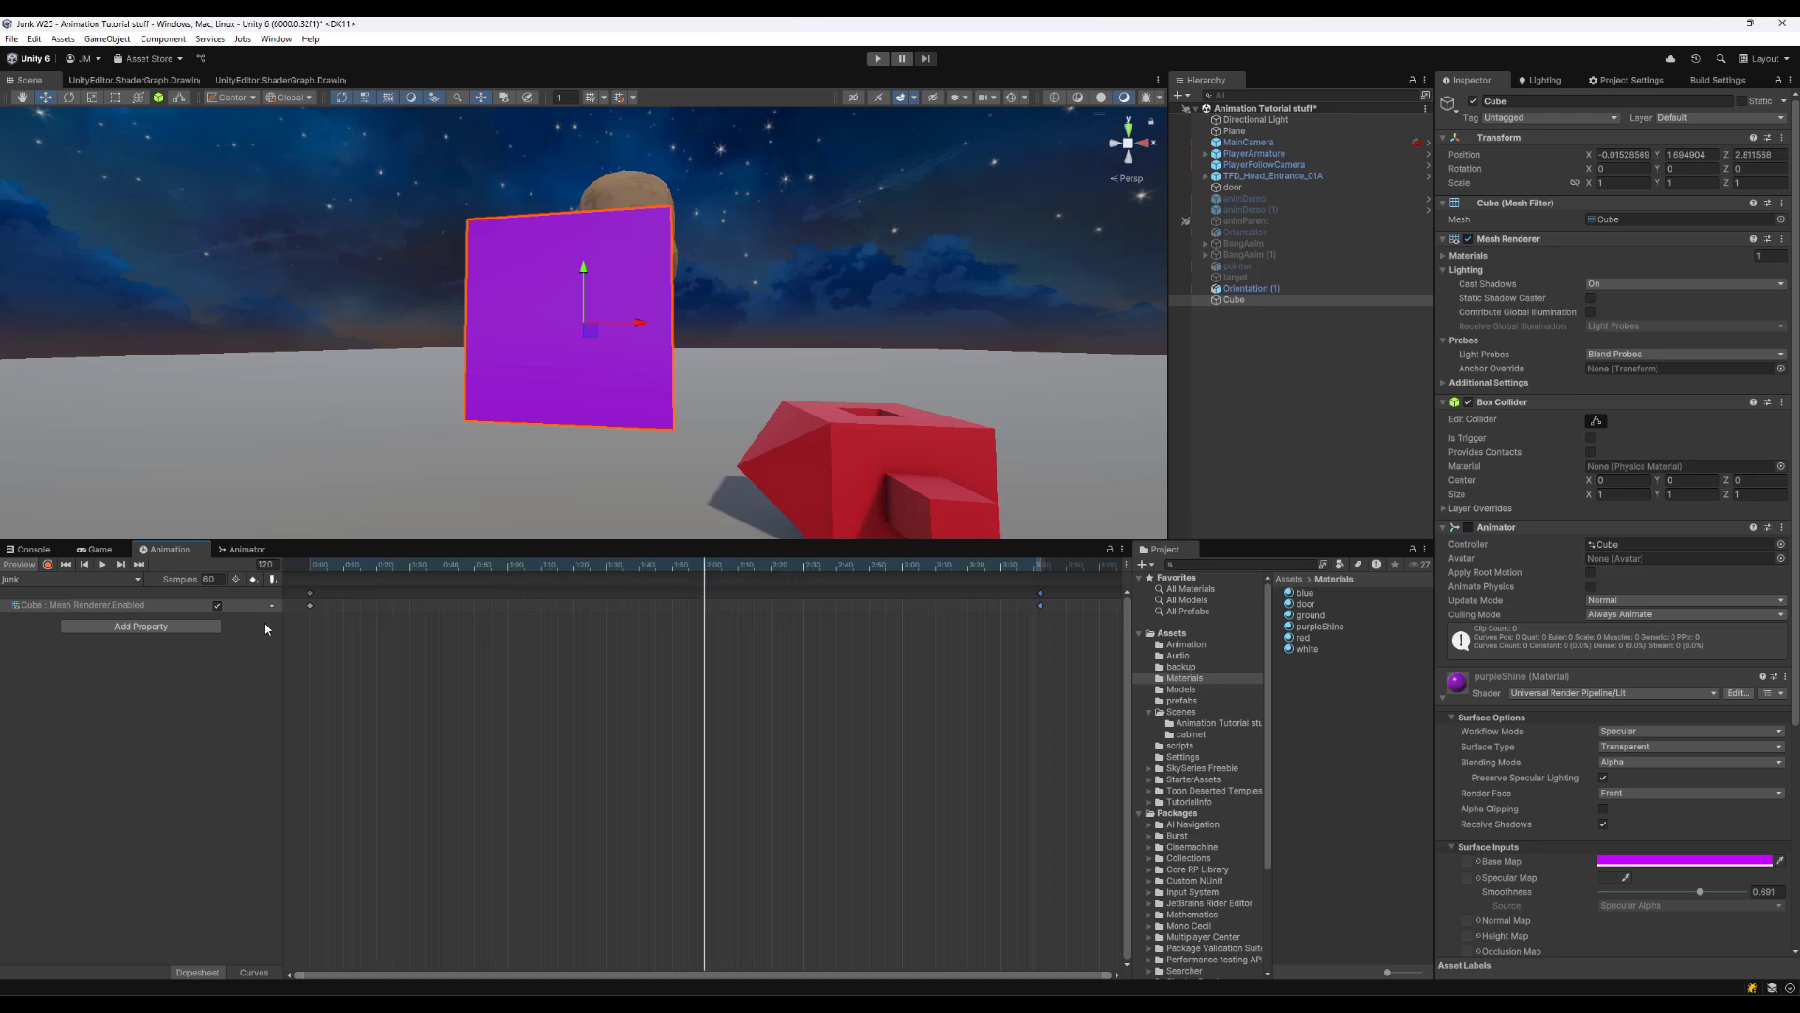
left_click(218, 606)
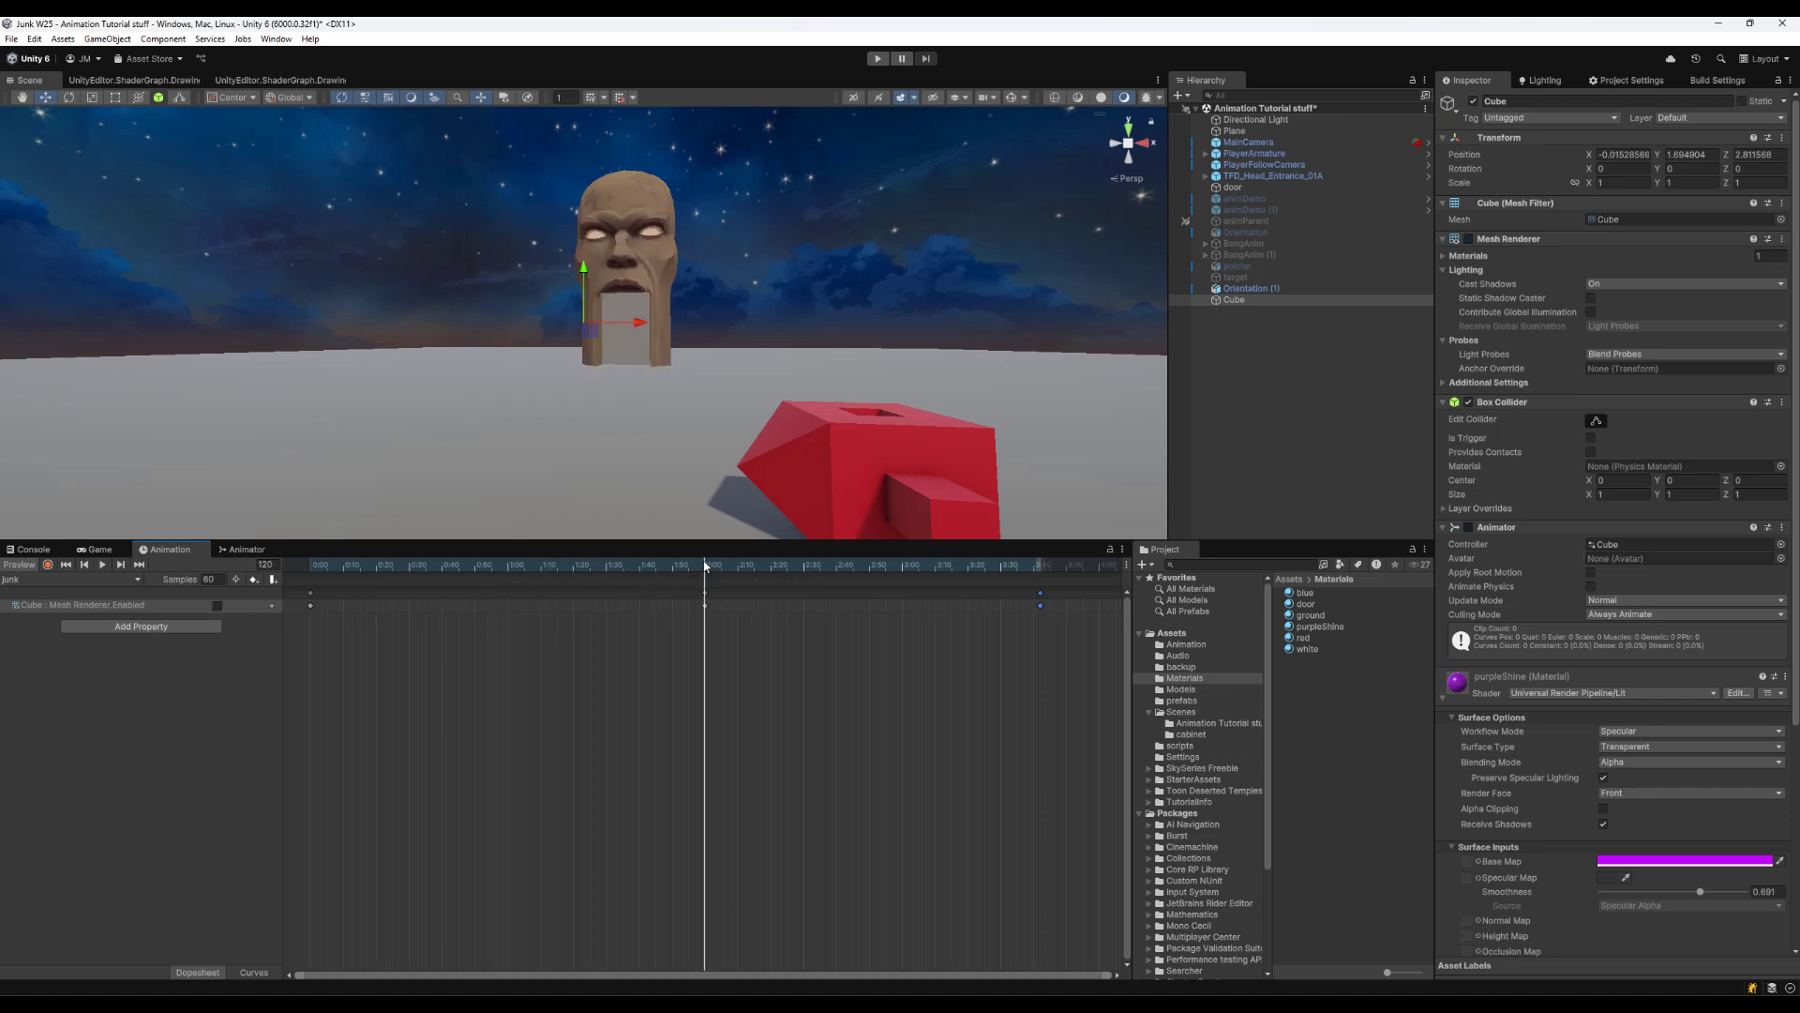
Scrub and play the junk clip to preview the cube's visibility switching
left_click_drag(706, 566, 338, 606)
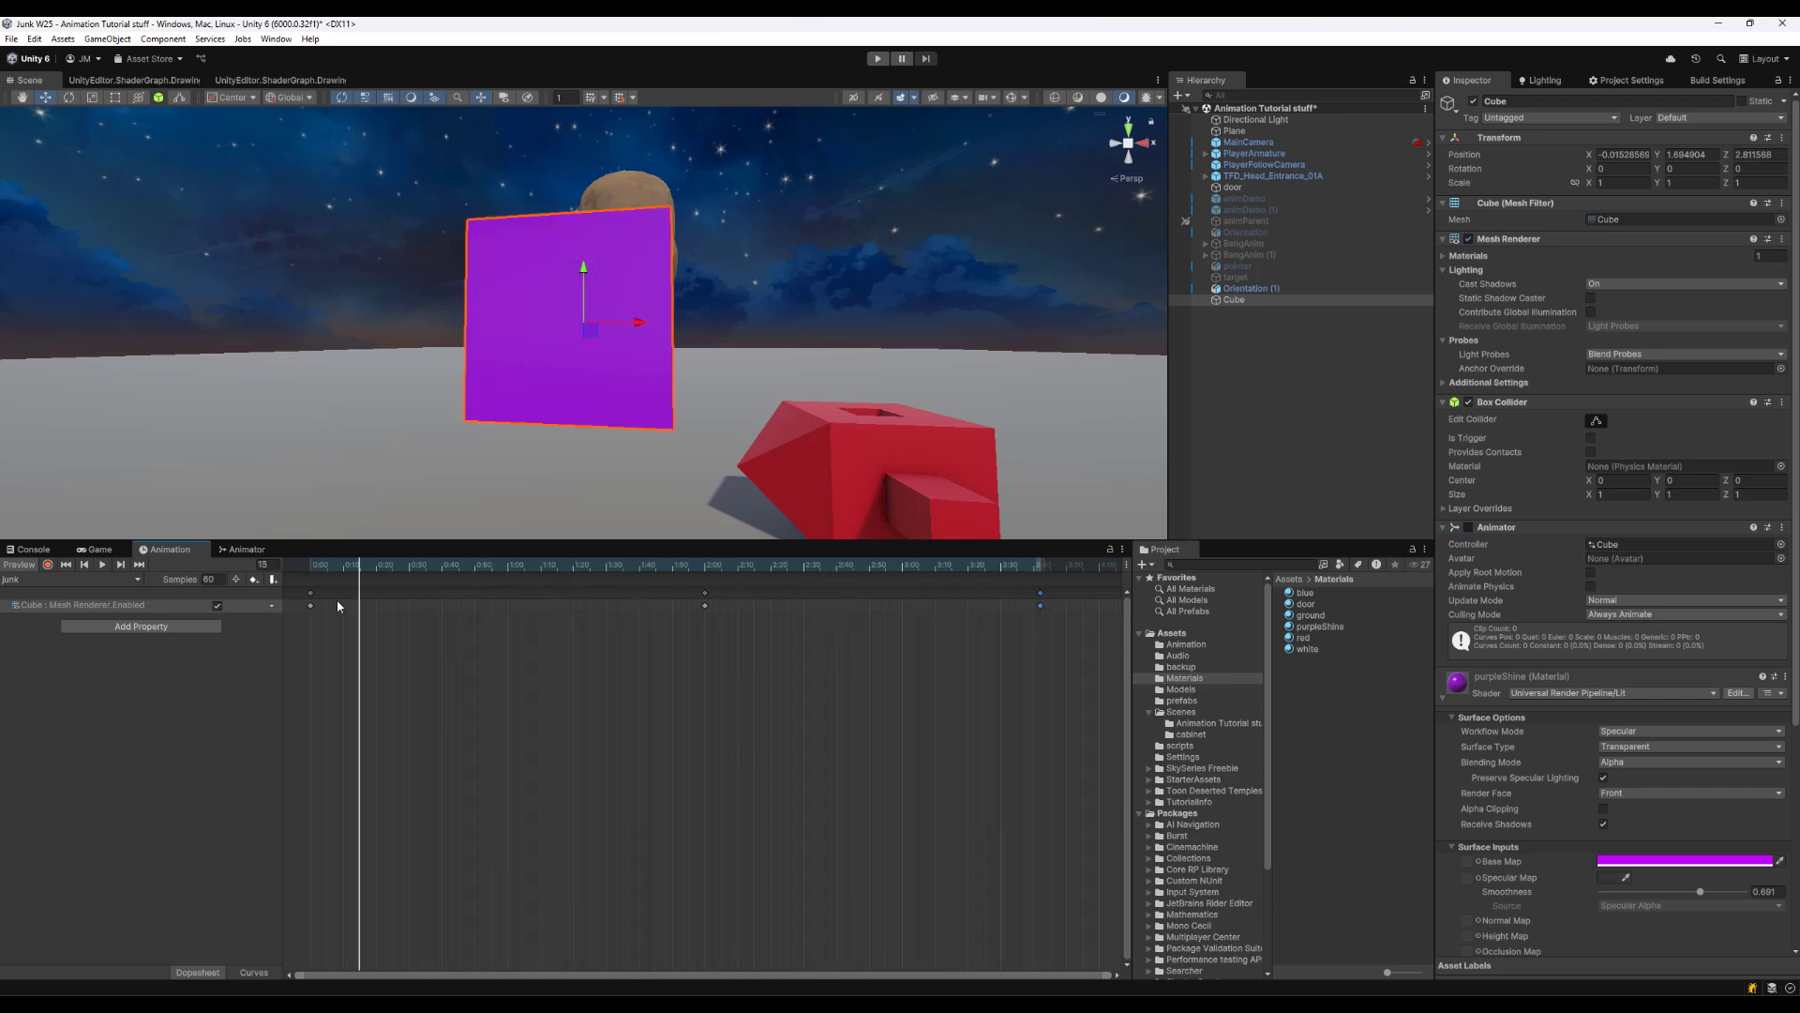
left_click(103, 566)
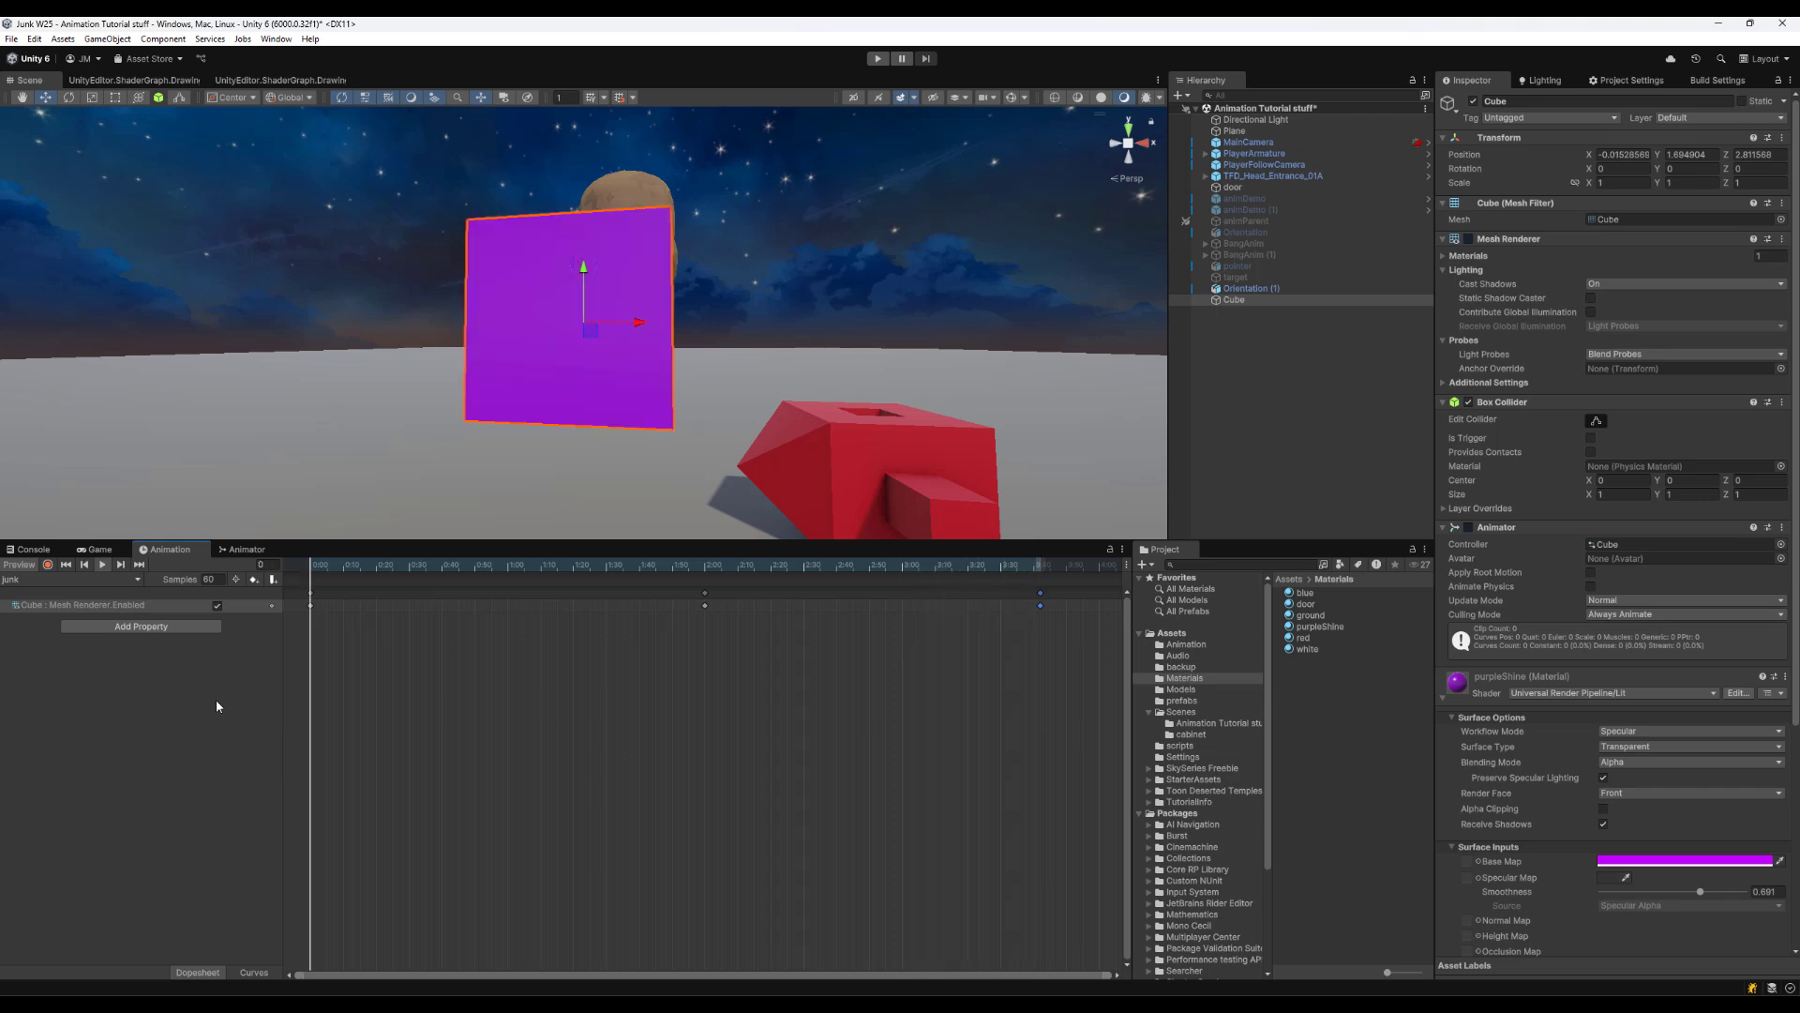
left_click(521, 567)
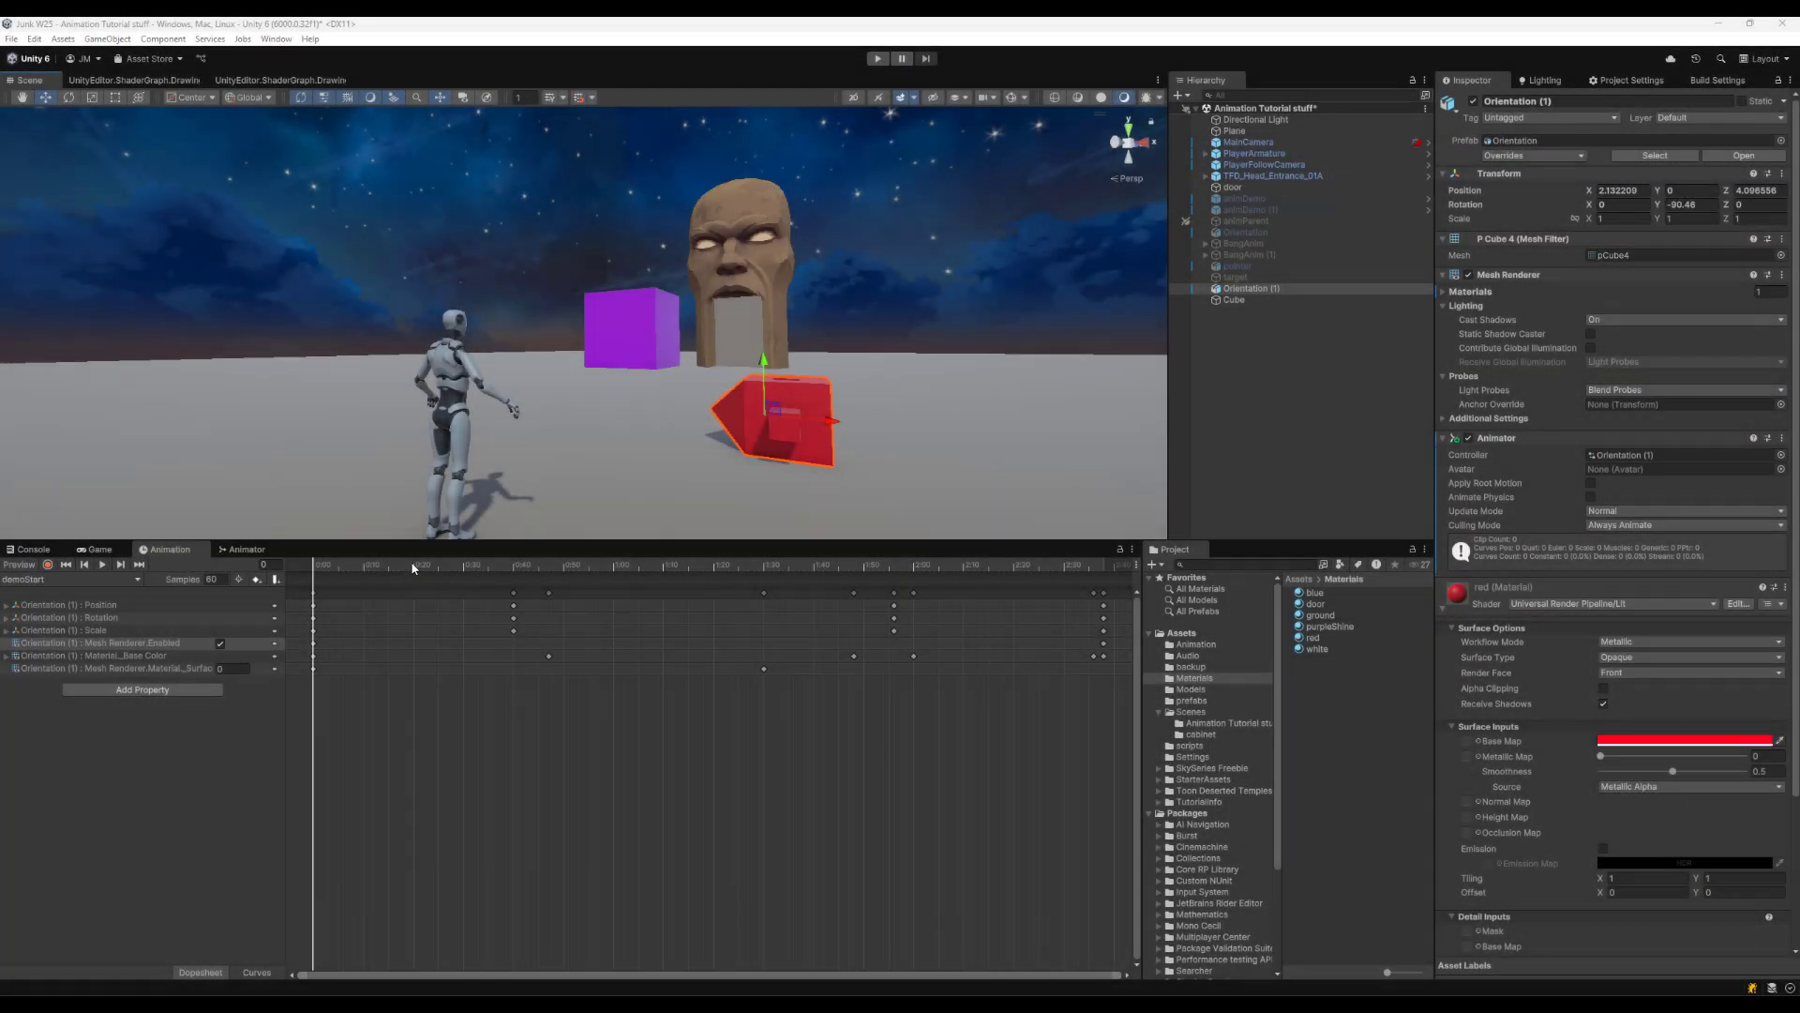
Preview the demoStart clip at frame 0 and show the Position property's animation curves
left_click_drag(412, 564, 310, 580)
left_click(36, 567)
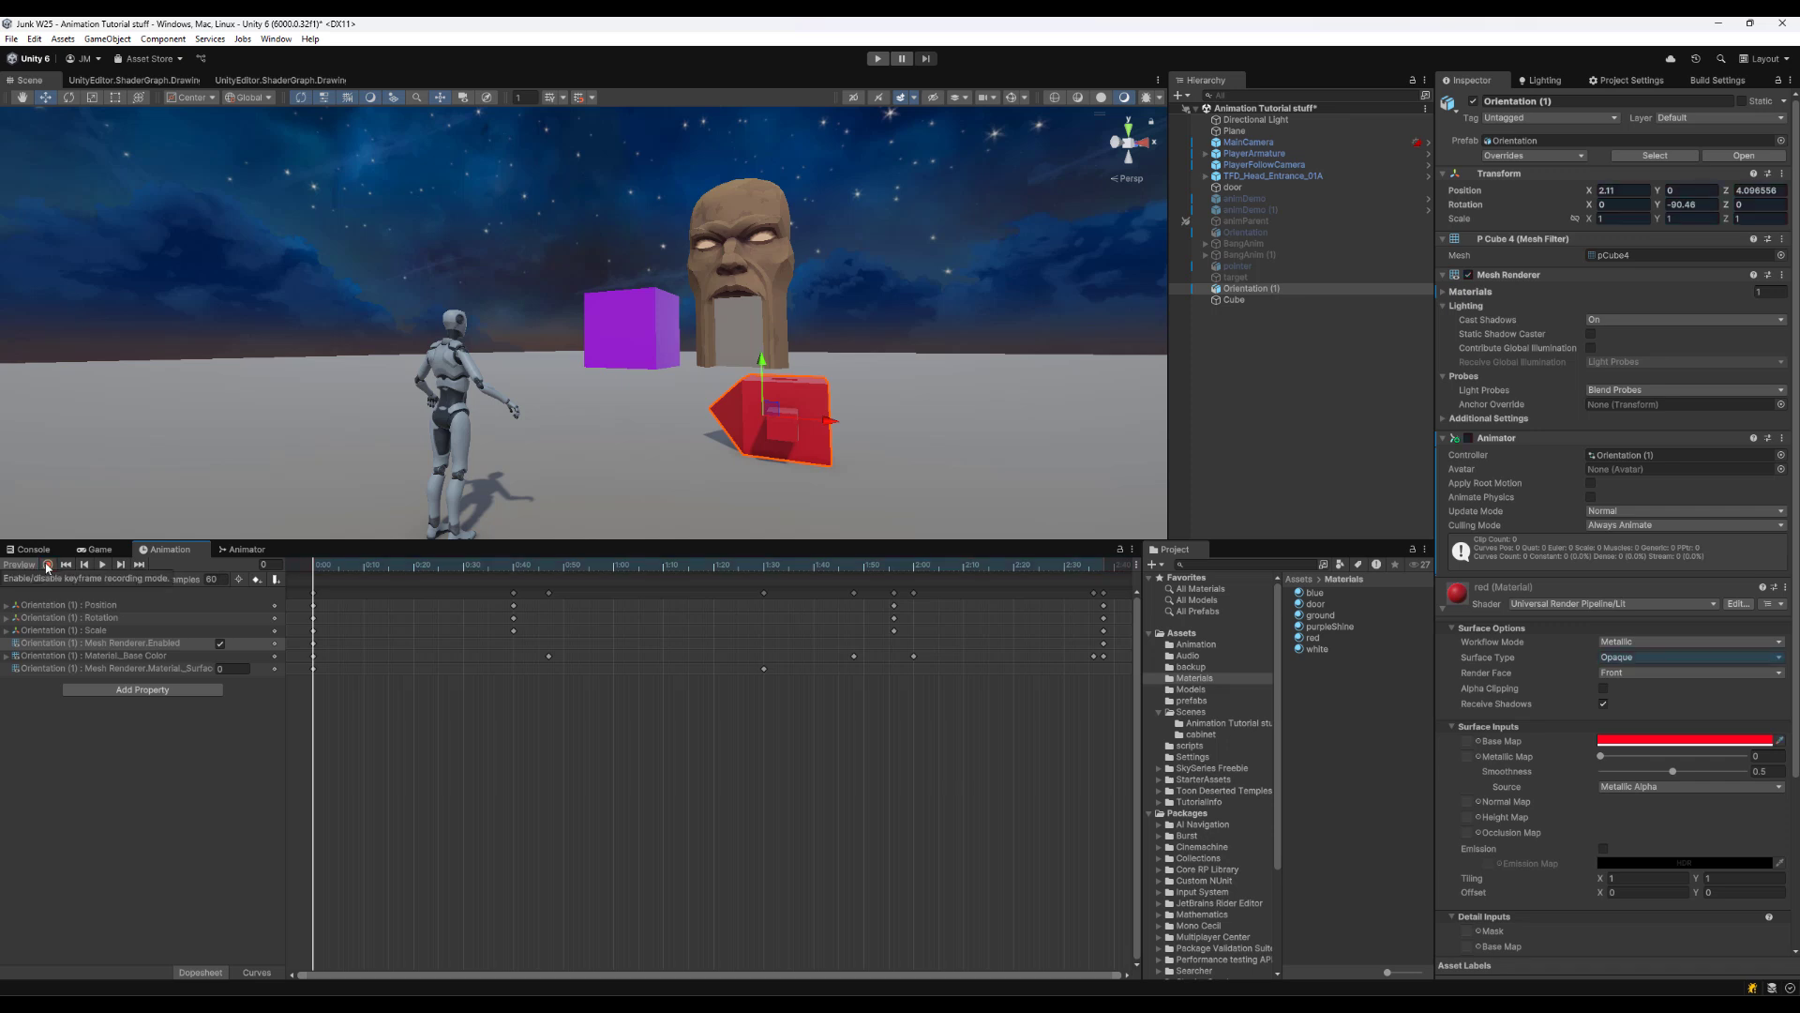
left_click(257, 976)
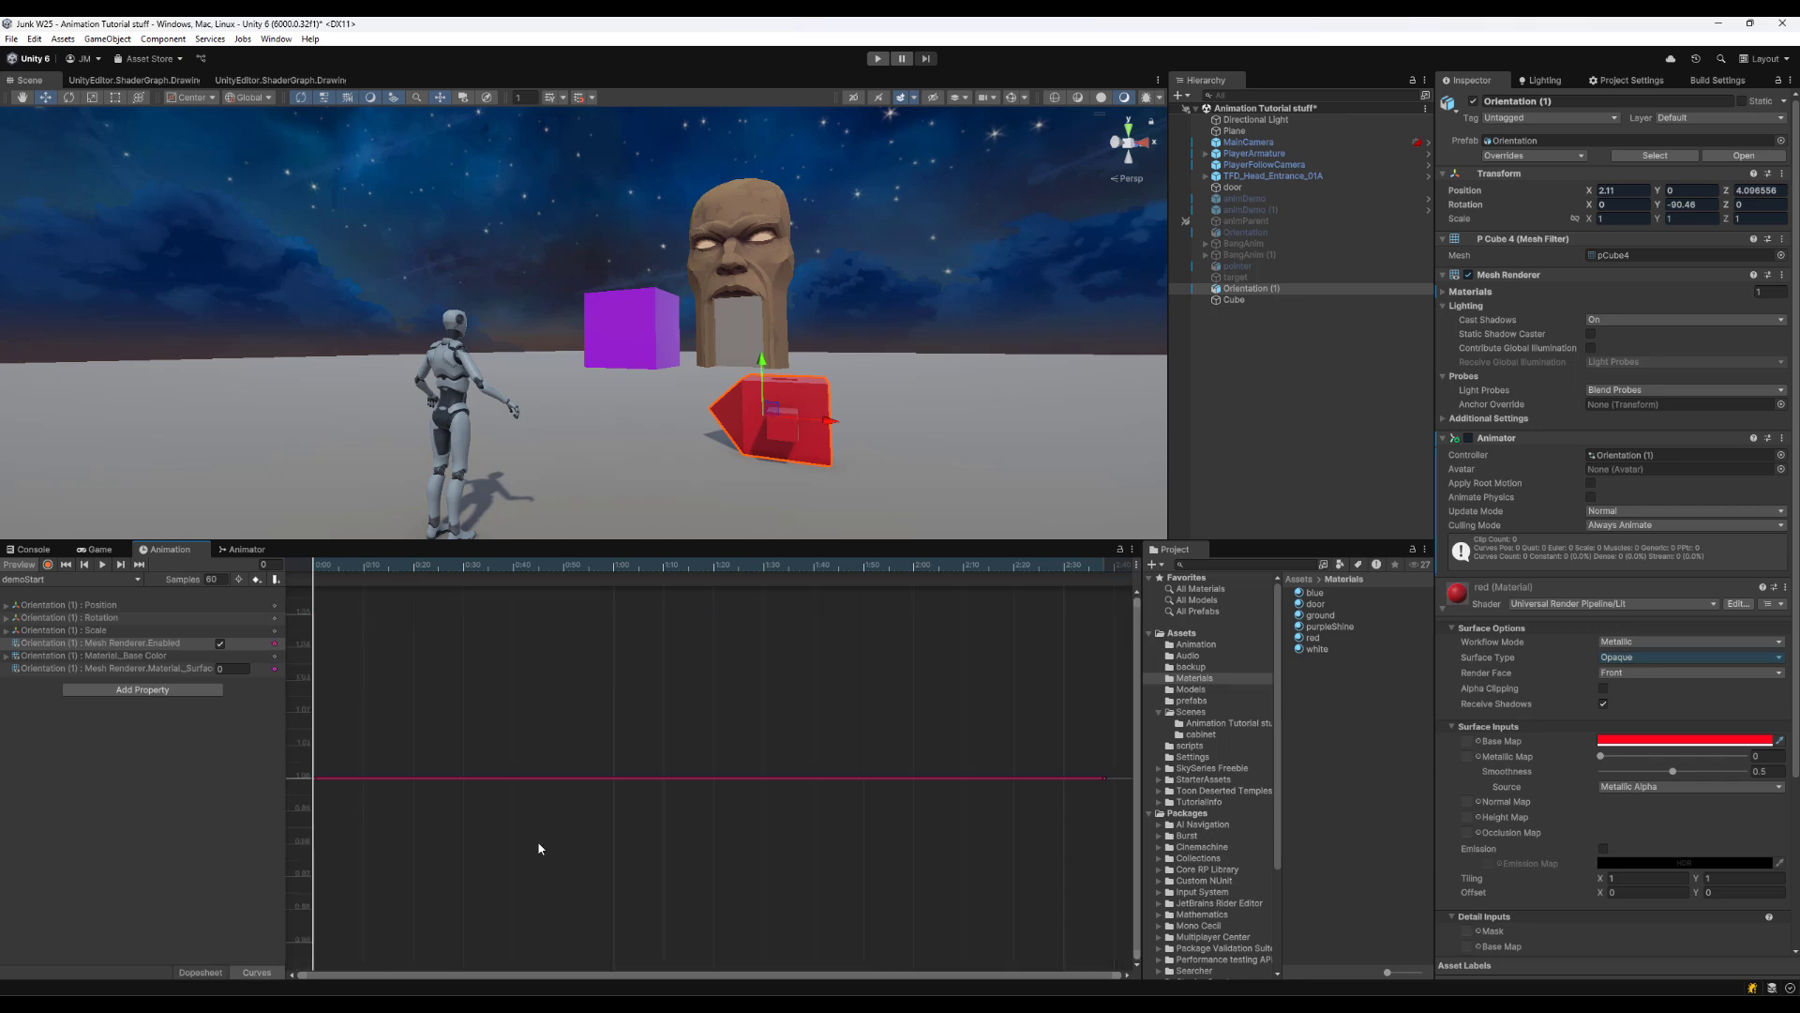
left_click(70, 605)
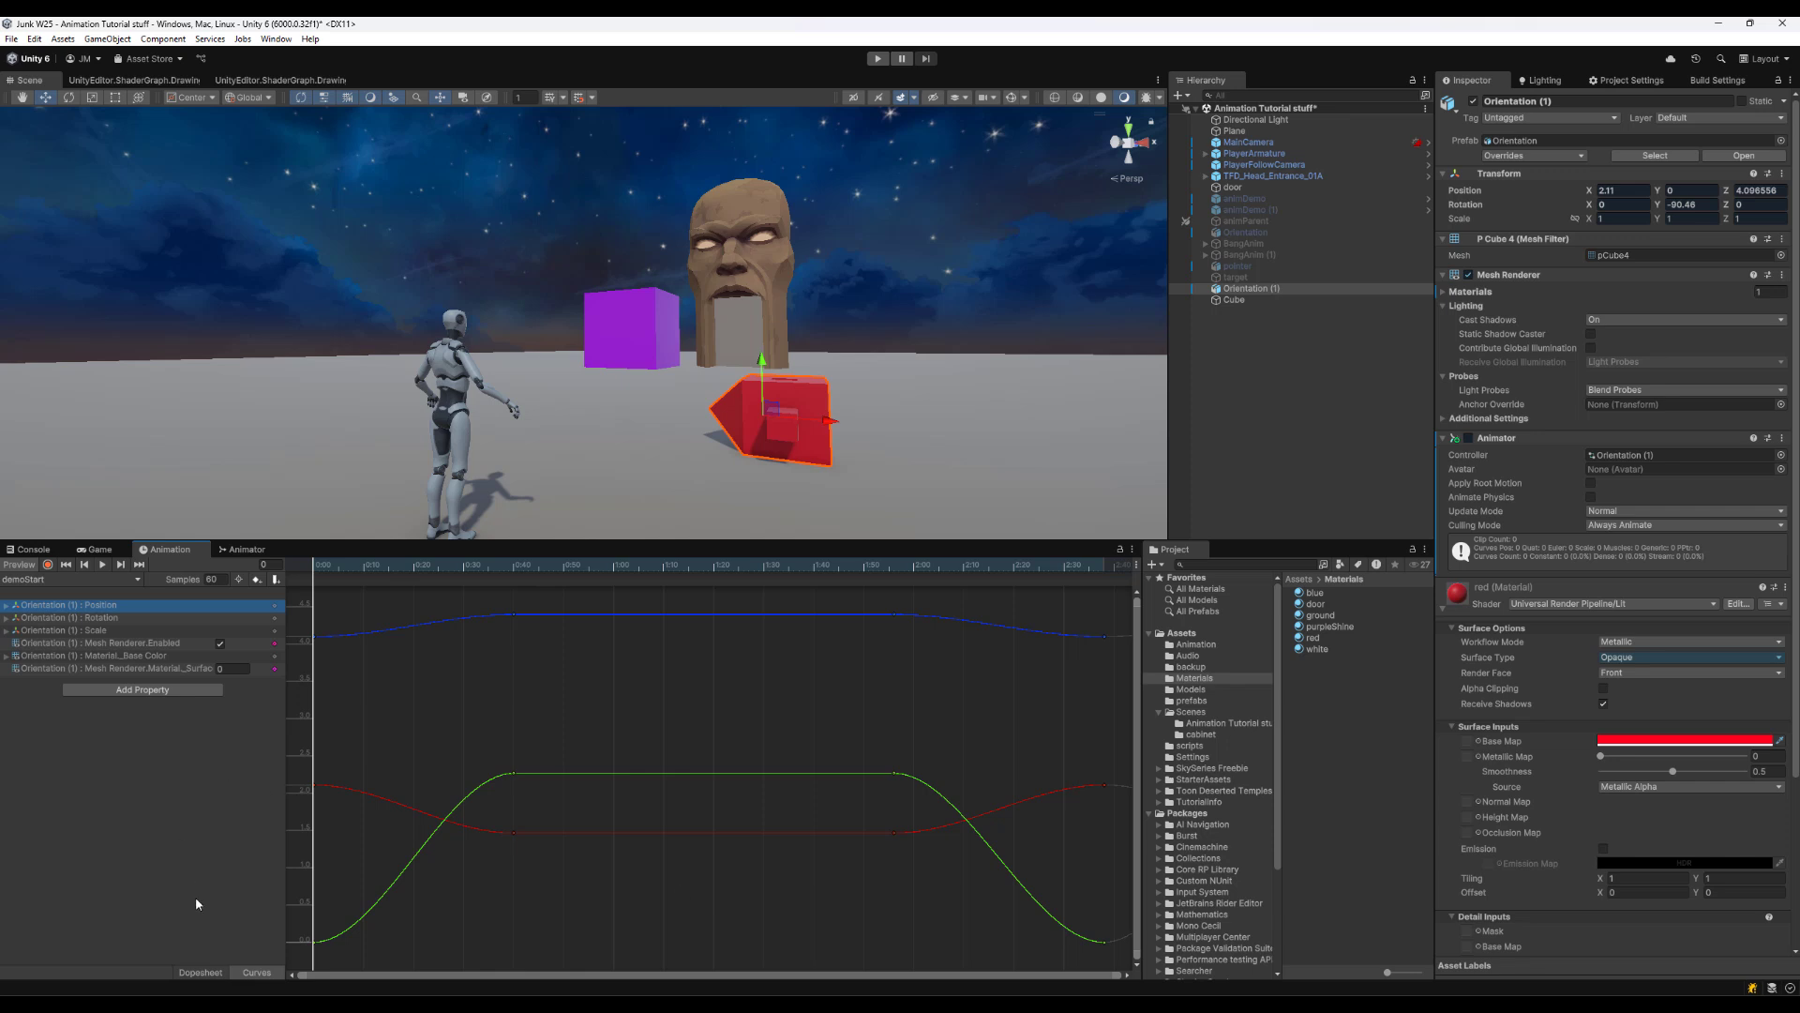
Expand the Position, Rotation and Scale properties into per-axis values and scrub to about frame 9
left_click(6, 605)
left_click(7, 655)
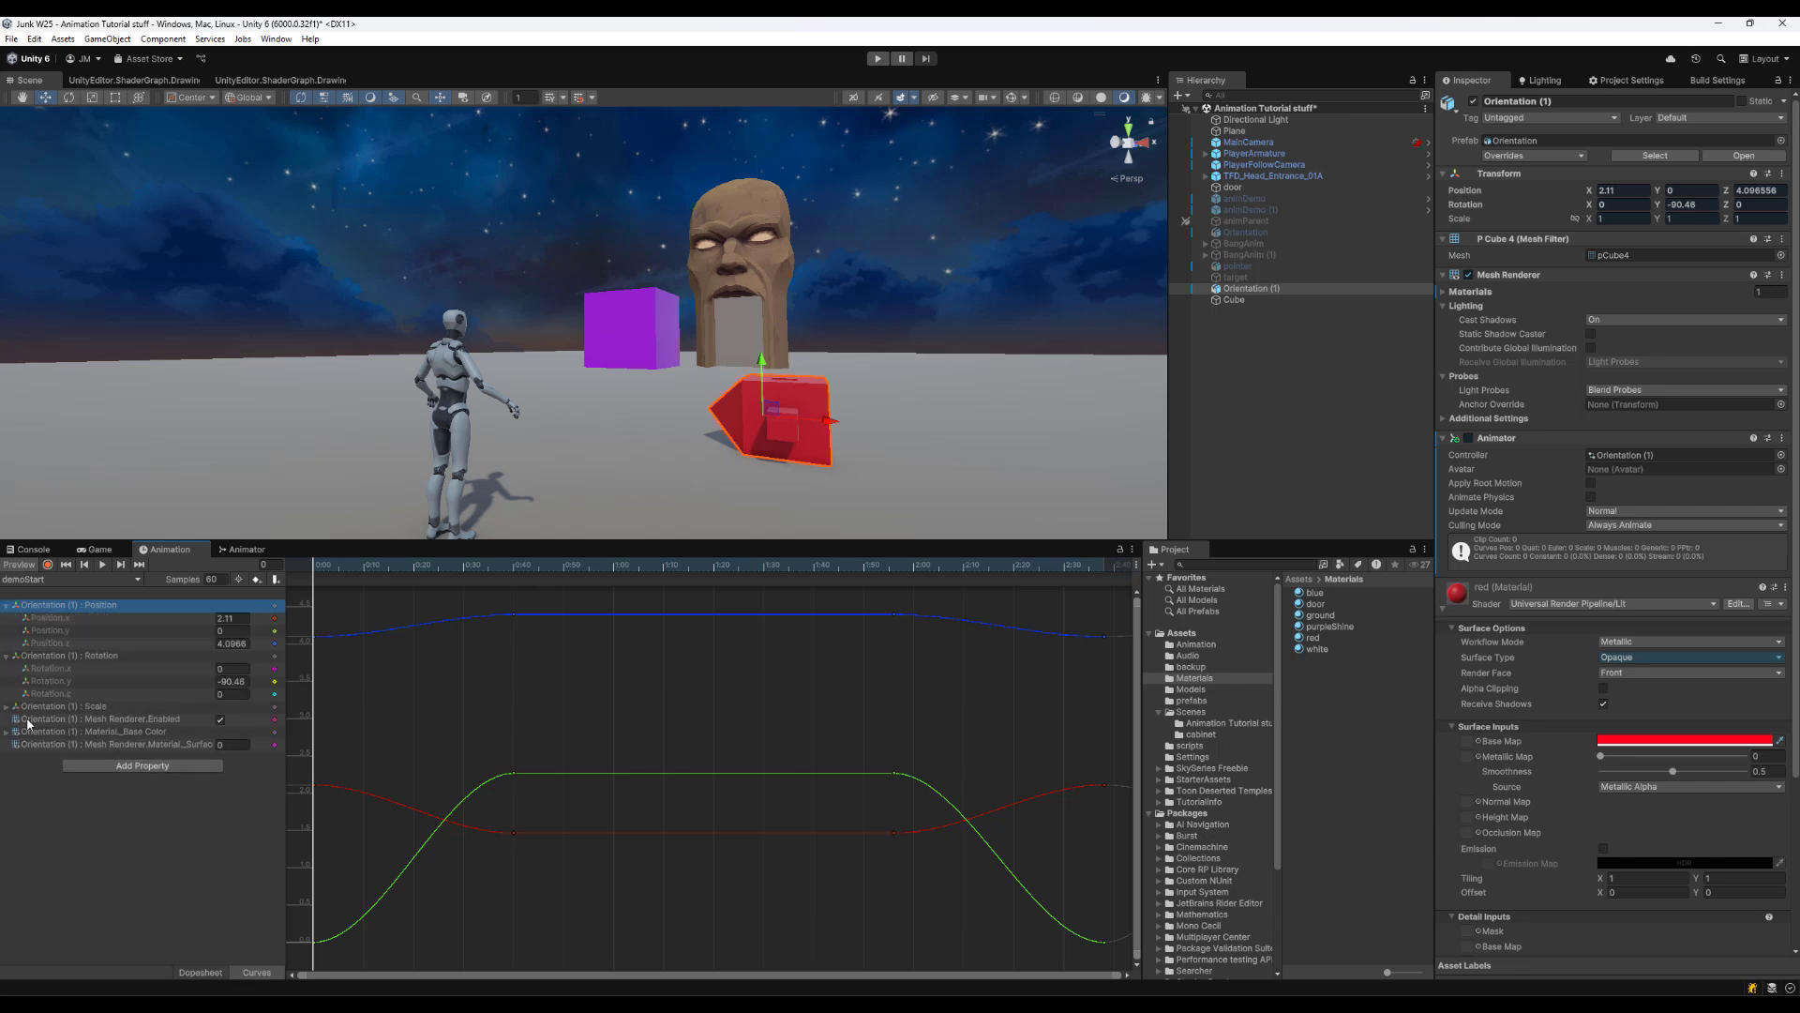
left_click(7, 706)
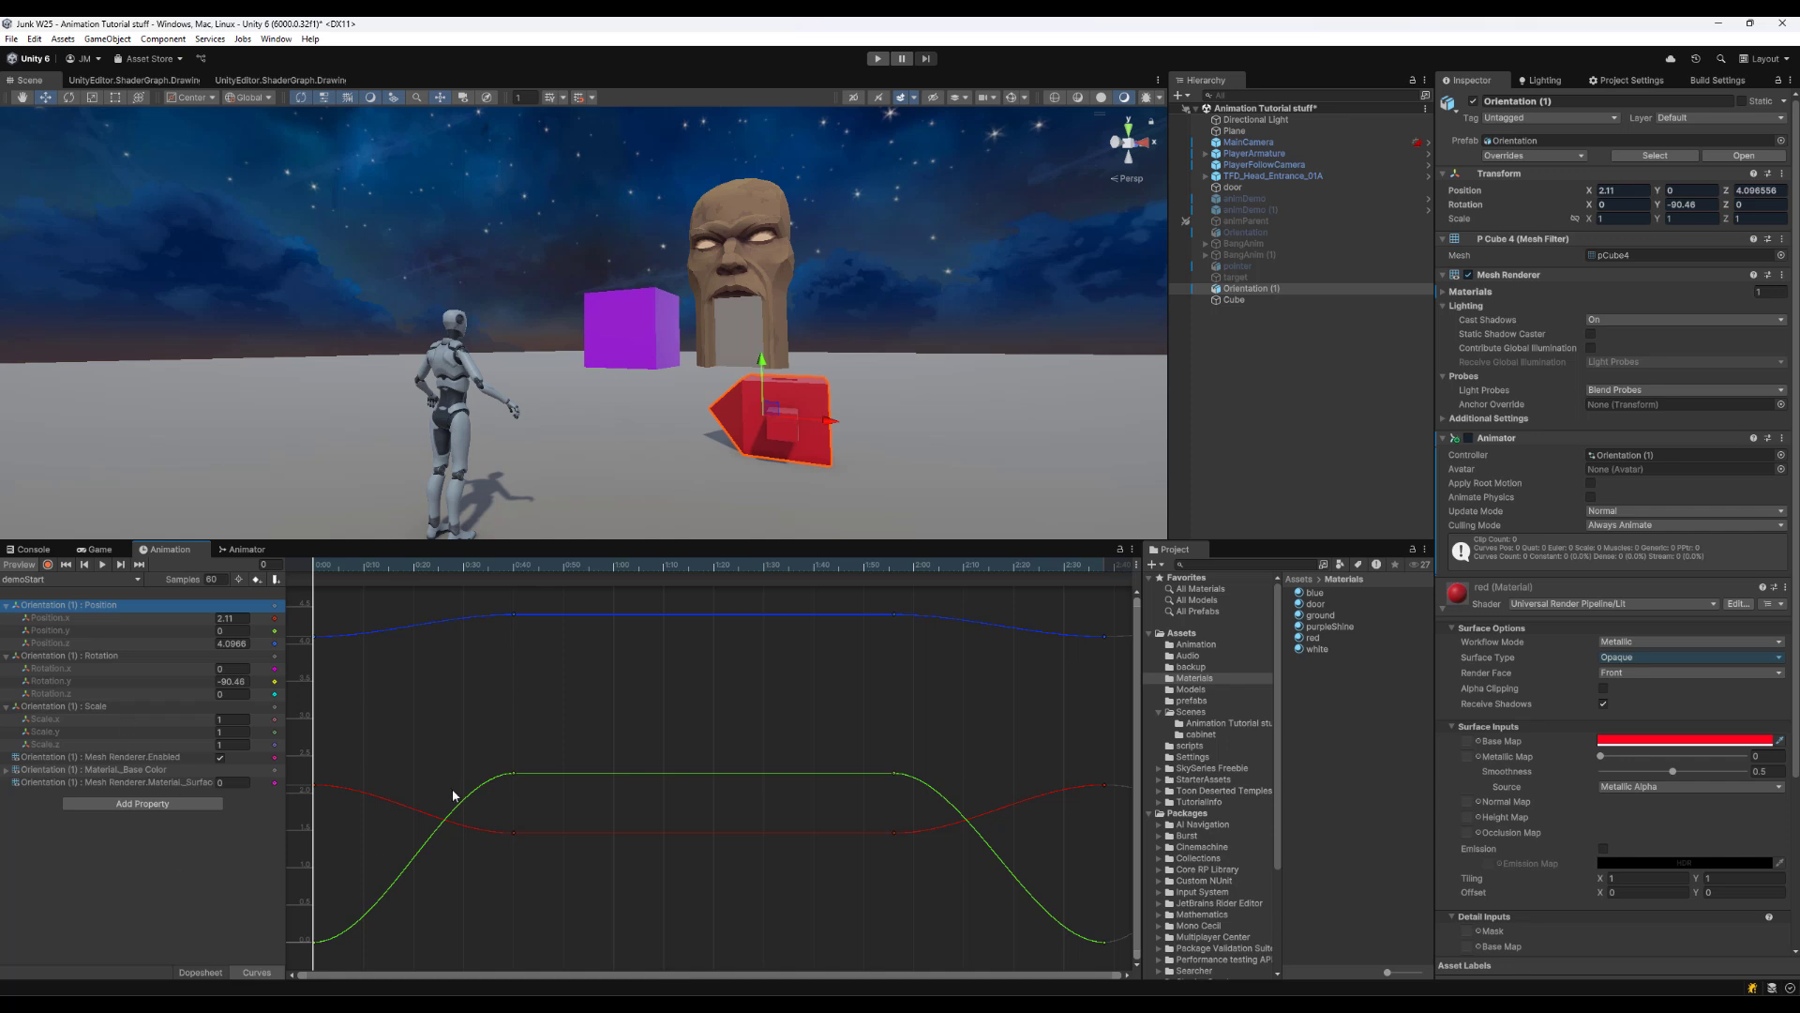
left_click_drag(324, 567, 359, 593)
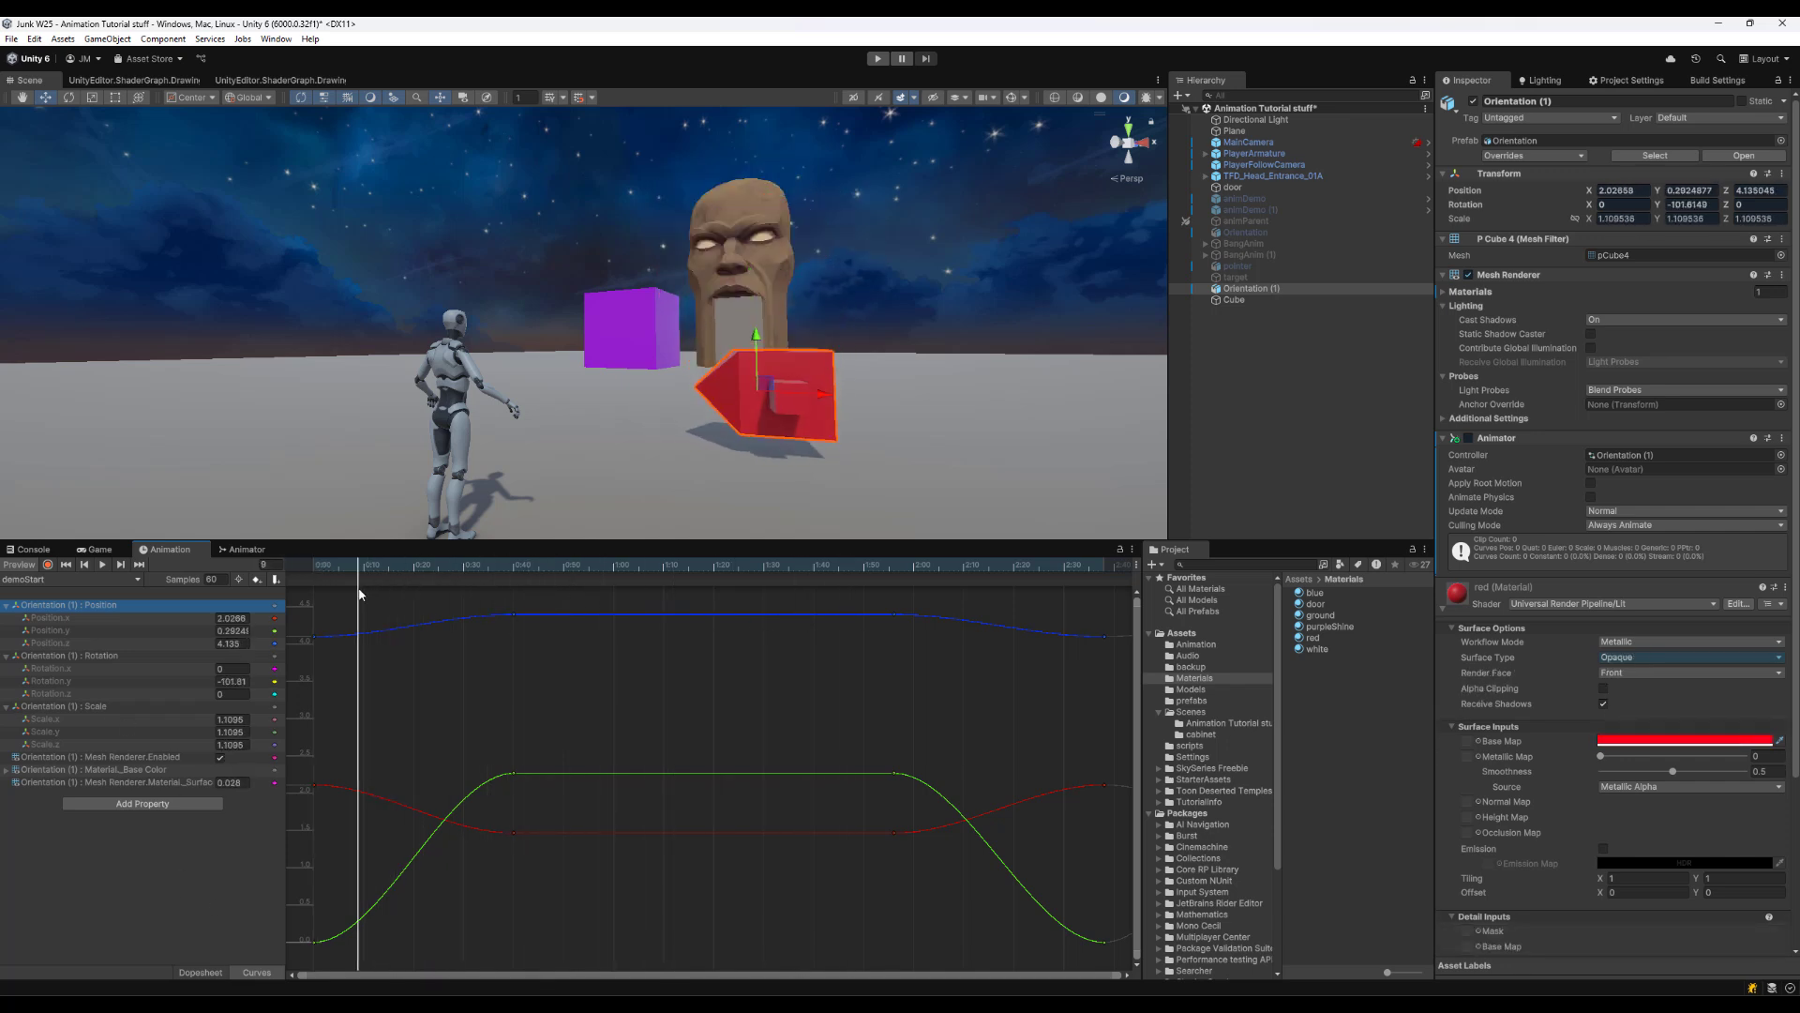
Display the Position.y curve together with the Scale curves and frame them in the curve view
left_click(46, 631)
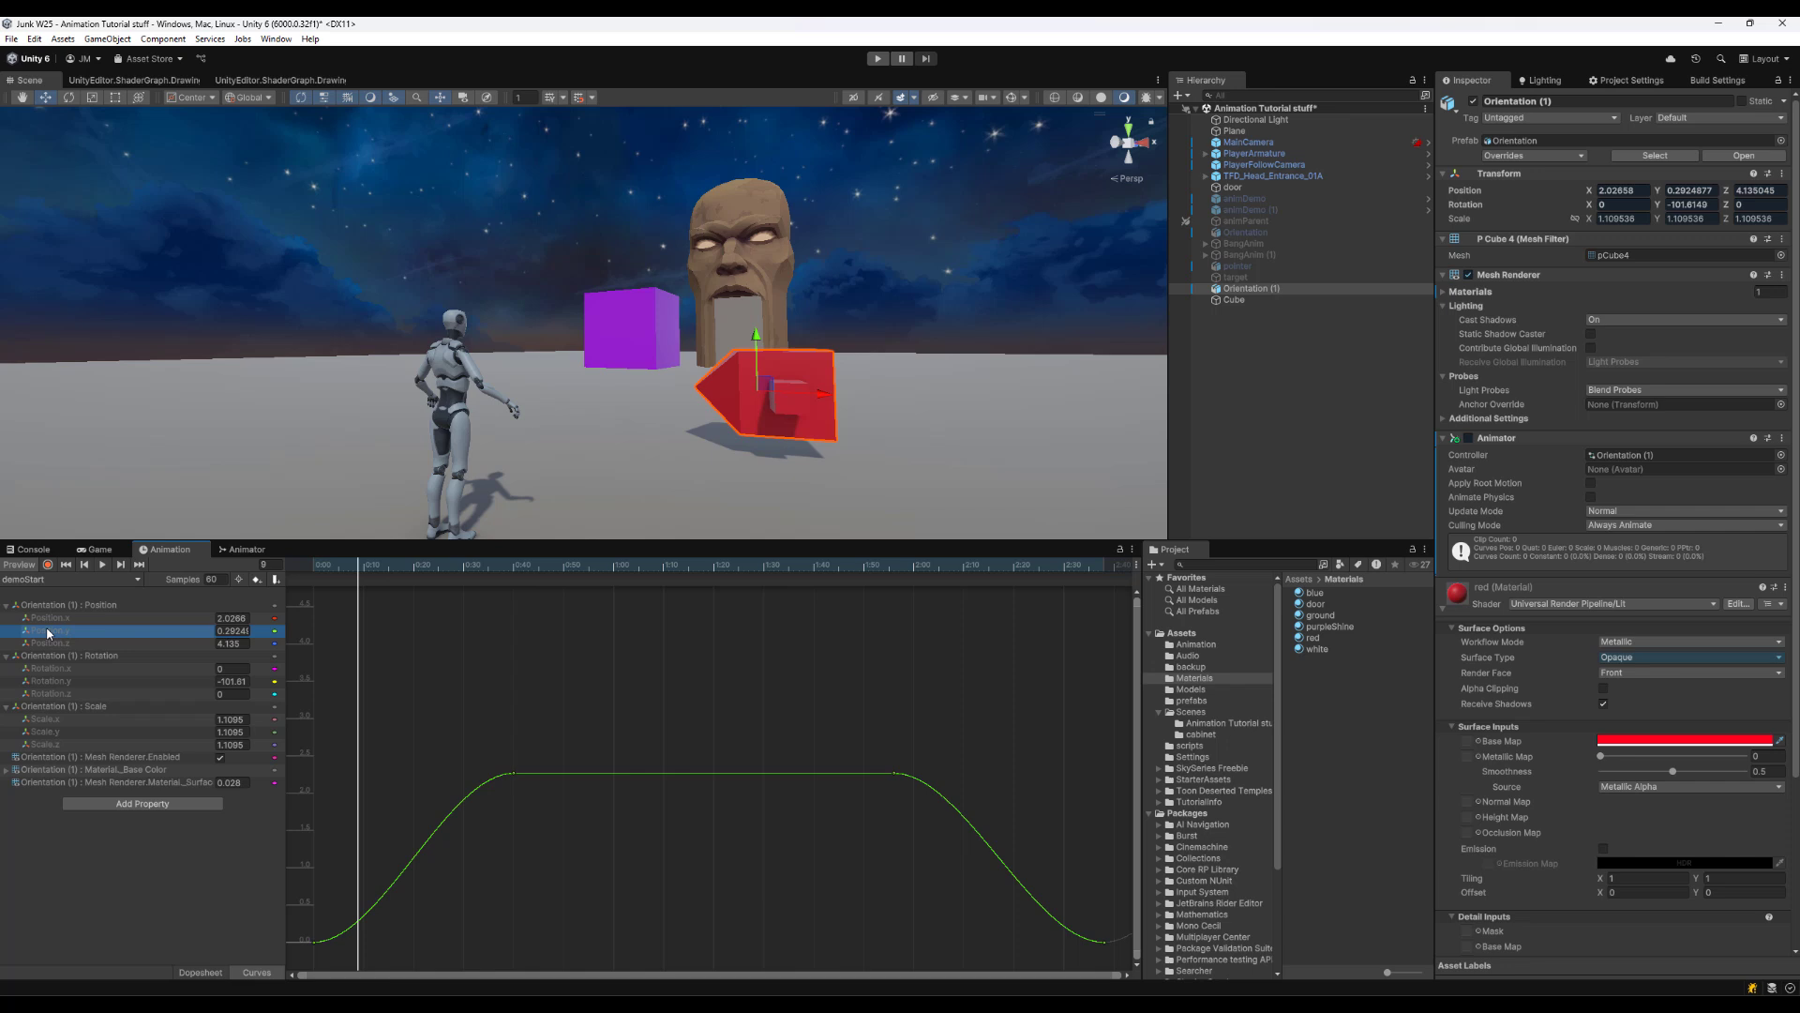
left_click(246, 631)
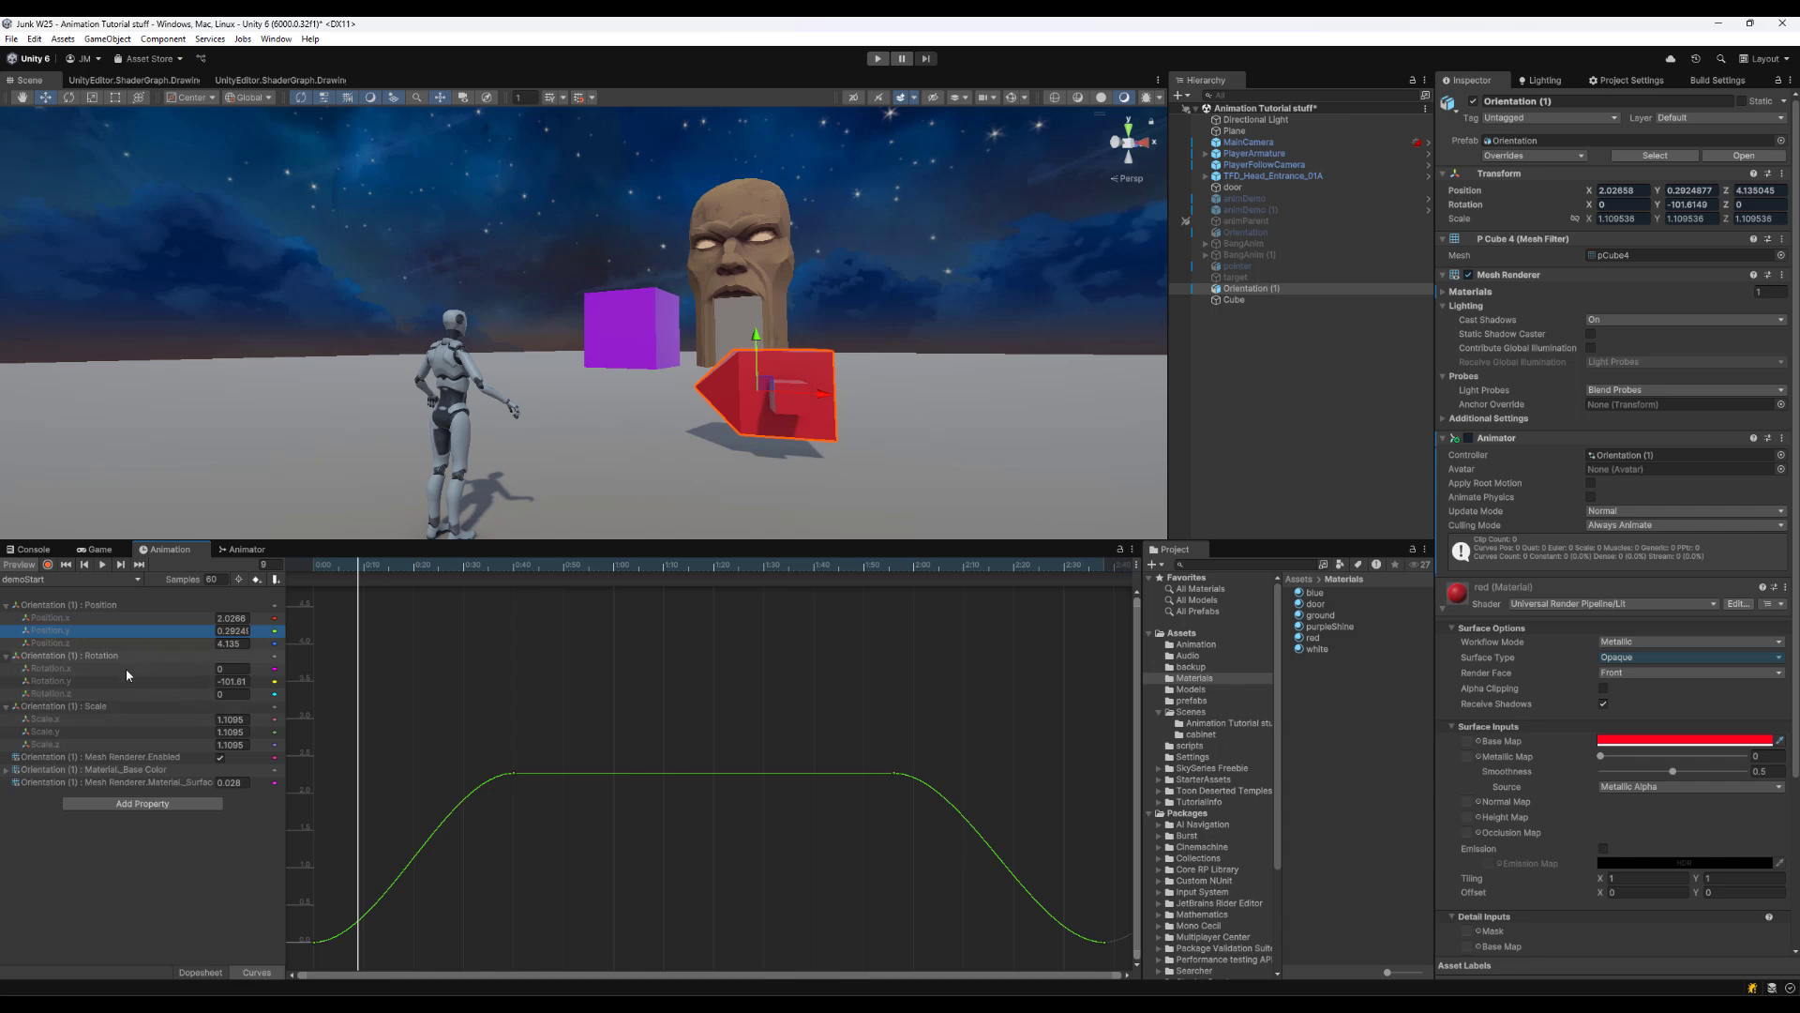
left_click(128, 714, "ctrl")
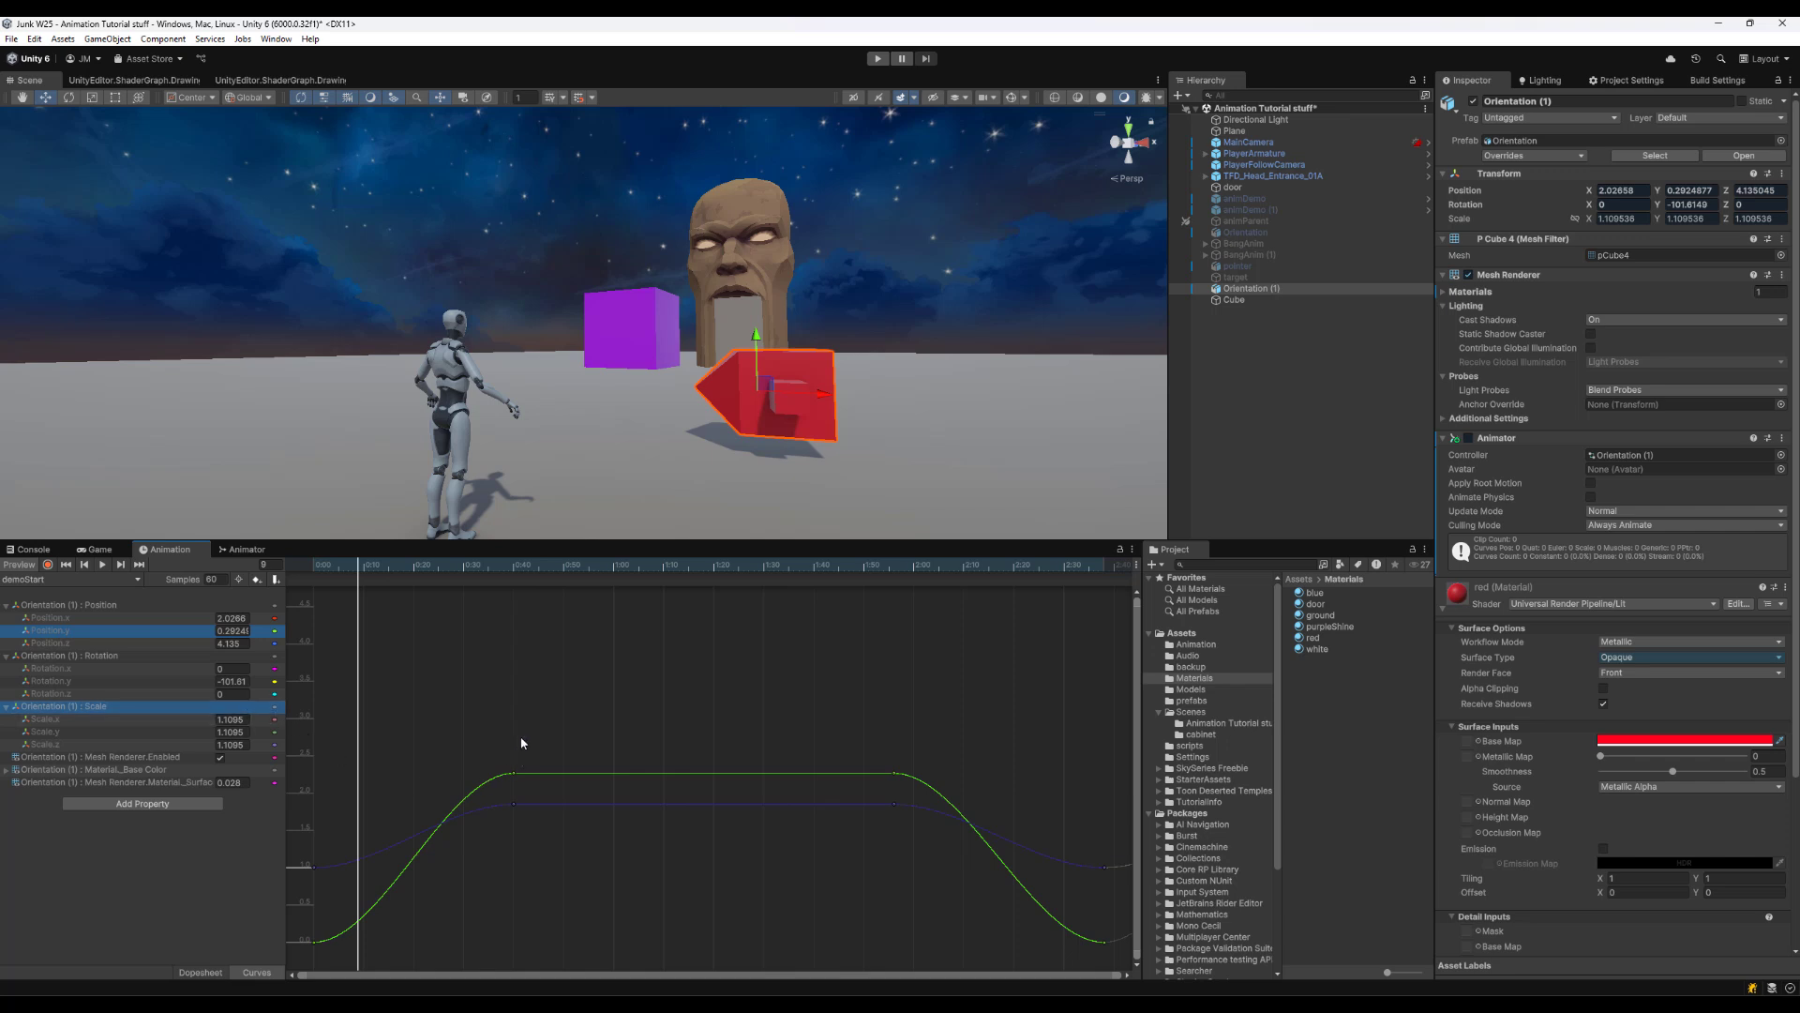
key("f")
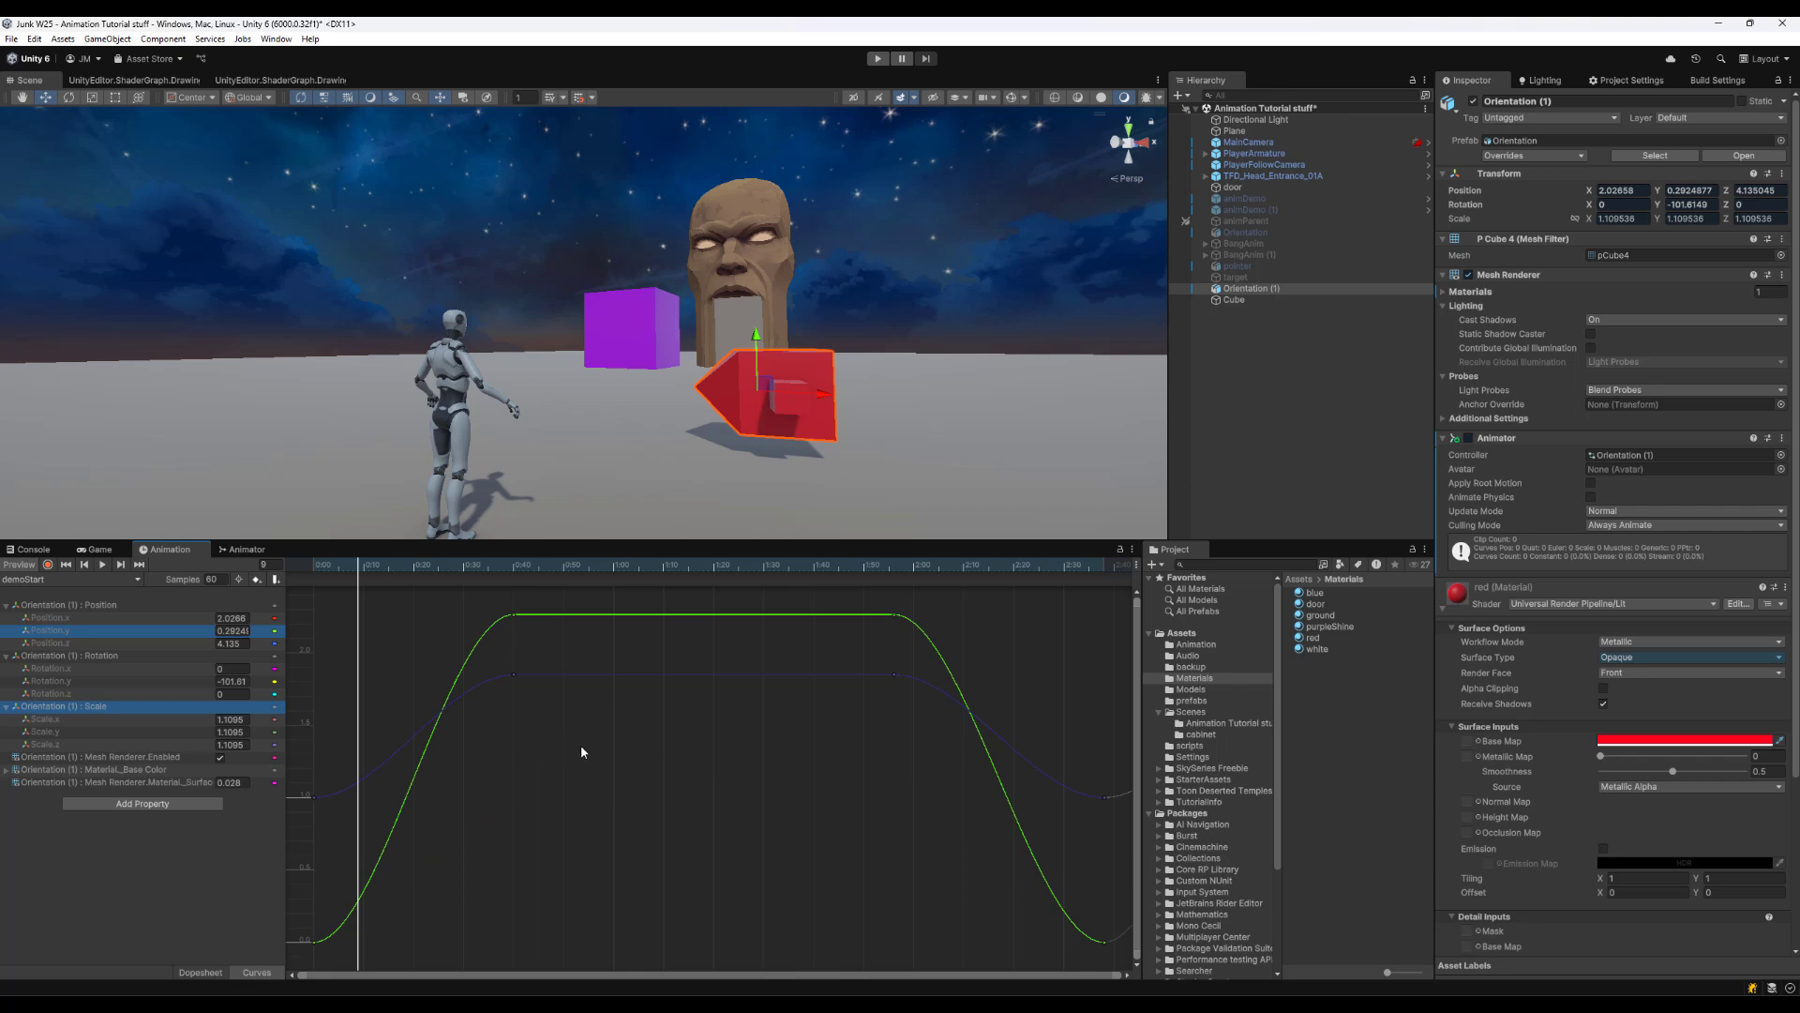
scroll(659, 772, "down", 6)
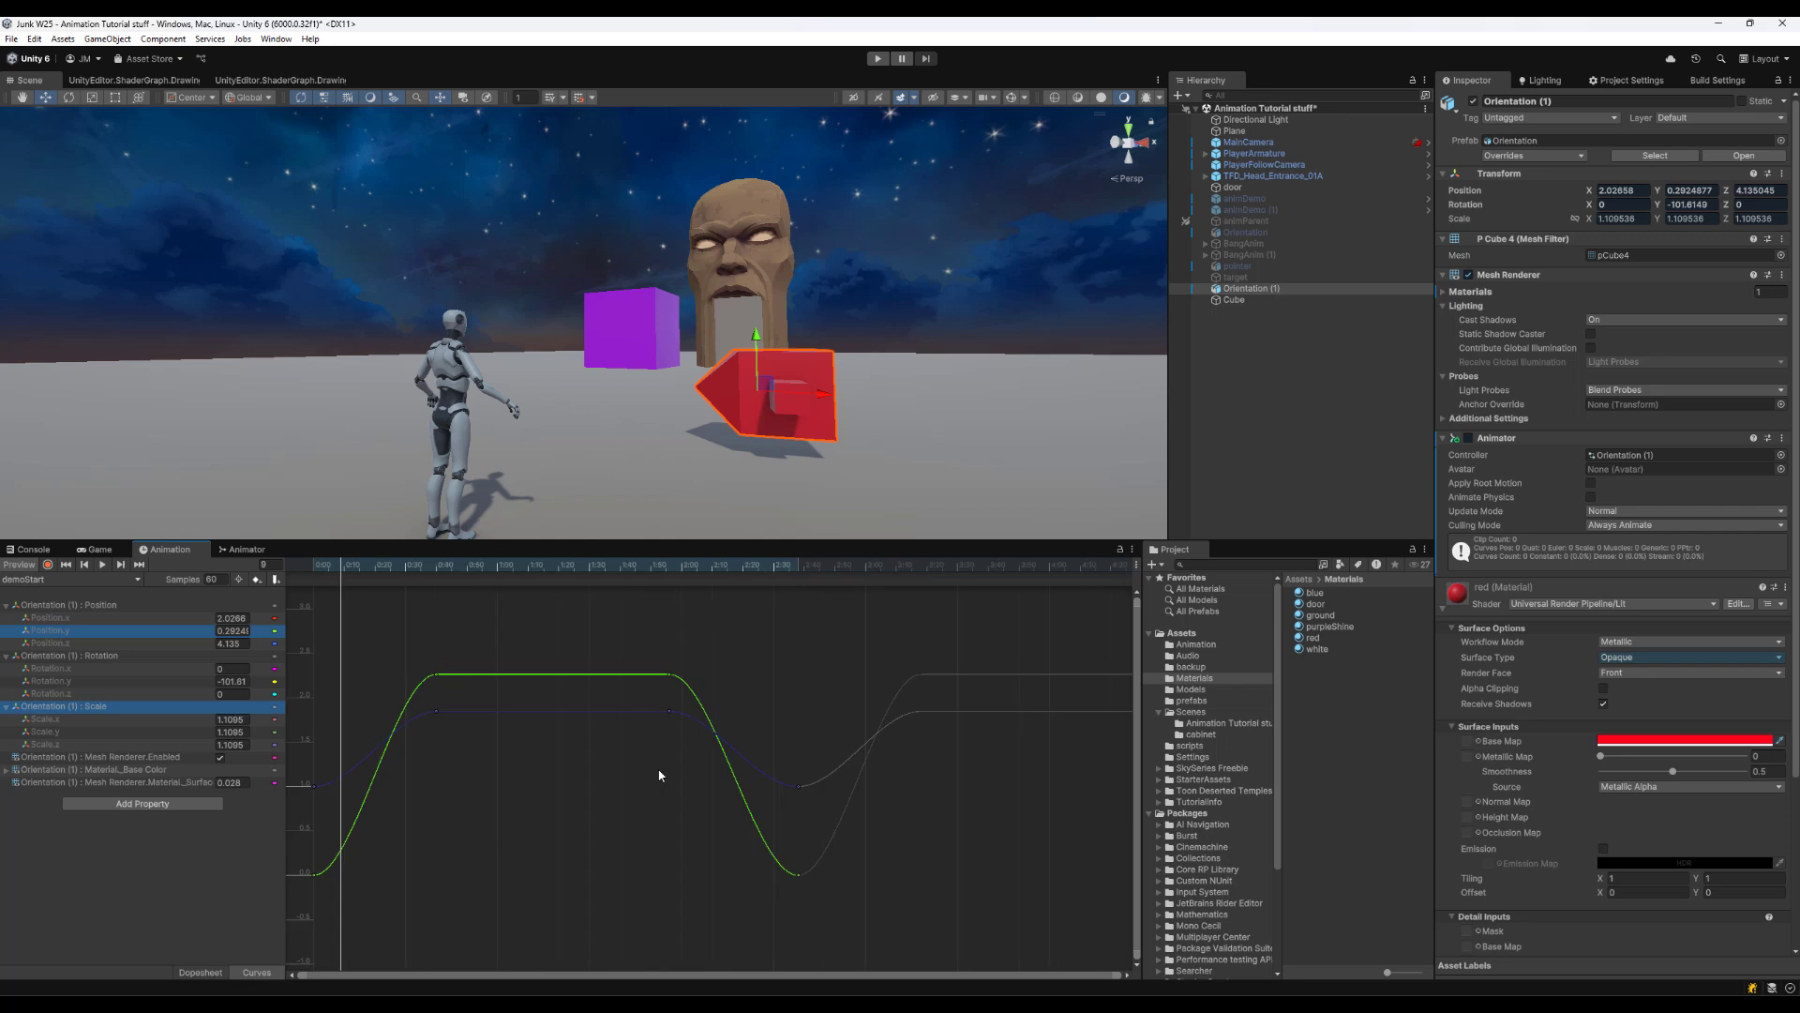
scroll(434, 822, "up", 8)
right_click_drag(469, 785, 425, 803, "alt")
scroll(396, 808, "up", 4)
key("f")
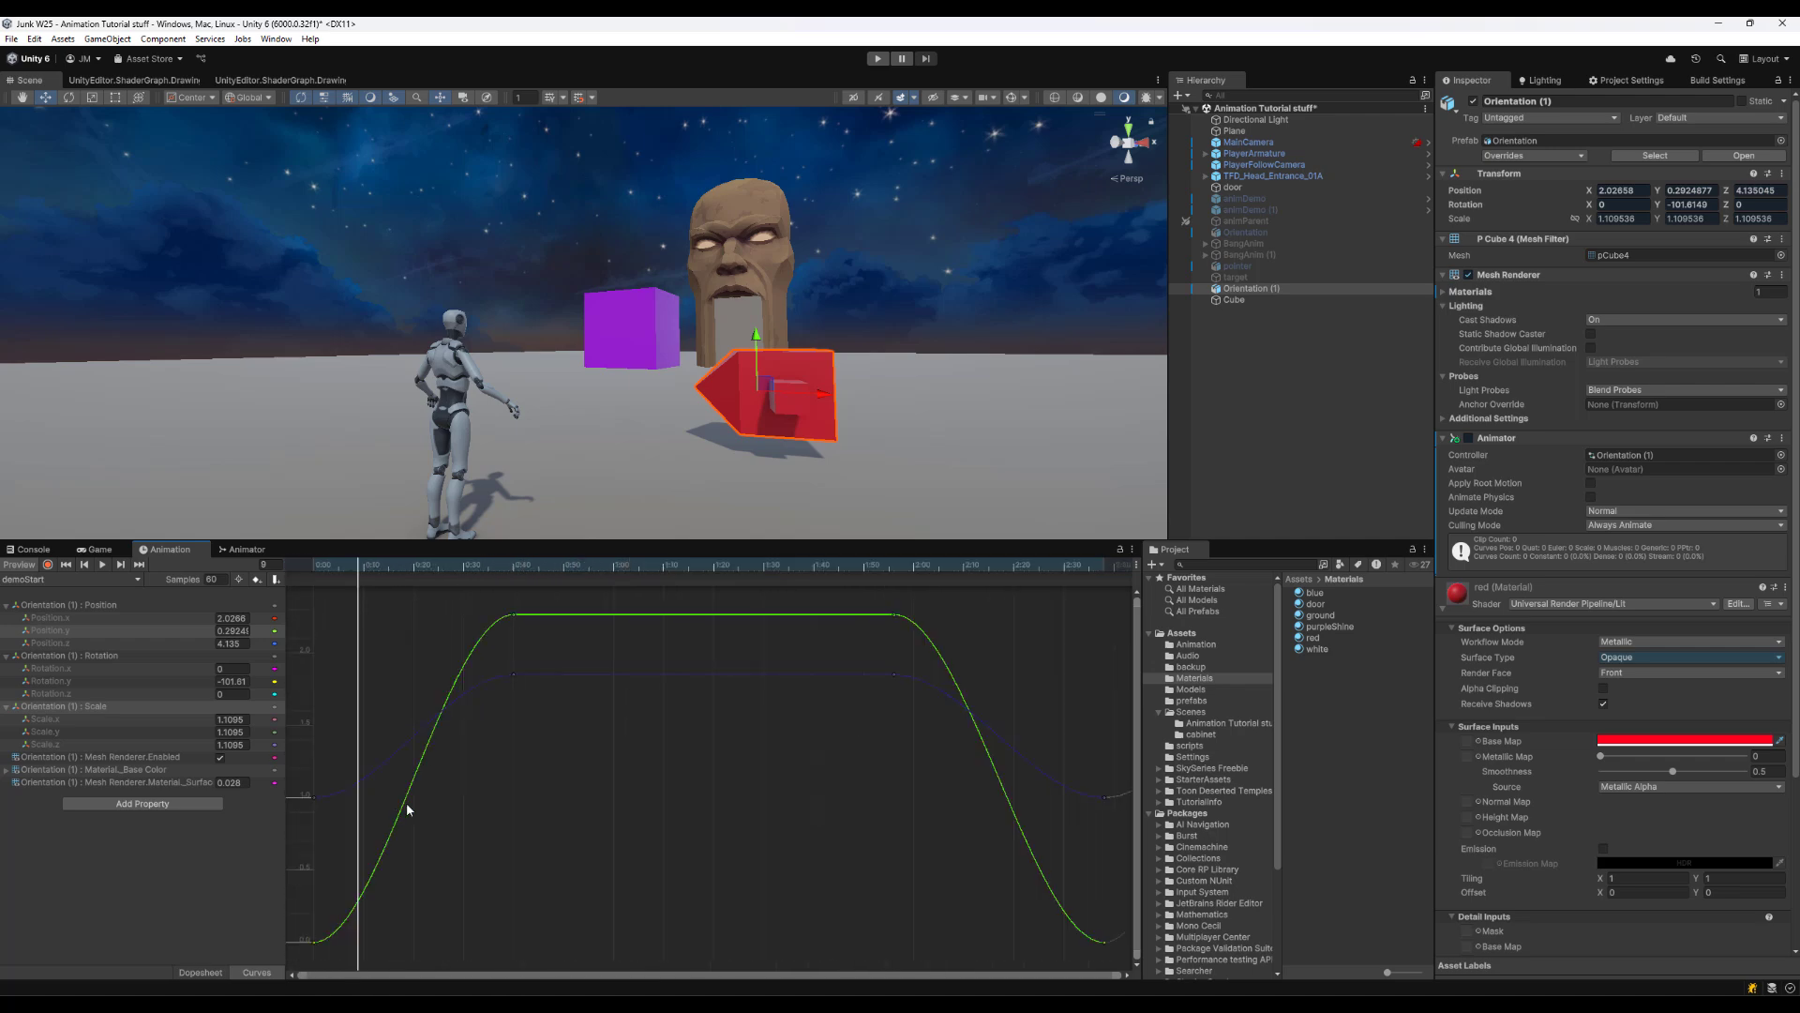
Move the Position.y curve's key from frame 40 to about frame 25 at a value of about 1.8
left_click_drag(565, 565, 474, 566)
left_click_drag(535, 641, 439, 676)
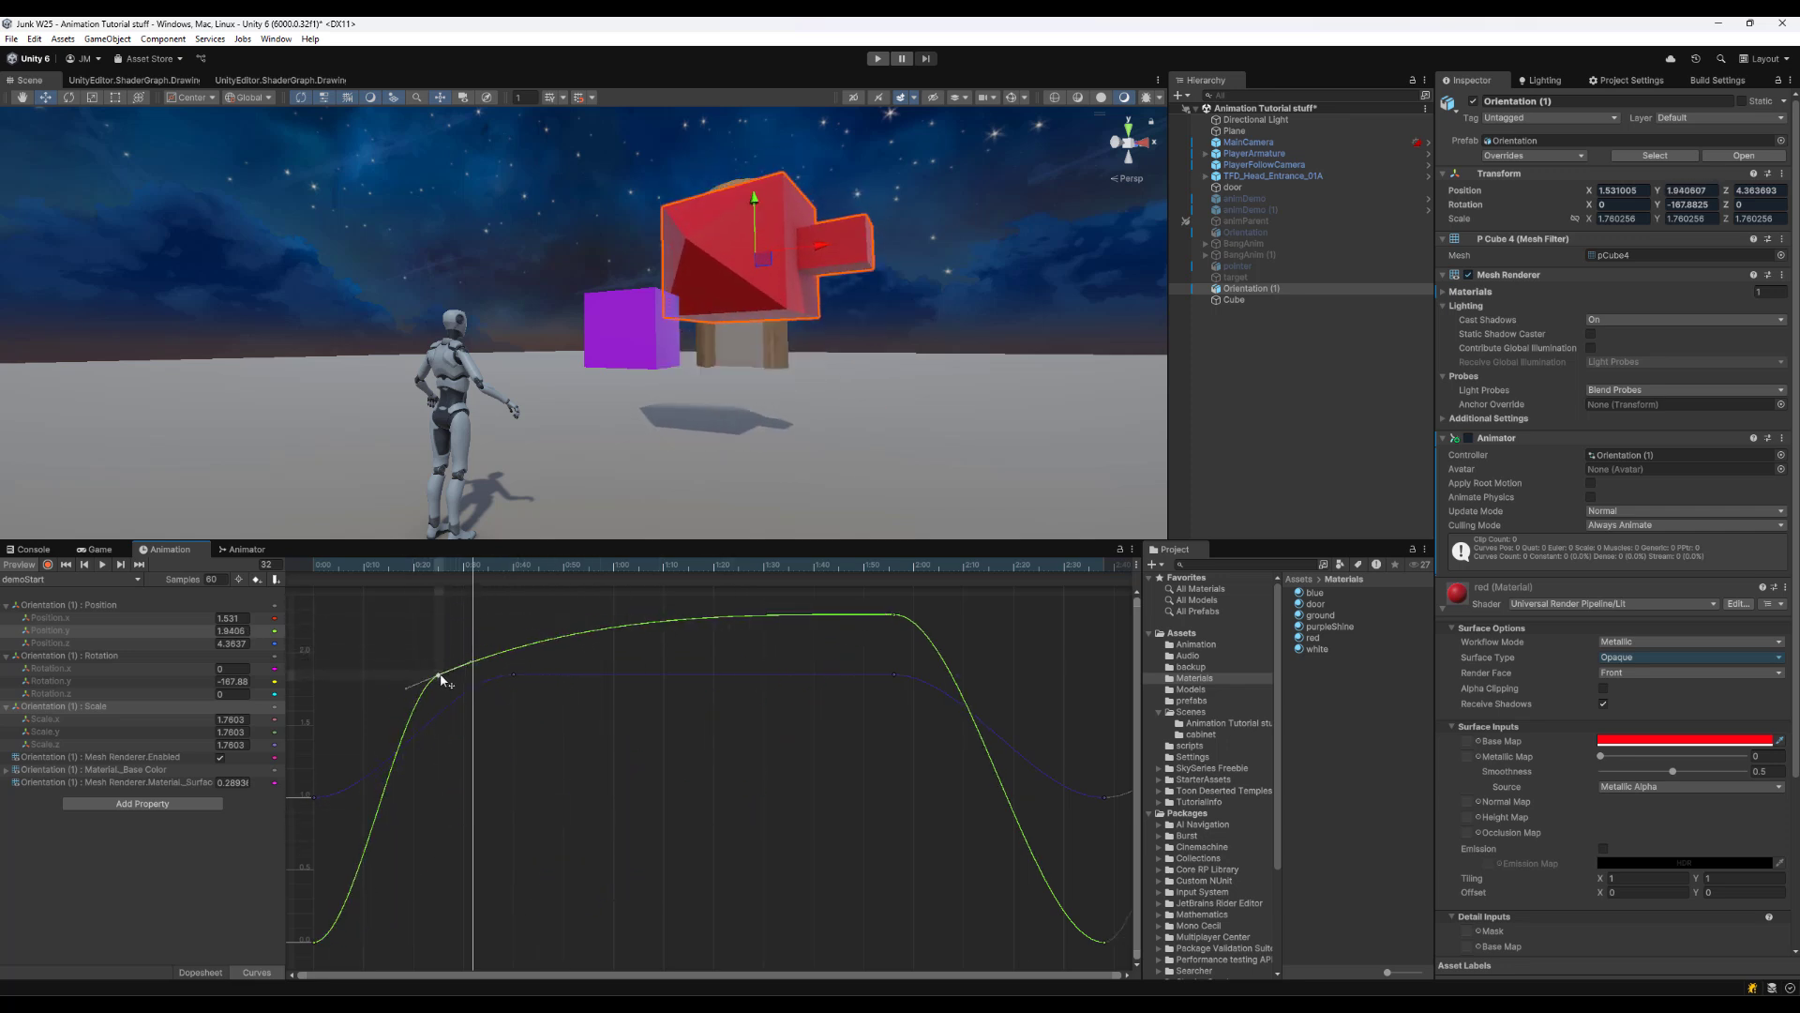
Add a key to the Position.y curve near frame 60, try repositioning it, and delete it
right_click(612, 628)
left_click(645, 638)
left_click_drag(646, 711, 595, 603)
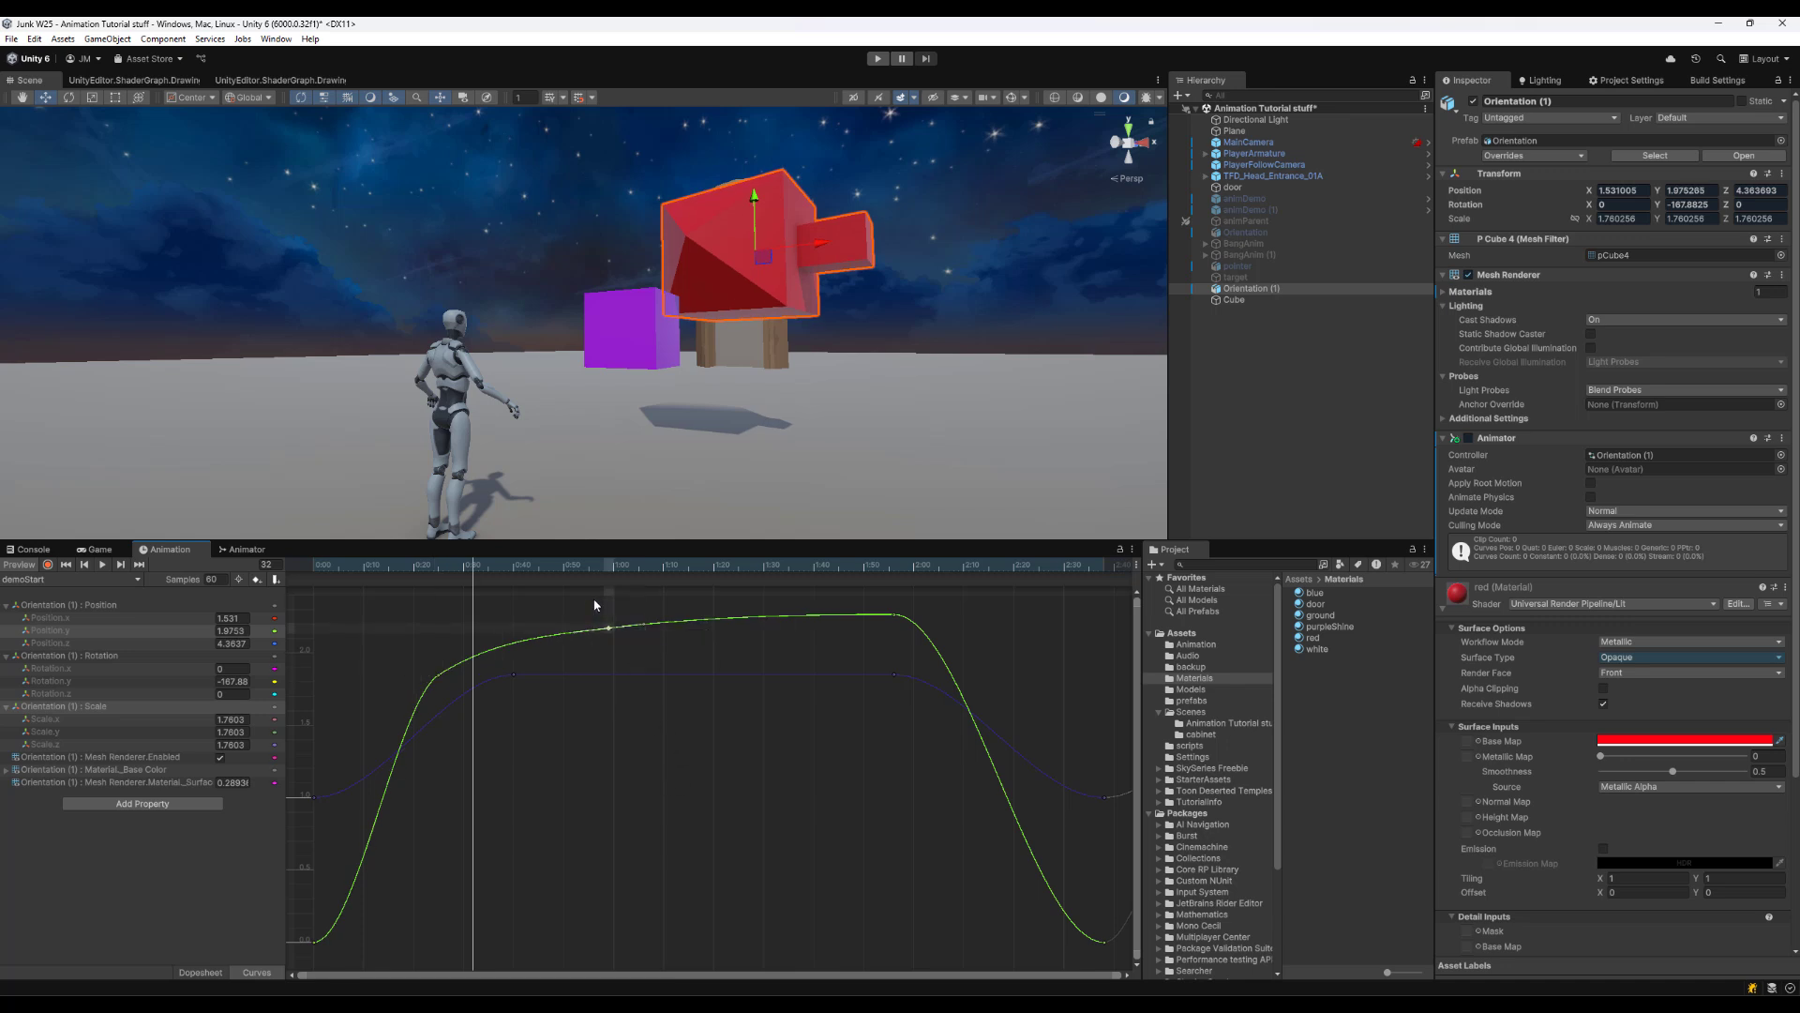
key("Delete")
Tilt the tangent of the Position.y key near frame 25 steeply downward and scrub through the movement
left_click(437, 675)
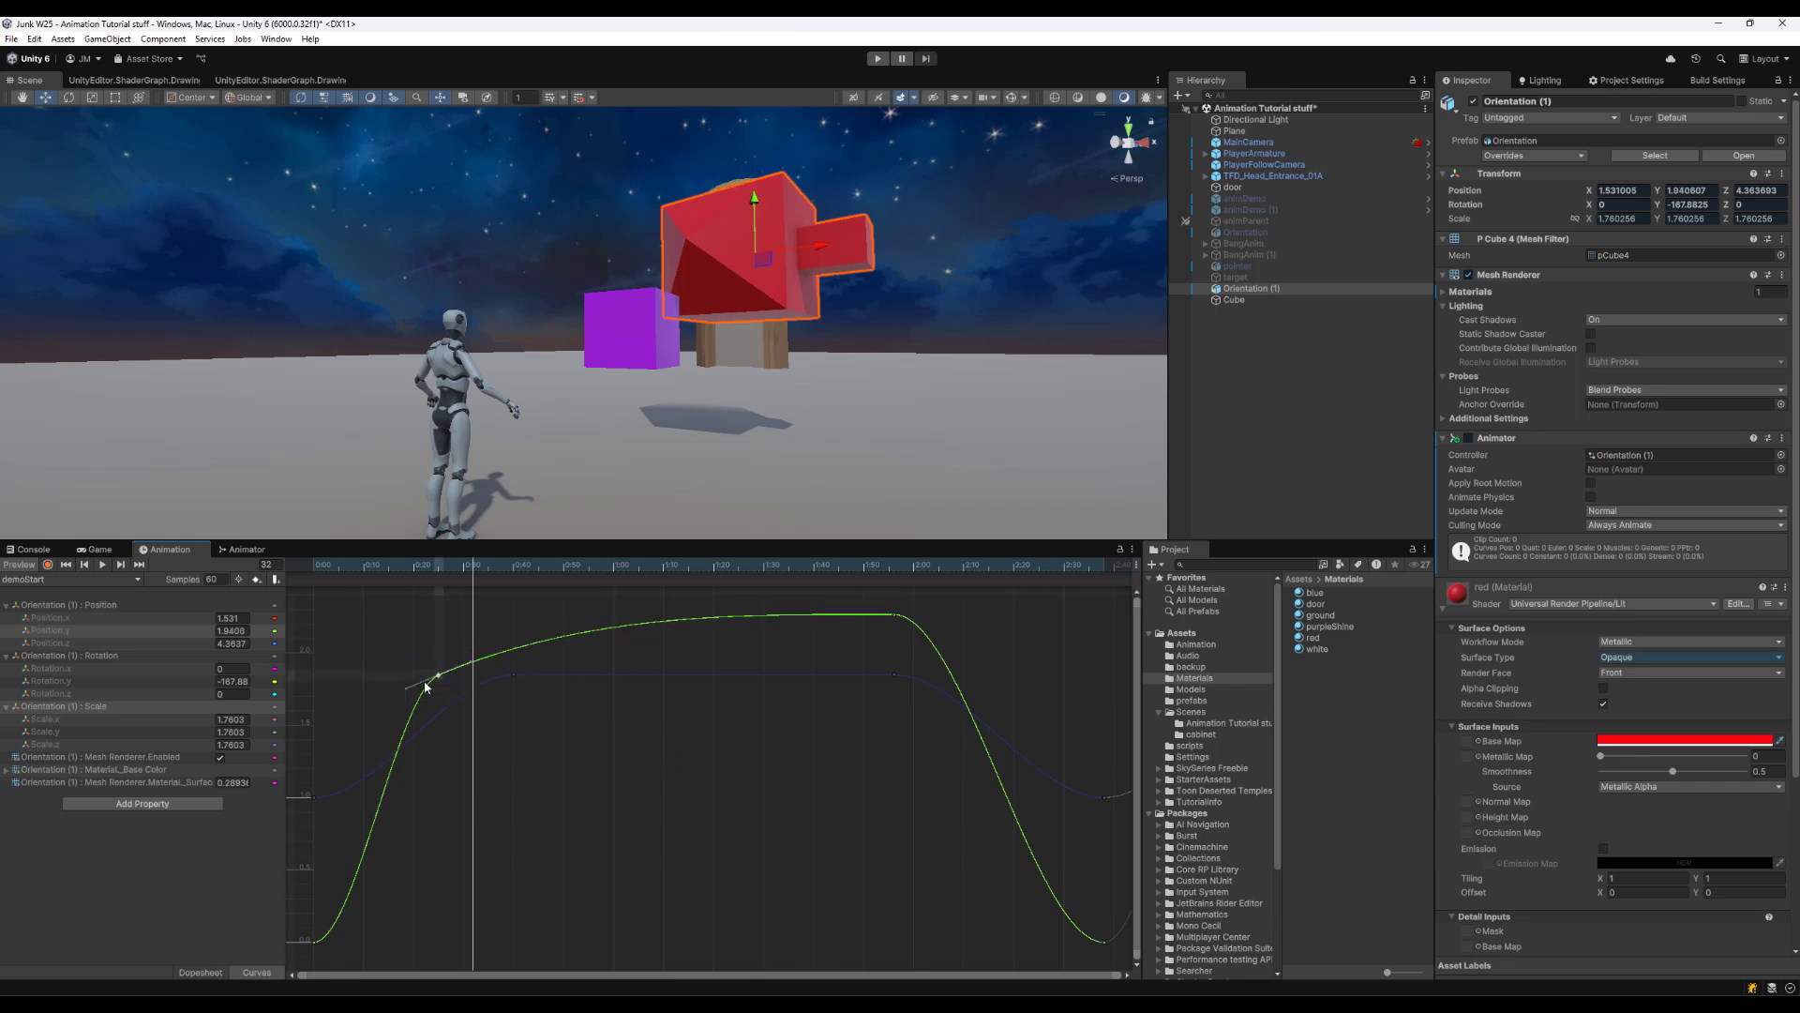
left_click_drag(407, 686, 410, 628)
left_click_drag(430, 566, 398, 600)
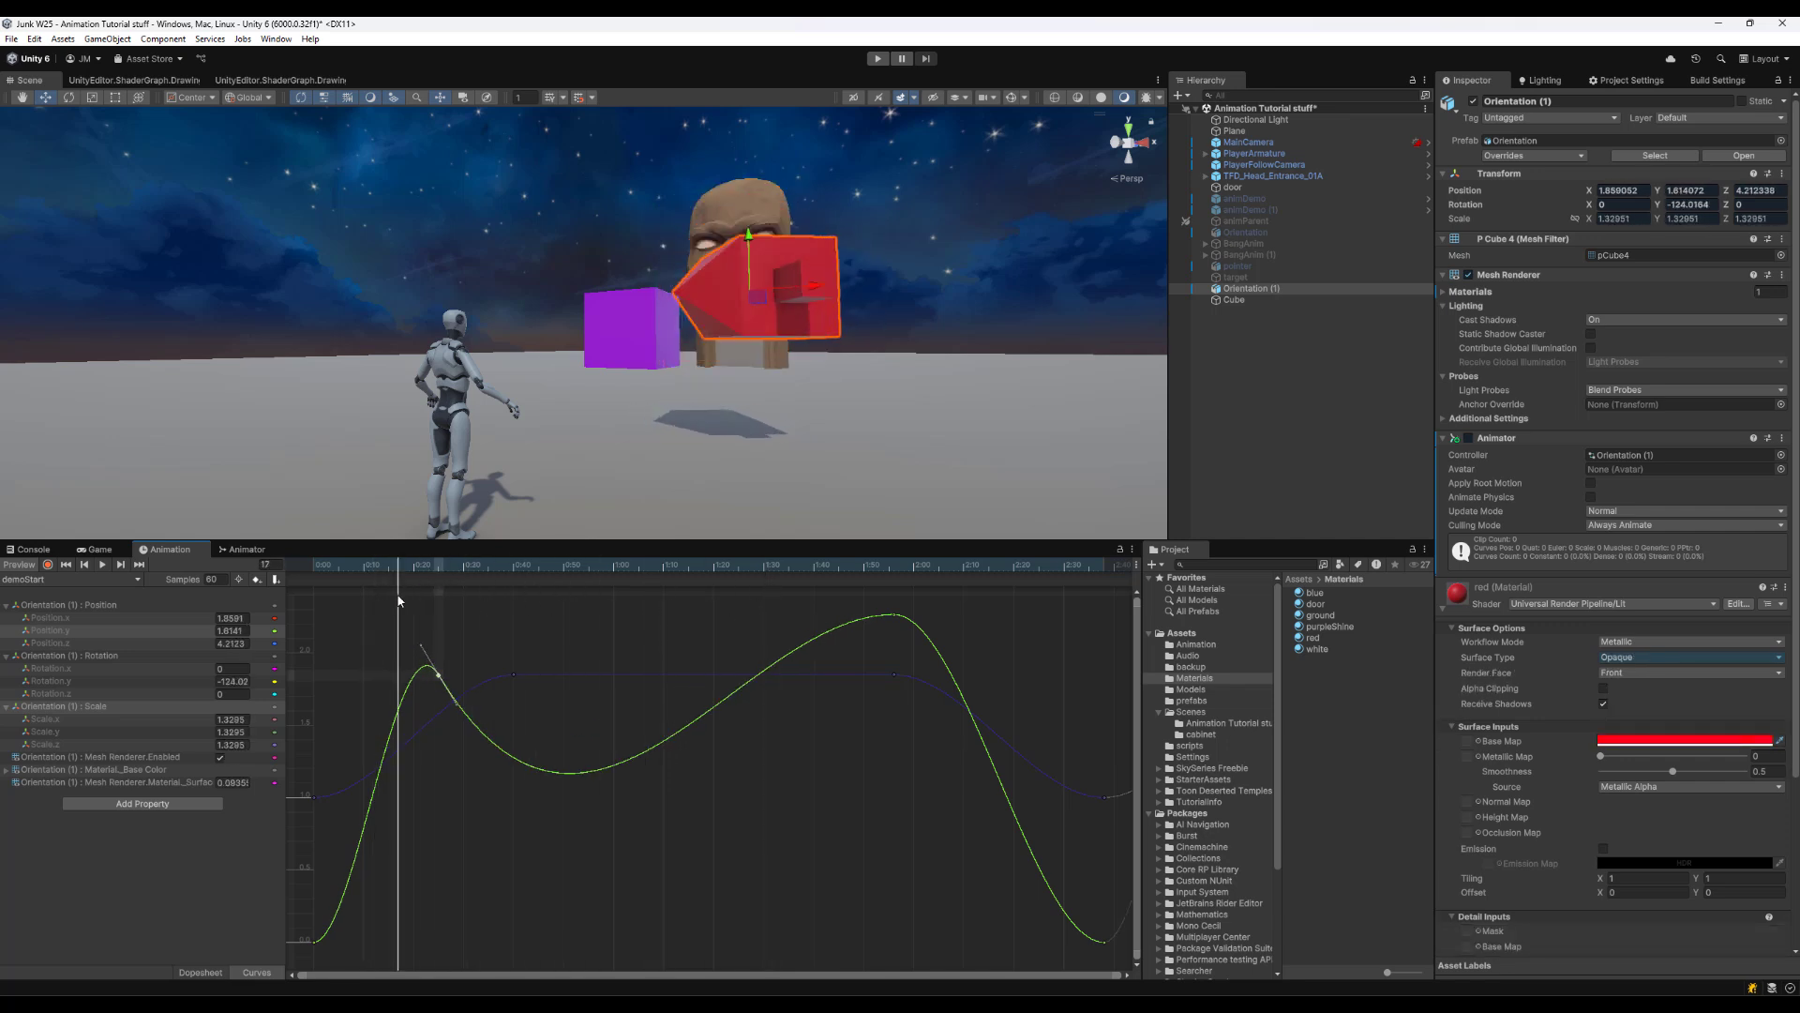
Reset the tangent of the key near frame 25 to a gentle upward slope and scrub to frame 35
mouse_move(455, 705)
left_mouse_down()
mouse_move(495, 665)
mouse_move(425, 688)
left_mouse_up()
left_click(378, 565)
left_click_drag(361, 566, 482, 615)
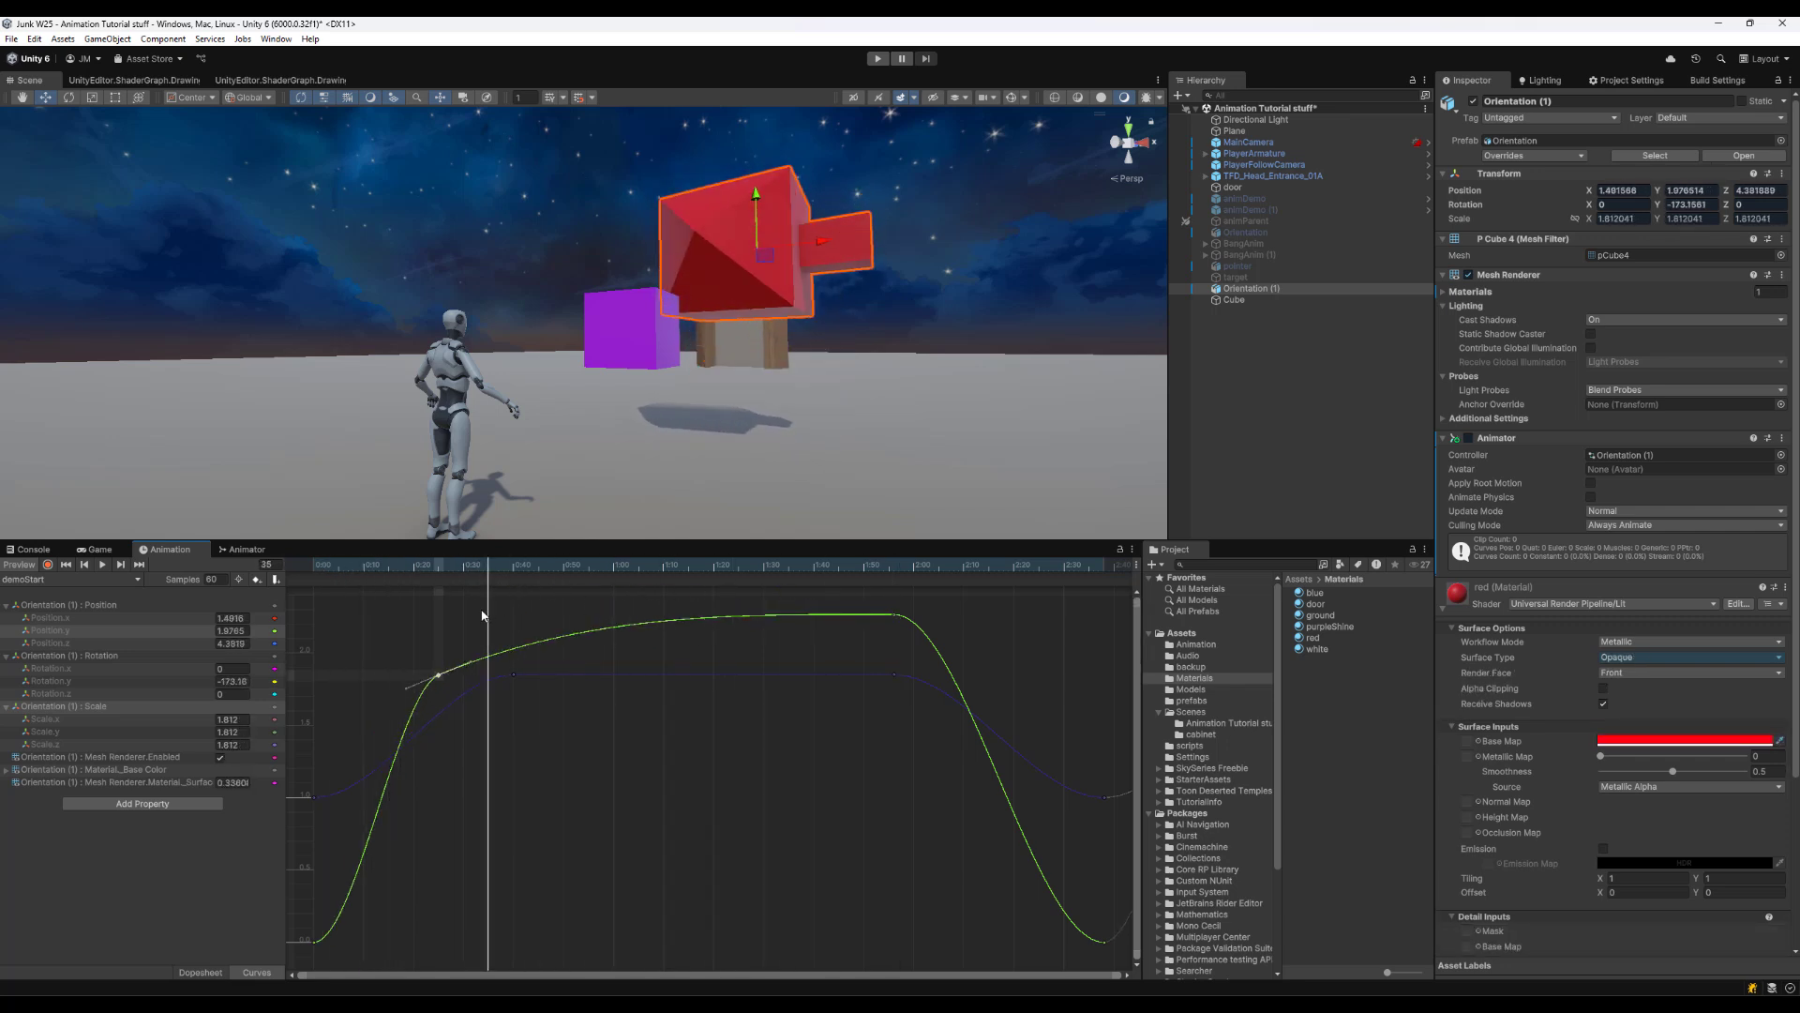
Tilt the tangent of the Position.y key near frame 25 slightly downward, trying the Broken tangent mode
right_click(439, 677)
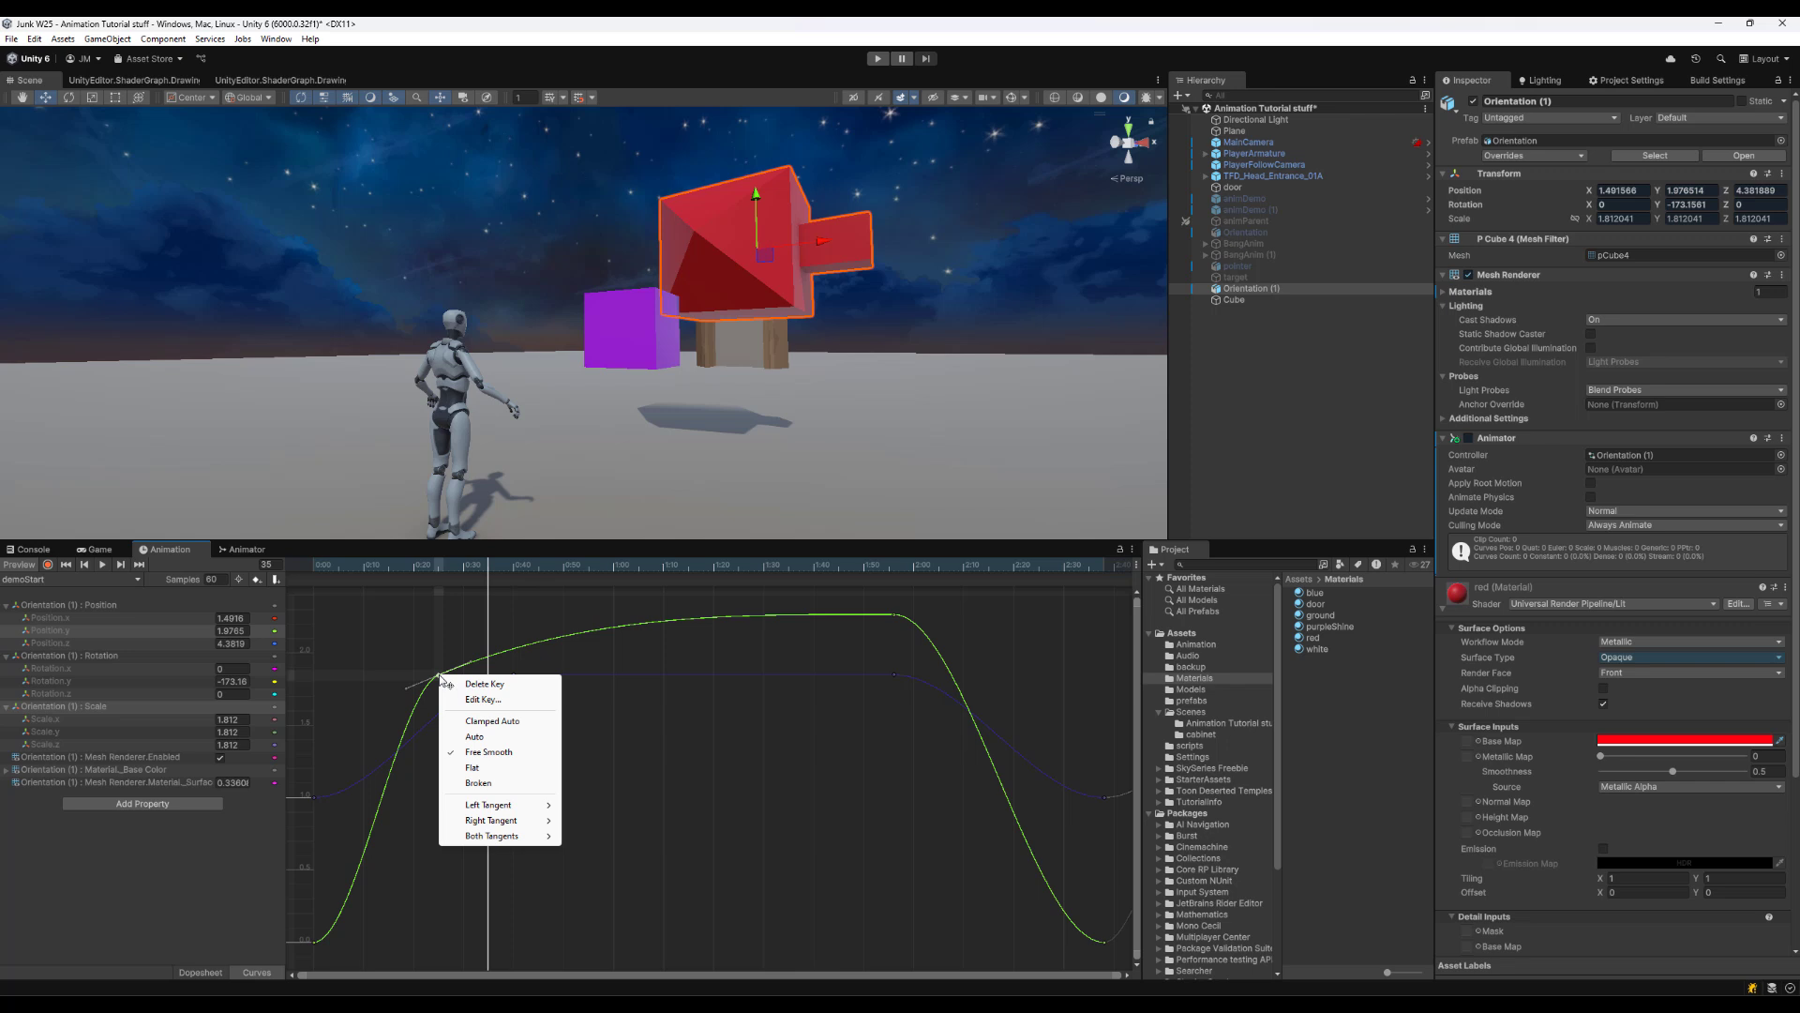
mouse_move(506, 822)
left_click(483, 785)
mouse_move(403, 684)
left_mouse_down()
mouse_move(380, 621)
mouse_move(450, 692)
mouse_move(413, 682)
mouse_move(434, 706)
mouse_move(407, 668)
left_mouse_up()
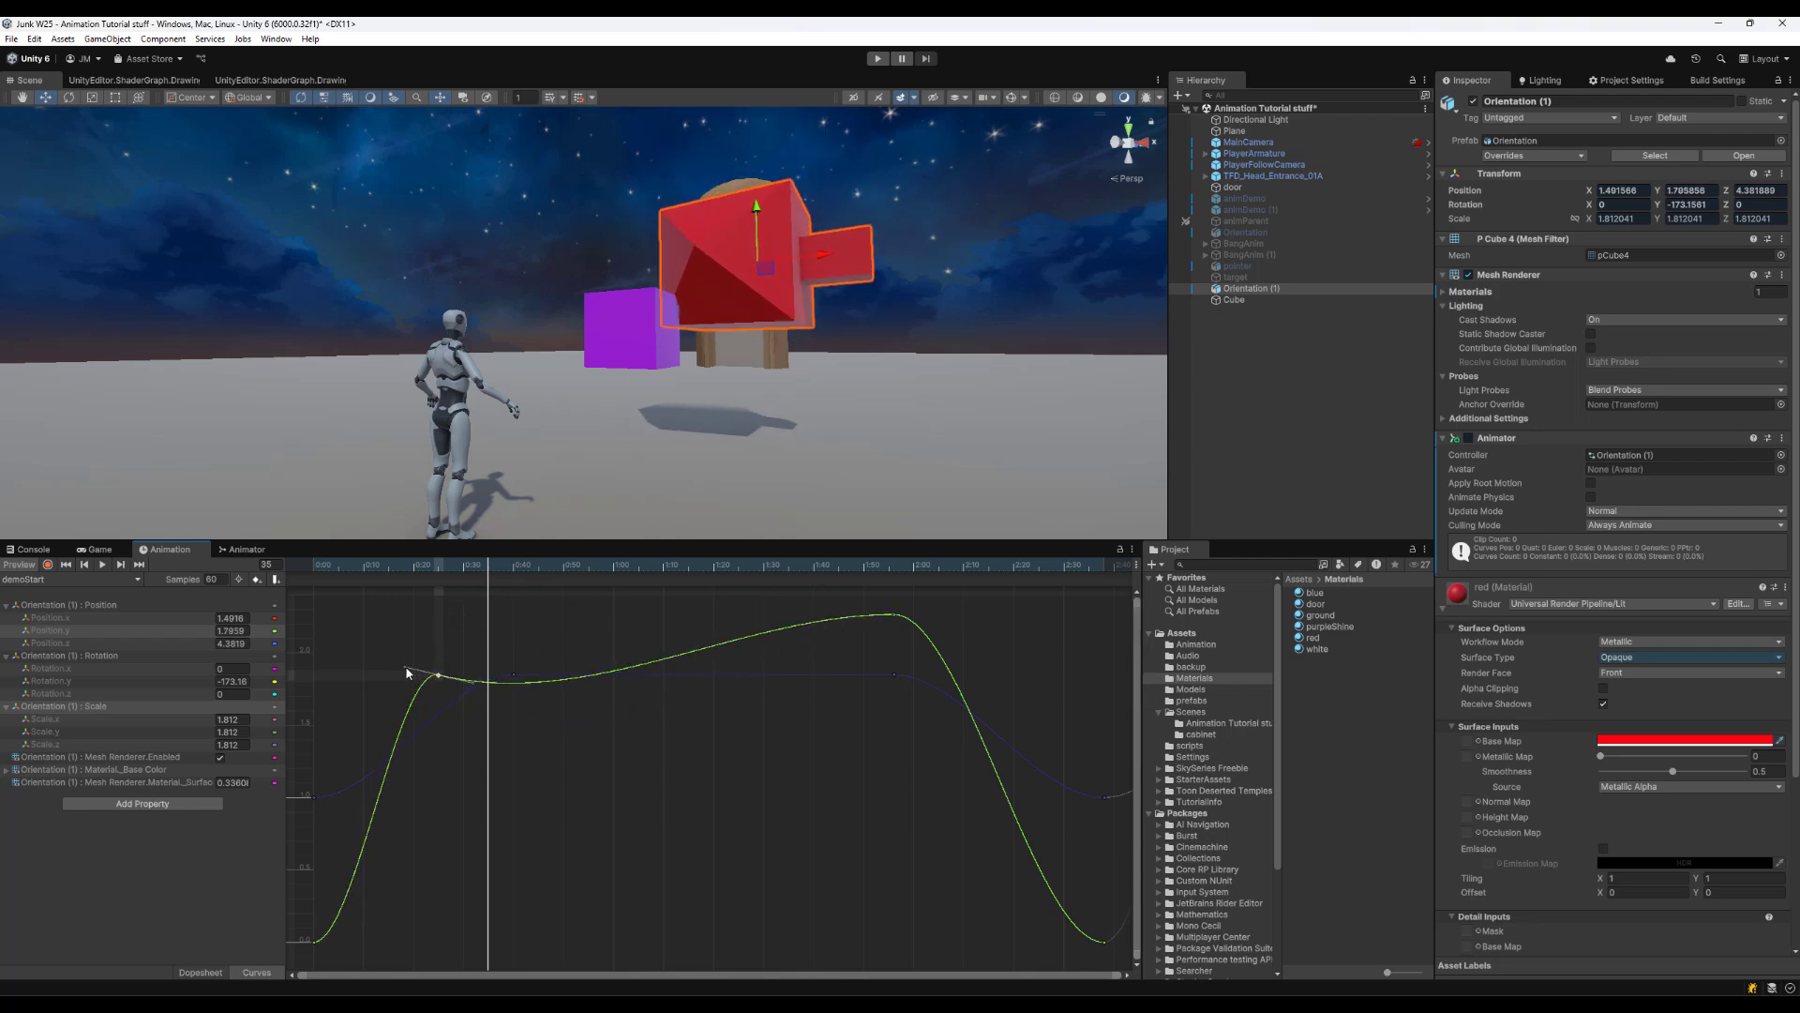
Set both tangents of the Position.y key near frame 25 to Weighted, then lengthen and angle its handles gently downward
right_click(438, 675)
mouse_move(511, 835)
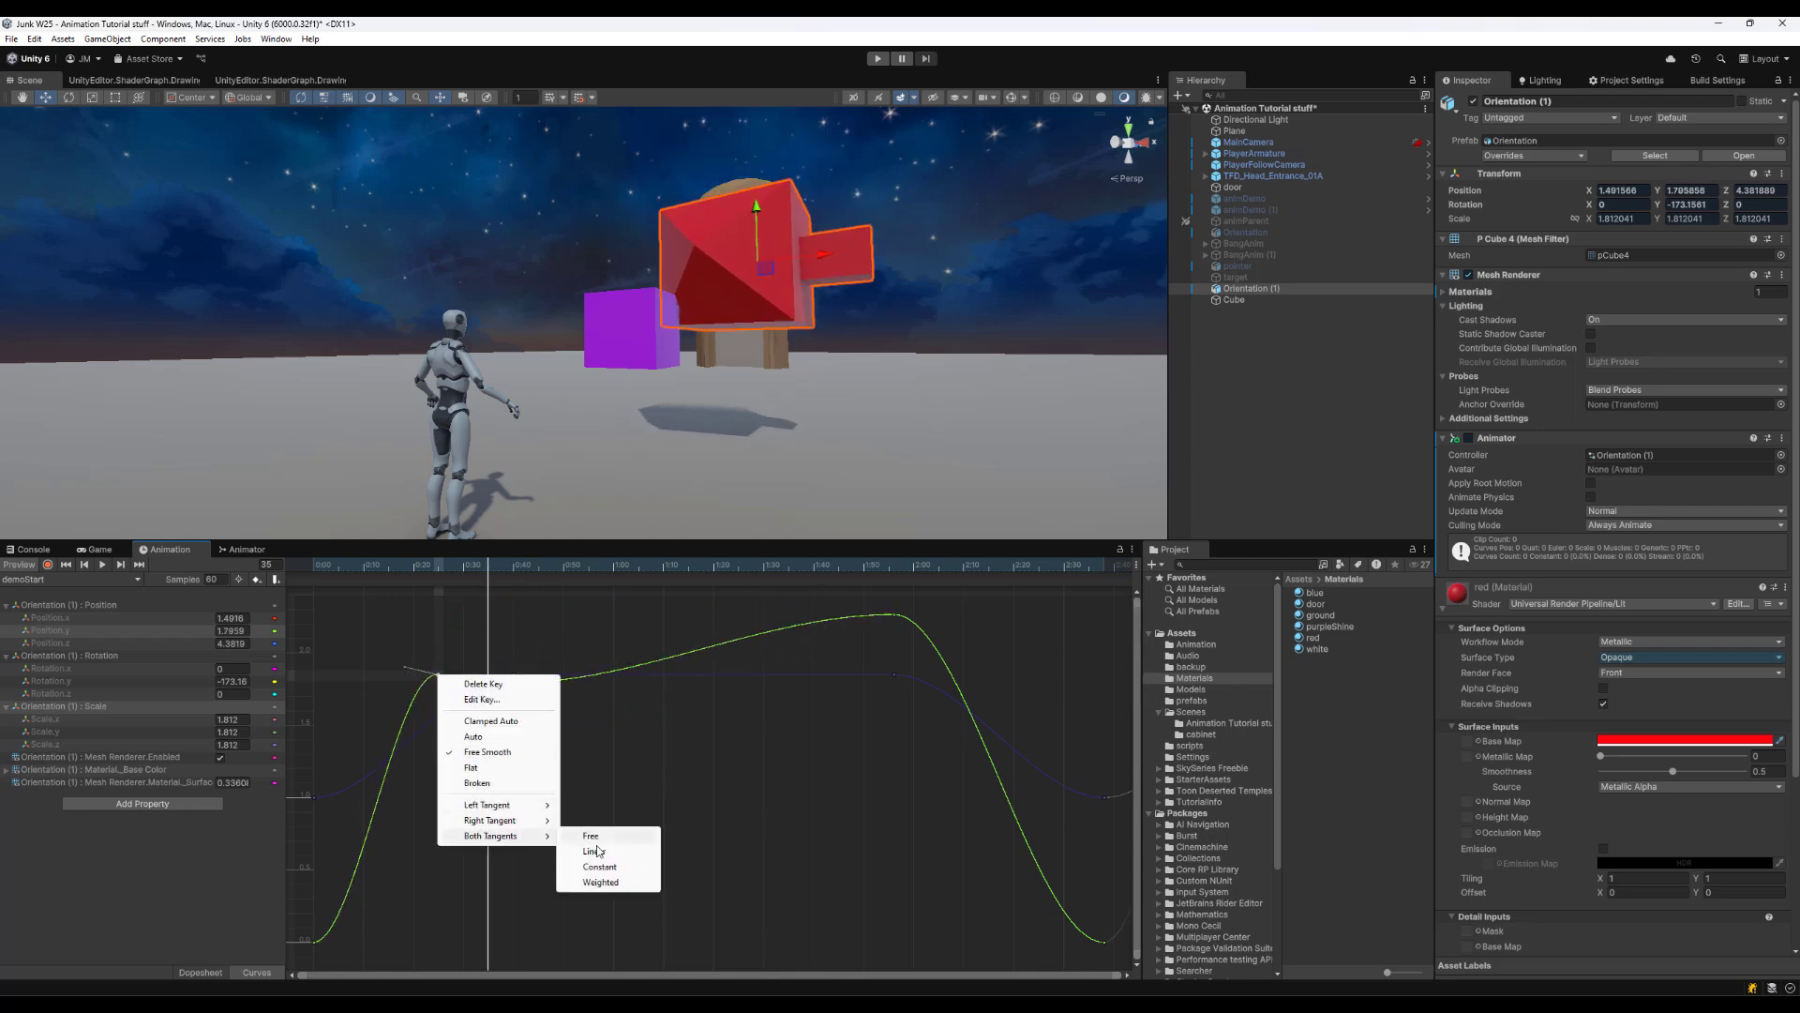
left_click(645, 883)
left_click_drag(735, 738, 466, 644)
left_click_drag(409, 708, 396, 658)
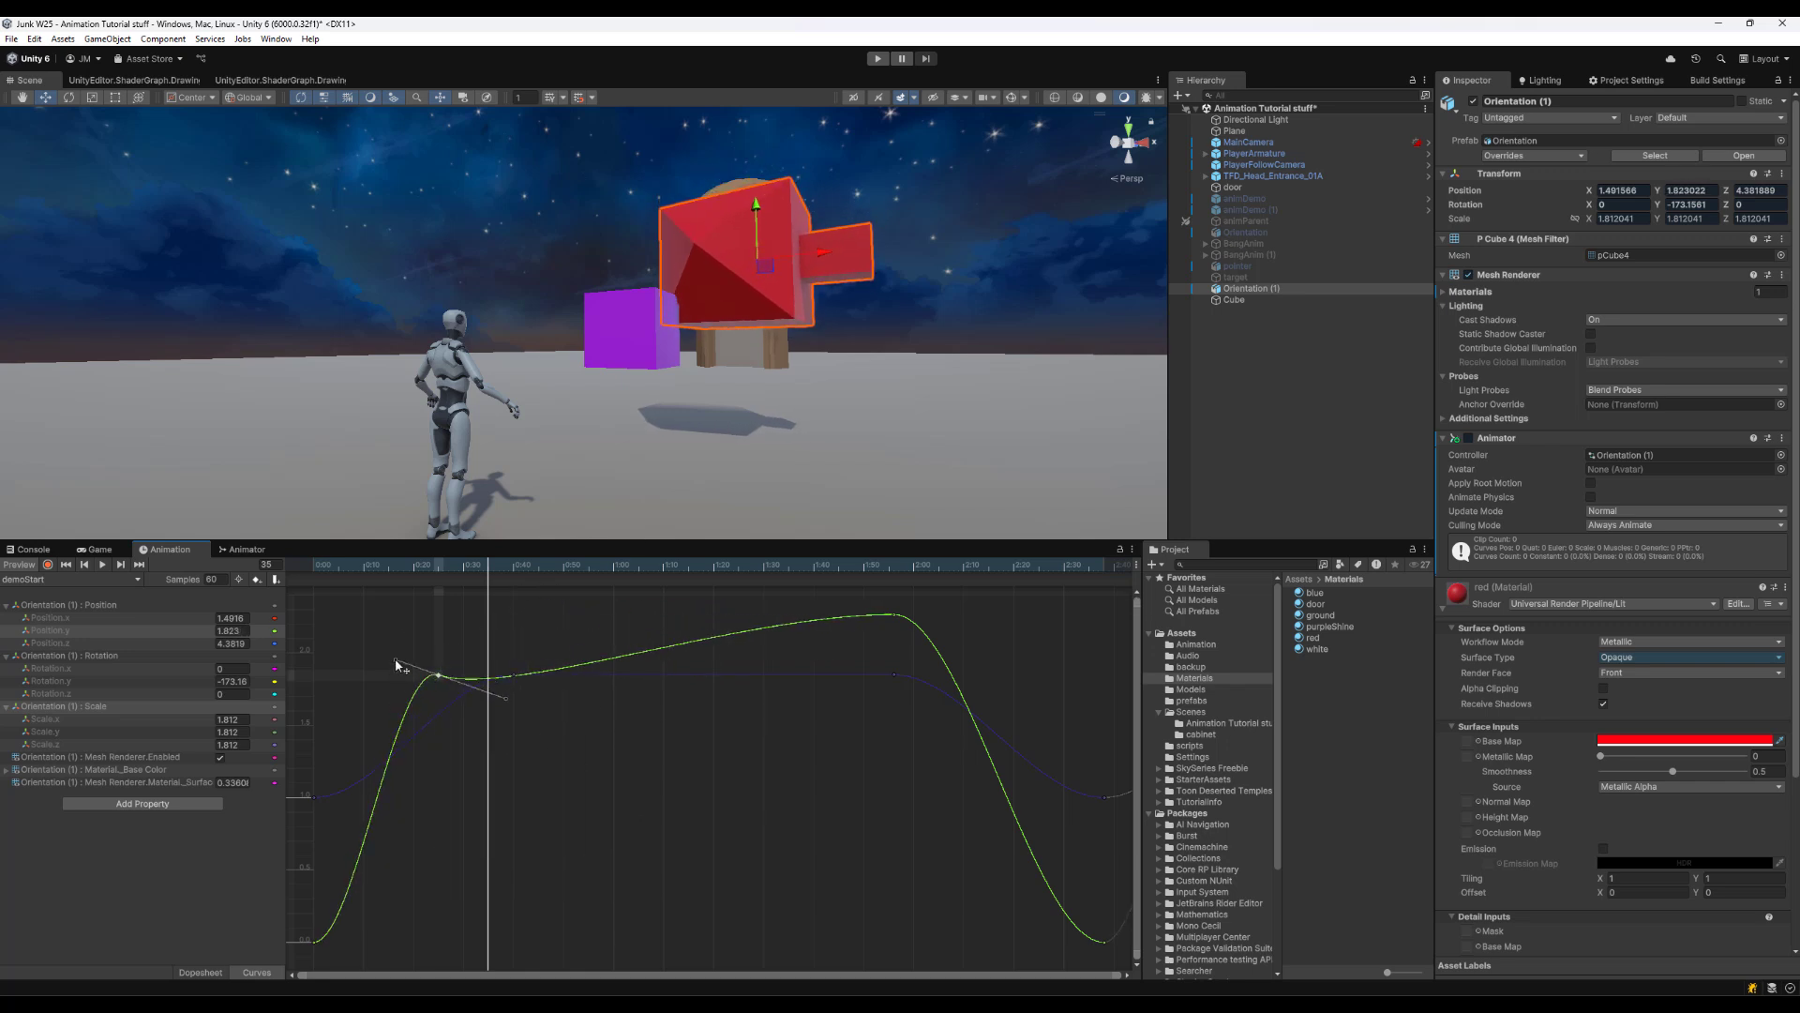
Lower the upper Position.y key to about frame 114, set both its tangents to Weighted, and tilt them steeply upward
left_click_drag(895, 615, 880, 655)
right_click(879, 655)
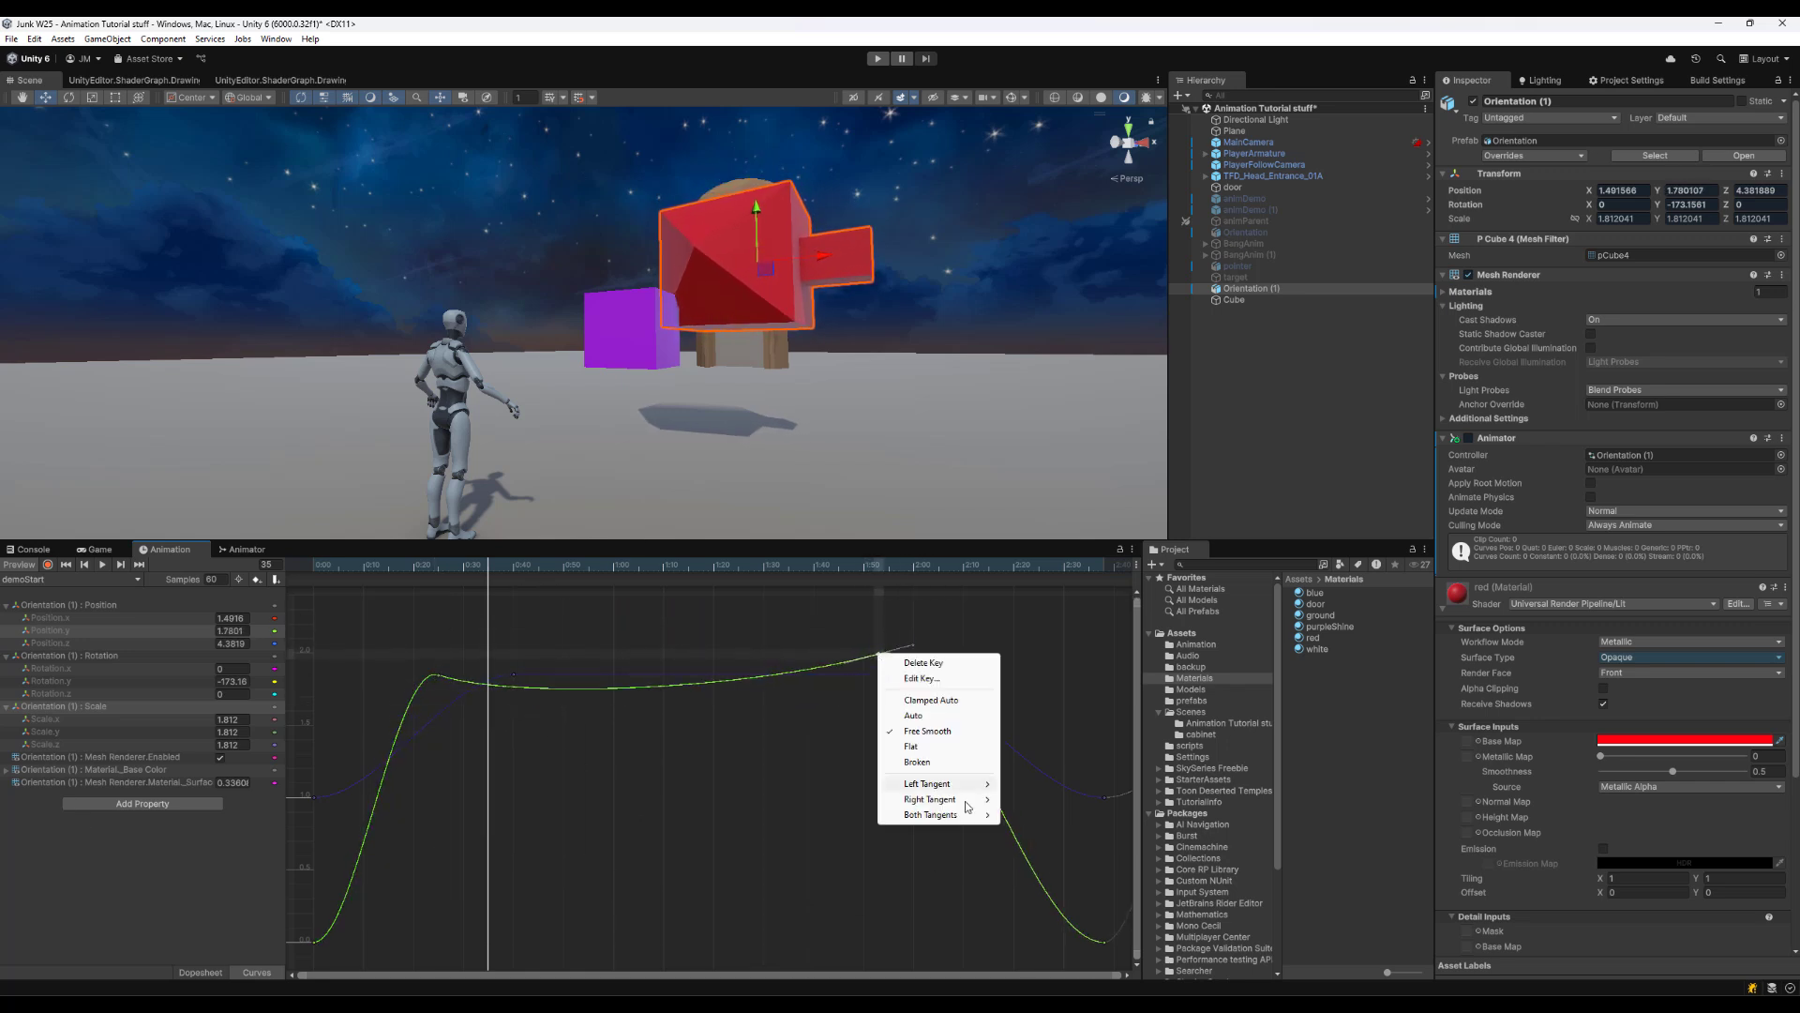
mouse_move(953, 815)
left_click(1069, 862)
left_click_drag(732, 702, 837, 703)
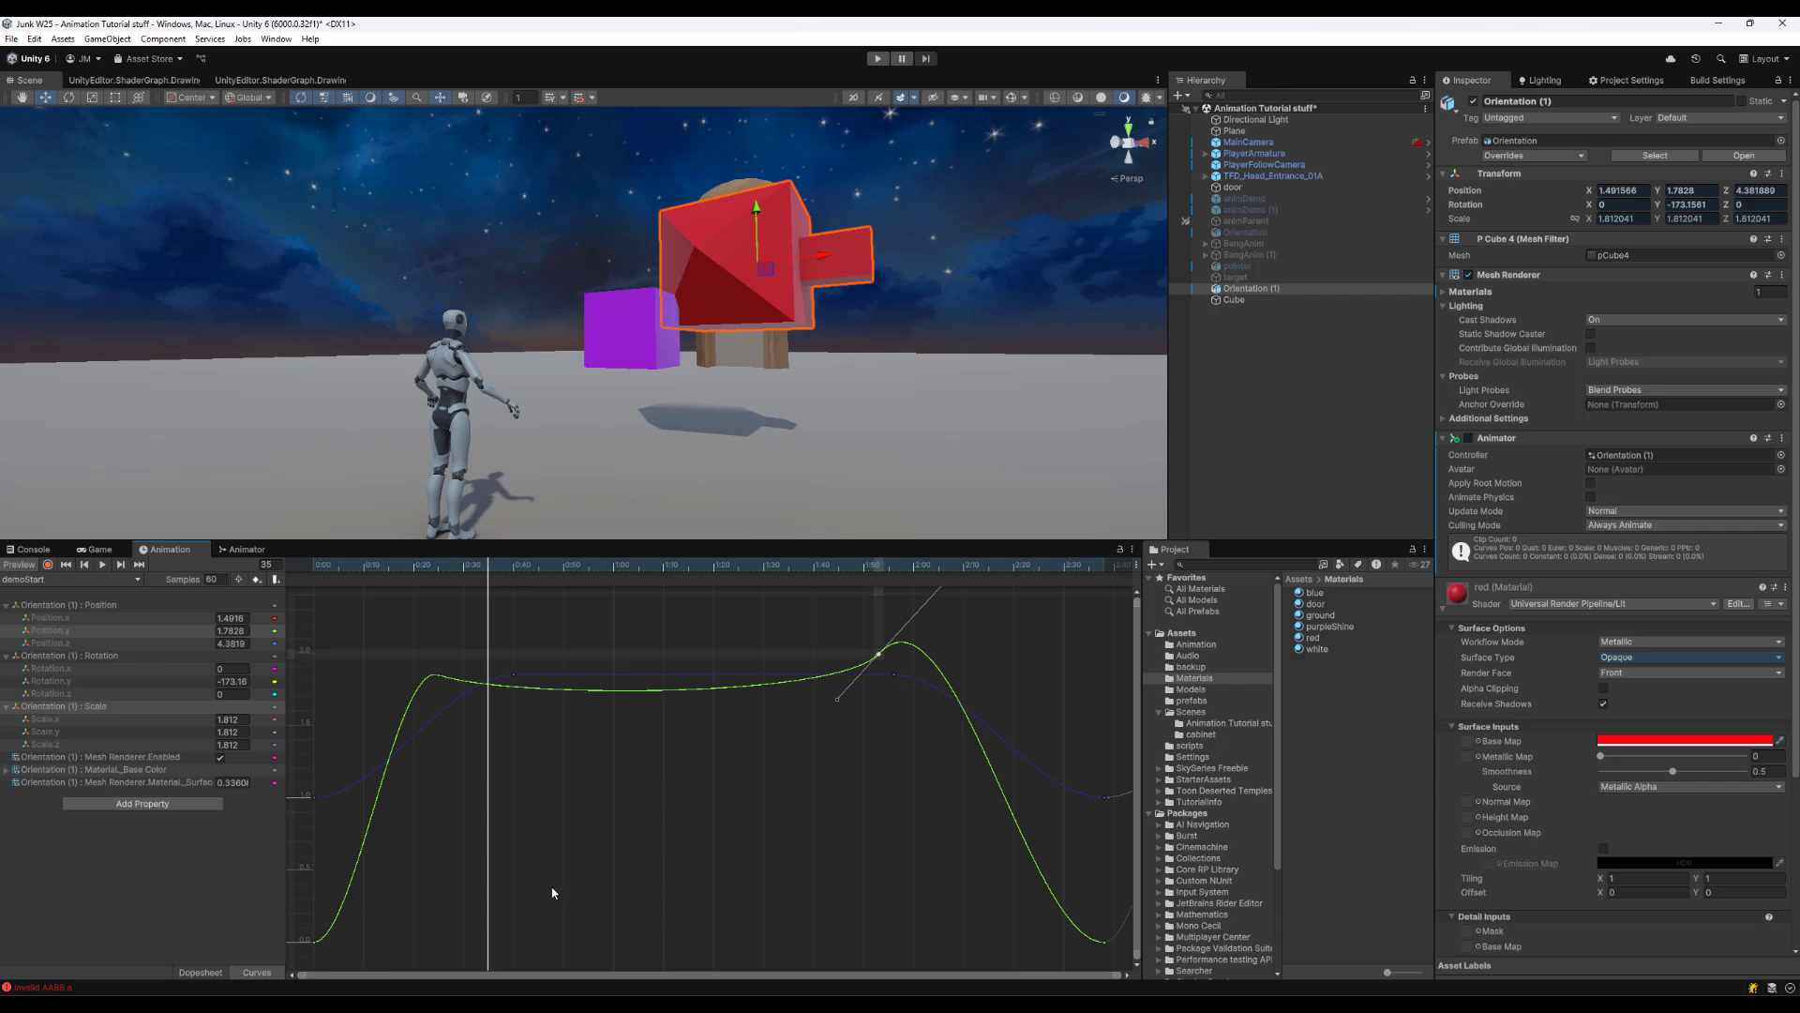
Examine the Cube's Position and Mesh Renderer Enabled curves, and review the Position curves of Orientation (1)
left_click(1243, 299)
left_click(156, 605)
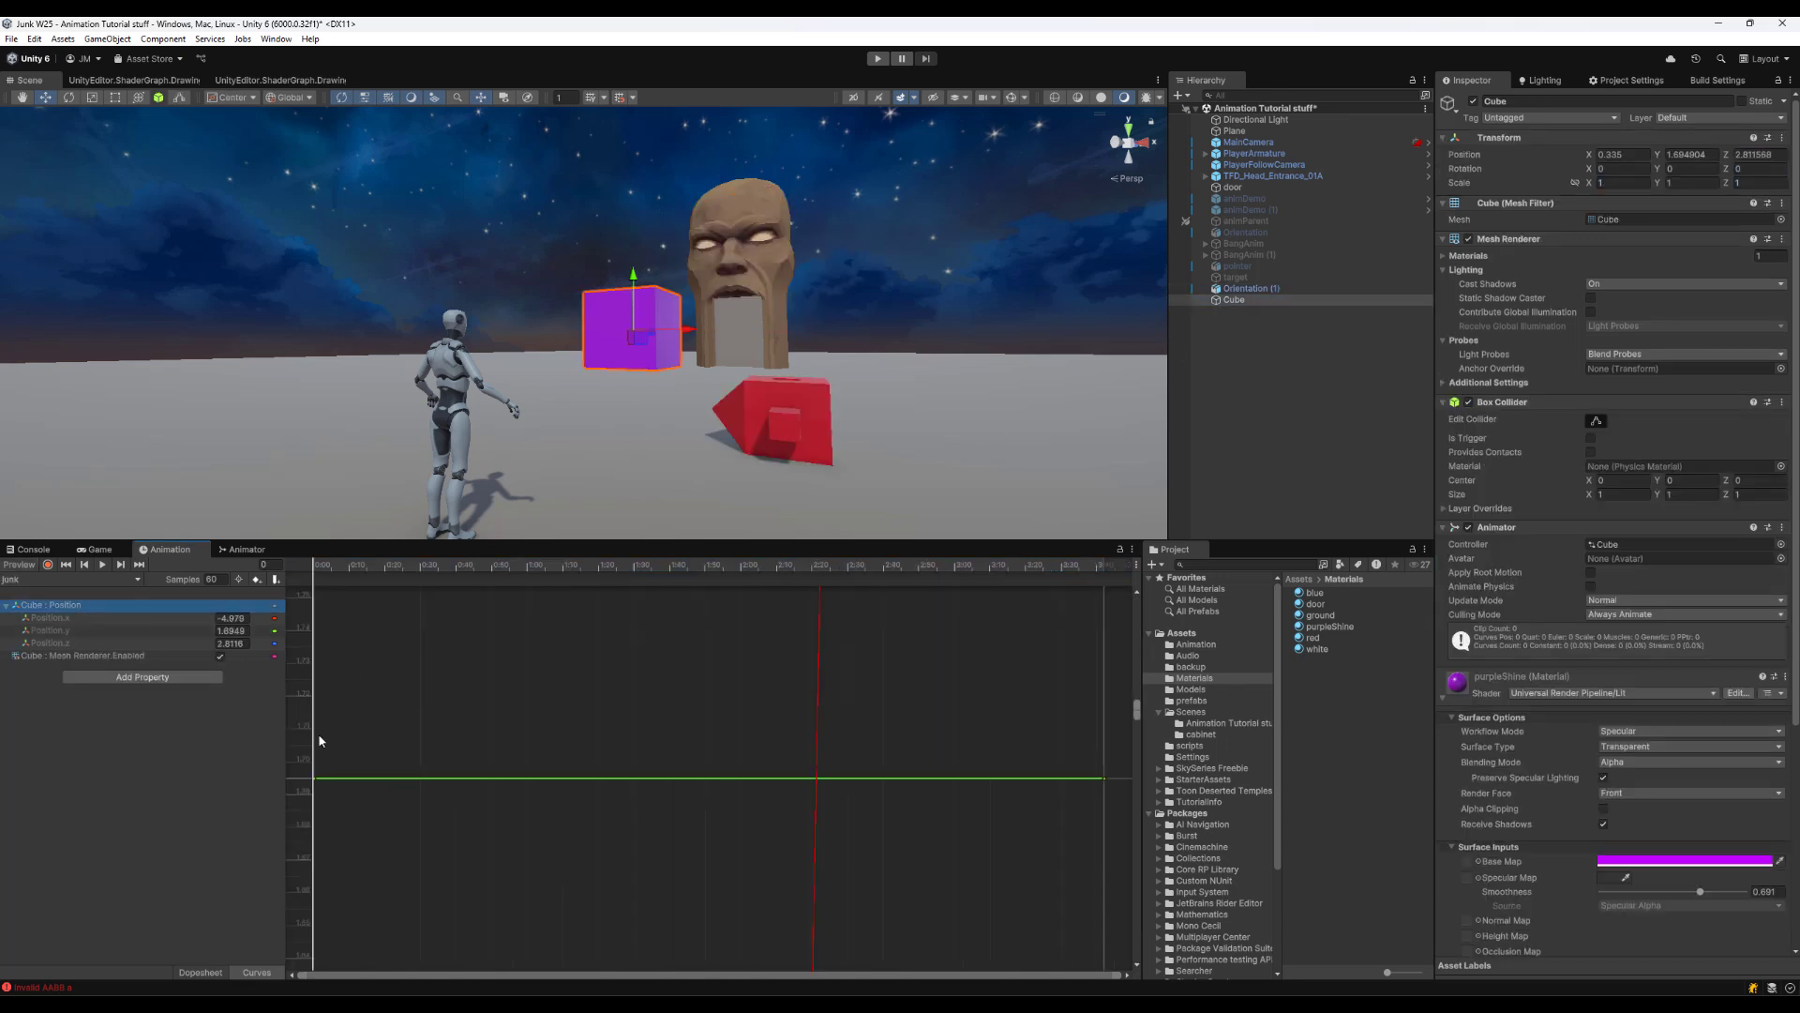
left_click(112, 656)
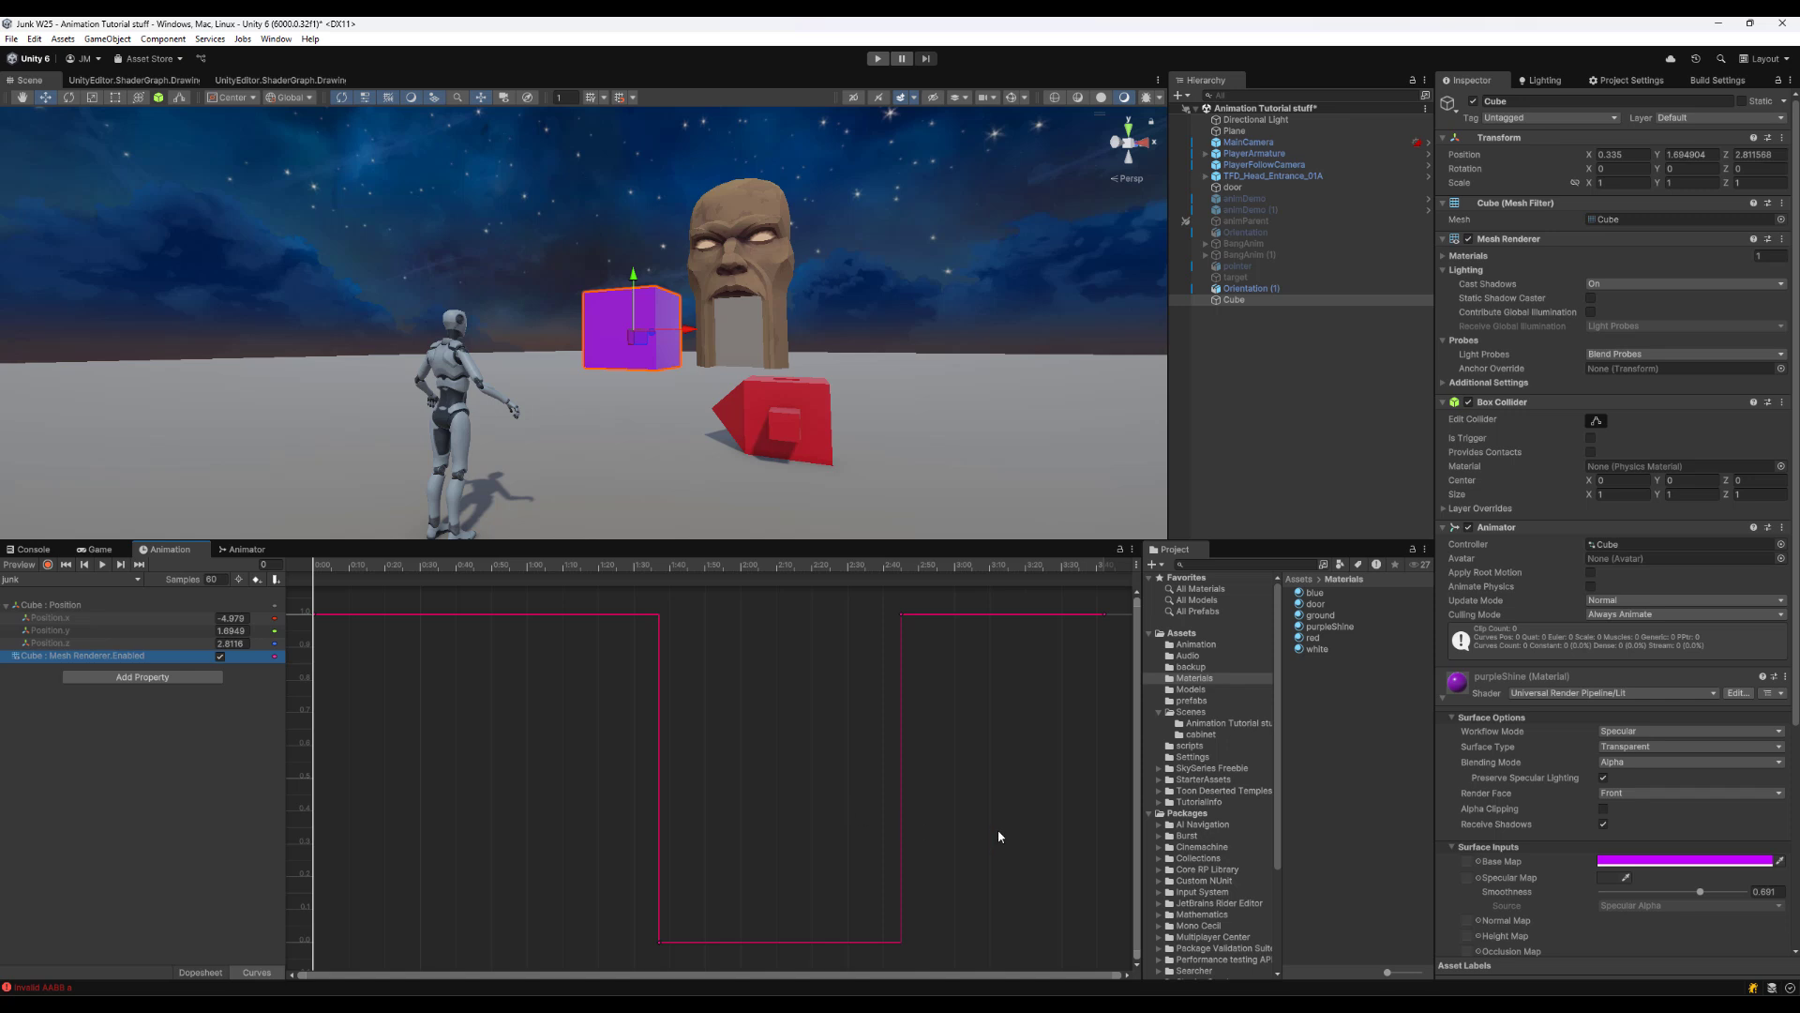
left_click(125, 606)
left_click(1105, 615)
left_click_drag(1071, 615, 1082, 646)
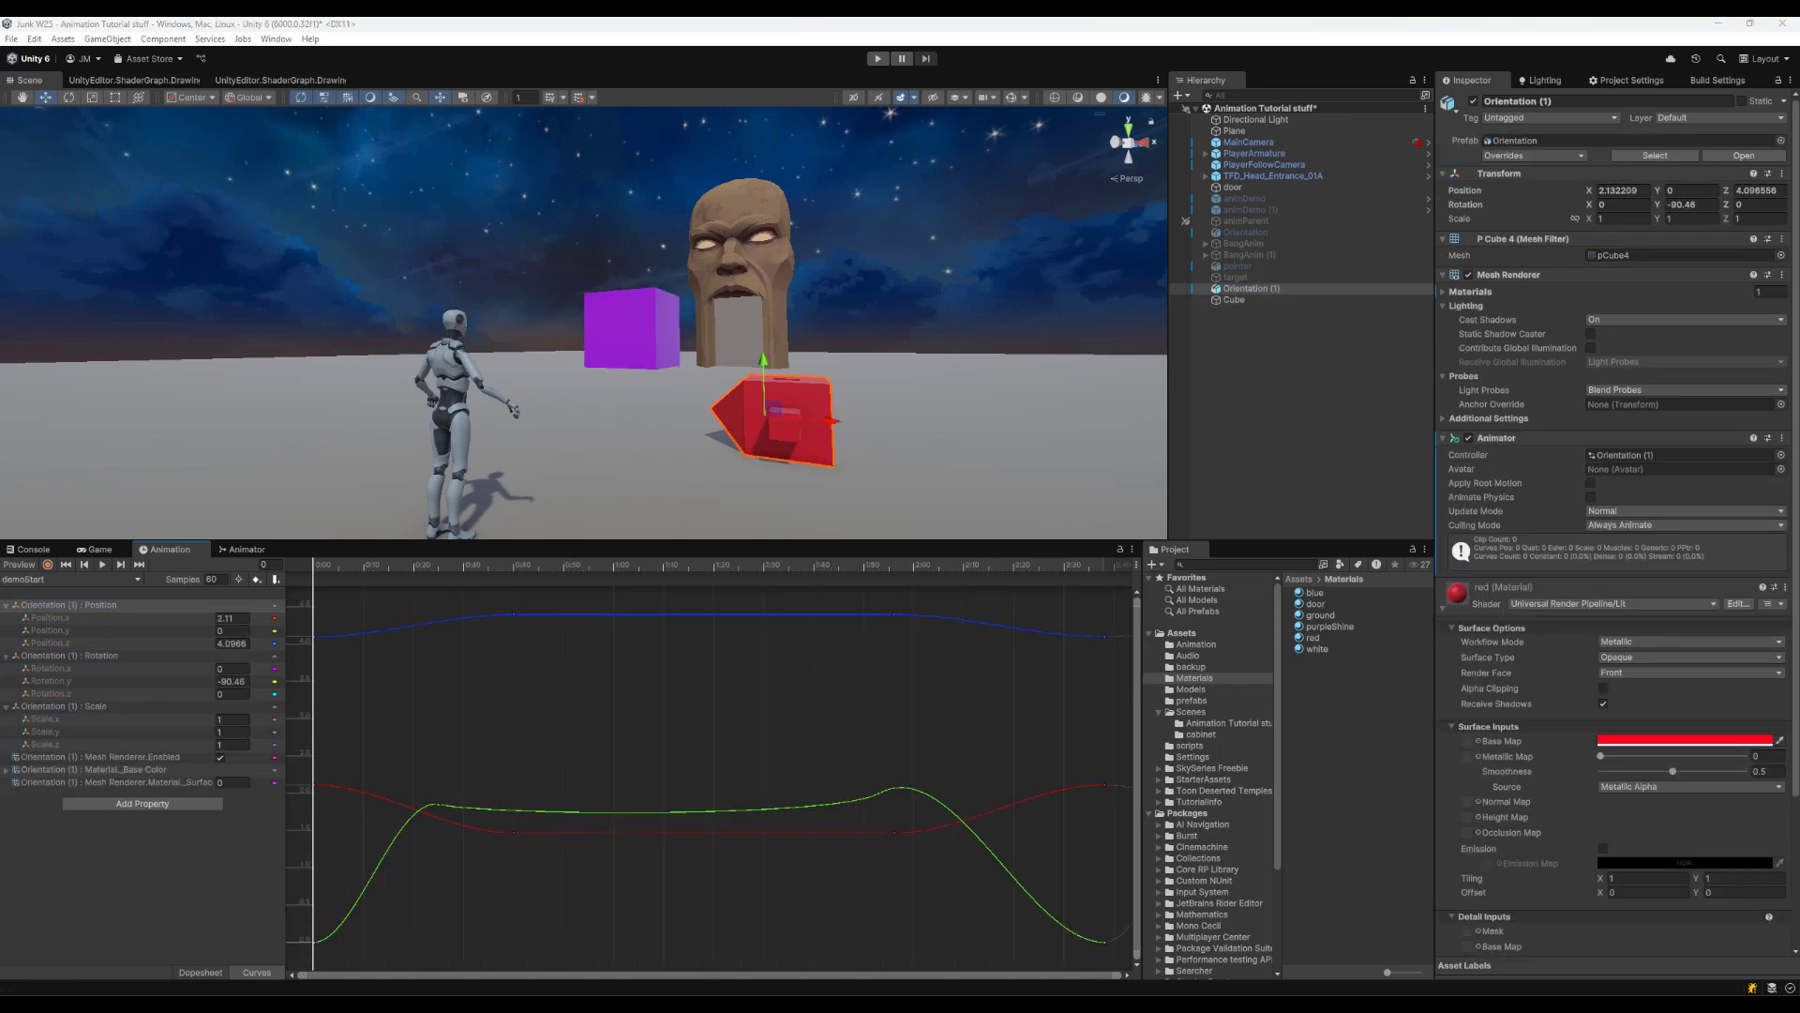
Return to the dopesheet and create a new animation clip named newClip for Orientation (1) in the Animation folder
left_click(208, 973)
left_click(137, 582)
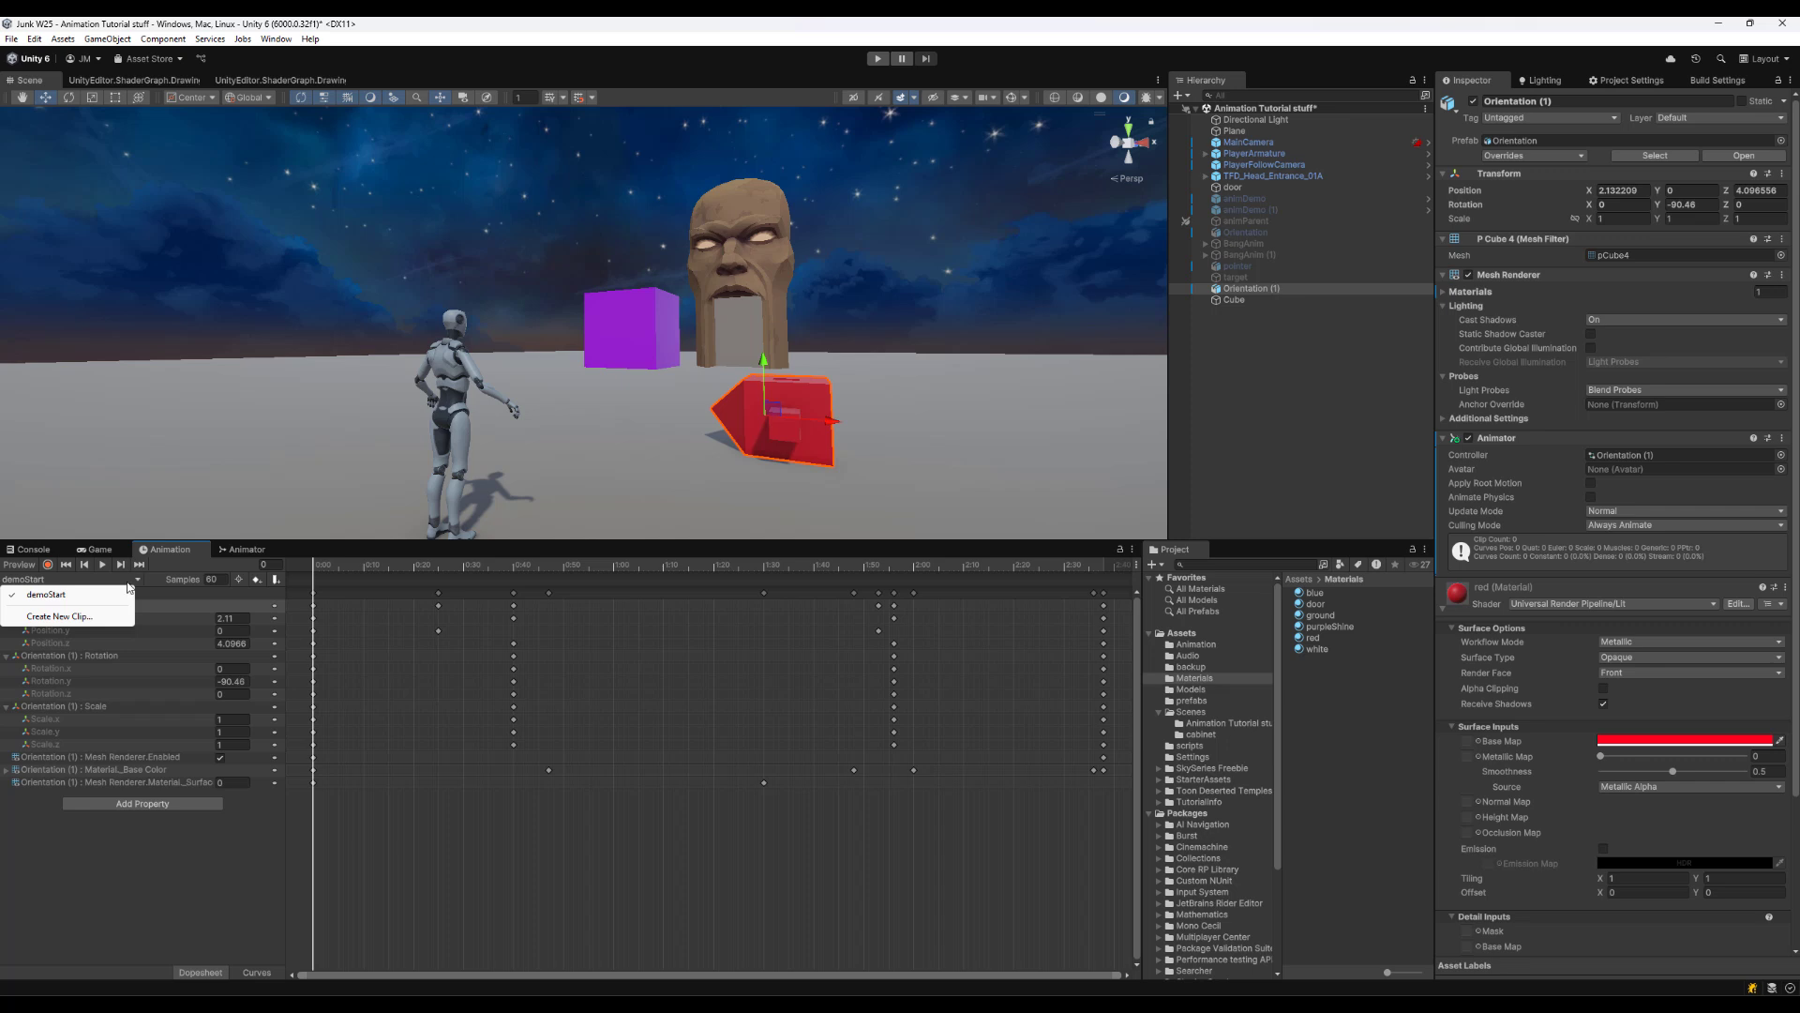
left_click(80, 619)
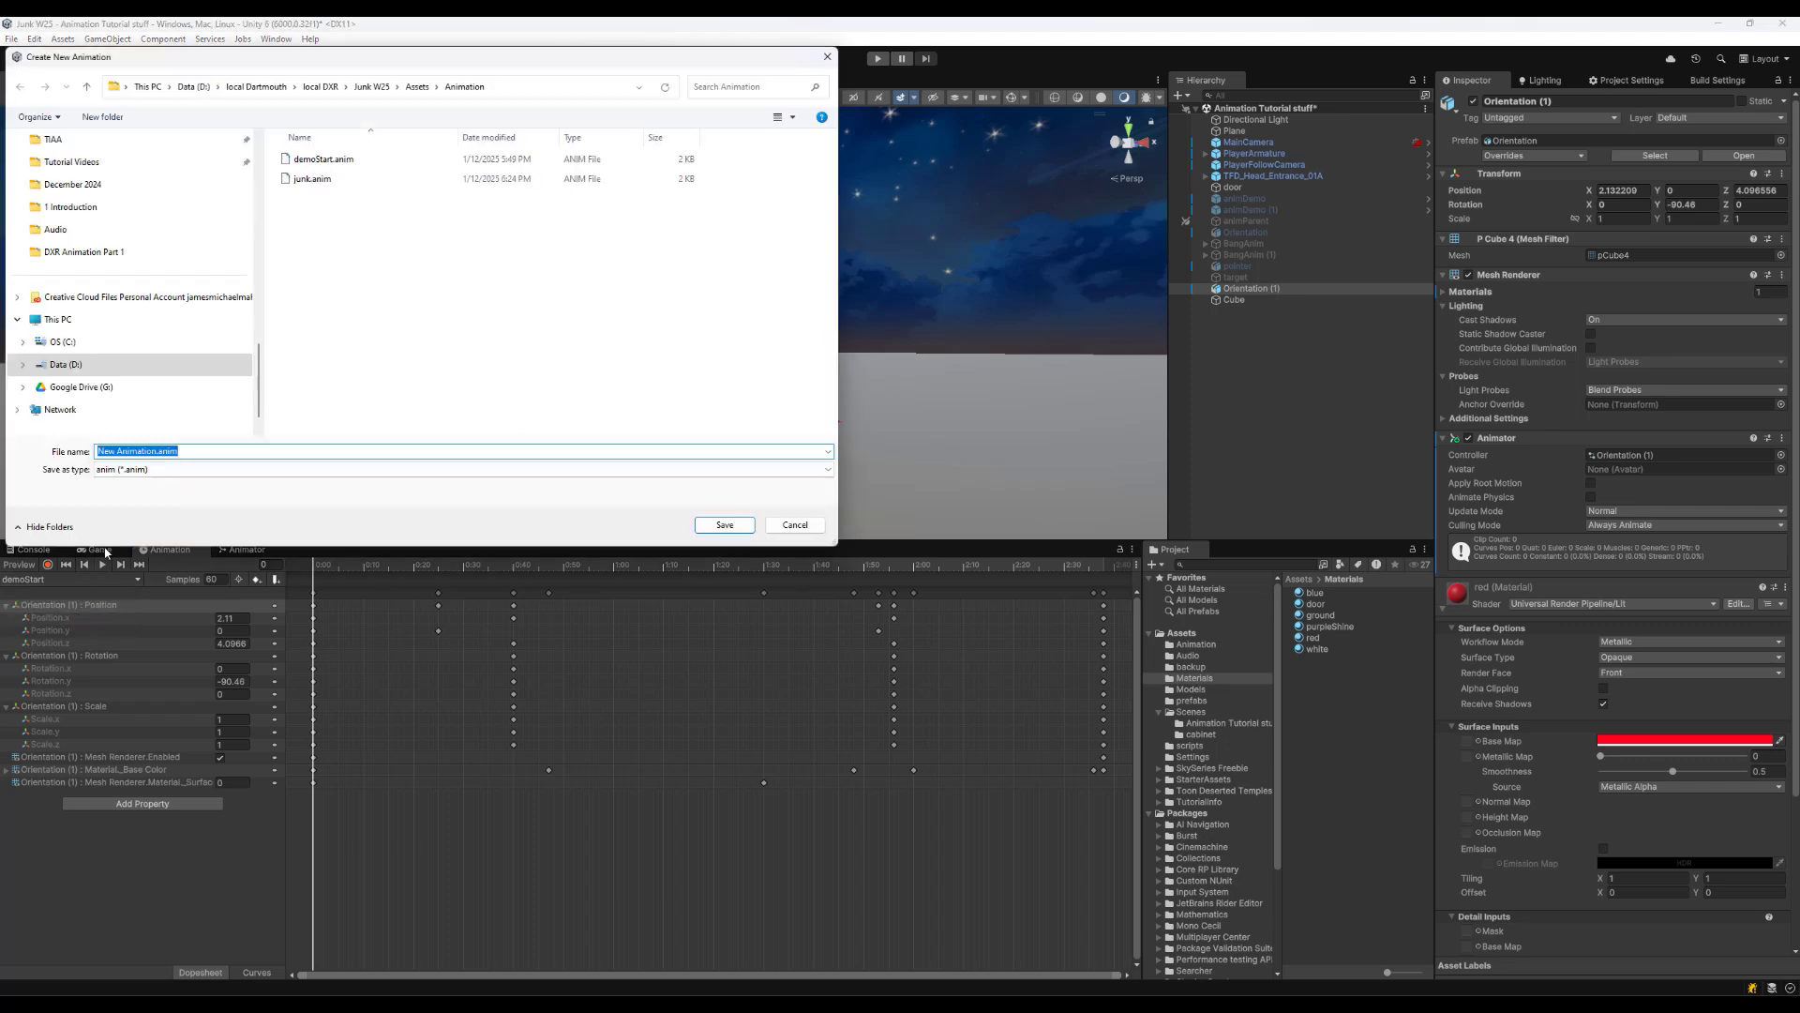
left_click(155, 451)
left_click_drag(155, 451, 58, 451)
type("newClip")
key("Return")
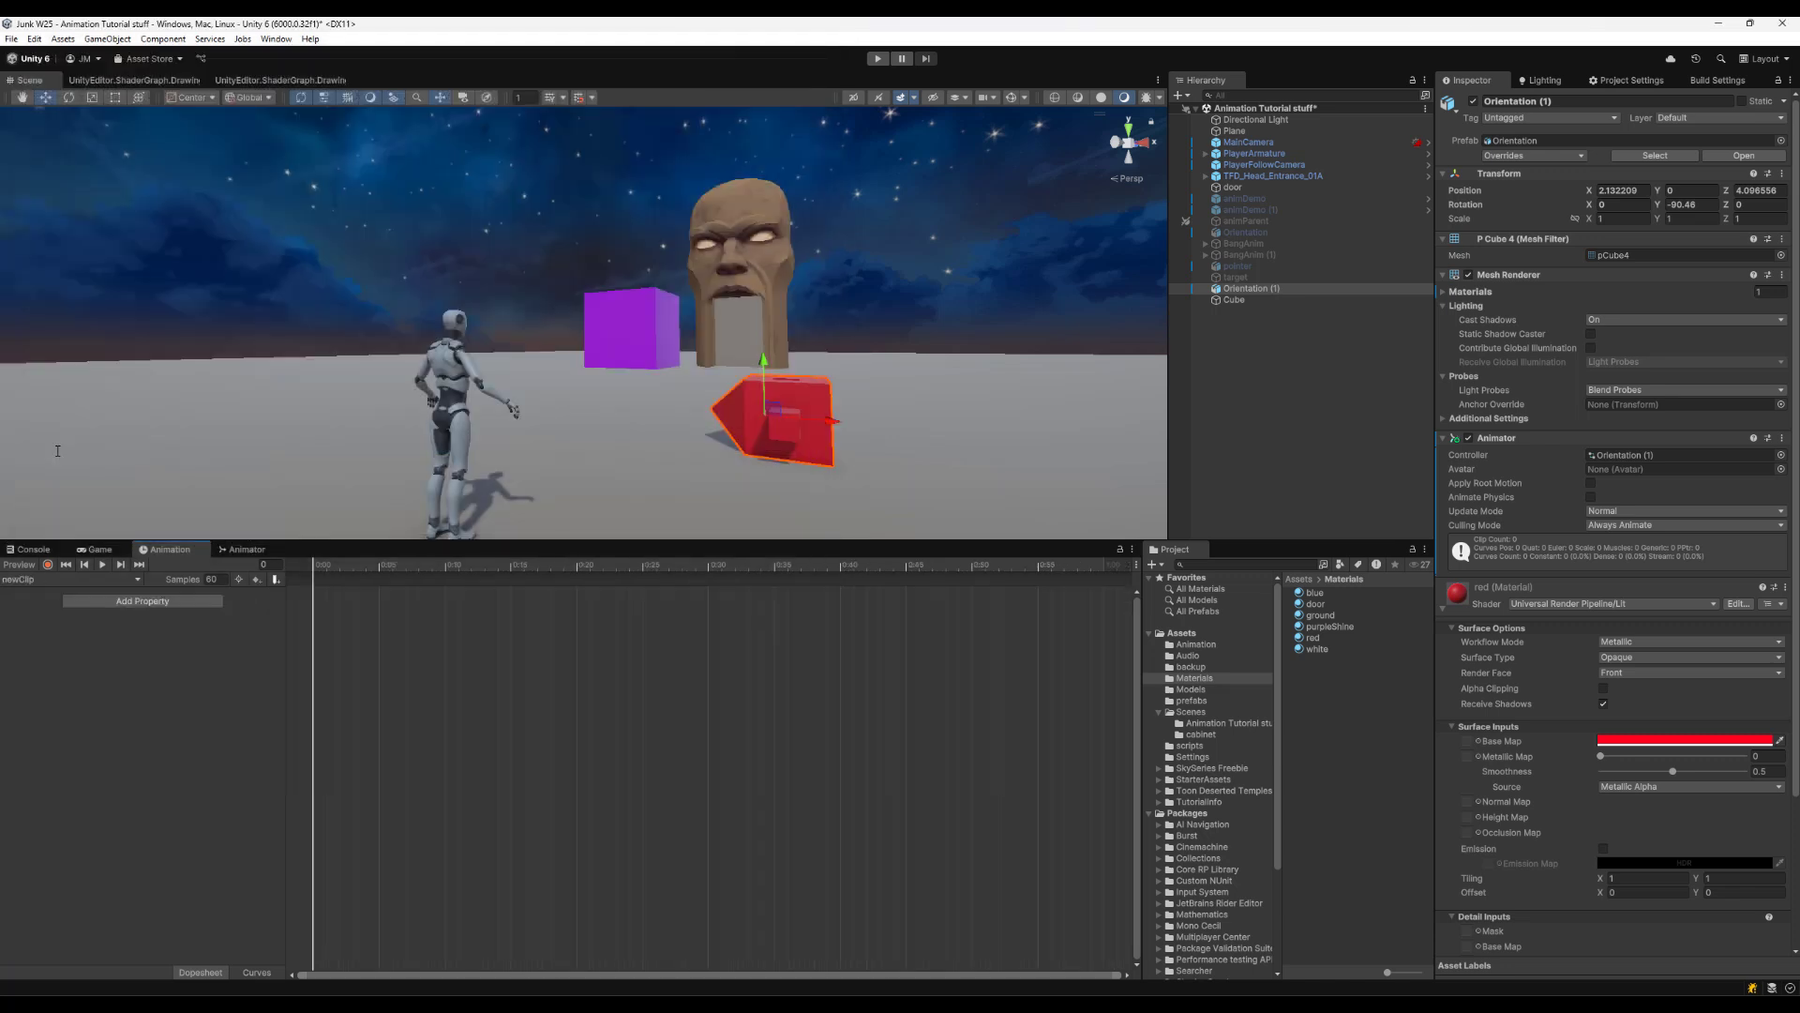
Open the Animator state graph of Orientation (1) and enlarge its area to show all states
left_click(258, 553)
left_click(277, 39)
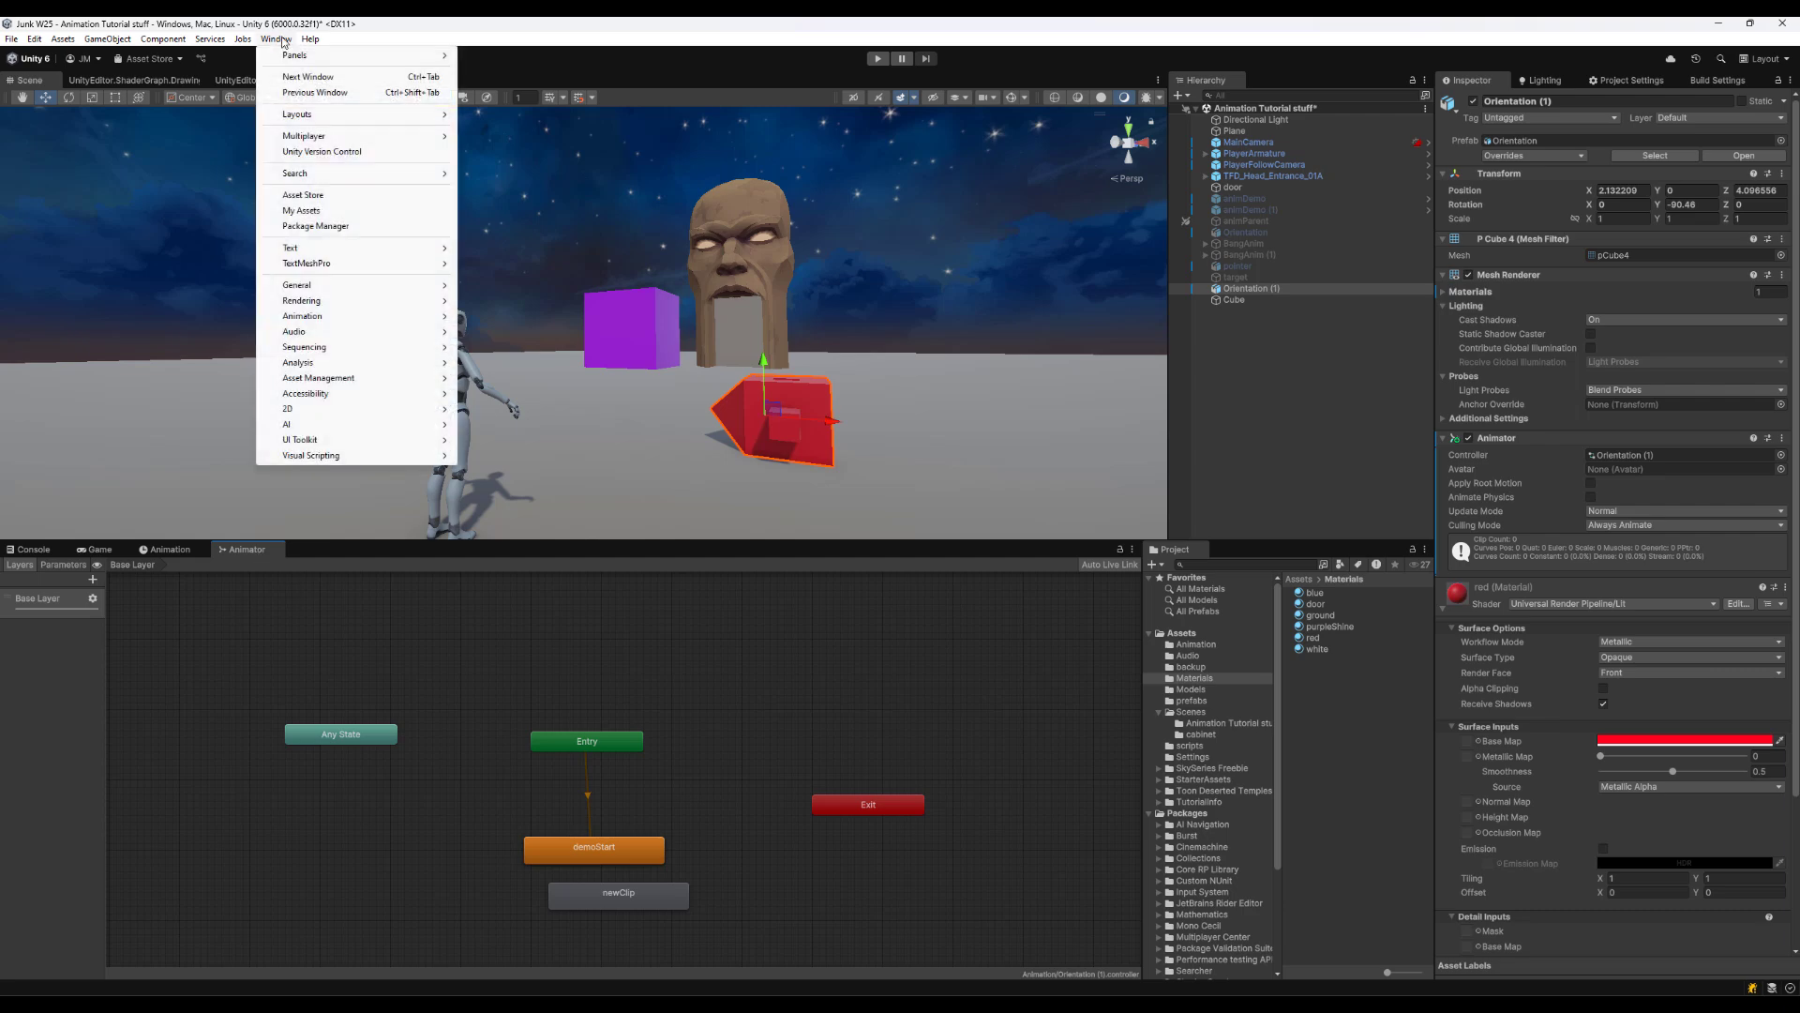
mouse_move(440, 320)
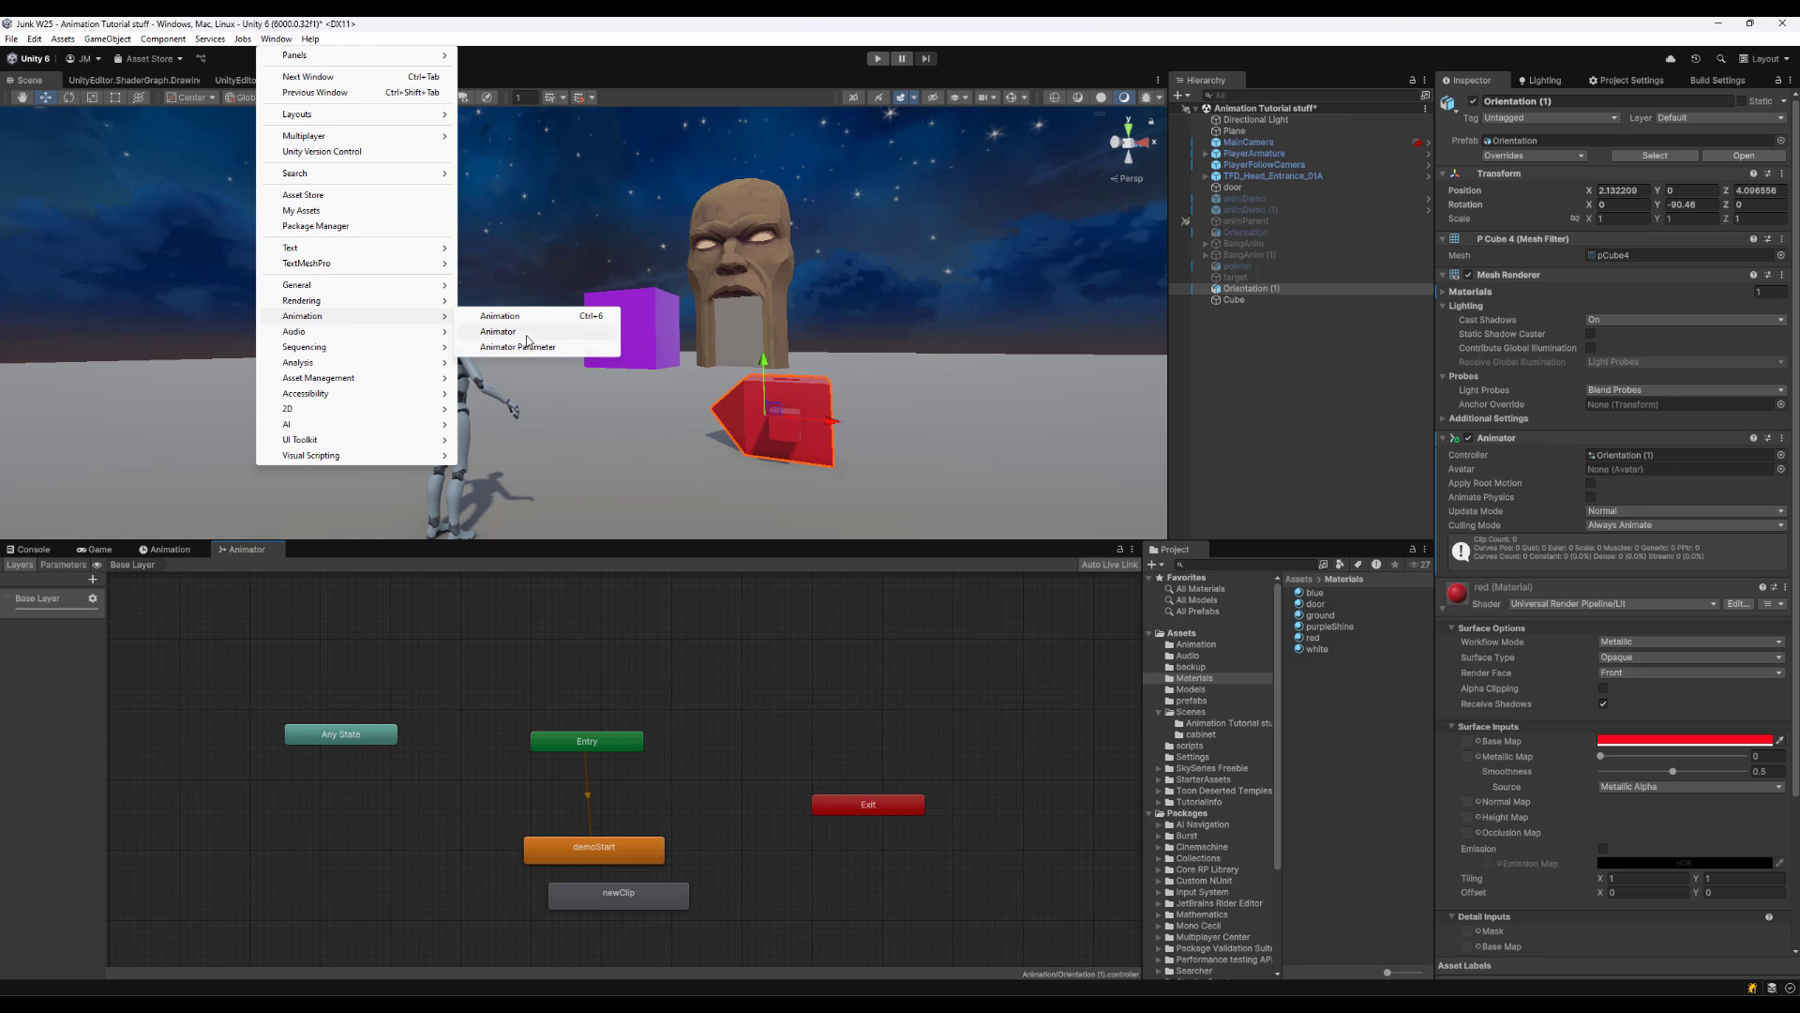
left_click(261, 578)
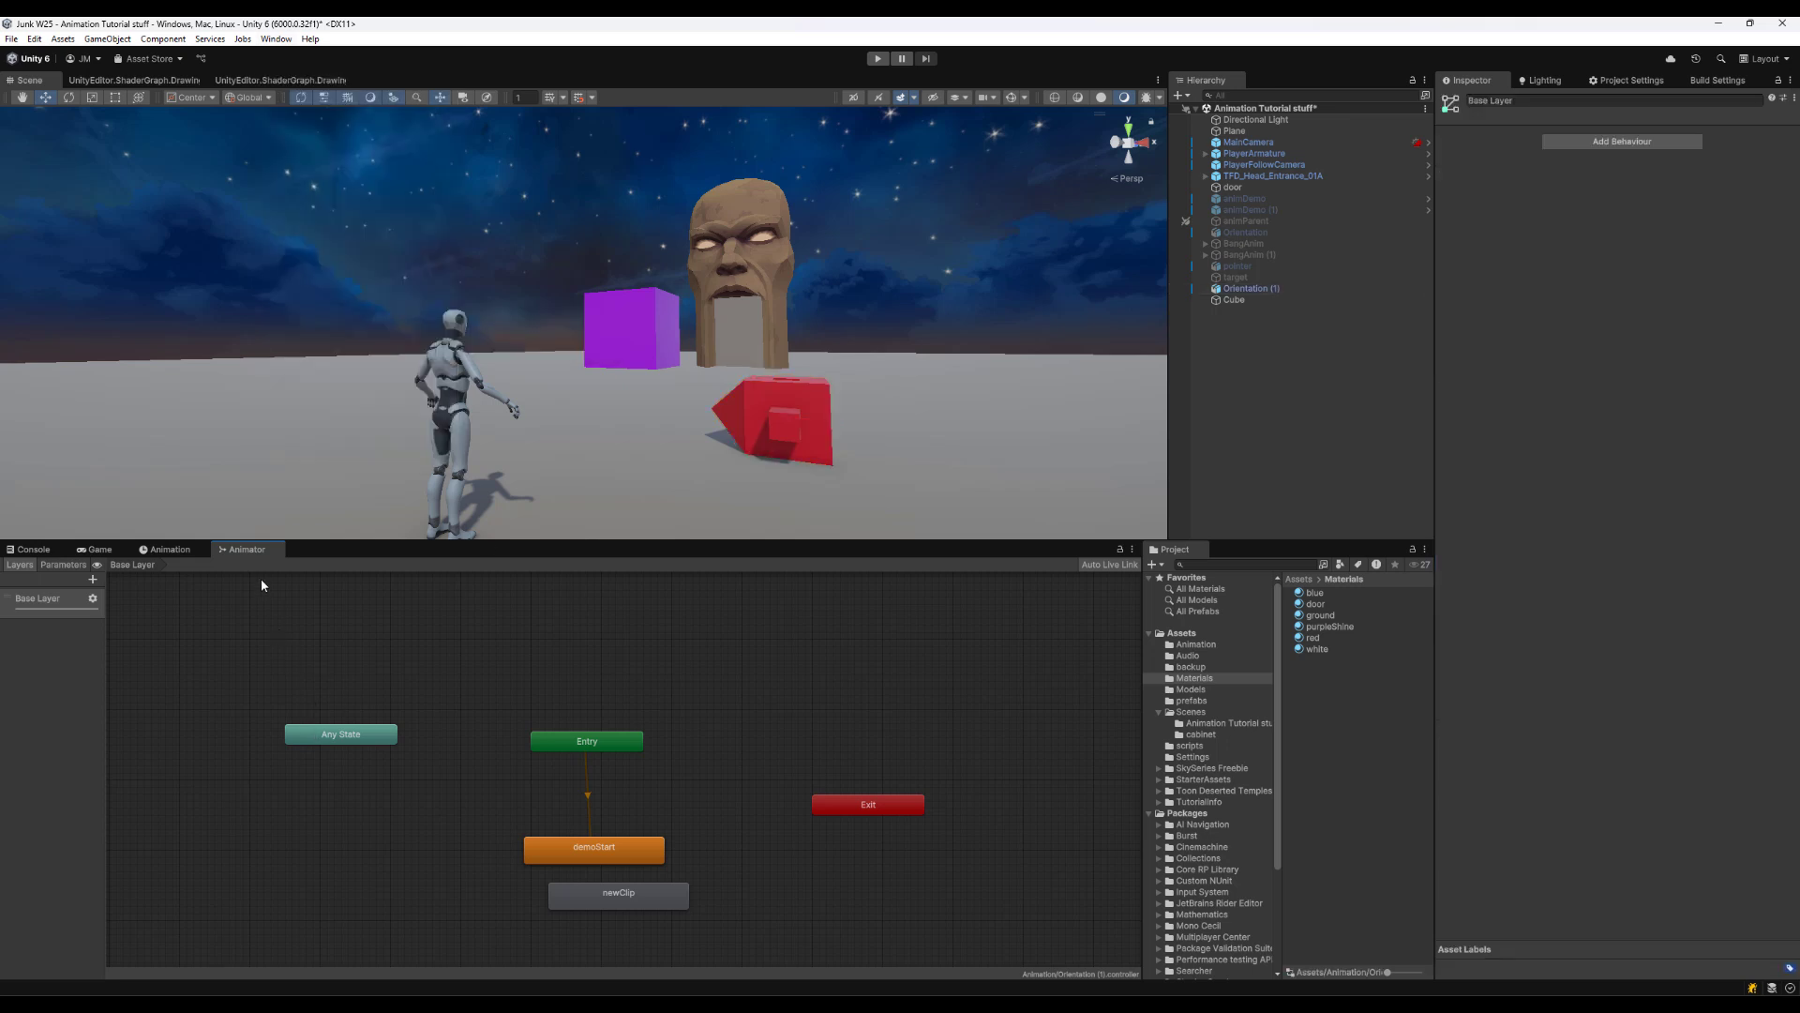
scroll(531, 808, "up", 3)
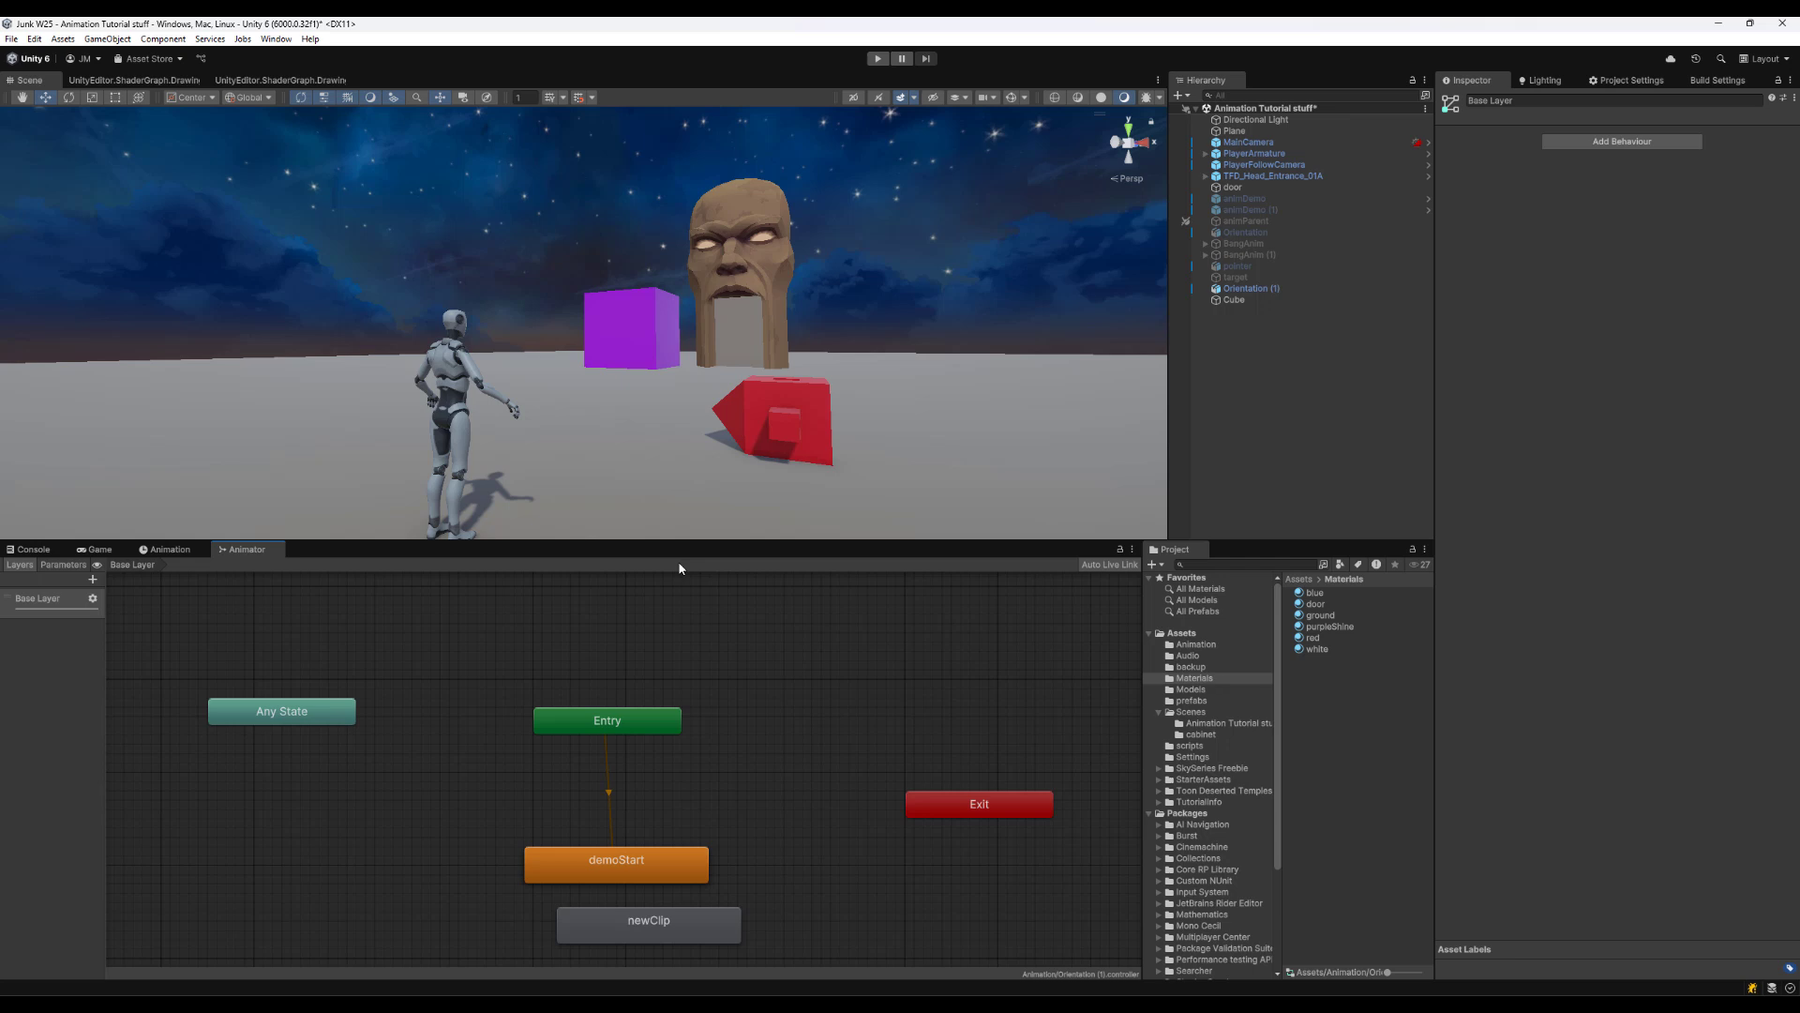
left_click_drag(687, 542, 694, 457)
middle_click_drag(750, 711, 717, 590)
Arrange the demoStart state directly beneath Entry and the newClip state beneath demoStart
left_click_drag(604, 657, 655, 602)
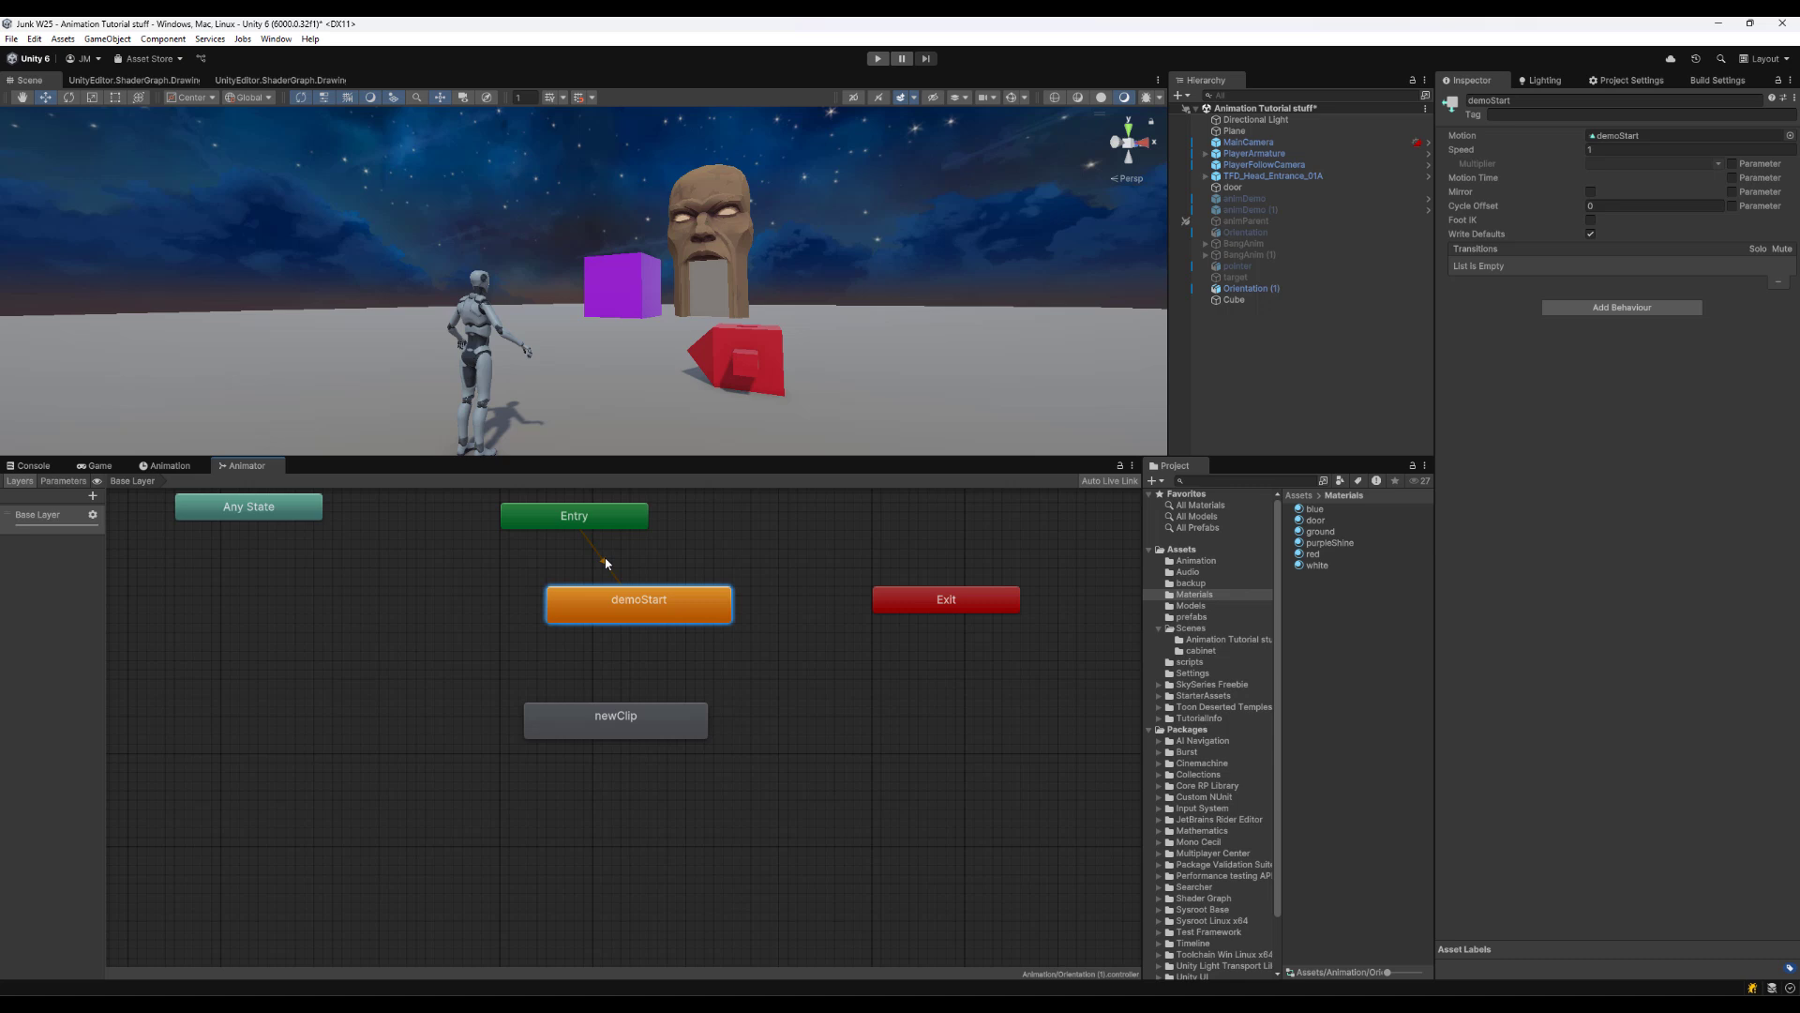
left_click_drag(643, 711, 677, 694)
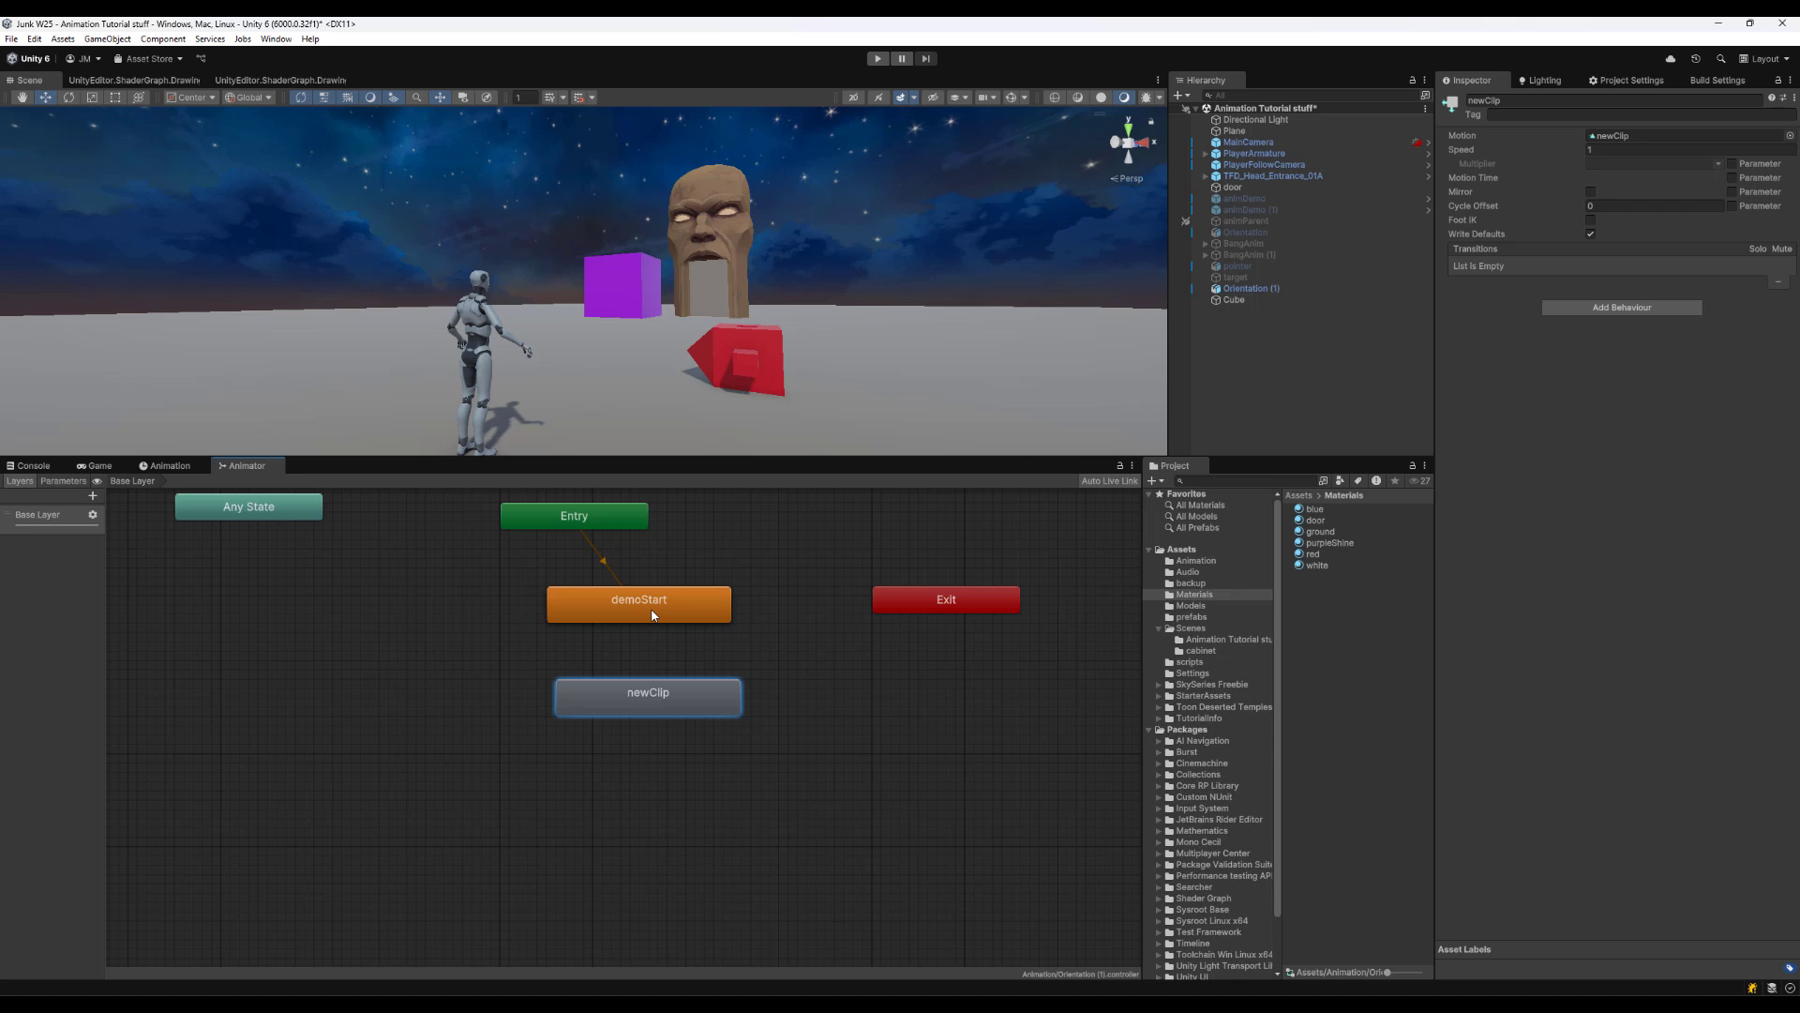
left_click_drag(654, 615, 594, 623)
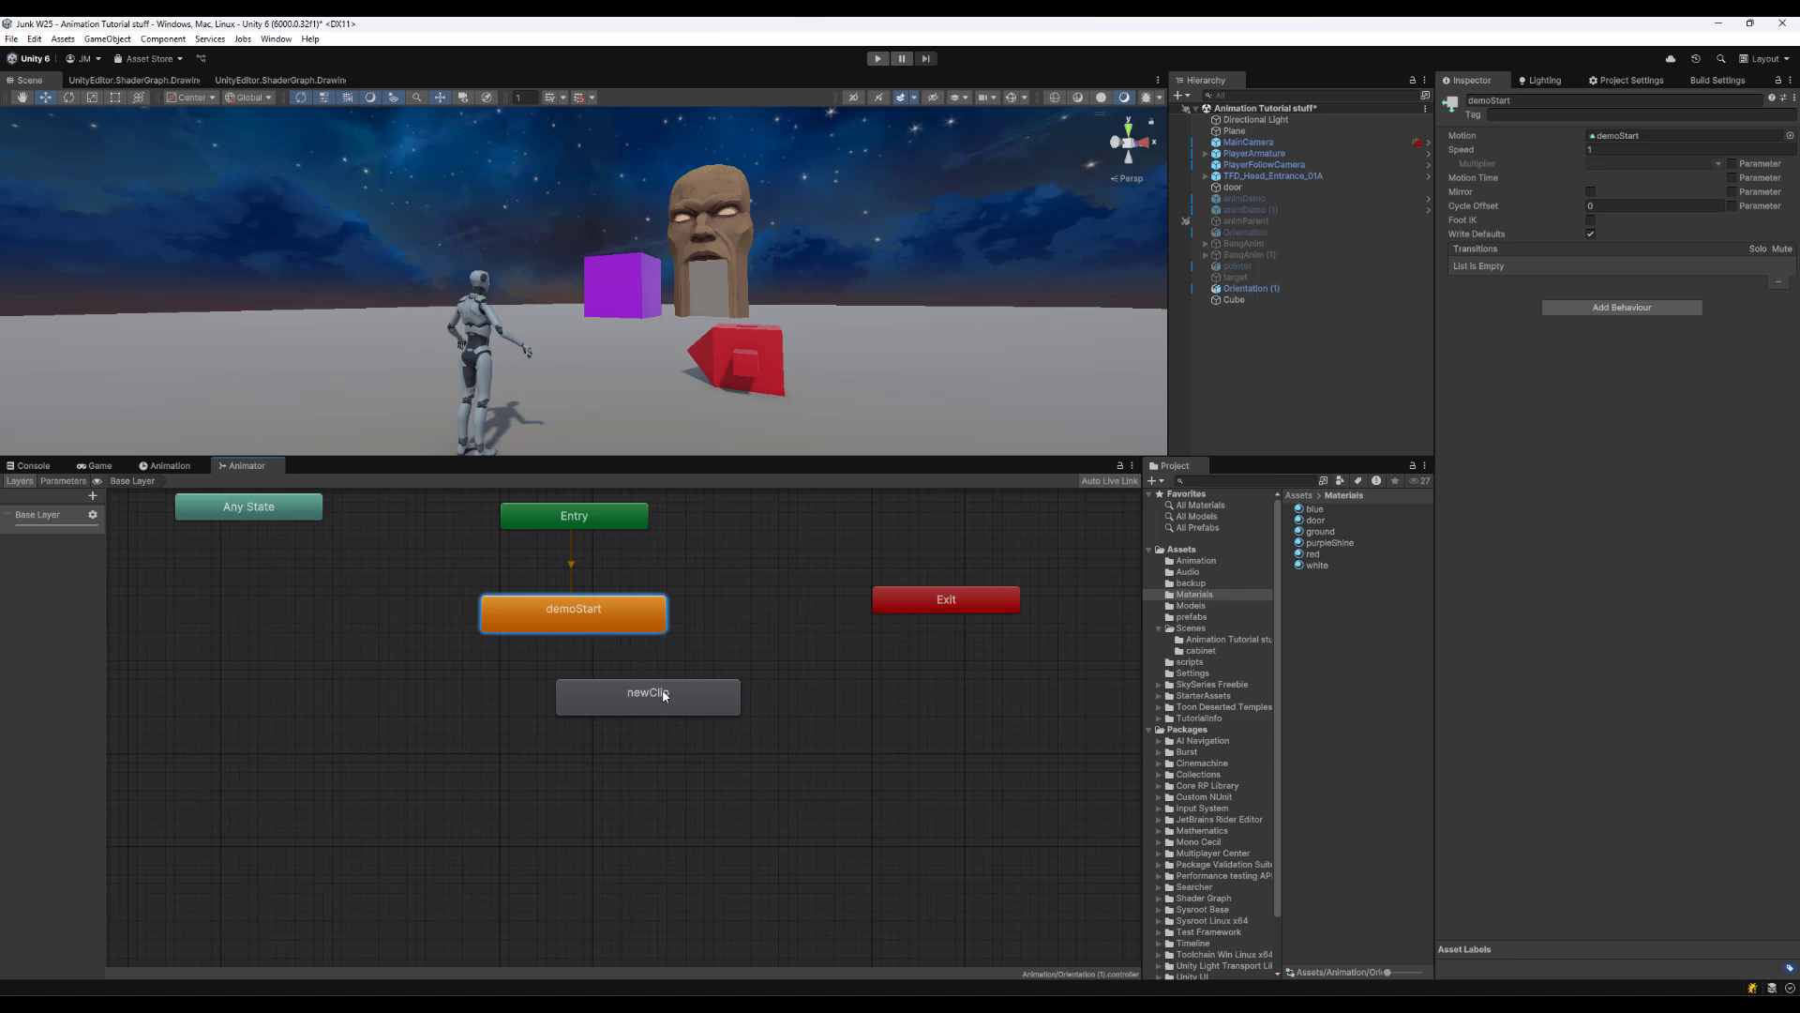
left_click_drag(664, 699, 585, 724)
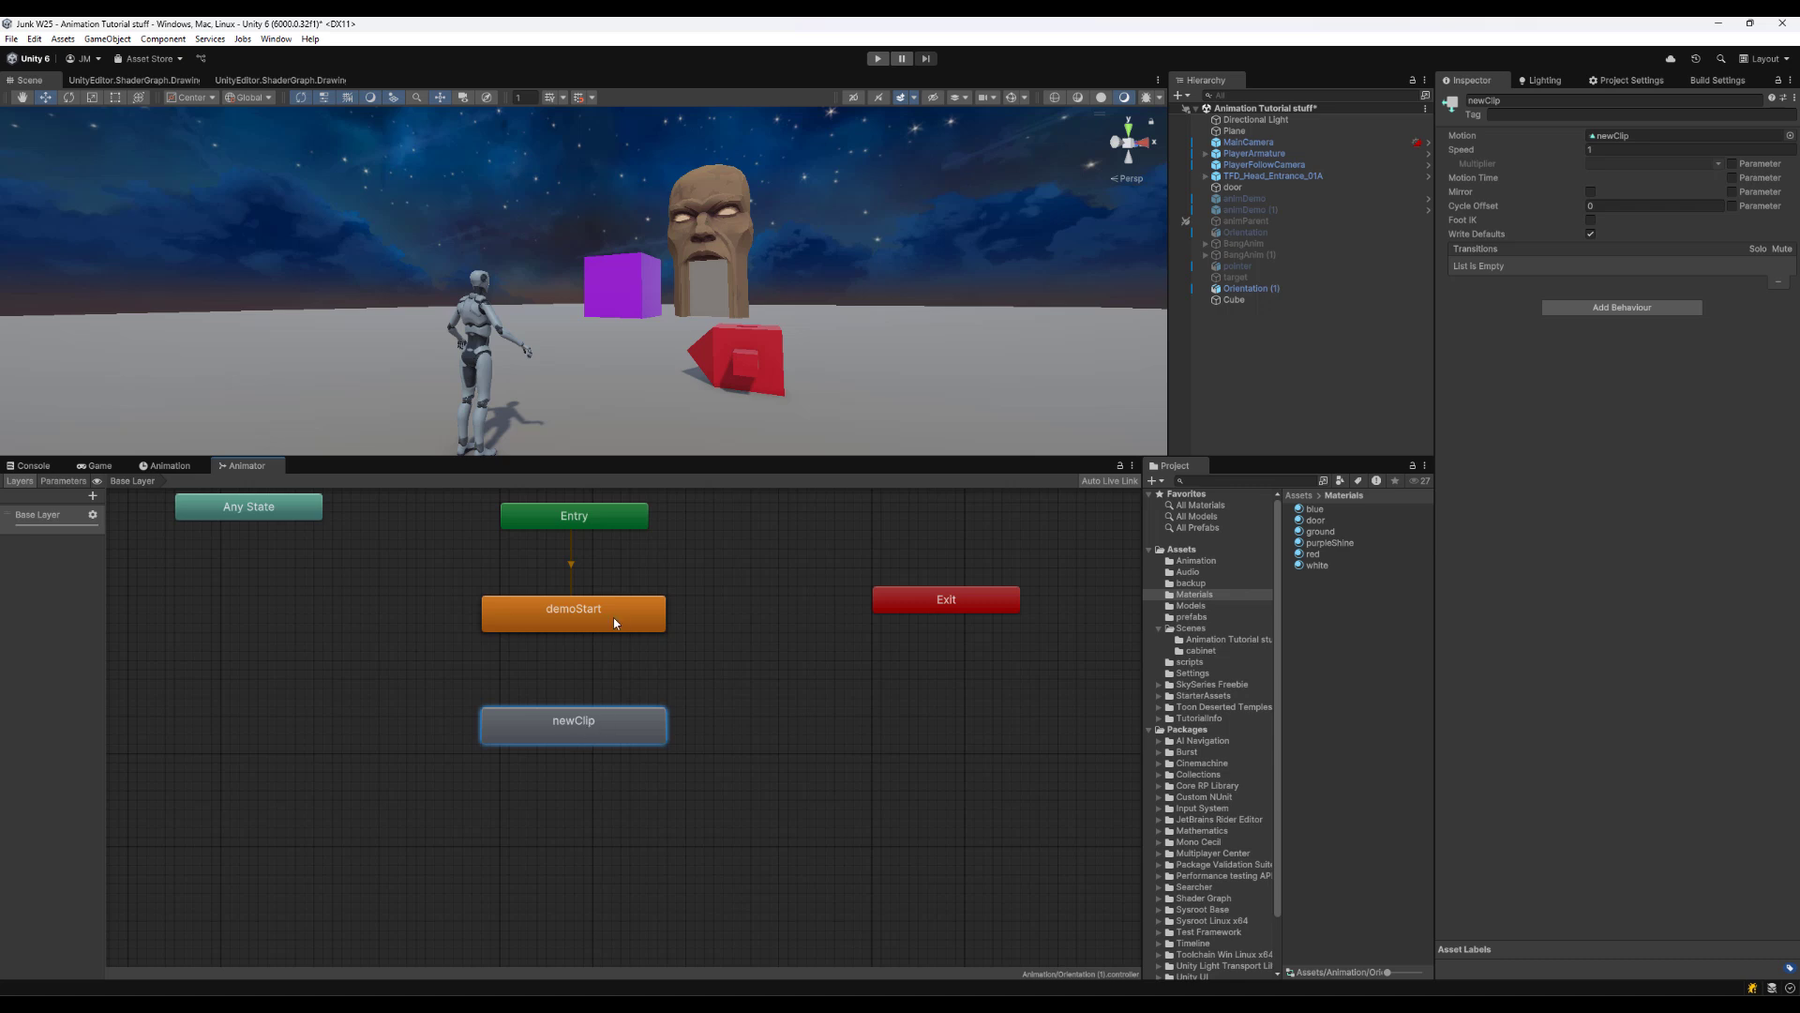
Make newClip the layer's default state and place it between Entry and demoStart
right_click(592, 732)
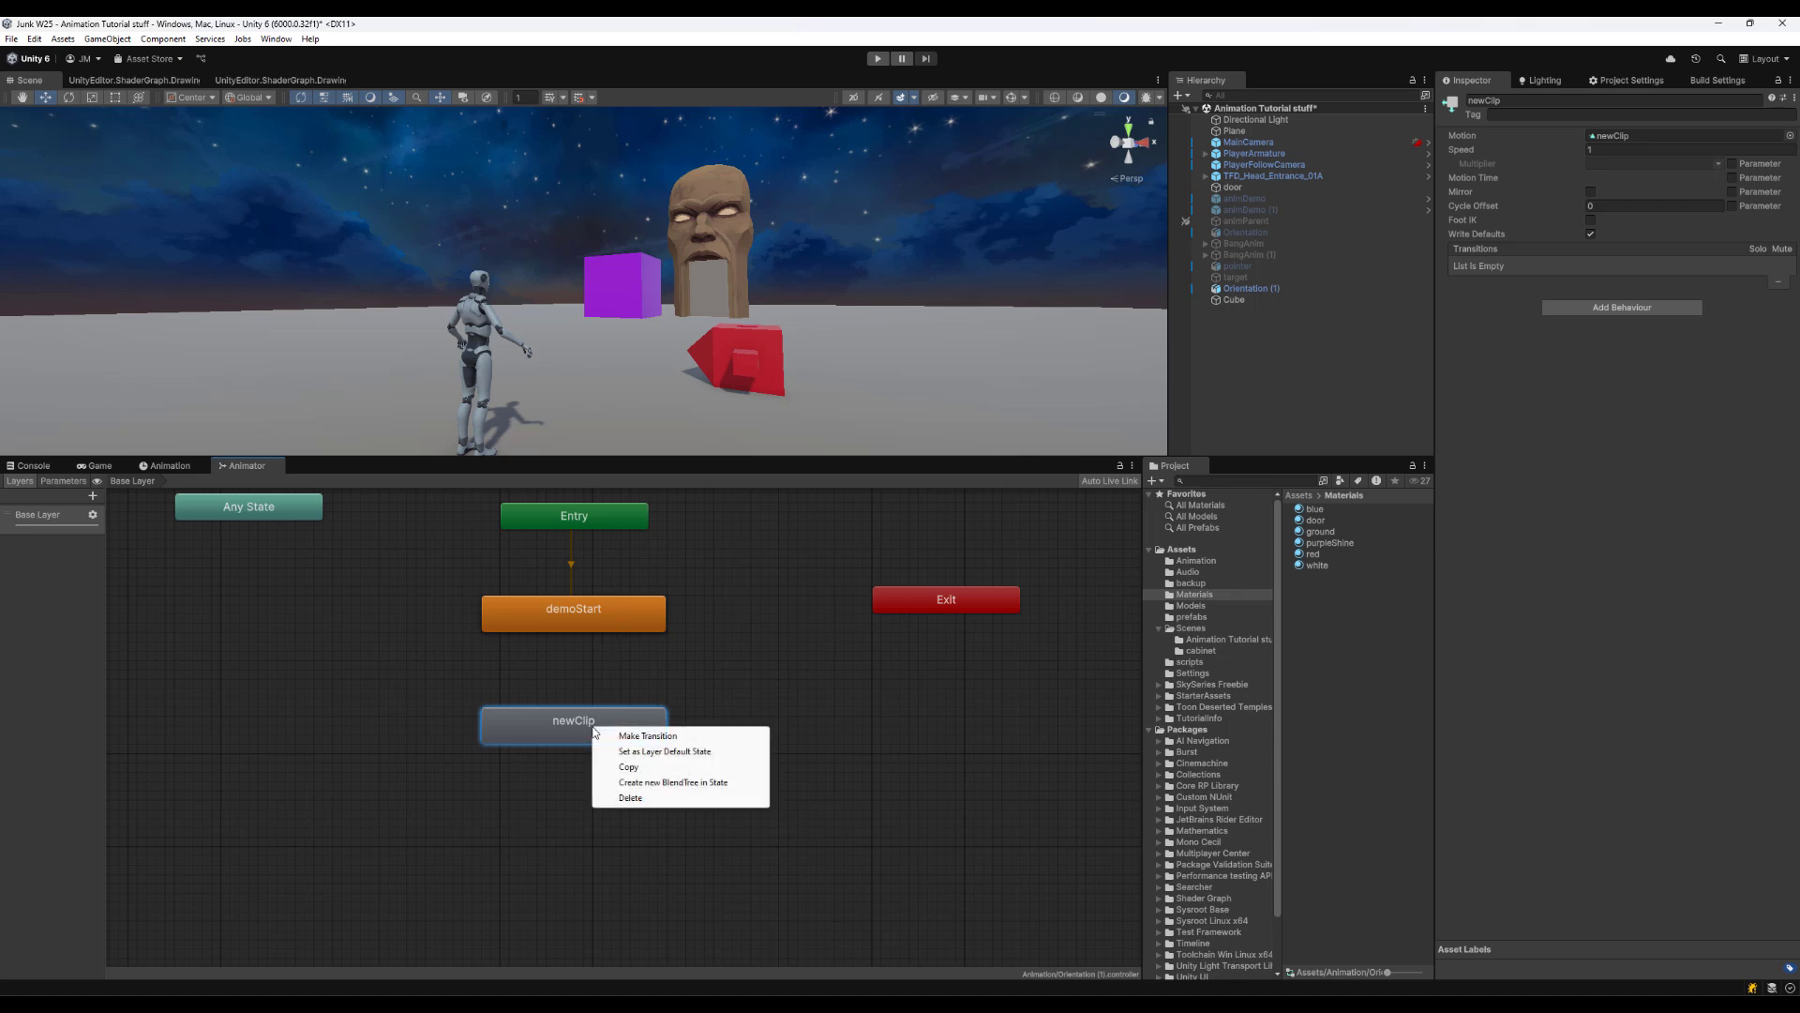
left_click(734, 758)
left_click_drag(638, 724, 806, 546)
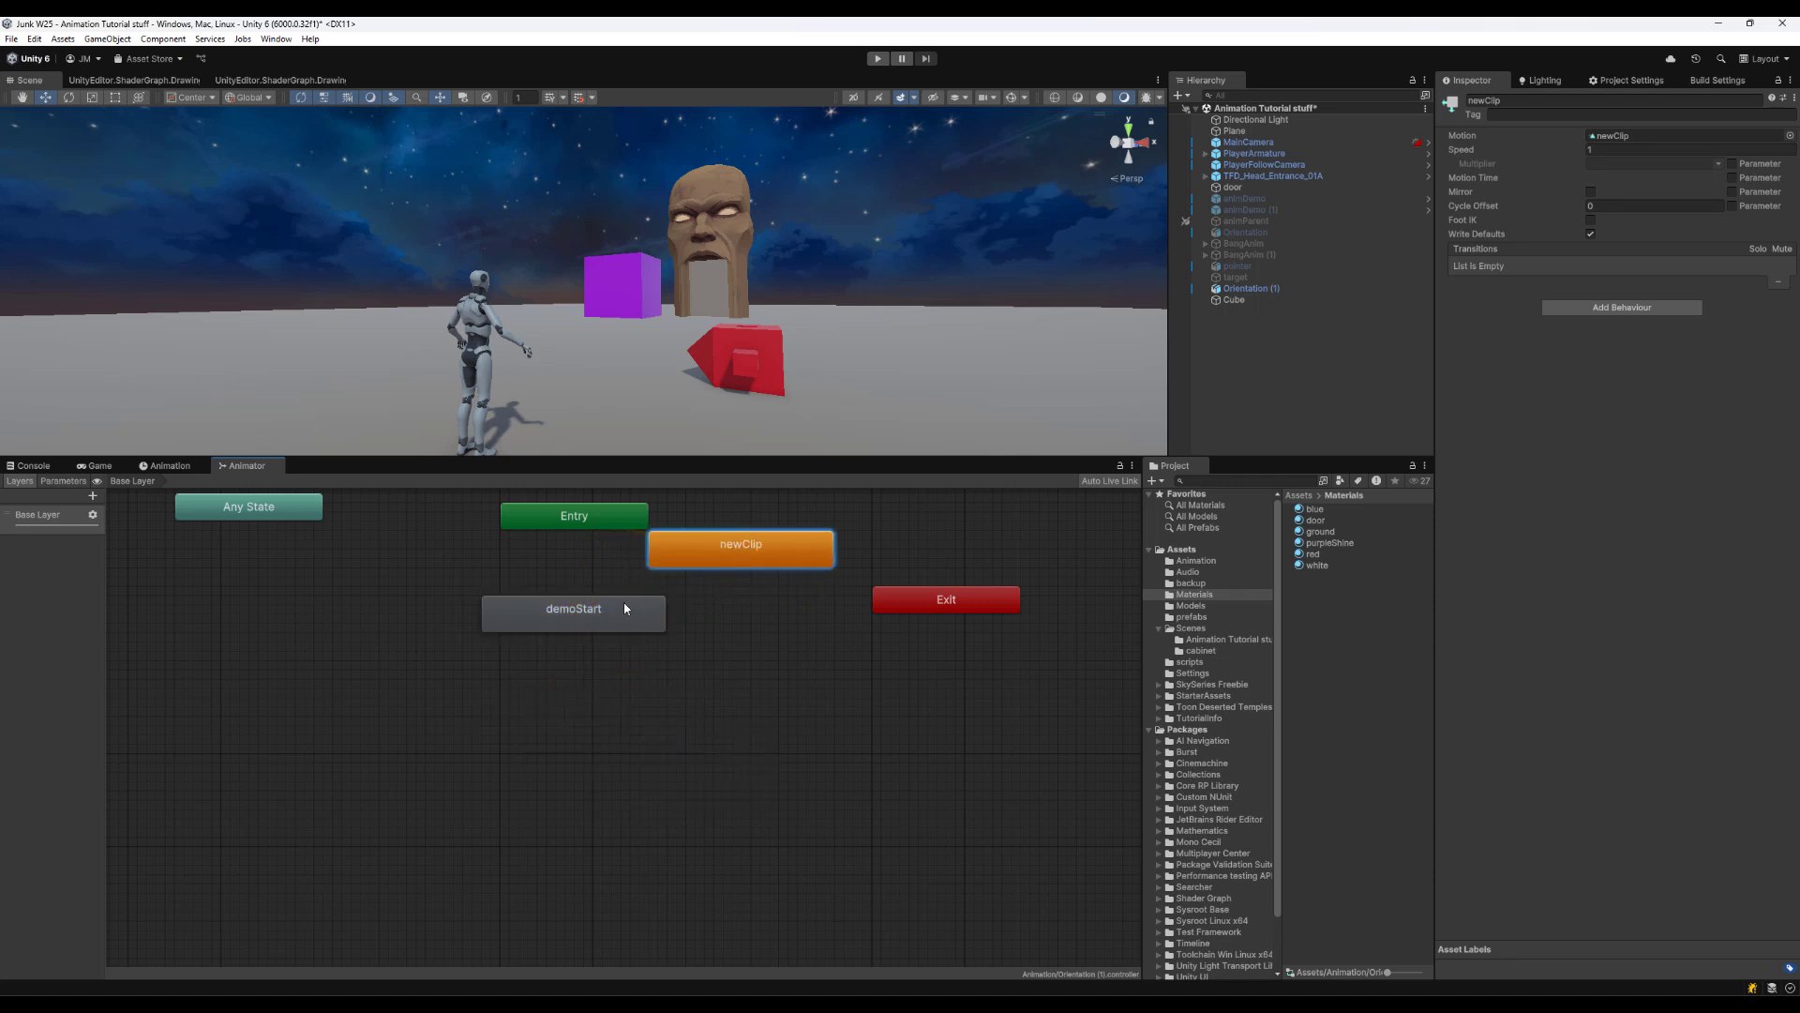
left_click_drag(626, 608, 681, 730)
left_click_drag(687, 548, 584, 623)
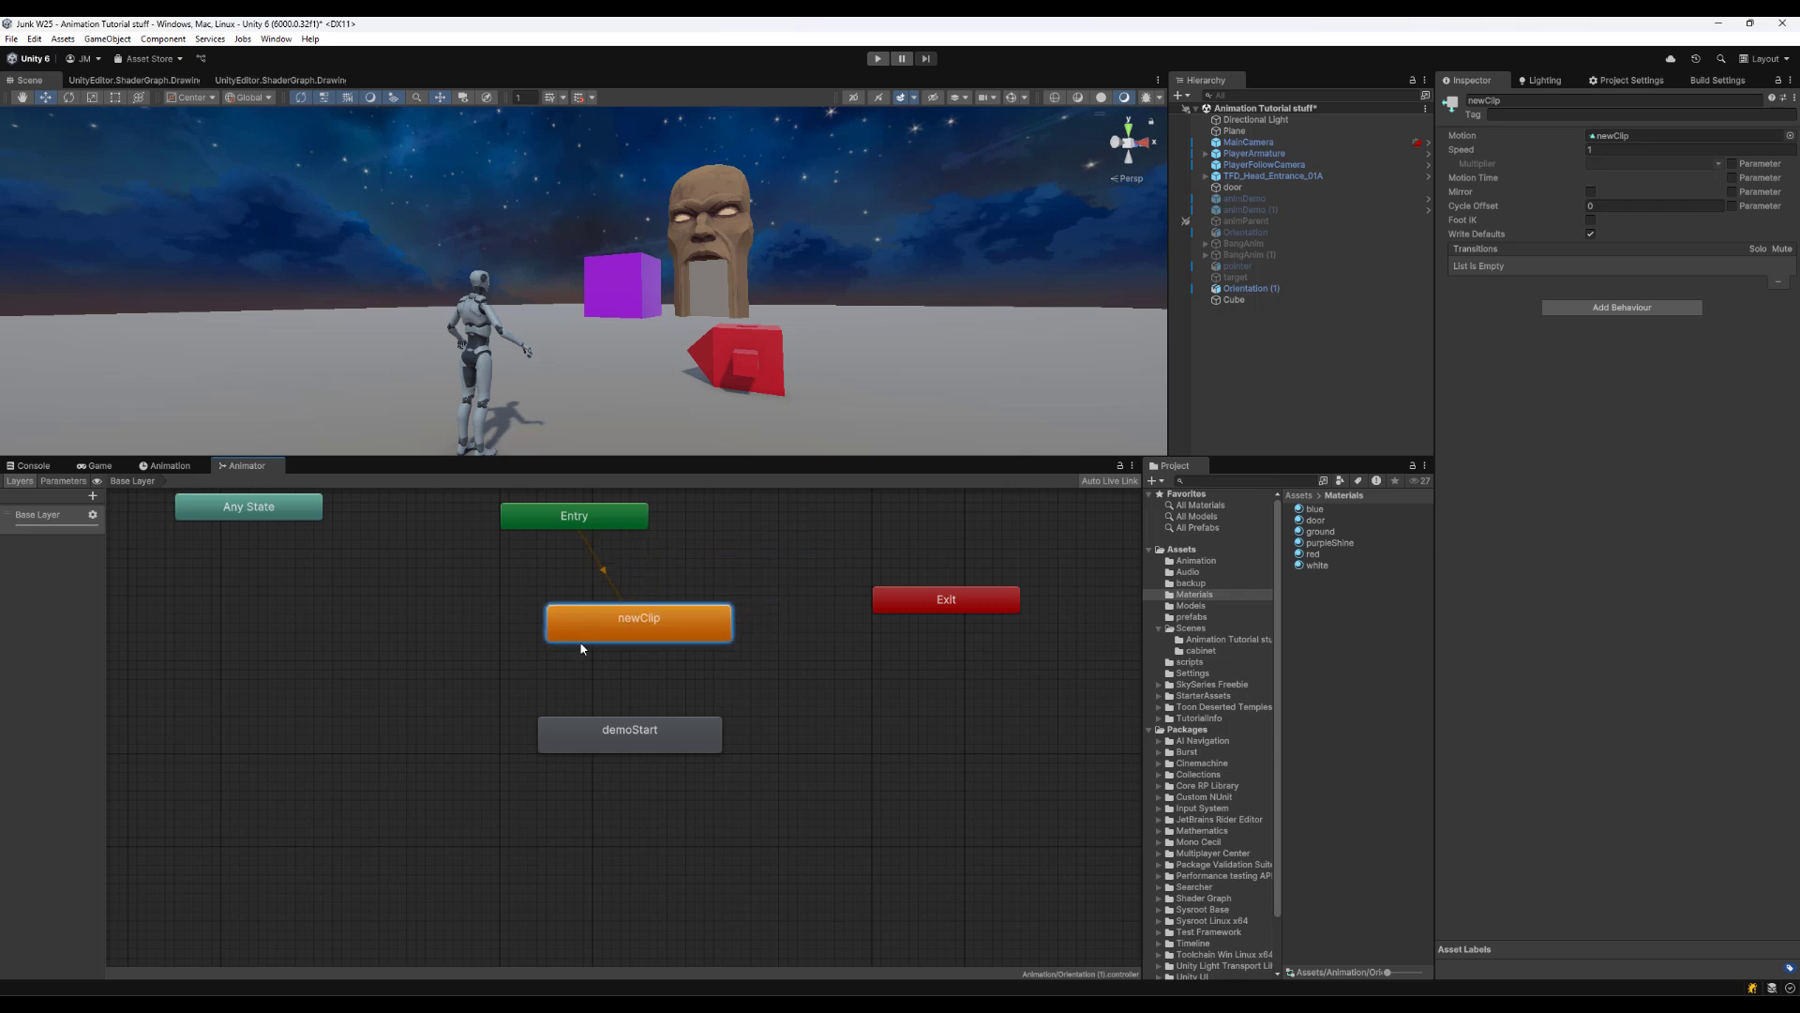
Make a transition from newClip to demoStart, inspect its settings, and delete it
right_click(663, 631)
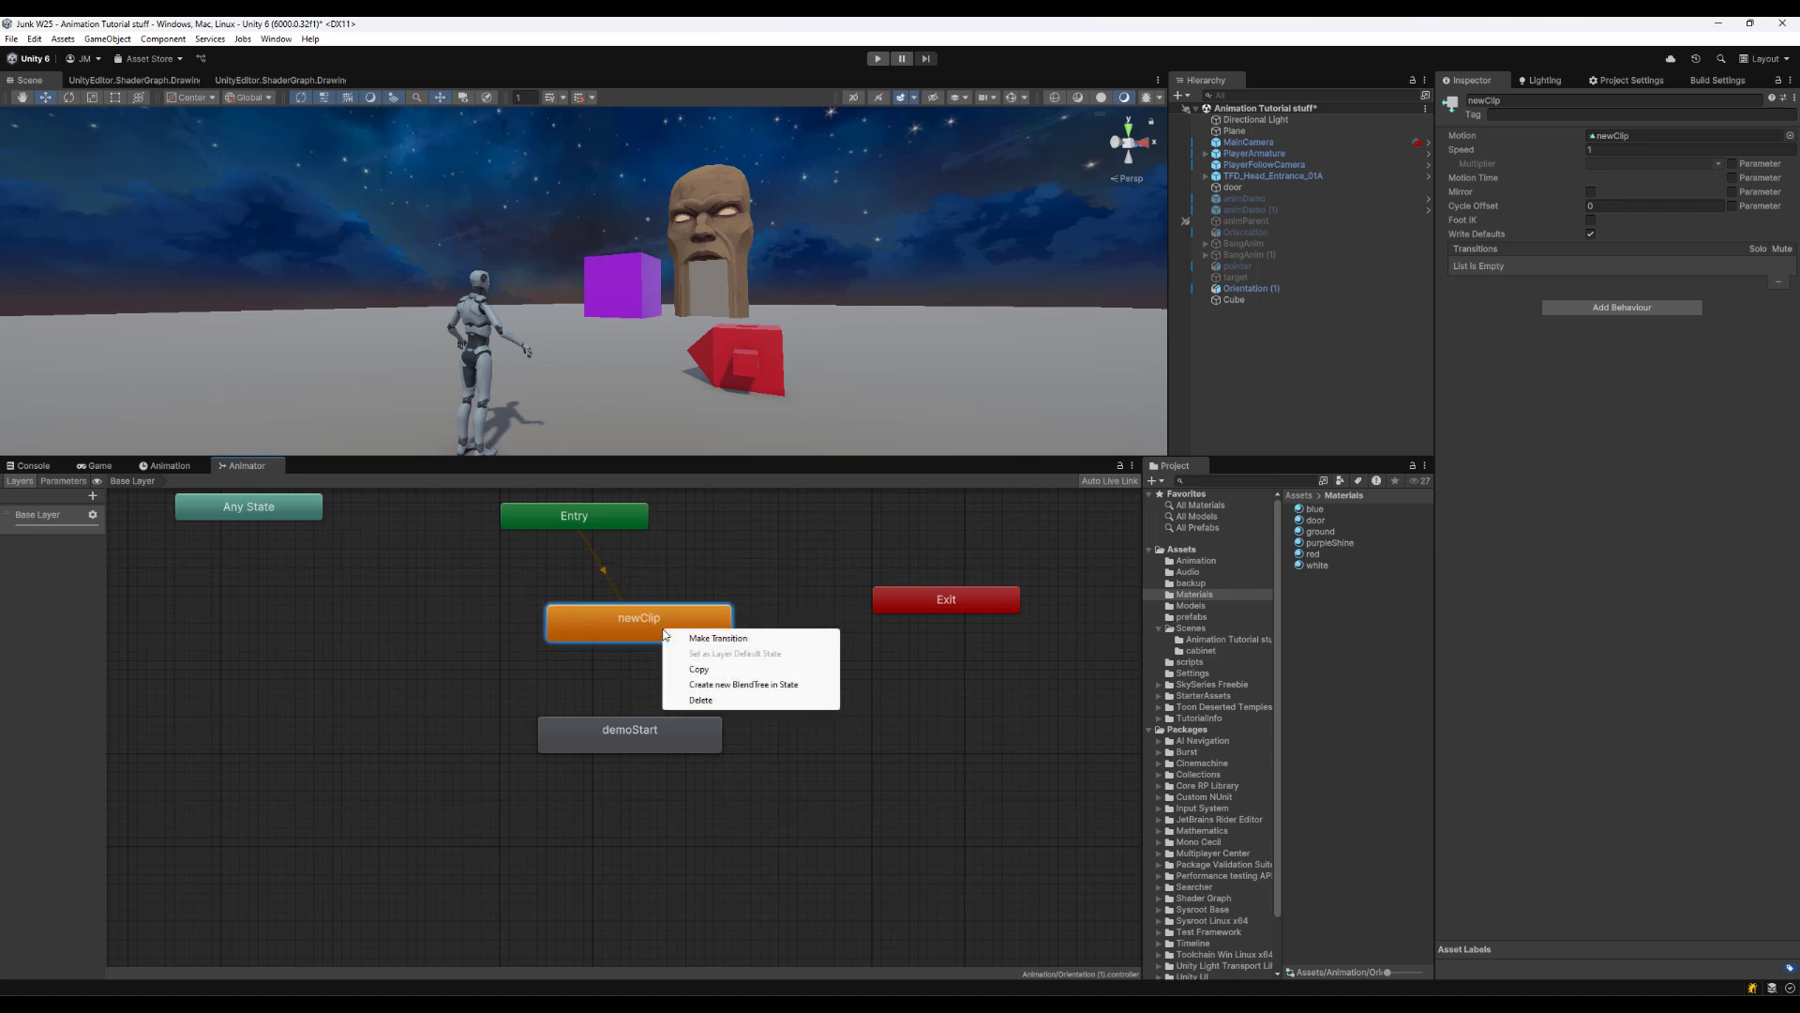
left_click(775, 639)
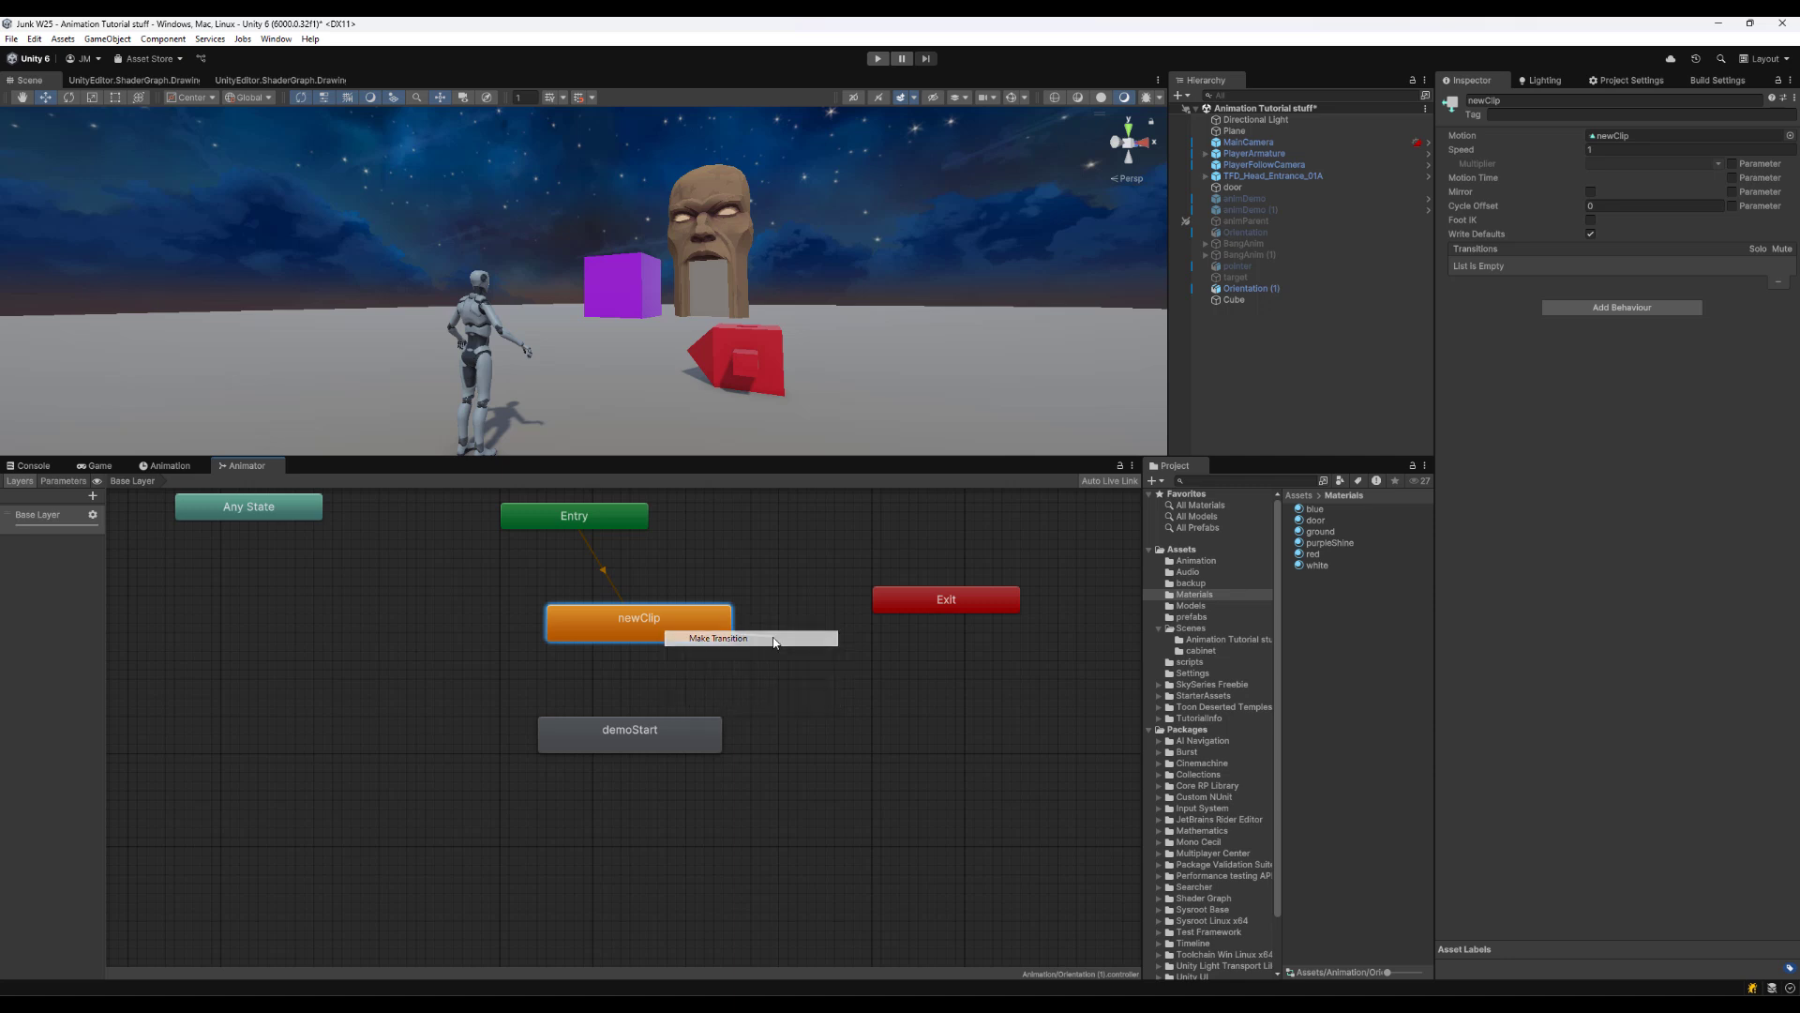
left_click(641, 737)
left_click_drag(686, 630, 669, 612)
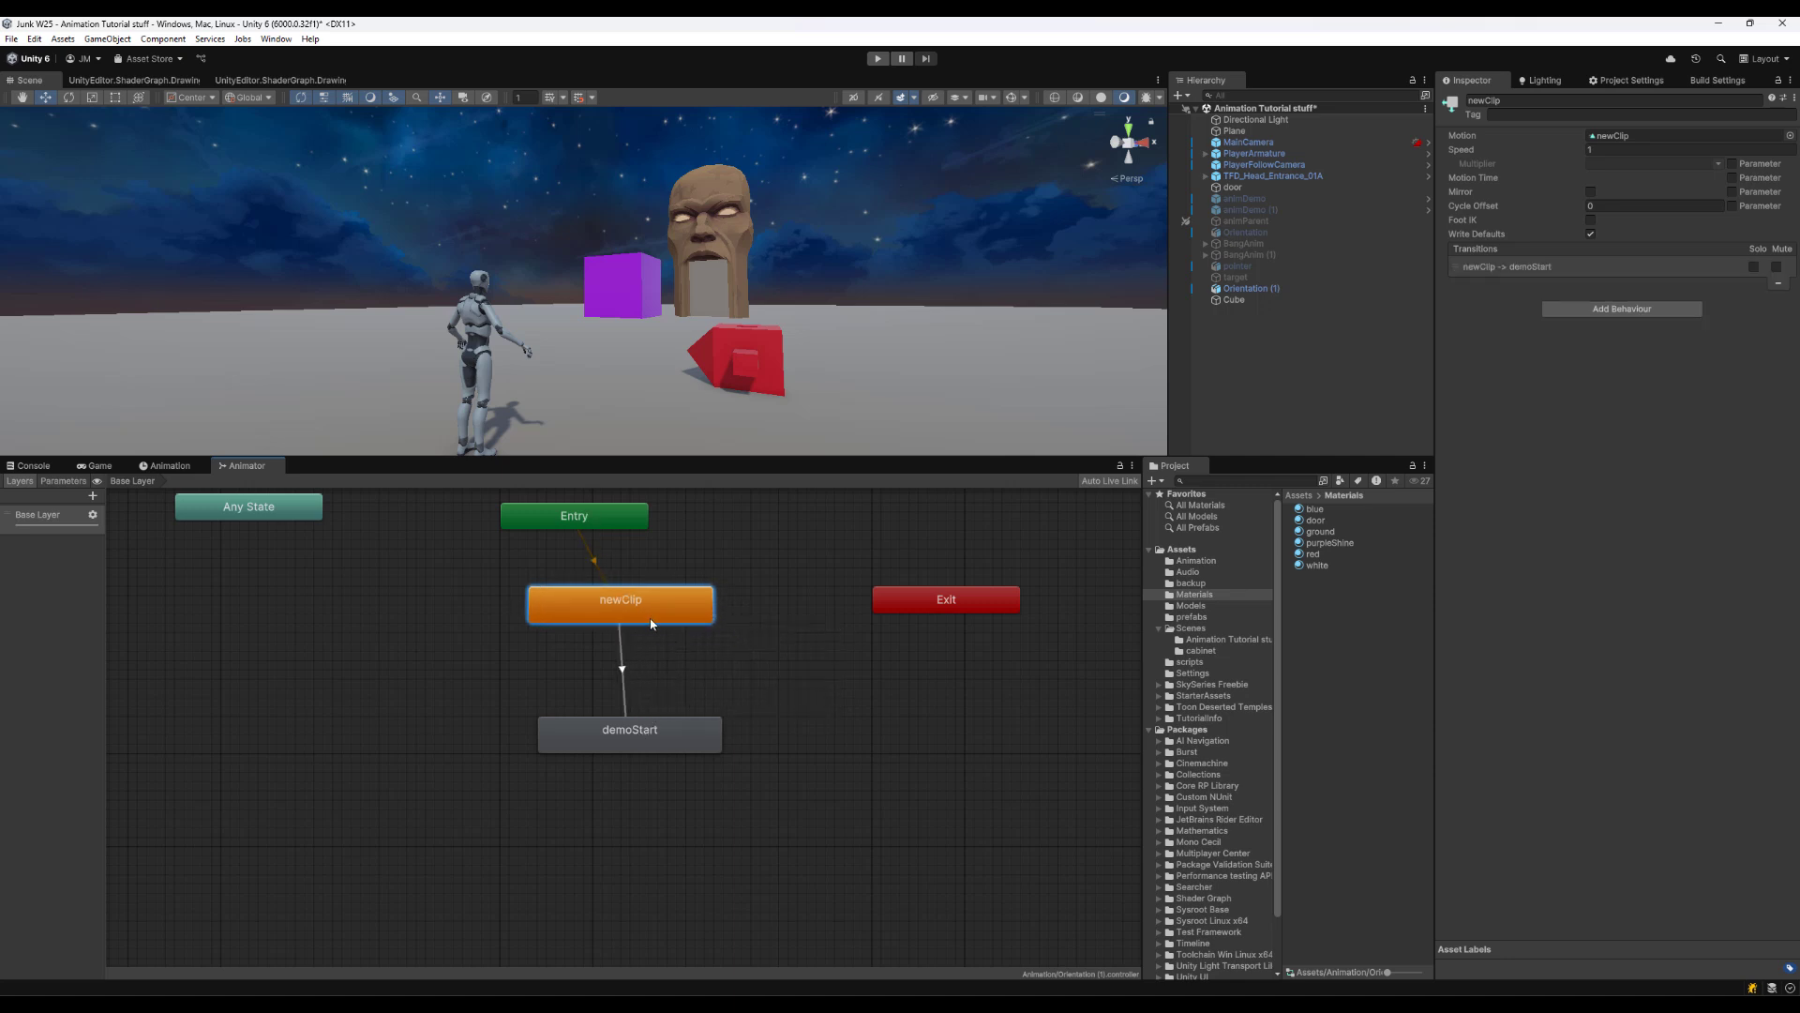
left_click(622, 671)
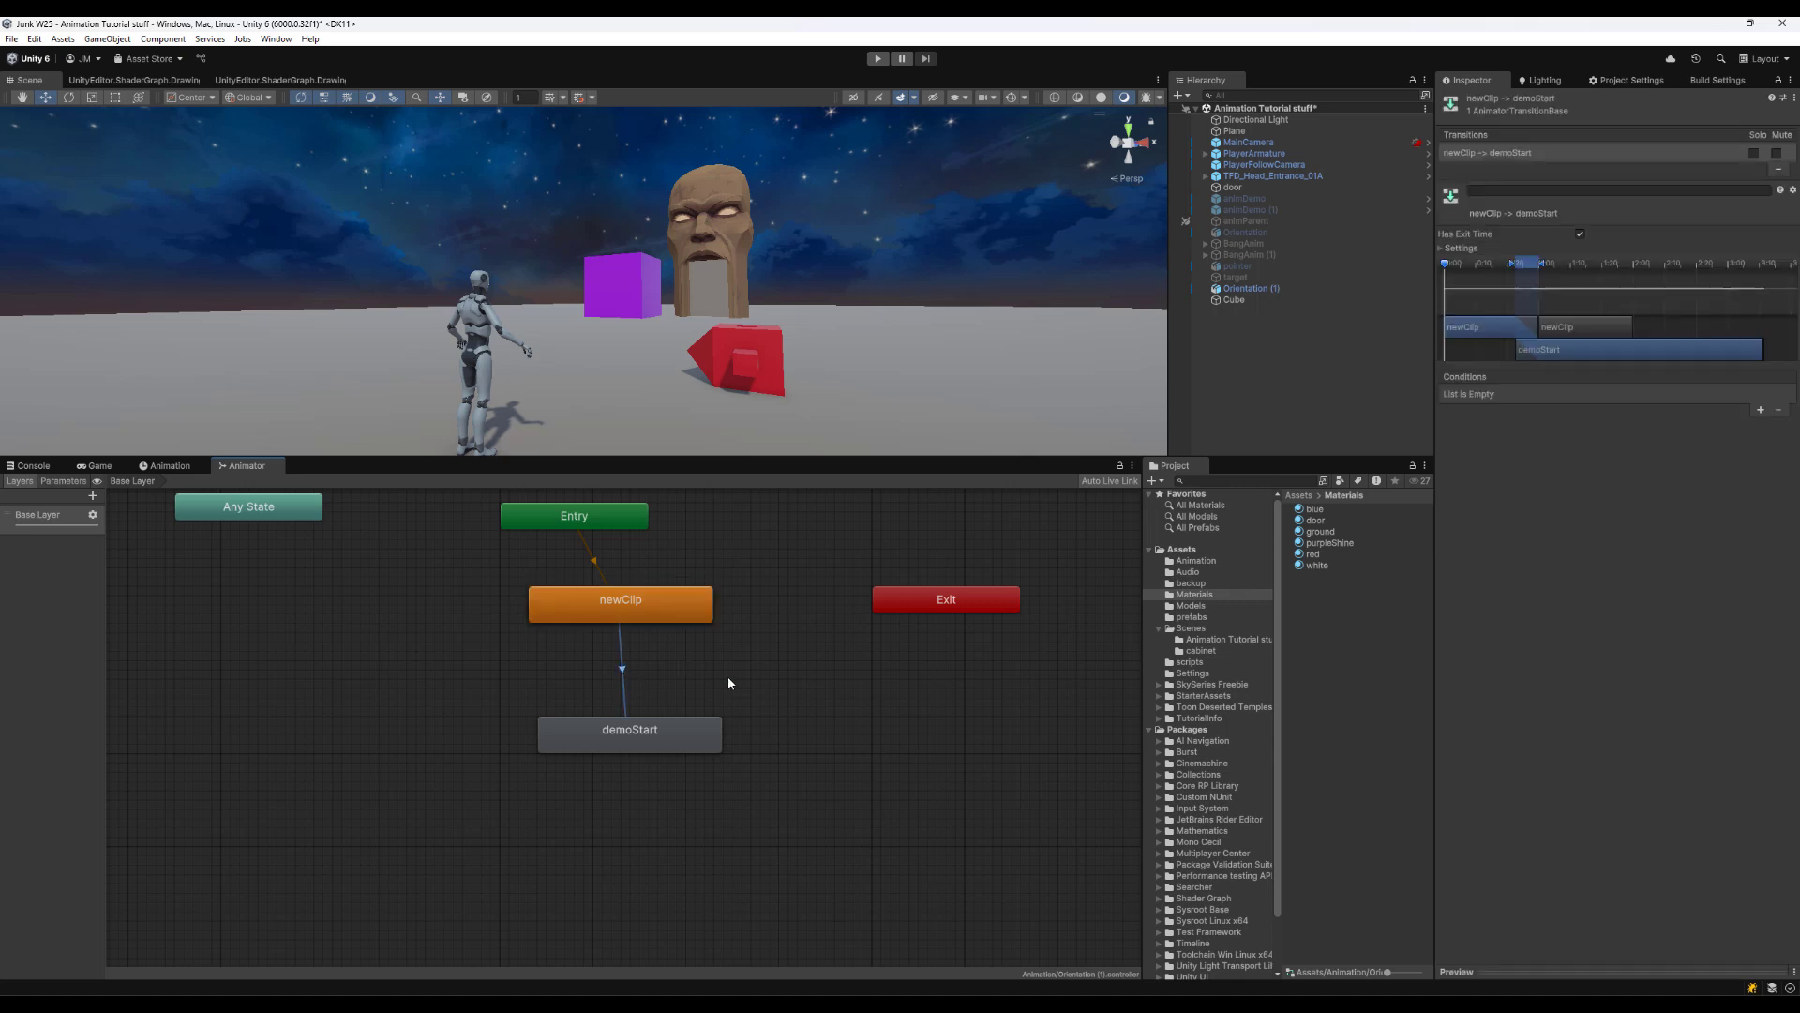
key("Delete")
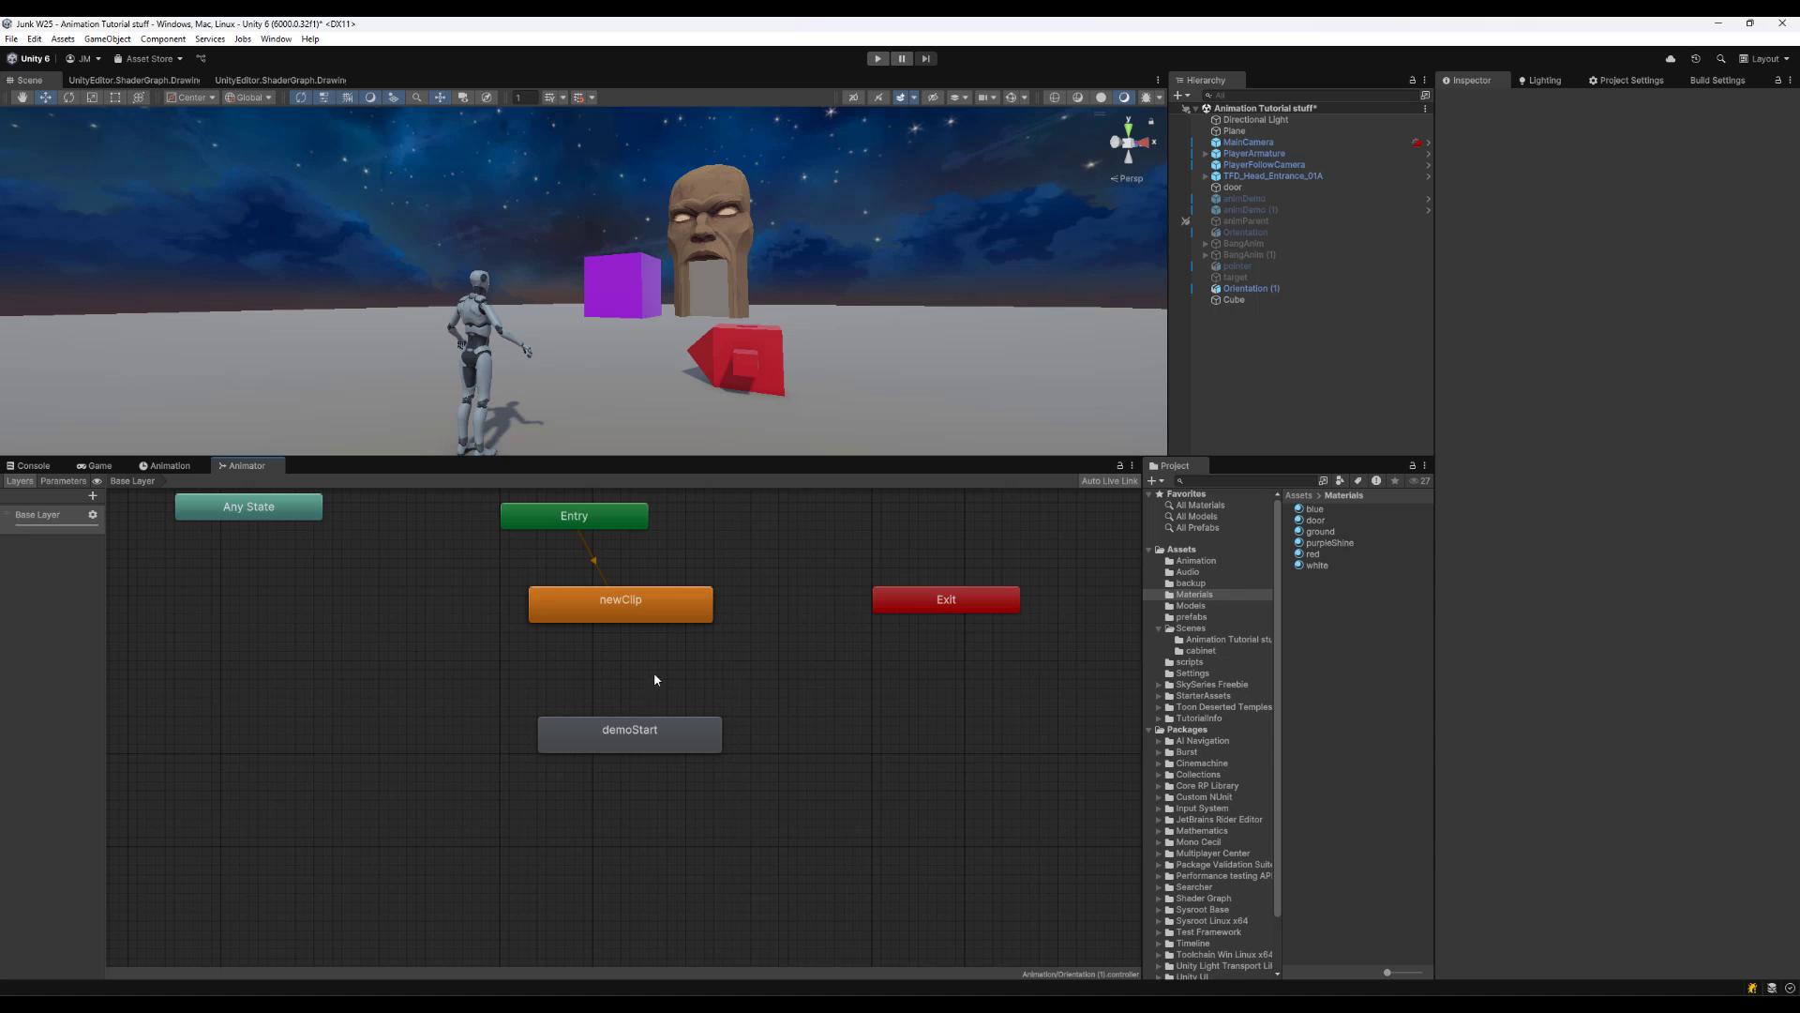
Delete the demoStart state from the Animator graph and check the clip list of Orientation (1)
left_click(648, 749)
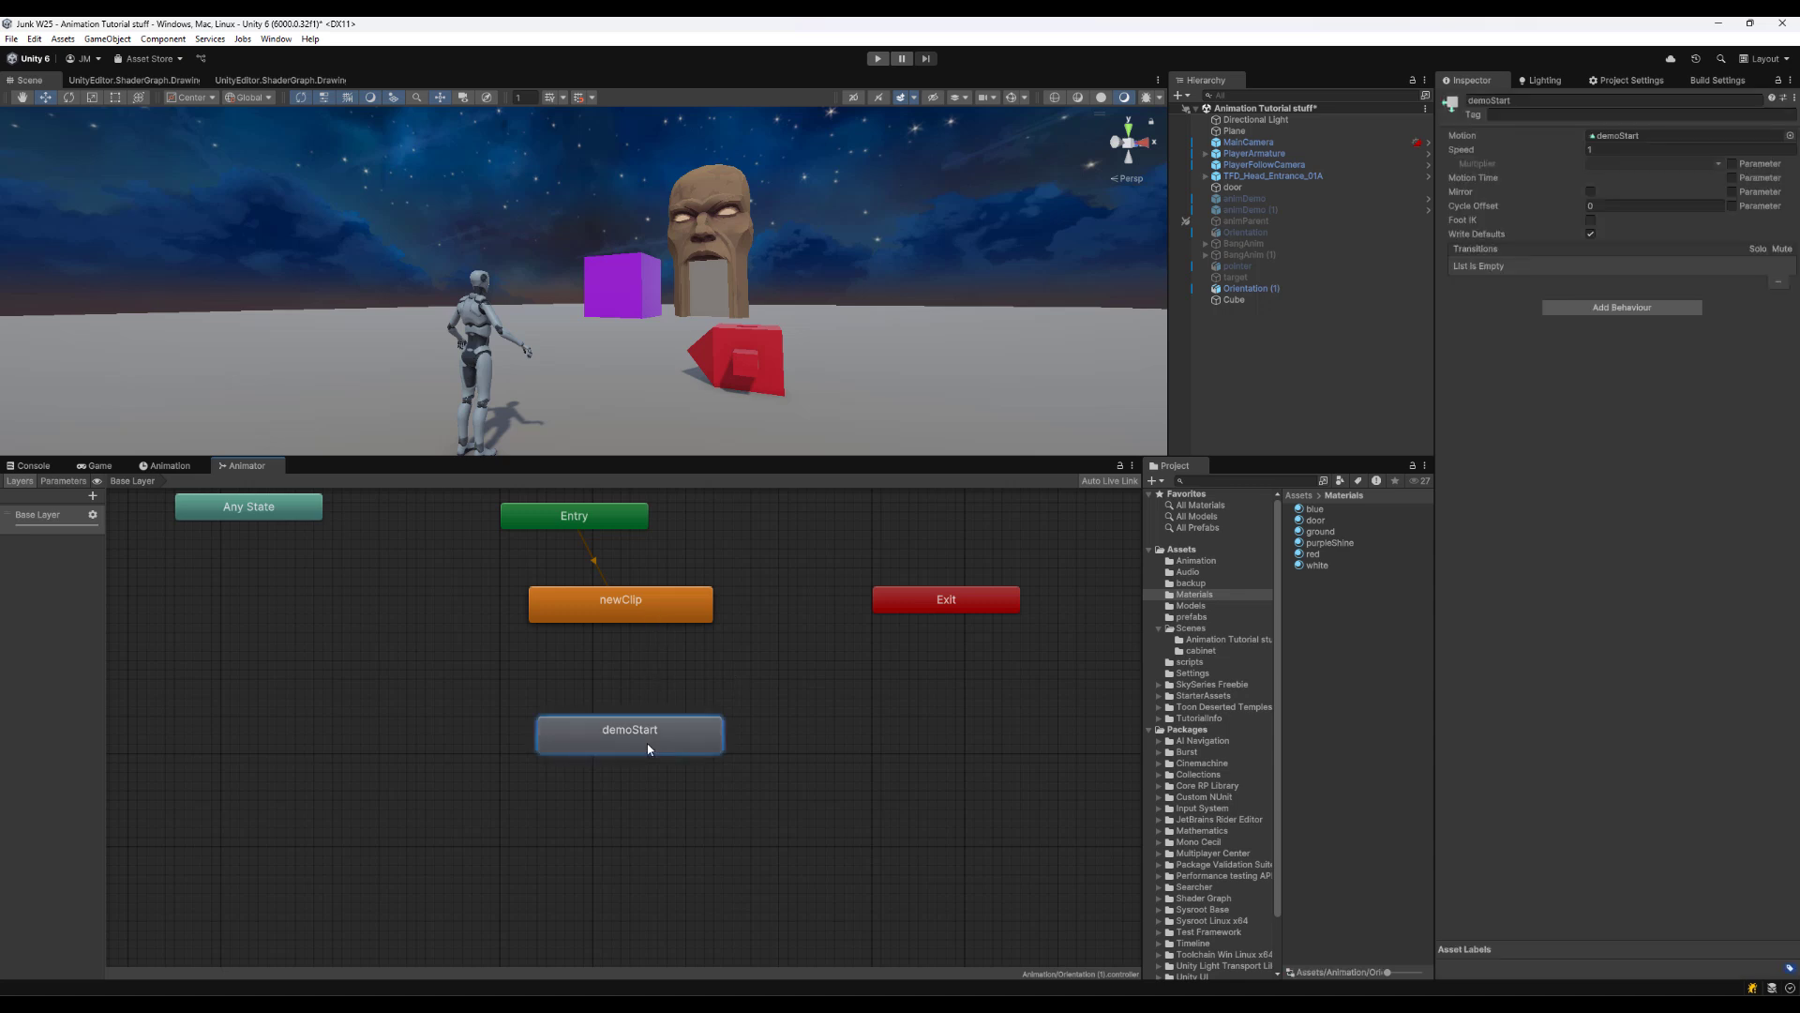
key("Delete")
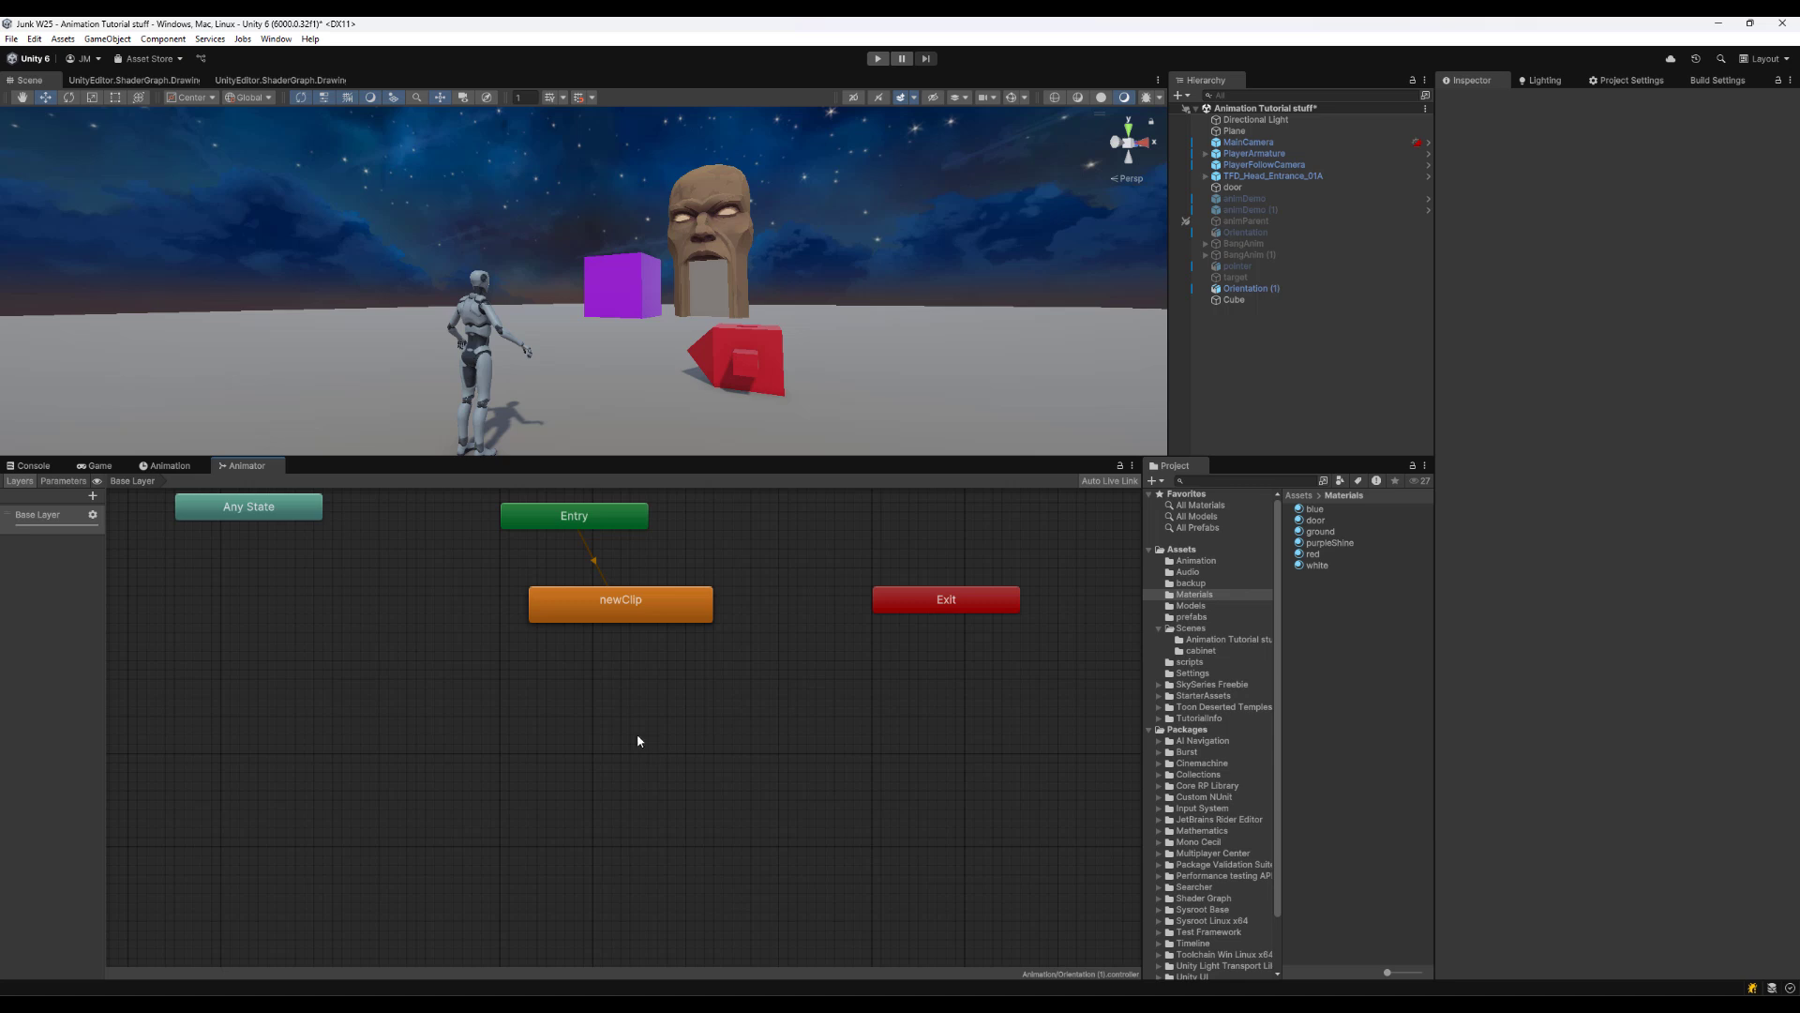
left_click(164, 465)
left_click(131, 496)
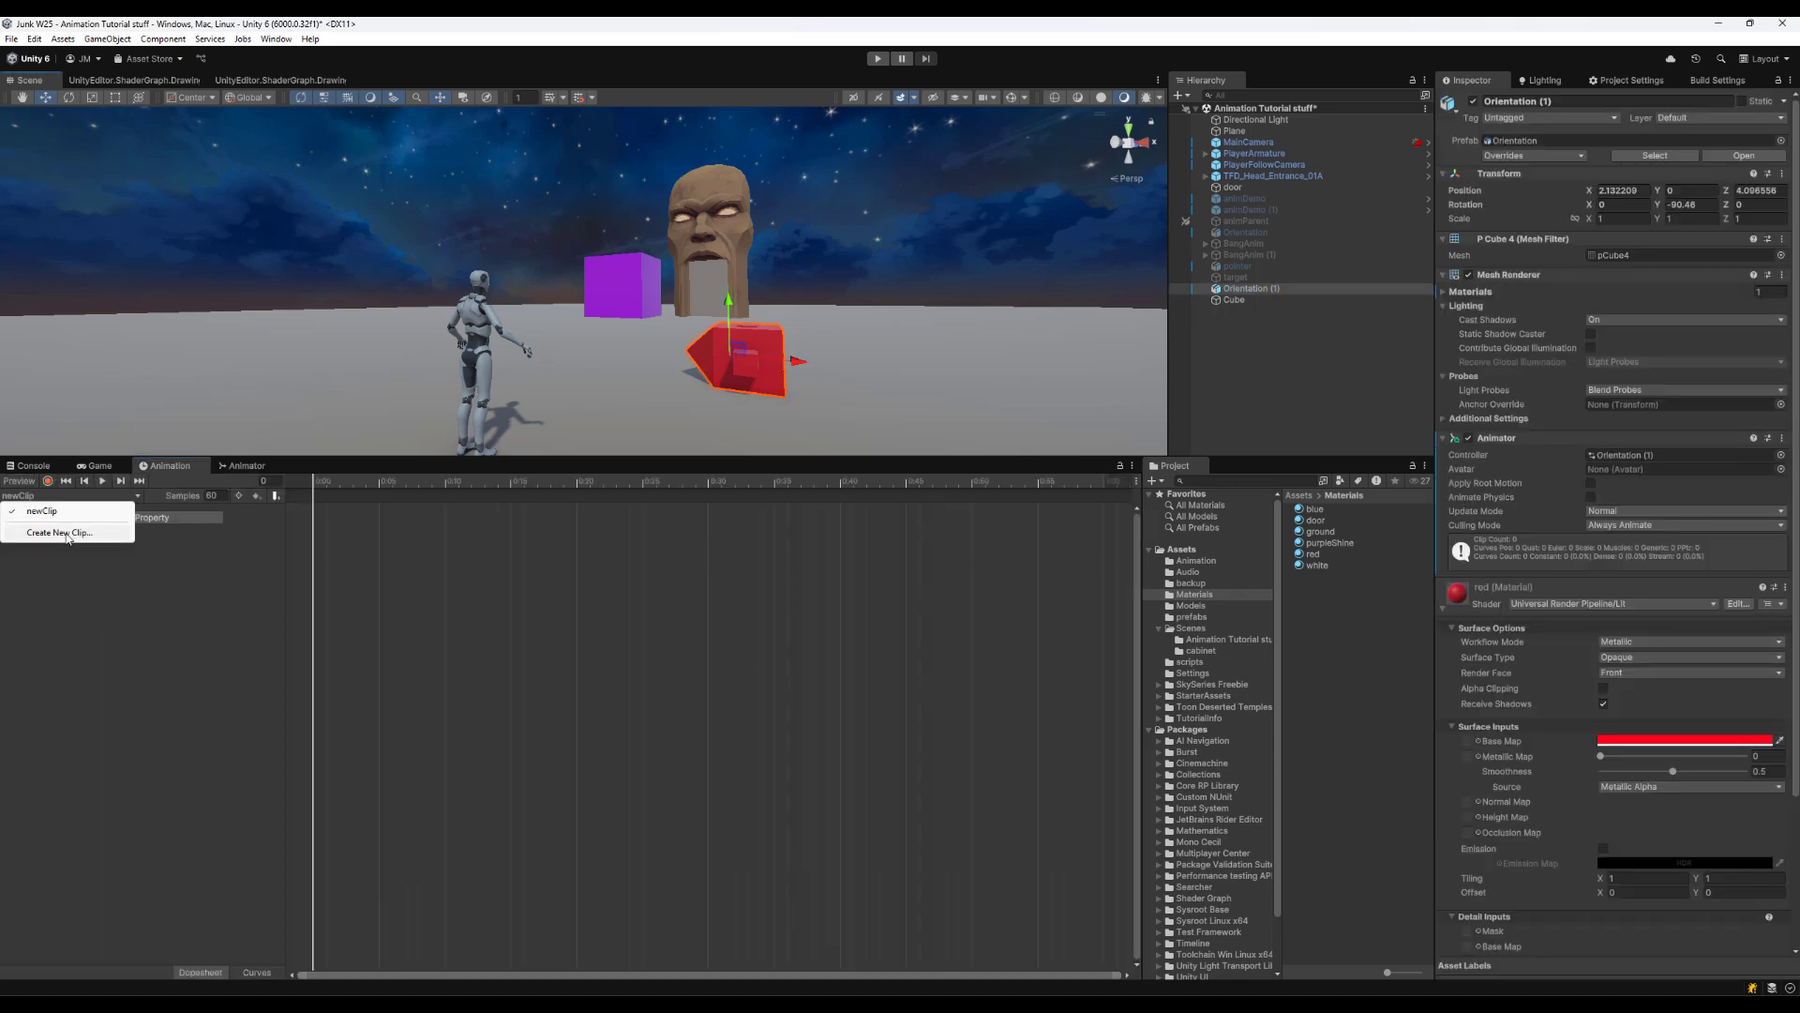
left_click(244, 466)
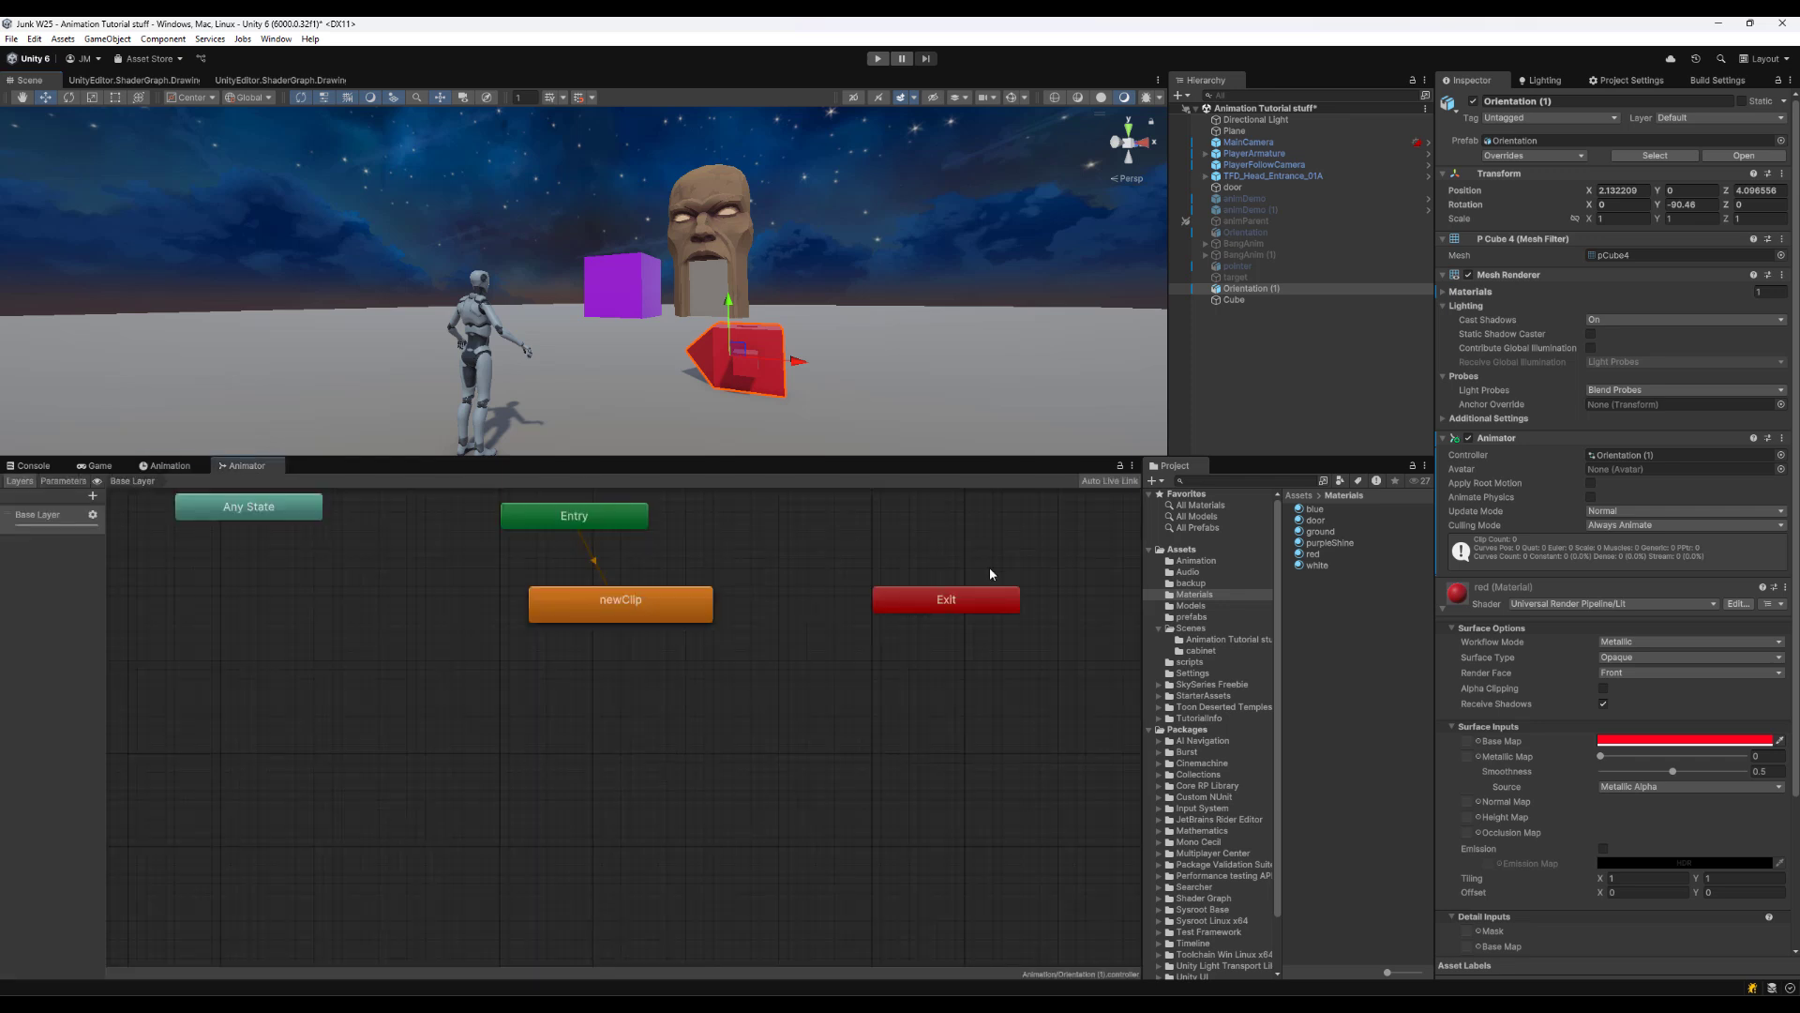
Add the newClip clip from the Animation folder as another state beneath newClip in the Animator graph, and delete that duplicate state
left_click(1207, 560)
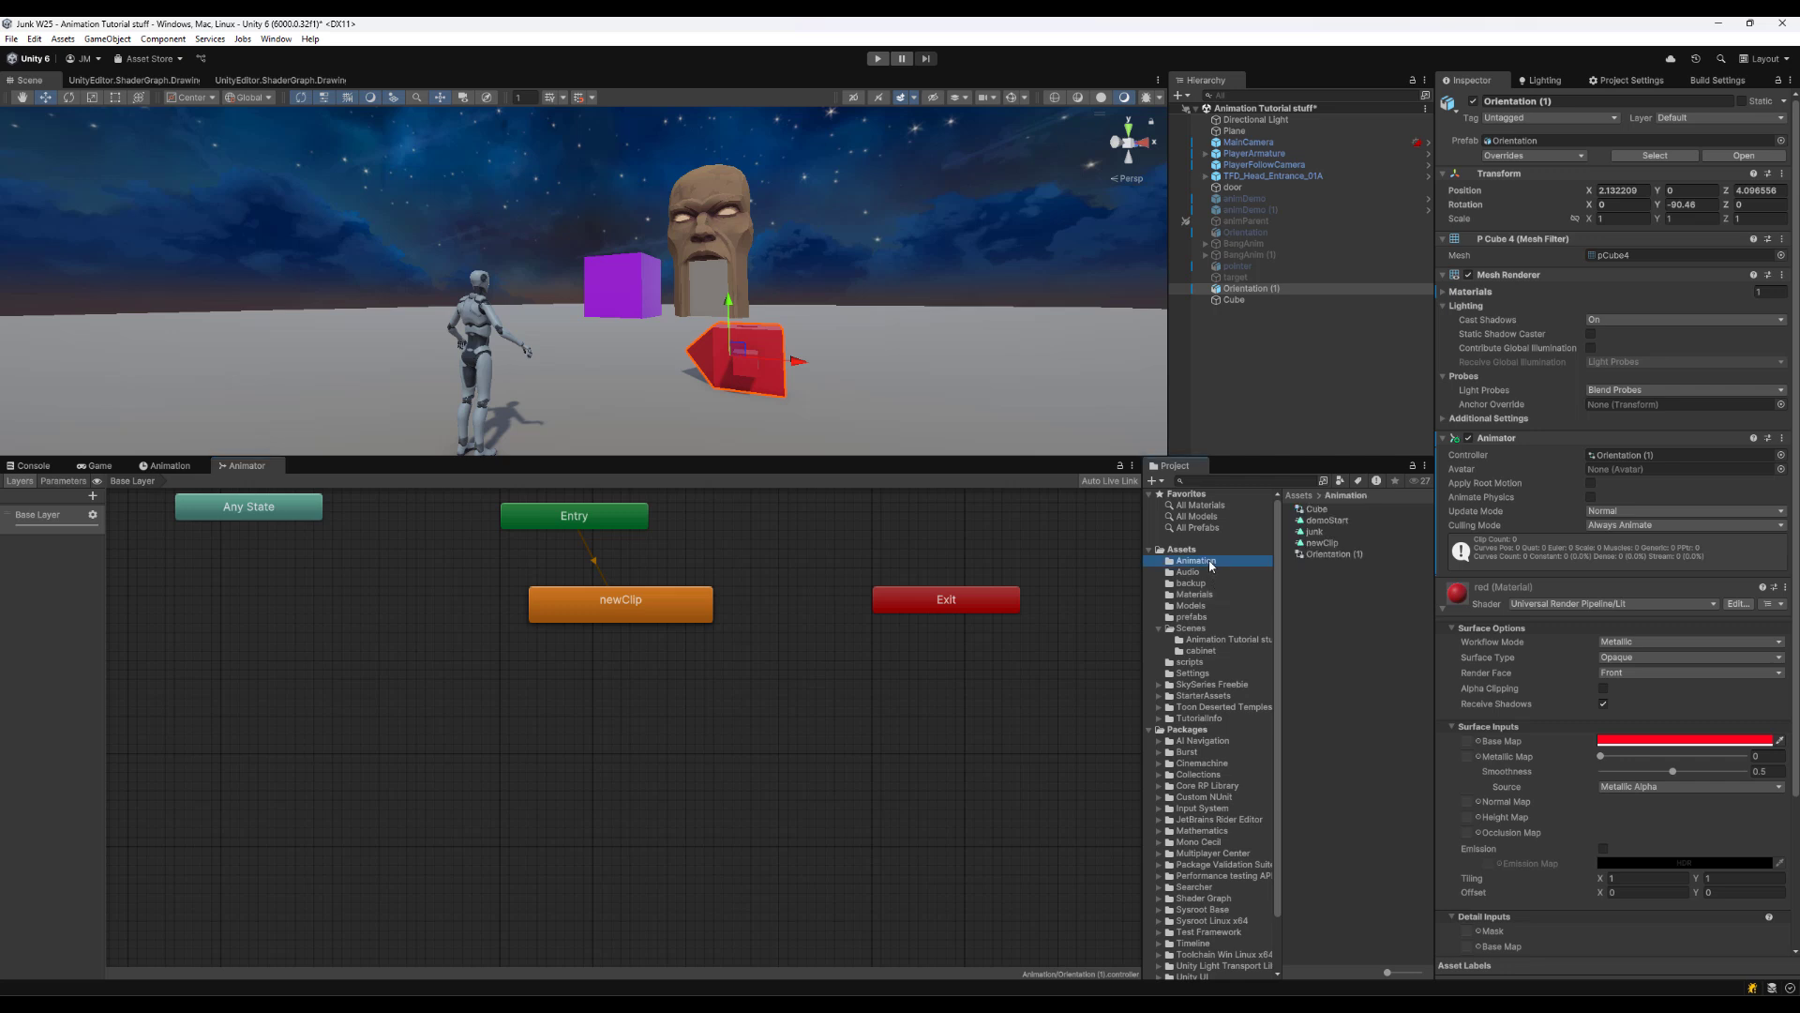
left_click(1301, 544)
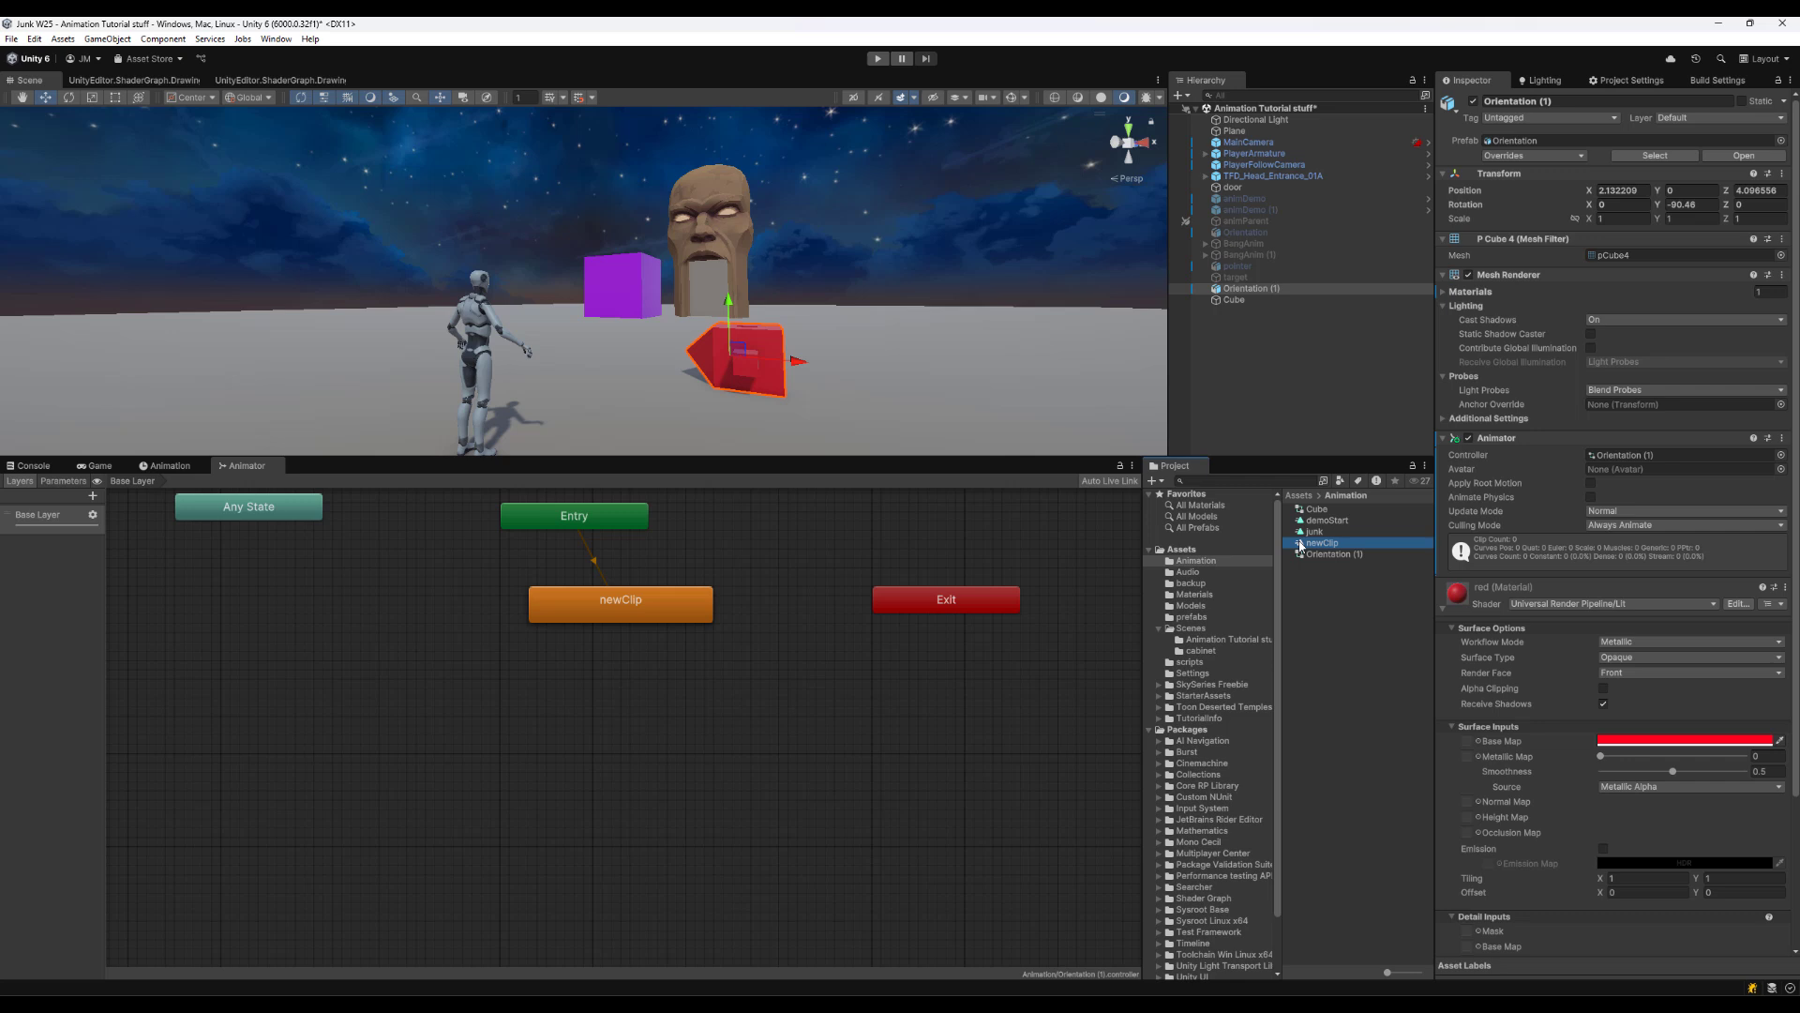
left_click_drag(1301, 544, 611, 694)
left_click_drag(723, 711, 636, 701)
right_click(649, 704)
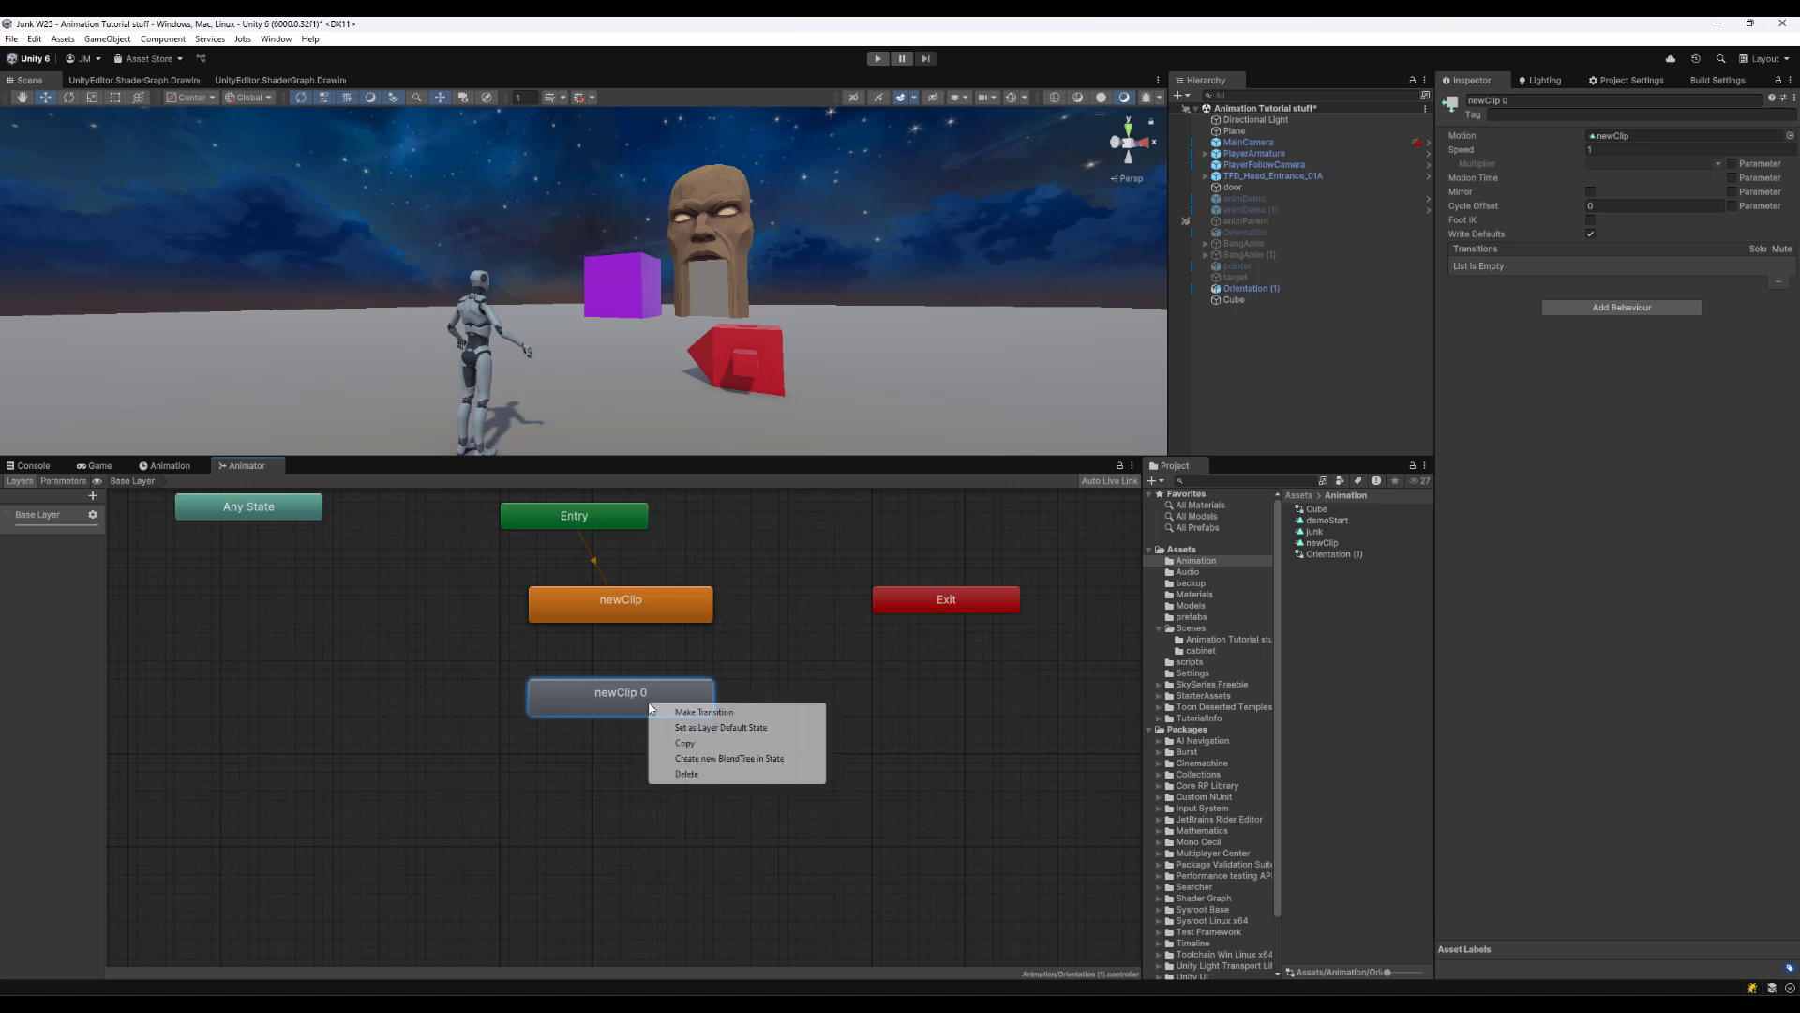
left_click(704, 775)
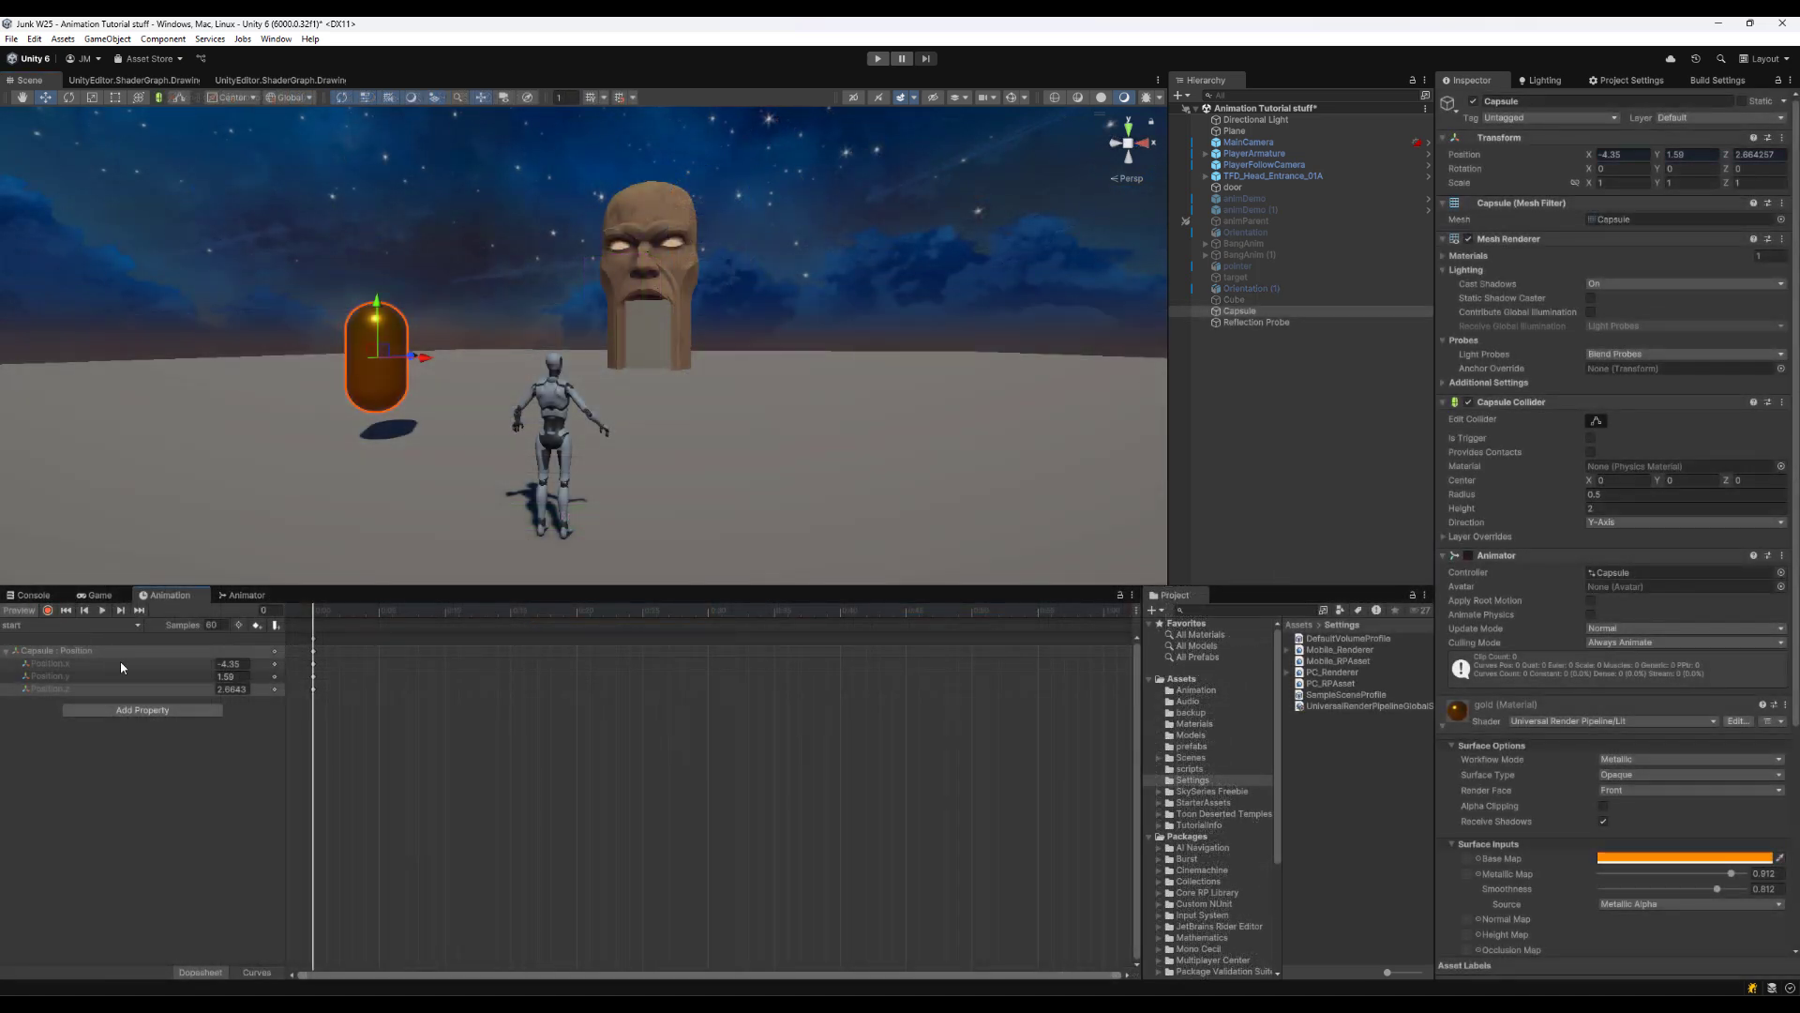
Create a new animation clip named position A for the Capsule in the project's Animation folder
left_click(137, 625)
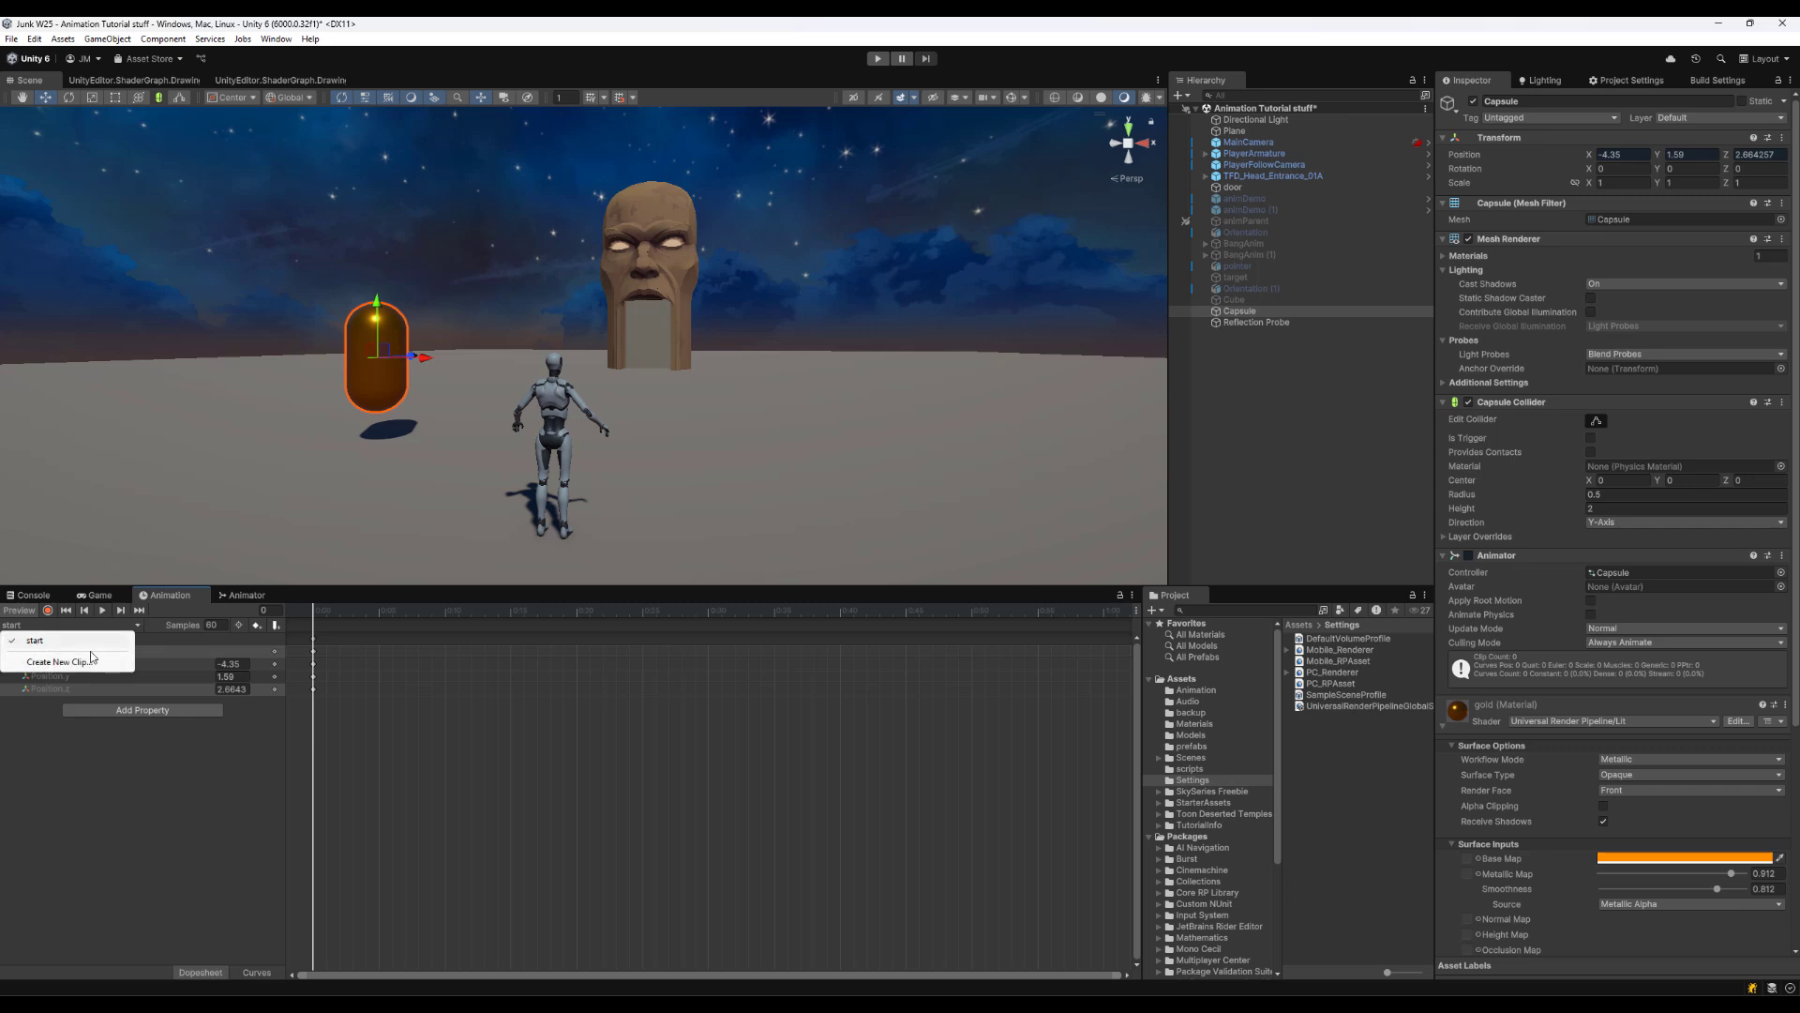
left_click(59, 662)
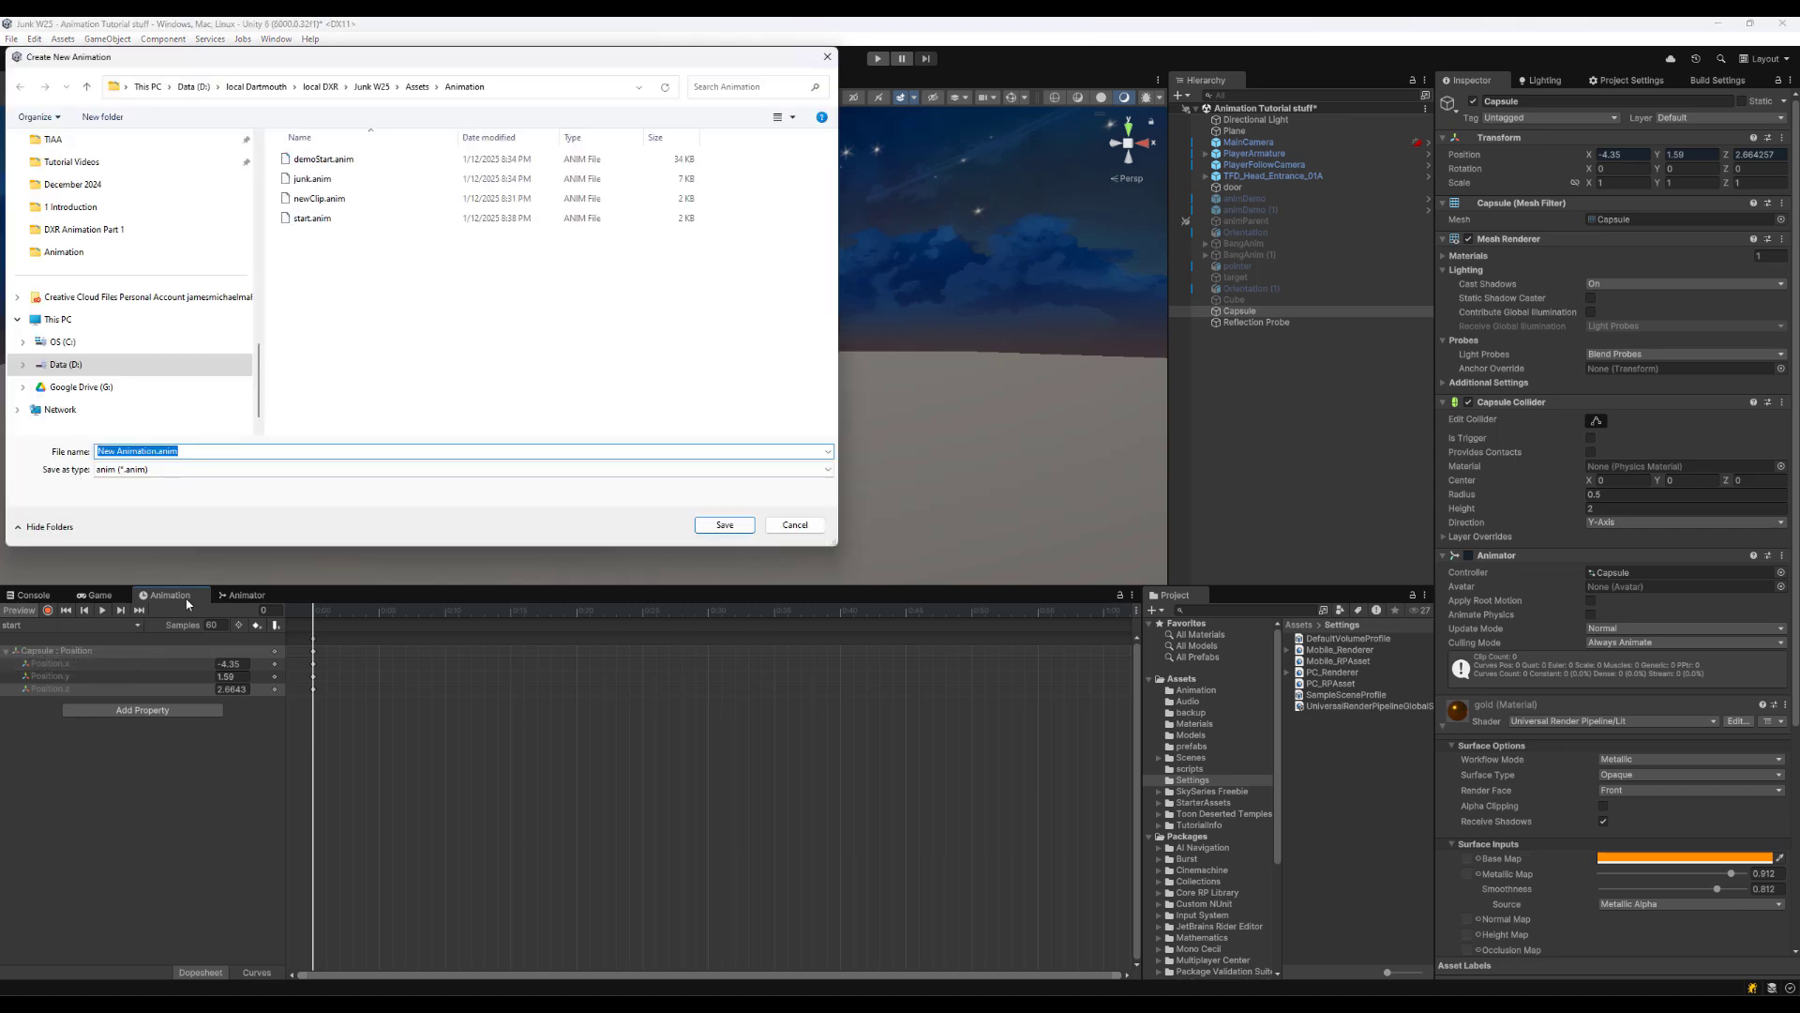
left_click_drag(157, 451, 67, 447)
type("pos")
type("A")
key("Return")
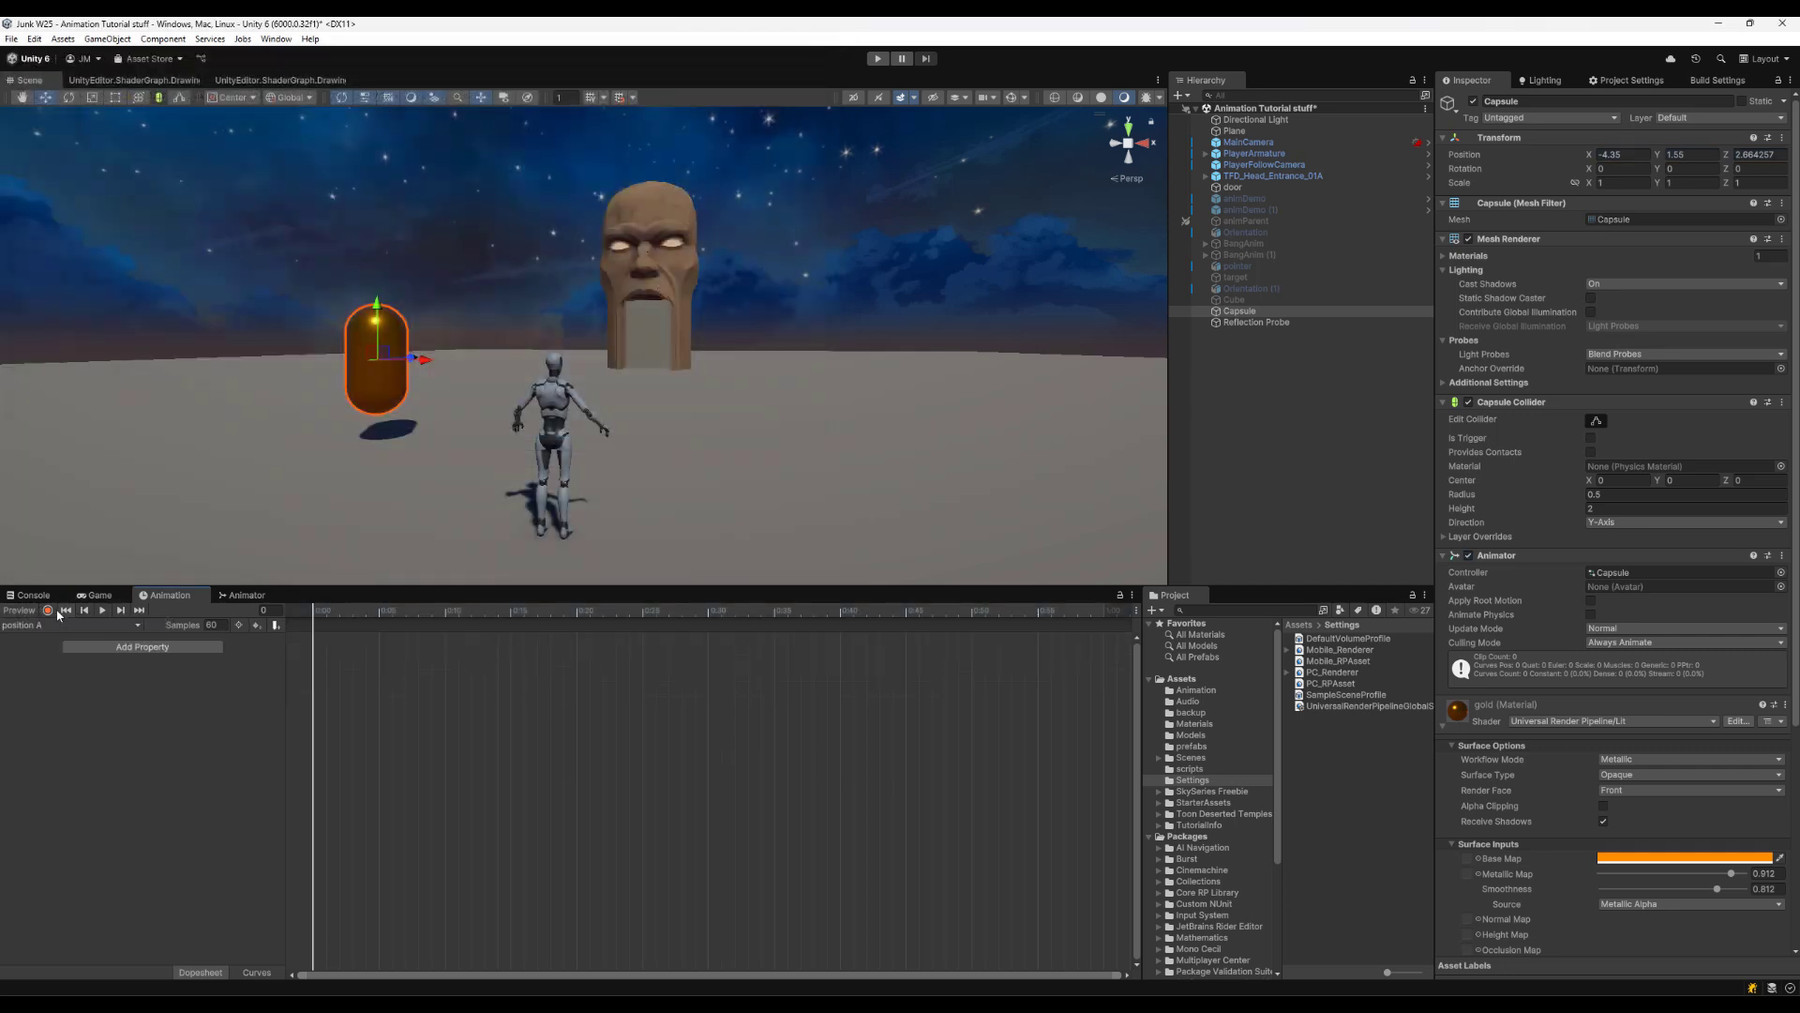
Record a position keyframe at frame 0 of position A with the capsule at its existing spot beside the character
left_click(48, 610)
left_click_drag(377, 303, 377, 302)
left_click(48, 610)
Create another animation clip for the Capsule named position B
left_click(137, 625)
left_click(75, 677)
left_click_drag(156, 452, 71, 454)
type("posi")
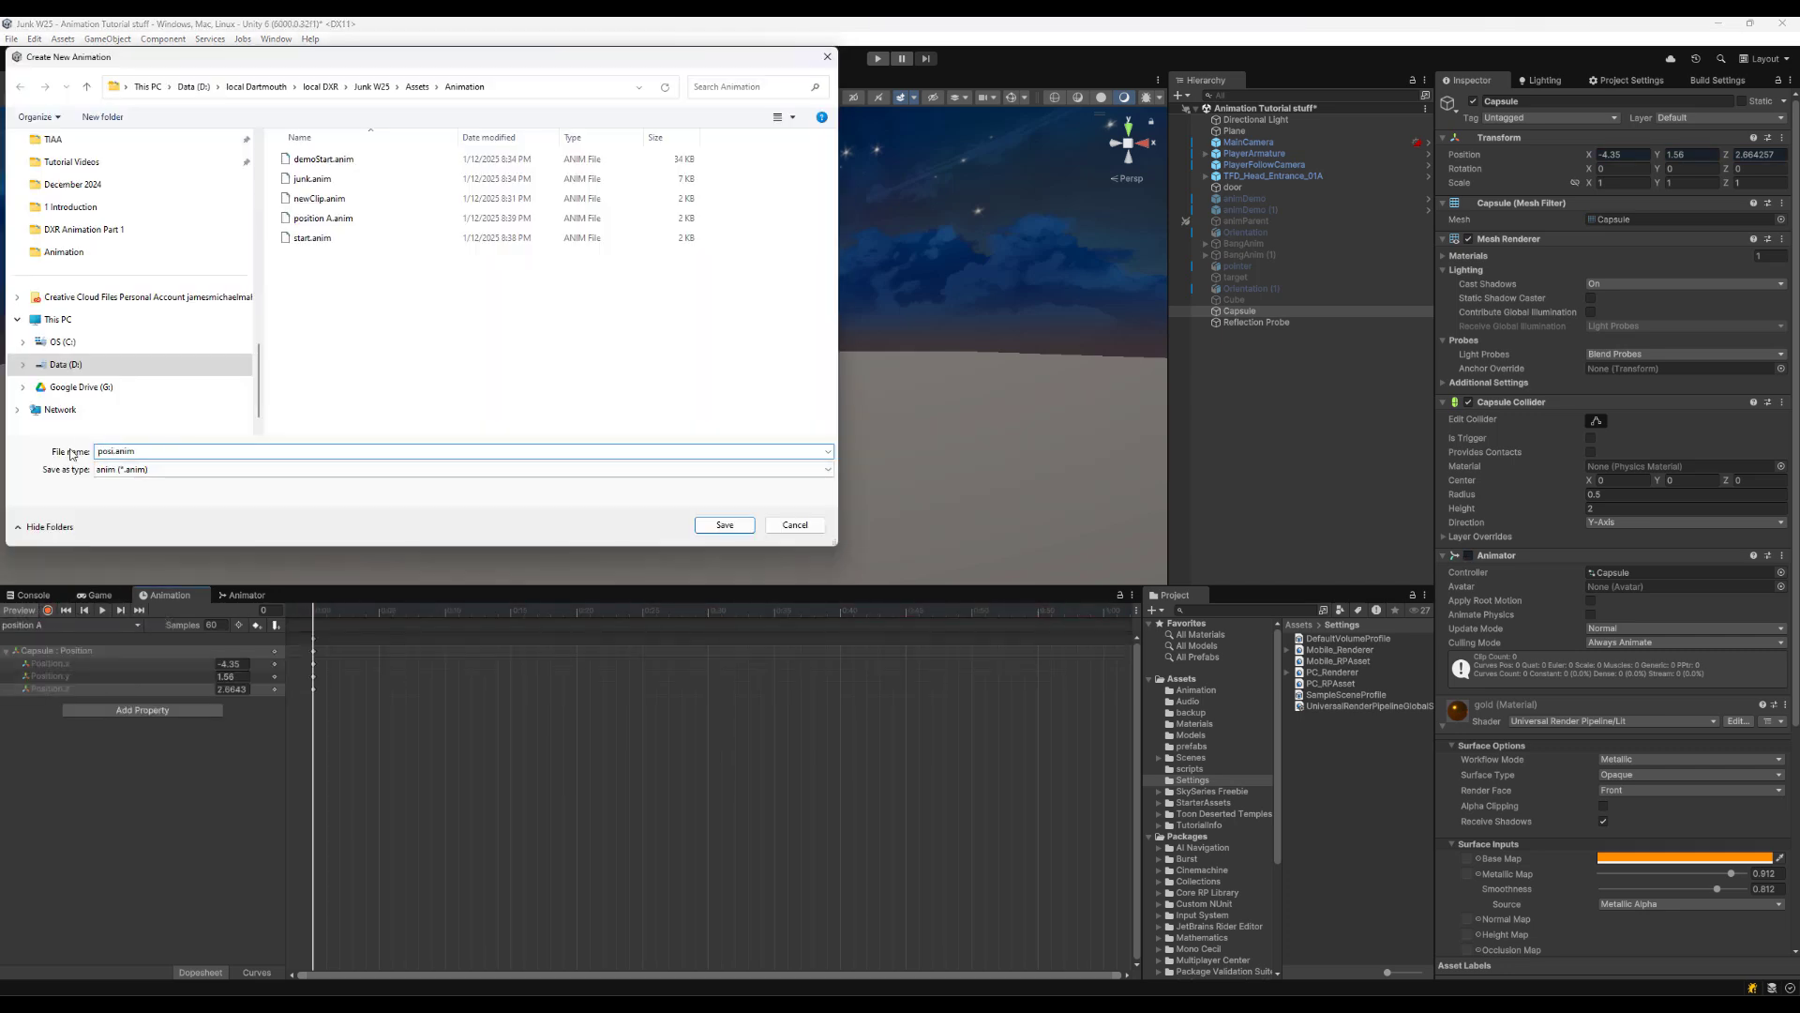
type("tion B")
key("Return")
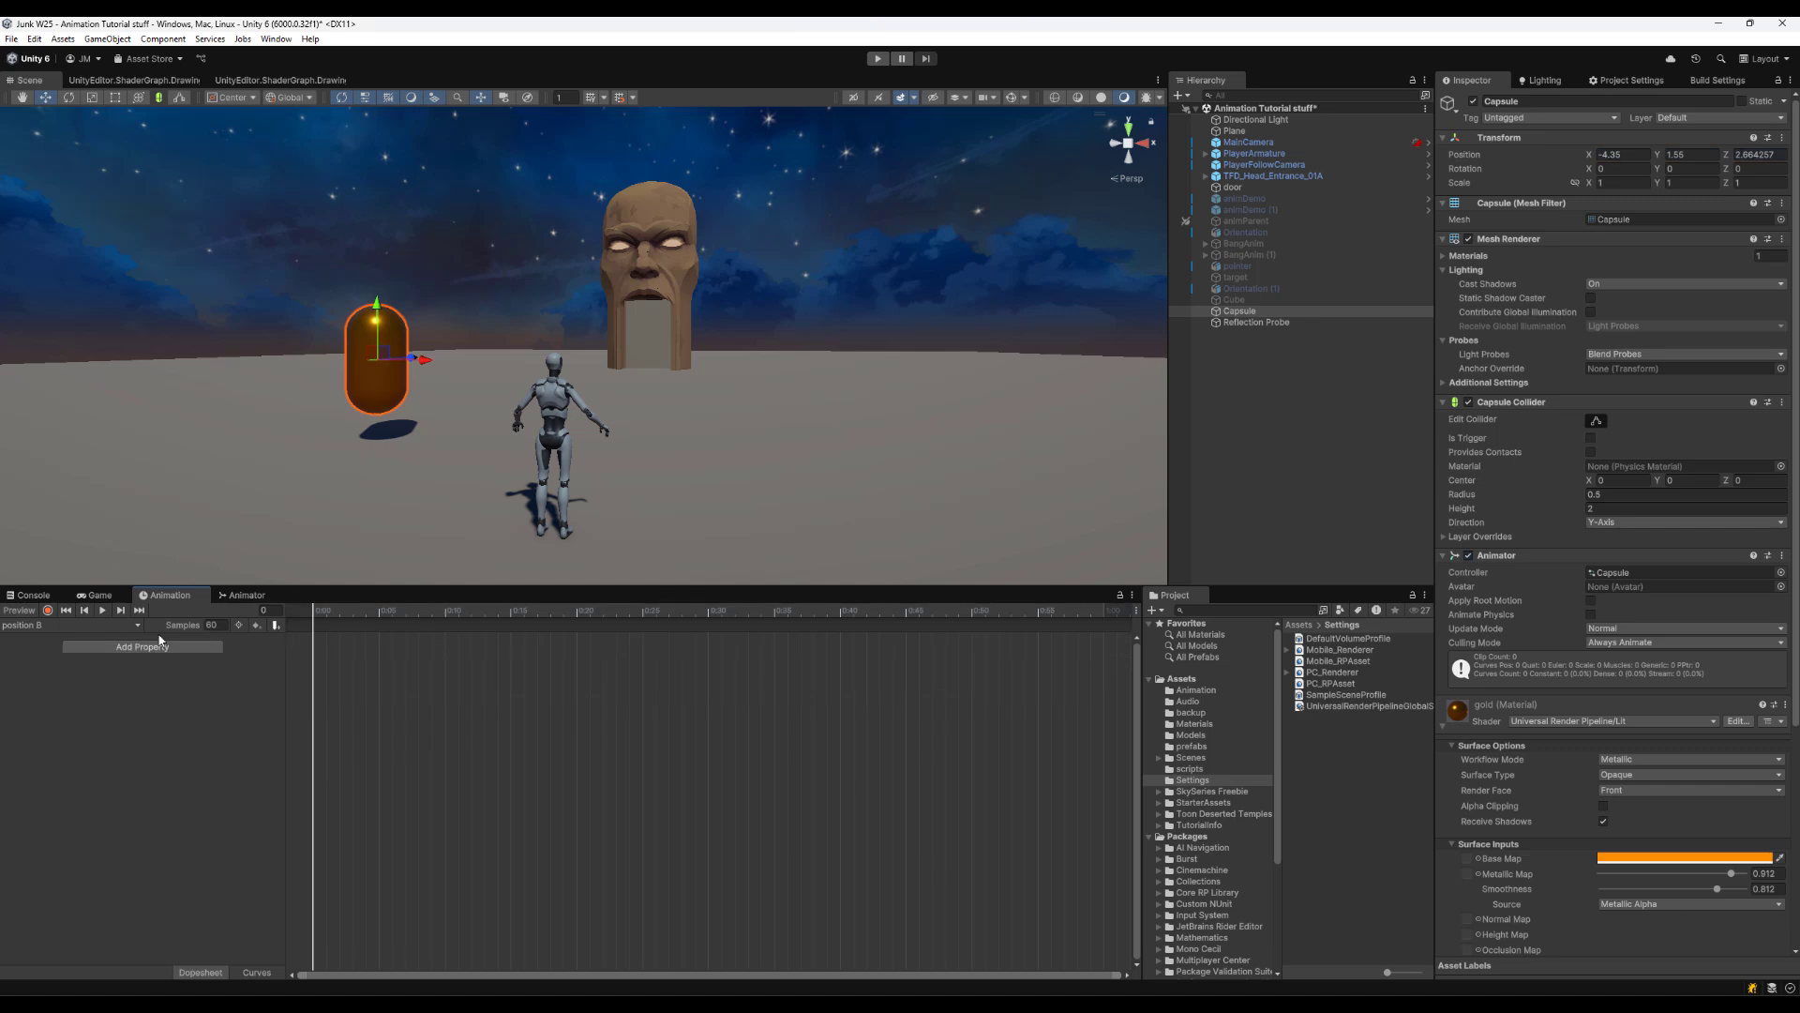
Record a keyframe at frame 0 of position B with the capsule moved along X to about 4.87, and preview the clip
left_click(48, 610)
left_click_drag(423, 360, 1047, 410)
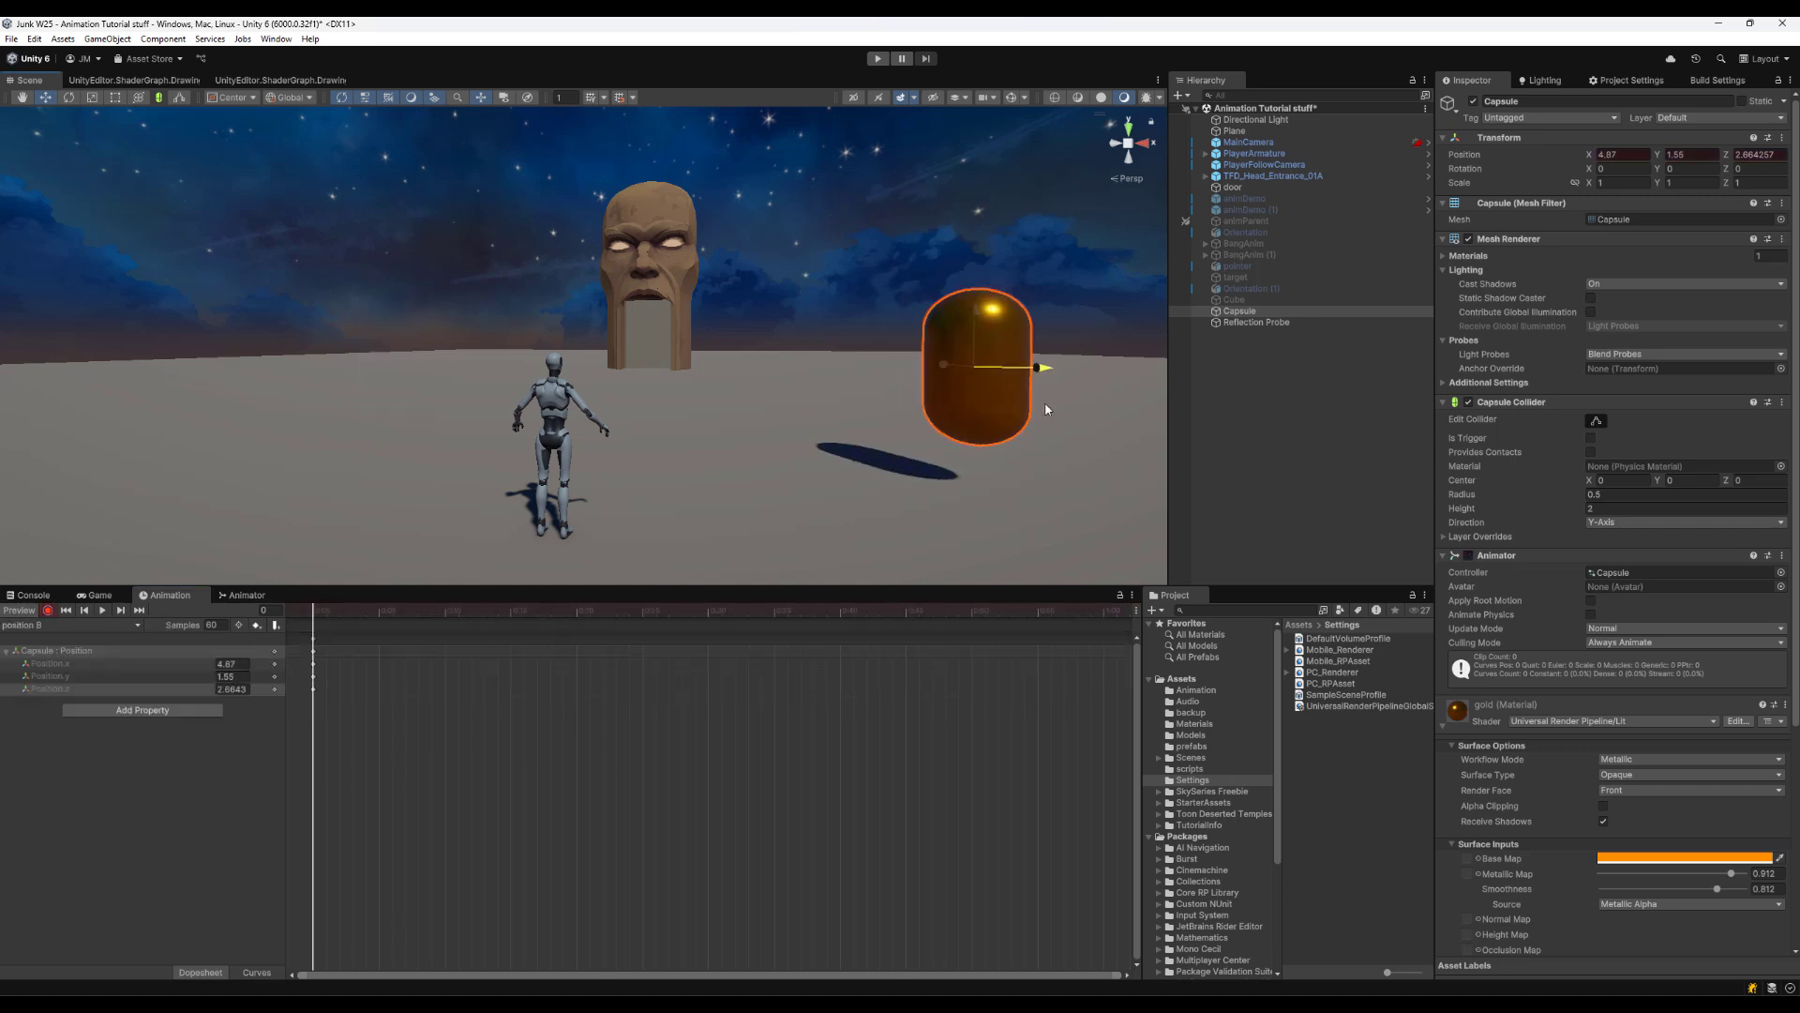
left_click(48, 611)
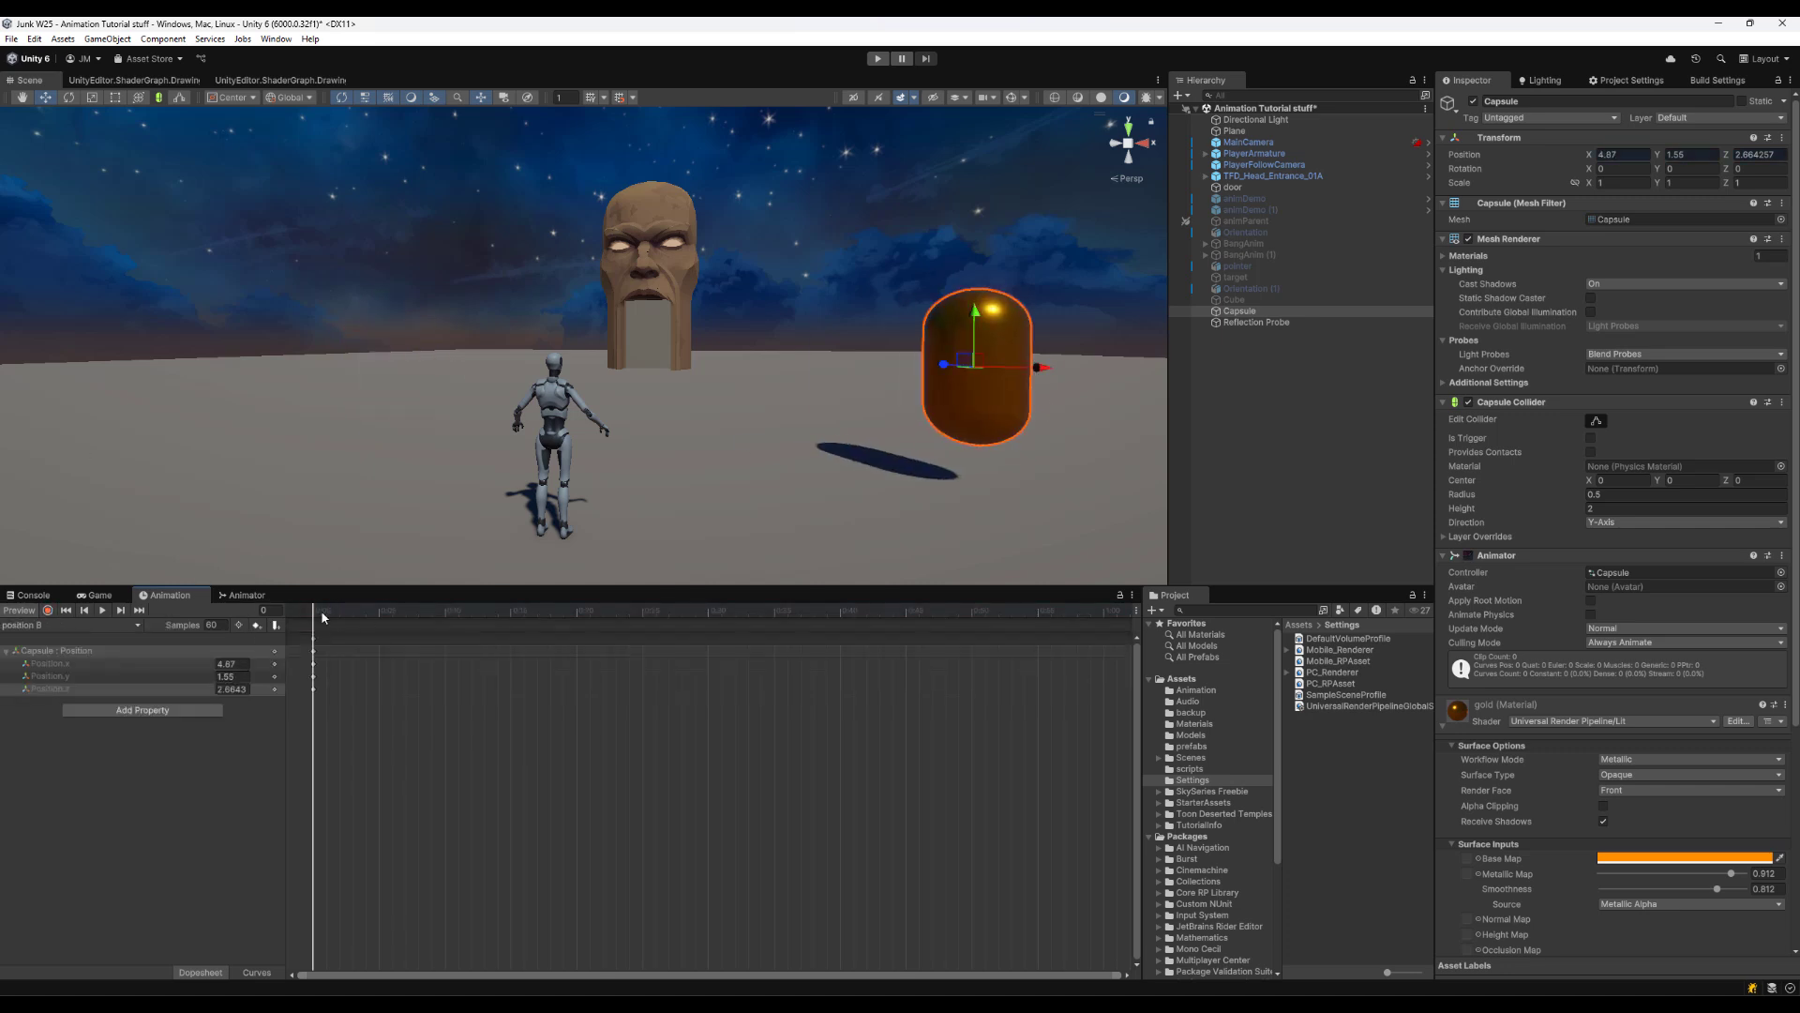
left_click(102, 611)
Delete the start state from the Capsule's Animator graph and stack Entry, position A and position B in a column
left_click(246, 594)
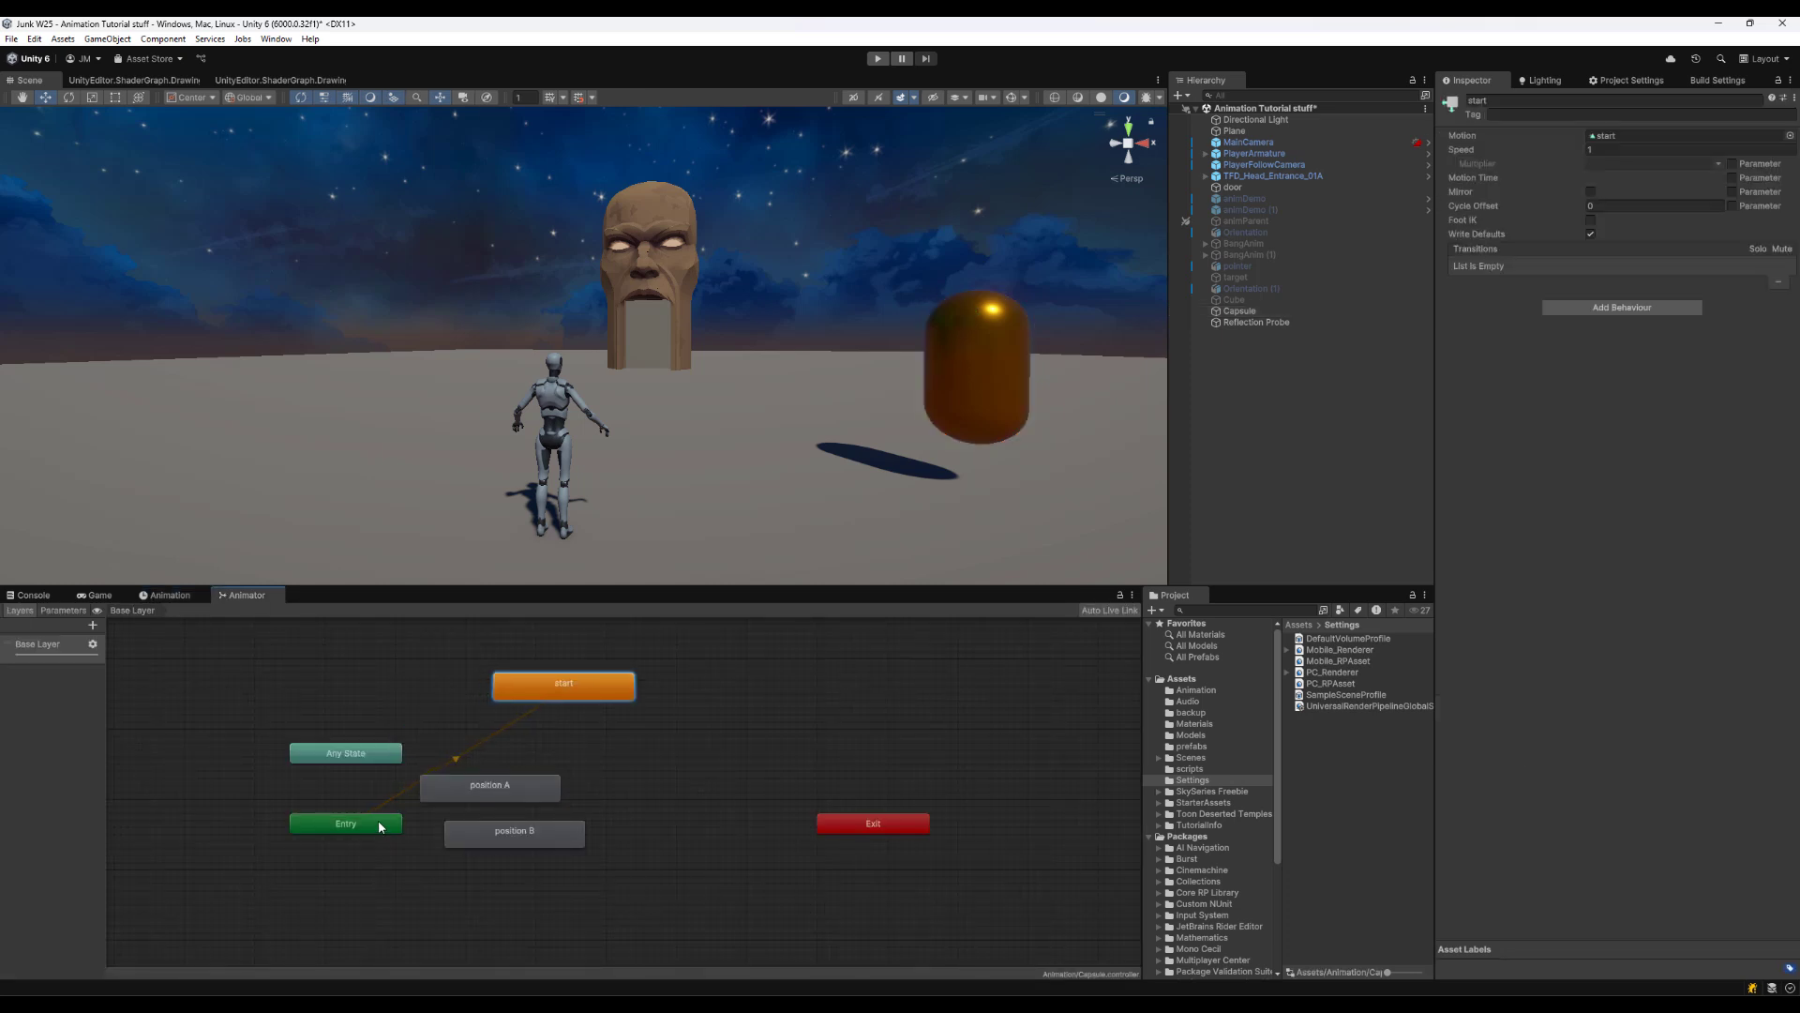
right_click(592, 695)
left_click(643, 766)
left_click_drag(404, 716, 615, 682)
left_click_drag(535, 786, 685, 746)
left_click_drag(469, 833, 609, 834)
Make transitions in both directions between position A and position B, and align position B and Entry with position A
right_click(655, 740)
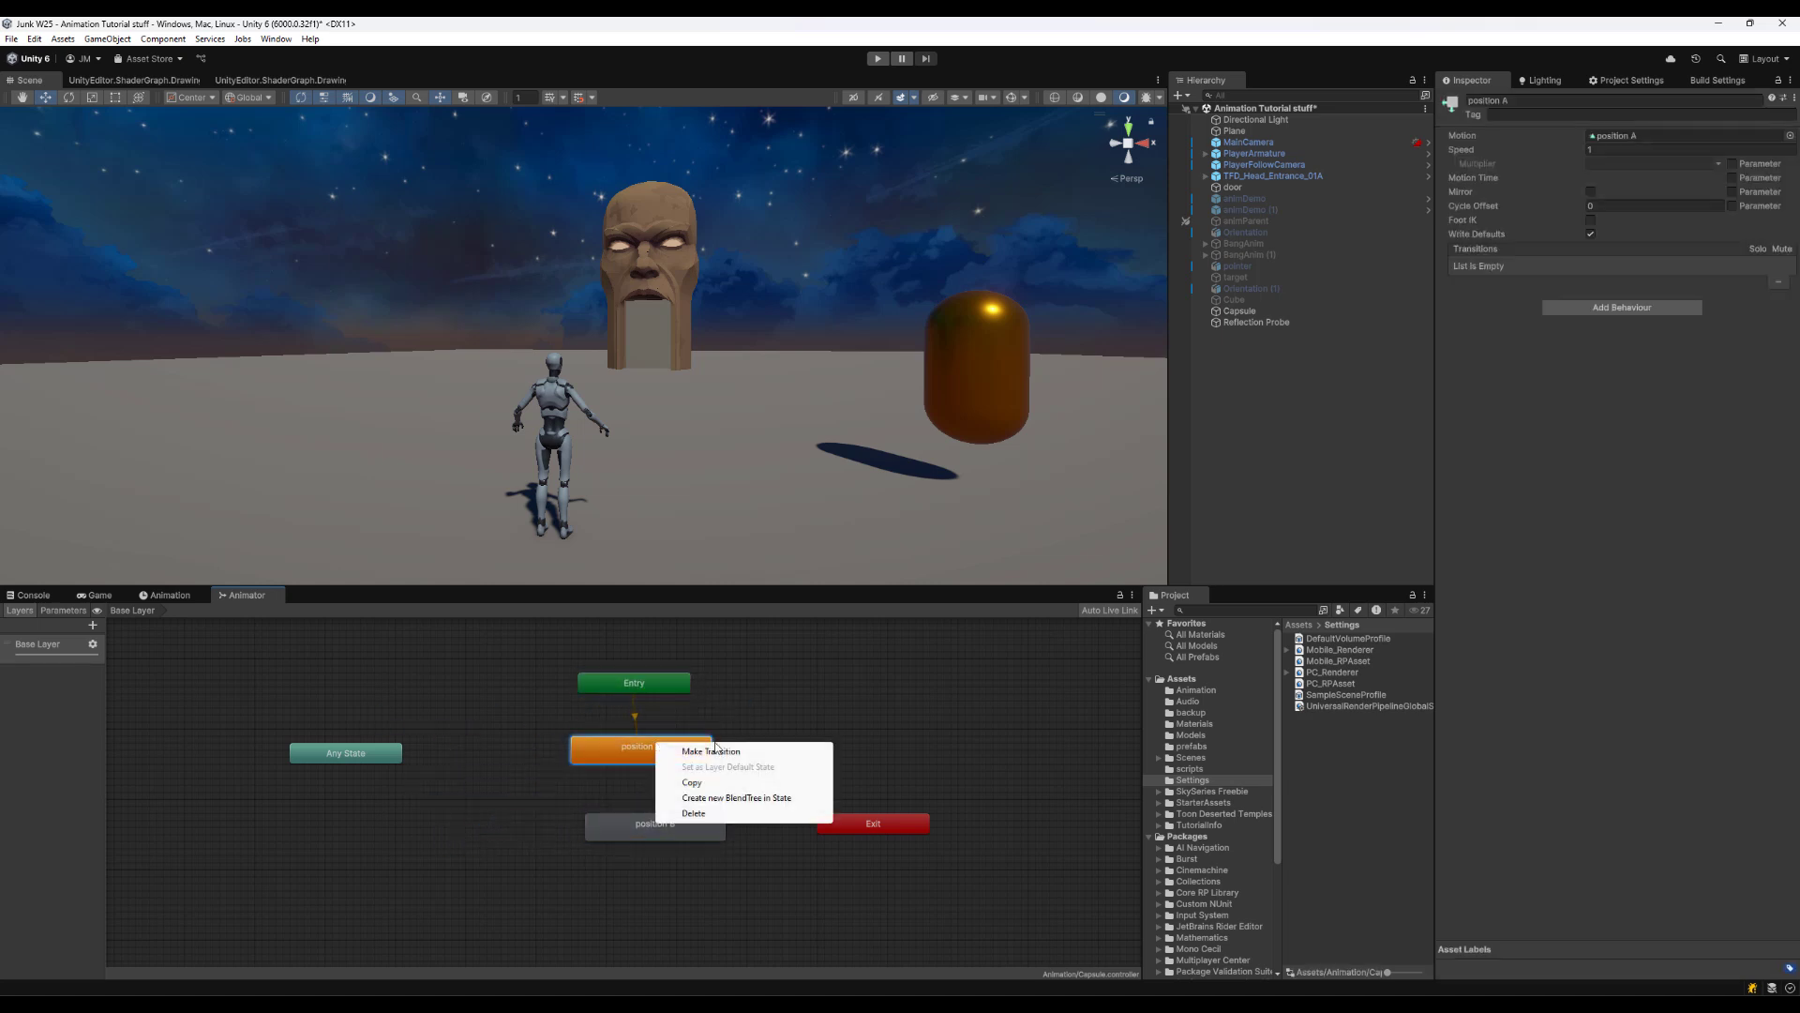
left_click(721, 751)
left_click(654, 825)
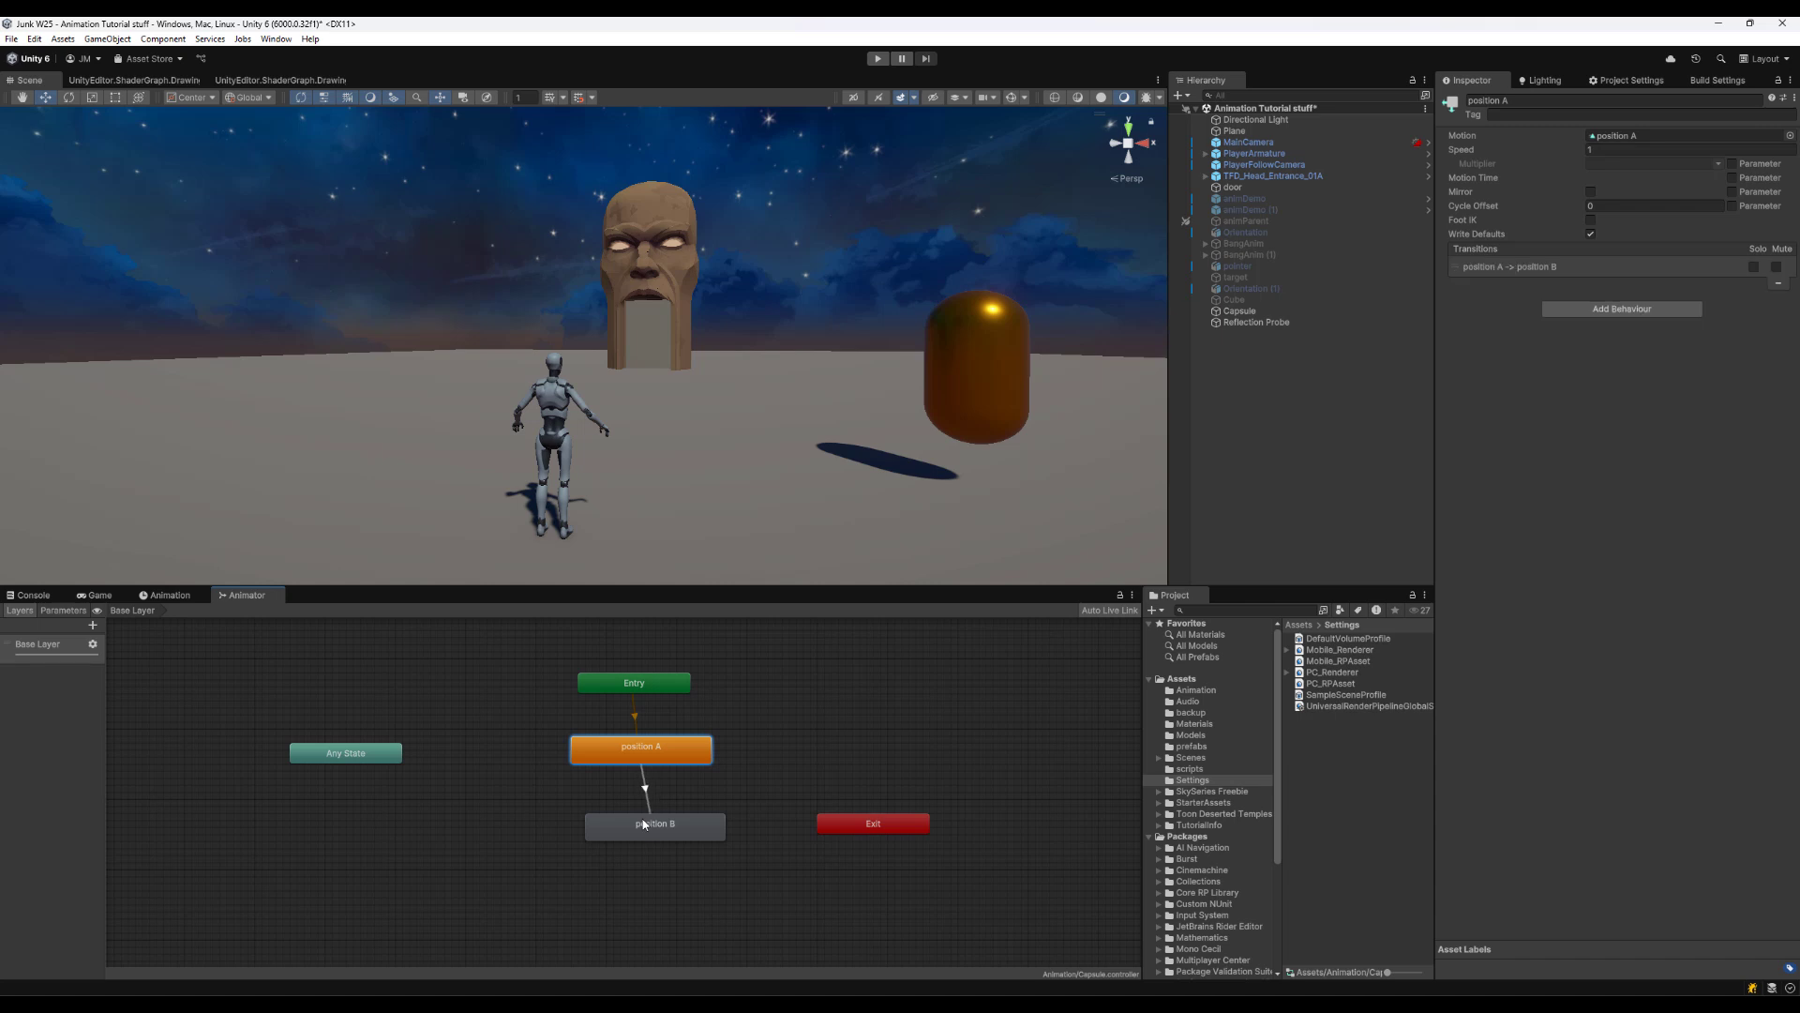
right_click(667, 831)
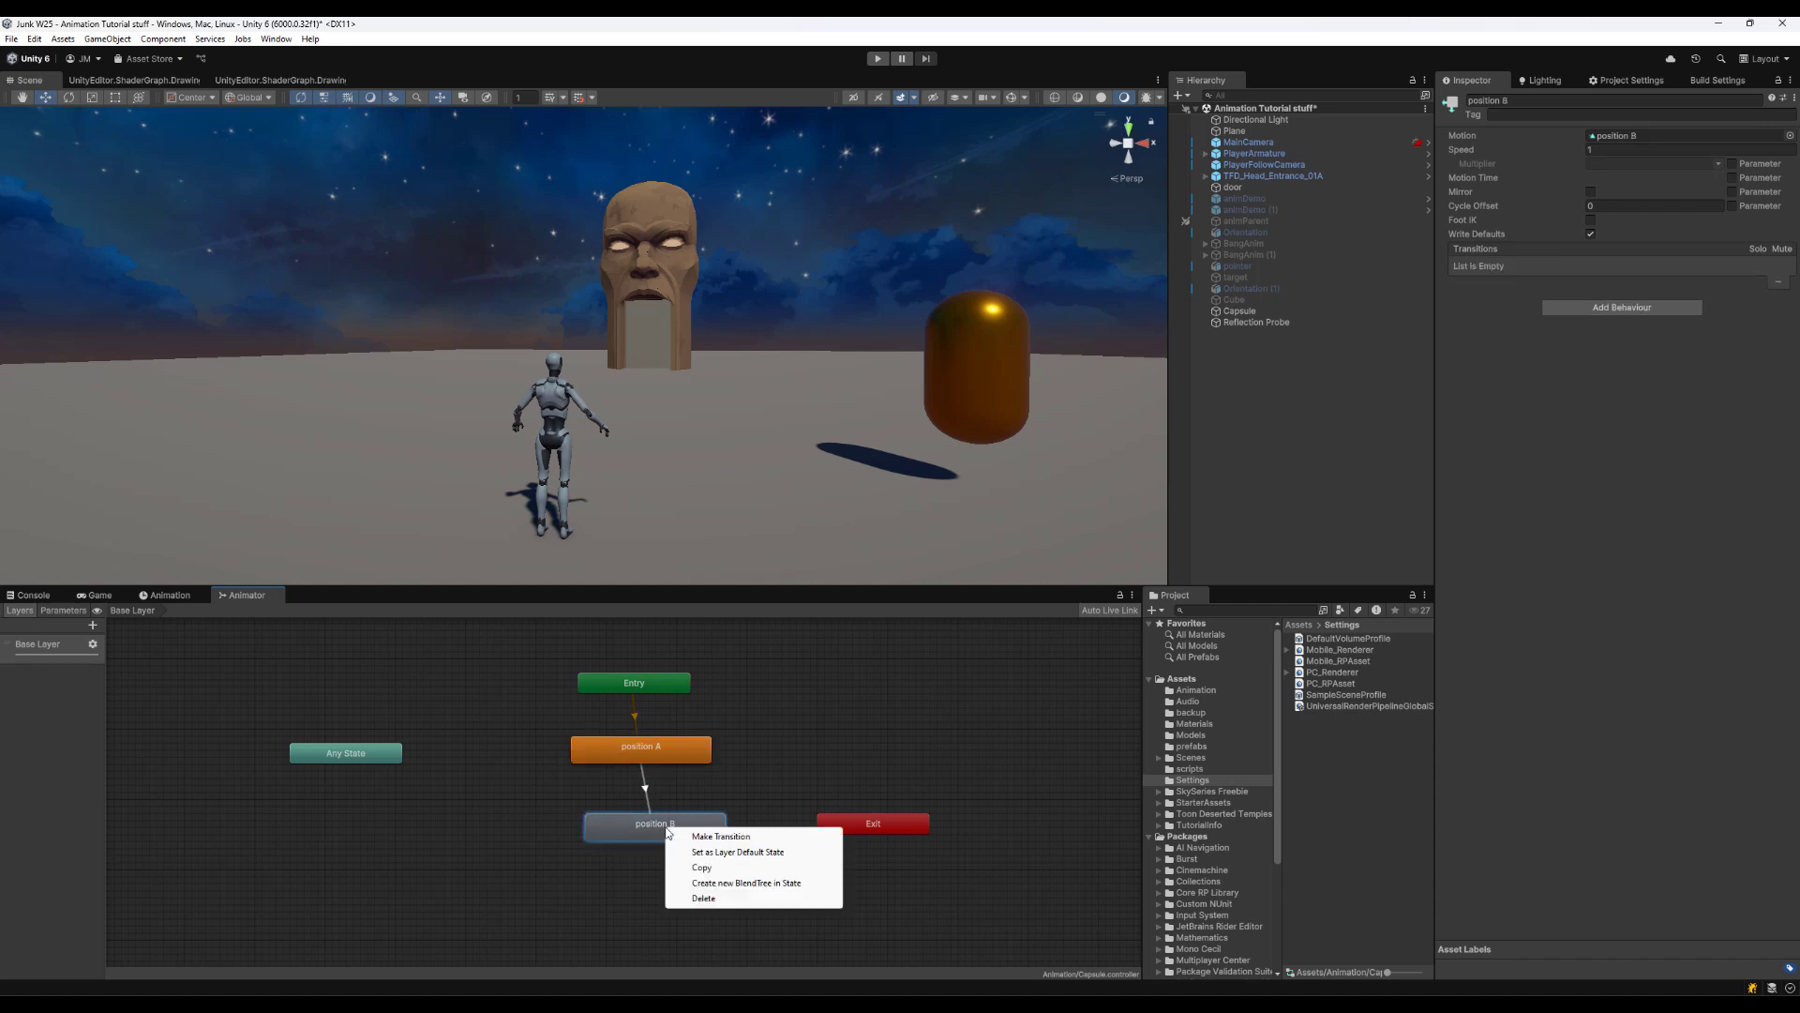
left_click(720, 835)
left_click(685, 756)
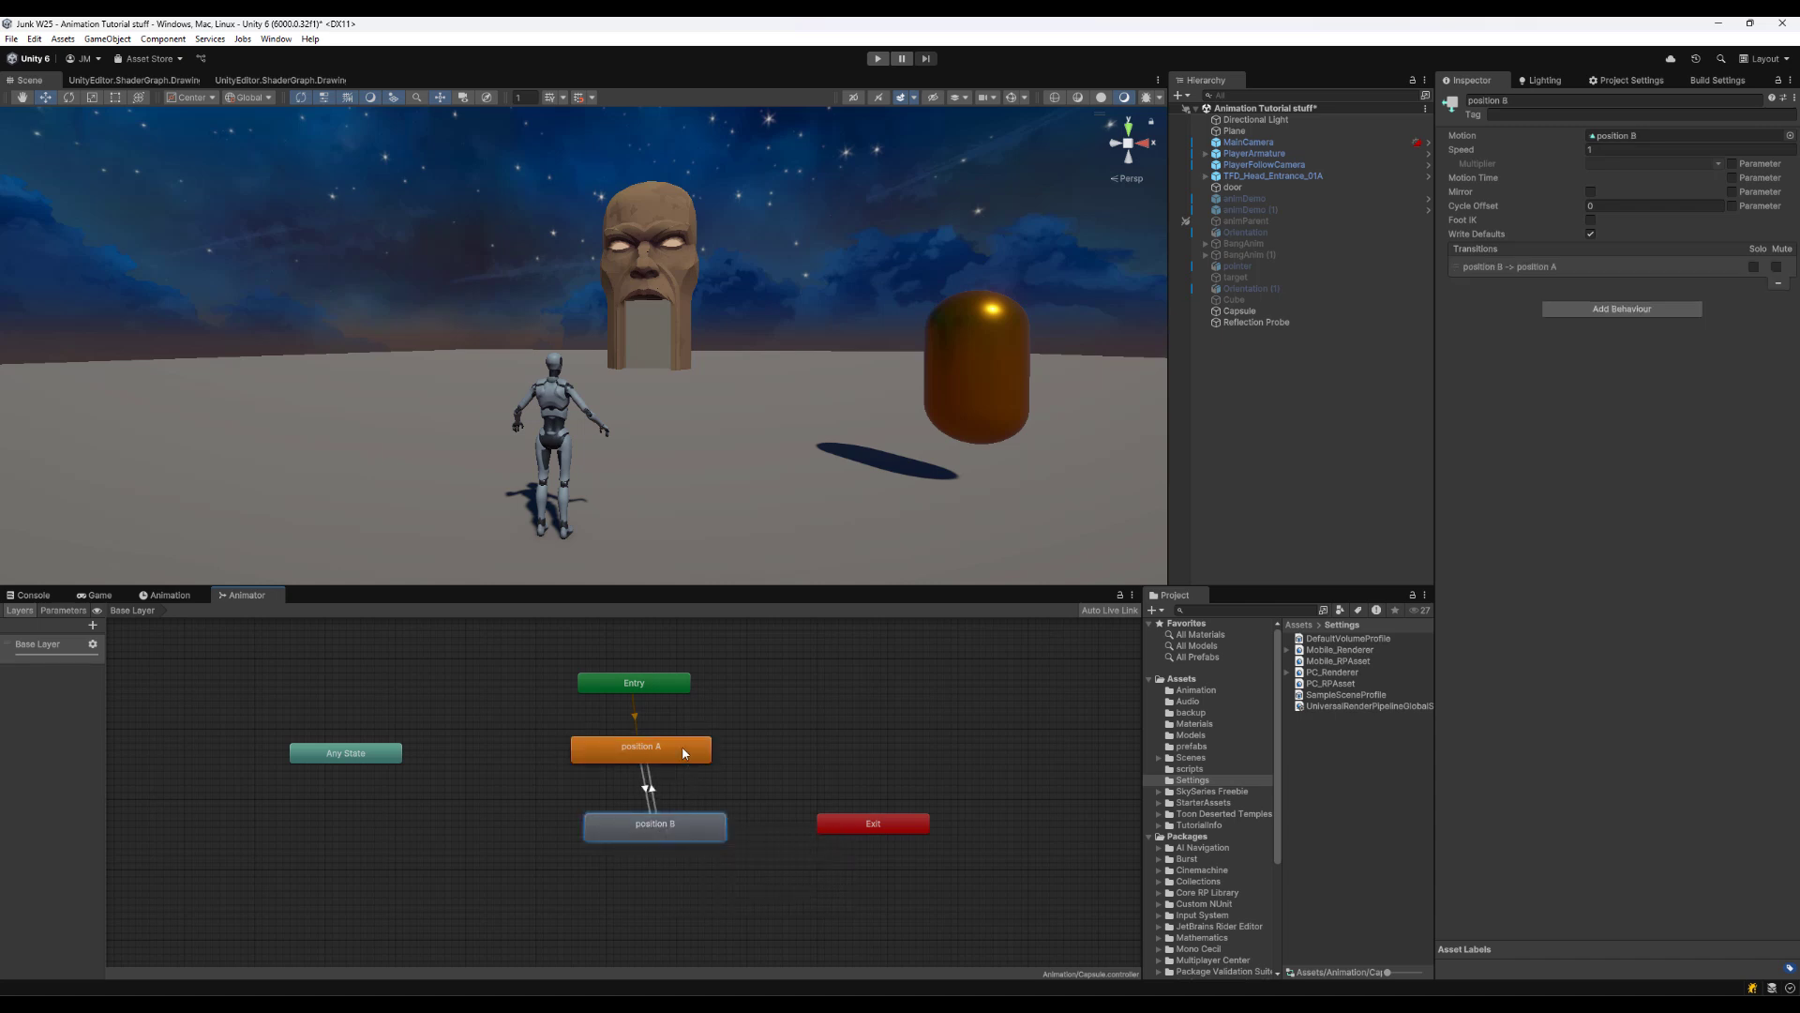
left_click_drag(669, 826, 656, 819)
left_click_drag(647, 684, 655, 692)
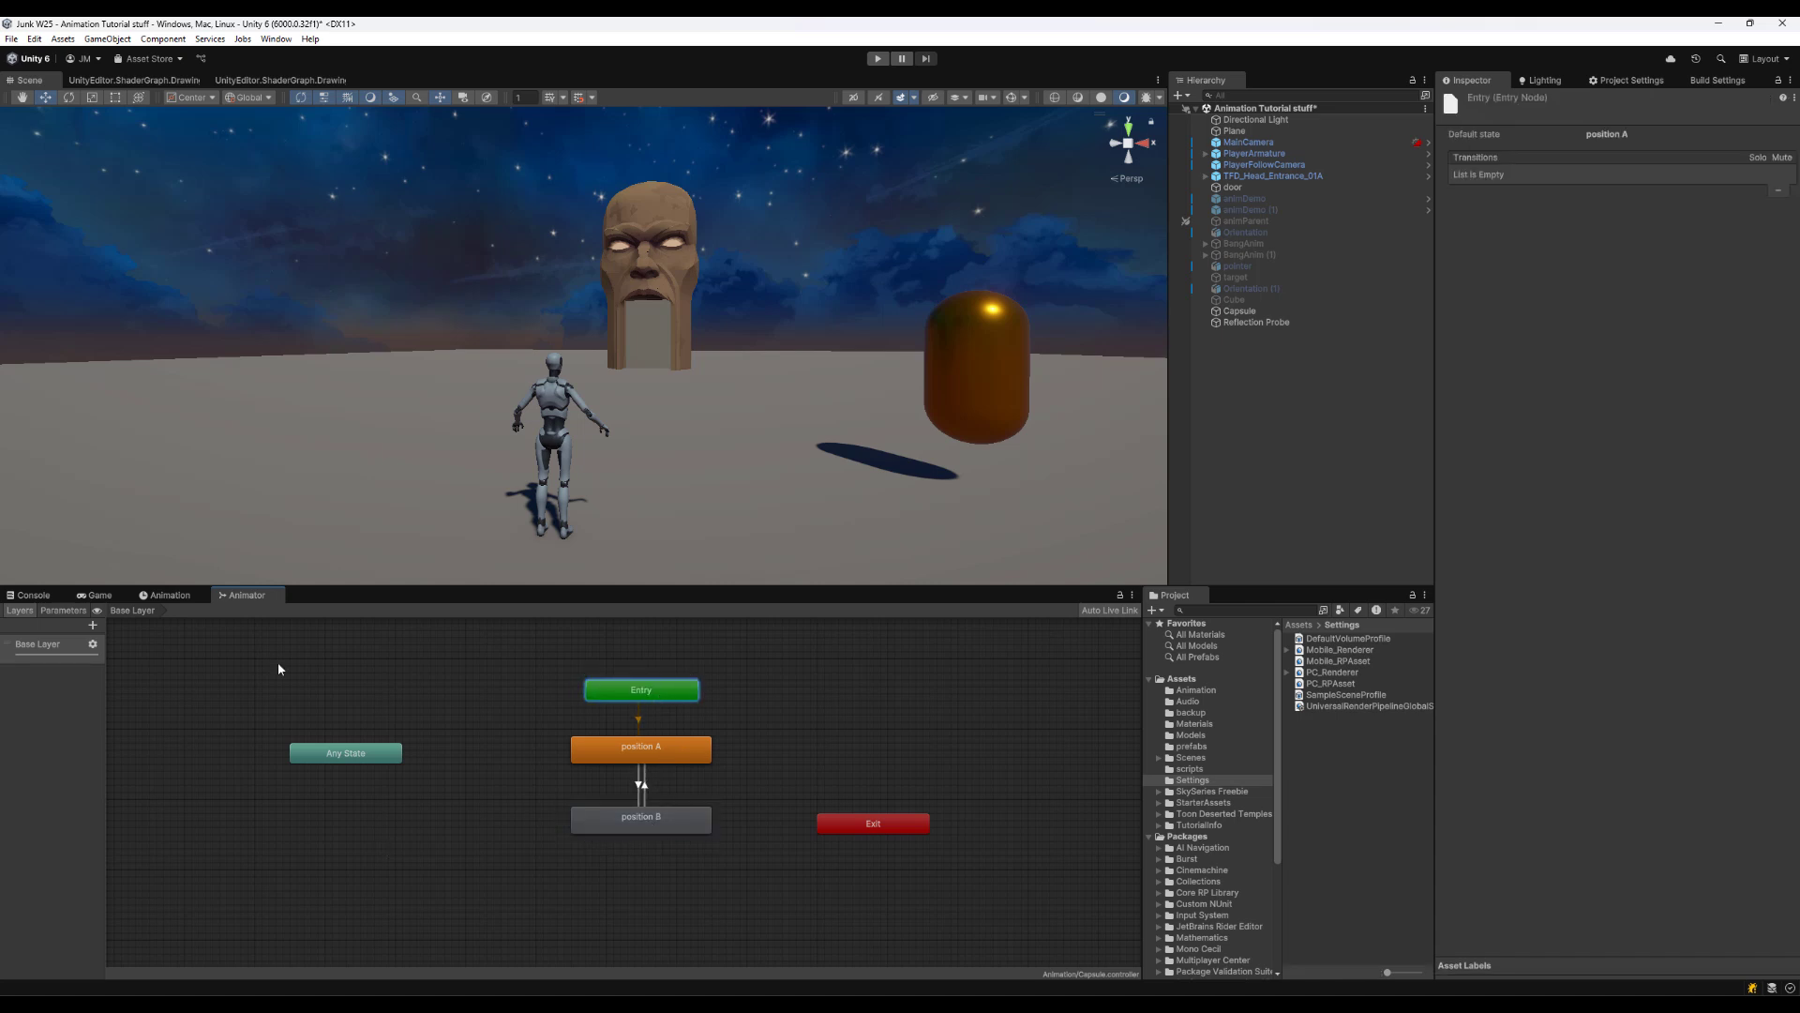
Run the scene to watch the capsule move between its two positions, and stop playback
left_click(168, 595)
left_click(103, 624)
left_click(115, 655)
left_click(879, 60)
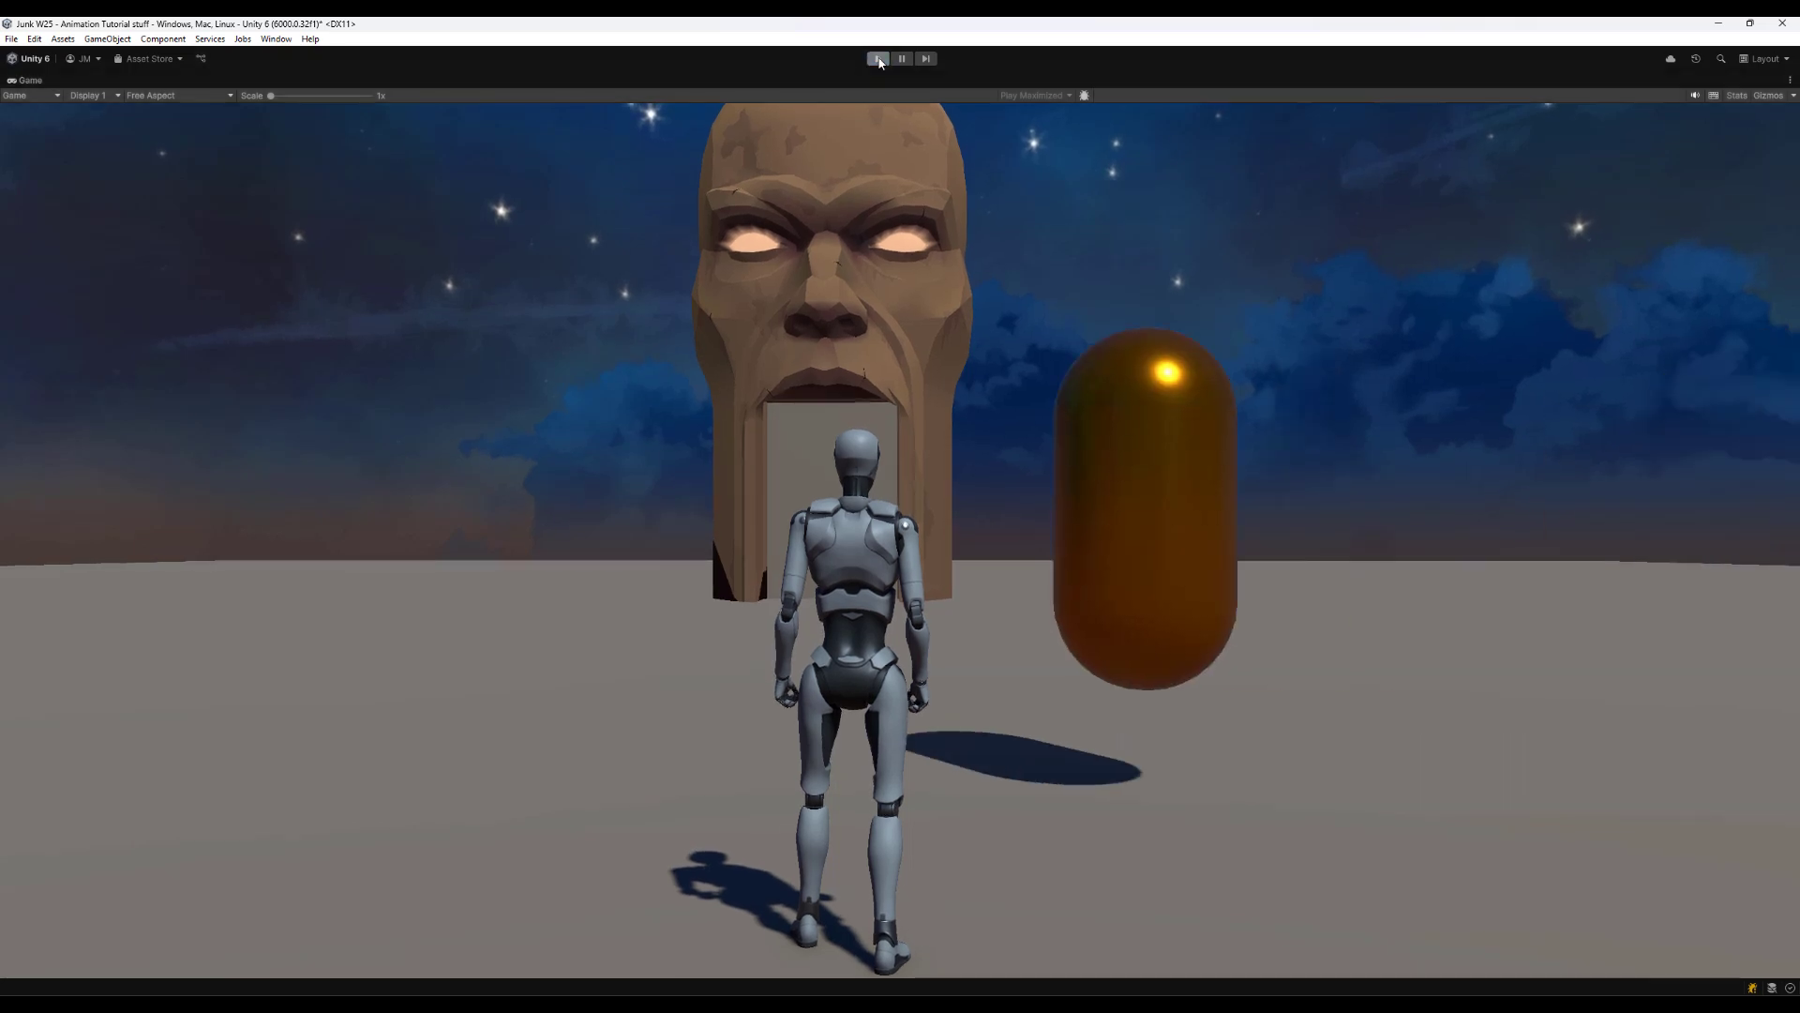
left_click(878, 59)
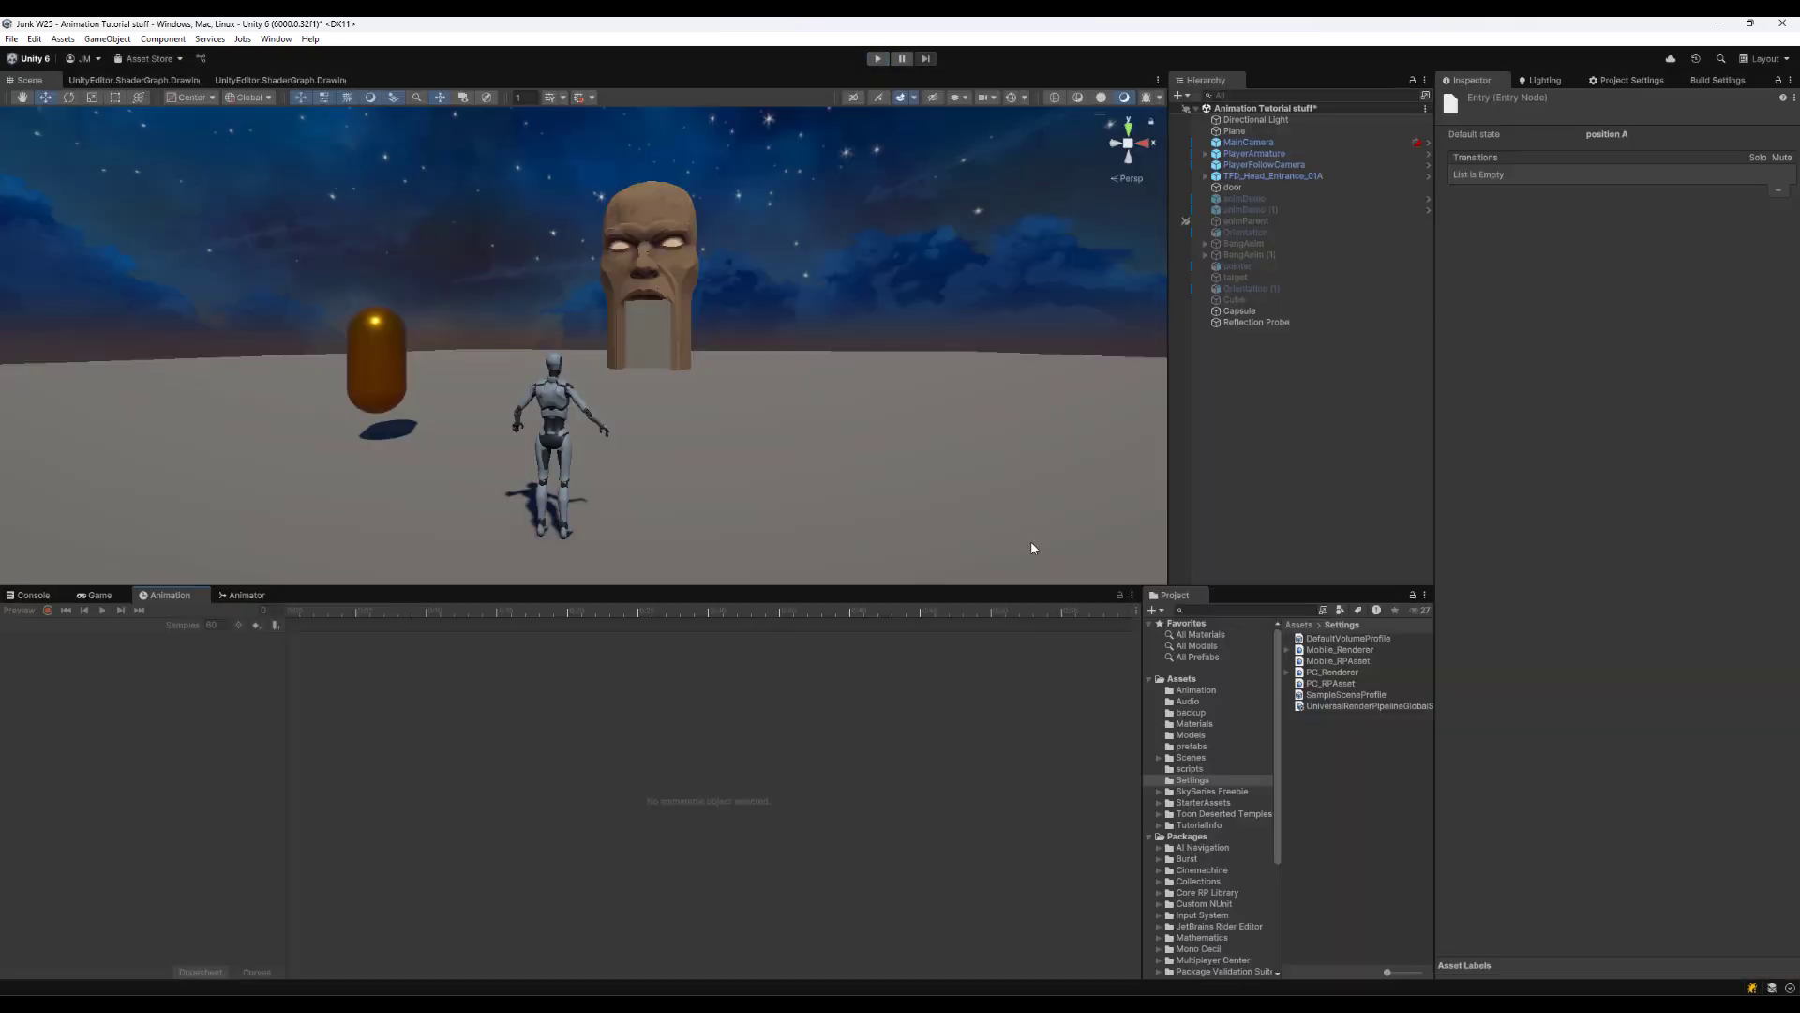
Select the Capsule, dock the Animator window beside the Scene view, and frame its Entry, position A and position B states
left_click(245, 595)
left_click(1247, 311)
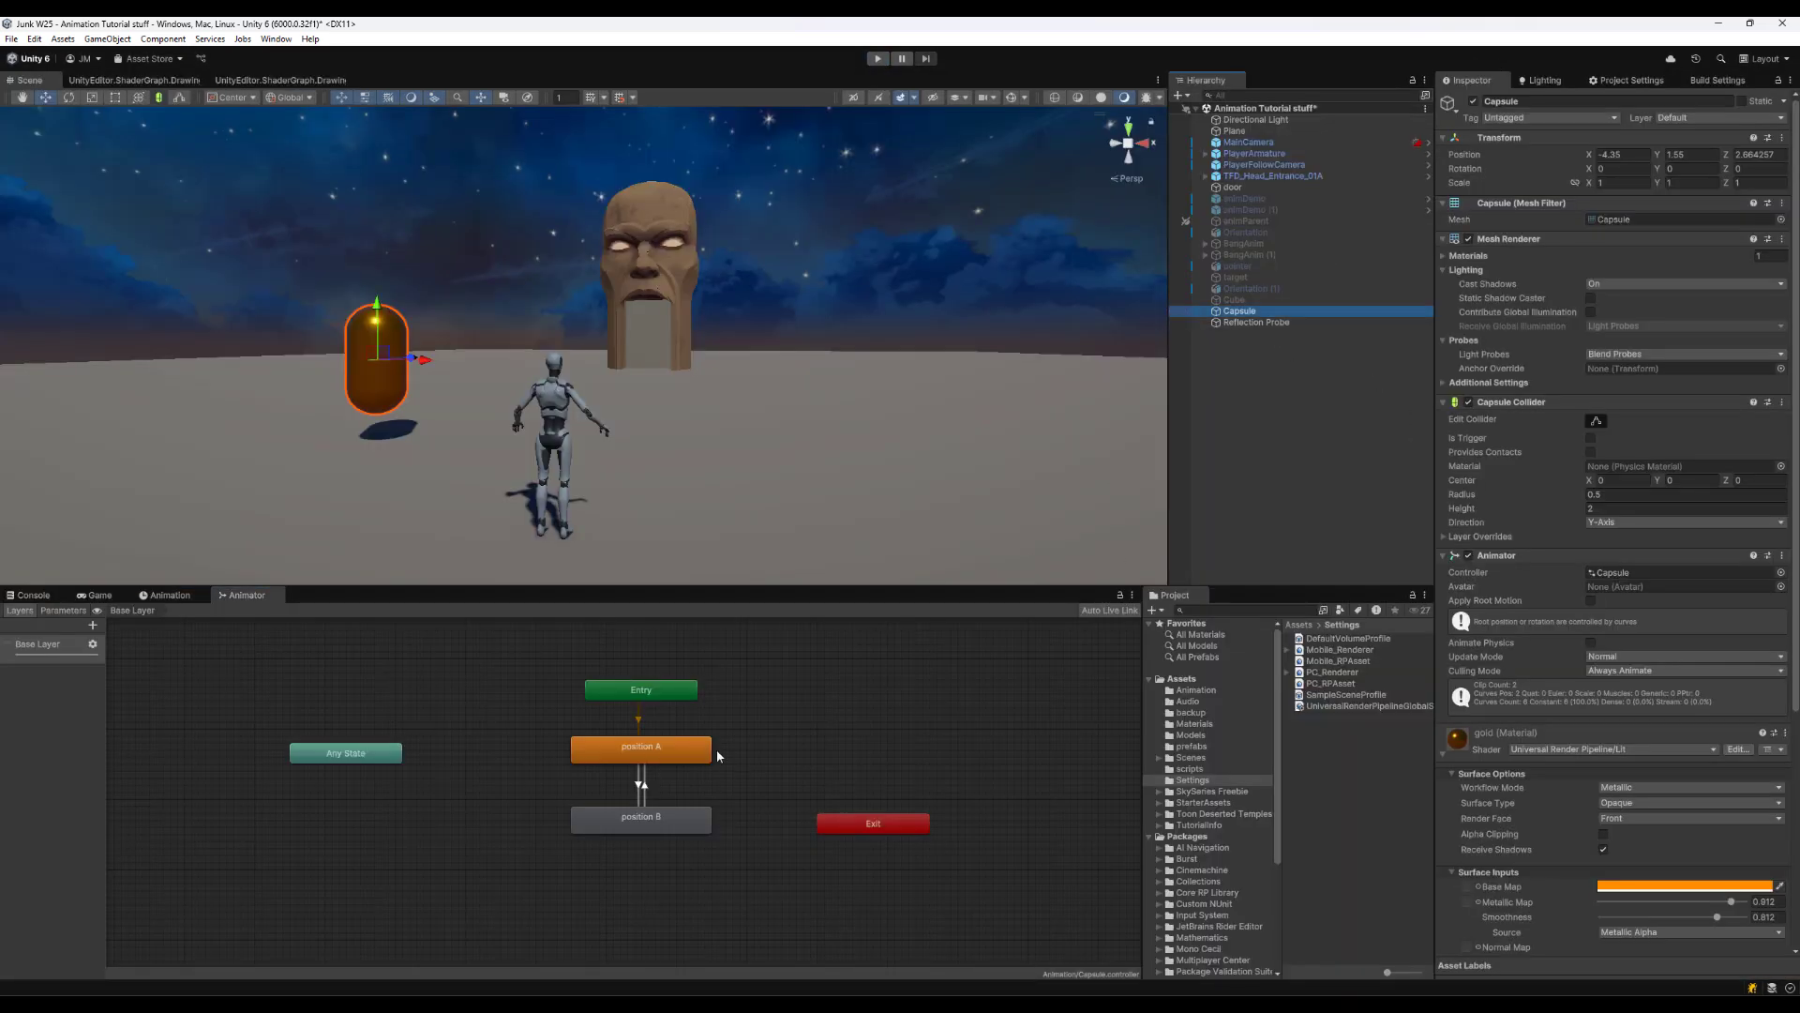
left_click_drag(251, 596, 1050, 337)
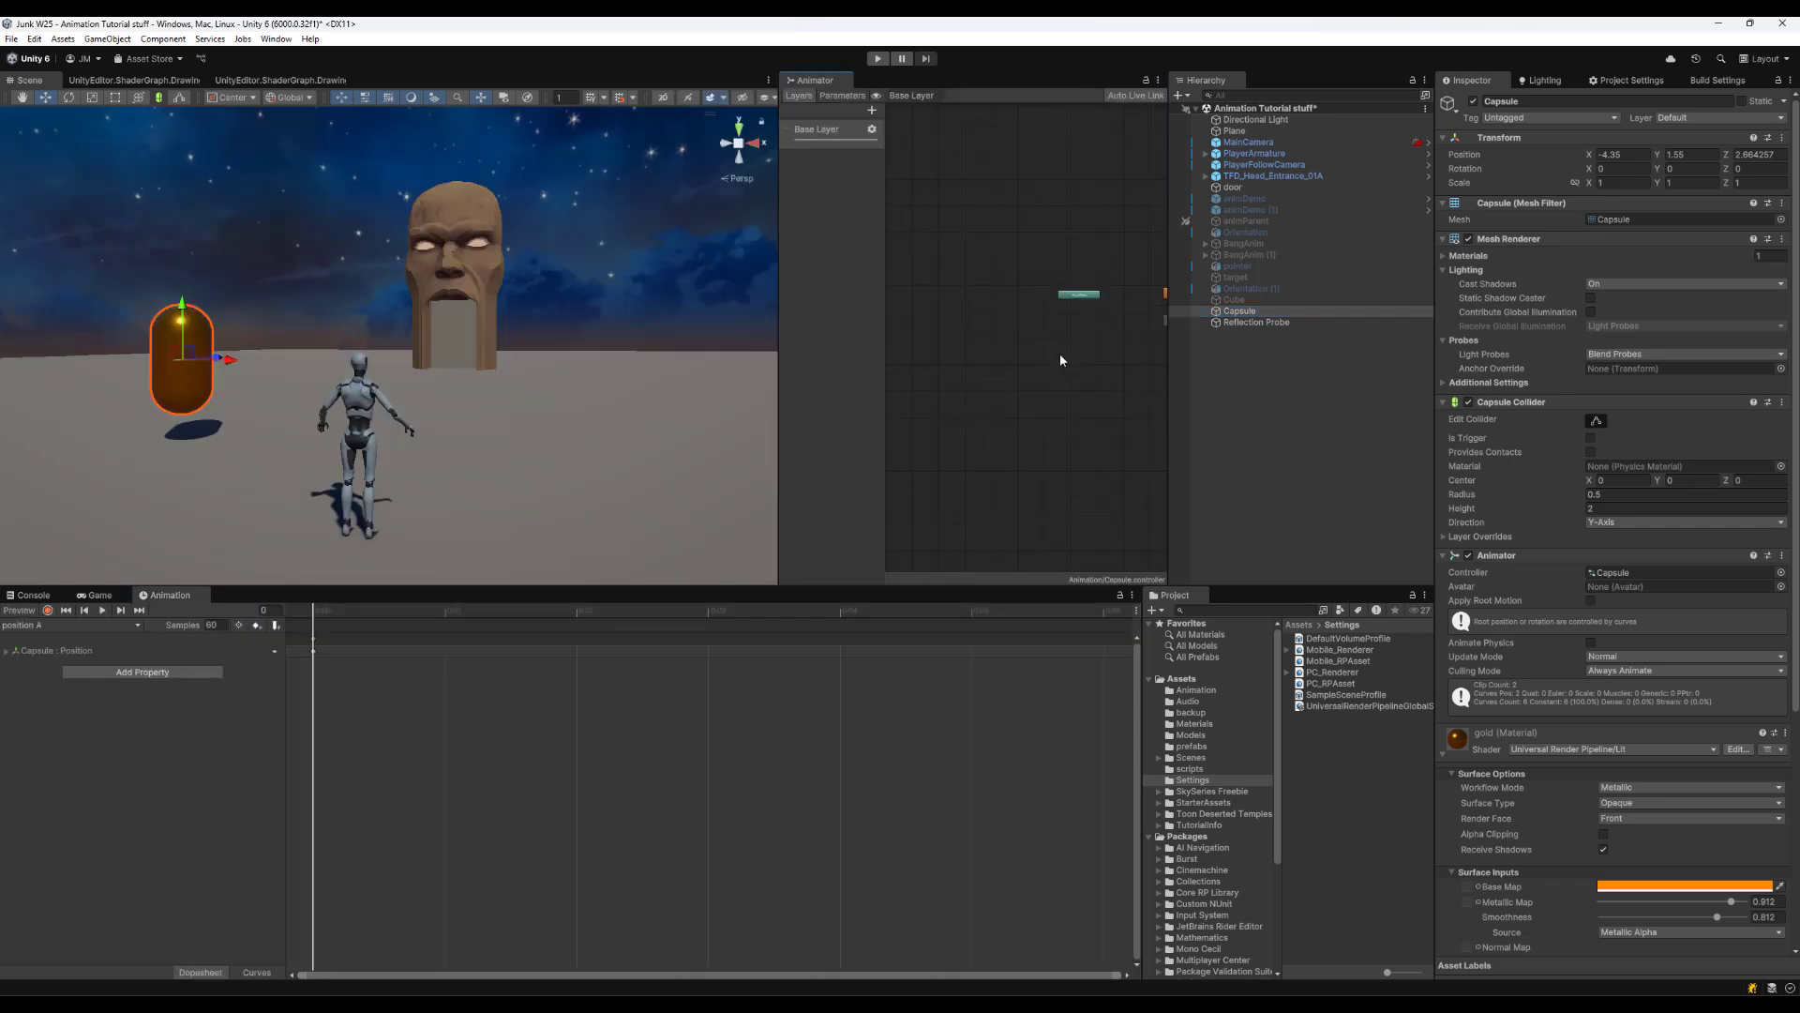
scroll(1052, 408, "up", 3)
middle_click_drag(1047, 408, 1022, 552)
scroll(1037, 466, "down", 3)
scroll(1037, 466, "up", 4)
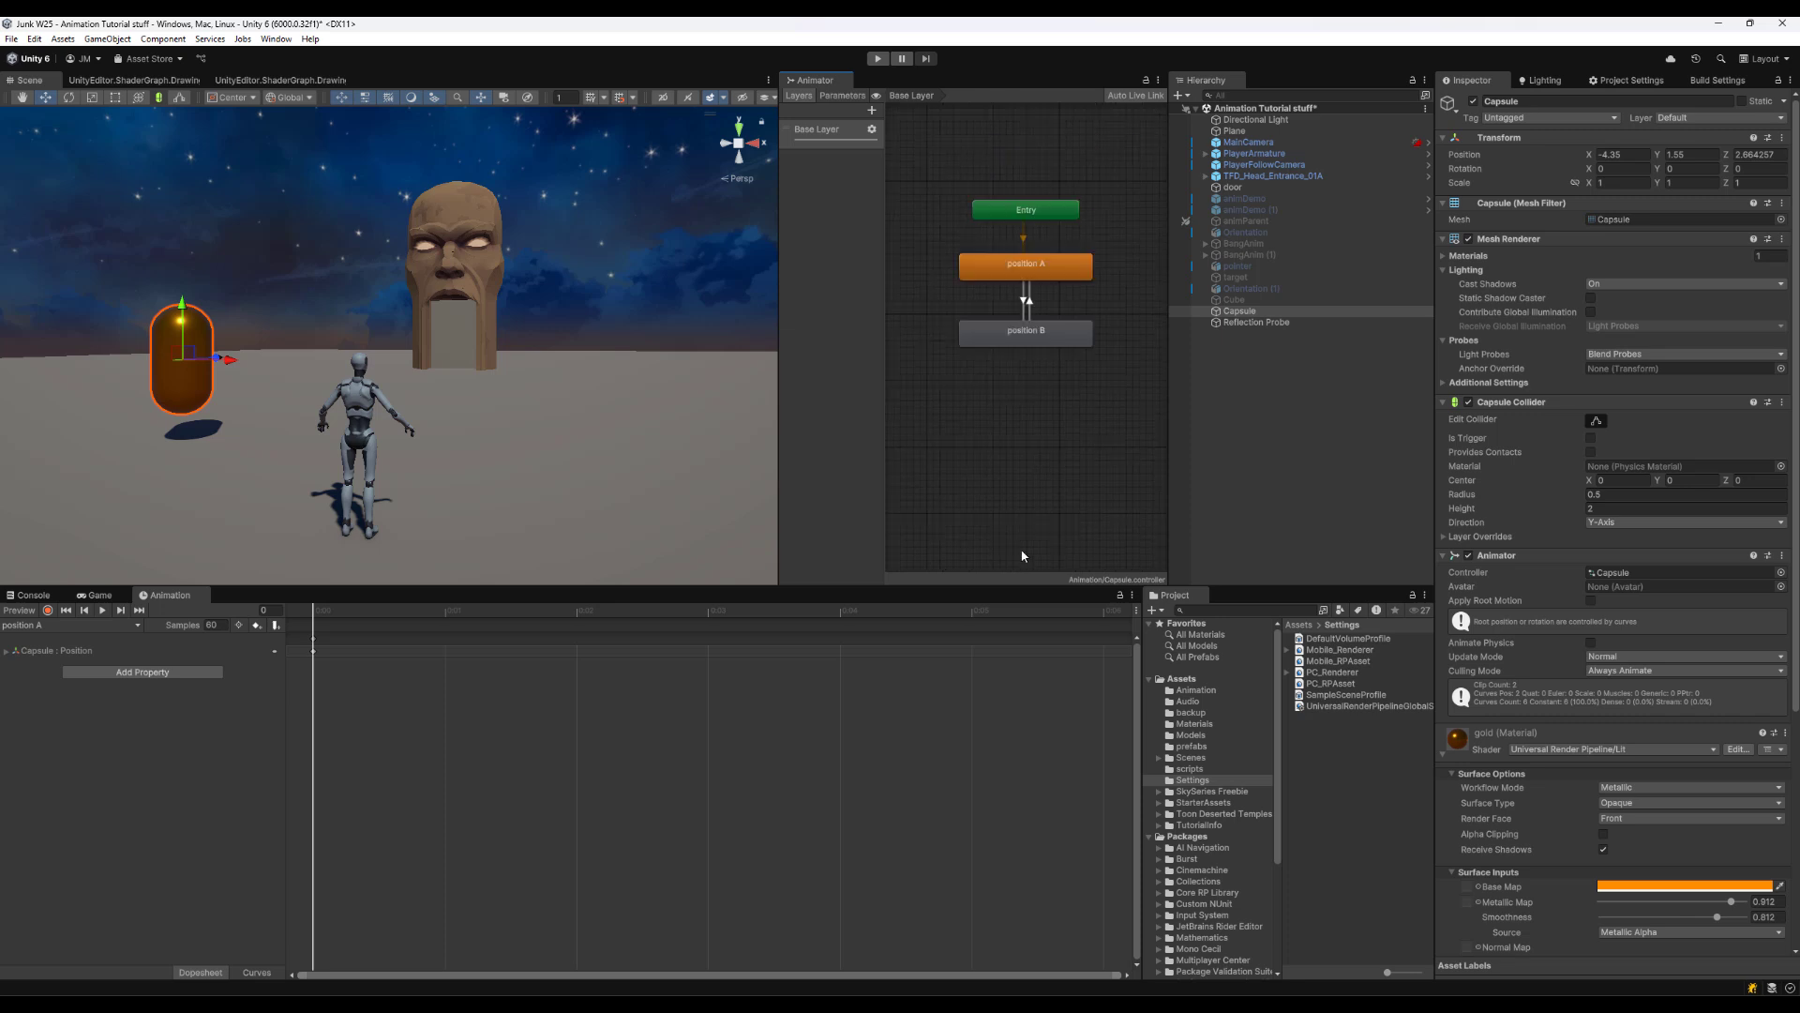
scroll(1036, 525, "up", 1)
middle_click_drag(1038, 450, 1064, 550)
scroll(1047, 558, "up", 1)
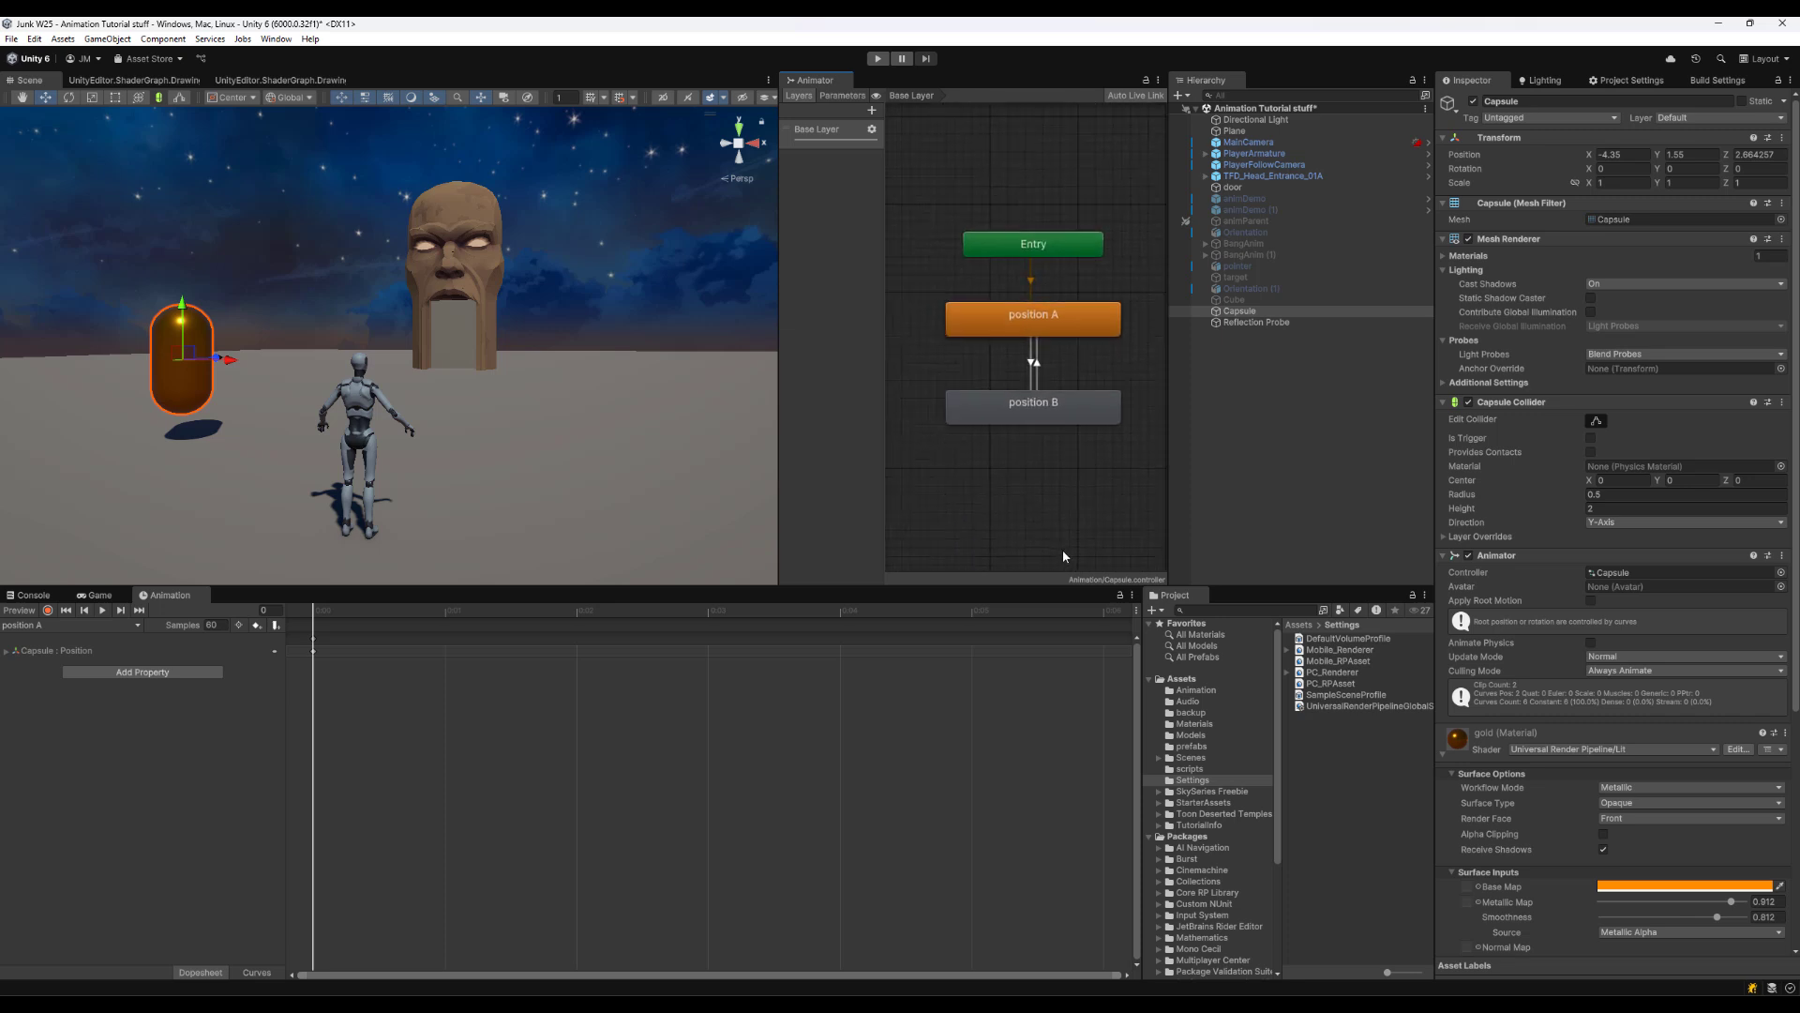
Set the Game view to Play Focused, and run the scene to watch the states alternate before stopping playback
left_click(96, 594)
left_click(739, 611)
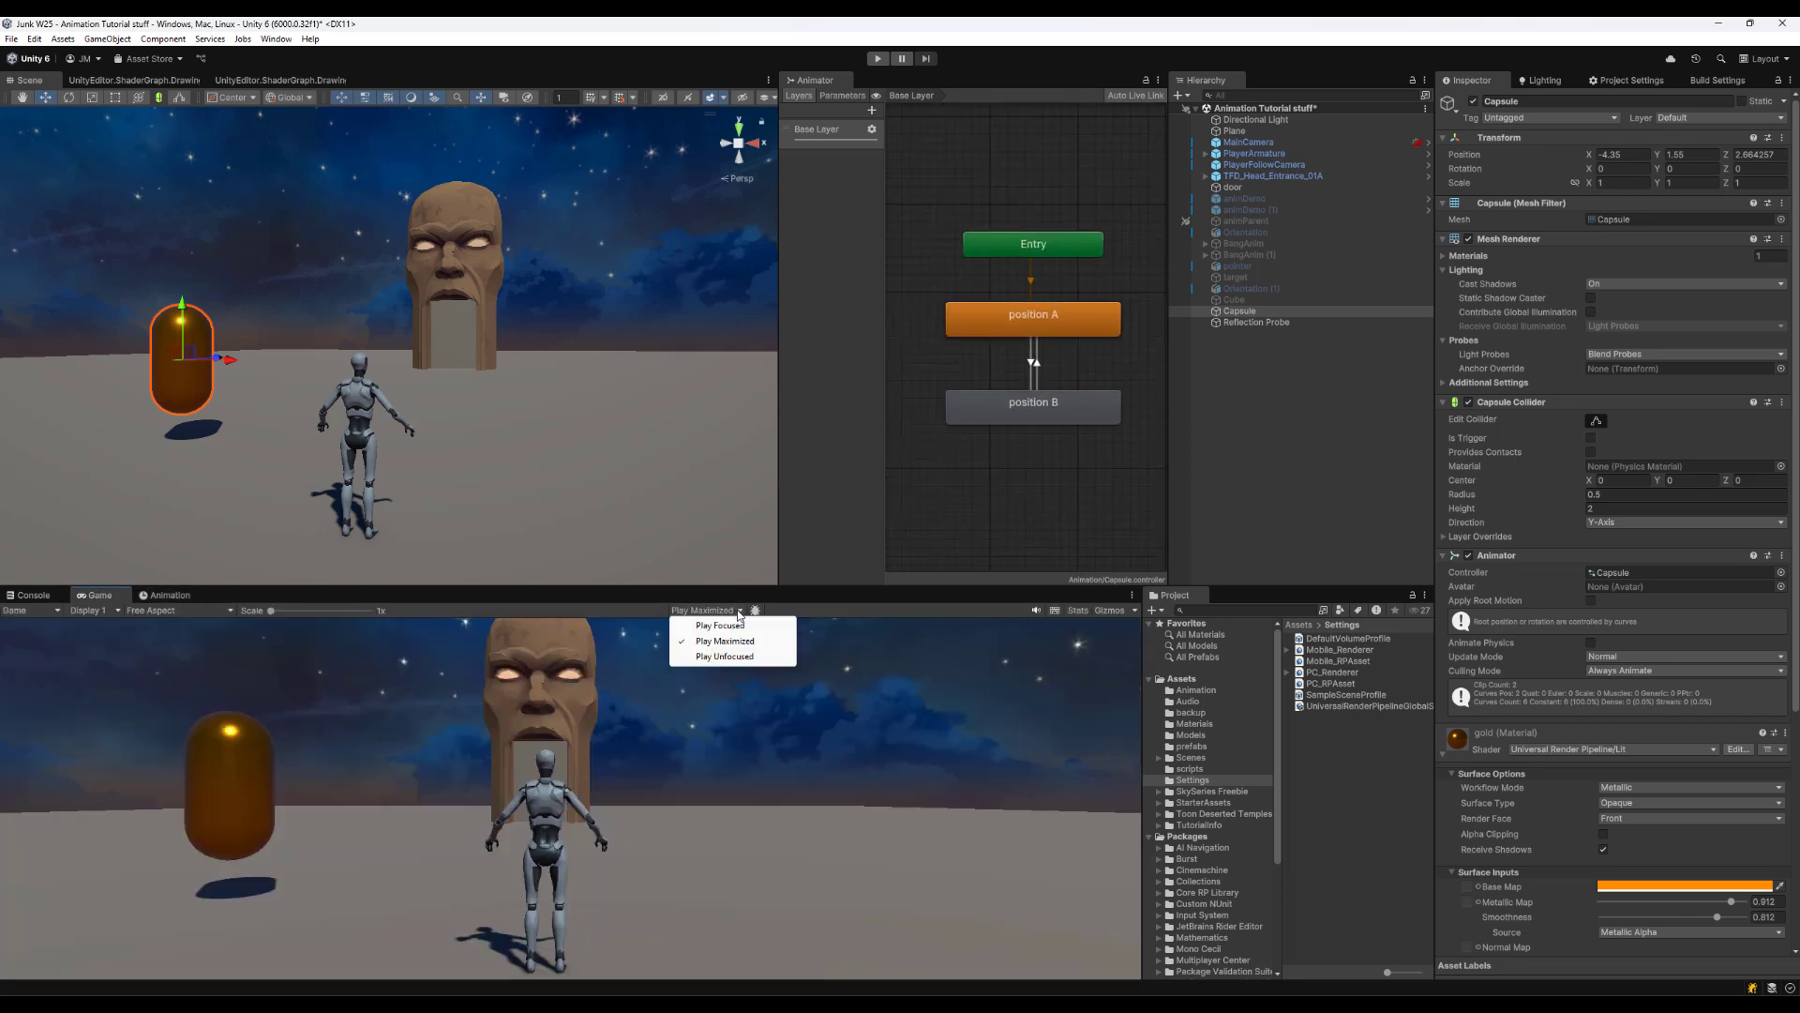
left_click(724, 625)
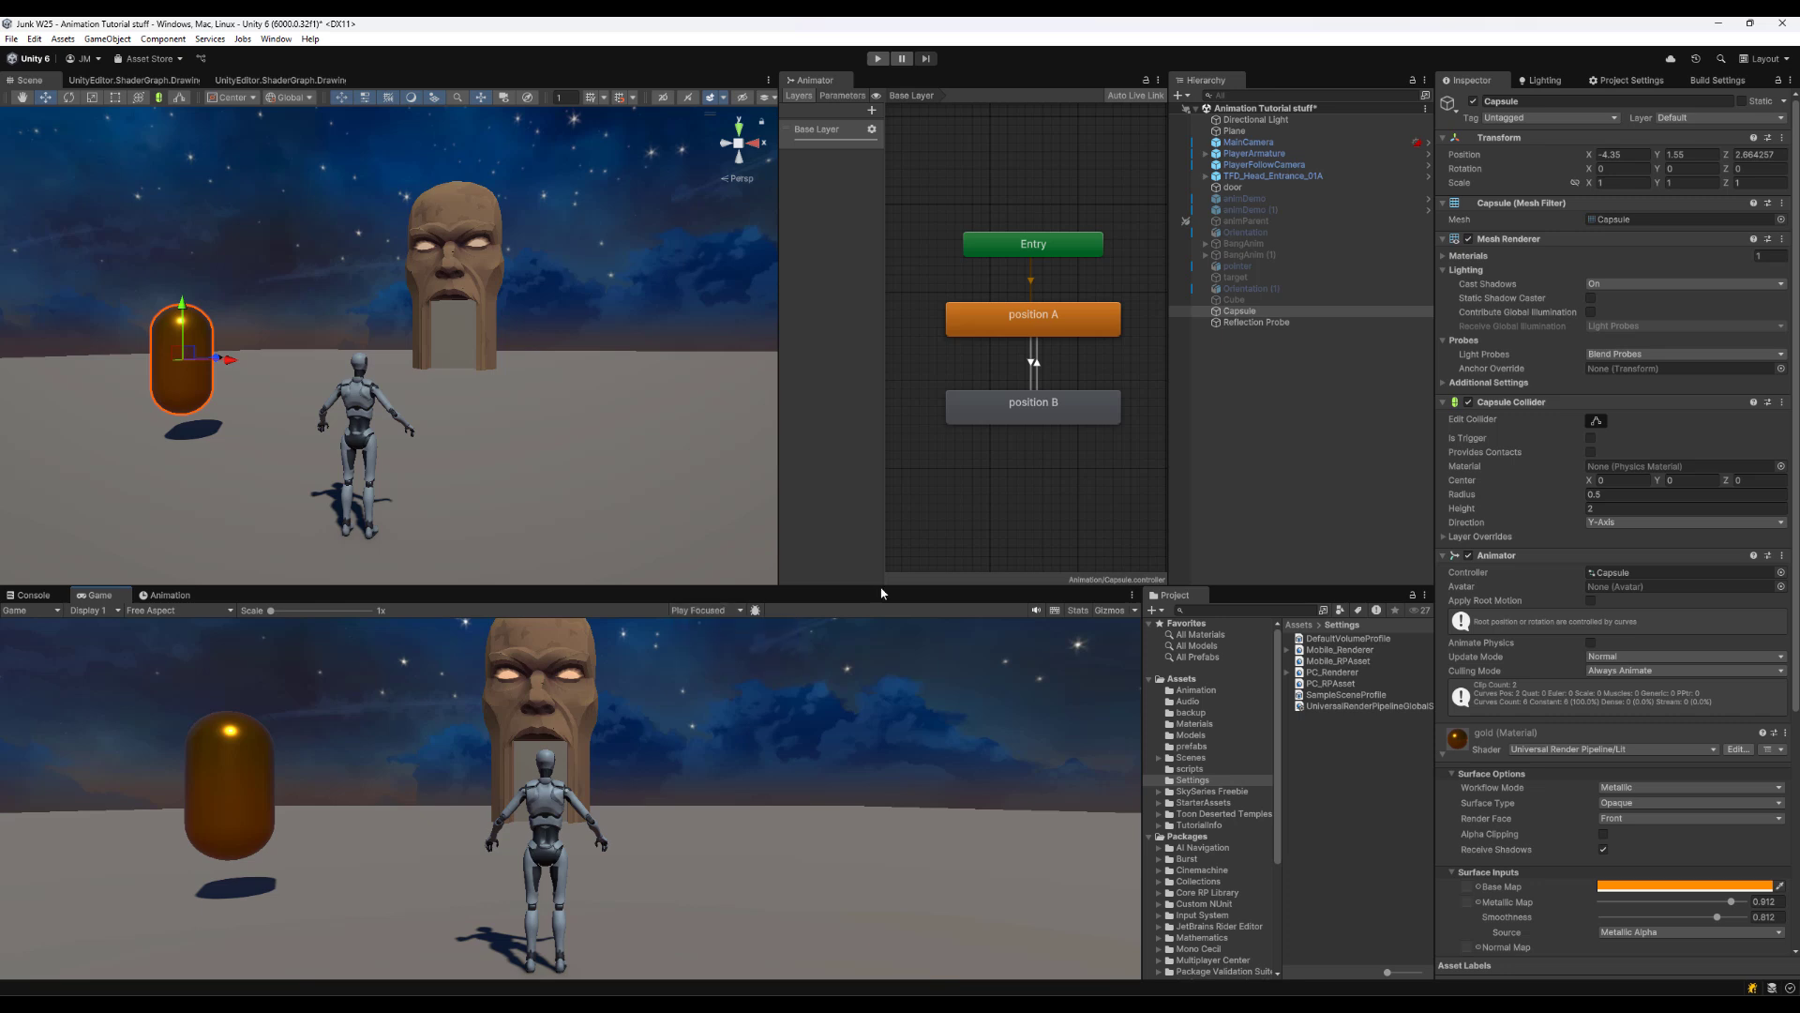
left_click(878, 59)
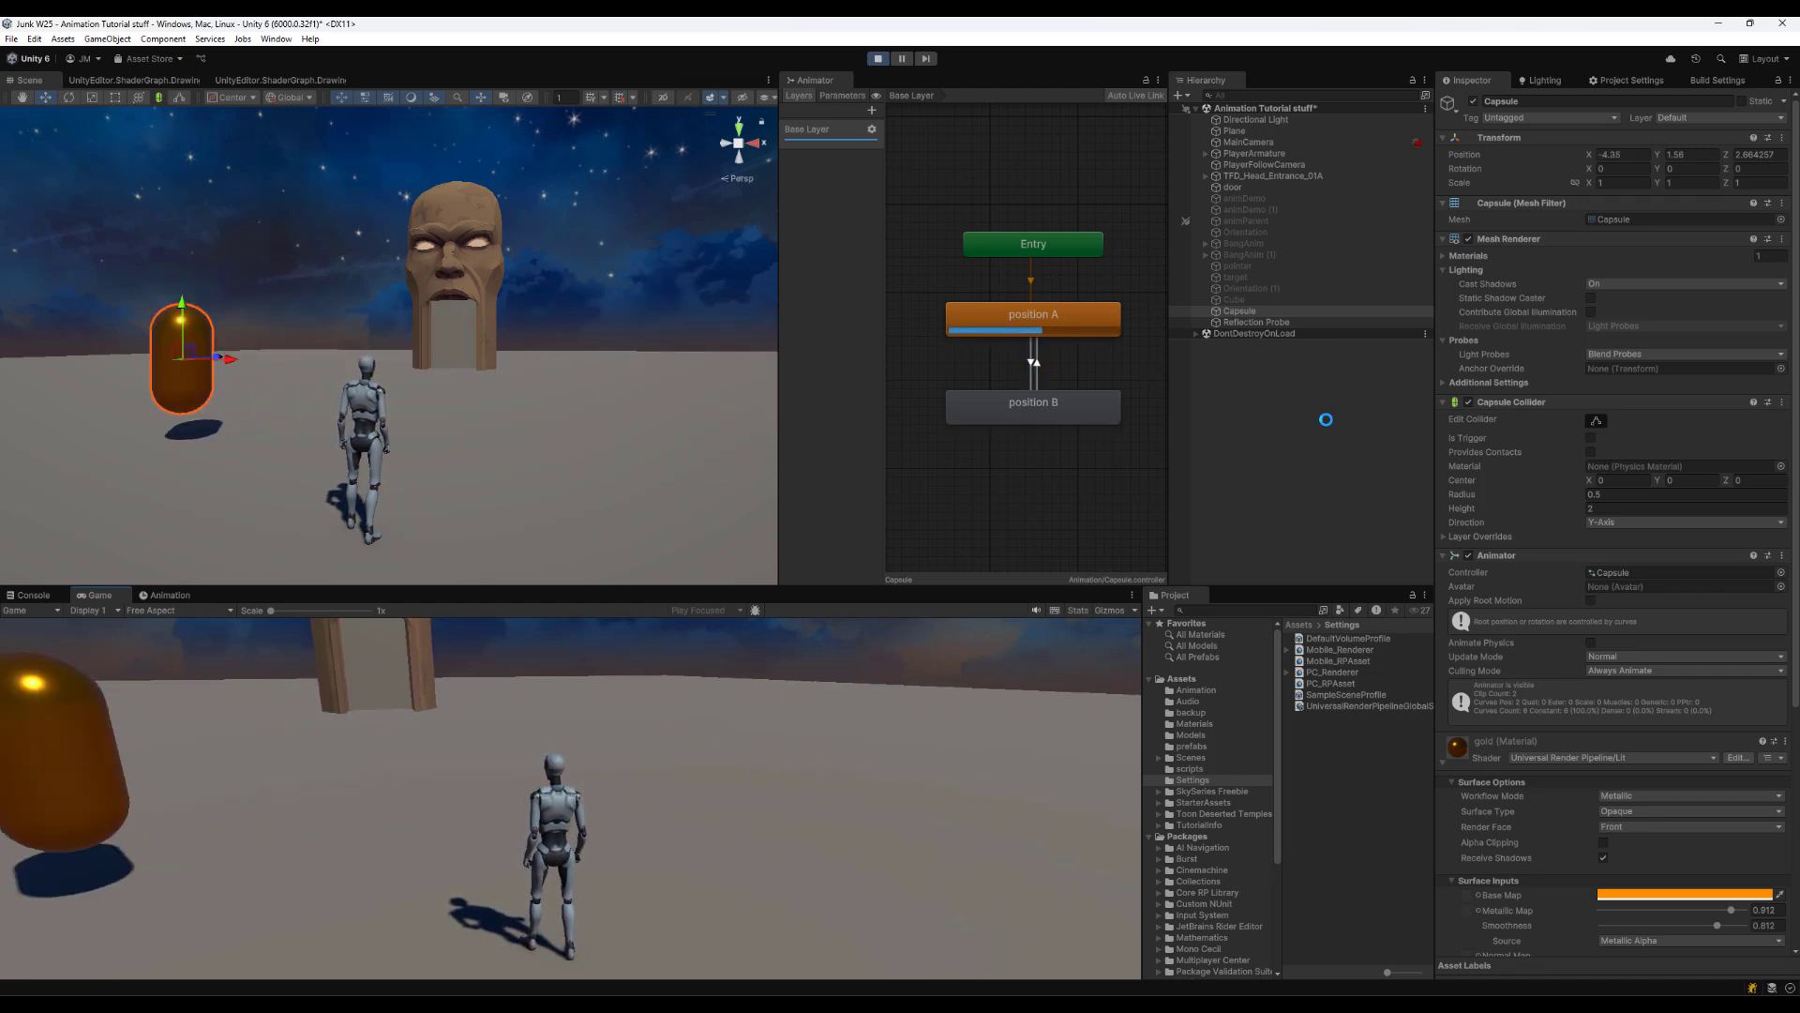
left_click(873, 59)
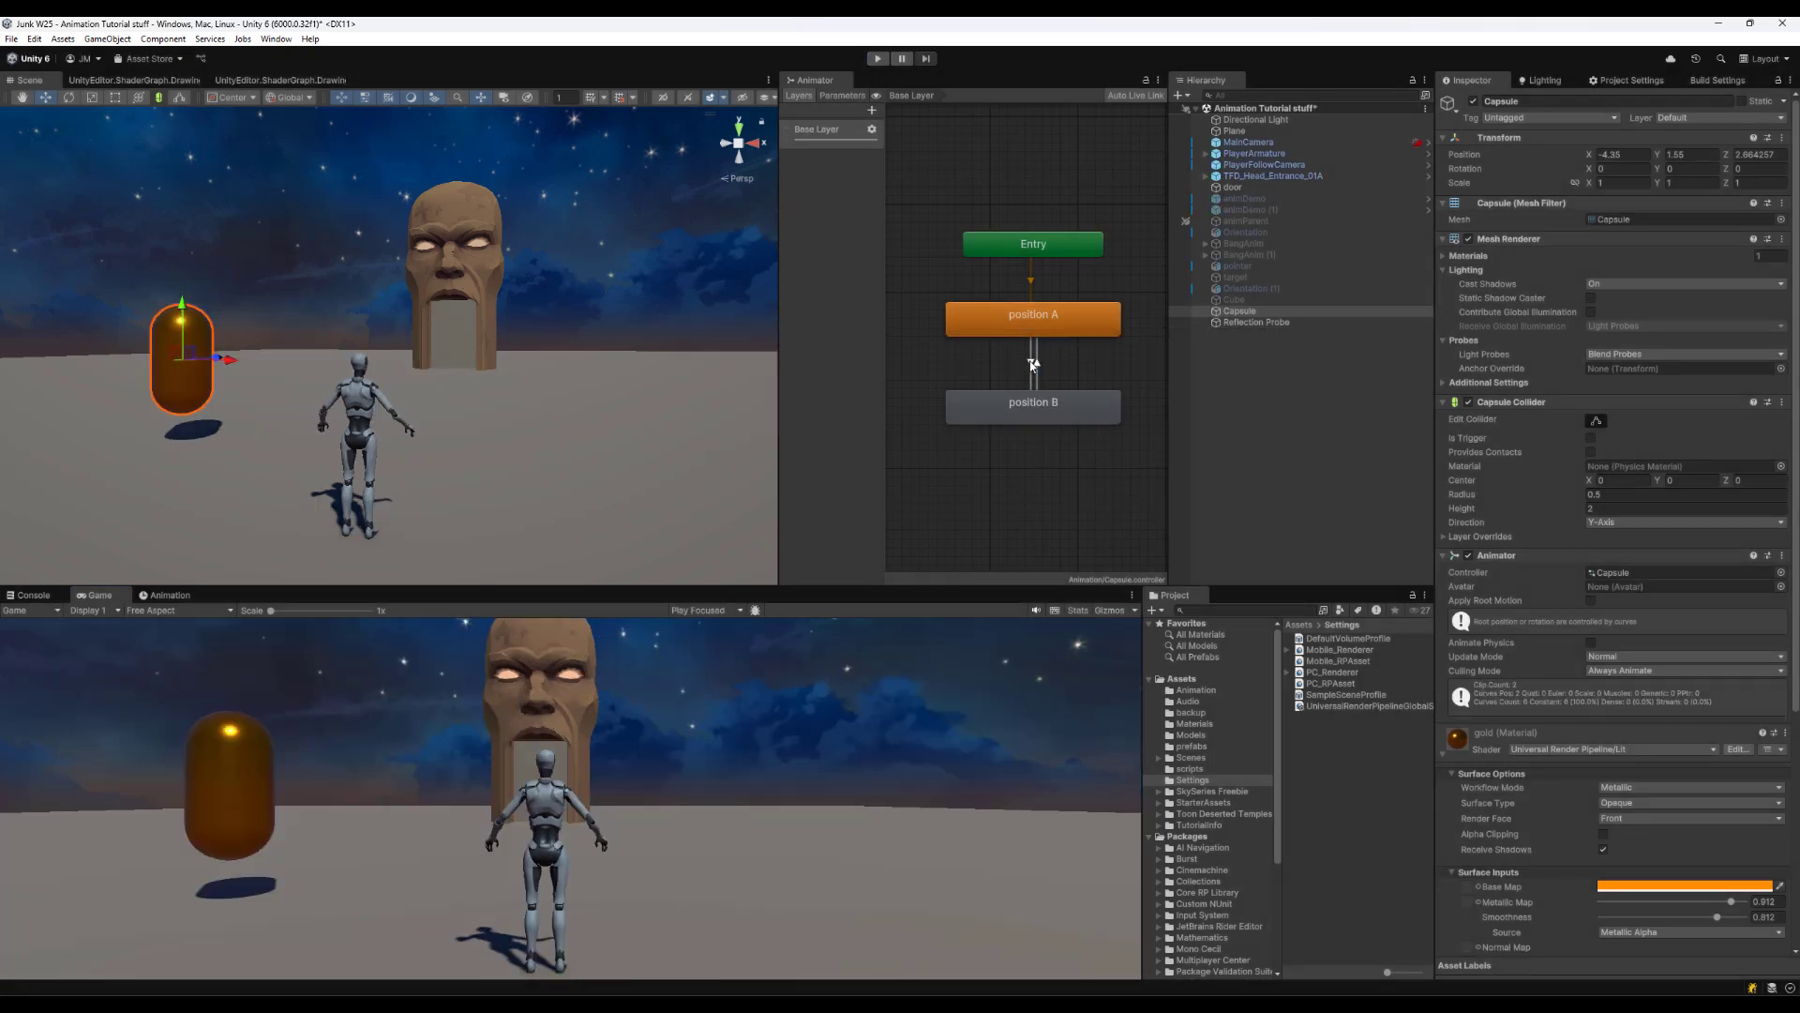
Set the Exit Time of the position A to position B transition to 1
left_click(1032, 364)
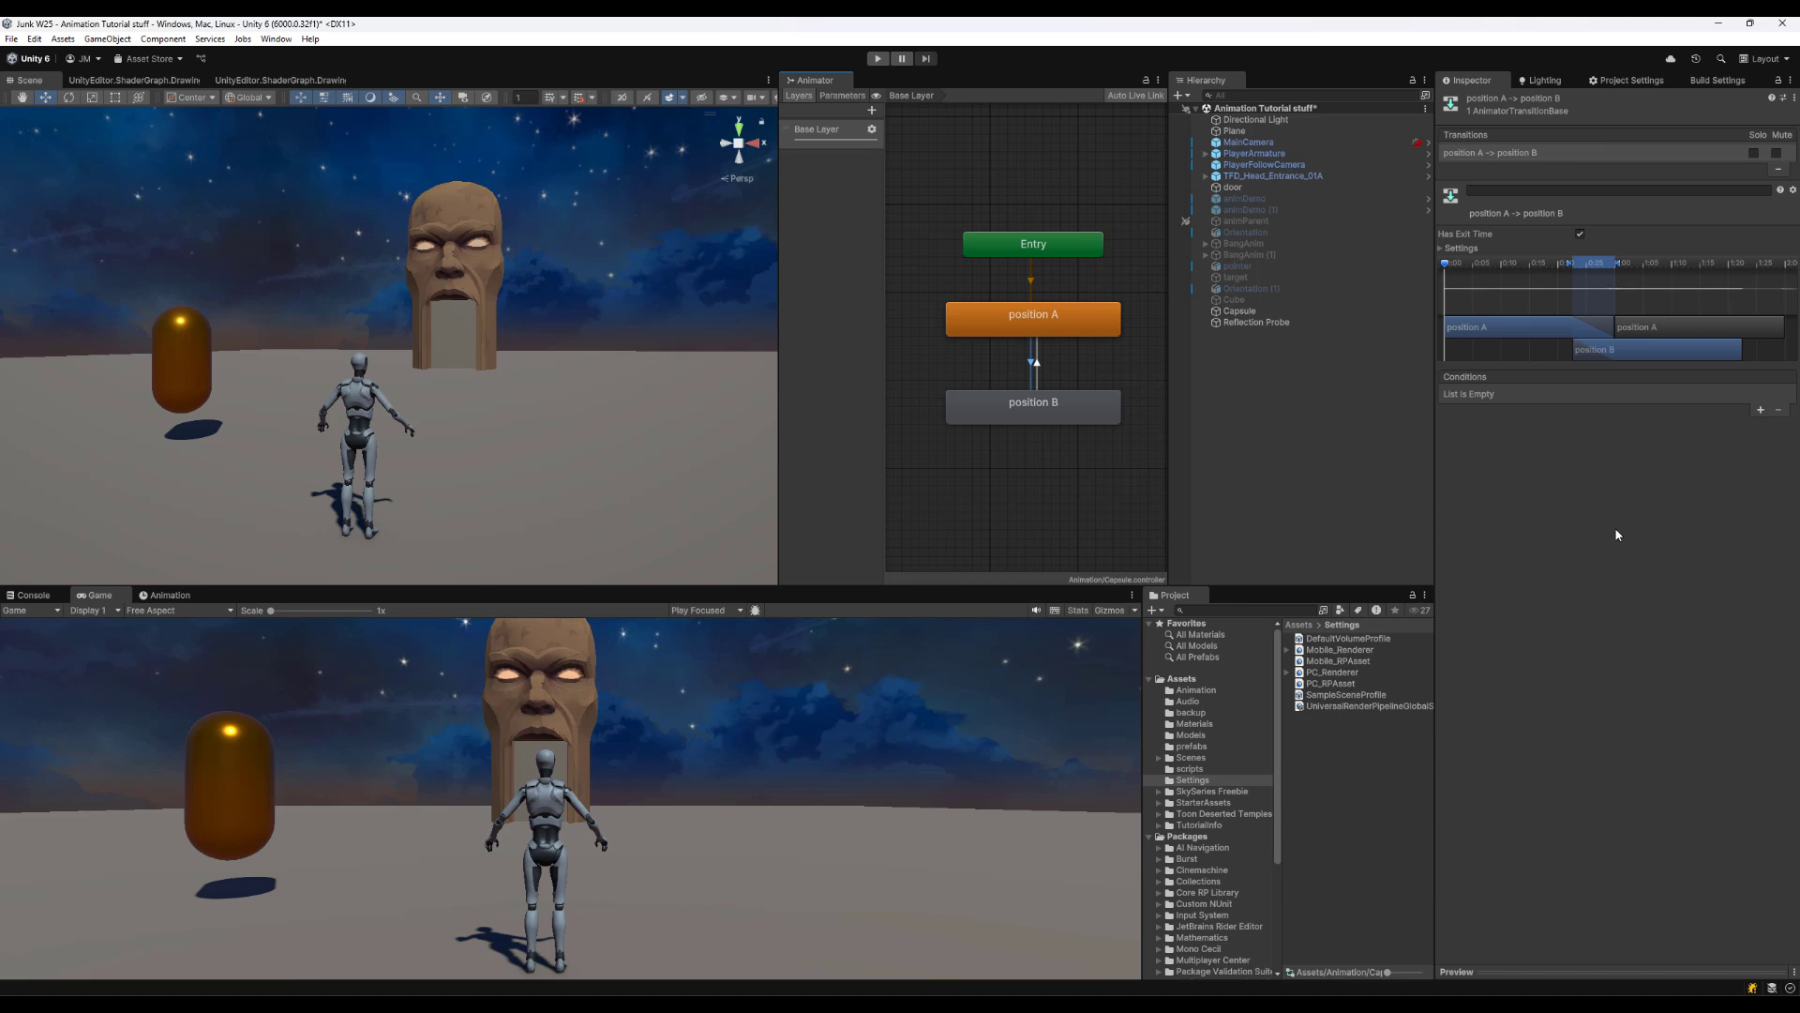
left_click(1441, 250)
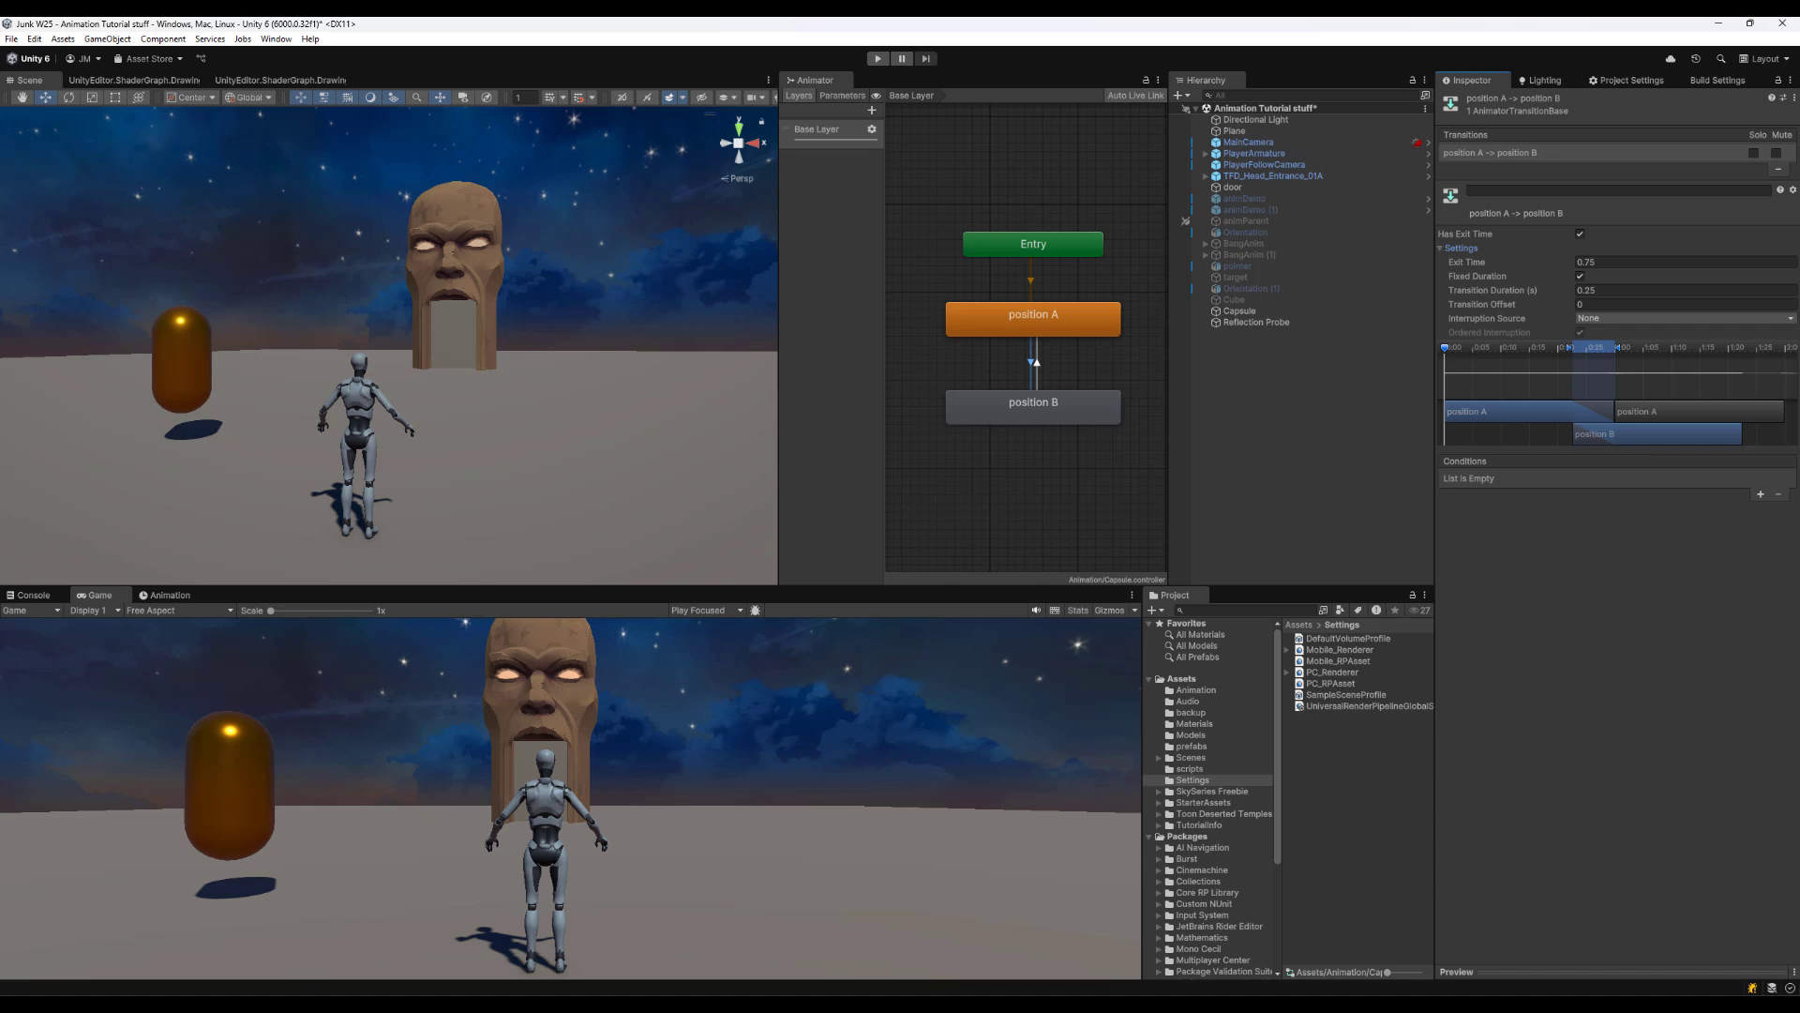
left_click(1614, 262)
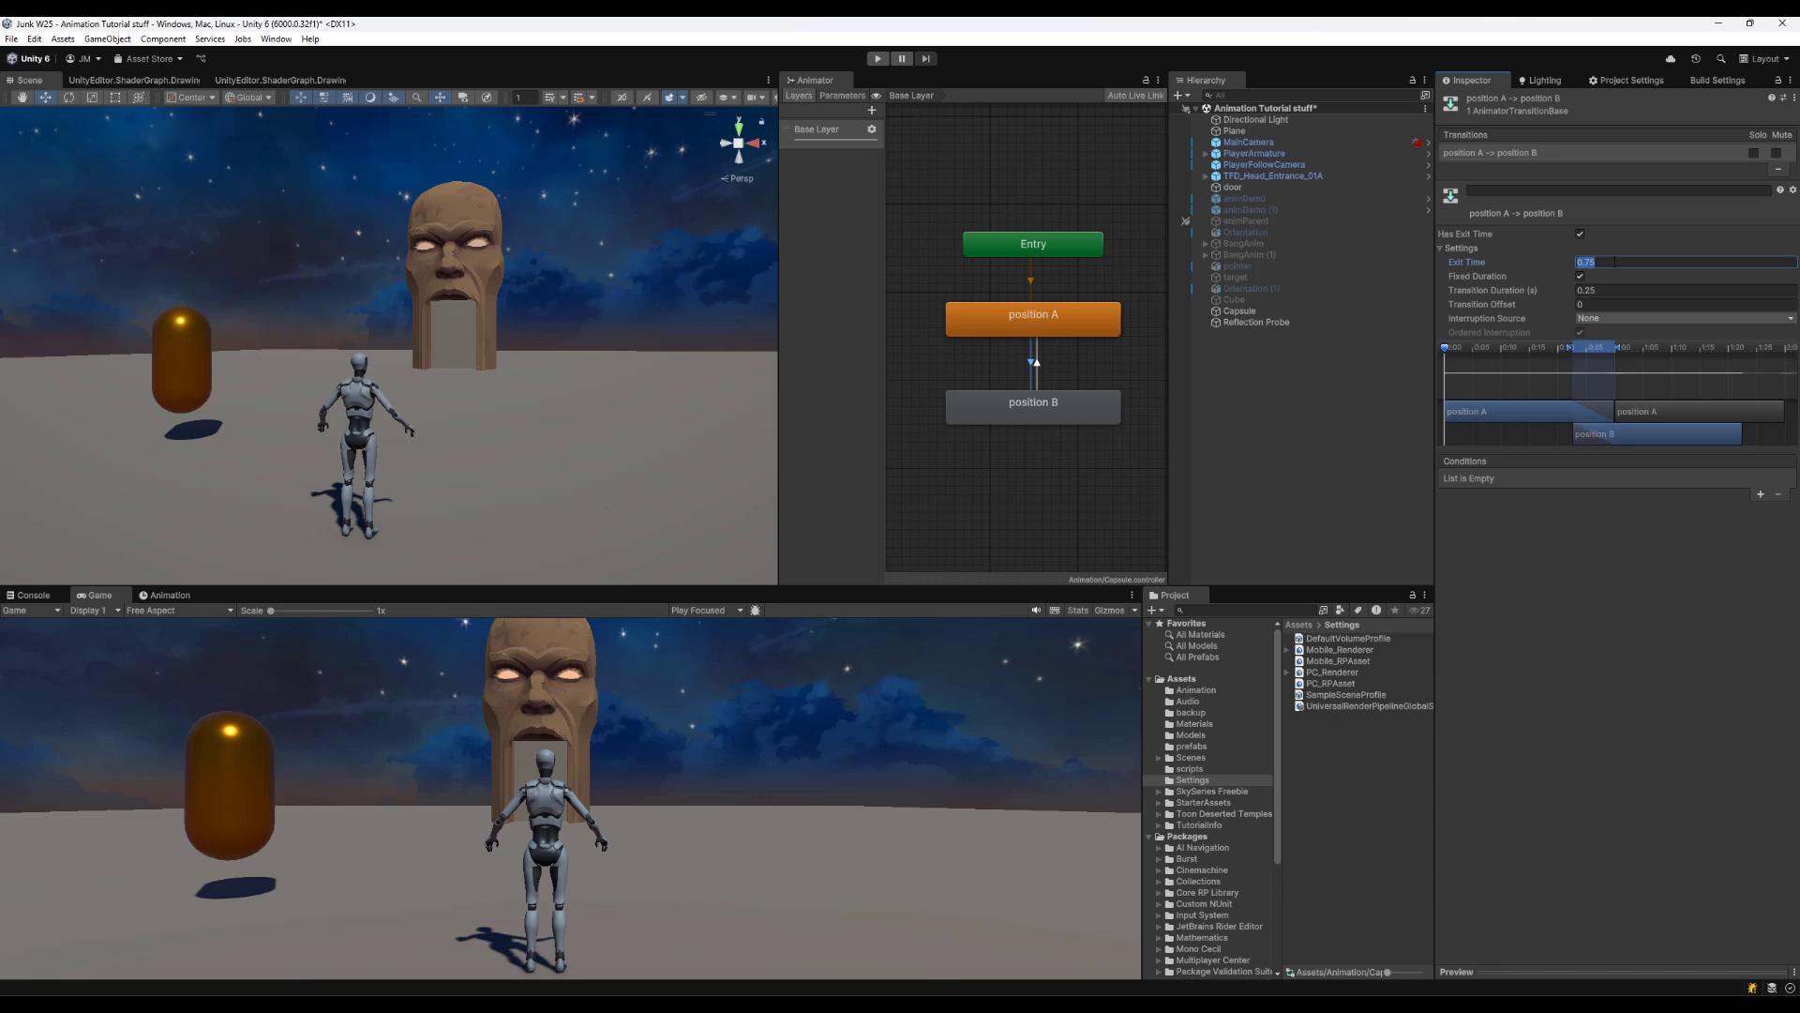
type("0")
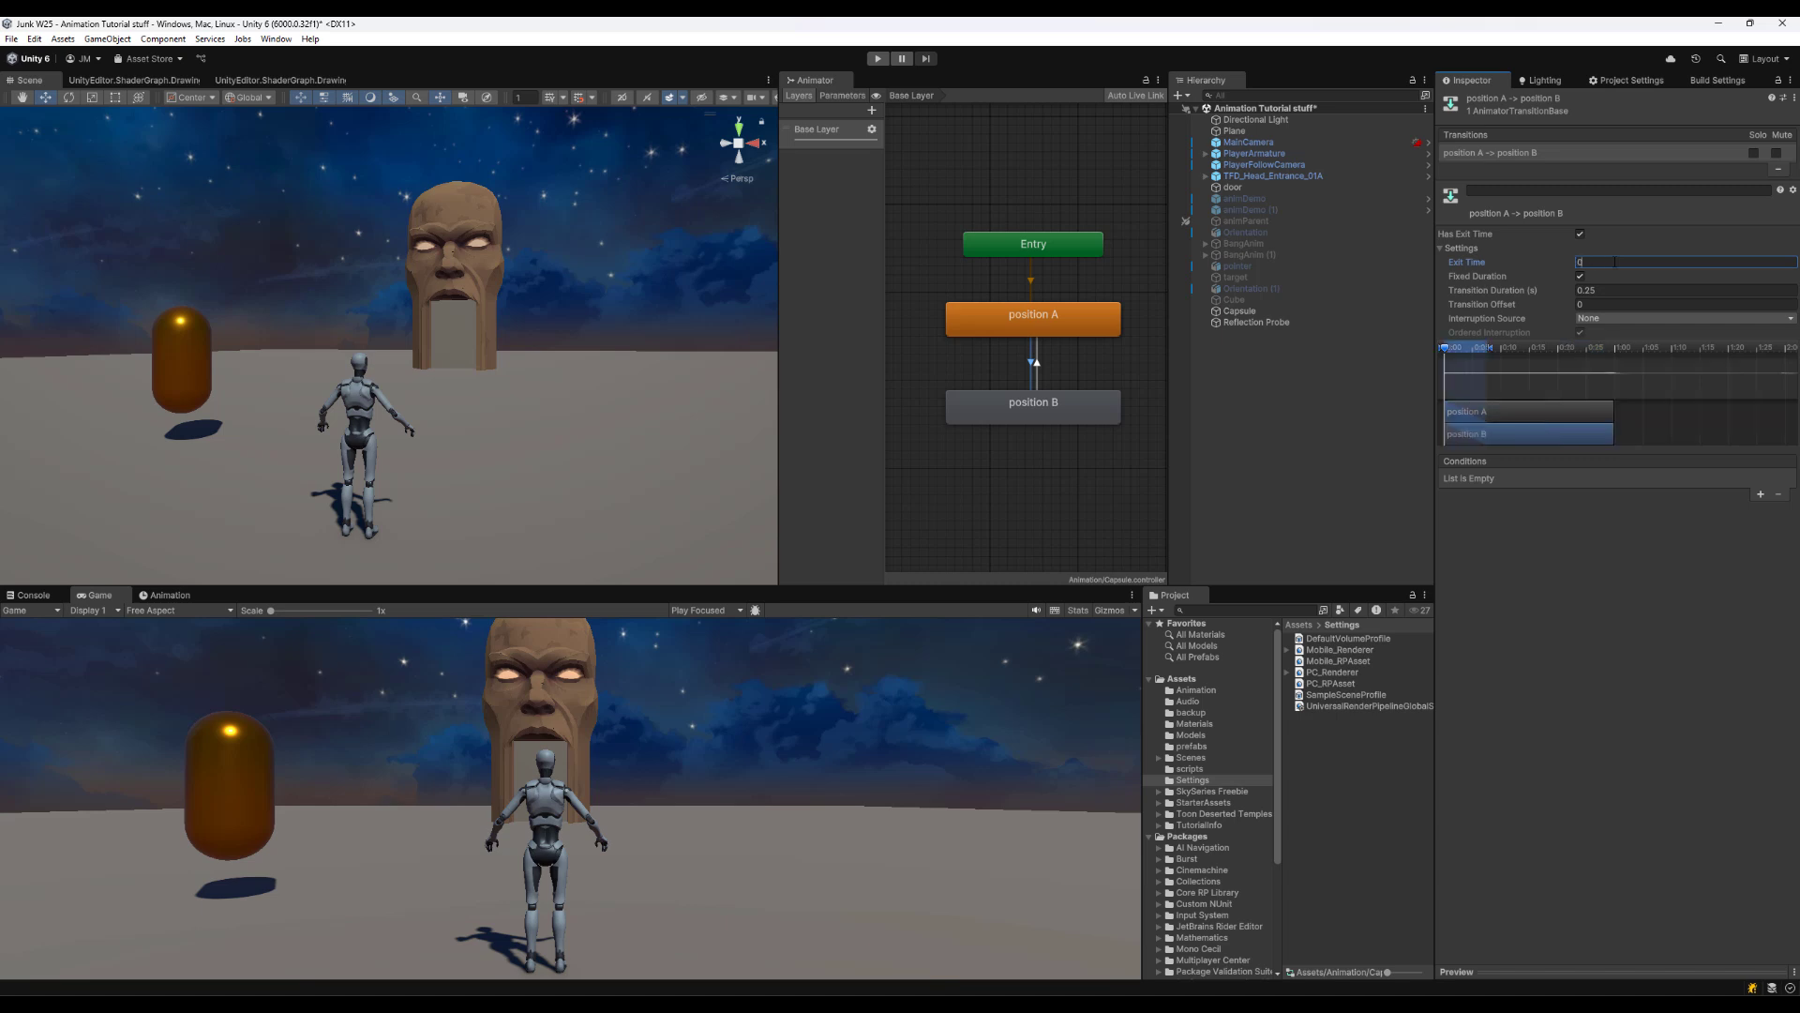
type("1")
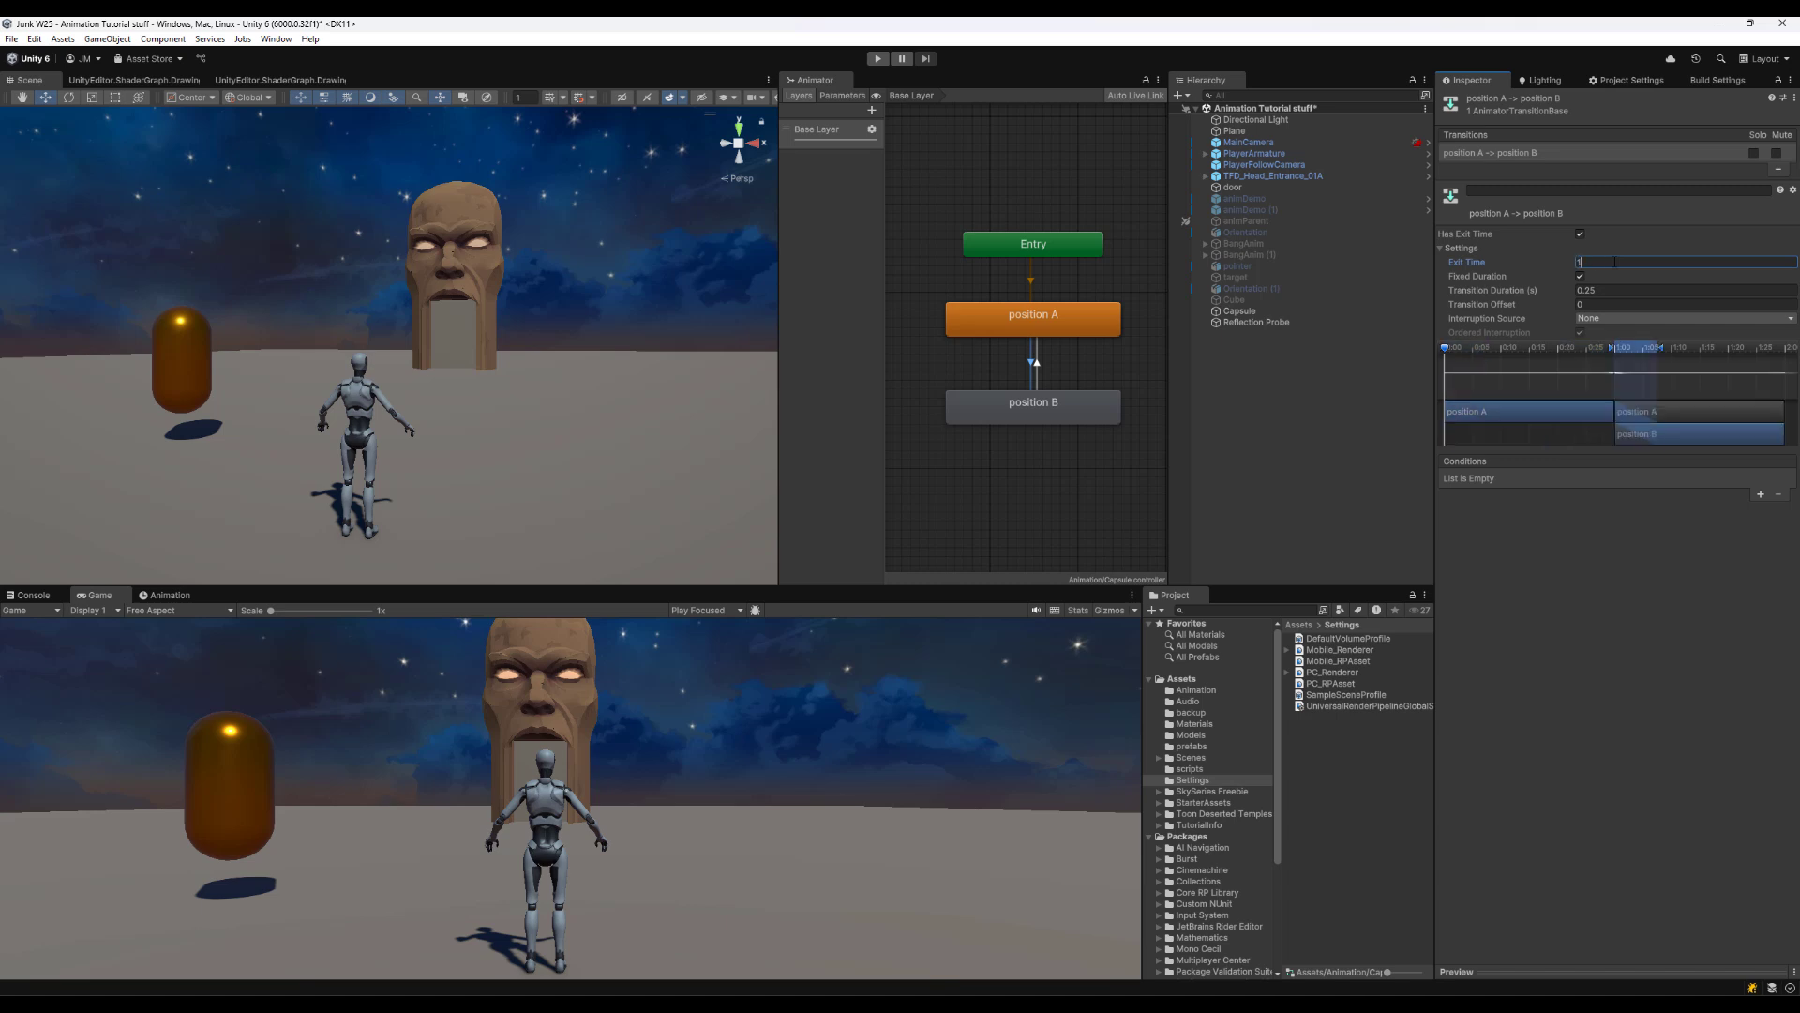
Set the Transition Duration from position A to position B to 5 seconds and run the scene to test it
left_click(1577, 291)
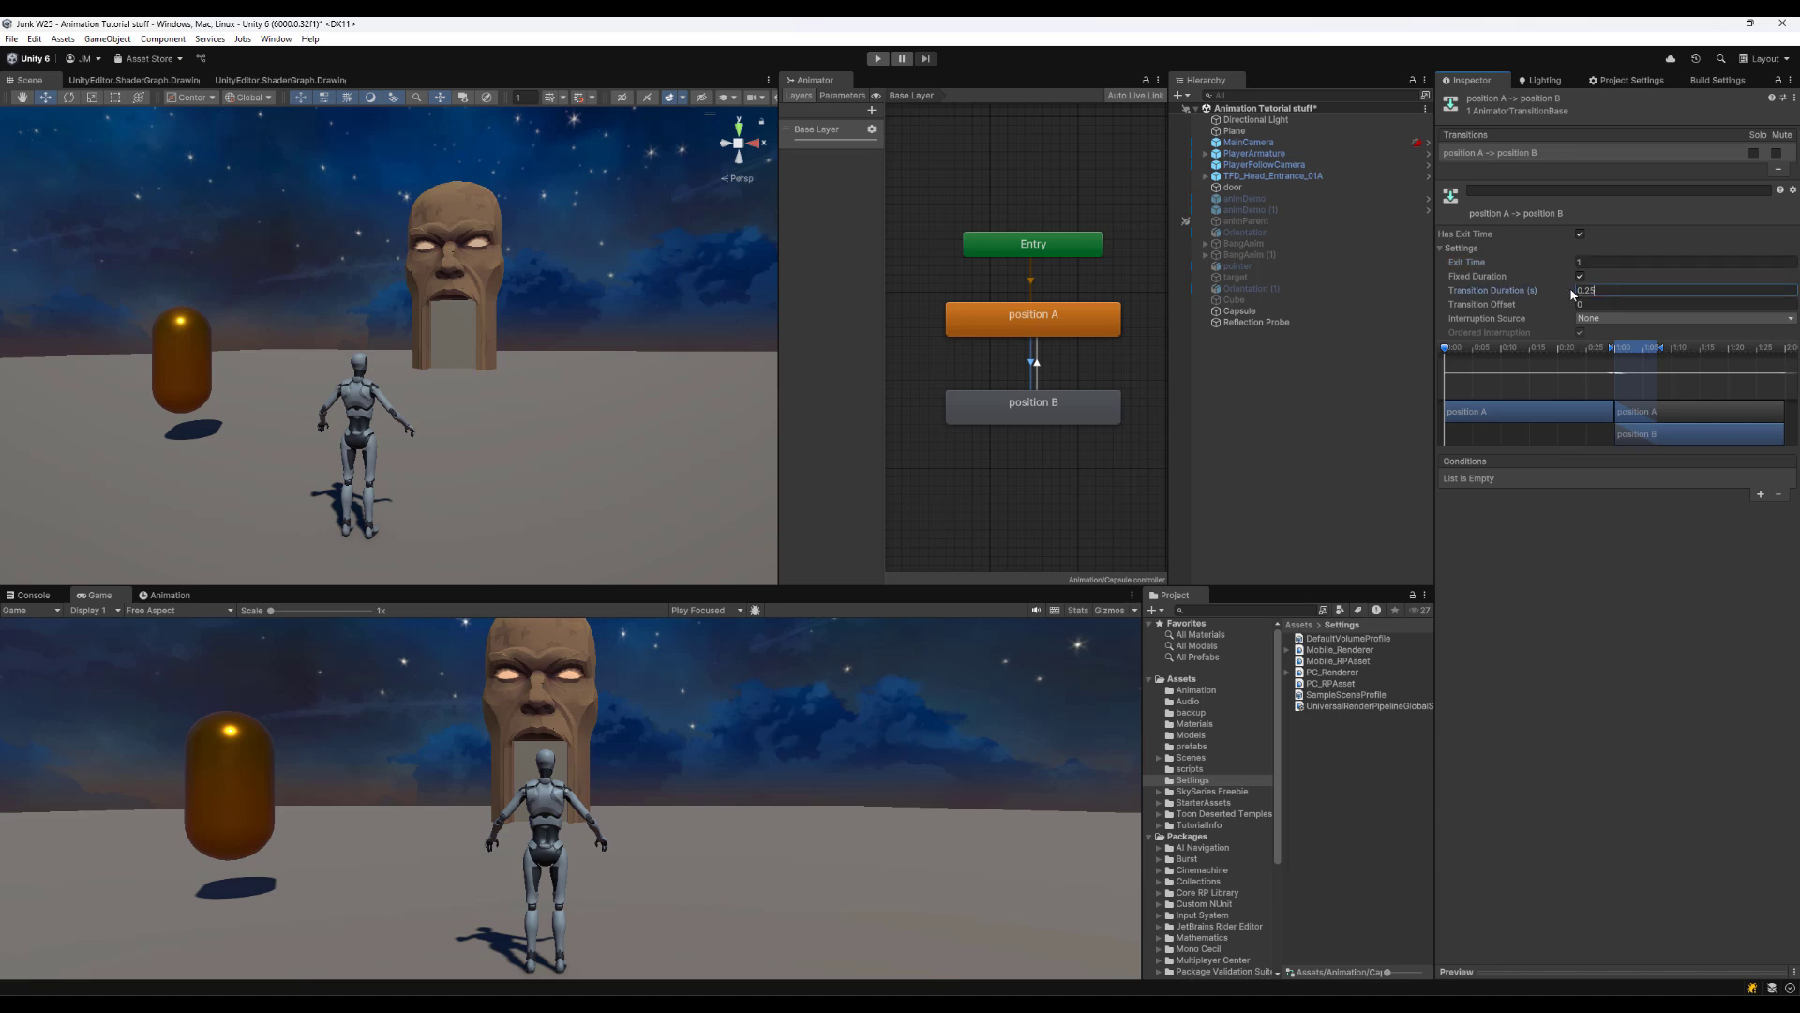
type("0")
left_click(1695, 645)
type("5")
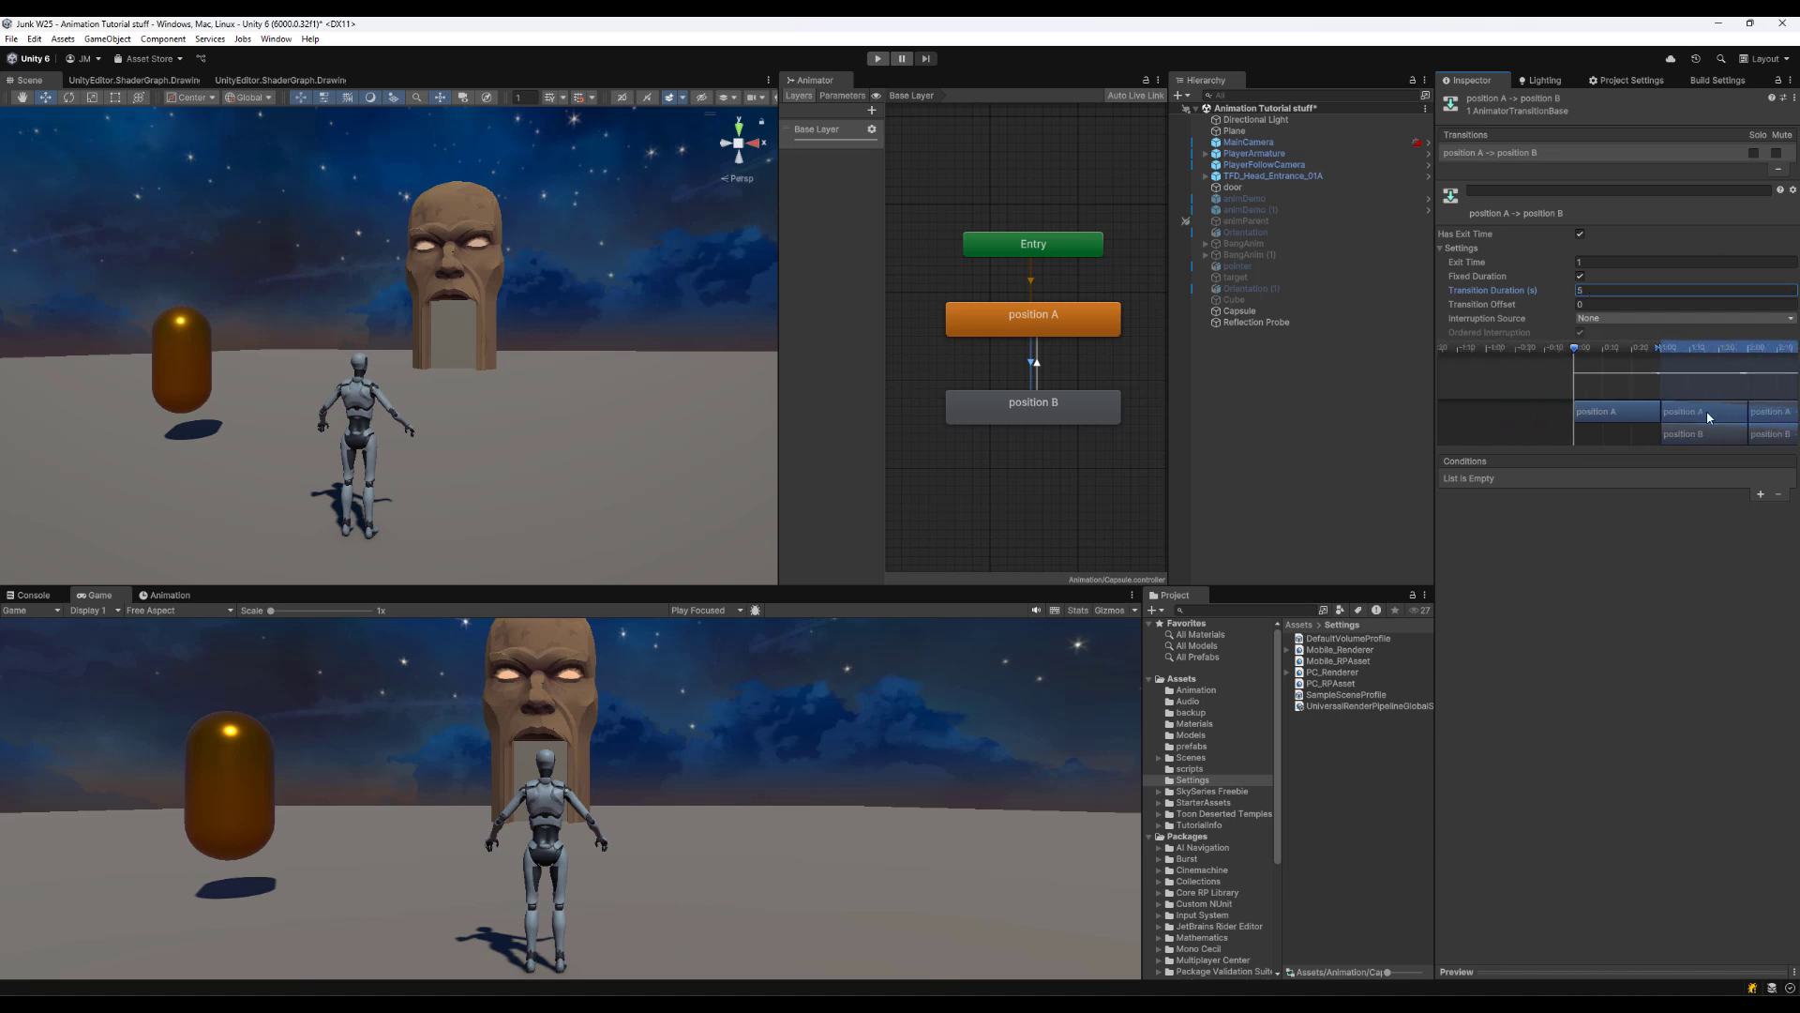
left_click(877, 58)
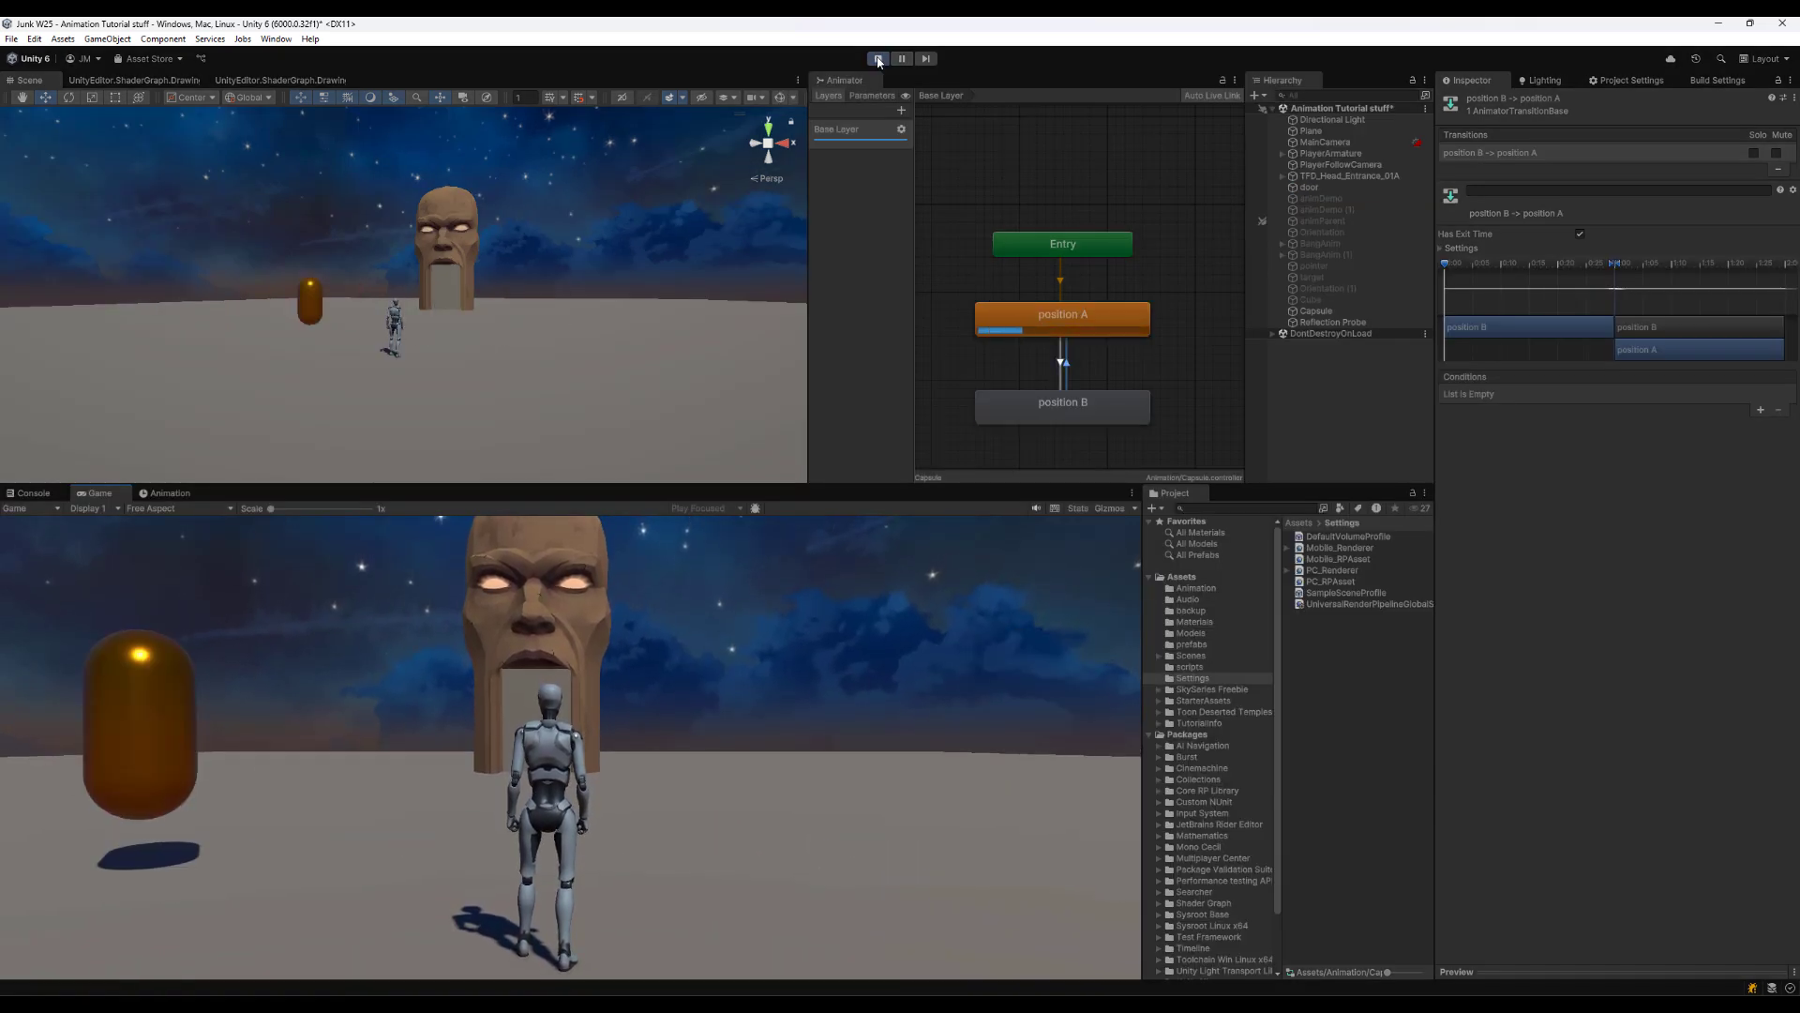
Try moving the Capsule to about Y 2.67, Z 10.15 and rotating it, and run the scene to test its animated position
left_click(1062, 364)
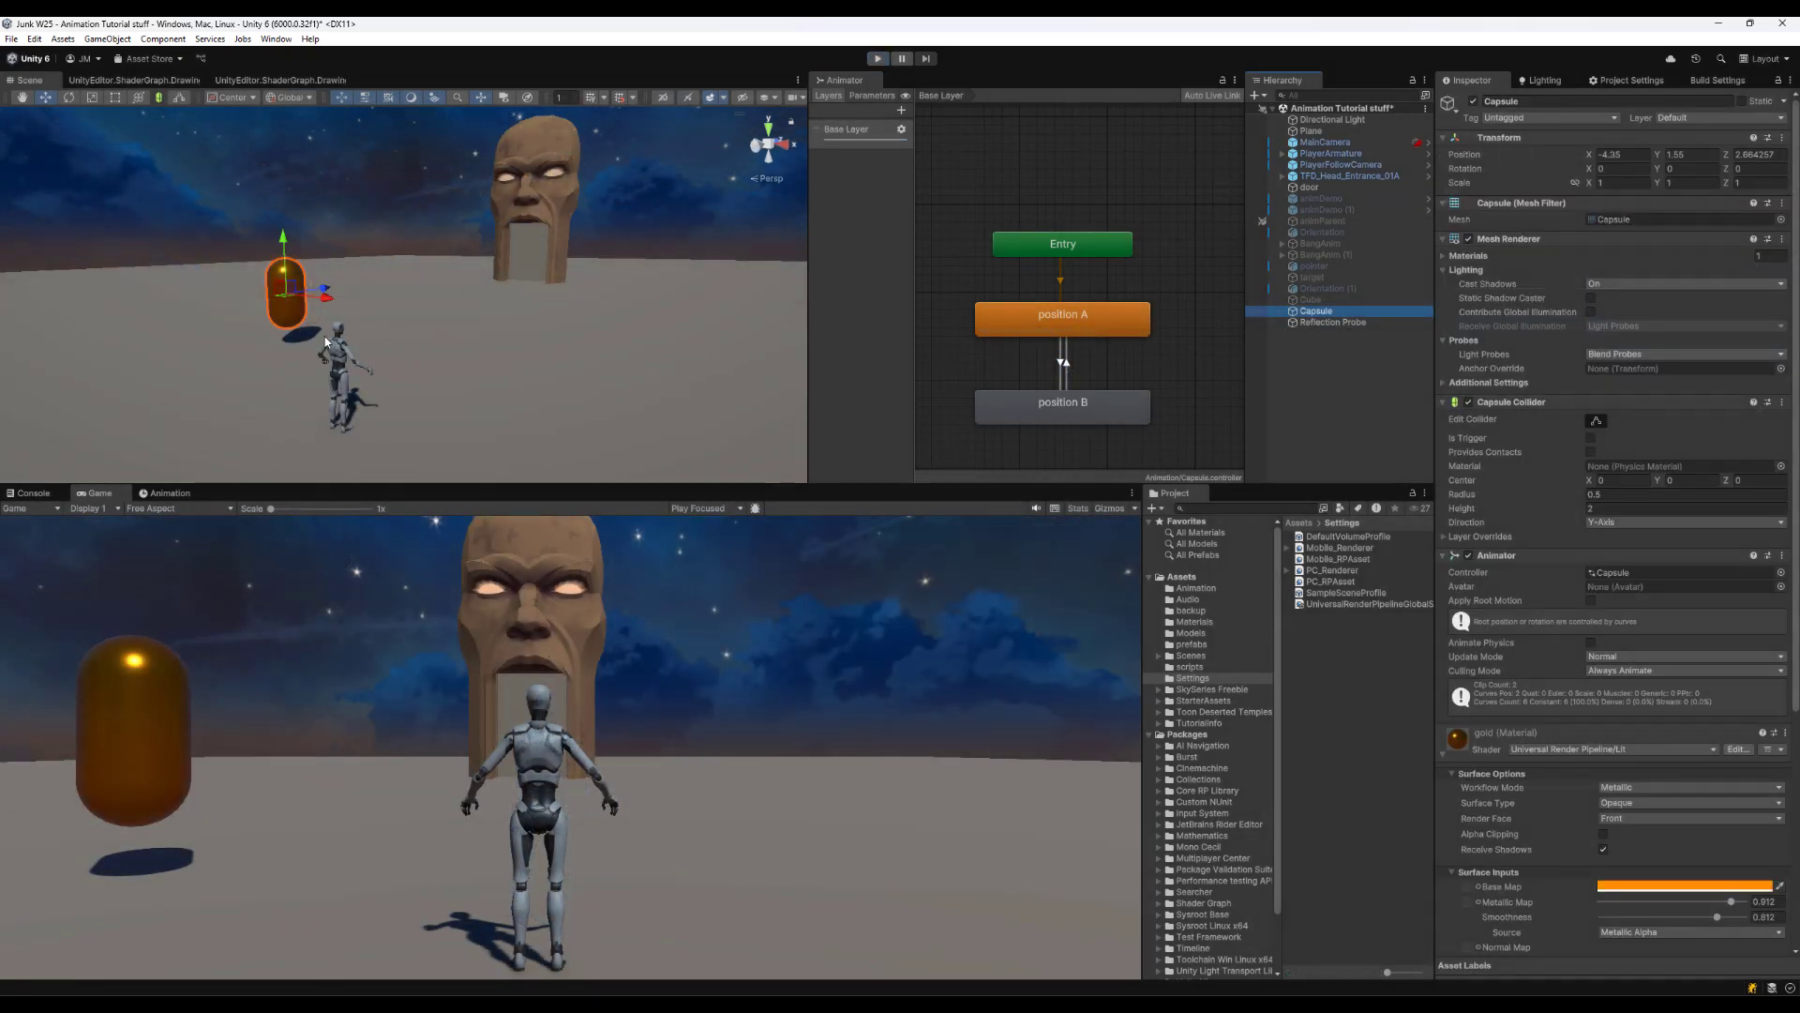
left_click_drag(324, 289, 478, 291)
key("e")
left_click_drag(378, 245, 540, 263)
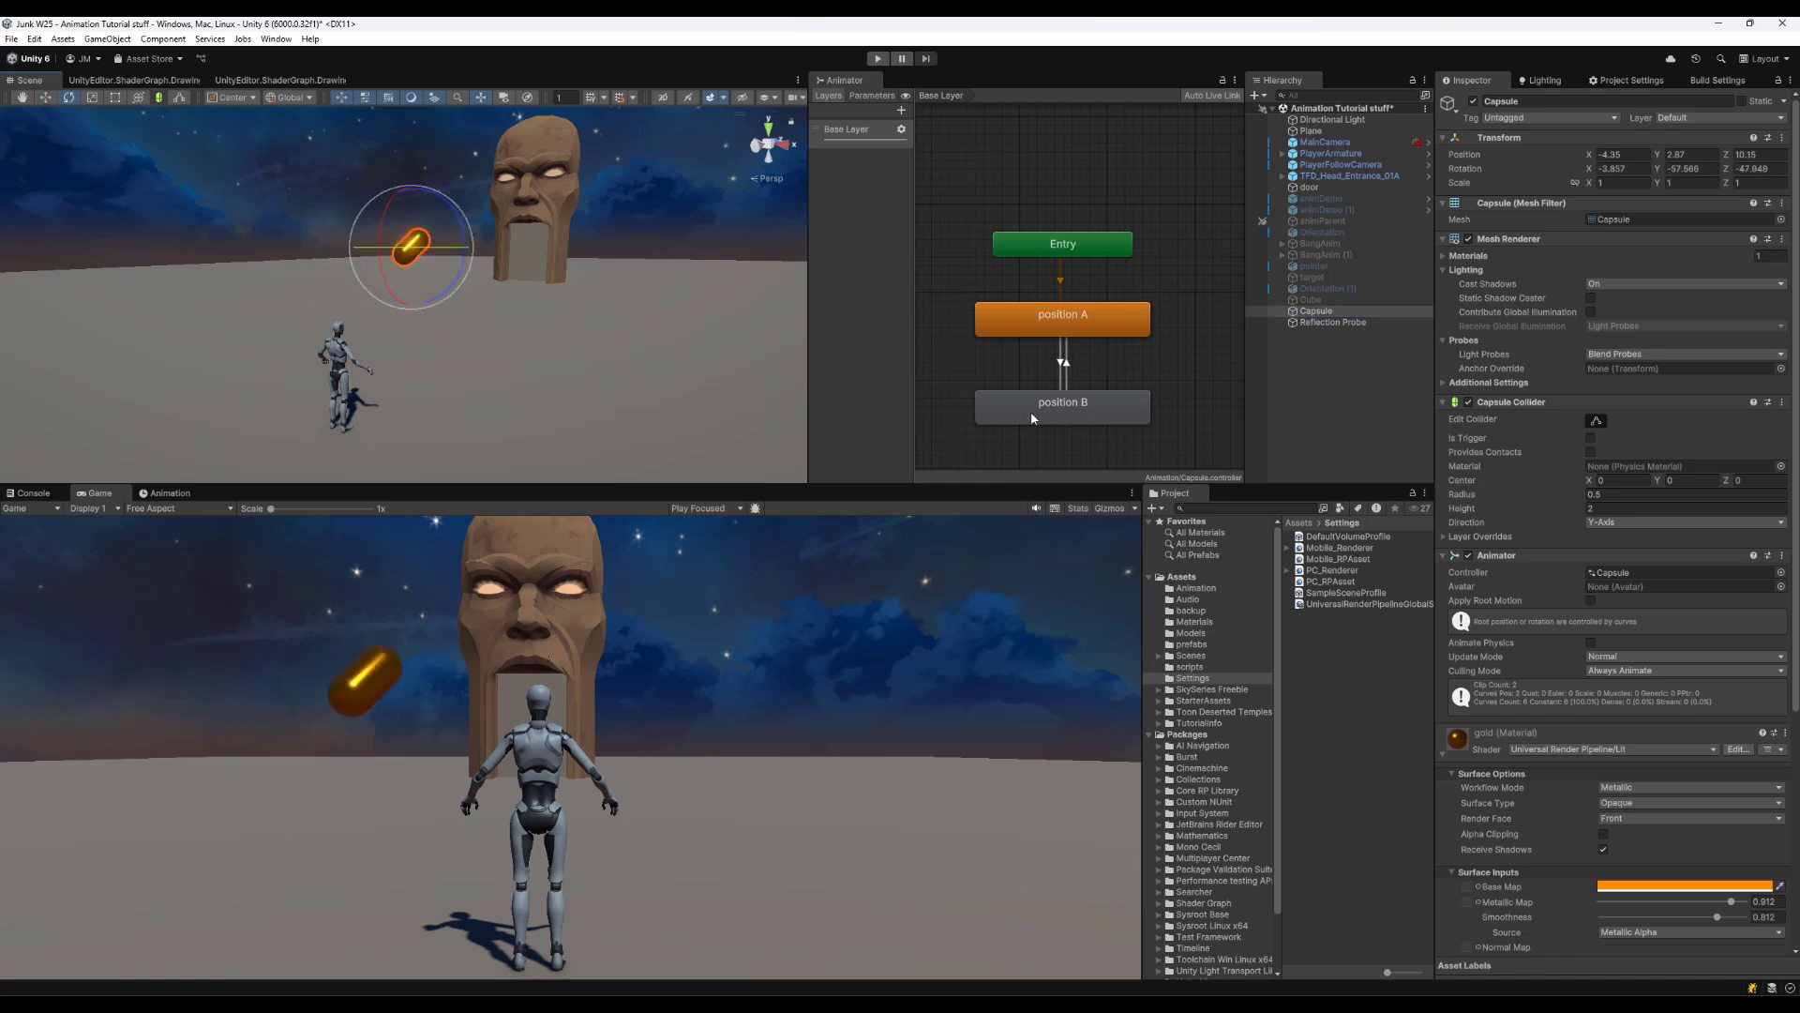
left_click(1309, 422)
left_click(879, 58)
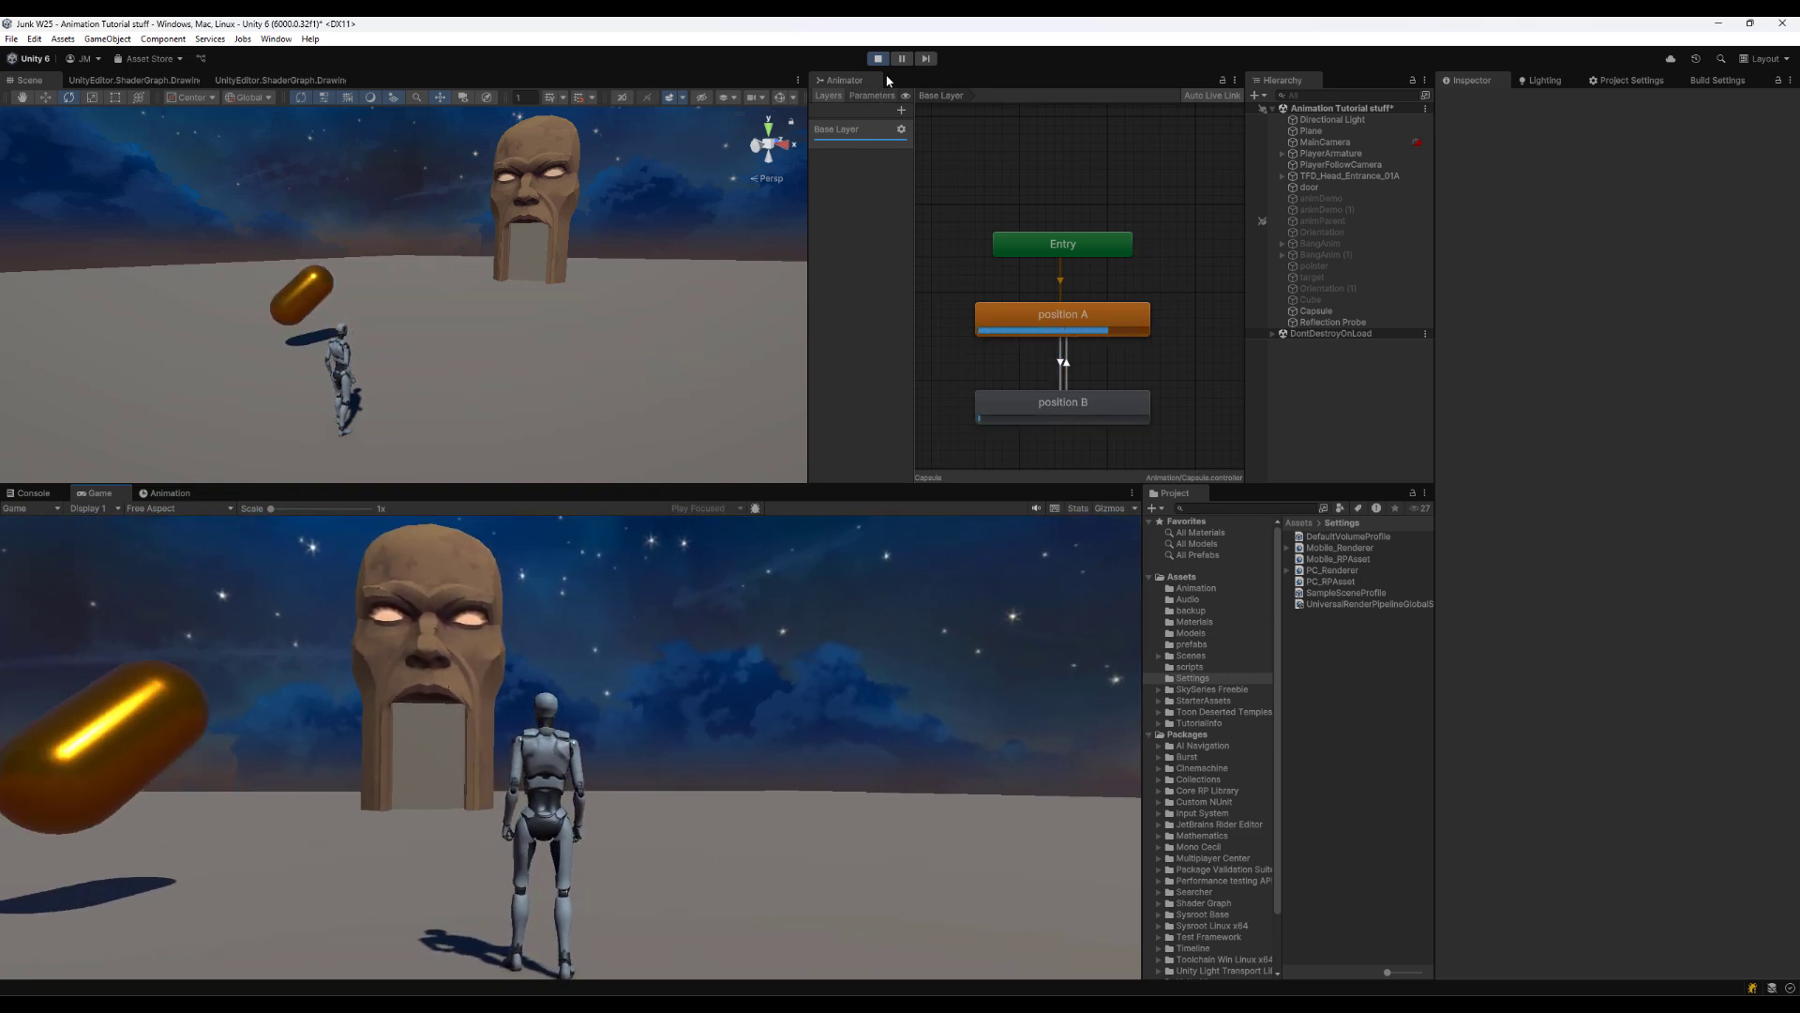
key("ctrl+p")
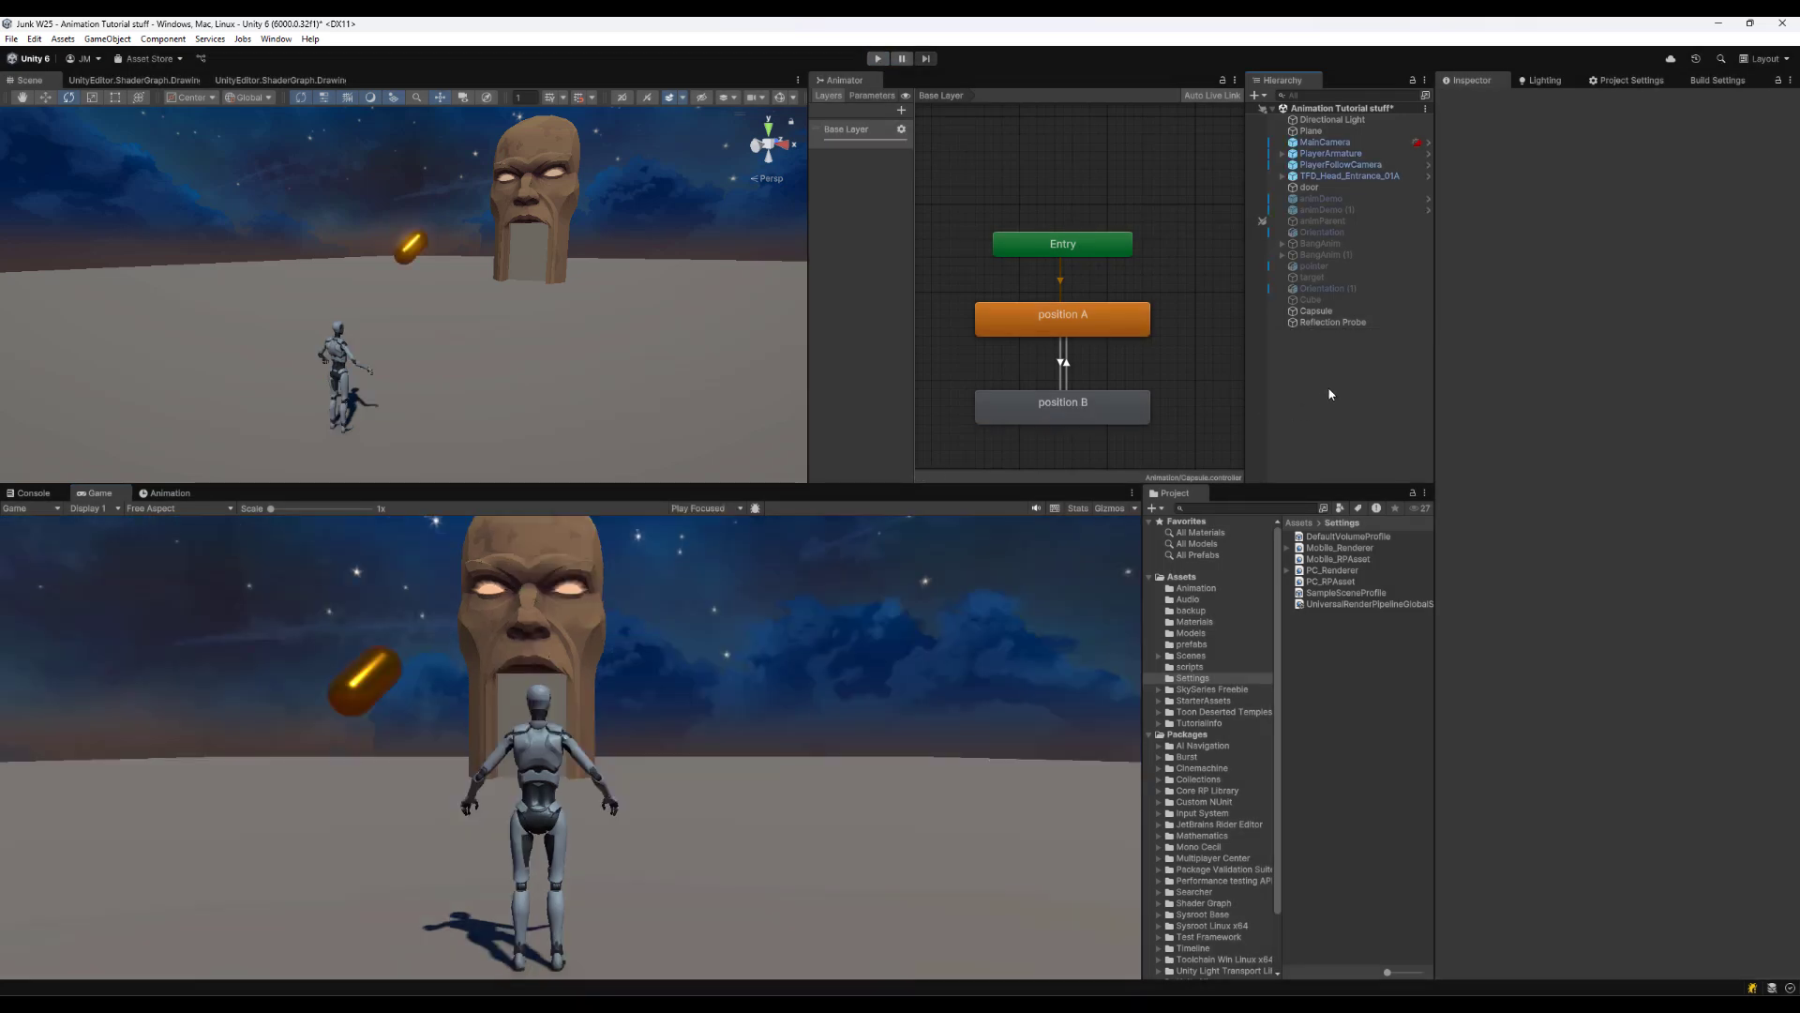
Undo the Capsule's rotation and move
key("ctrl+z")
key("ctrl+z")
key("ctrl+z")
key("ctrl+z")
key("ctrl+z")
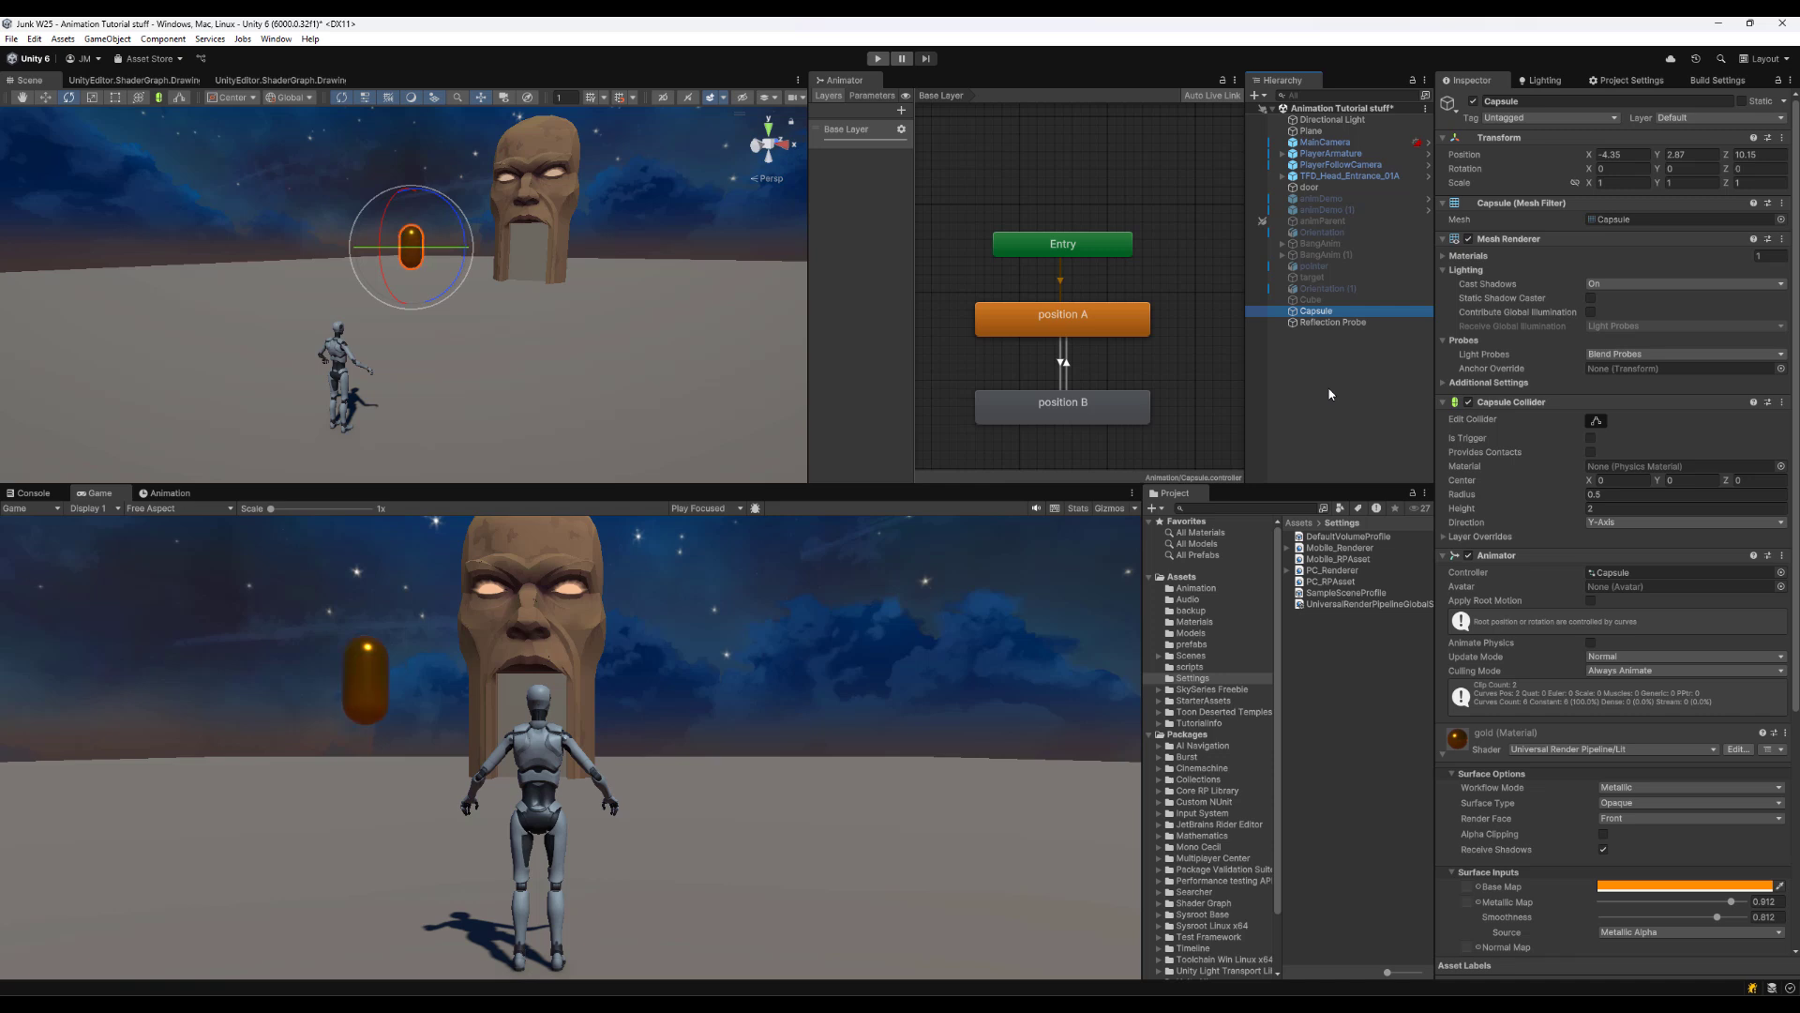
key("ctrl+z")
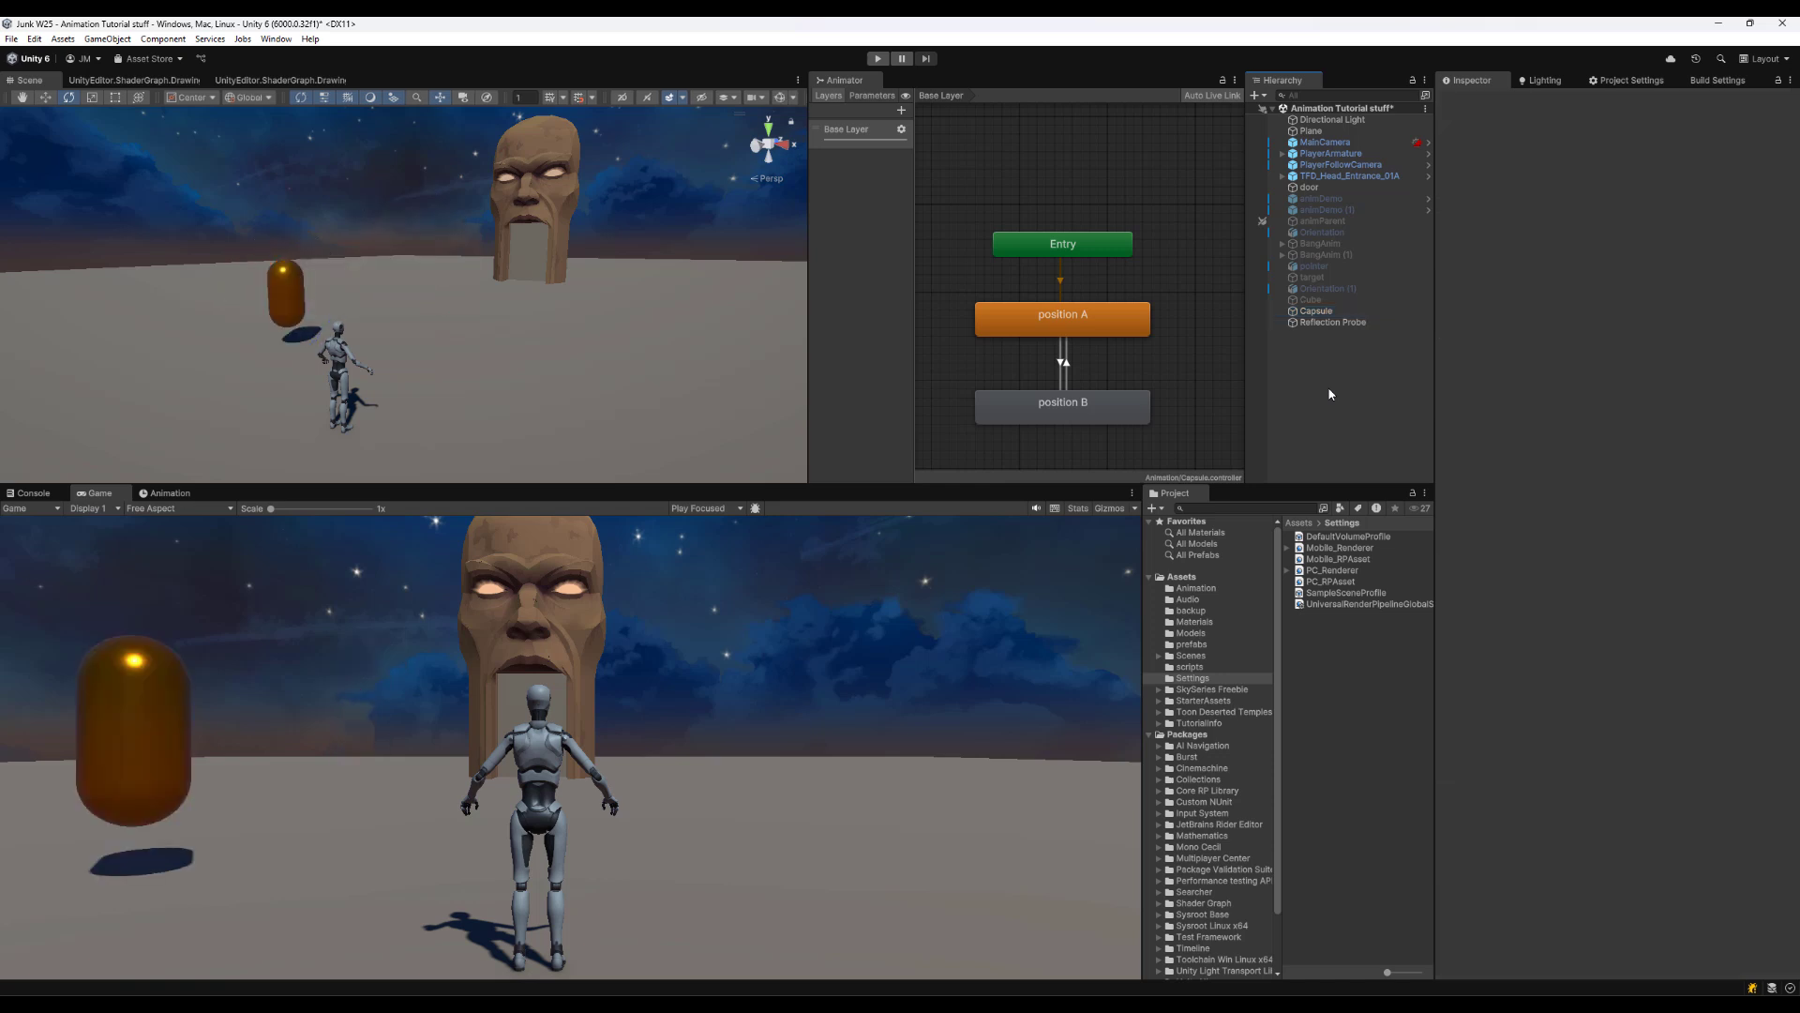
key("ctrl+z")
Create an empty object named "parent" at the scene root and reset its transform
right_click(1310, 353)
right_click(1323, 348)
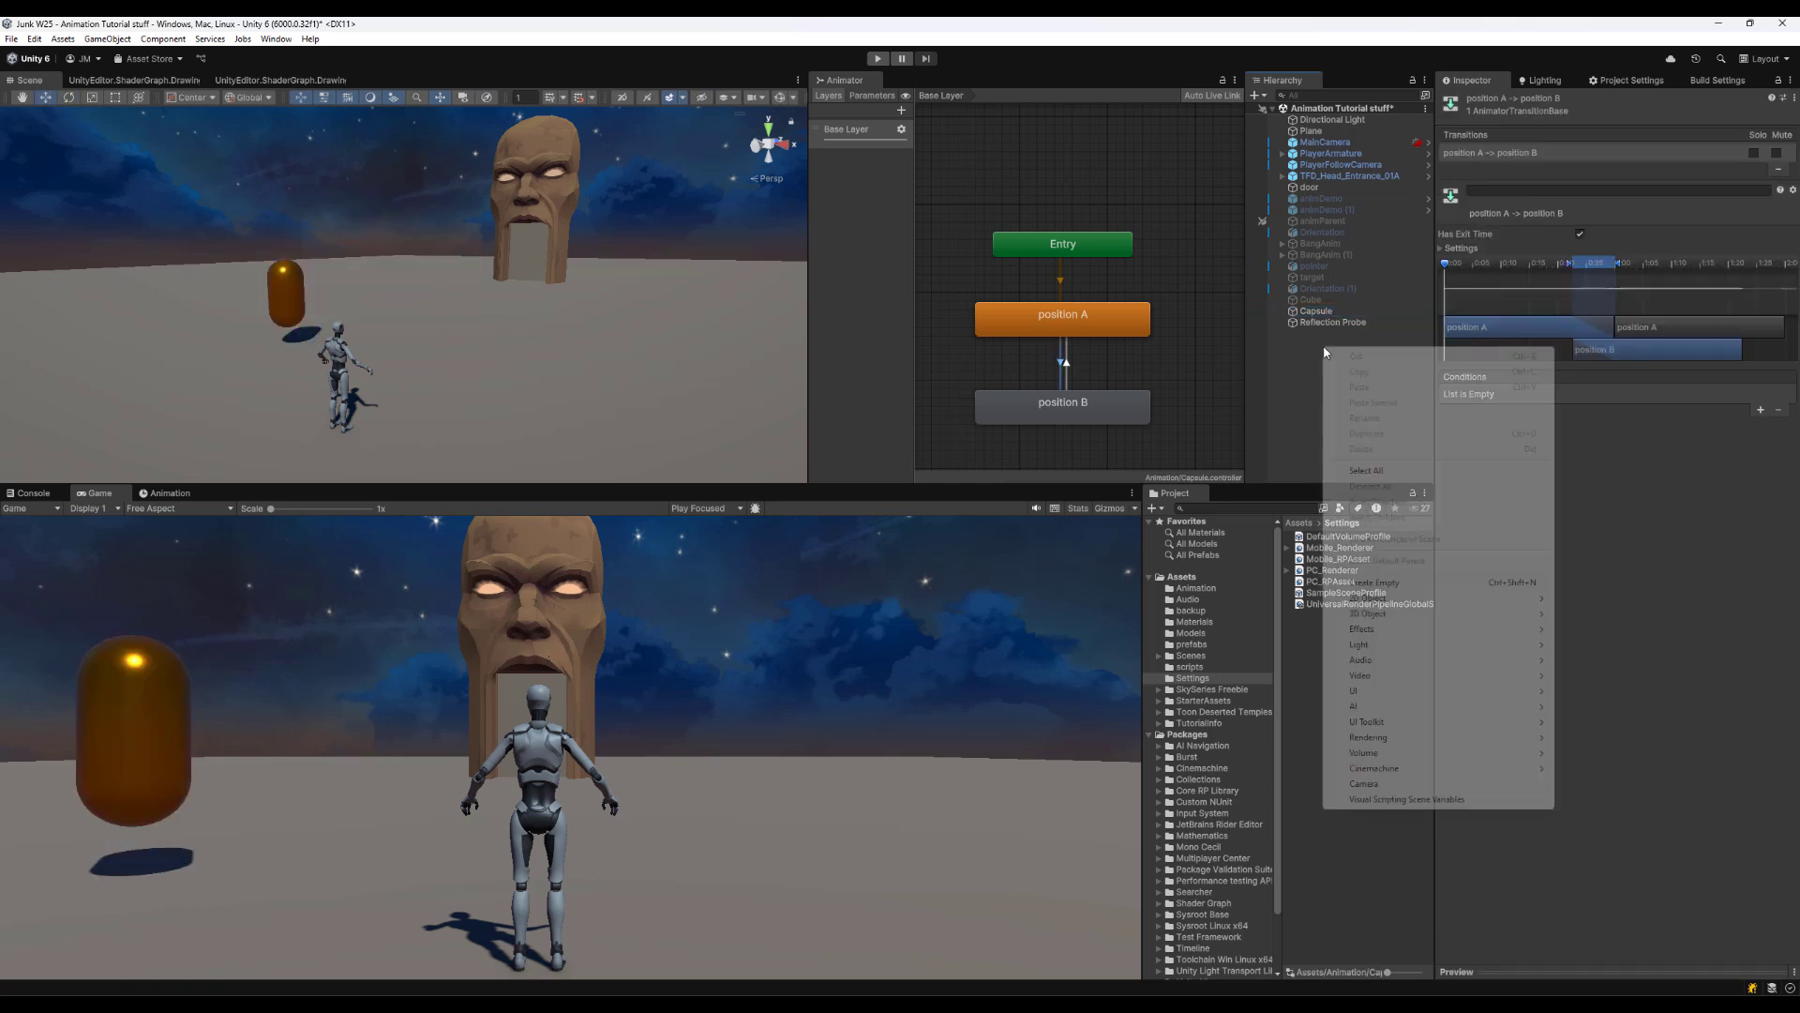
left_click(1394, 583)
type("parent")
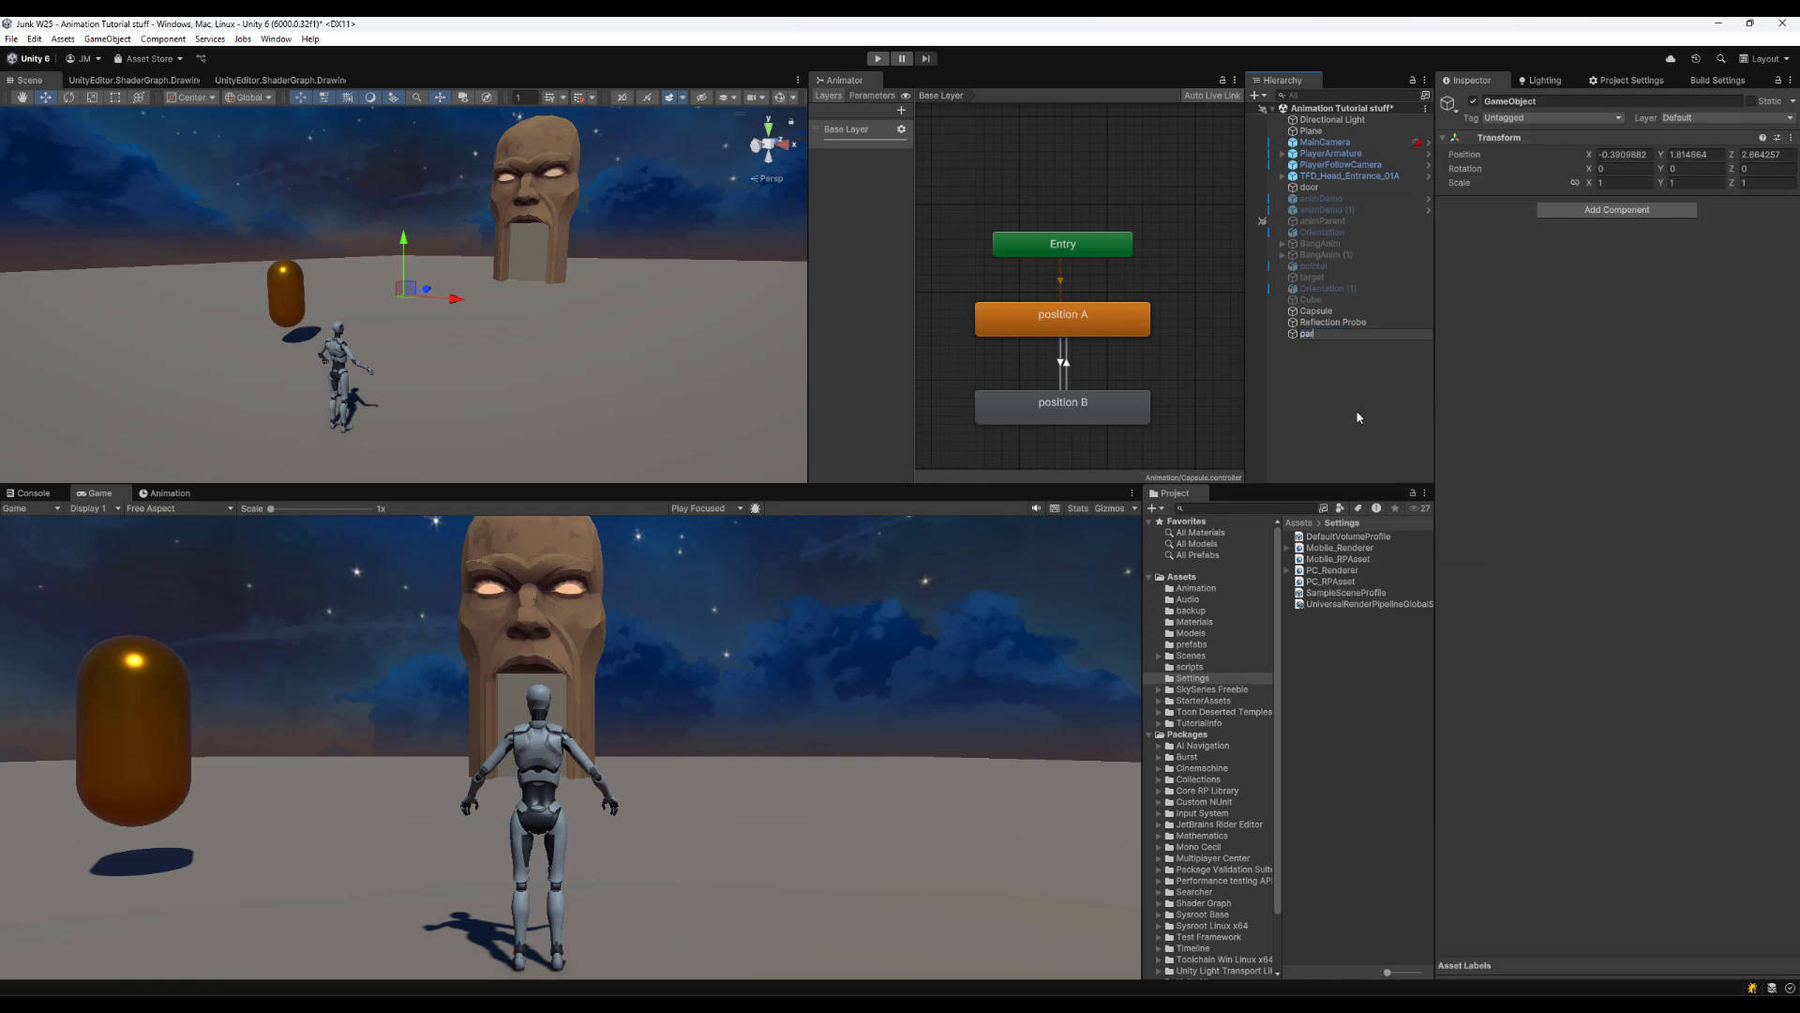
key("Return")
right_click(1552, 138)
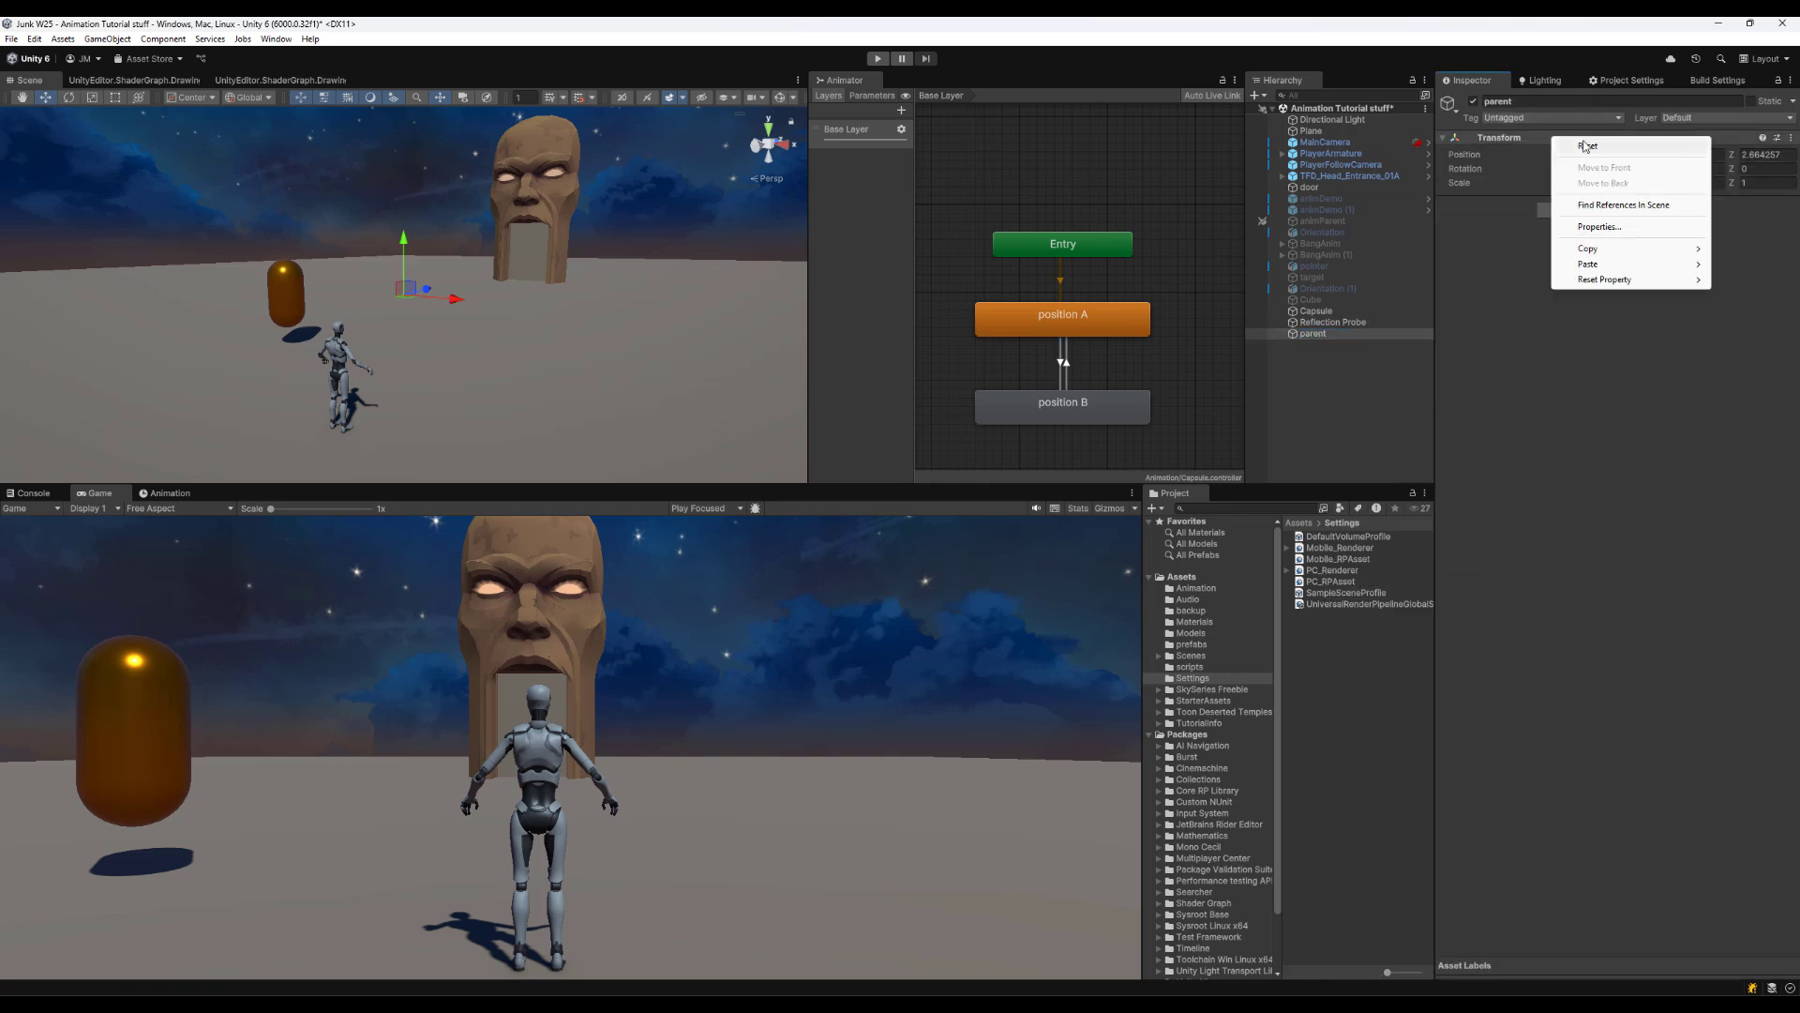
left_click(1589, 148)
Make the Capsule a child of the parent object
left_click(1336, 359)
left_click(1317, 311)
left_click_drag(1316, 311, 1311, 334)
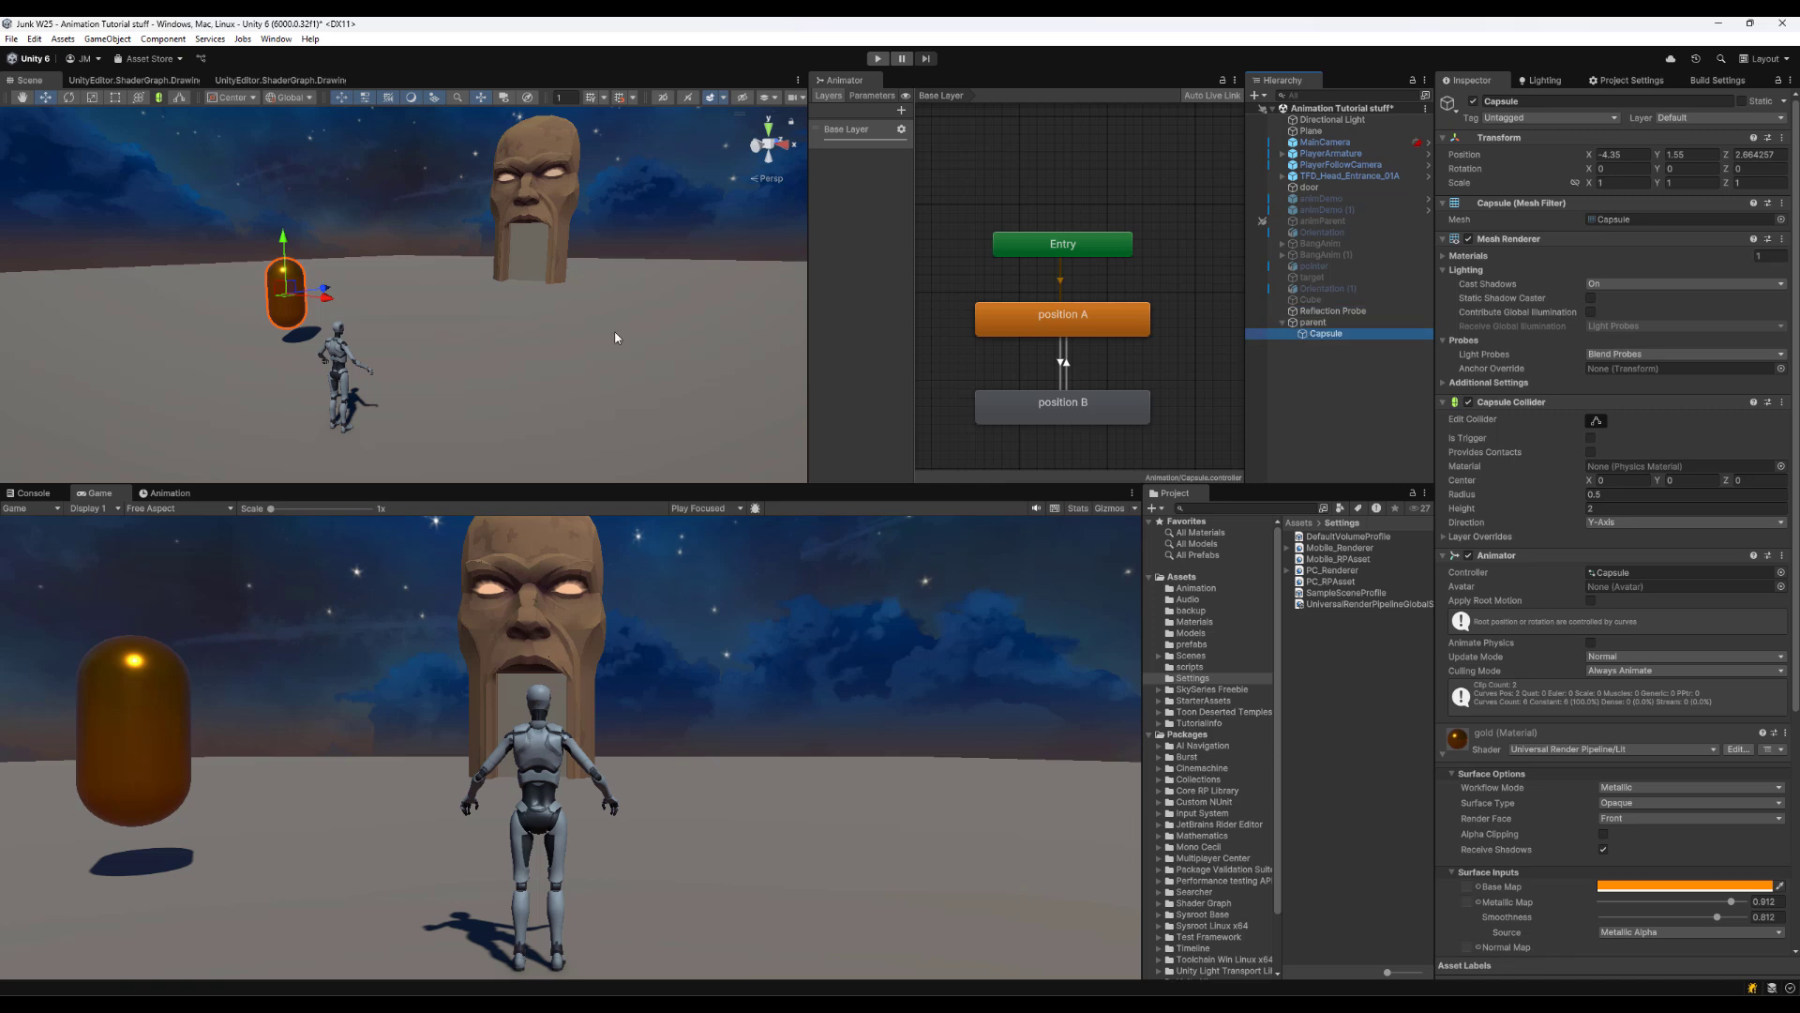
Reposition the parent object along with its Capsule, switch to the Rotate tool, and run the scene to test the animation
left_click(1269, 324)
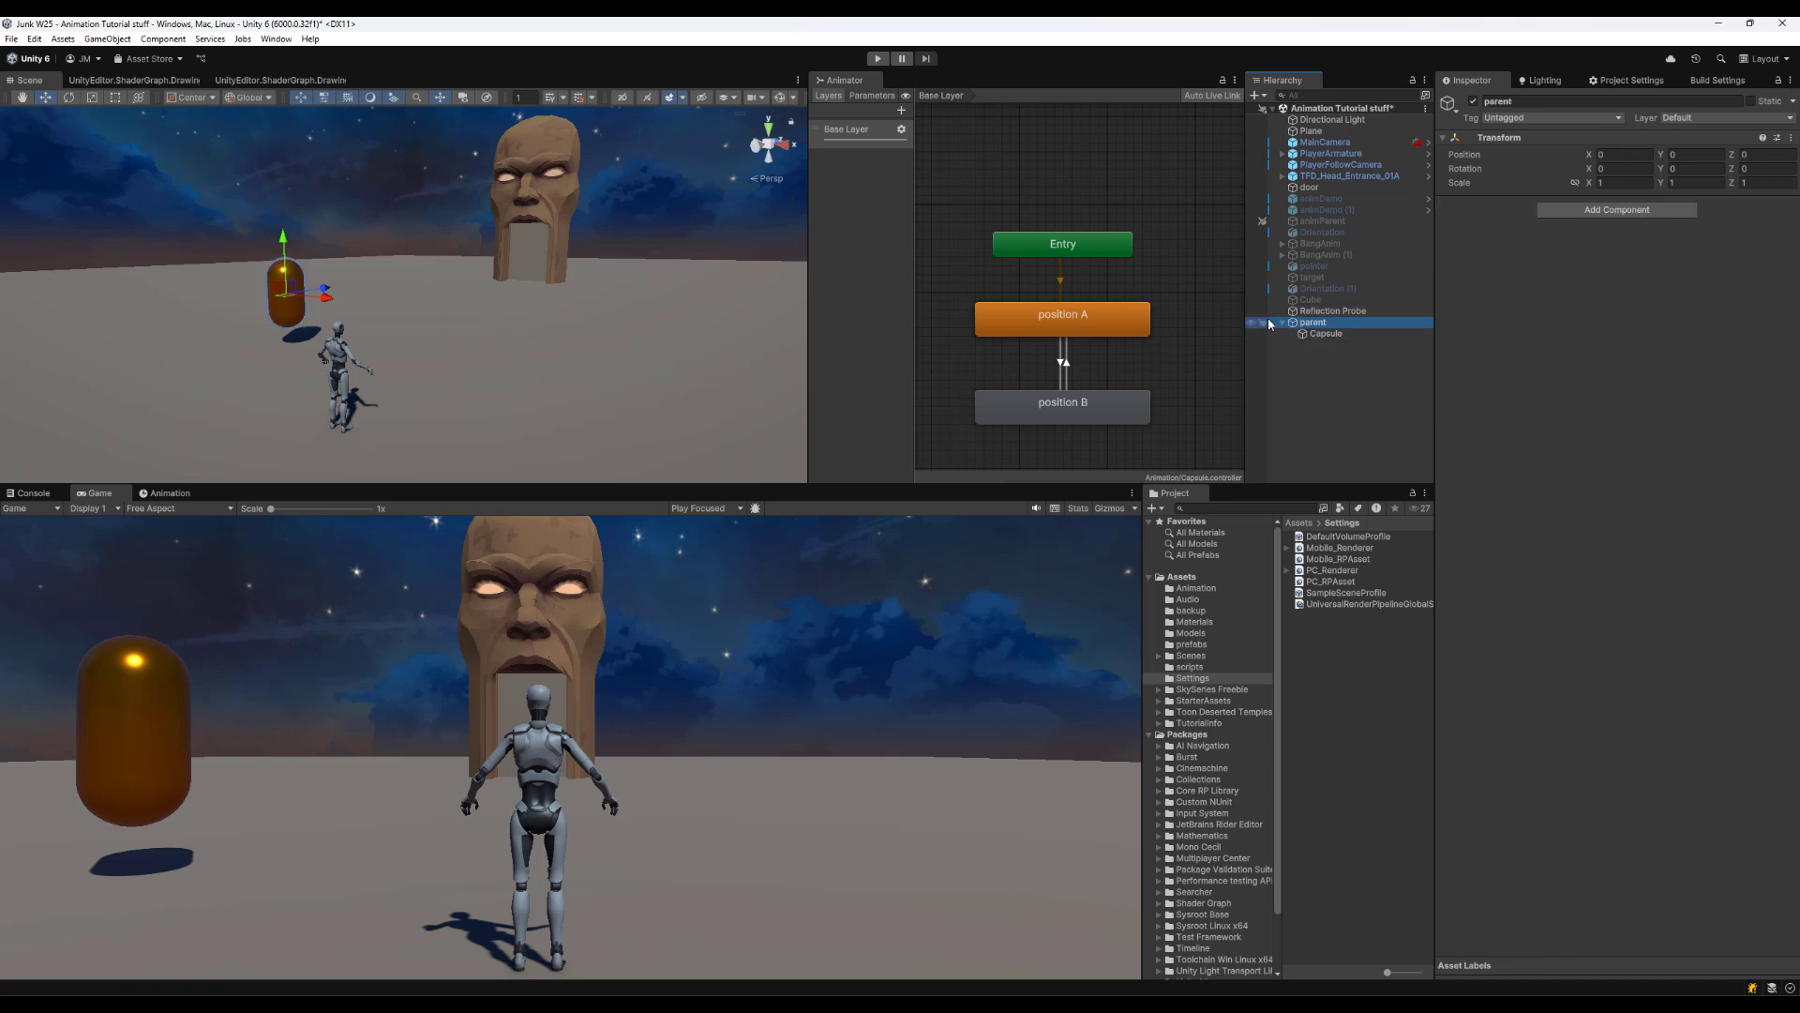
left_click_drag(327, 291, 390, 257)
key("e")
key("ctrl+p")
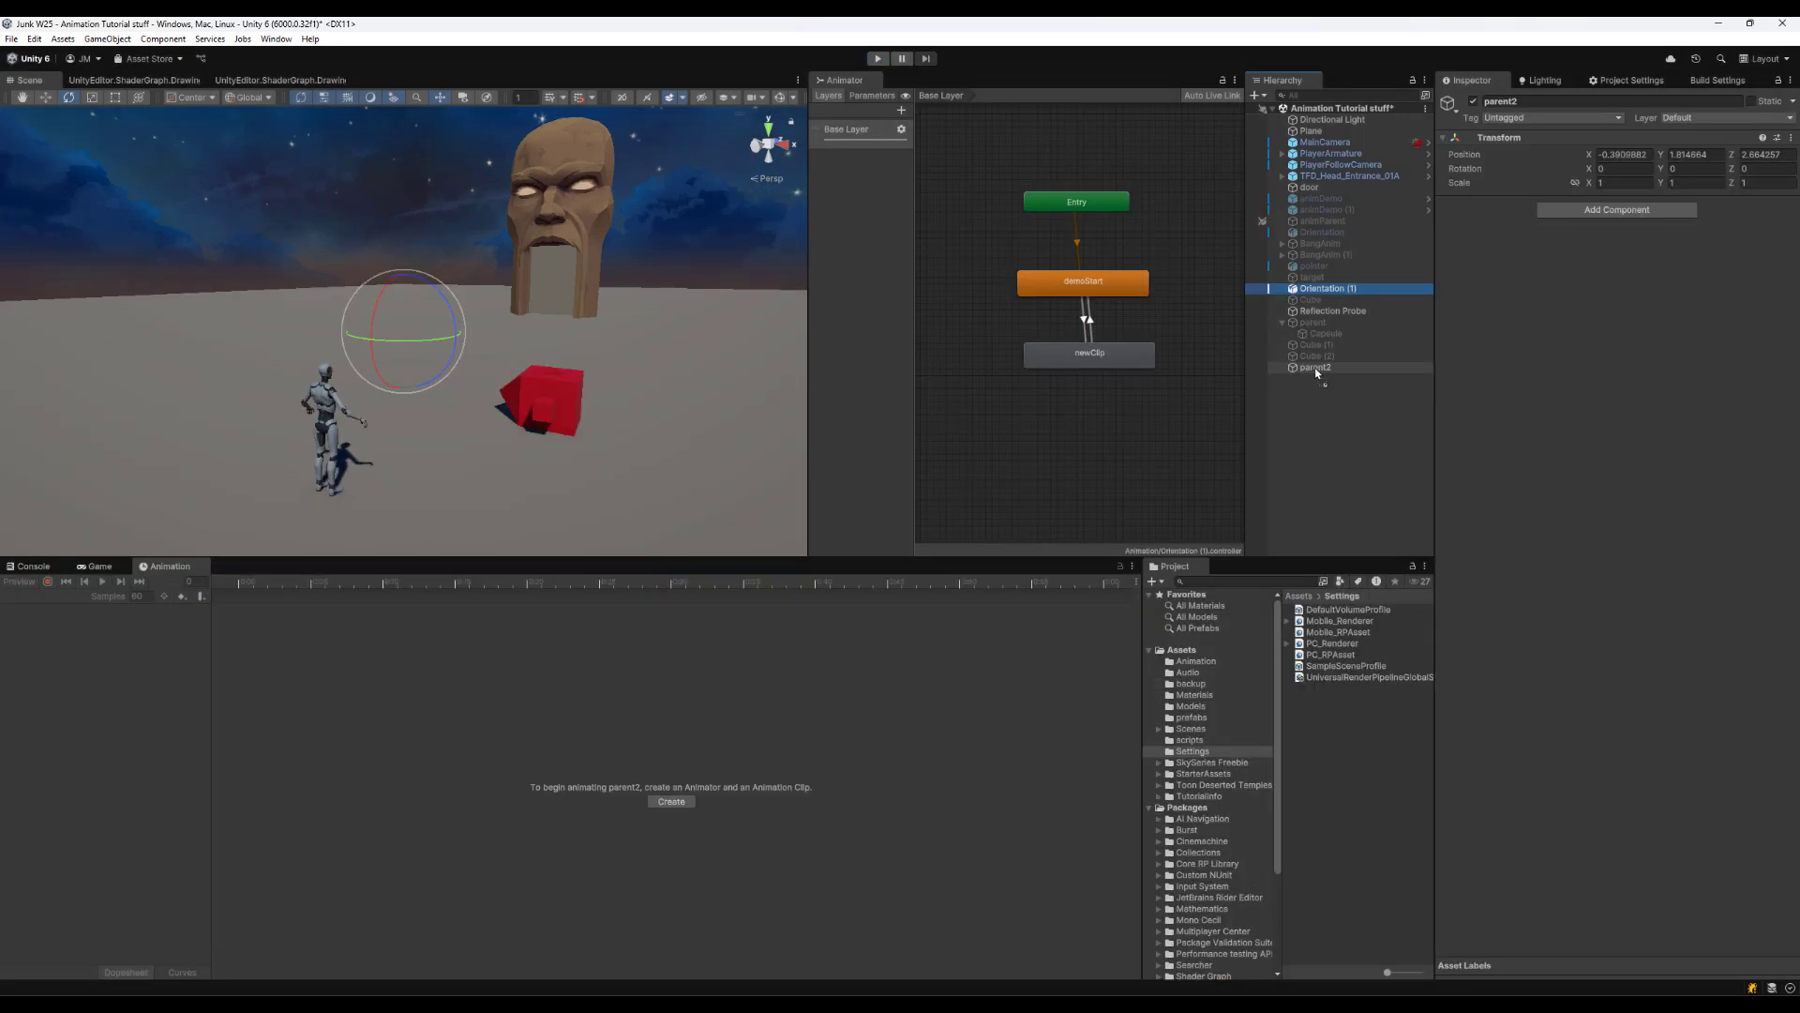
Nest Orientation (1) under parent2 and duplicate parent2 together with its child
left_click(1336, 366)
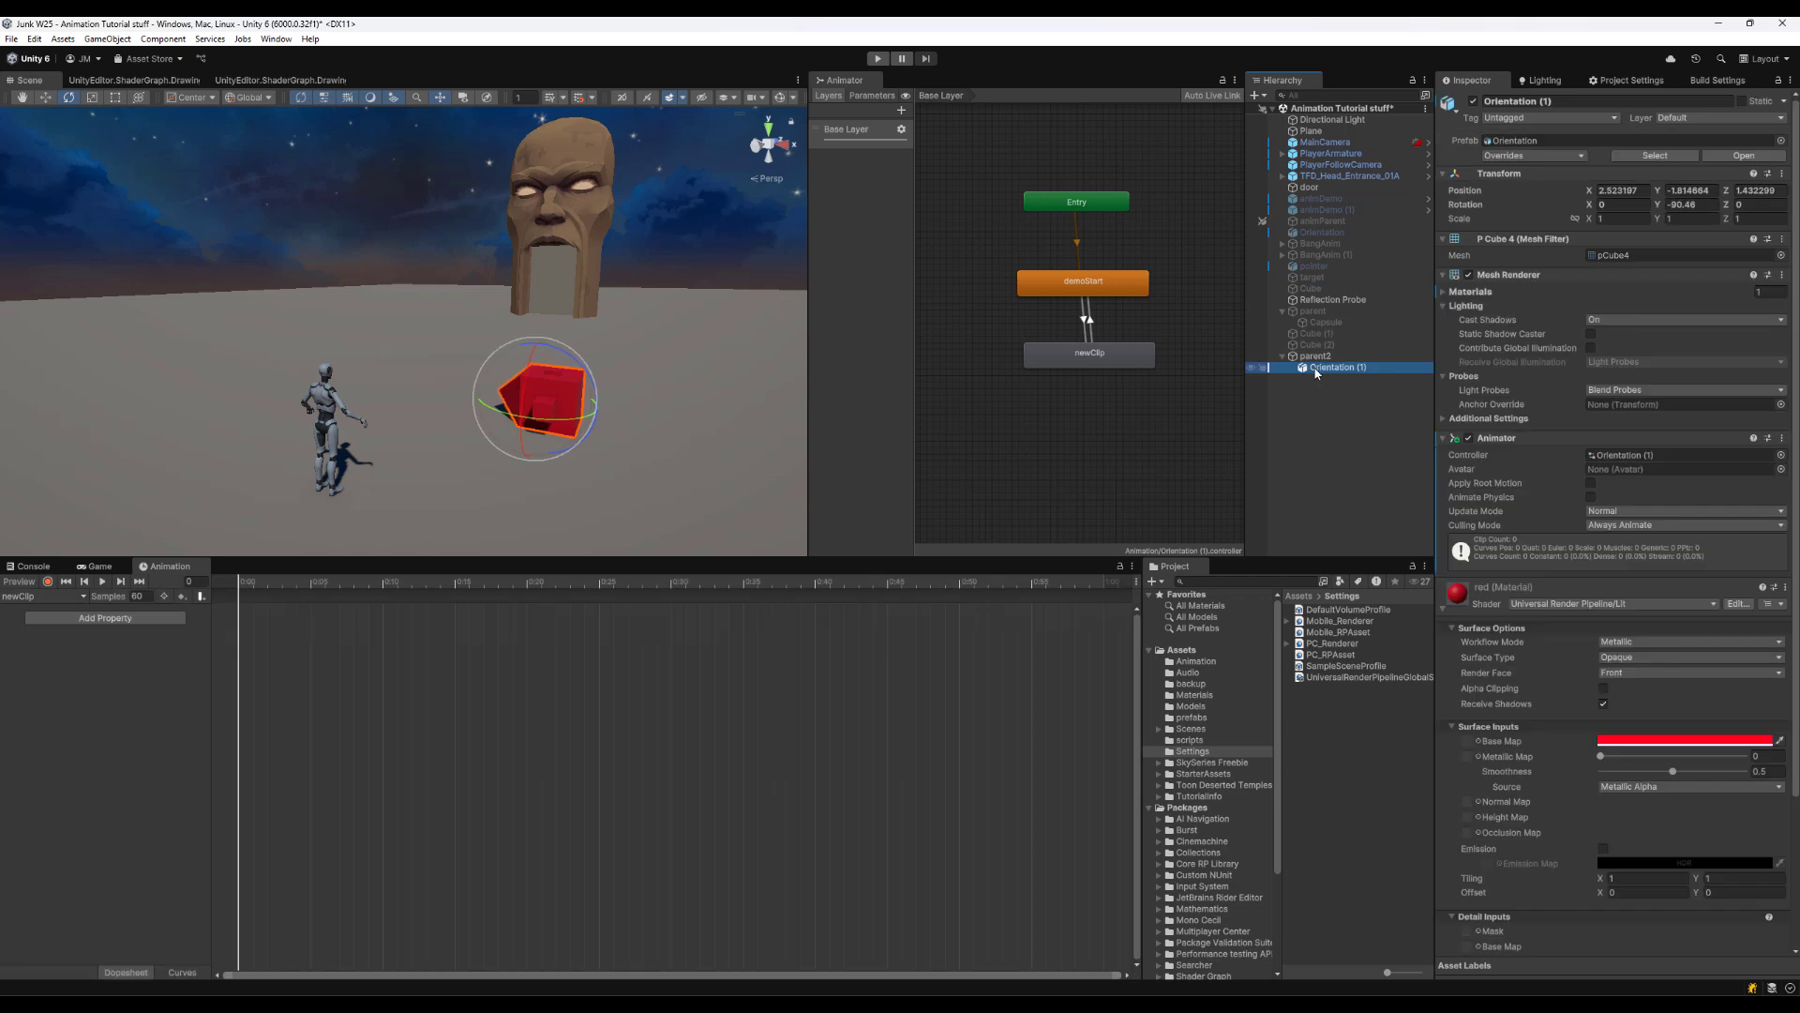
left_click(1318, 358)
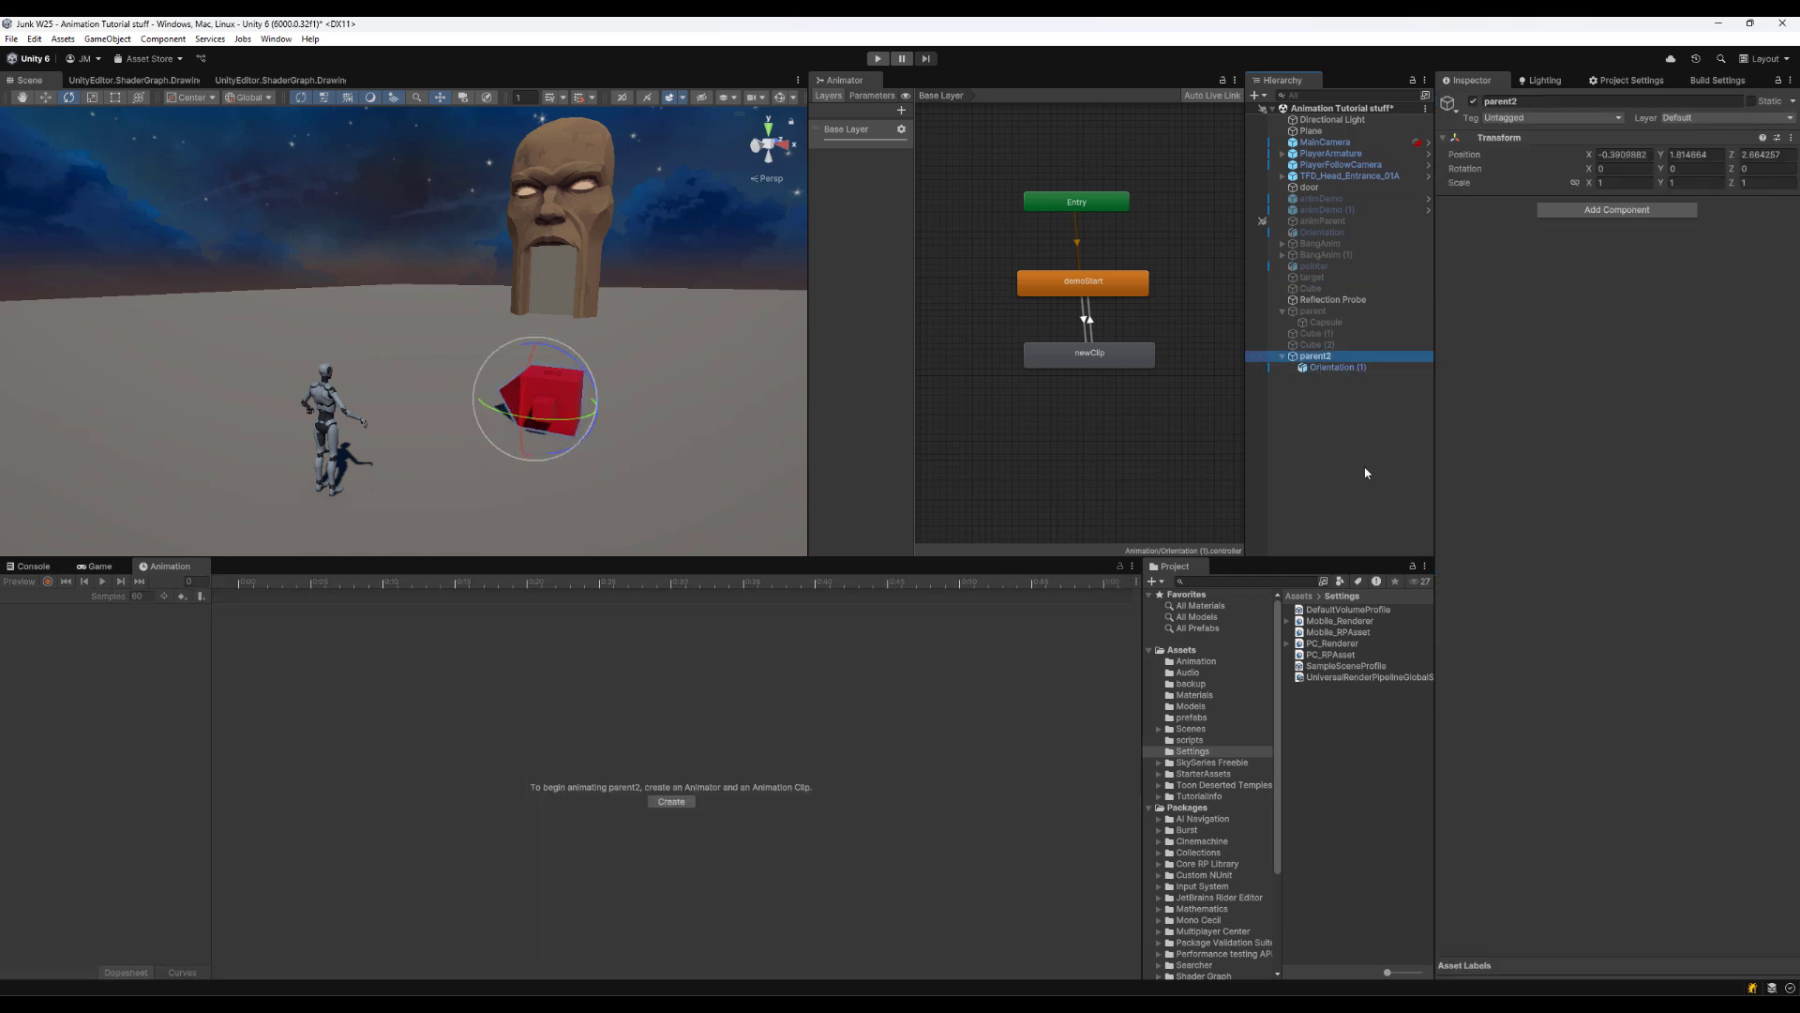
key("ctrl+d")
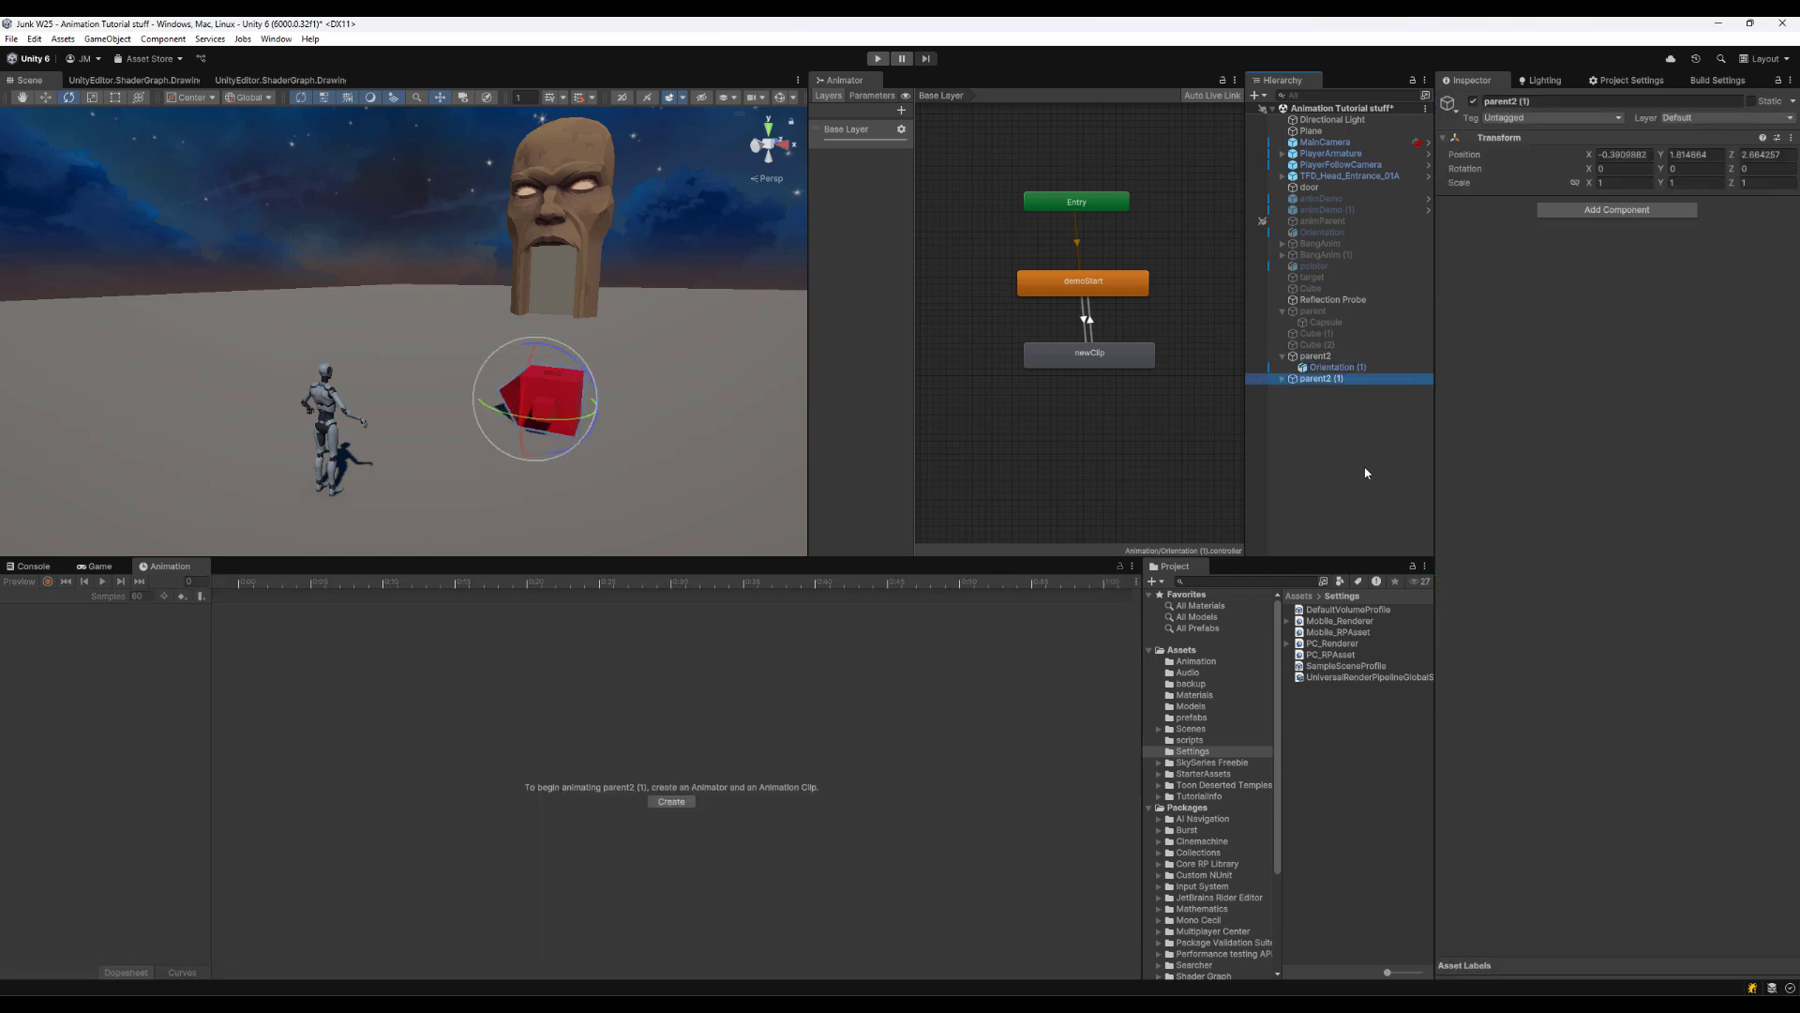
Move parent2 (1) away from the original along the X axis, and run the scene to test both animated copies
left_click(1282, 379)
key("w")
left_click_drag(510, 407, 431, 398)
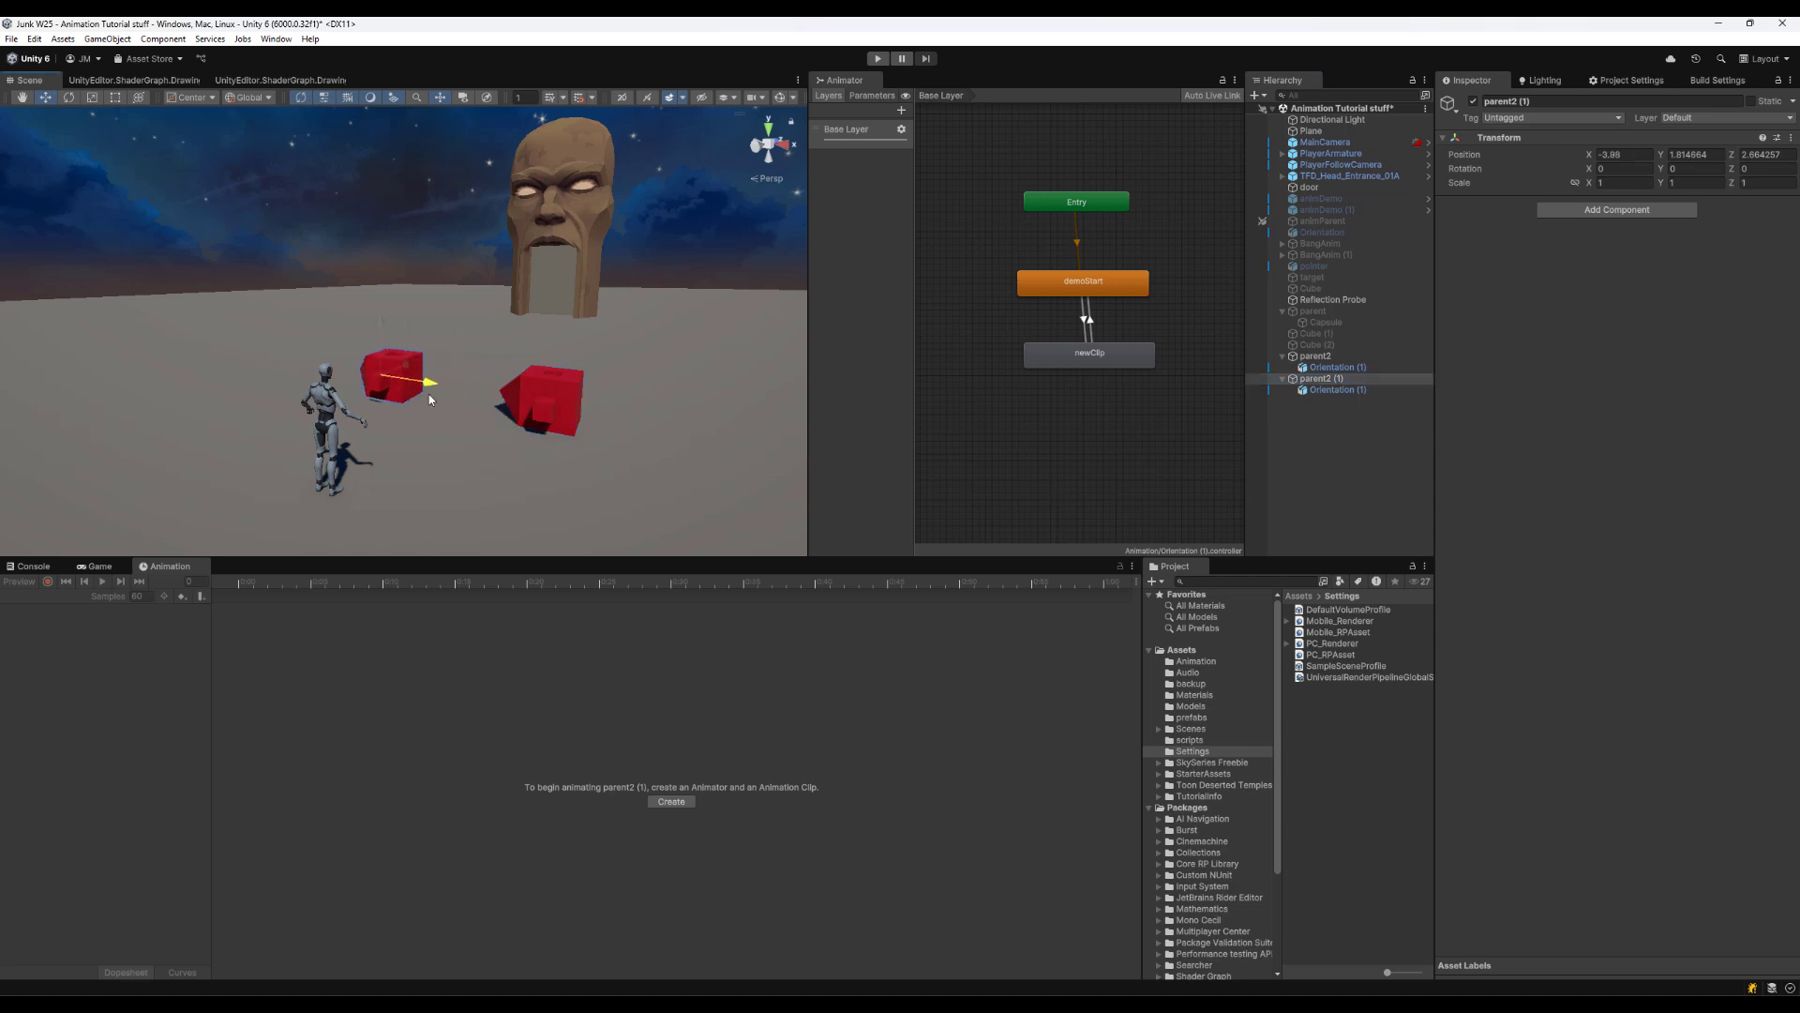
left_click(1307, 481)
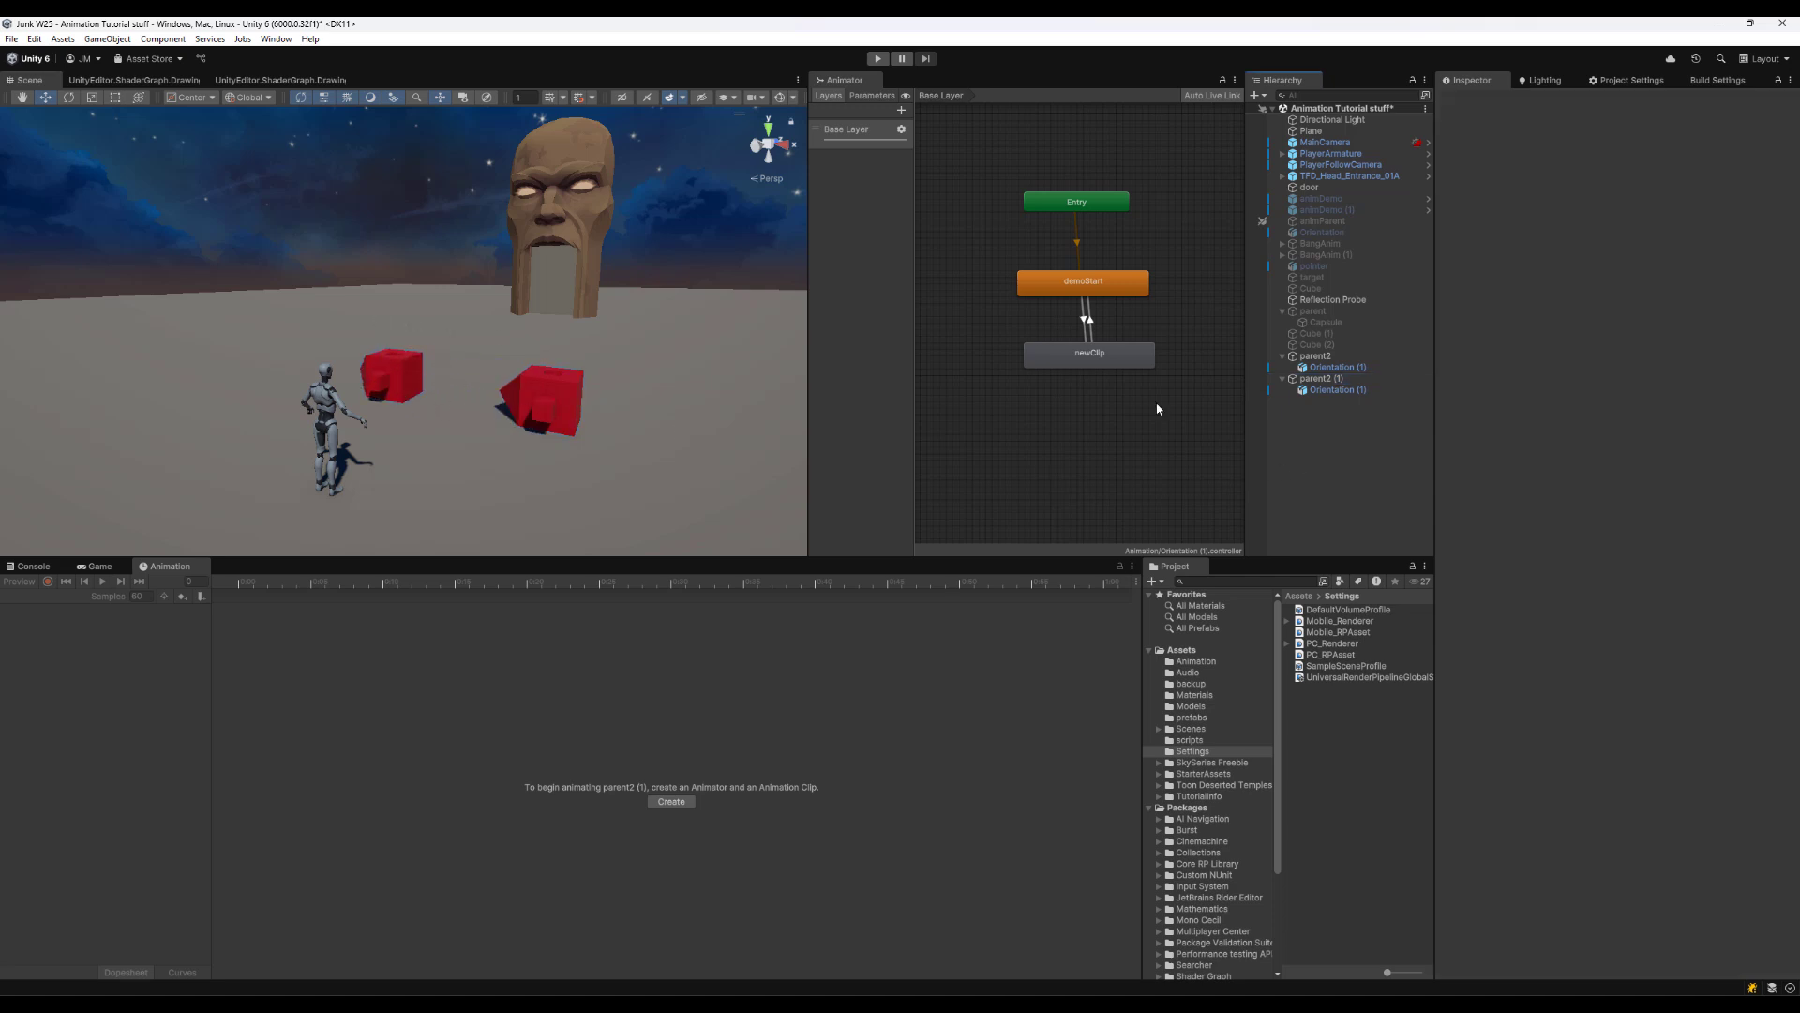
left_click(878, 60)
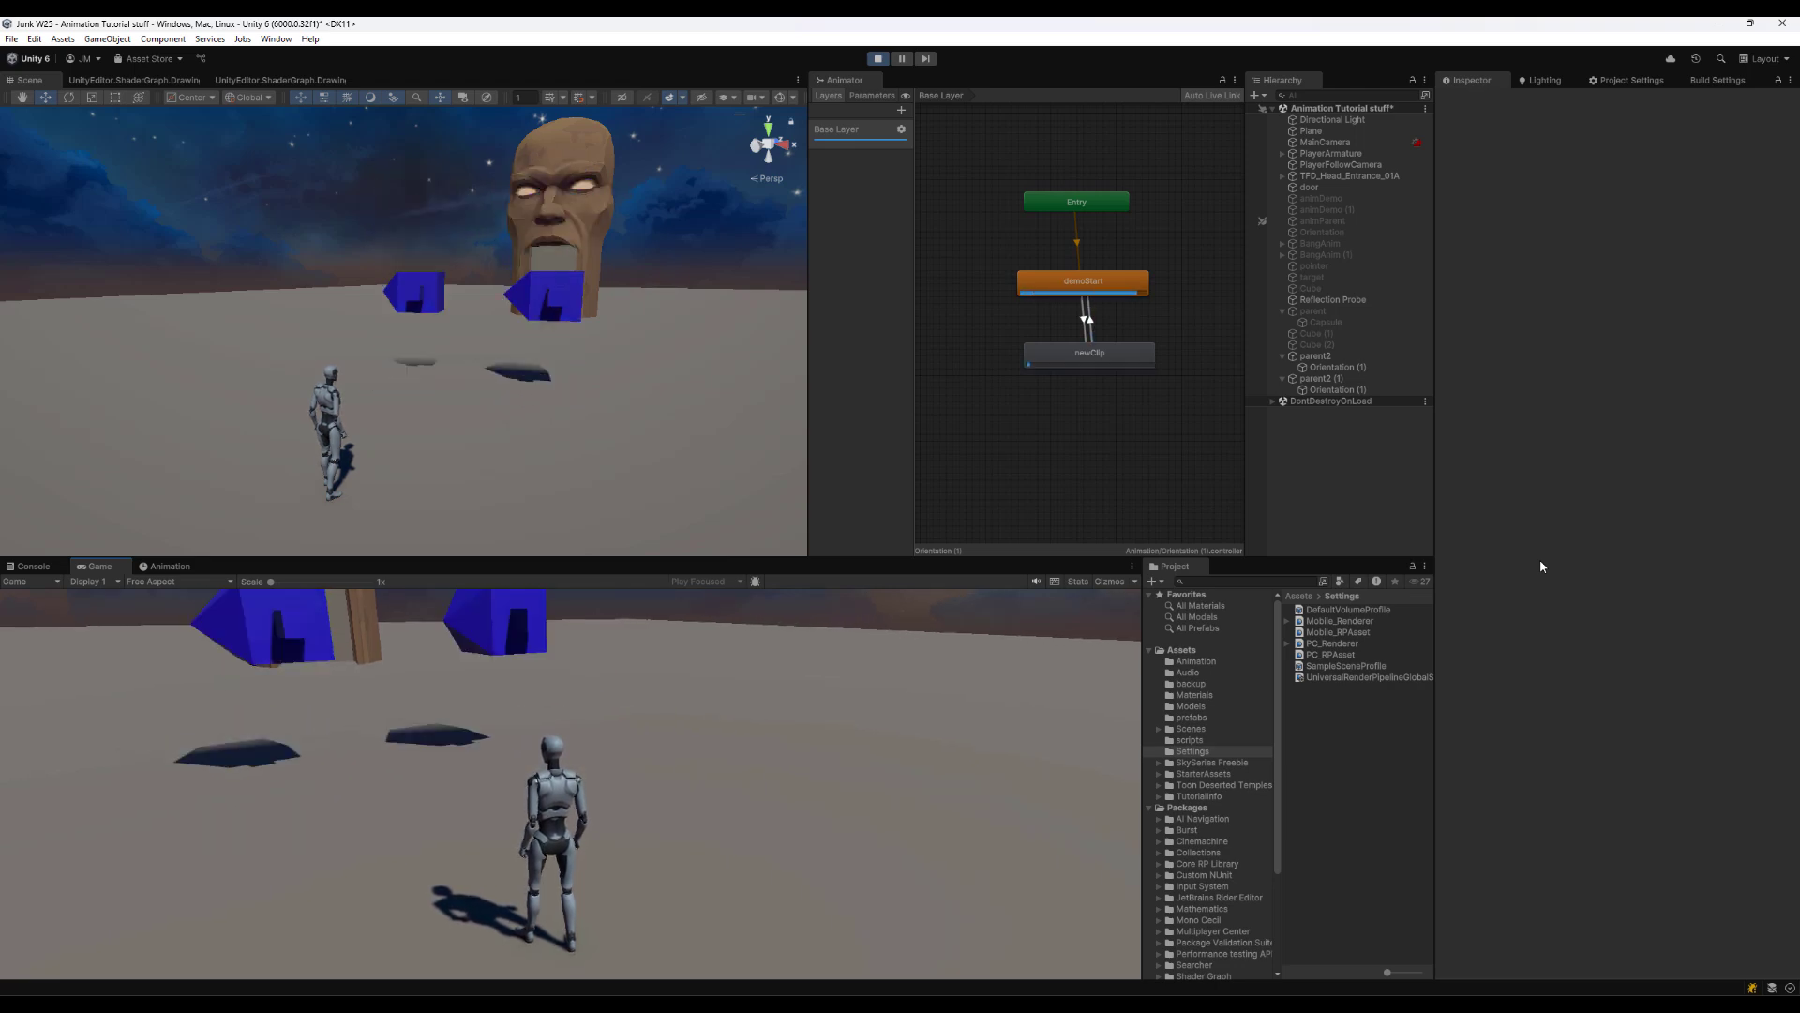
left_click(877, 58)
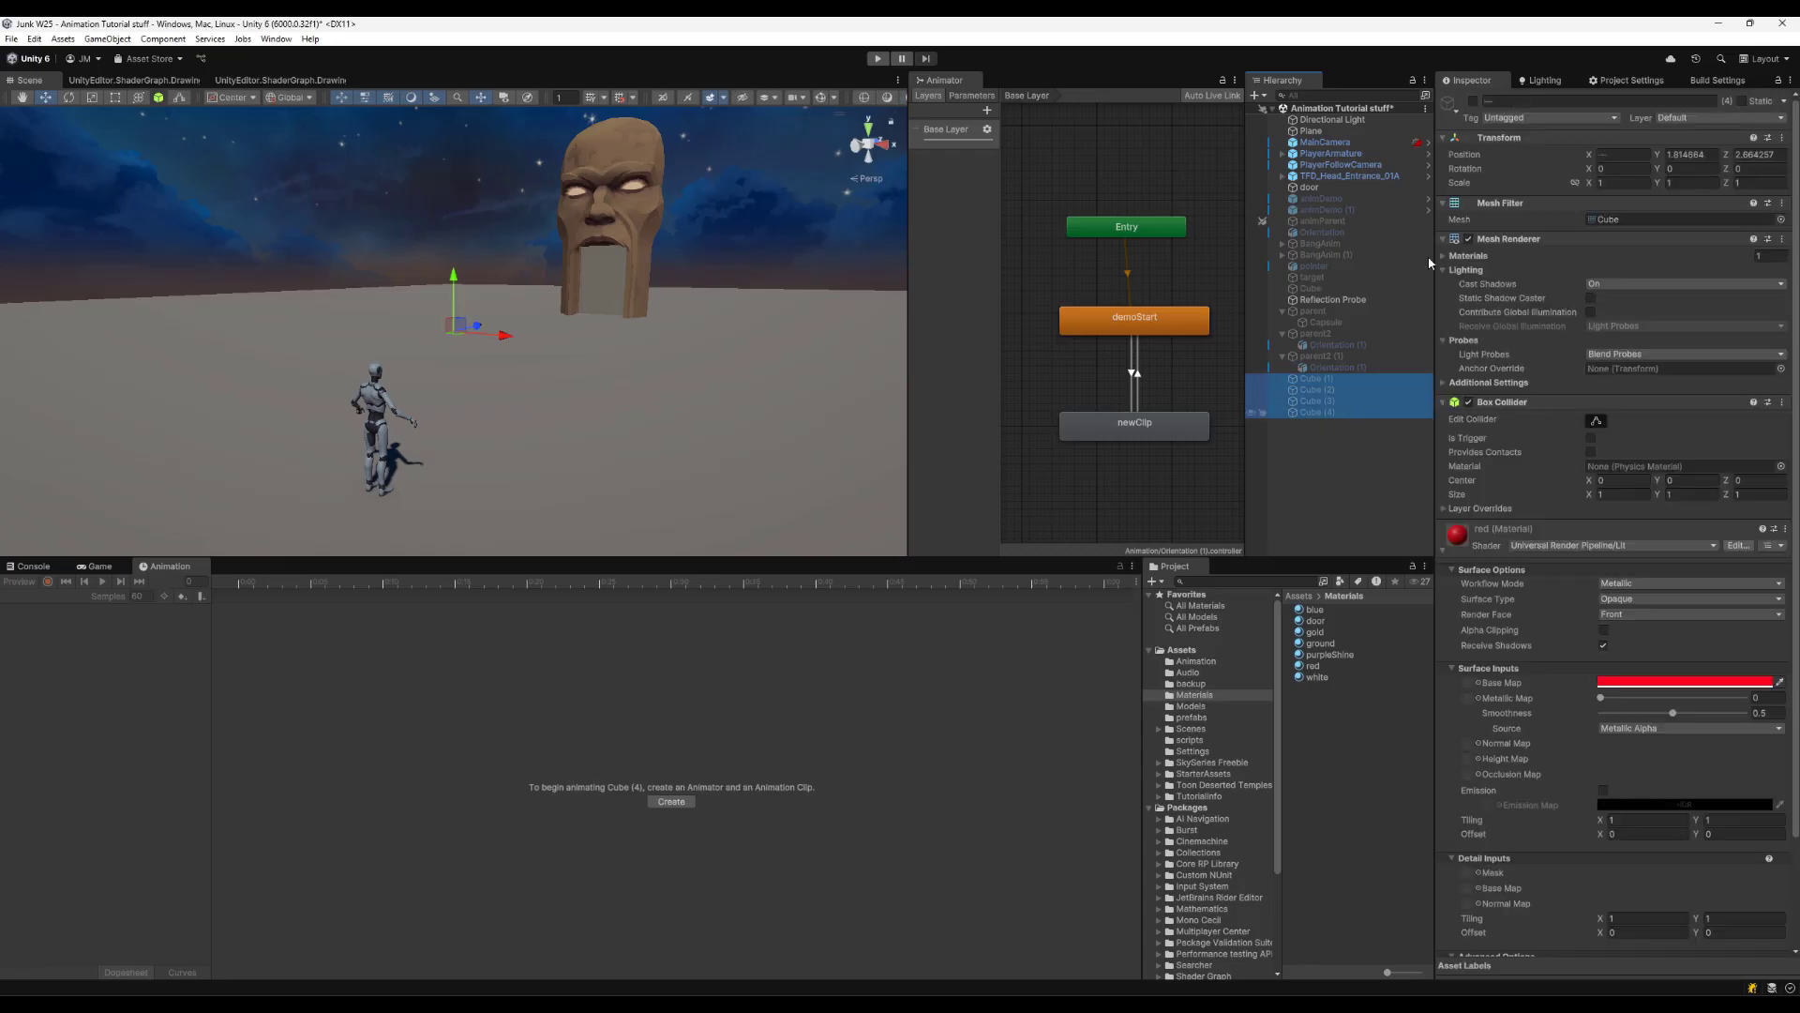
Reset the transforms of Cube (1) through Cube (4) together
left_click(1336, 379)
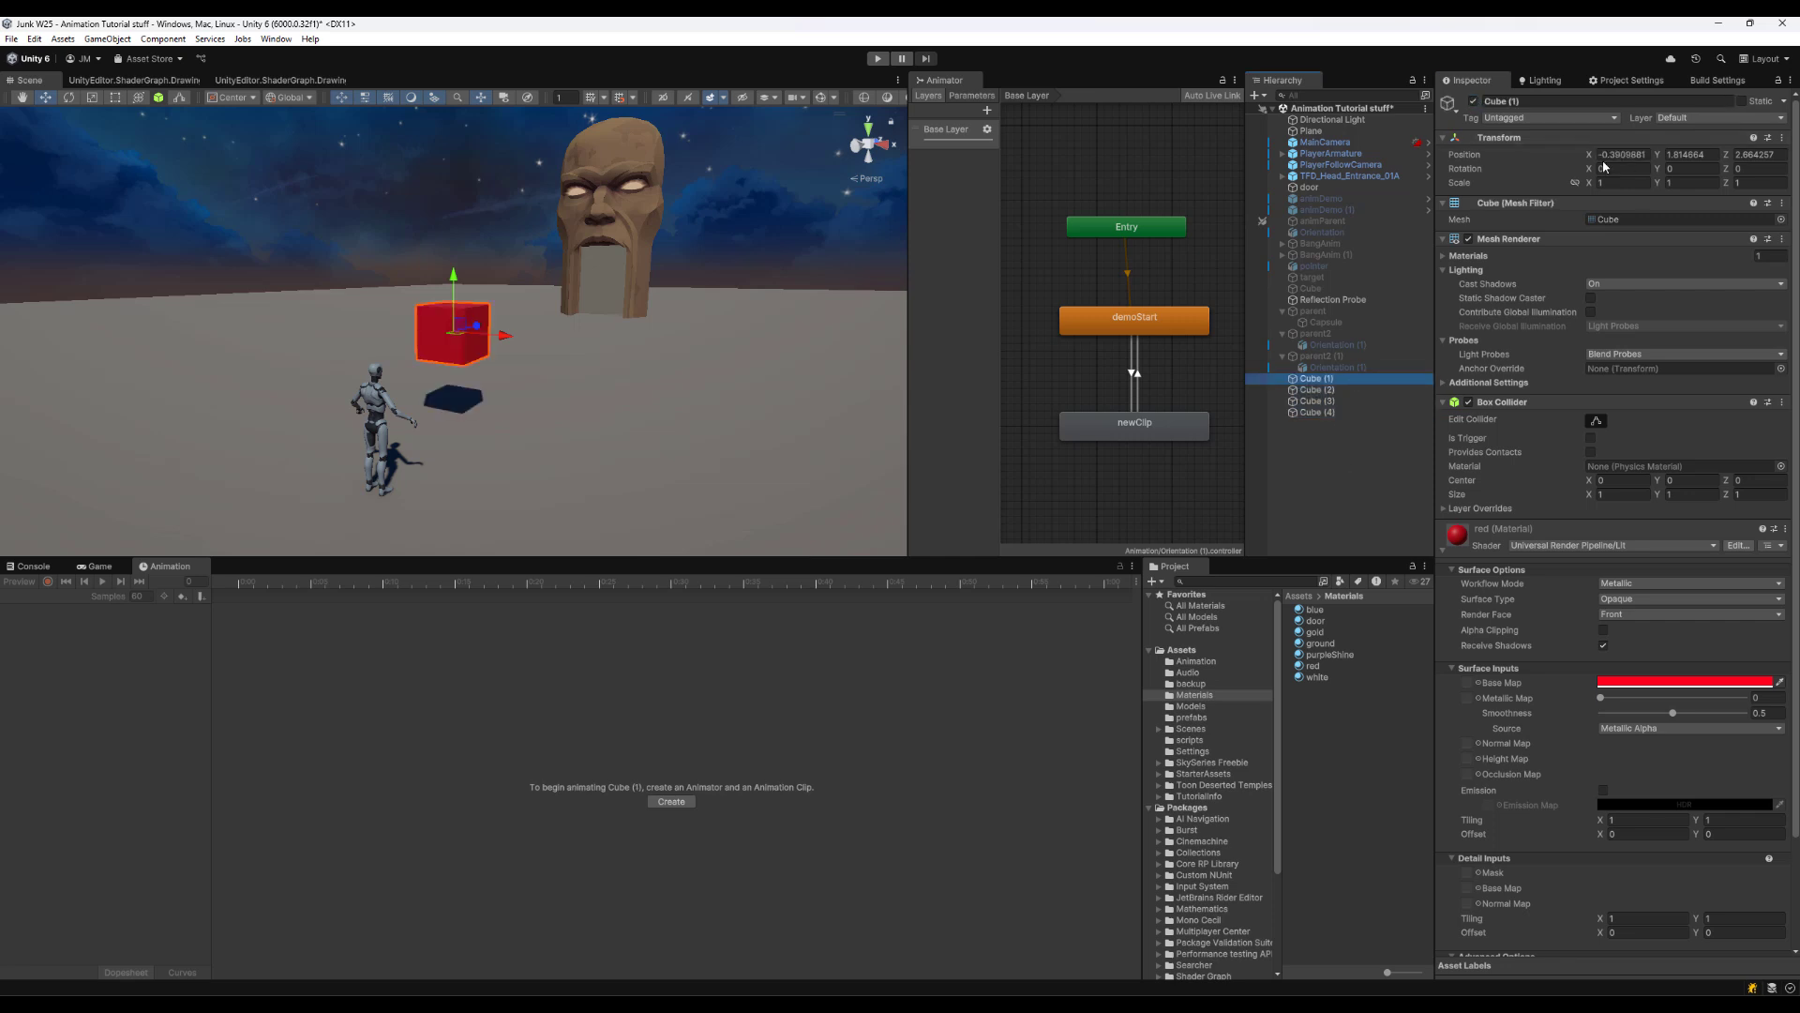
left_click(1348, 413, "shift")
right_click(1543, 138)
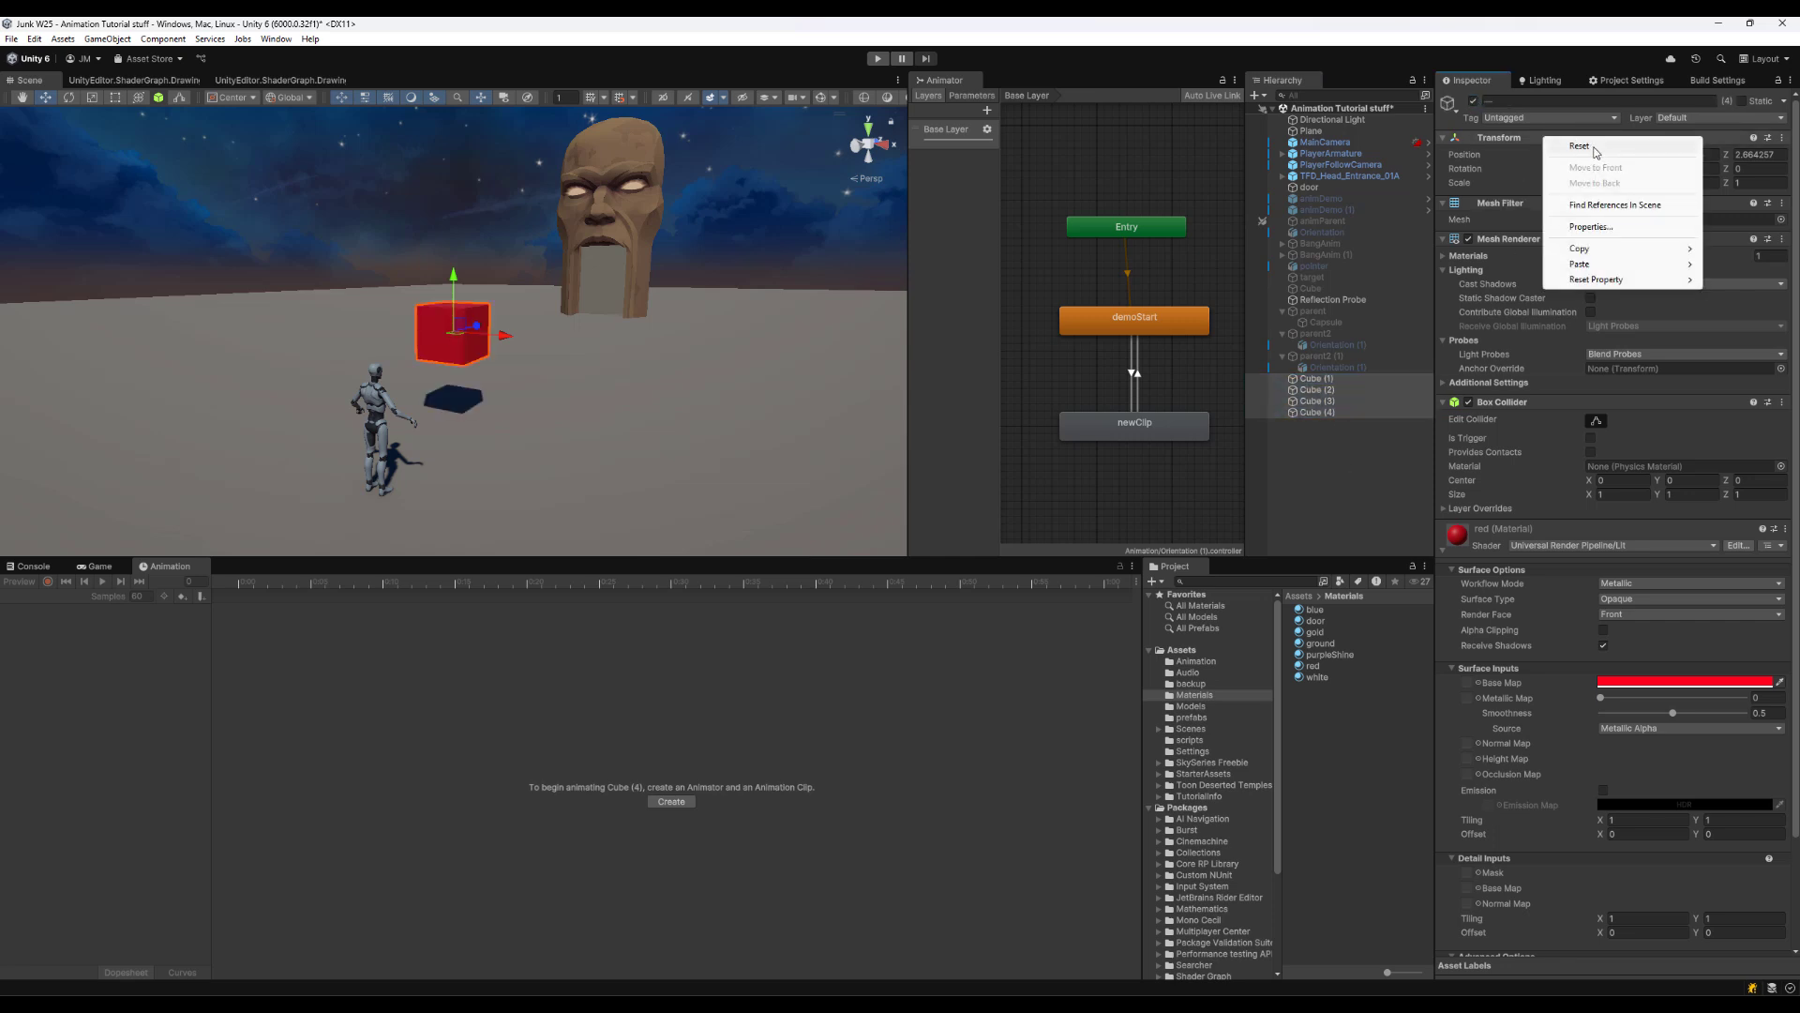
left_click(1592, 148)
left_click(1374, 494)
Set the X position of Cube (1) and Cube (3) to -0.5
left_click(1360, 379)
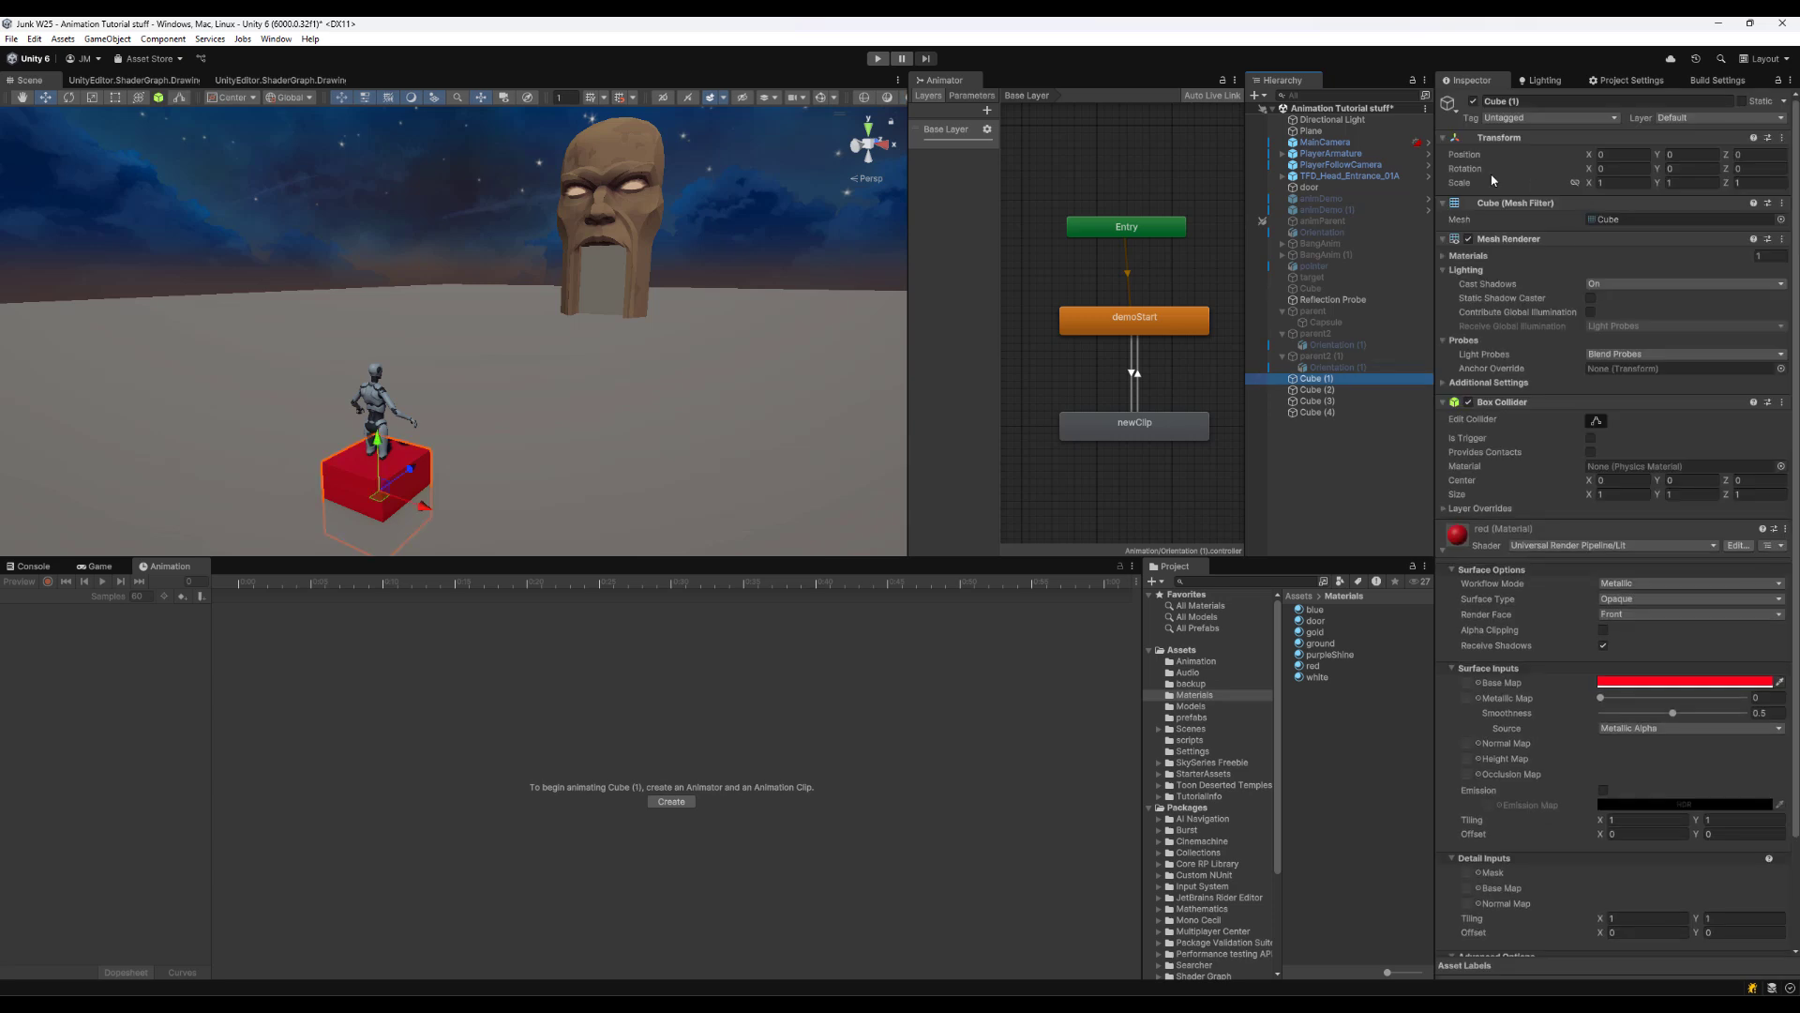
left_click(1632, 155)
type("-5")
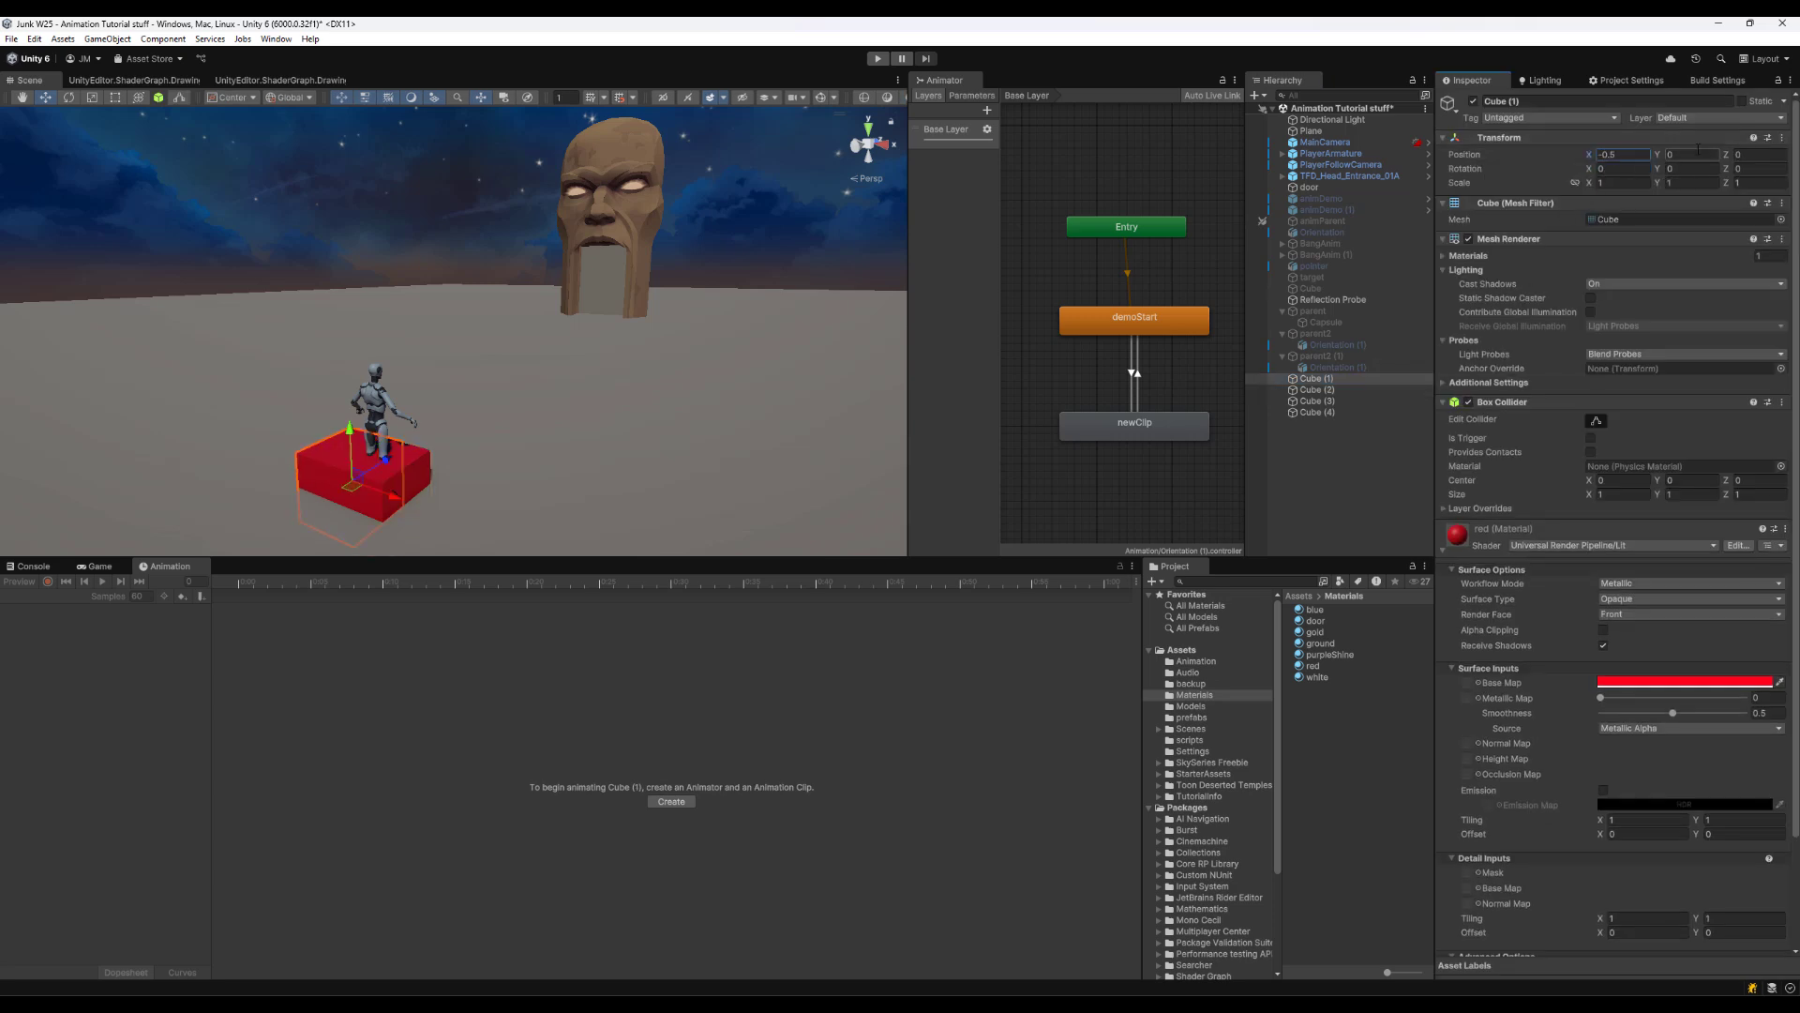
left_click(1316, 400)
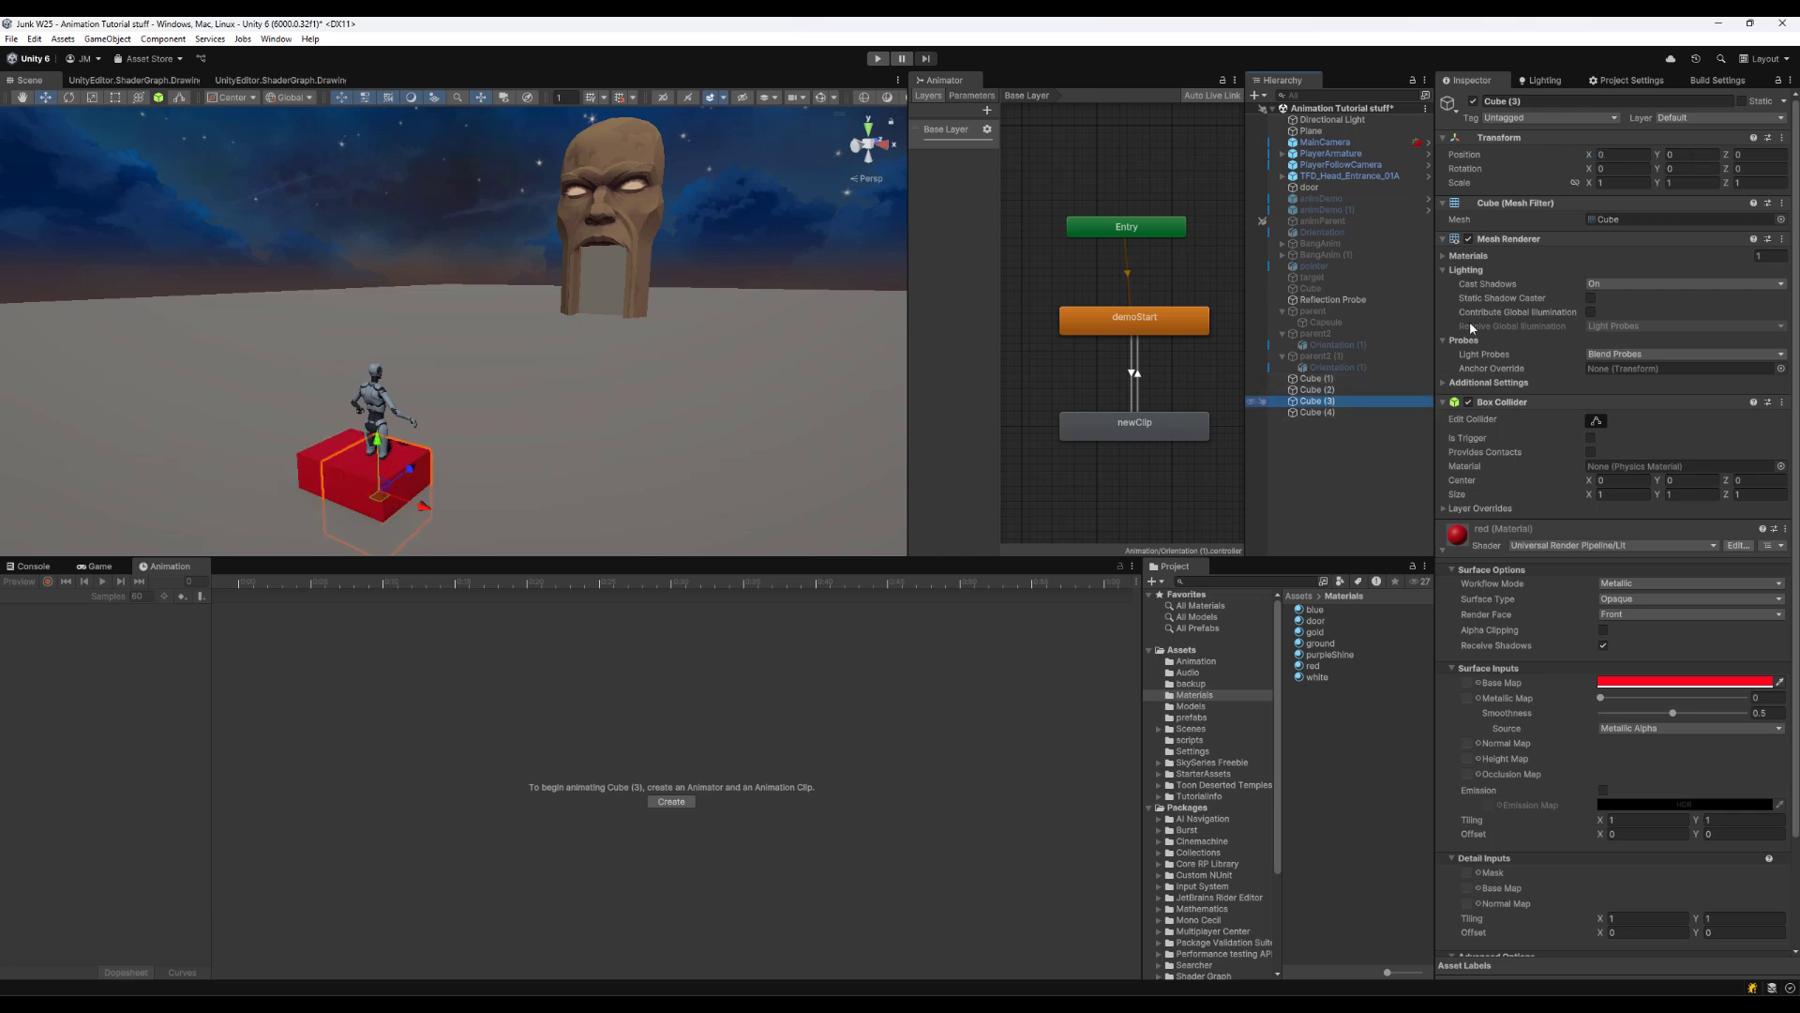
left_click(1613, 156)
type("-.5")
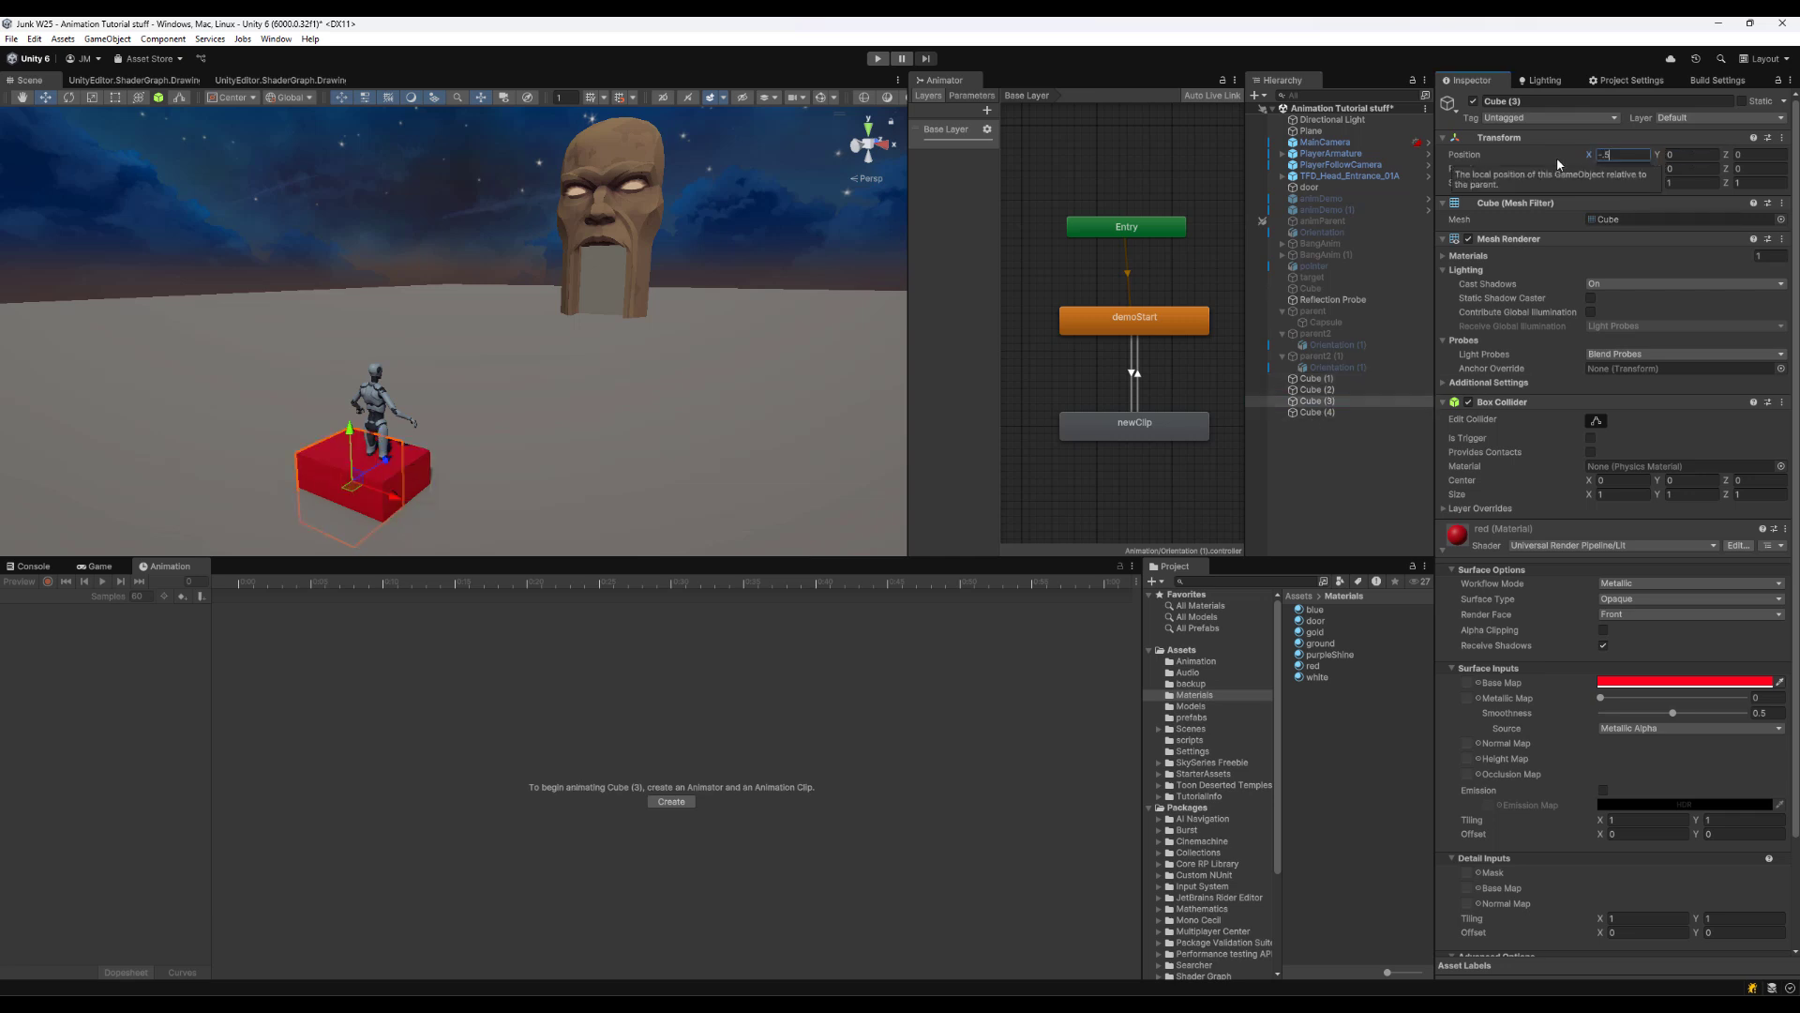
Set the X position of Cube (2) and Cube (4) to 0.5
left_click(1318, 390)
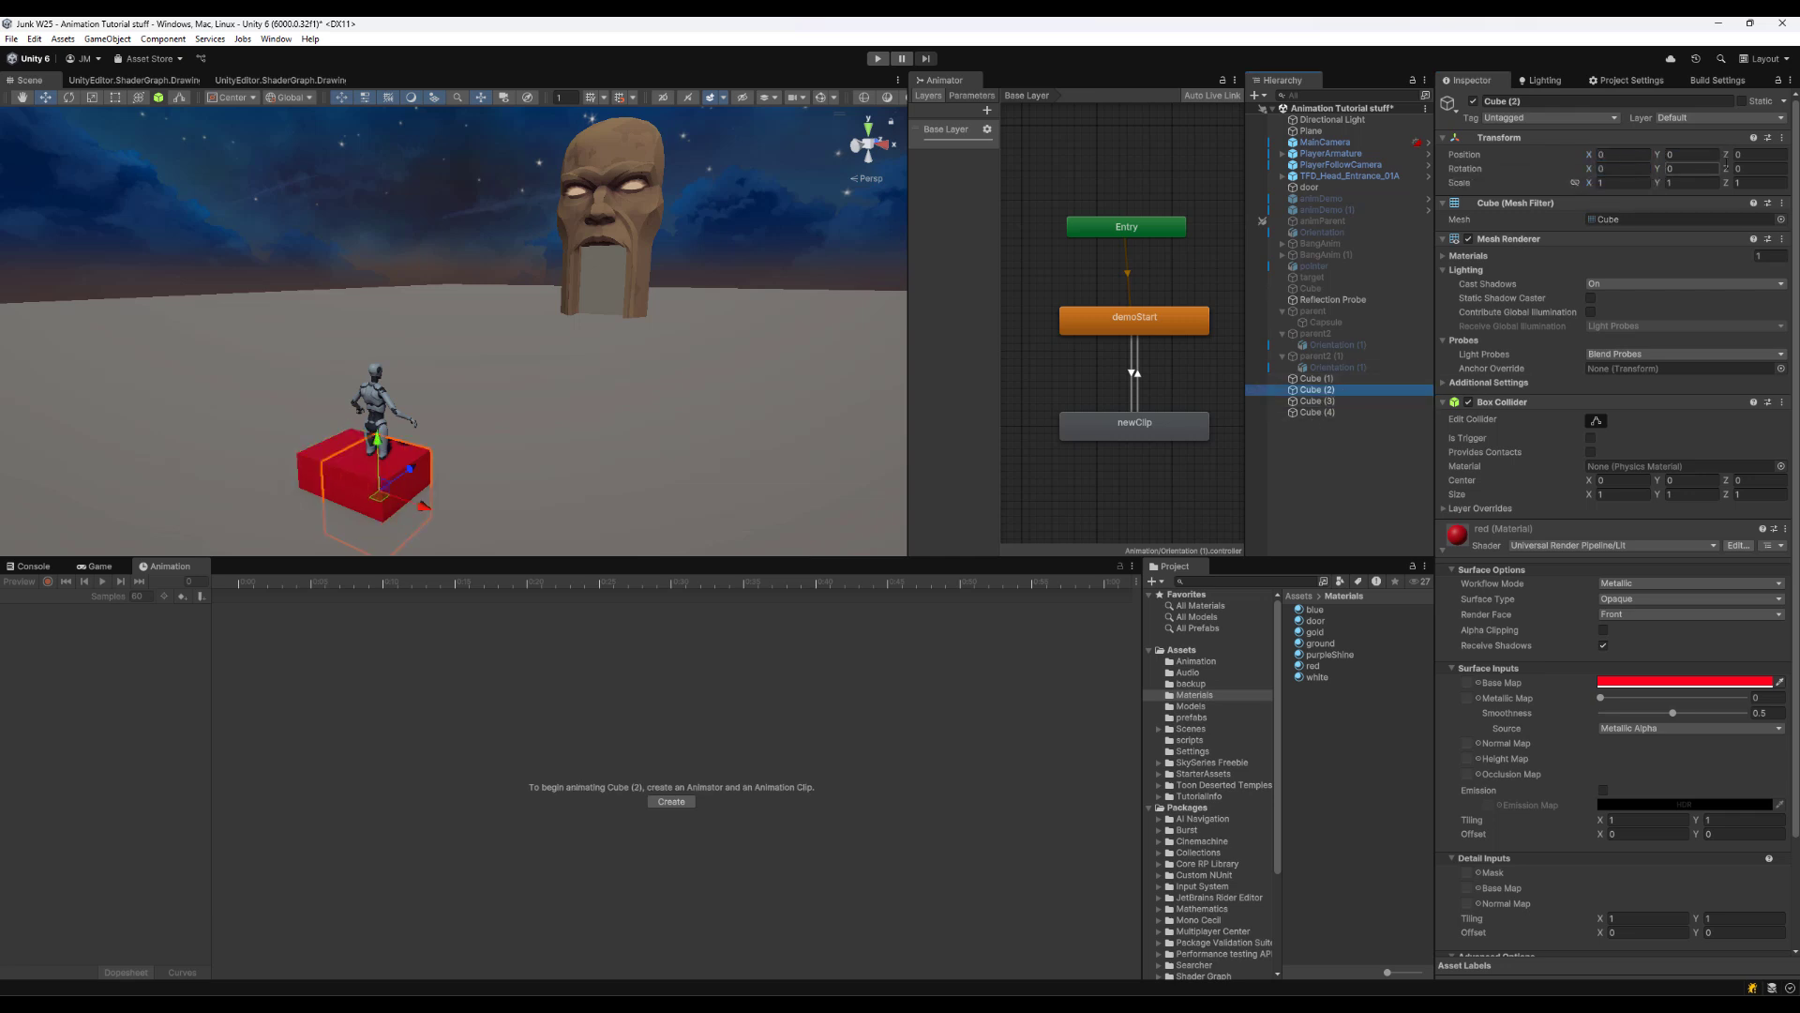
left_click(1615, 153)
type("0.5")
left_click(1317, 413)
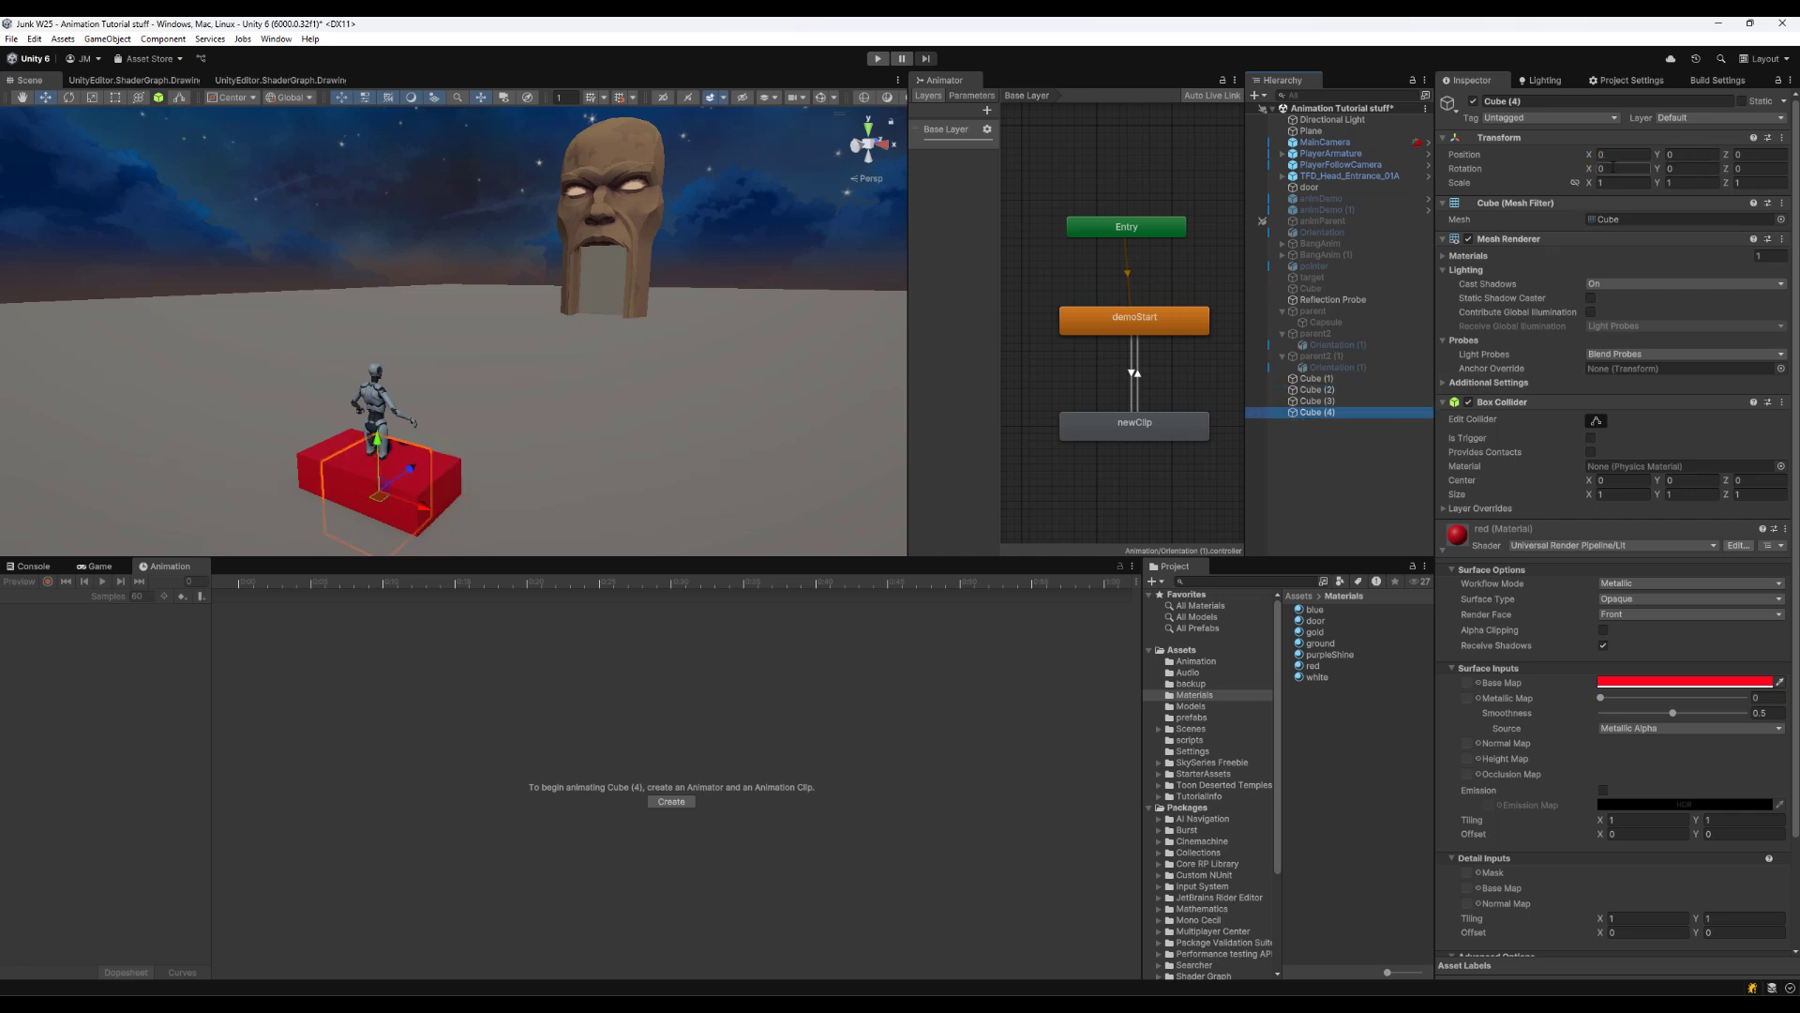
left_click(1615, 154)
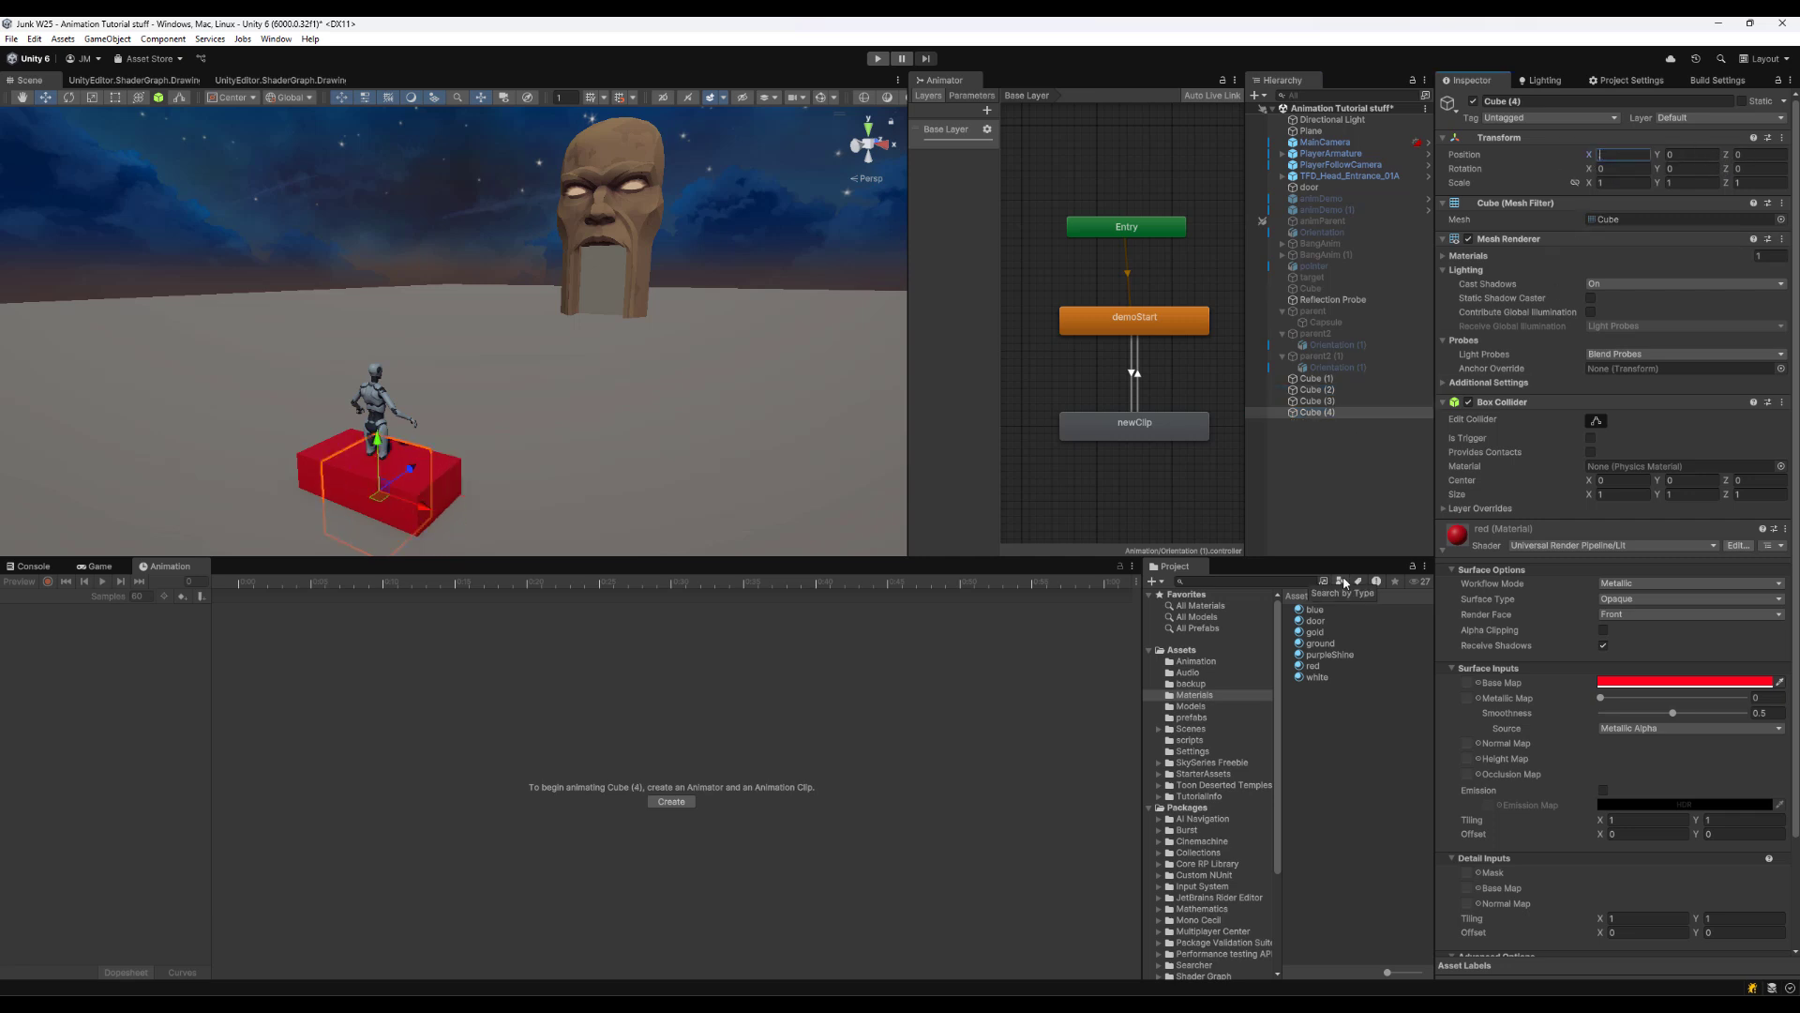
type("0.5")
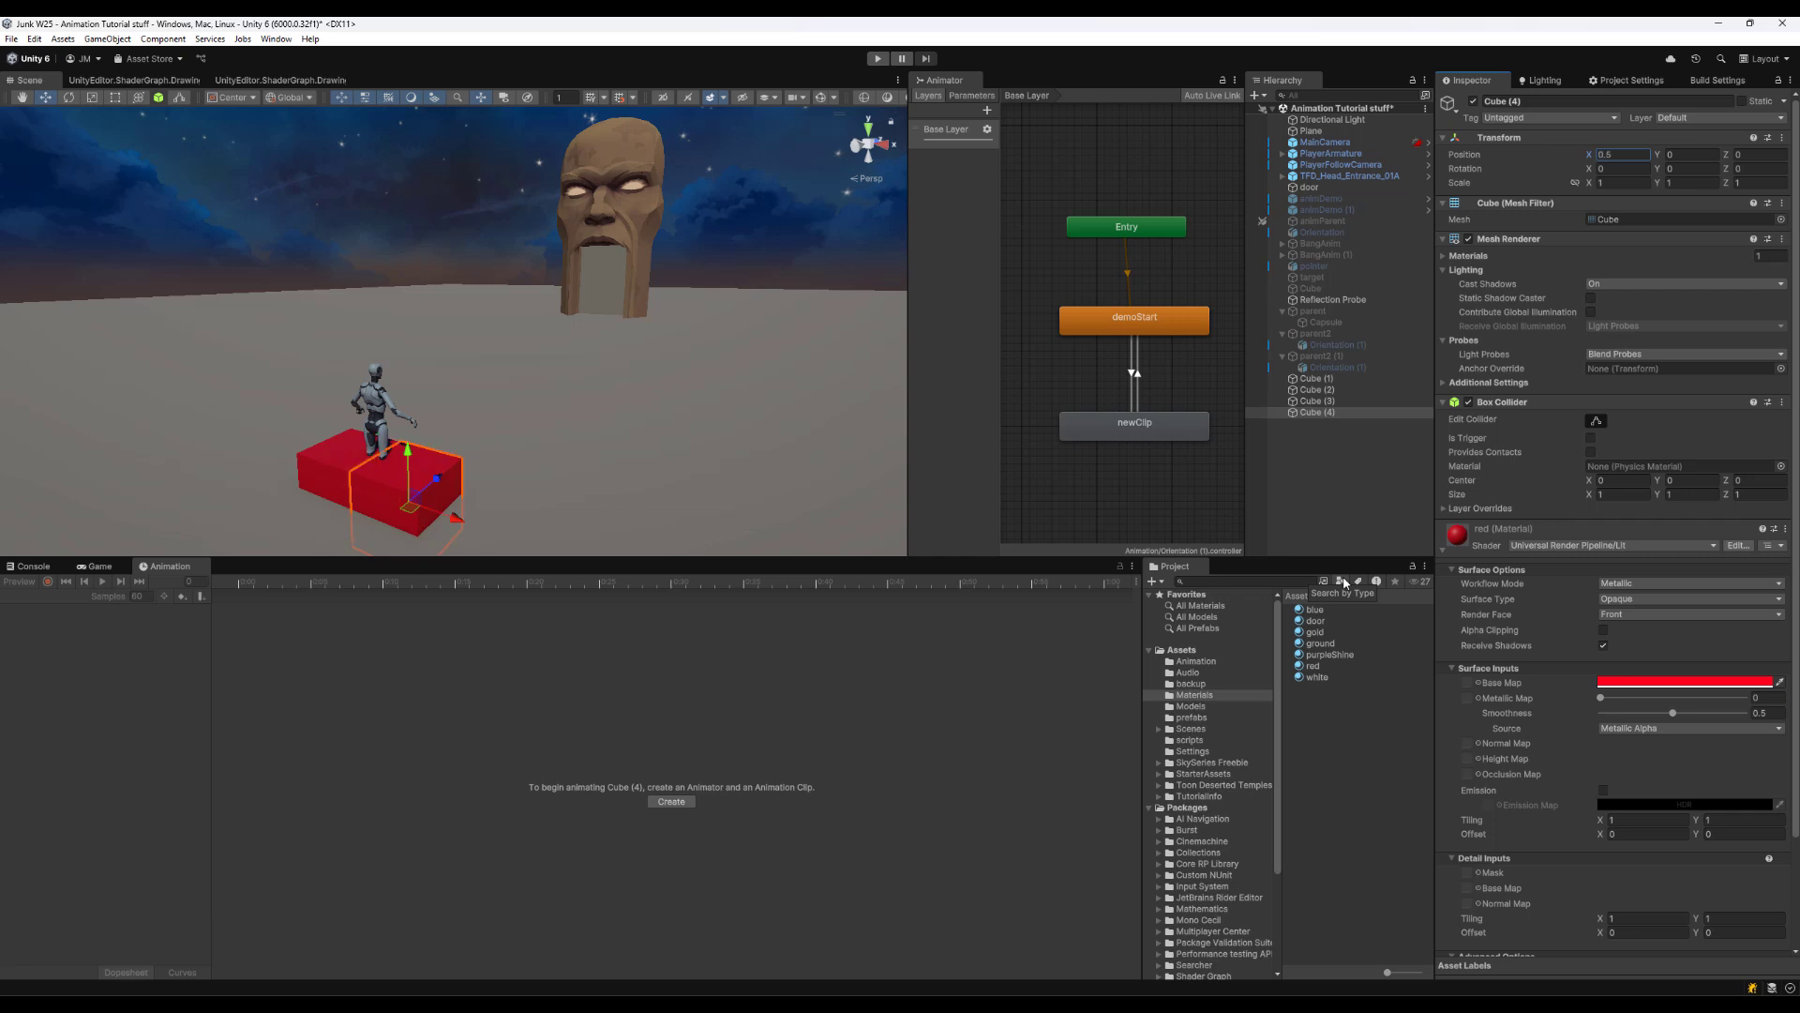
Set the Y position of Cube (1) to 0.5 and of Cube (3) to -0.5
left_click(1332, 389)
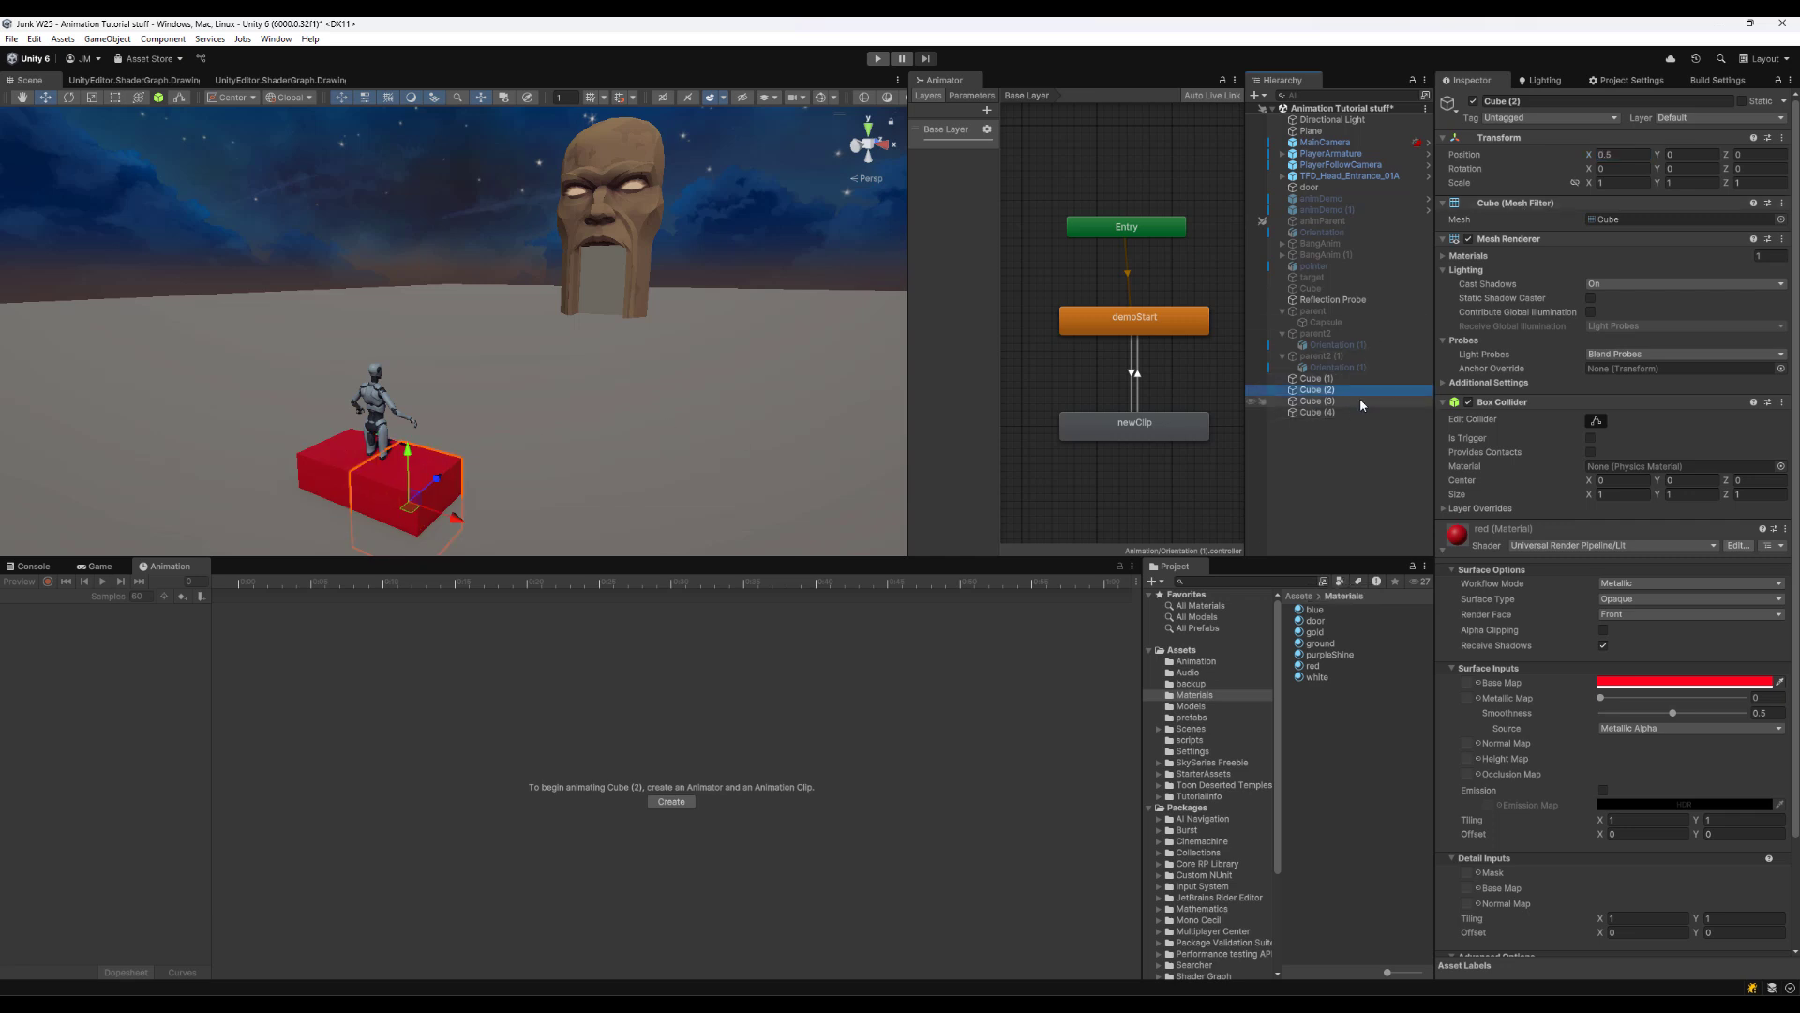
left_click(1360, 402)
left_click(1359, 412)
left_click(1352, 379)
left_click(1683, 155)
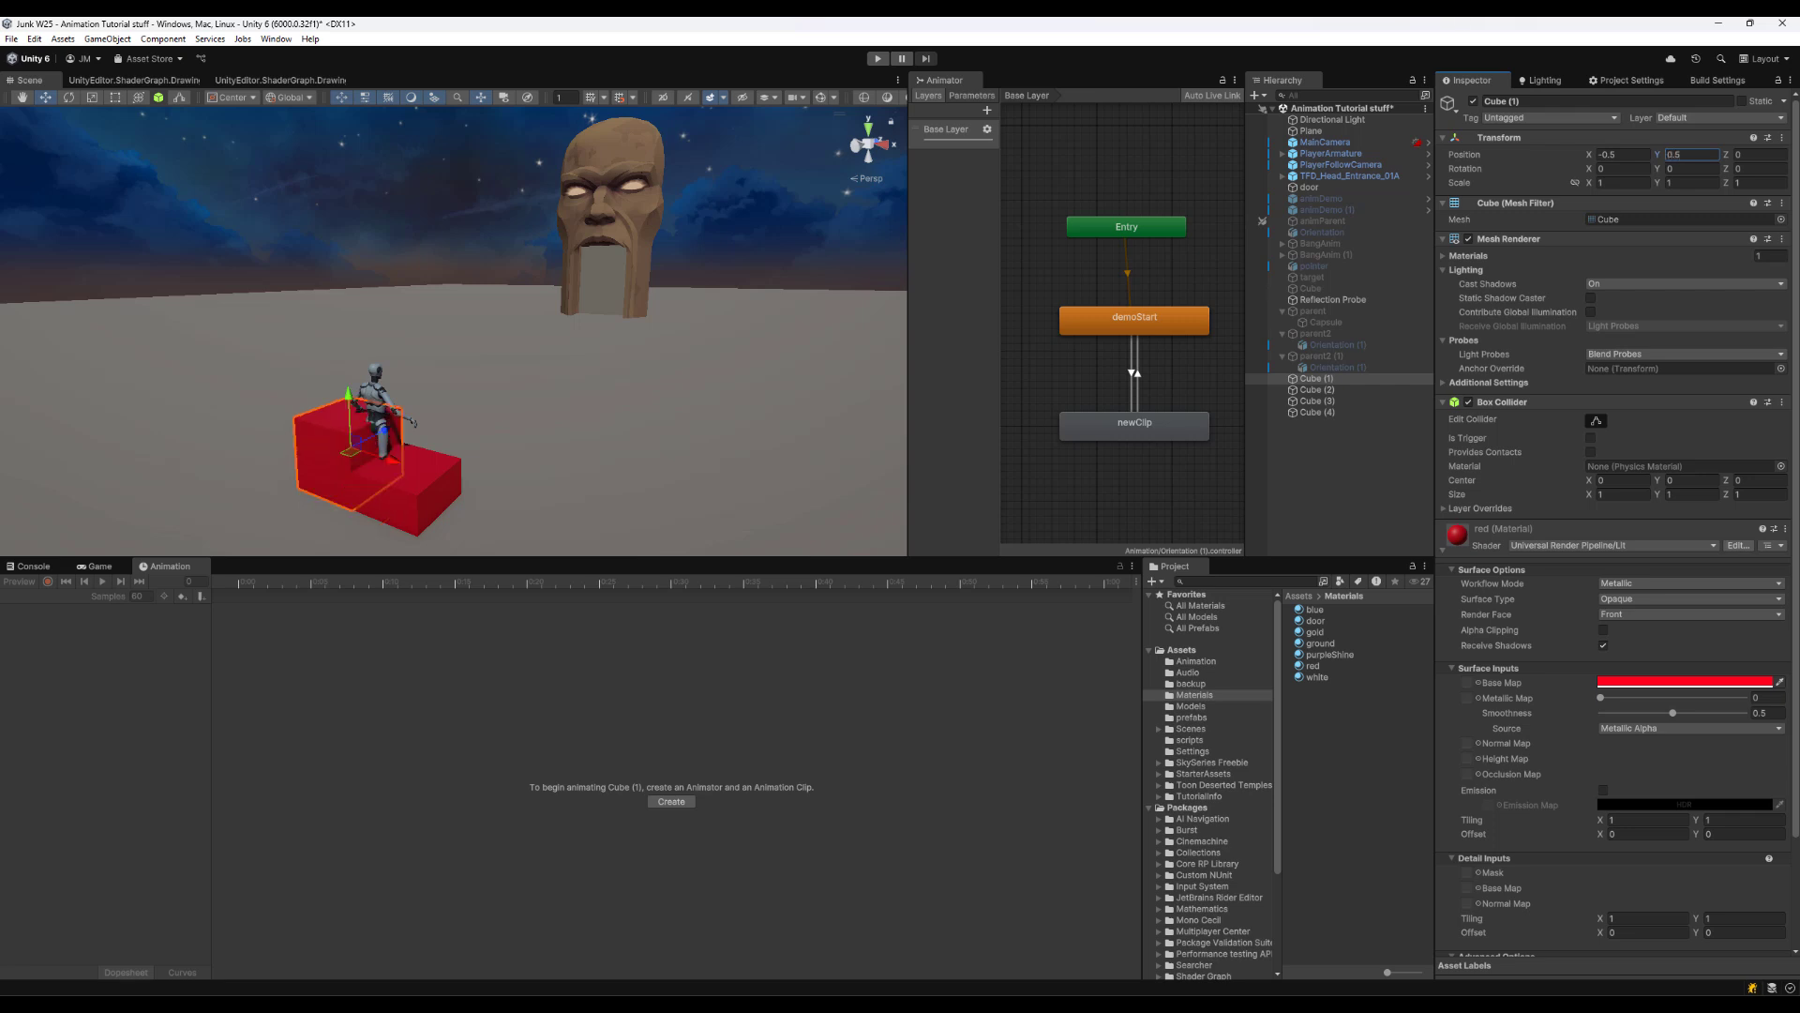
left_click(1358, 400)
left_click(1679, 155)
type("-")
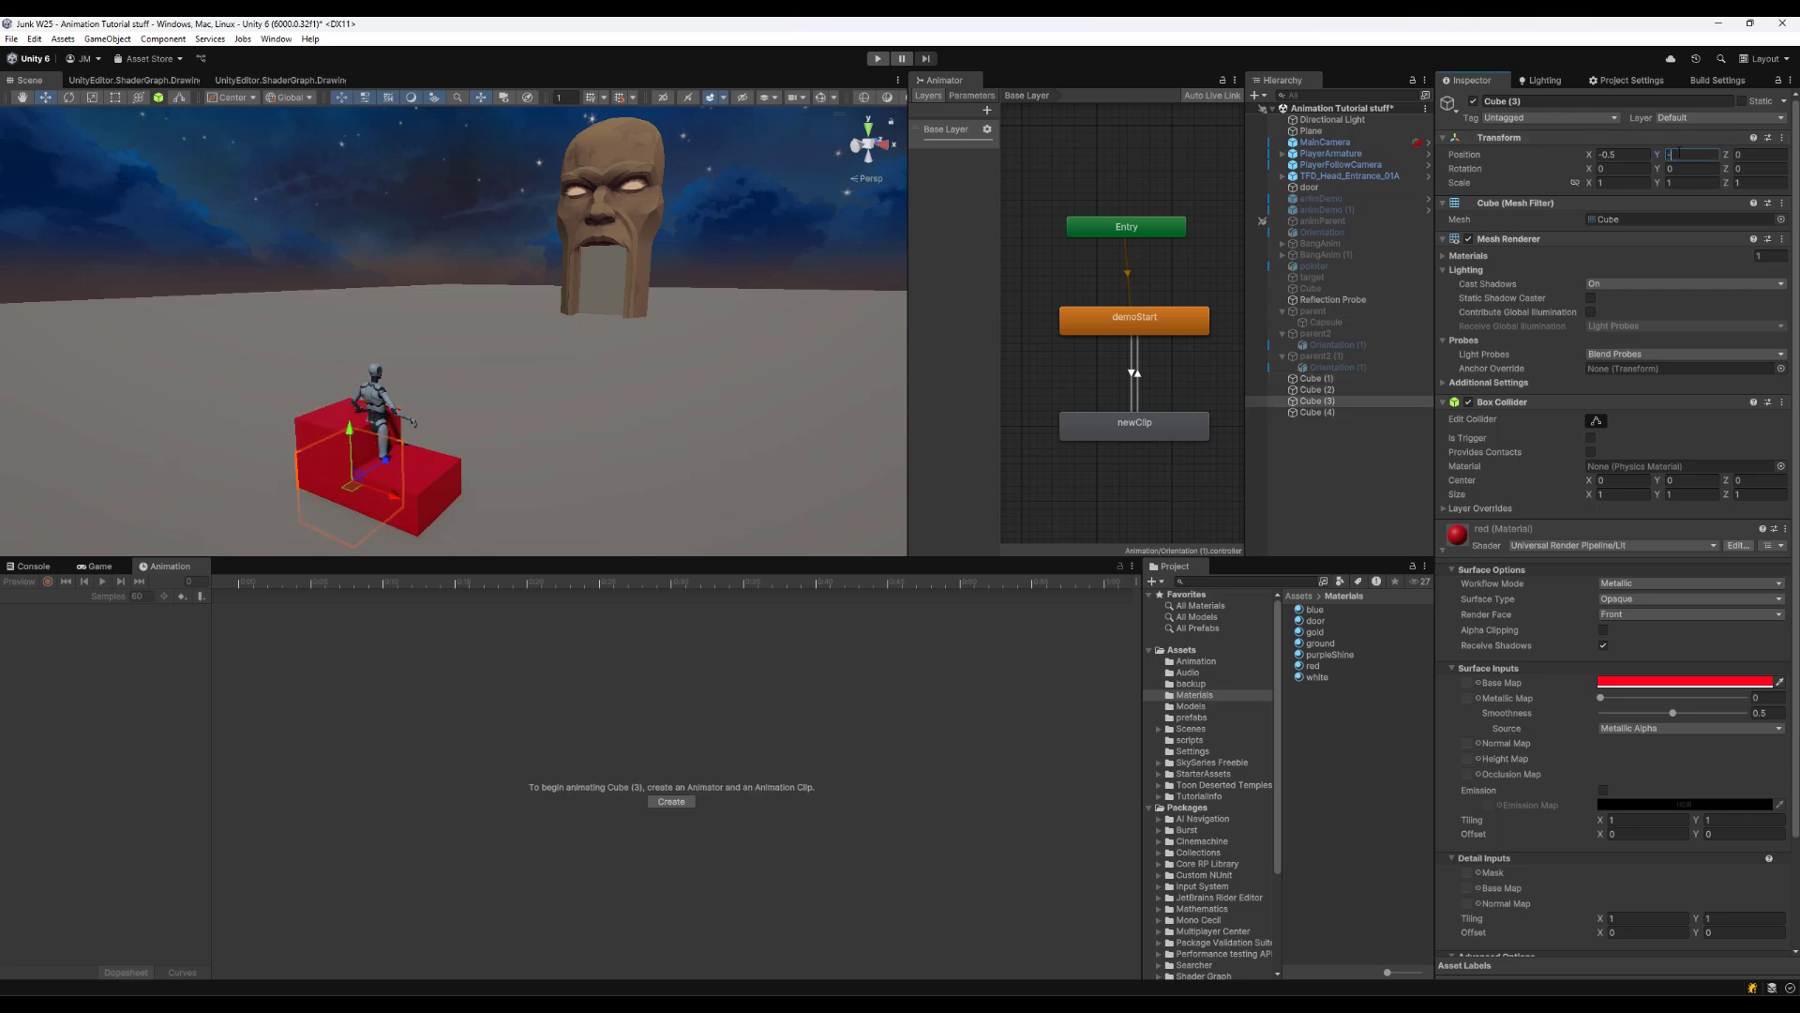
type("0.5")
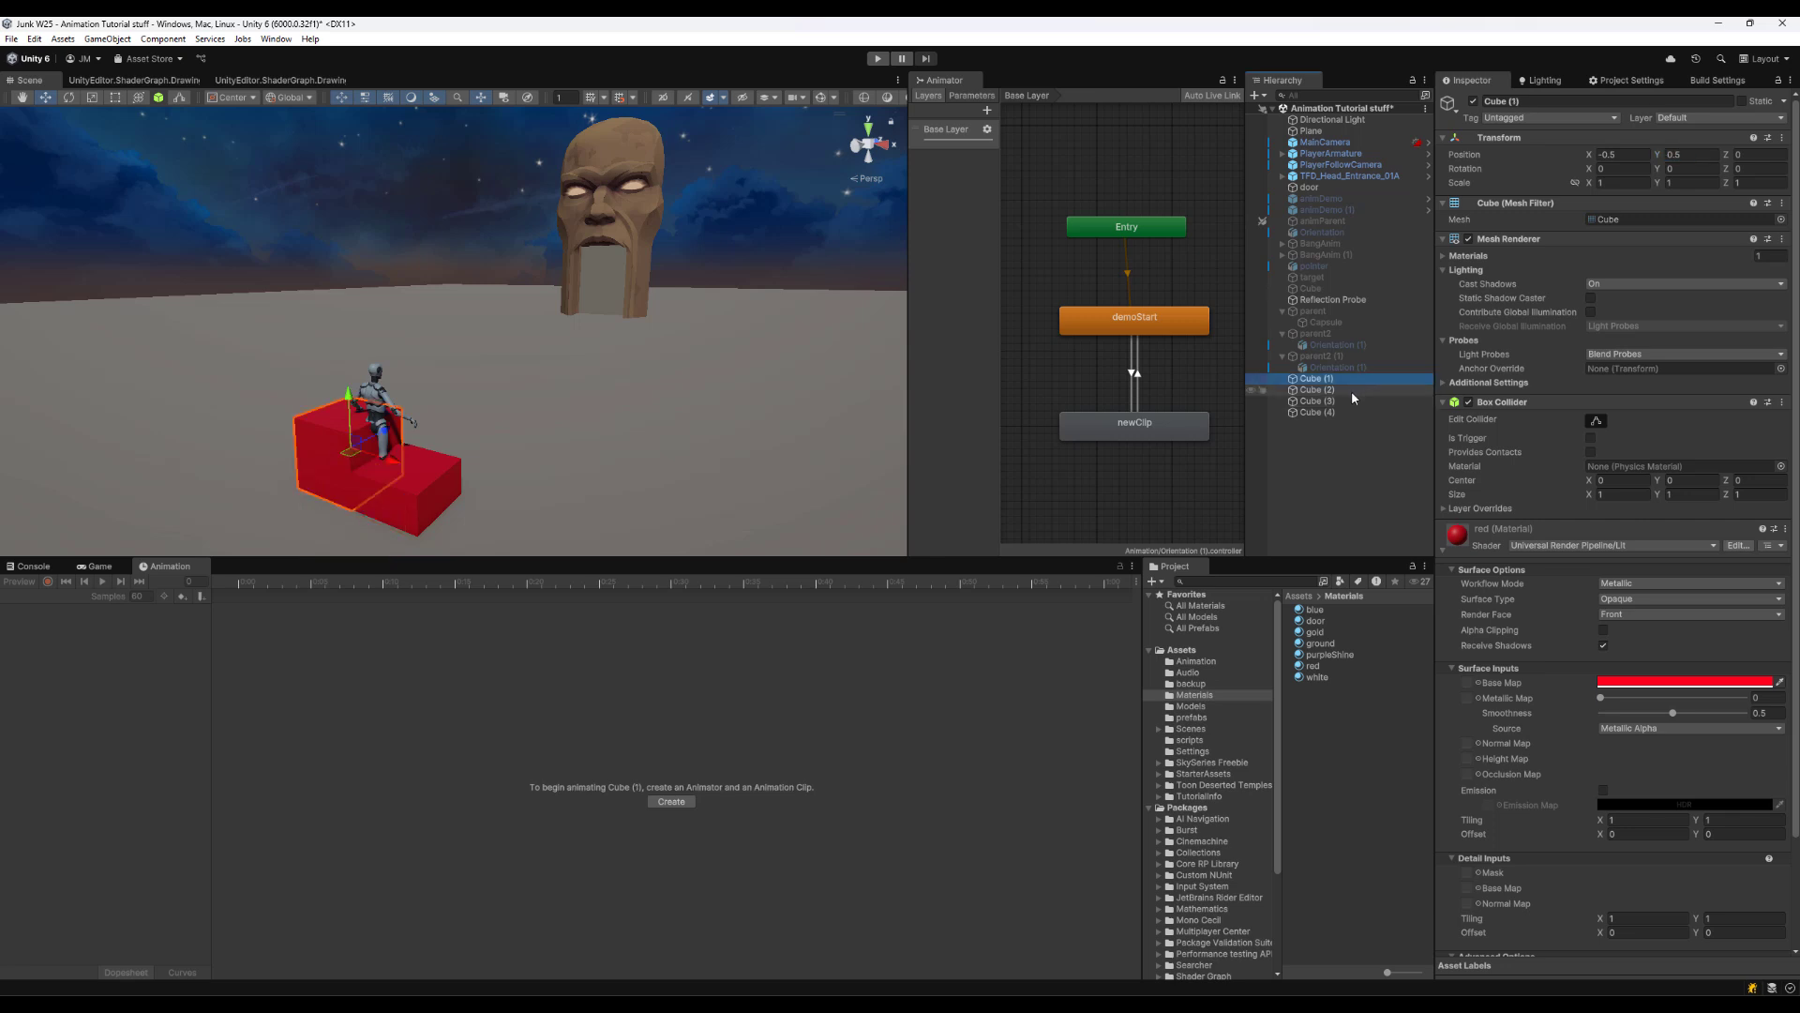
Set the Y position of Cube (4) to 0.5
left_click(1348, 399)
left_click(1347, 414)
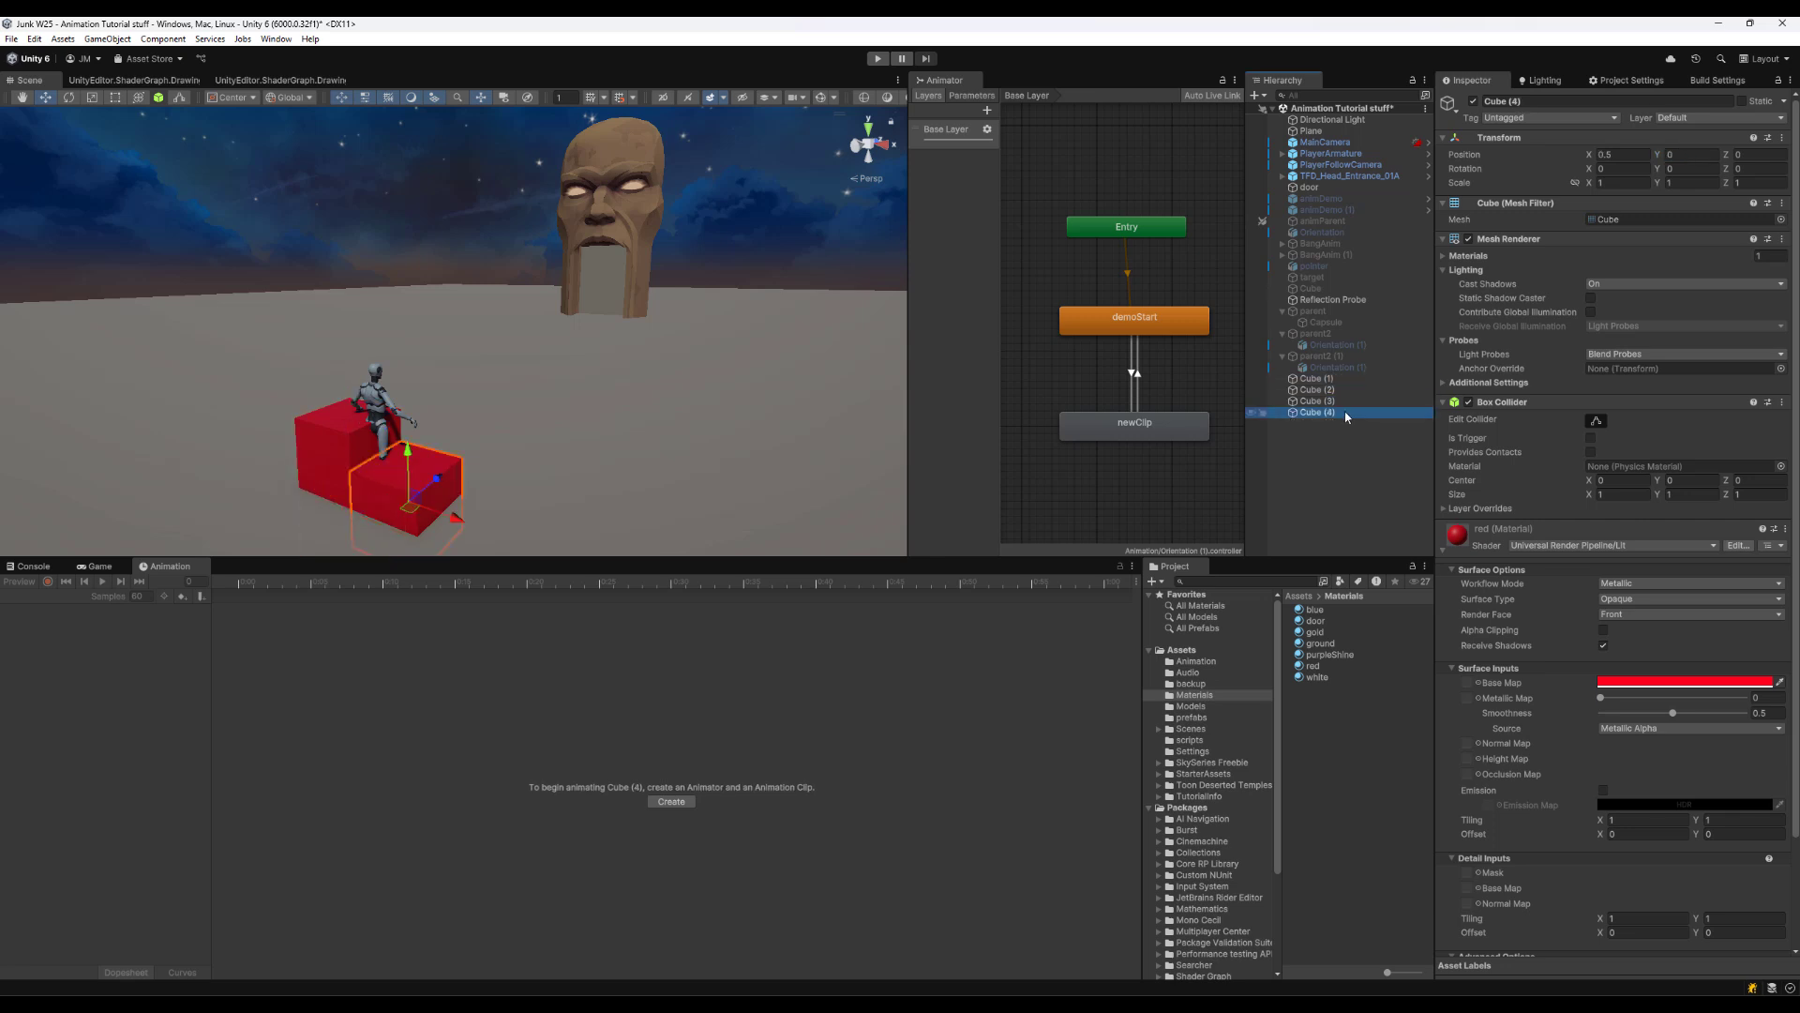
left_click(1688, 154)
type(".5")
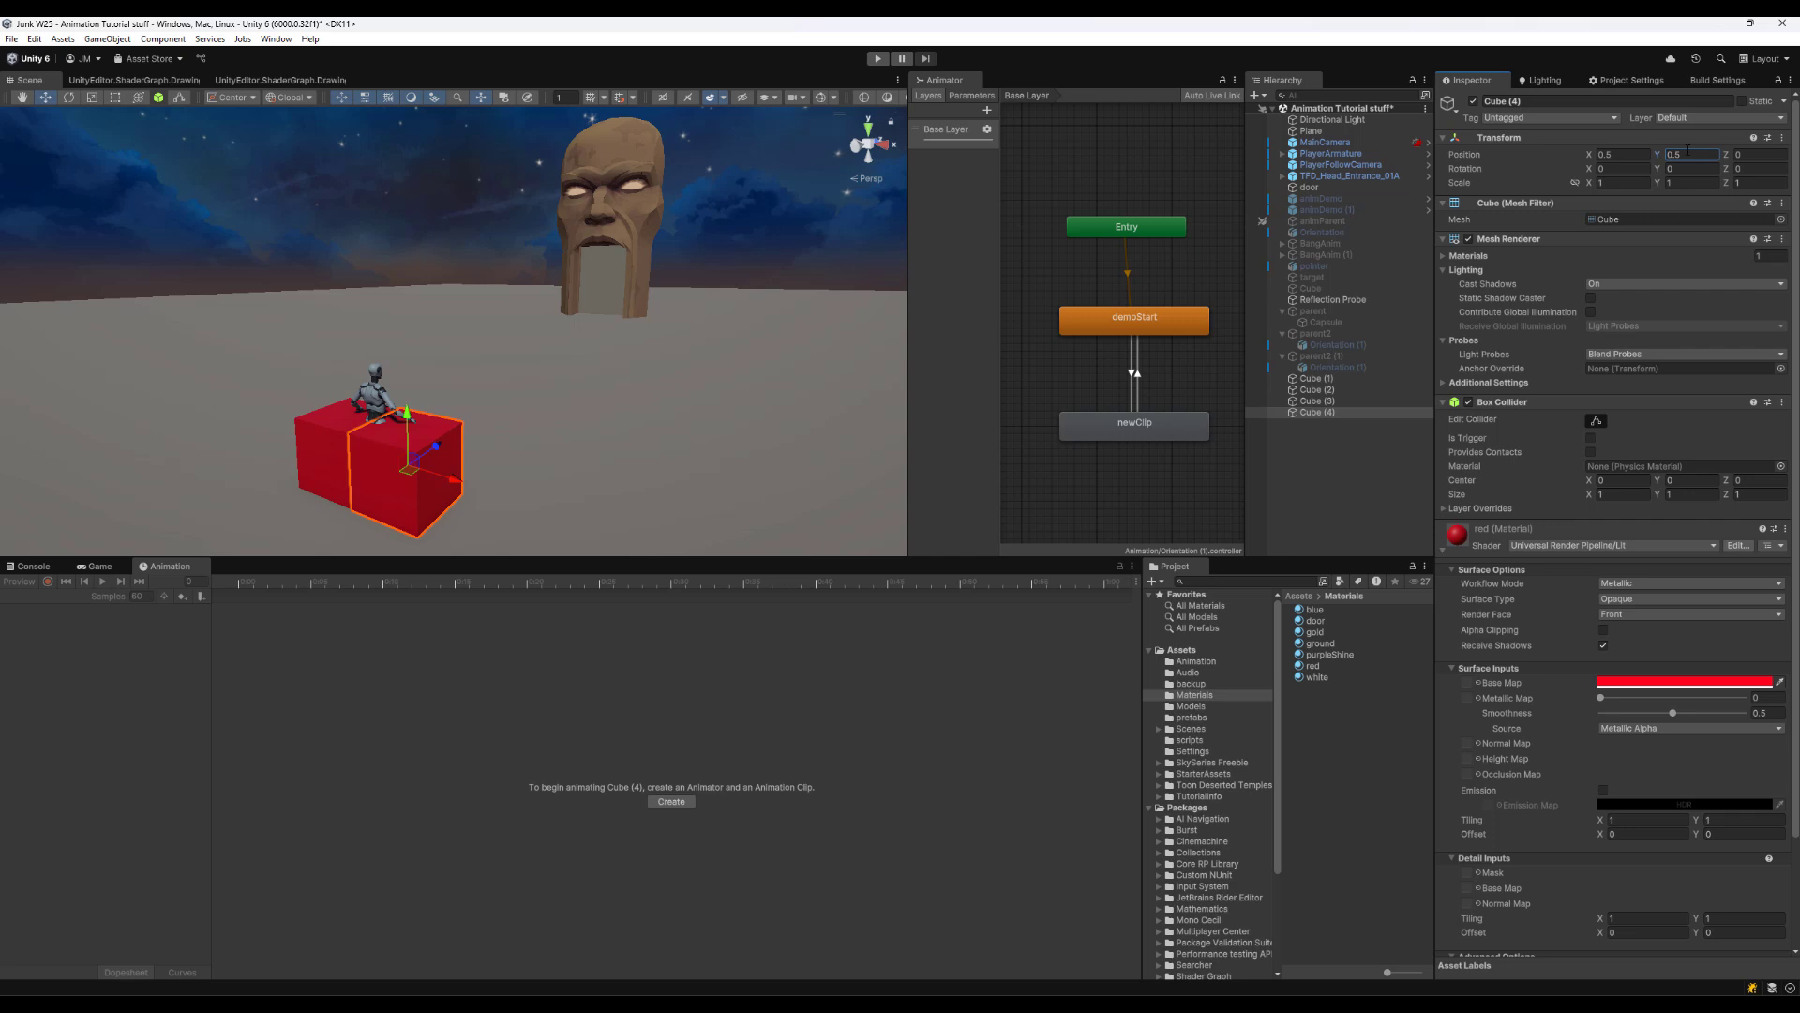
Set the Y position of Cube (2) to -0.5 and check the other cubes' positions
scroll(619, 258, "down", 5)
left_click(1369, 381)
left_click(1358, 388)
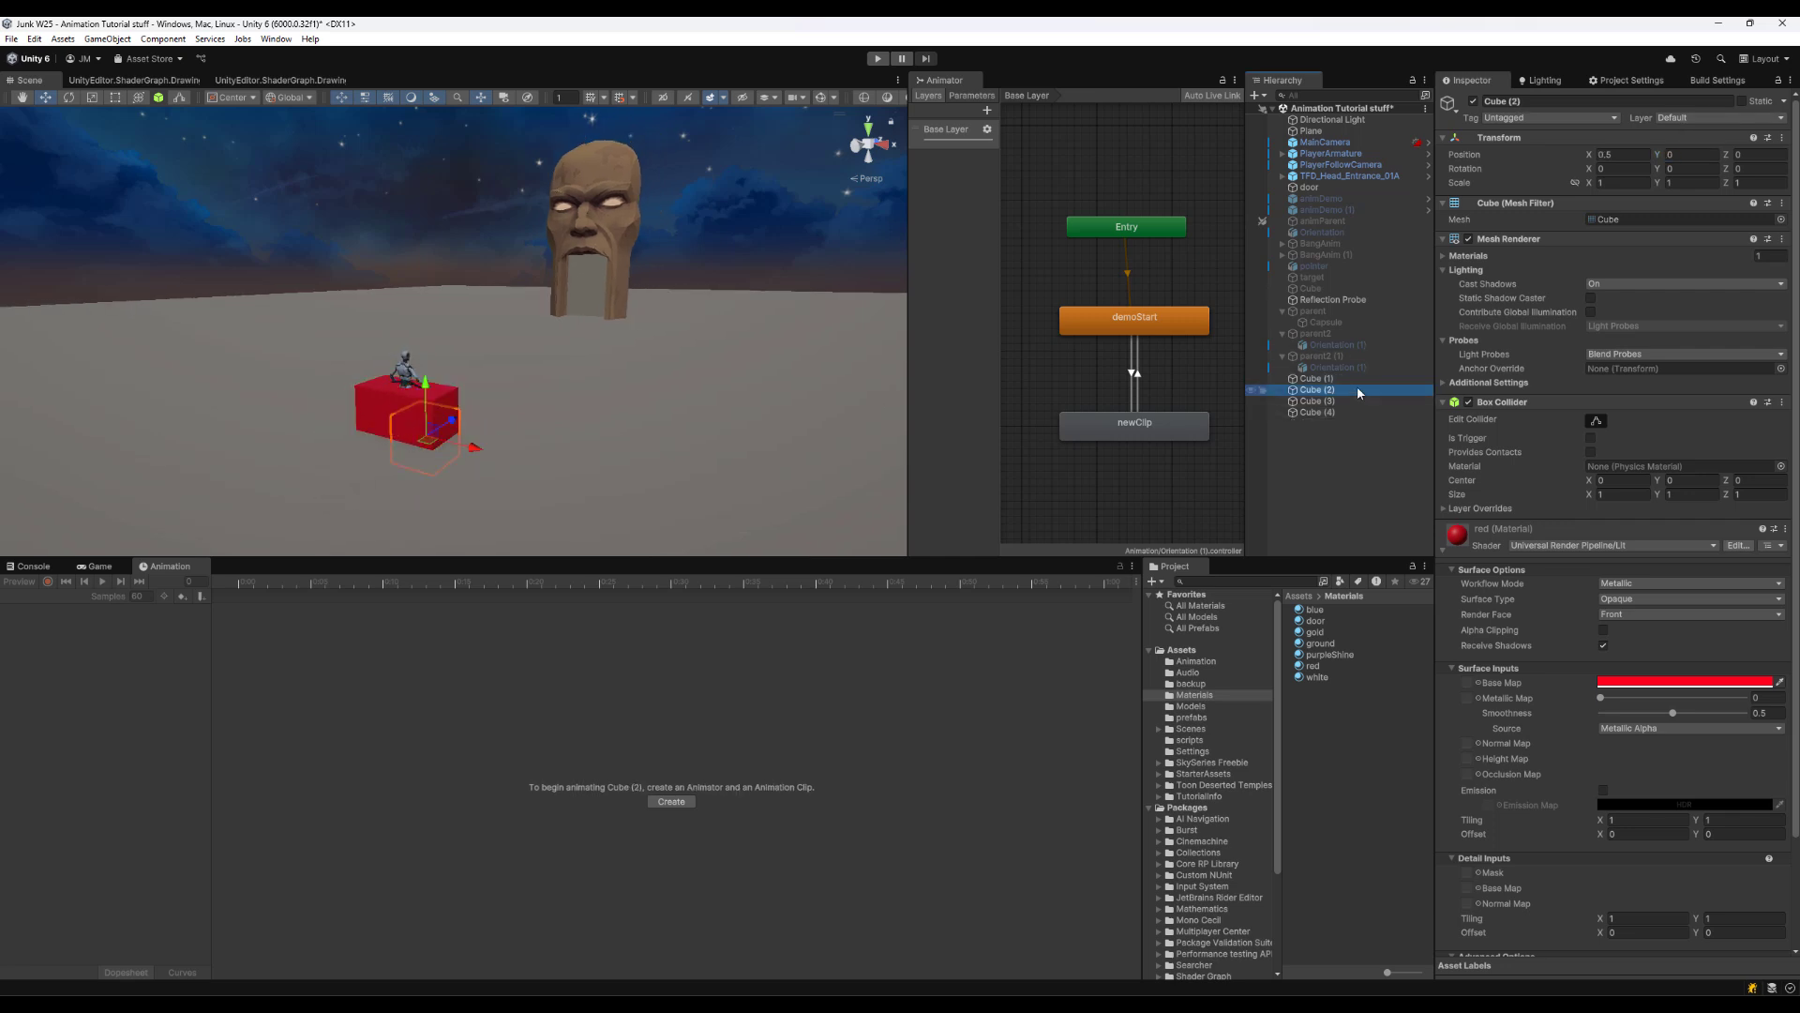
double_click(1358, 389)
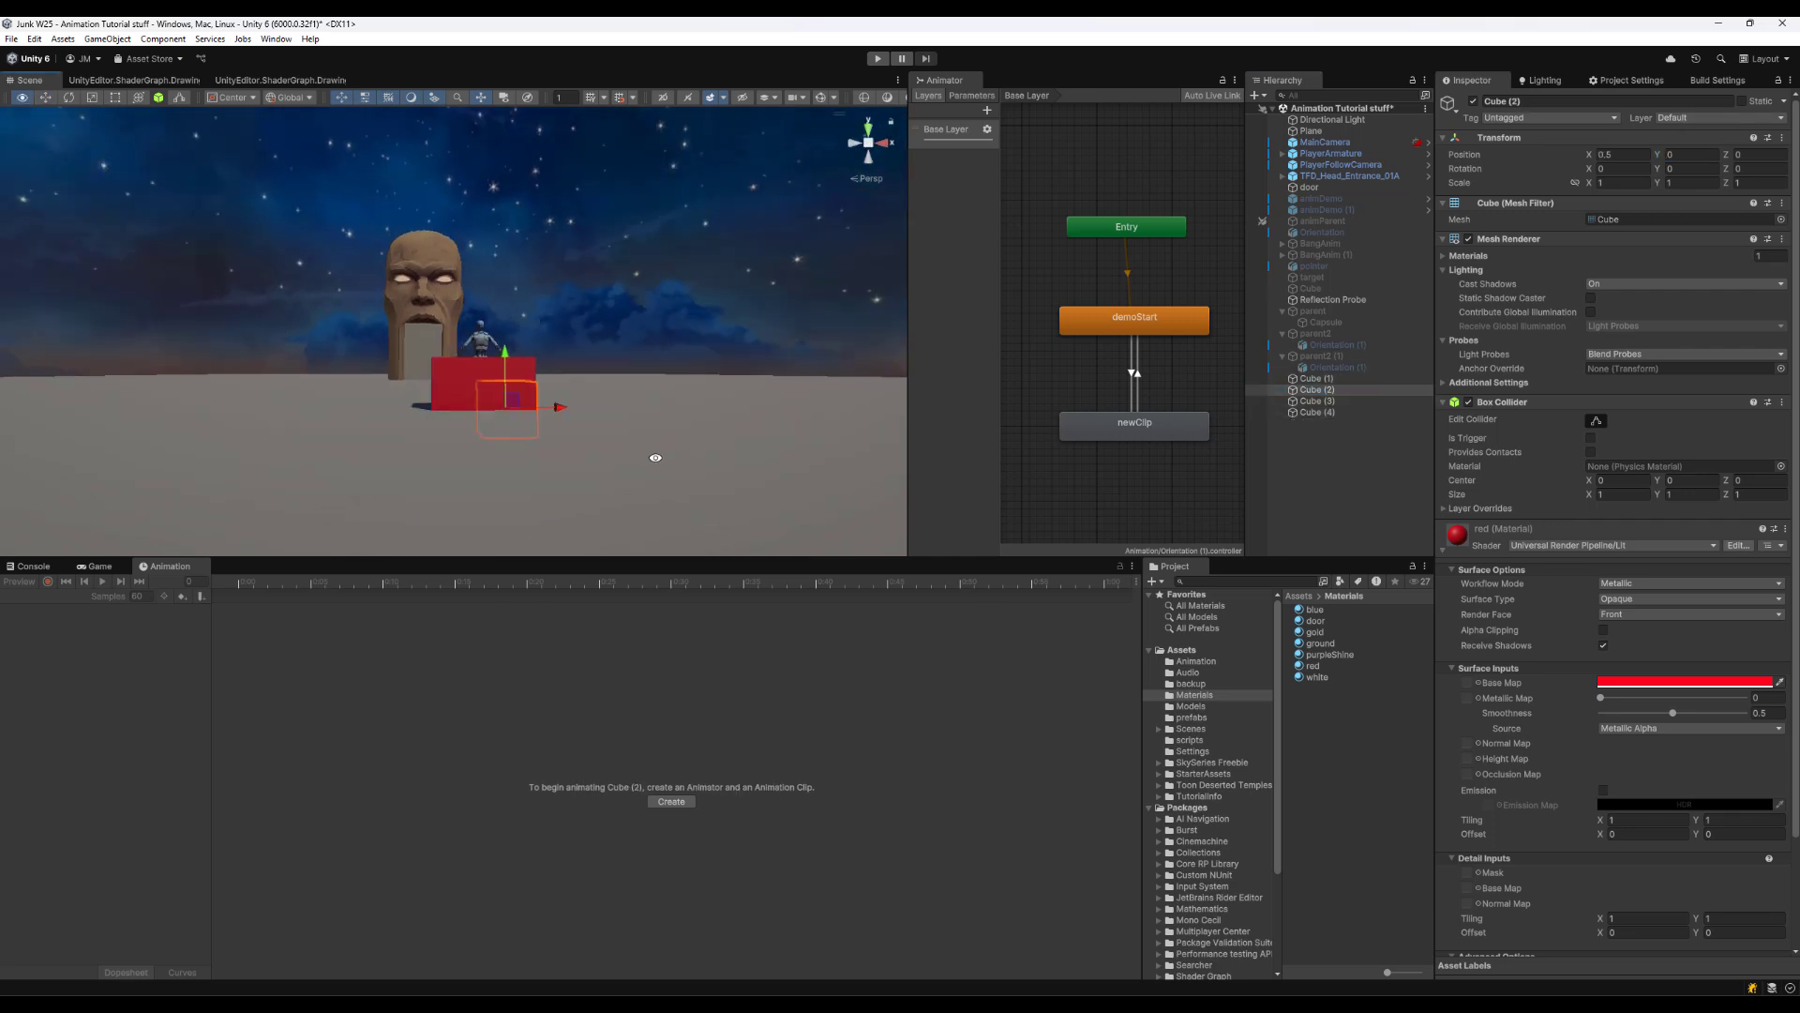
left_click(1355, 391)
left_click(1667, 155)
type("-0.5")
key("Return")
left_click(1342, 410)
left_click(1352, 400)
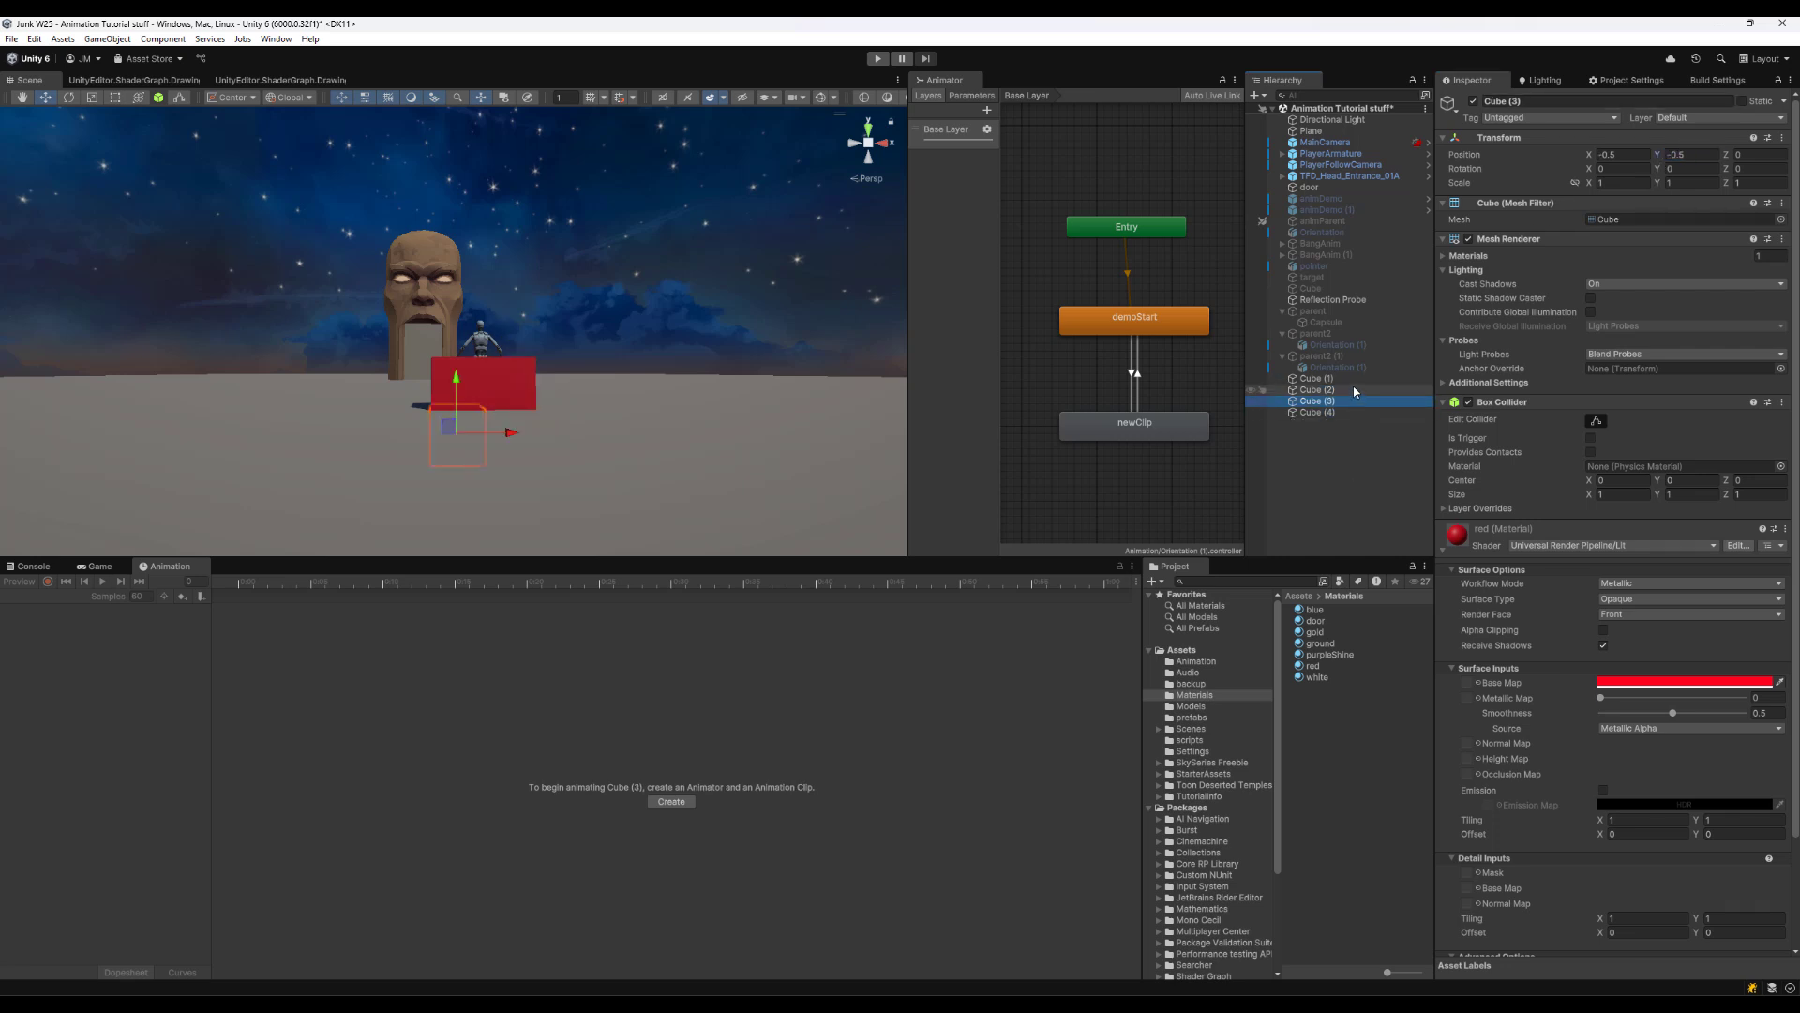
left_click(1354, 387)
left_click(1354, 378)
Create an empty object named "cluster" at the scene root and reset its transform
left_click(1340, 445)
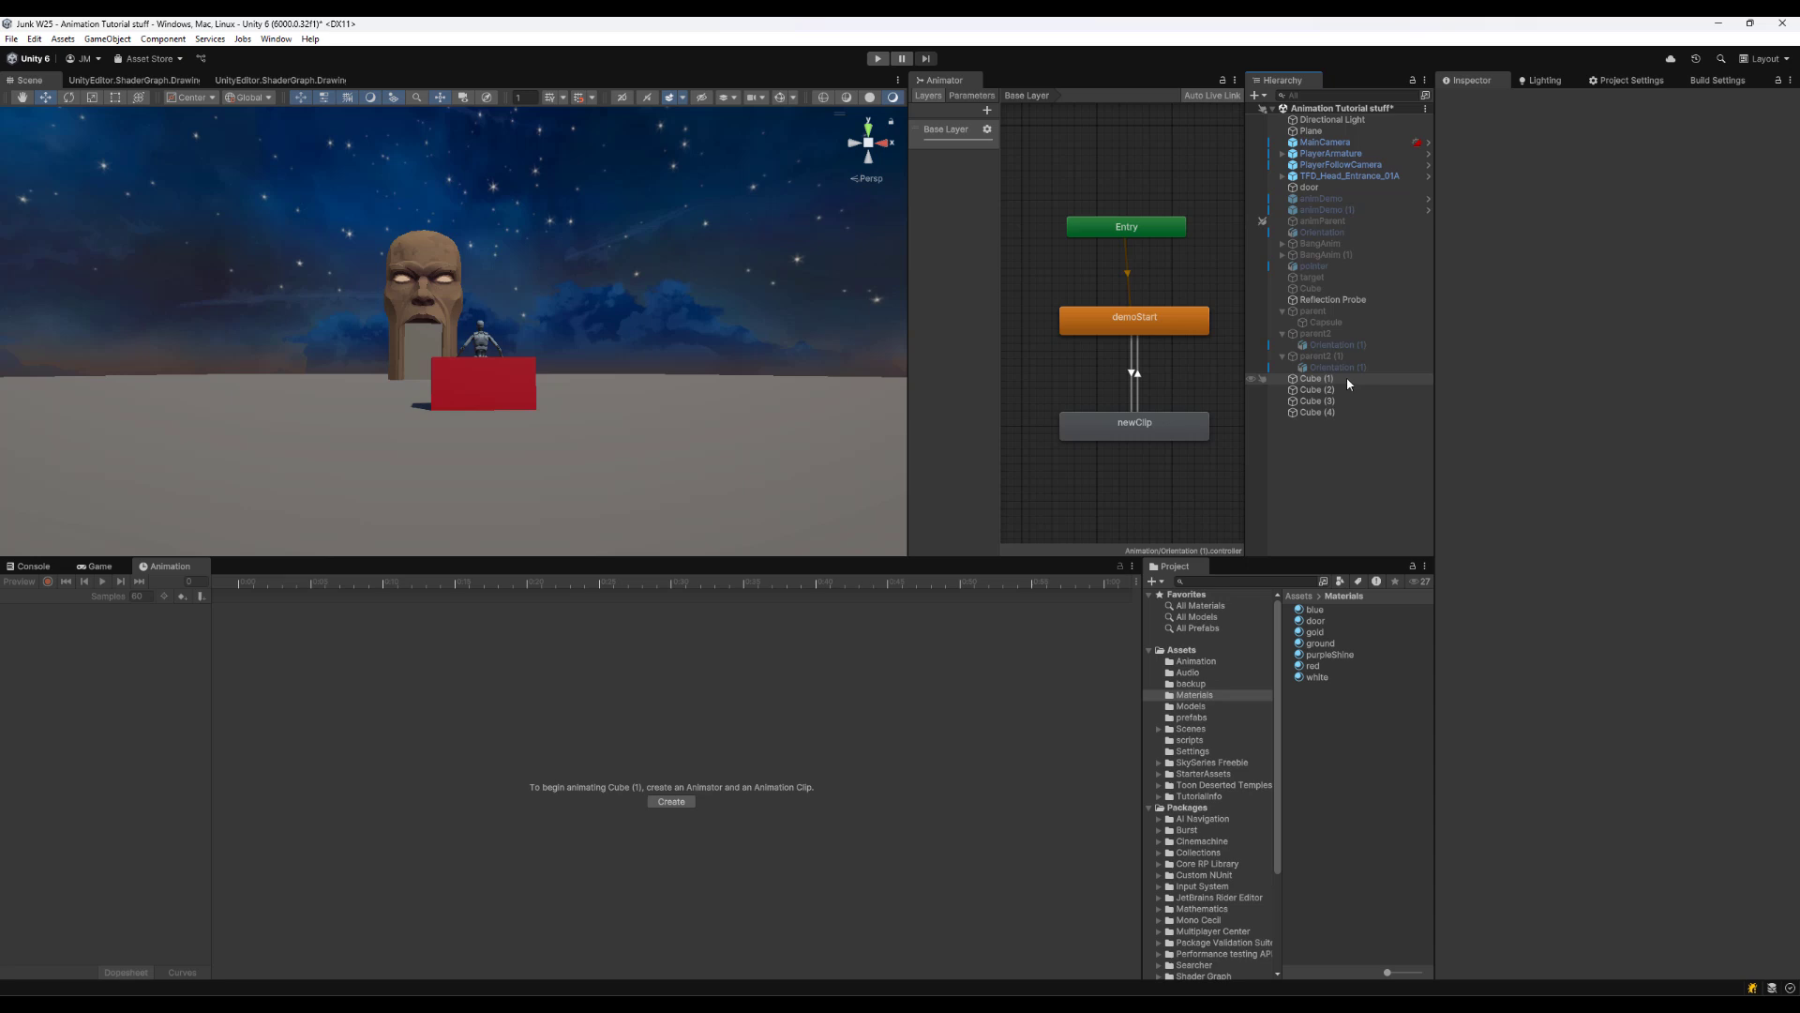
right_click(1313, 438)
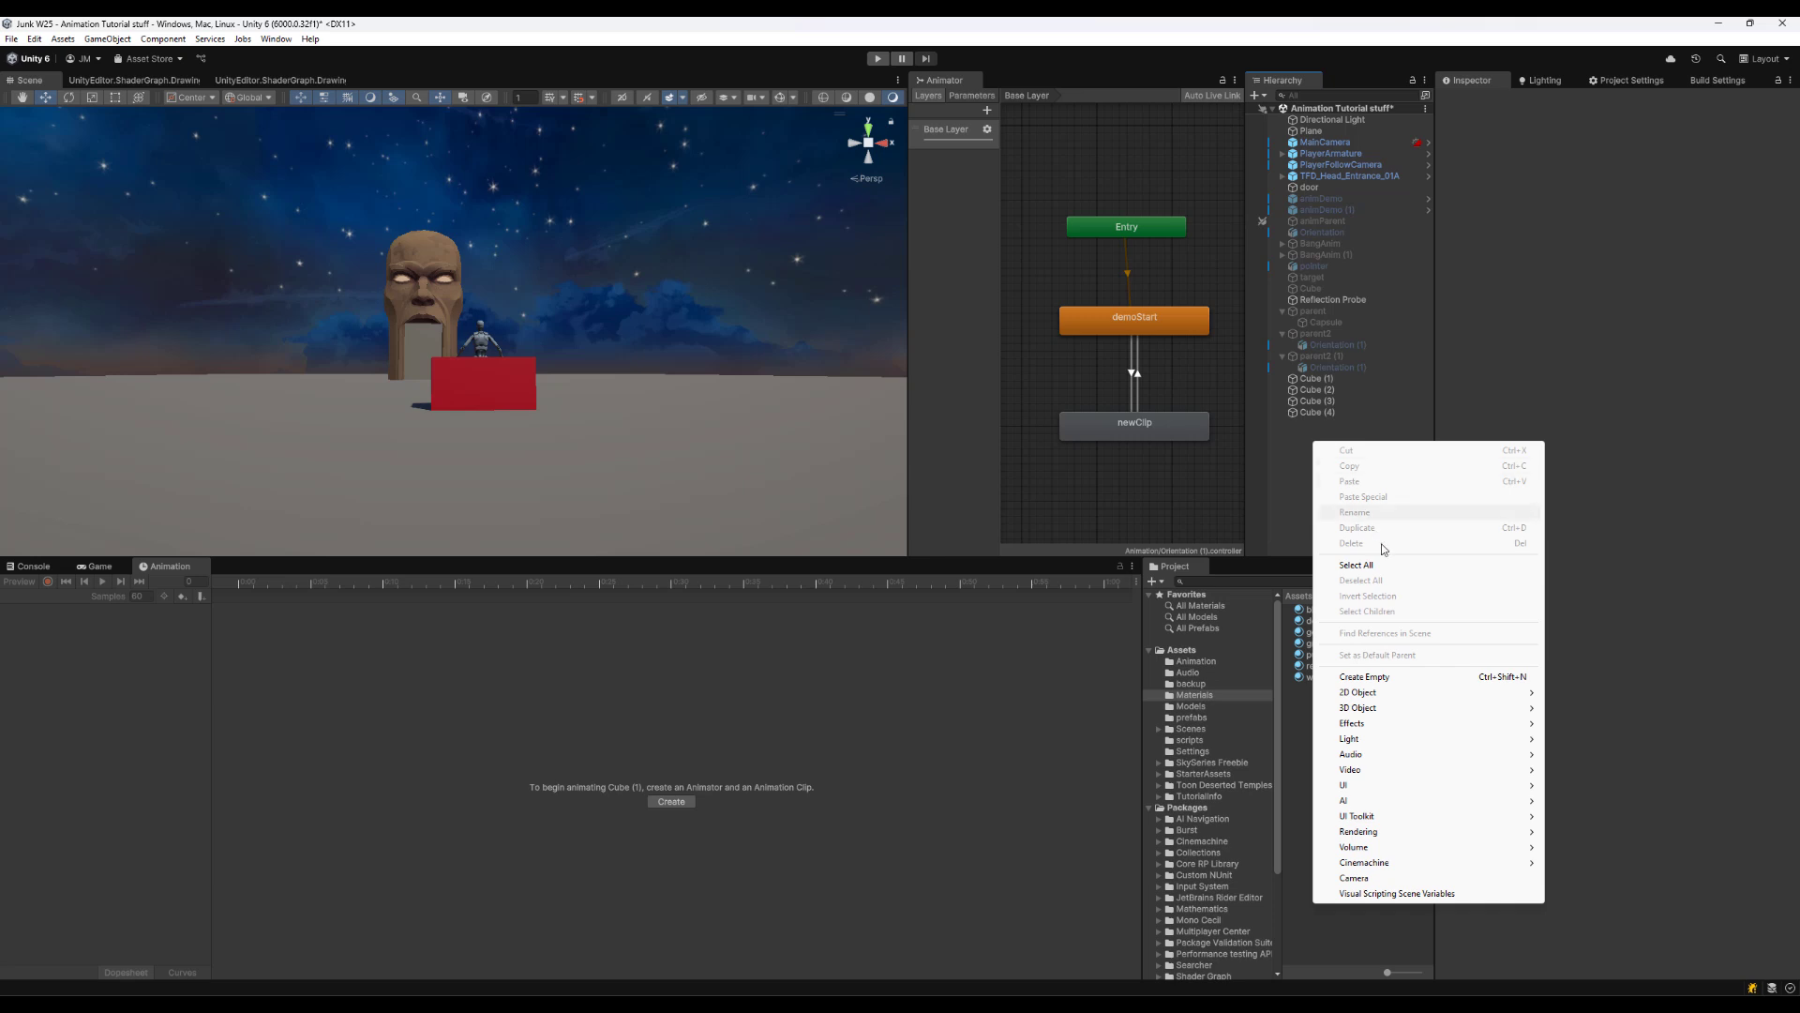
left_click(1365, 677)
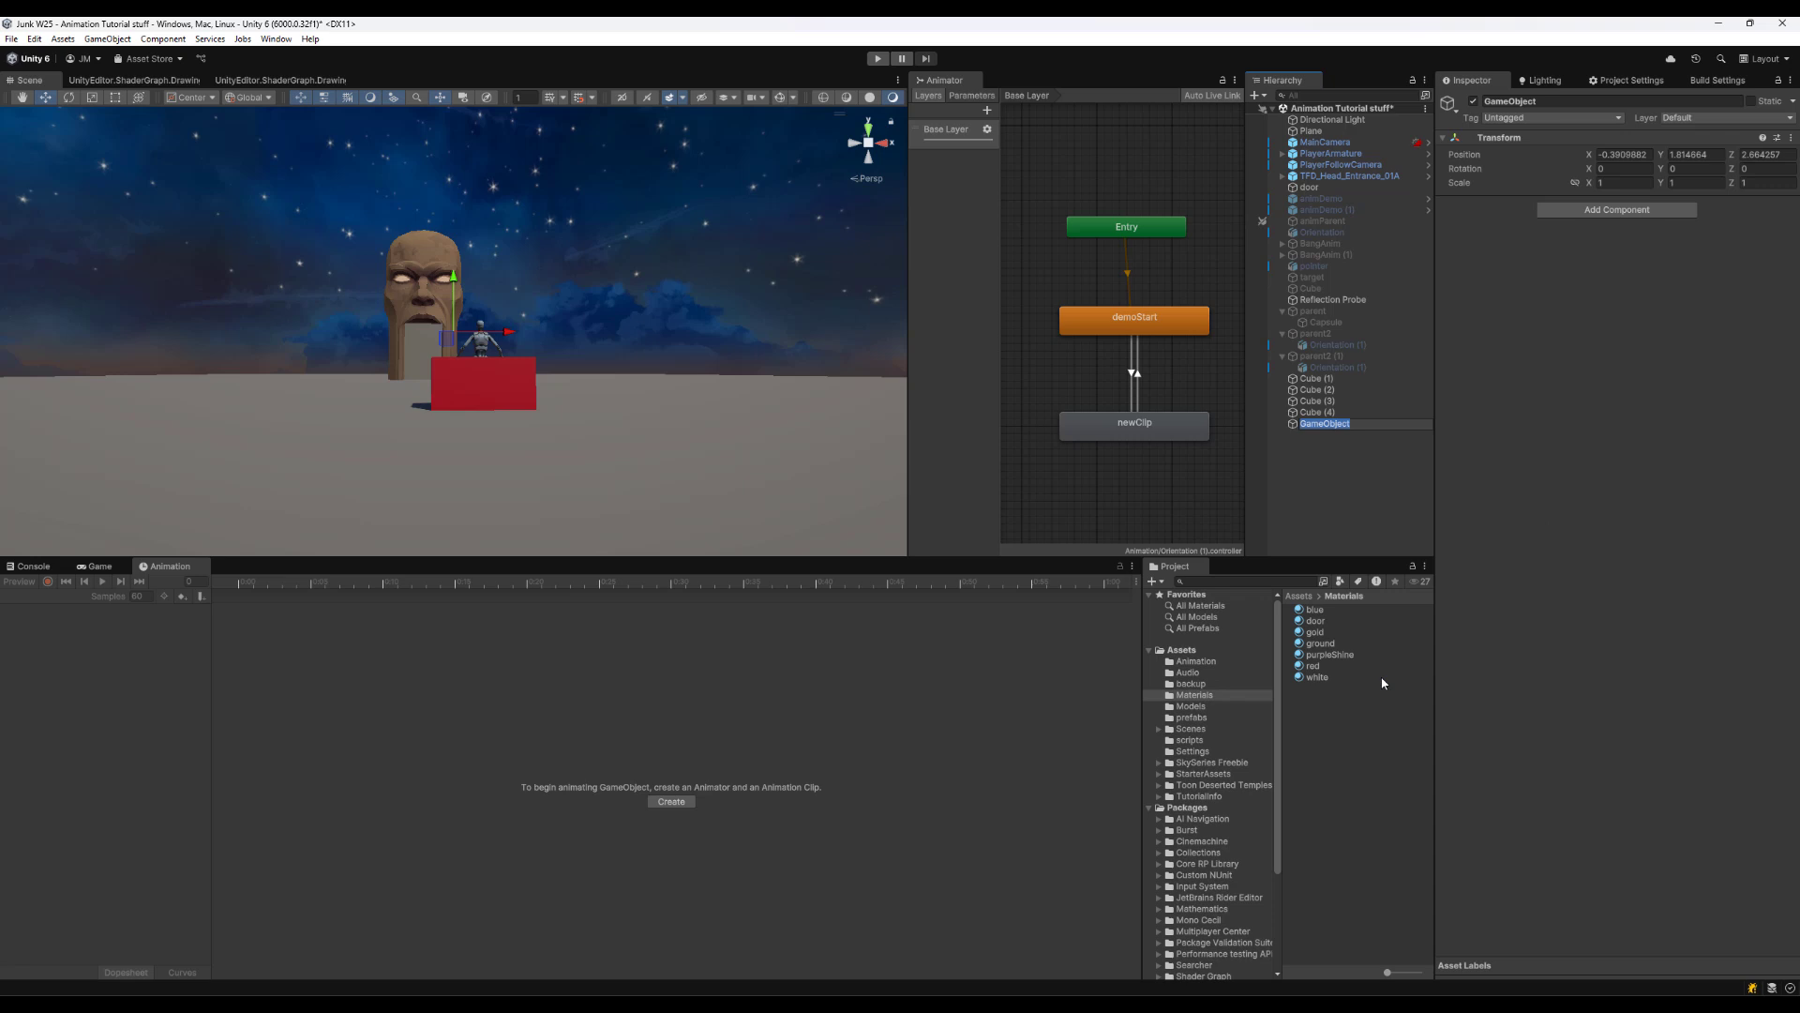
type("cluster")
key("Return")
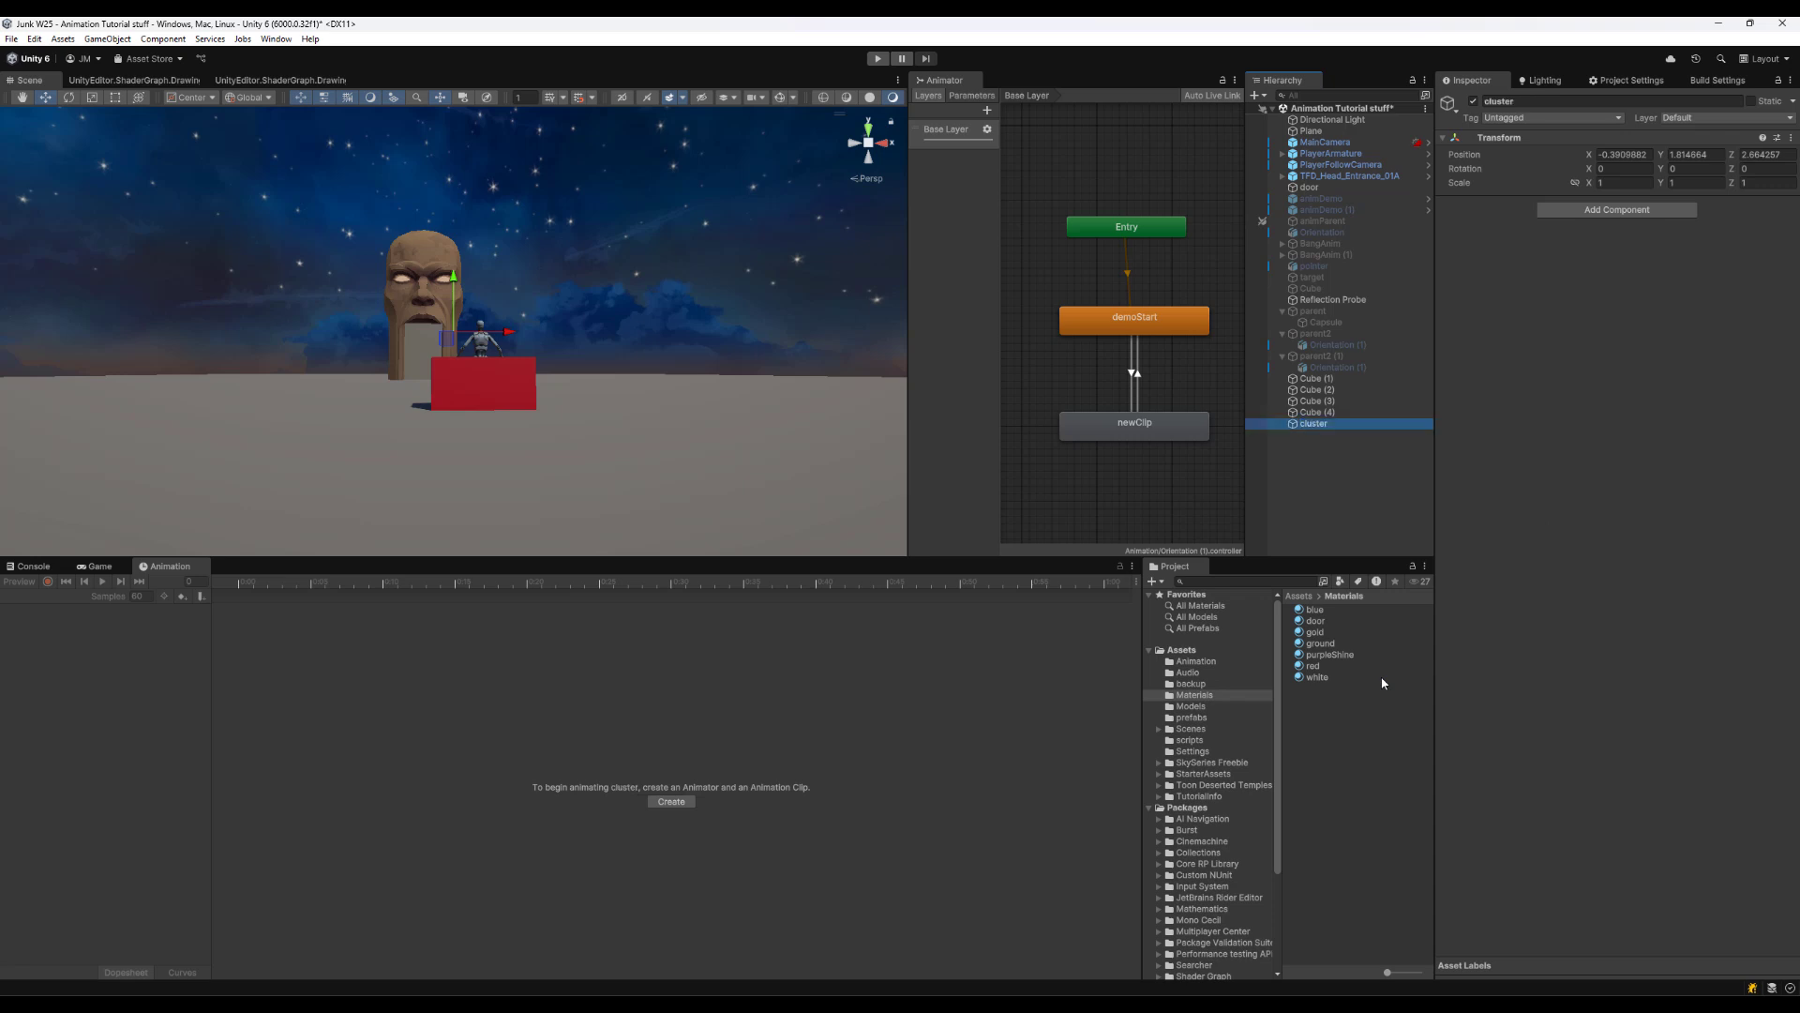
right_click(1552, 138)
left_click(1594, 142)
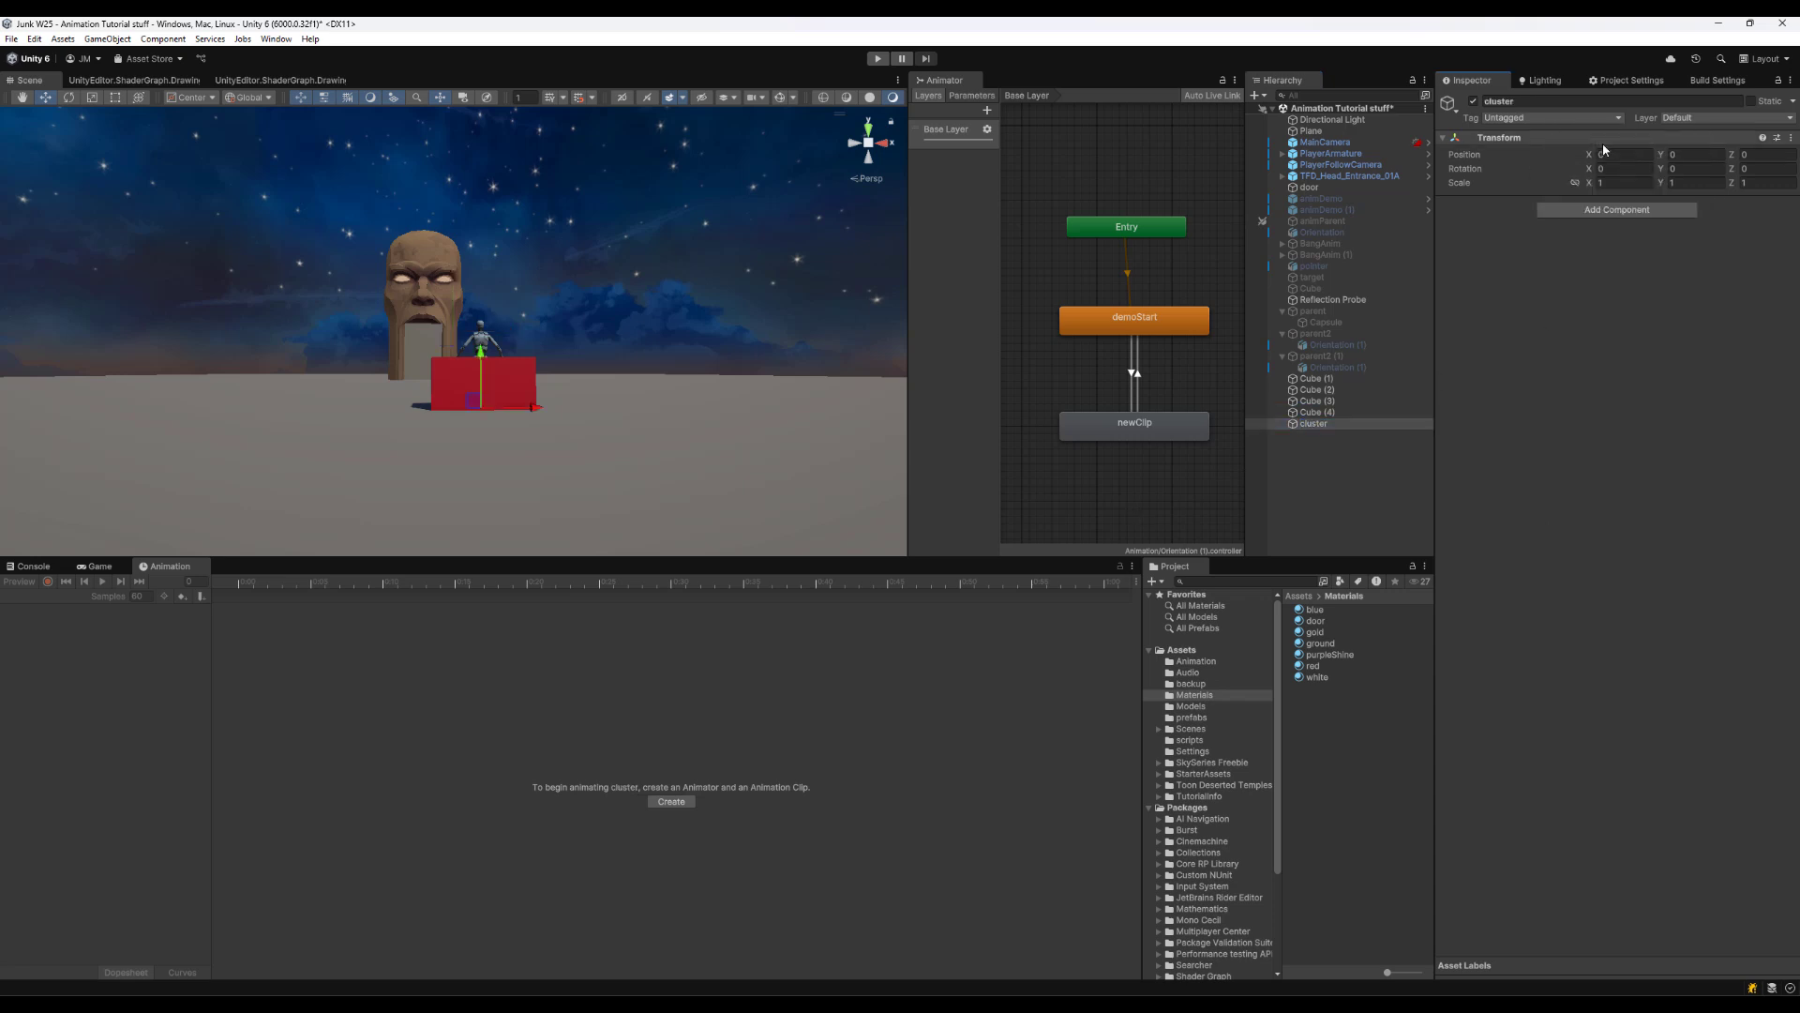
Parent Cube (1) through Cube (4) to the cluster object
left_click(1363, 380)
left_click(1312, 411, "shift")
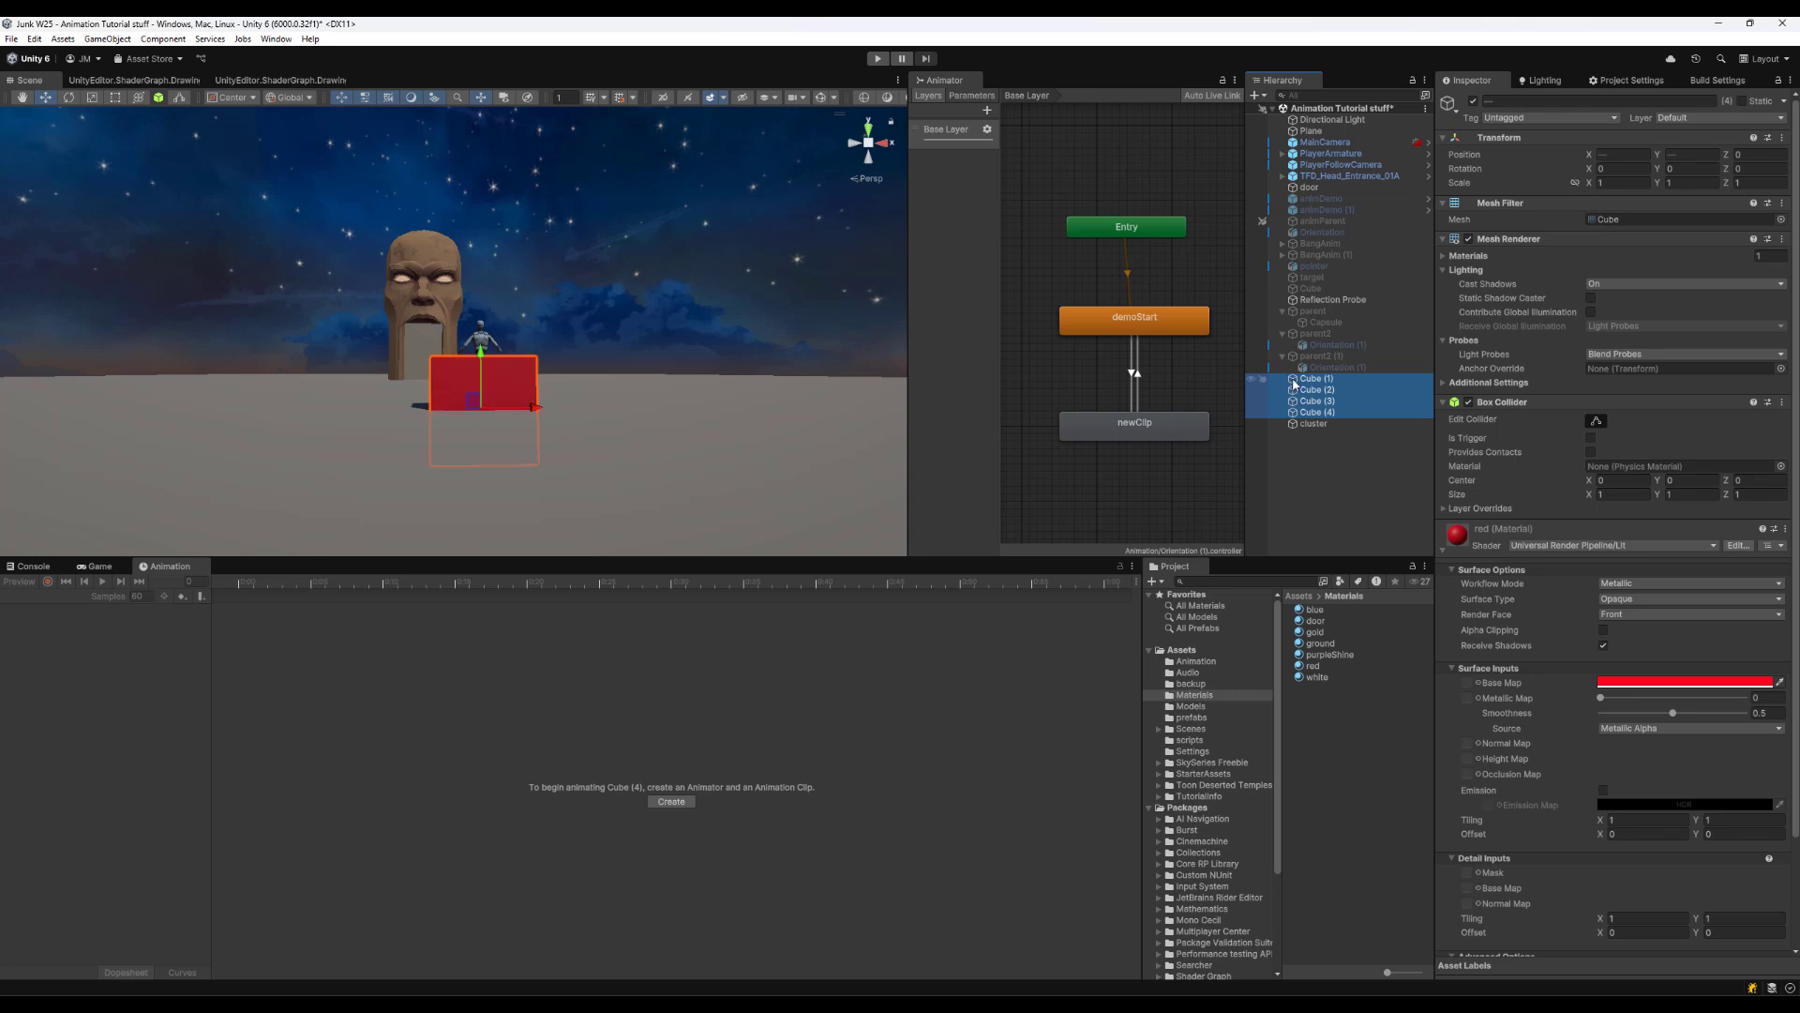
left_click_drag(1300, 427, 1298, 423)
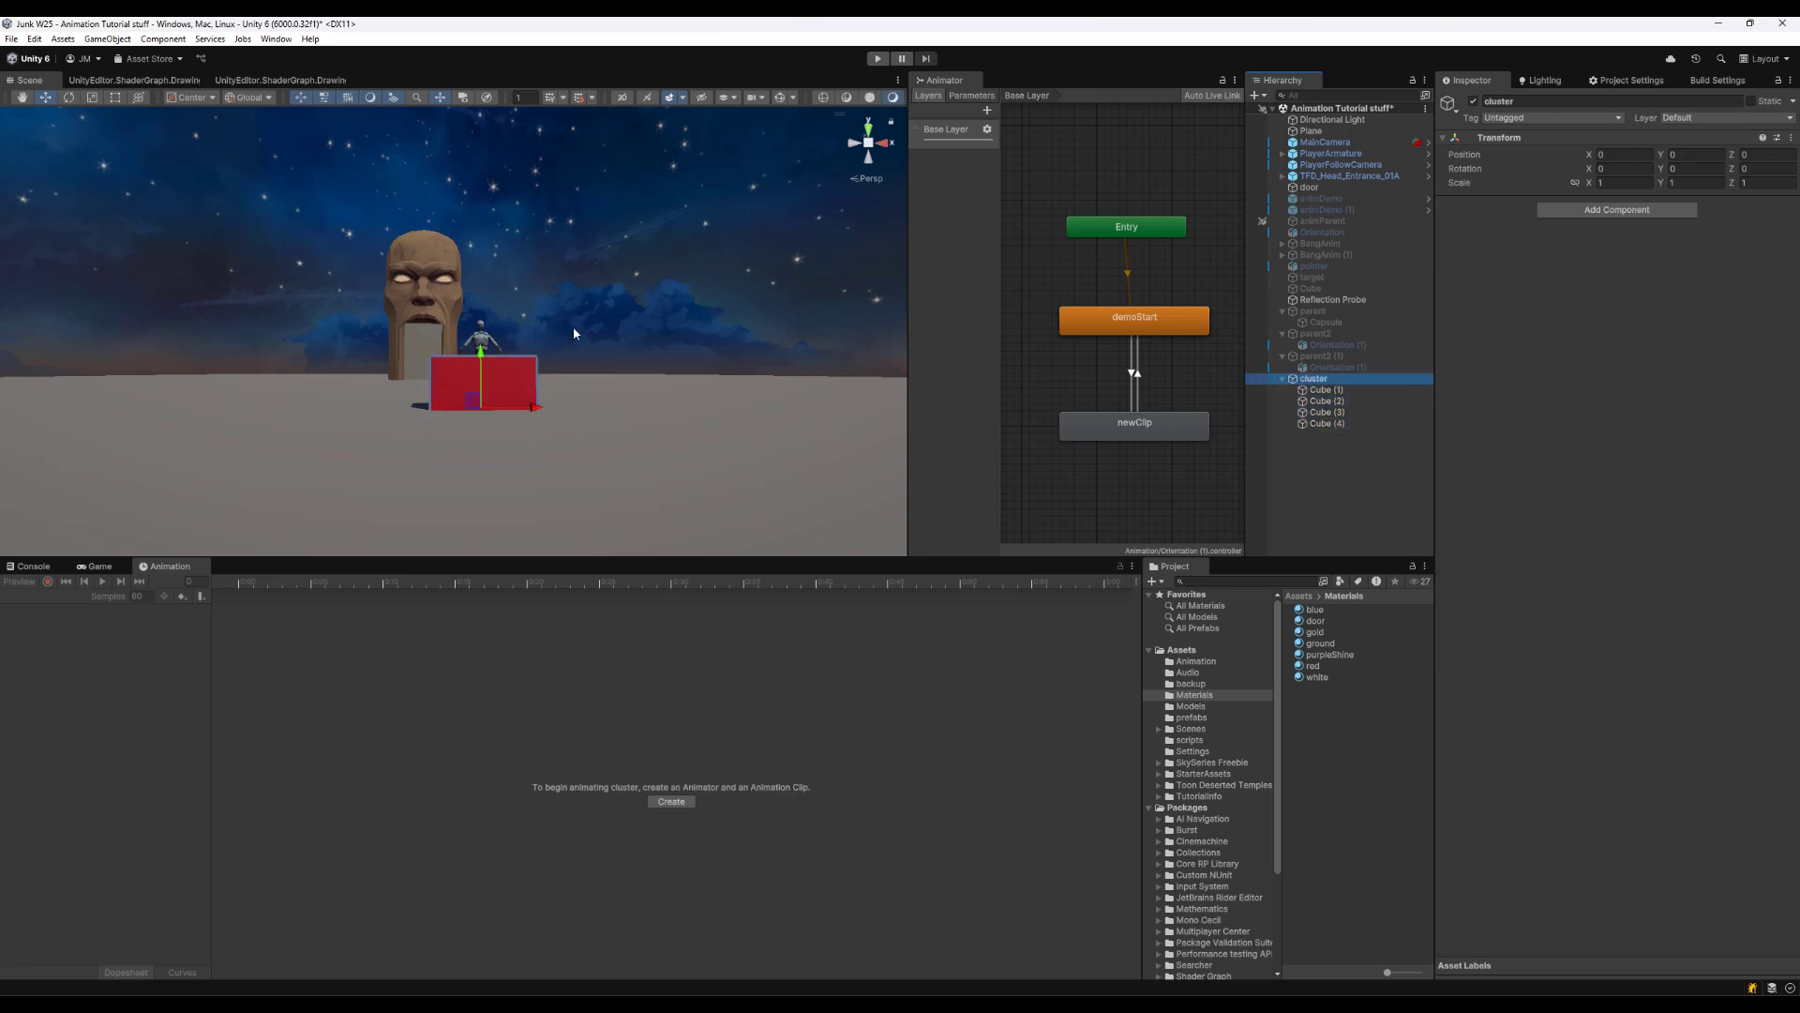
Move the cluster up and back to about Y 2.72 and Z 4.38
left_click_drag(483, 360, 488, 228)
left_click_drag(609, 311, 624, 413, "alt")
left_click(1296, 498)
left_click(1322, 379)
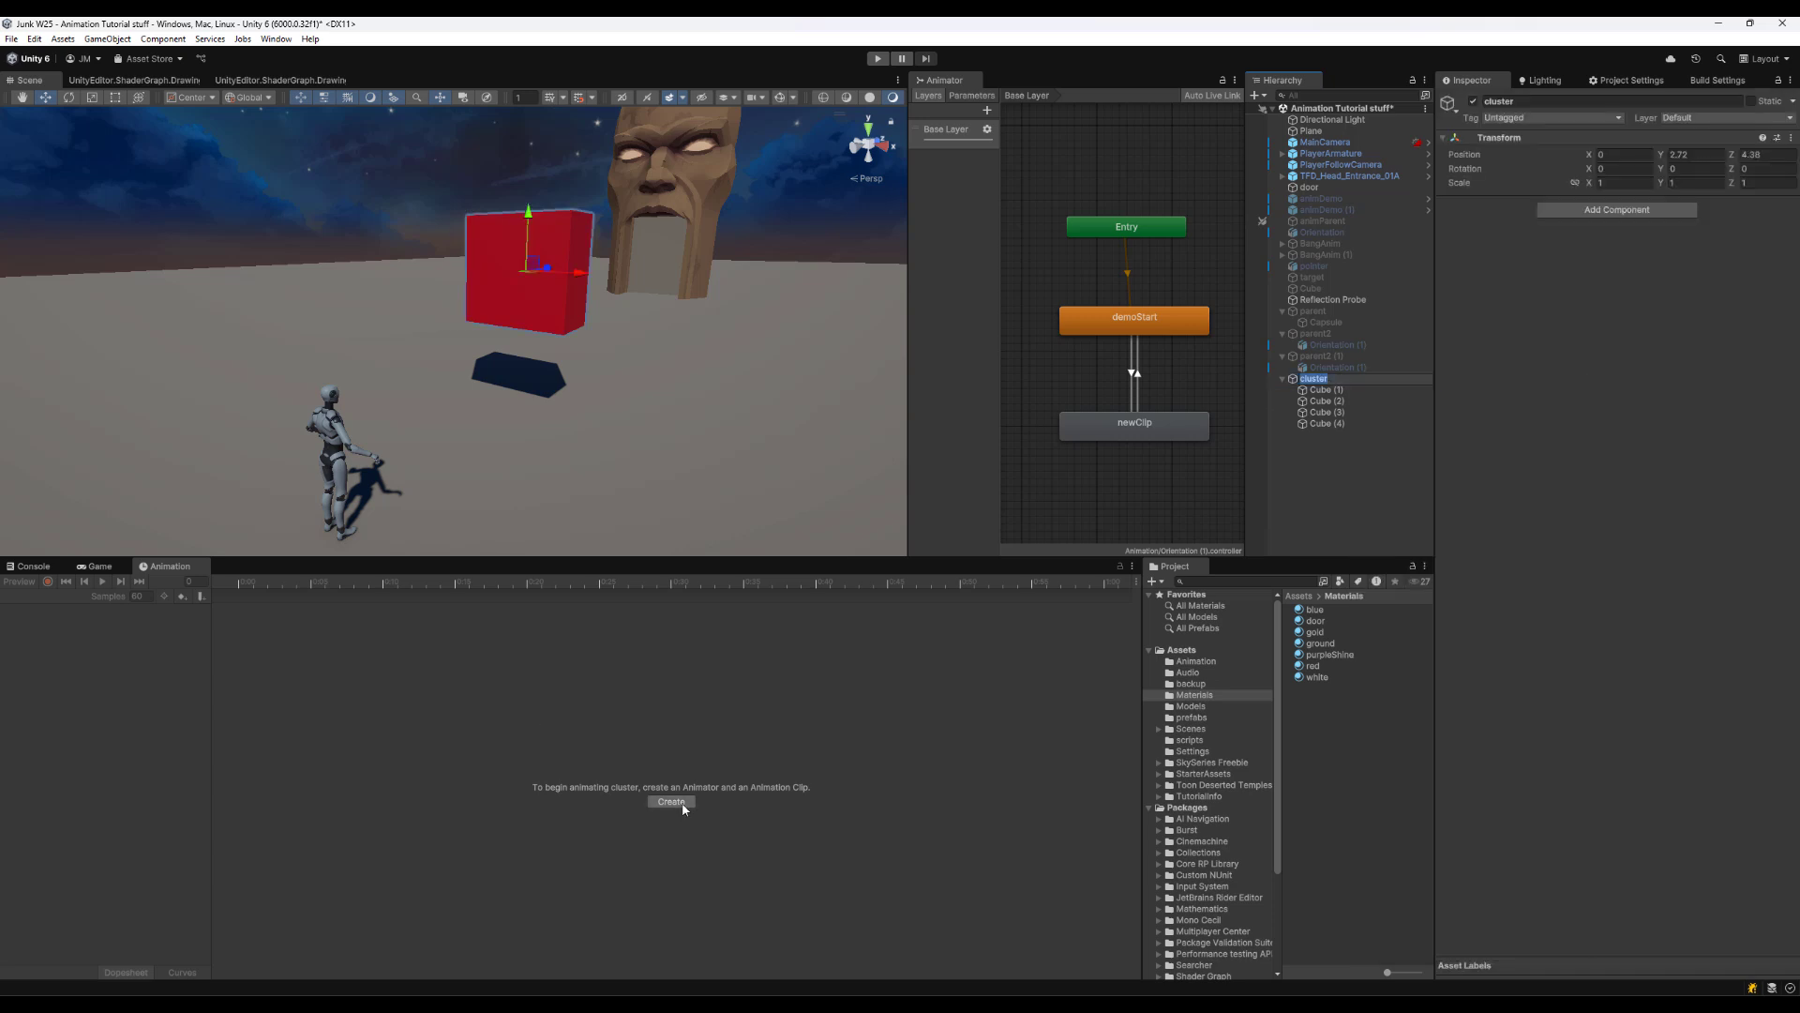
Rename Cube (1) to "cube UL", Cube (2) to "cube LR", Cube (3) to "cube LL" and Cube (4) to "cube UR"
left_click(1330, 390)
left_click_drag(1522, 102, 1464, 104)
type("cube UL")
left_click(1342, 403)
type("cube LR")
left_click(1339, 413)
left_click(1336, 425)
type("cube UR")
left_click(1354, 464)
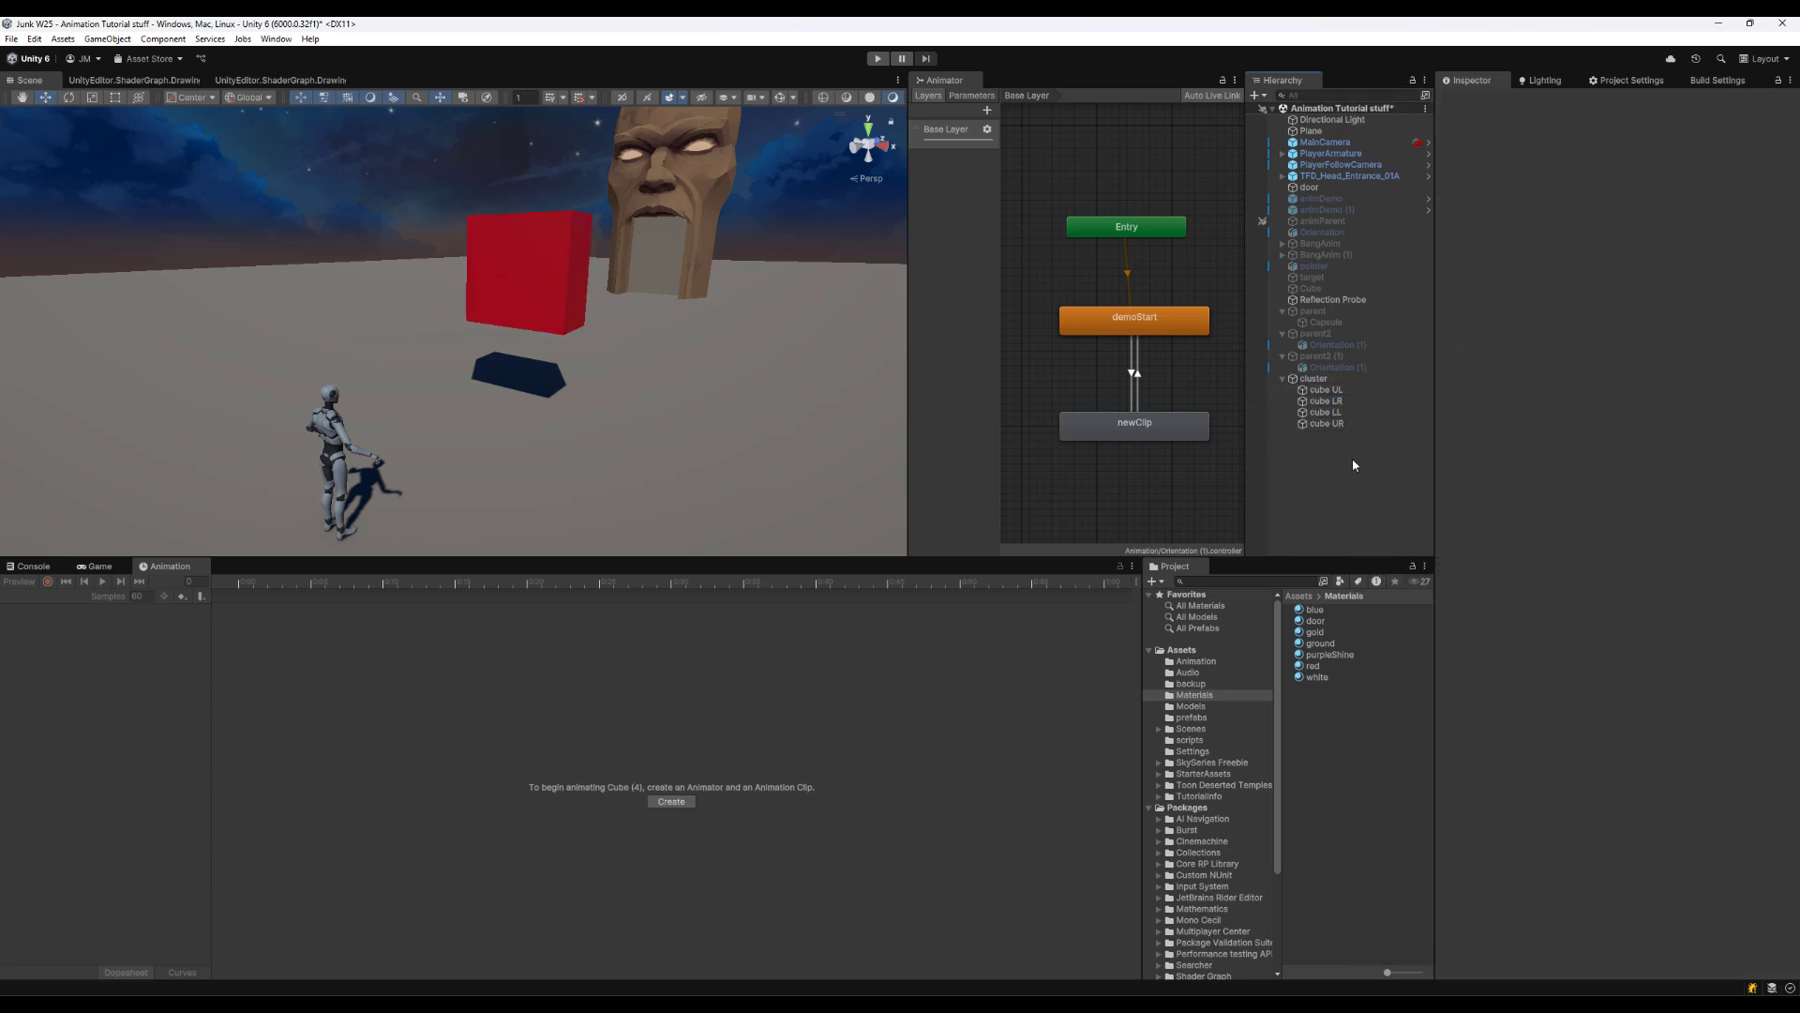
Reorder the cluster's children as cube UL, cube UR, cube LL, cube LR
left_click(1332, 403)
left_click(1332, 391)
left_click(1319, 393)
left_click_drag(1332, 426, 1324, 408)
Create an animation clip for the cluster and save it as clusterEnd.anim in the Materials folder
left_click(1314, 379)
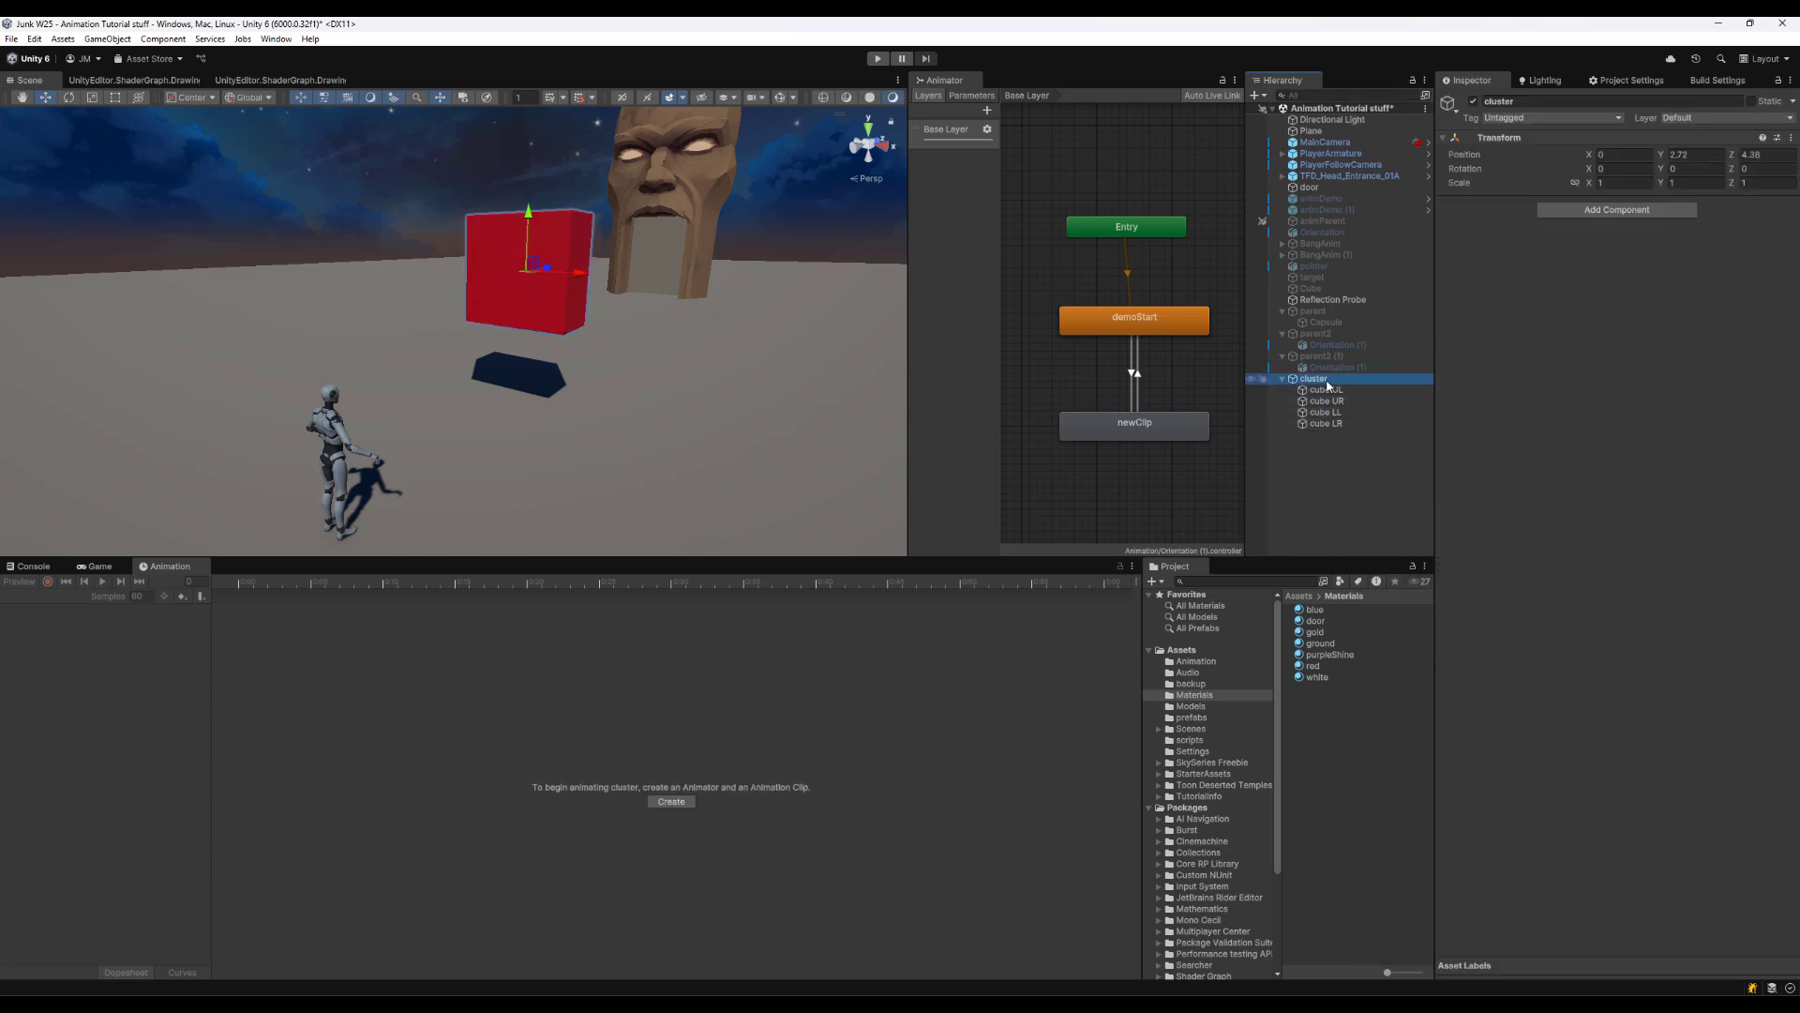
left_click(672, 801)
type("clusterEnd.anim")
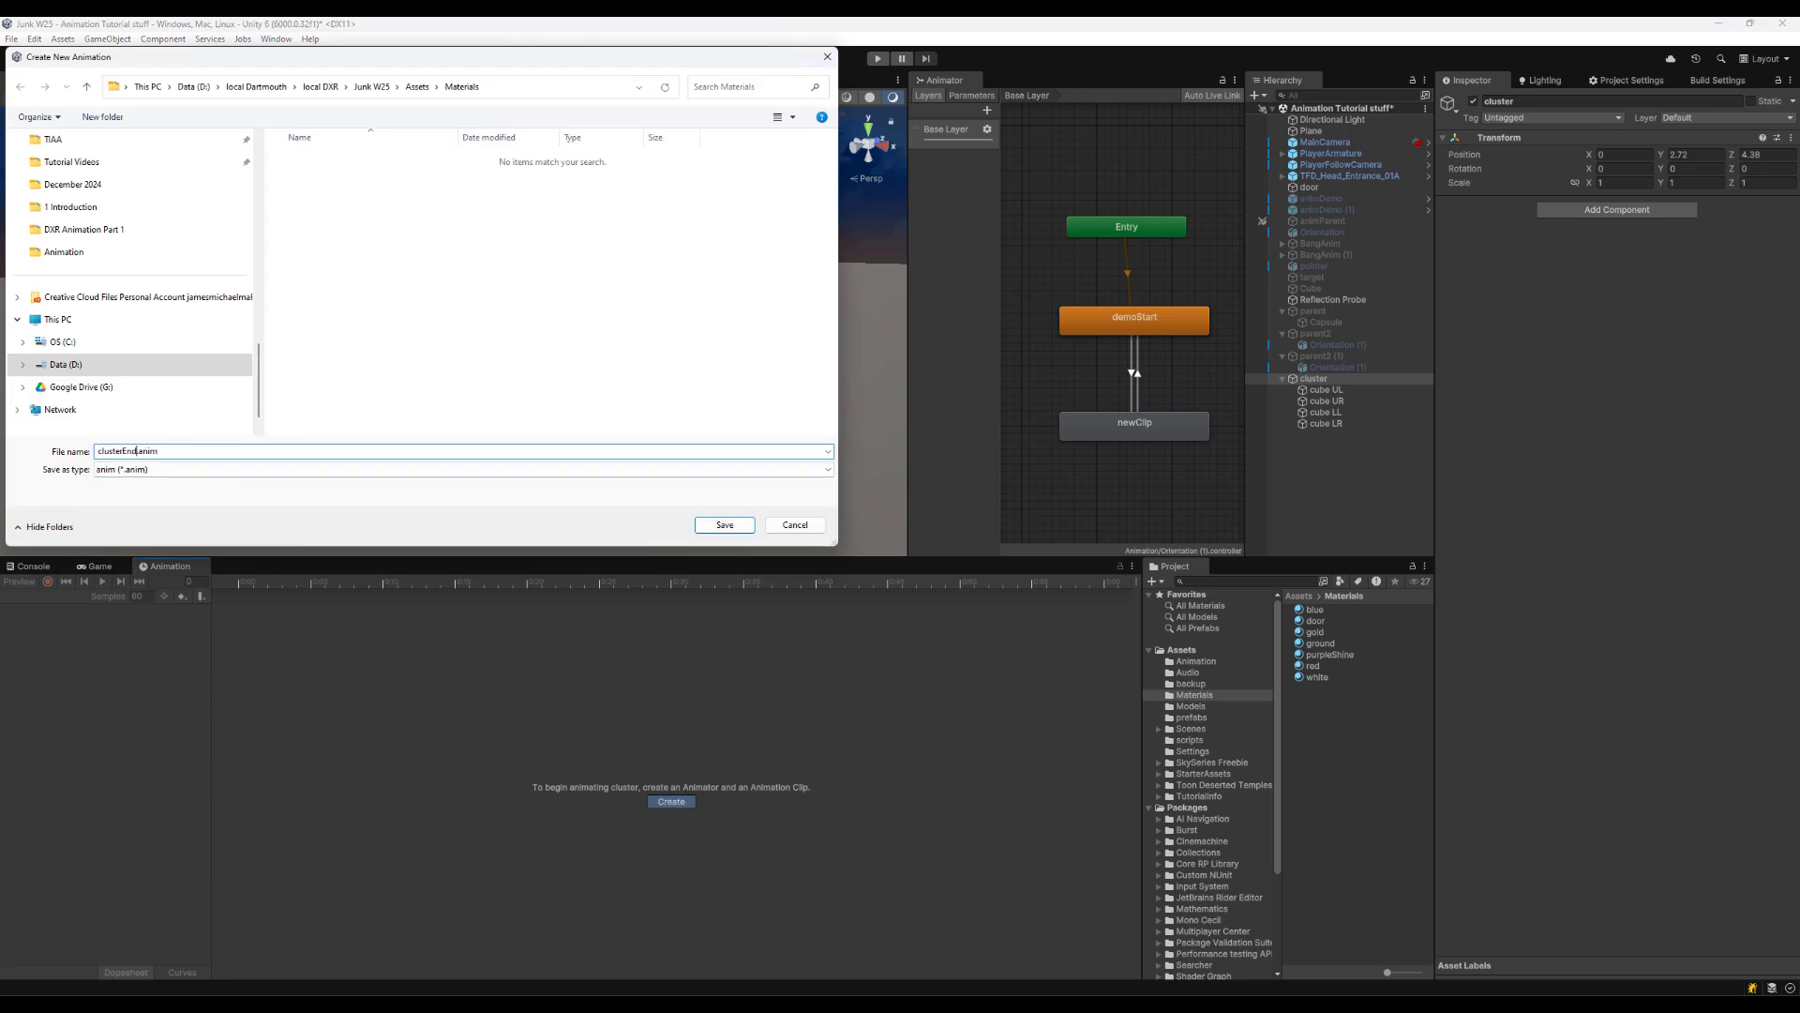
key("Return")
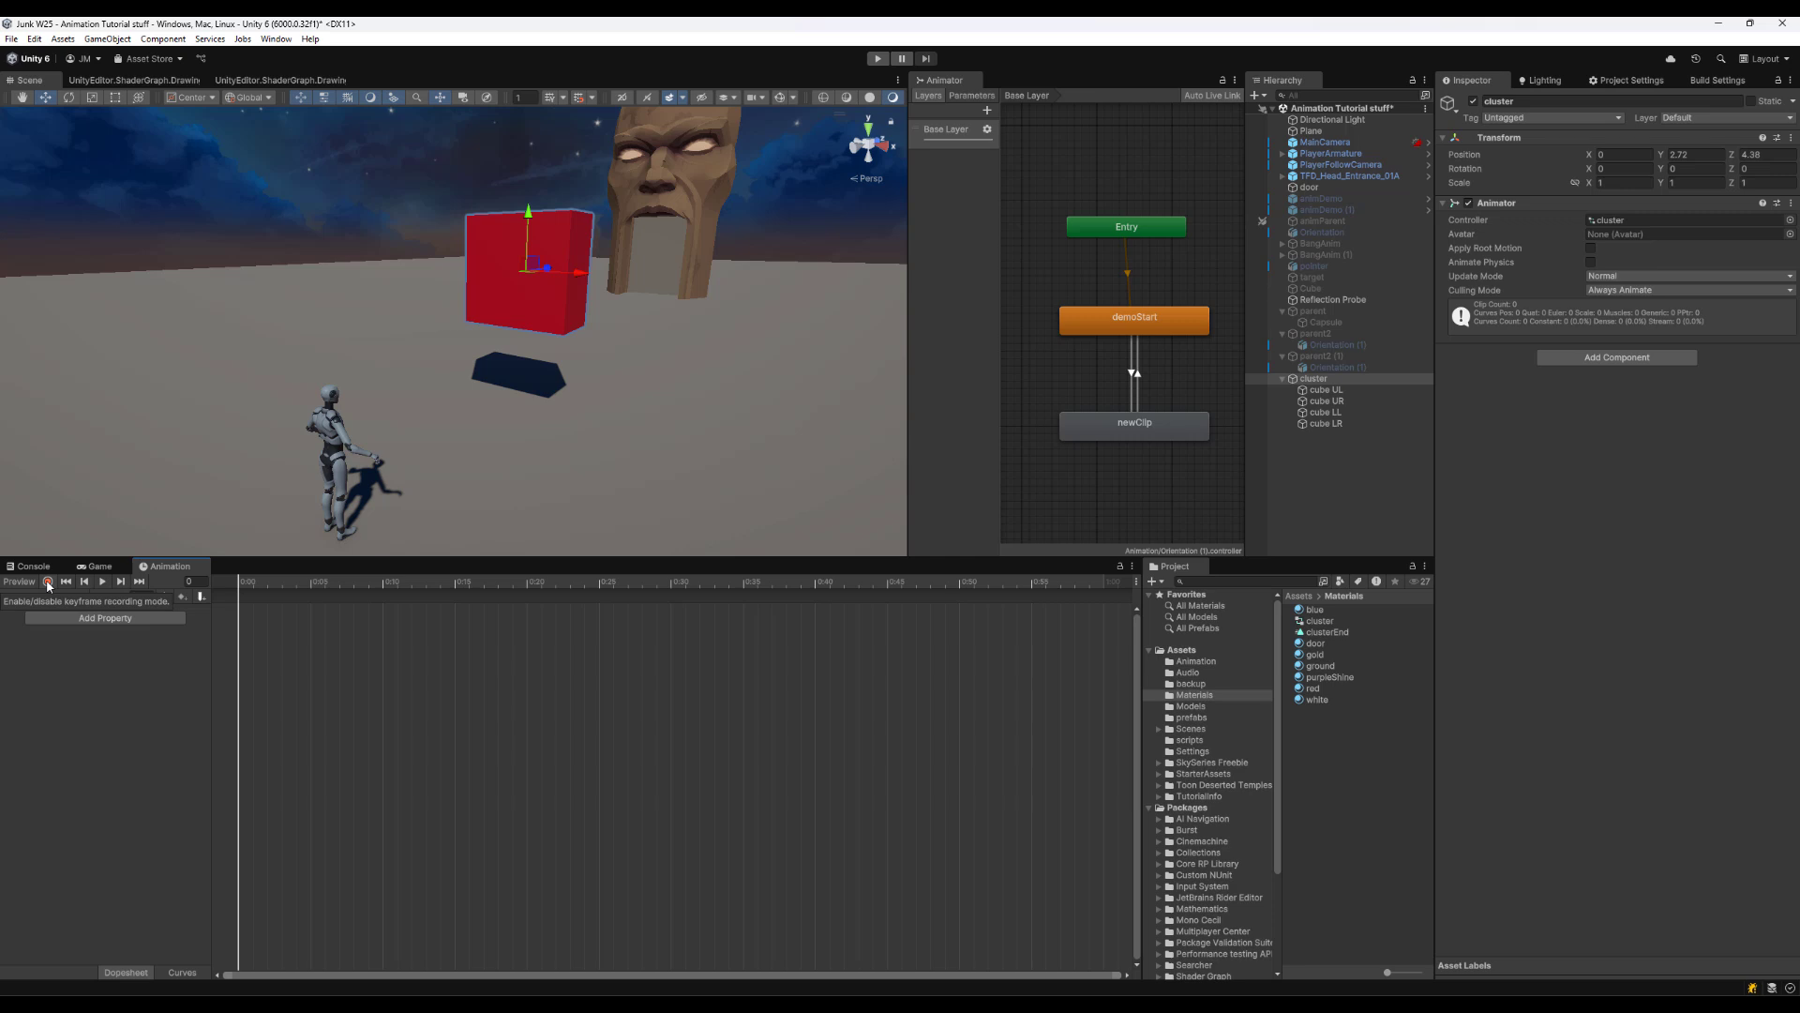
Expand the animatable properties of cube LL and cube LR for the clusterEnd clip
left_click(105, 618)
left_click(193, 628)
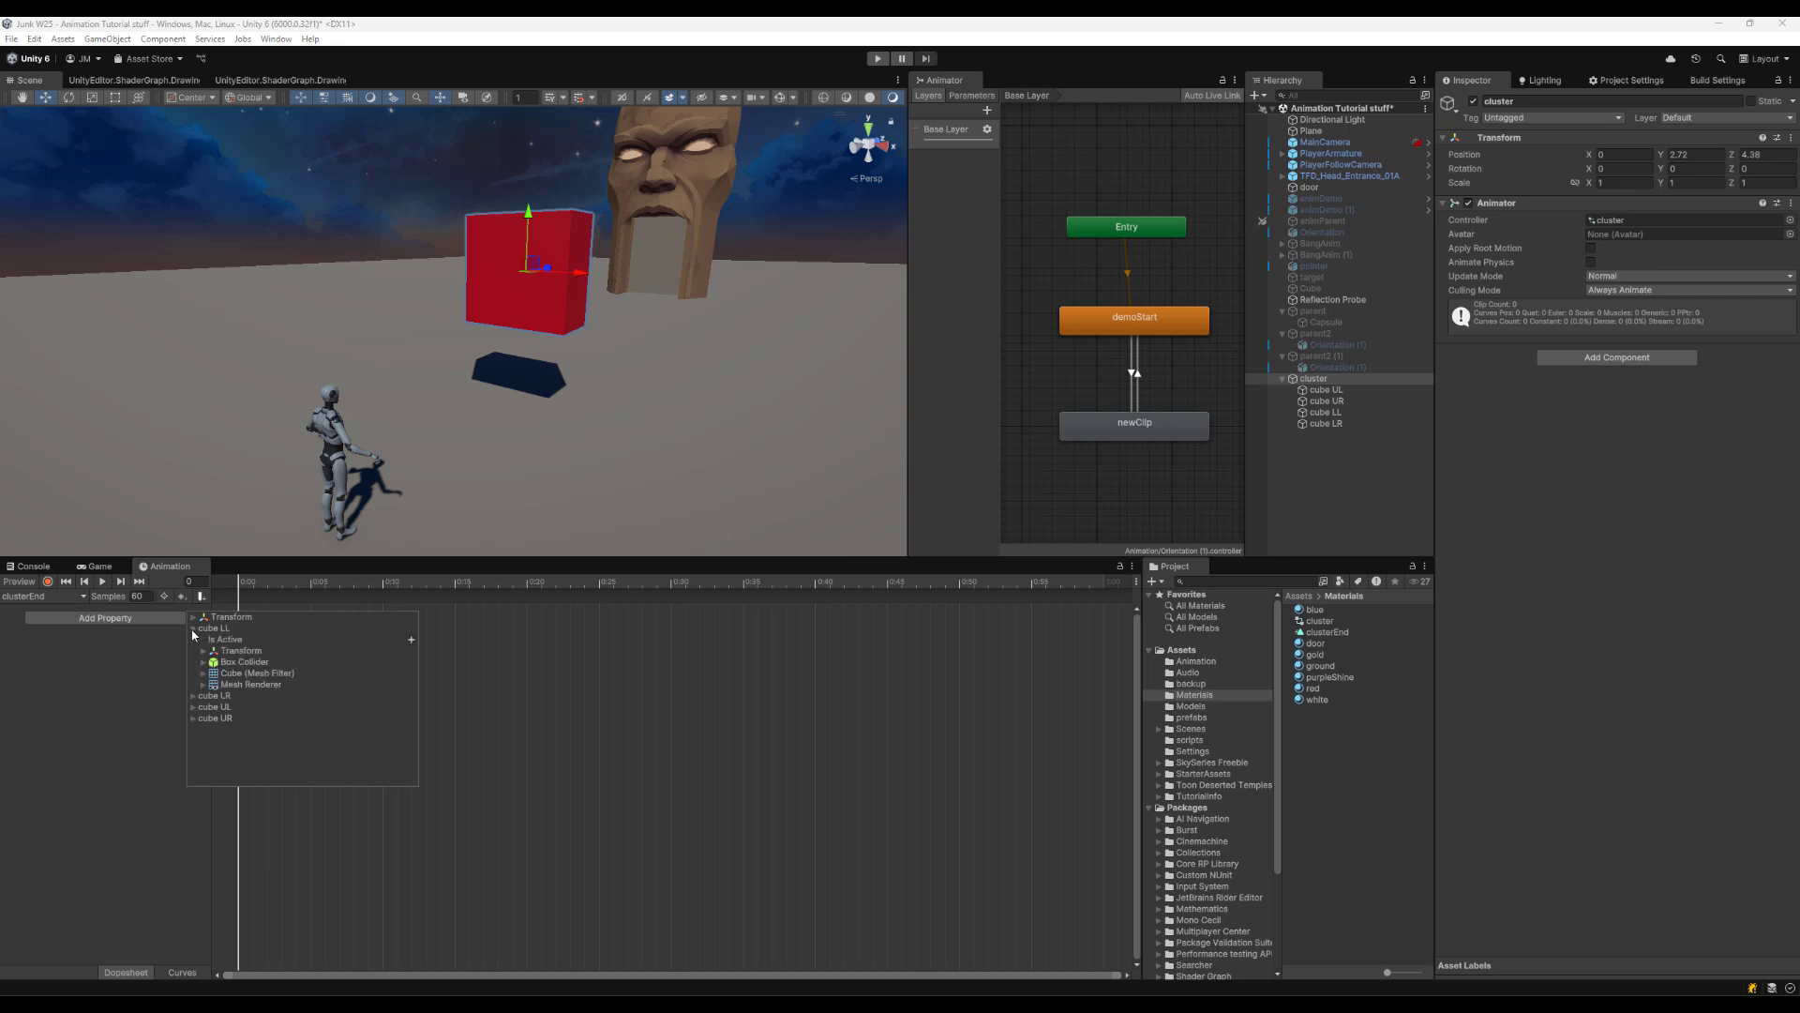
left_click(193, 696)
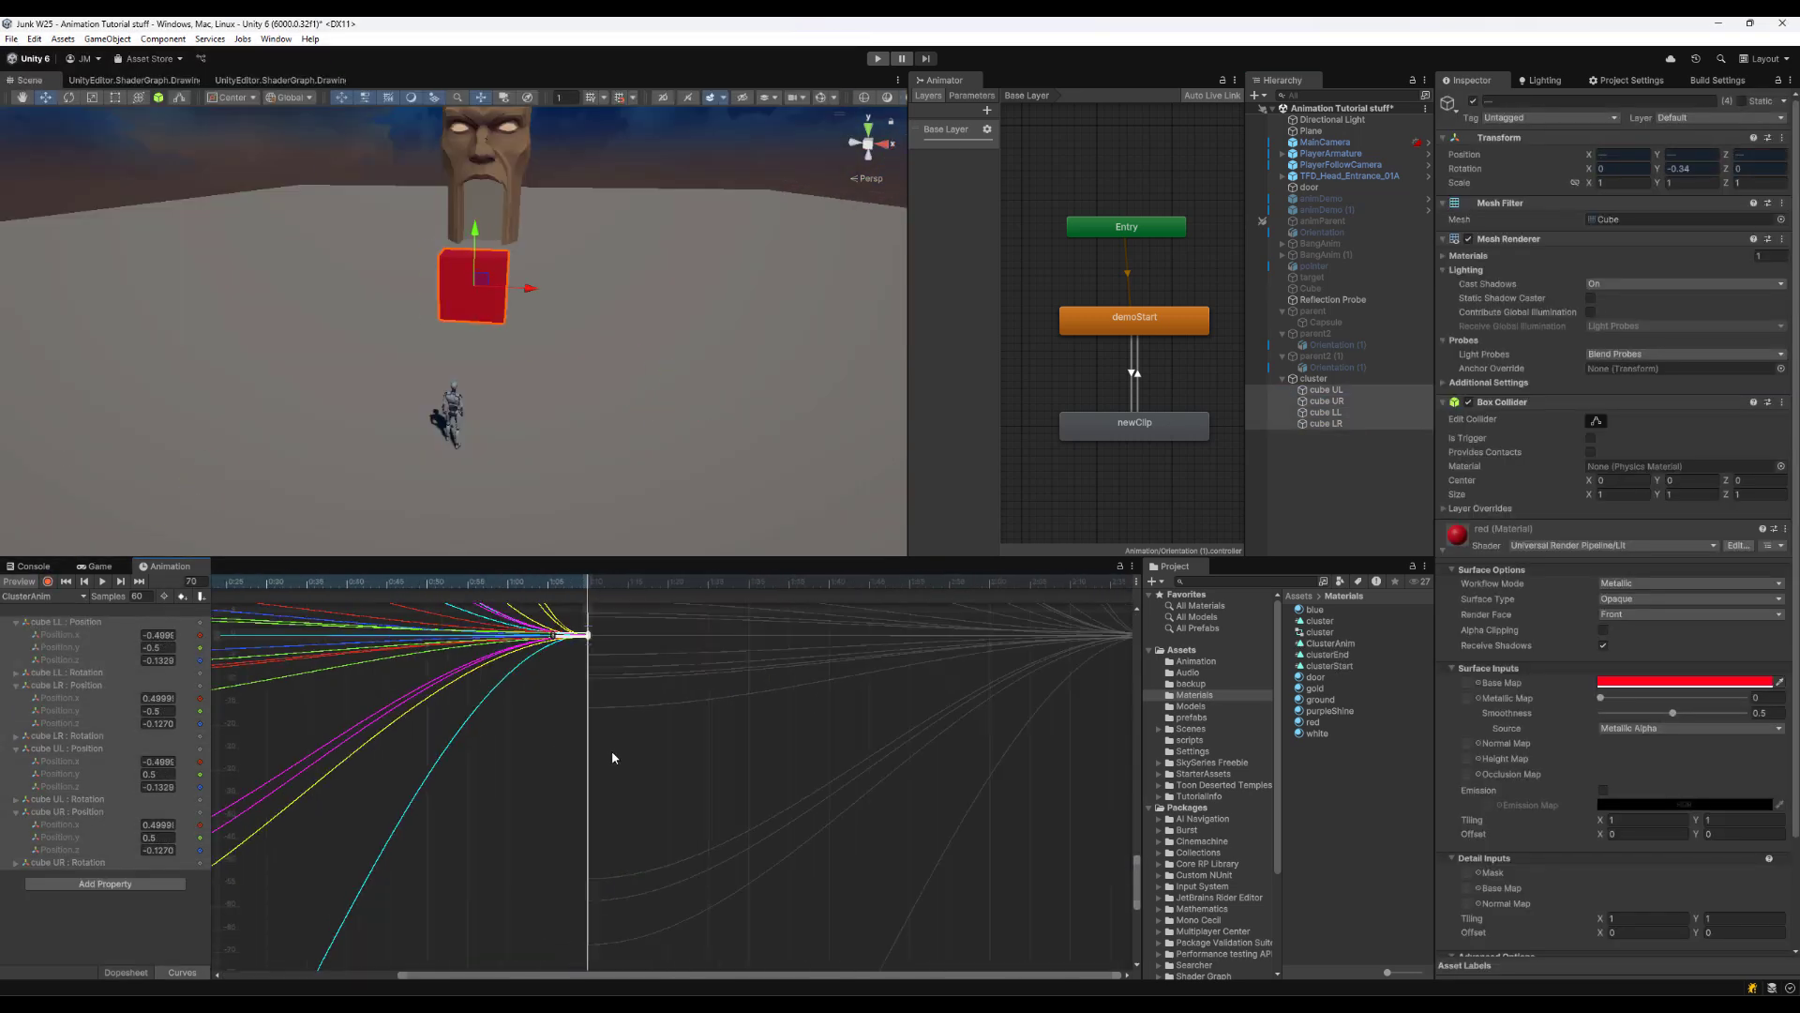
Examine the individual cubes' animation curves in the ClusterAnim clip, starting with cube LL's Y position
left_click(60, 647)
key("f")
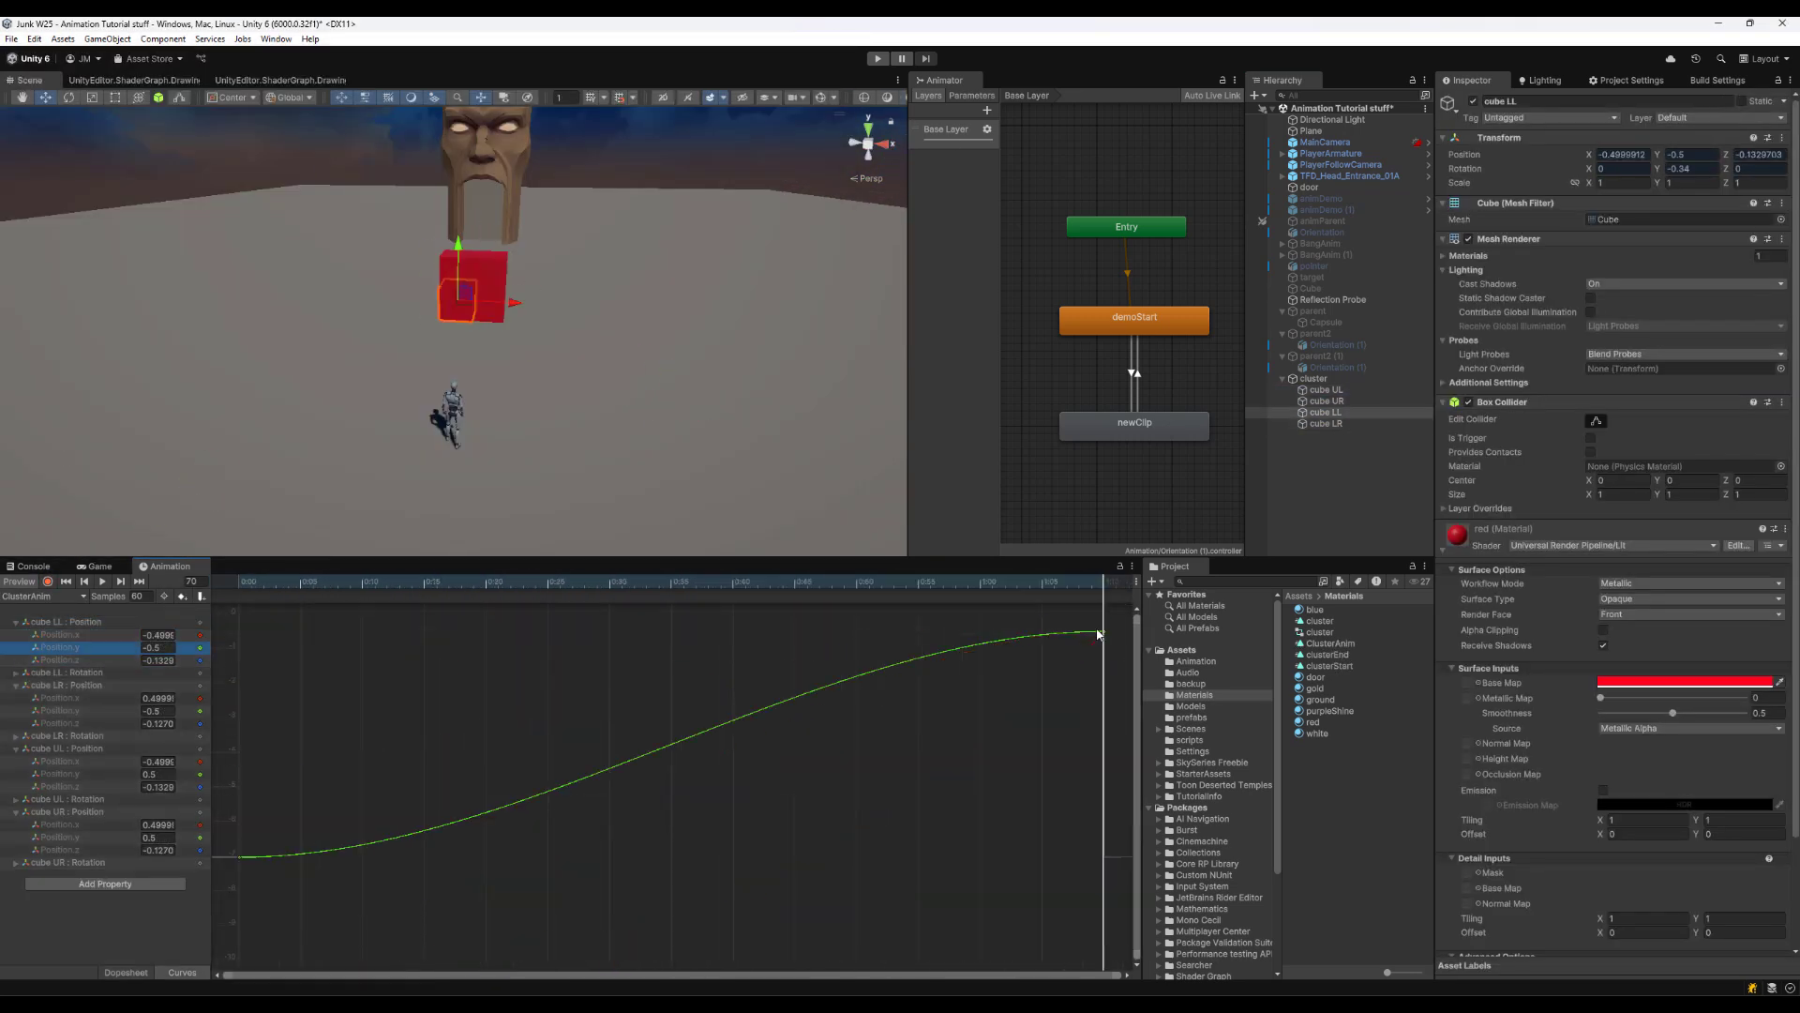
left_click(60, 723)
key("f")
left_click(16, 736)
left_click(60, 812)
left_click(16, 838)
left_click(60, 900)
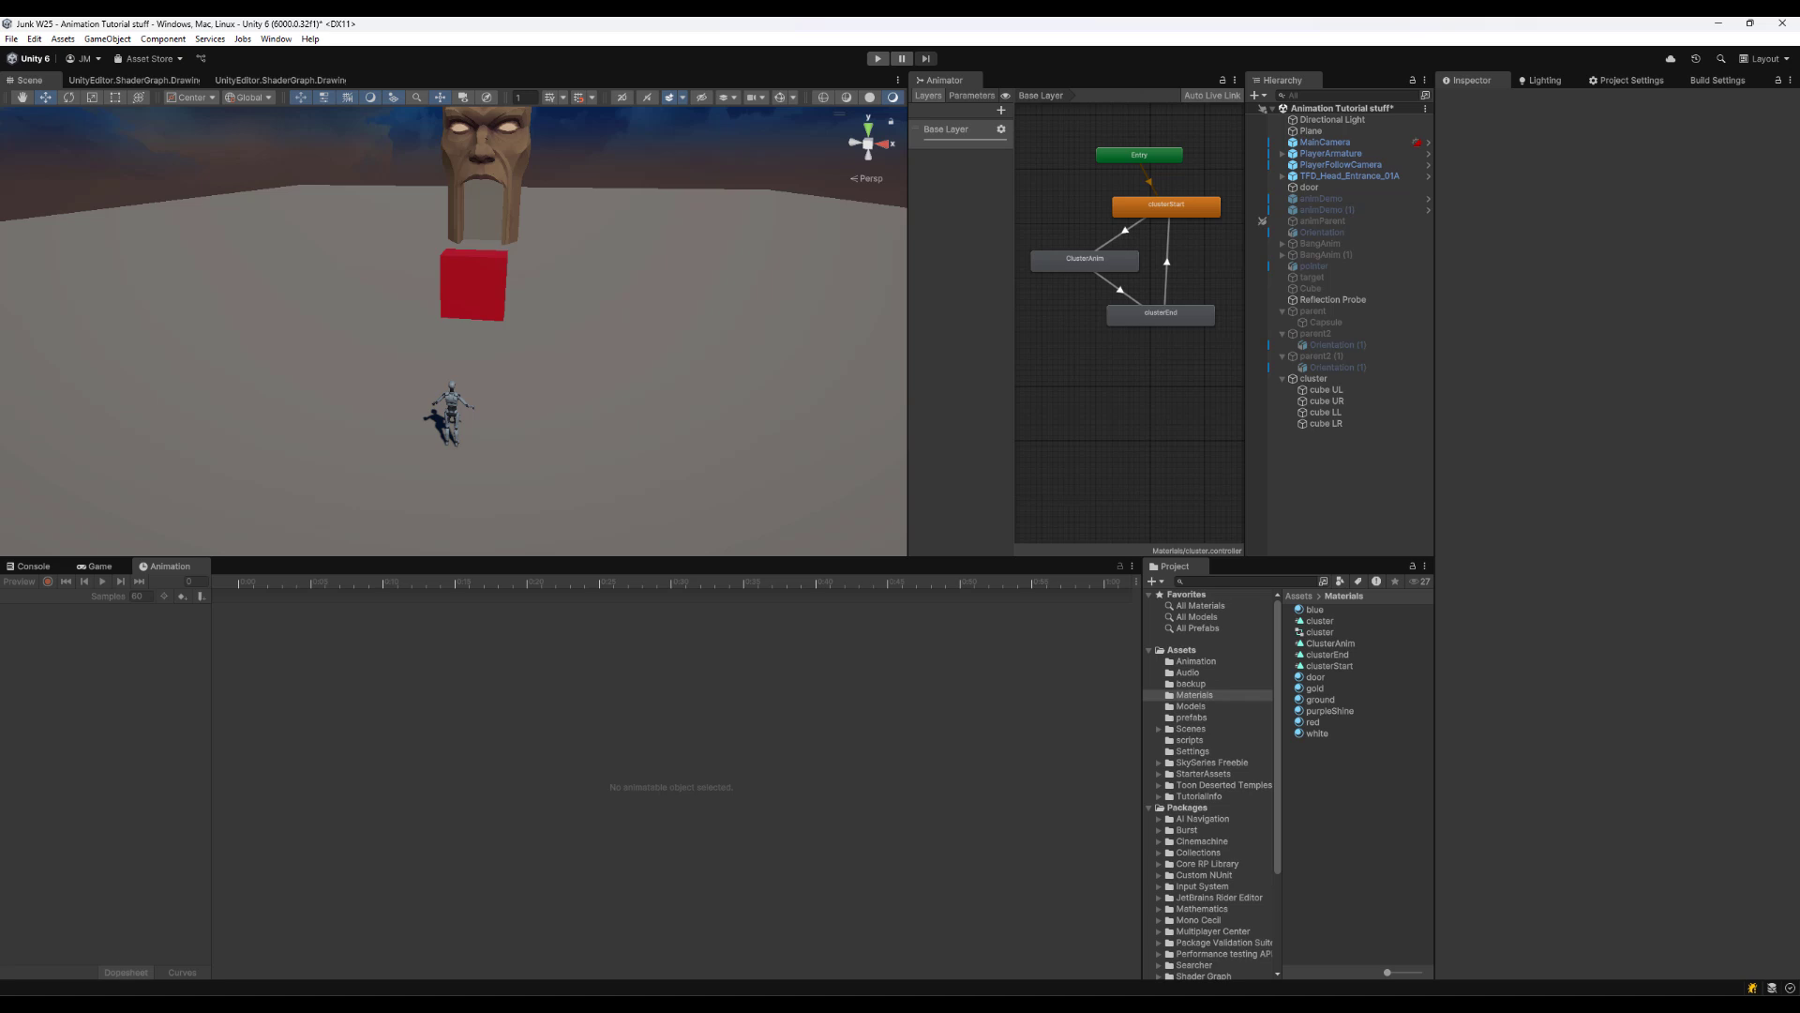
Duplicate the cluster five times, arrange the copies in two rows of three in front of the stone head, and play-test the scene
left_click(1314, 378)
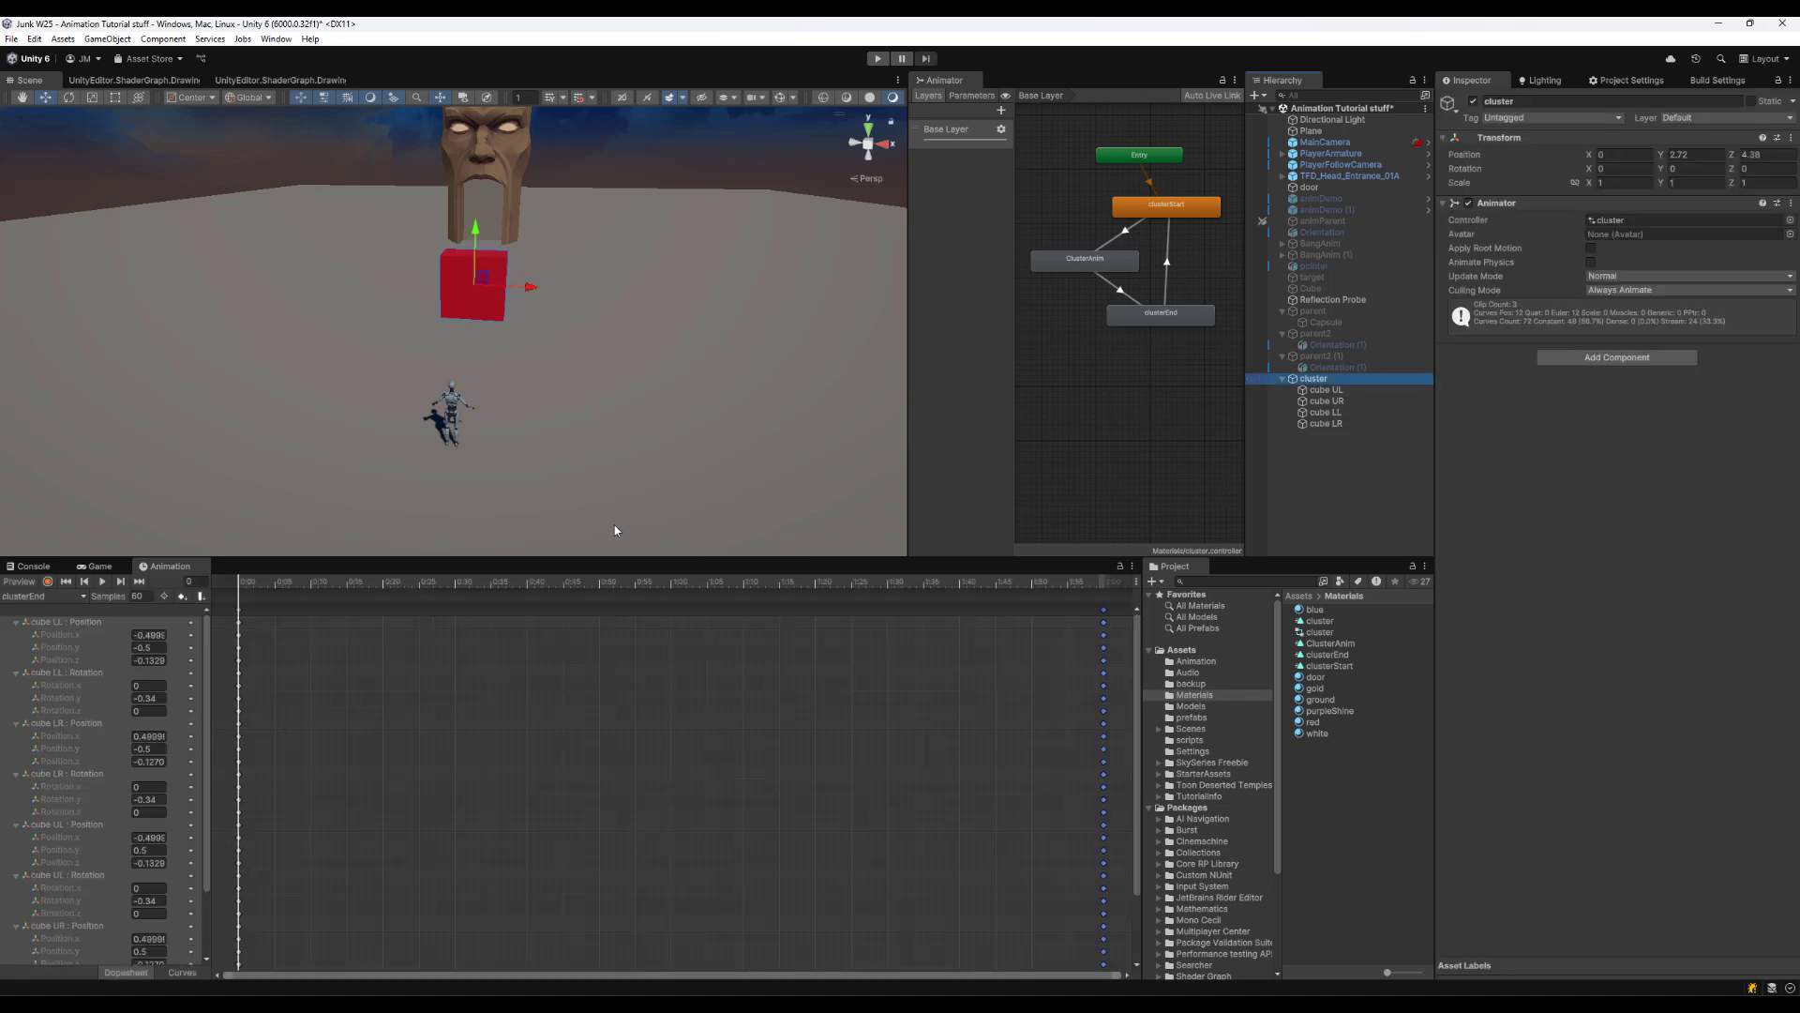
key("ctrl+d")
scroll(653, 429, "down", 3)
left_click_drag(517, 323, 566, 394)
key("ctrl+d")
key("ctrl+d")
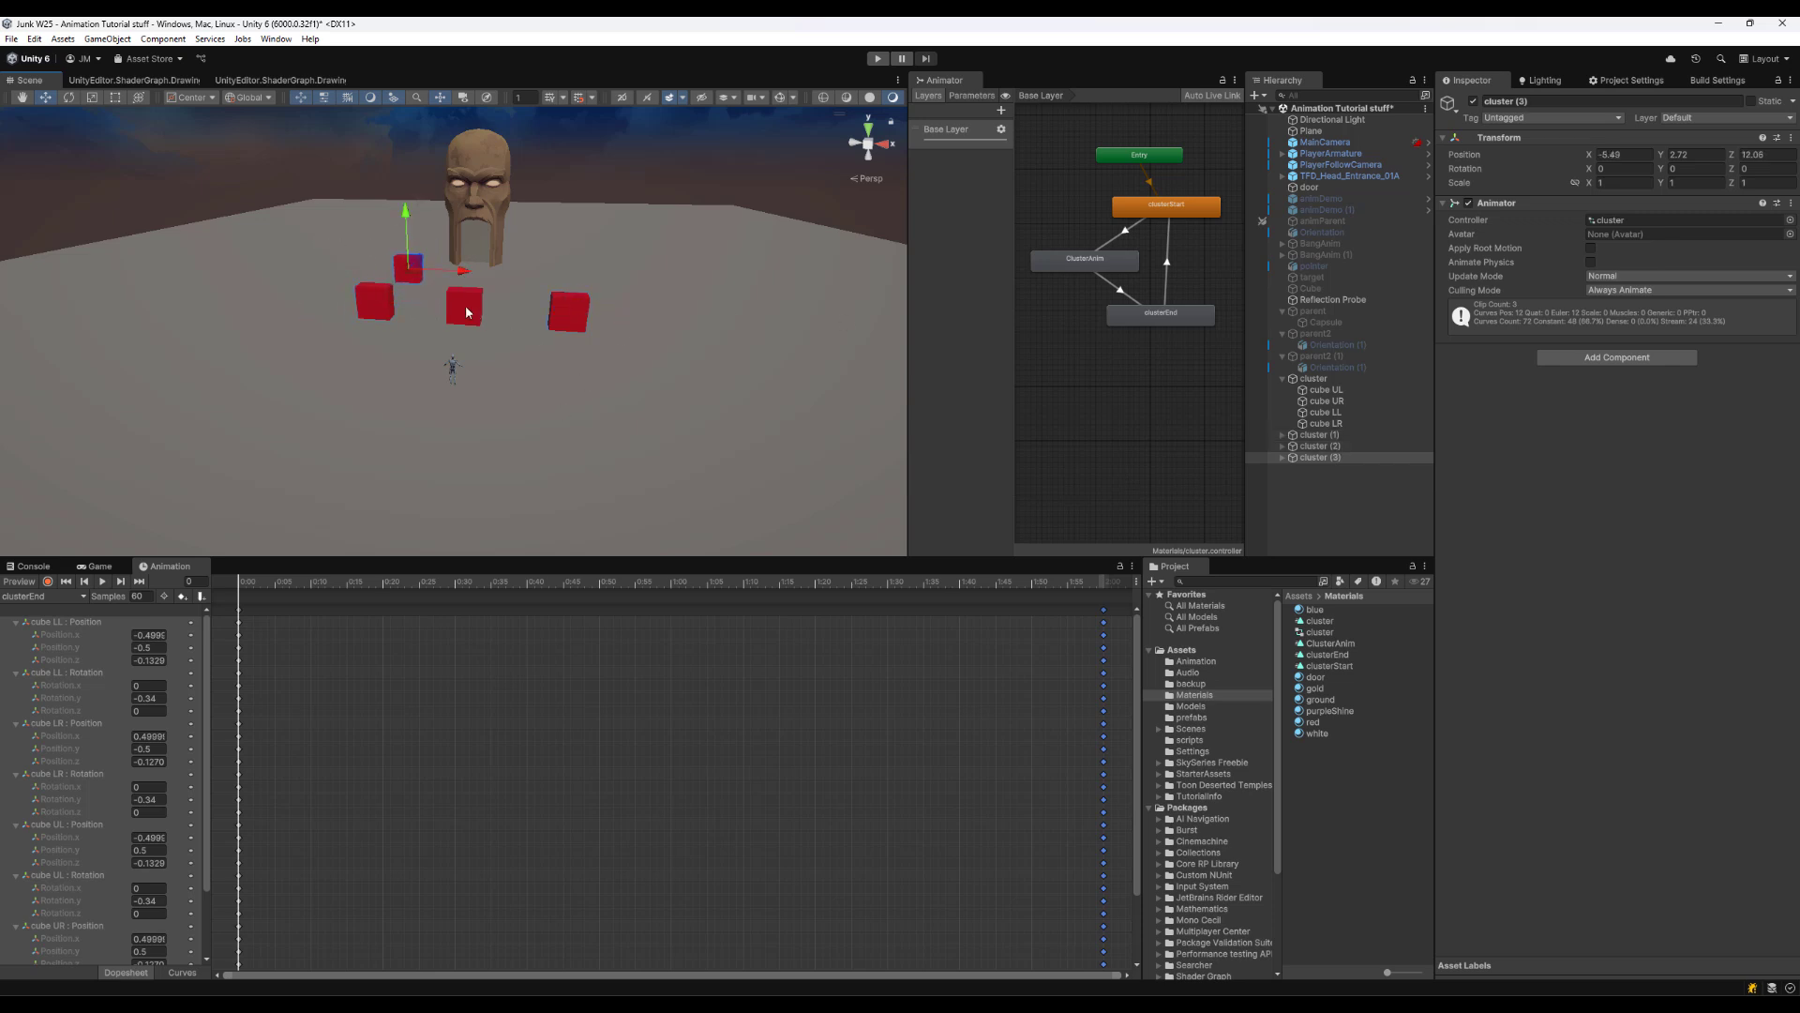
key("ctrl+d")
left_click_drag(464, 271, 619, 273)
key("ctrl+d")
key("ctrl+p")
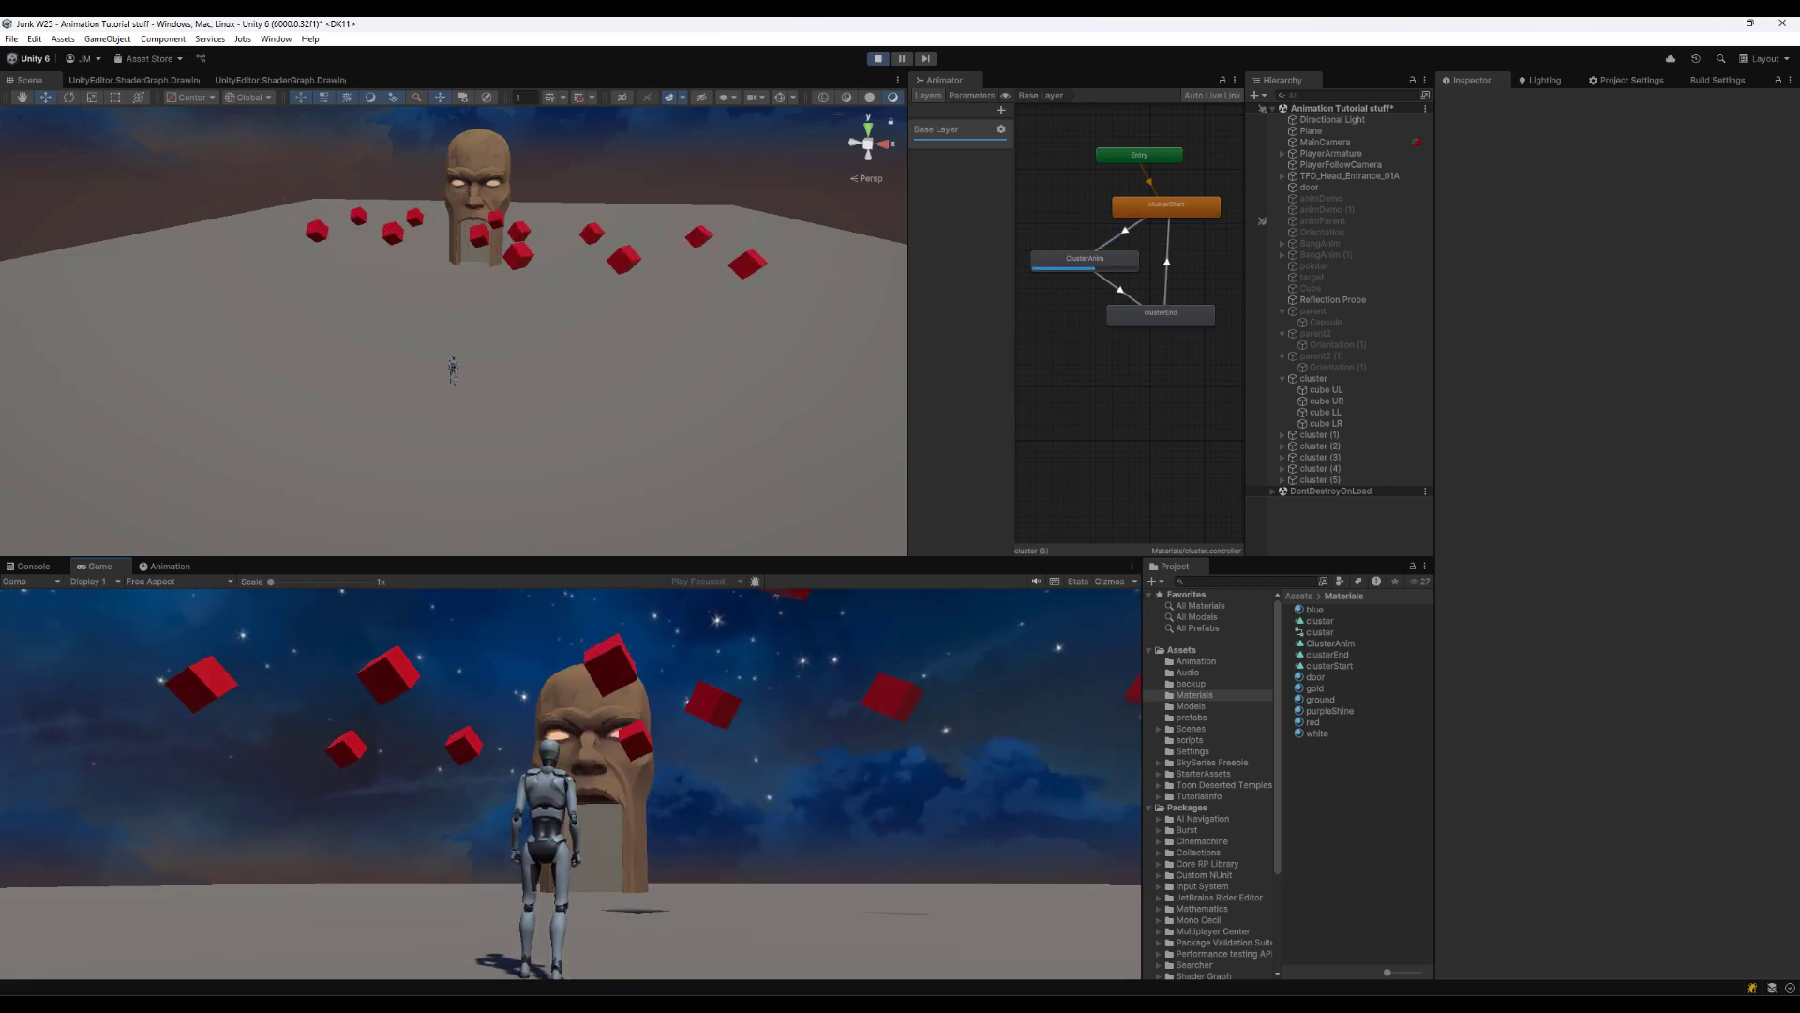
left_click(879, 59)
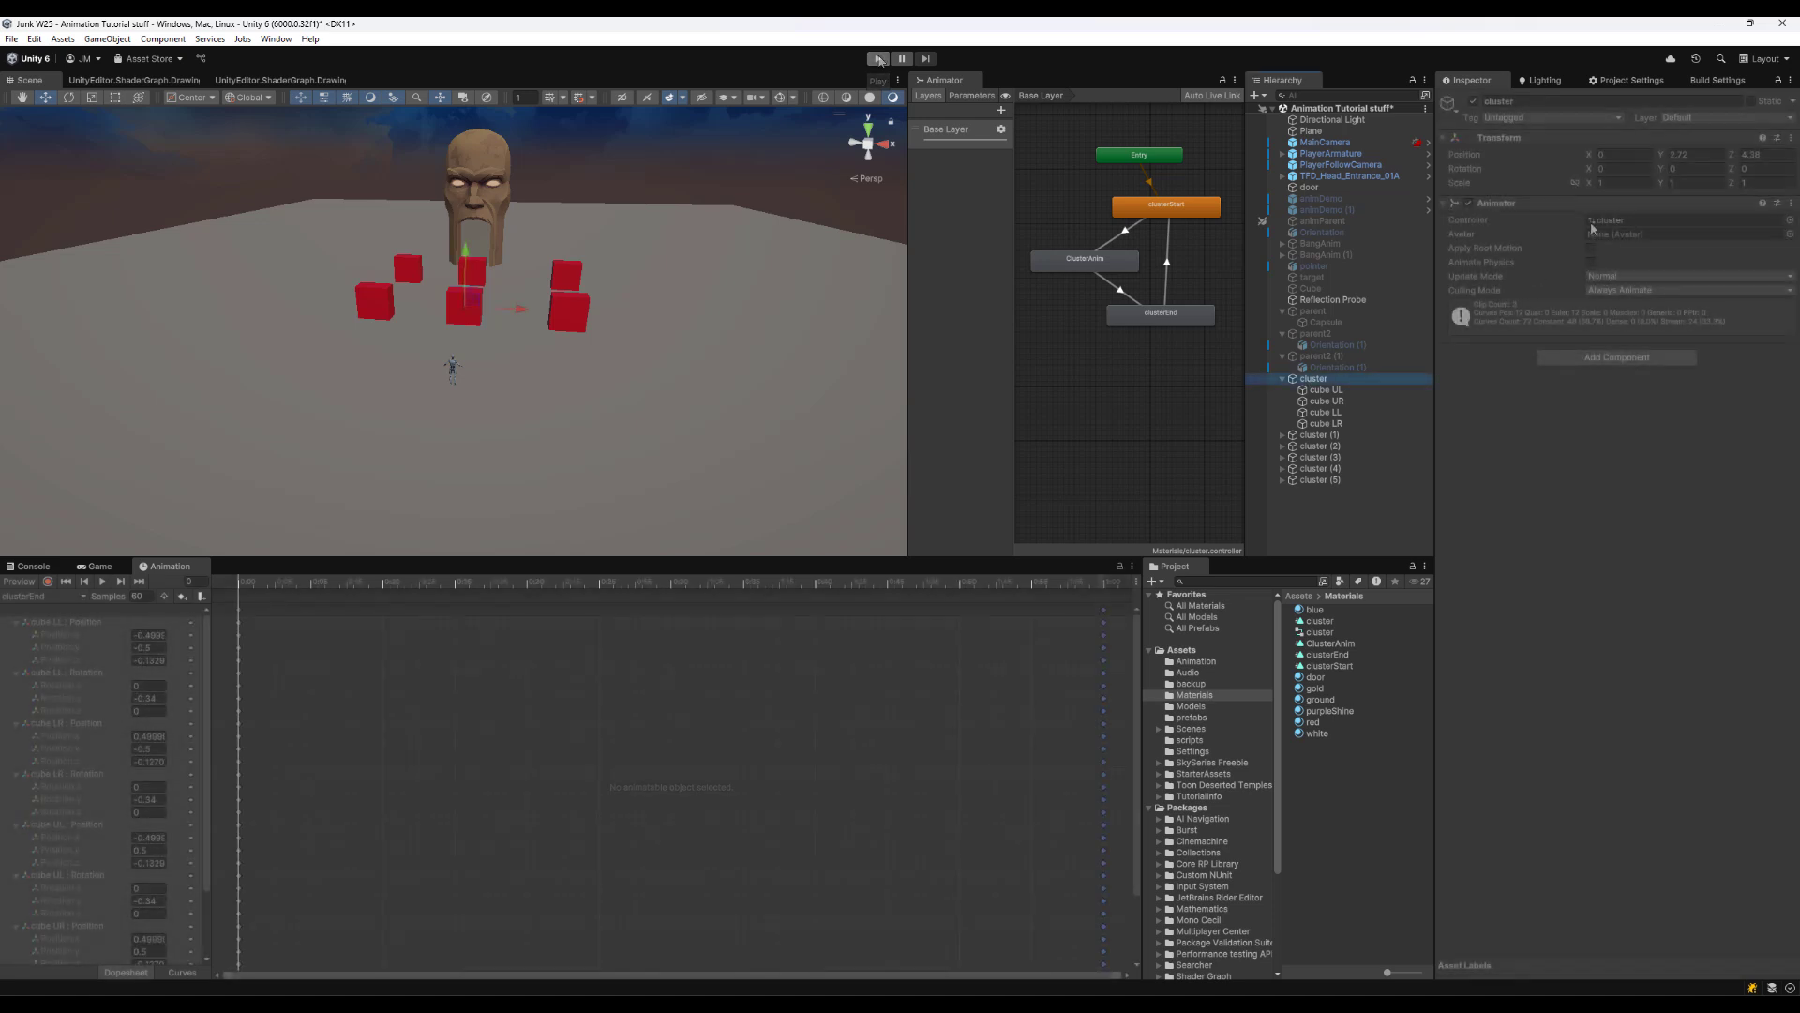
Duplicate the cluster Animator Controller asset and name the copy "cluster hold"
left_click(1592, 220)
left_click(1299, 634)
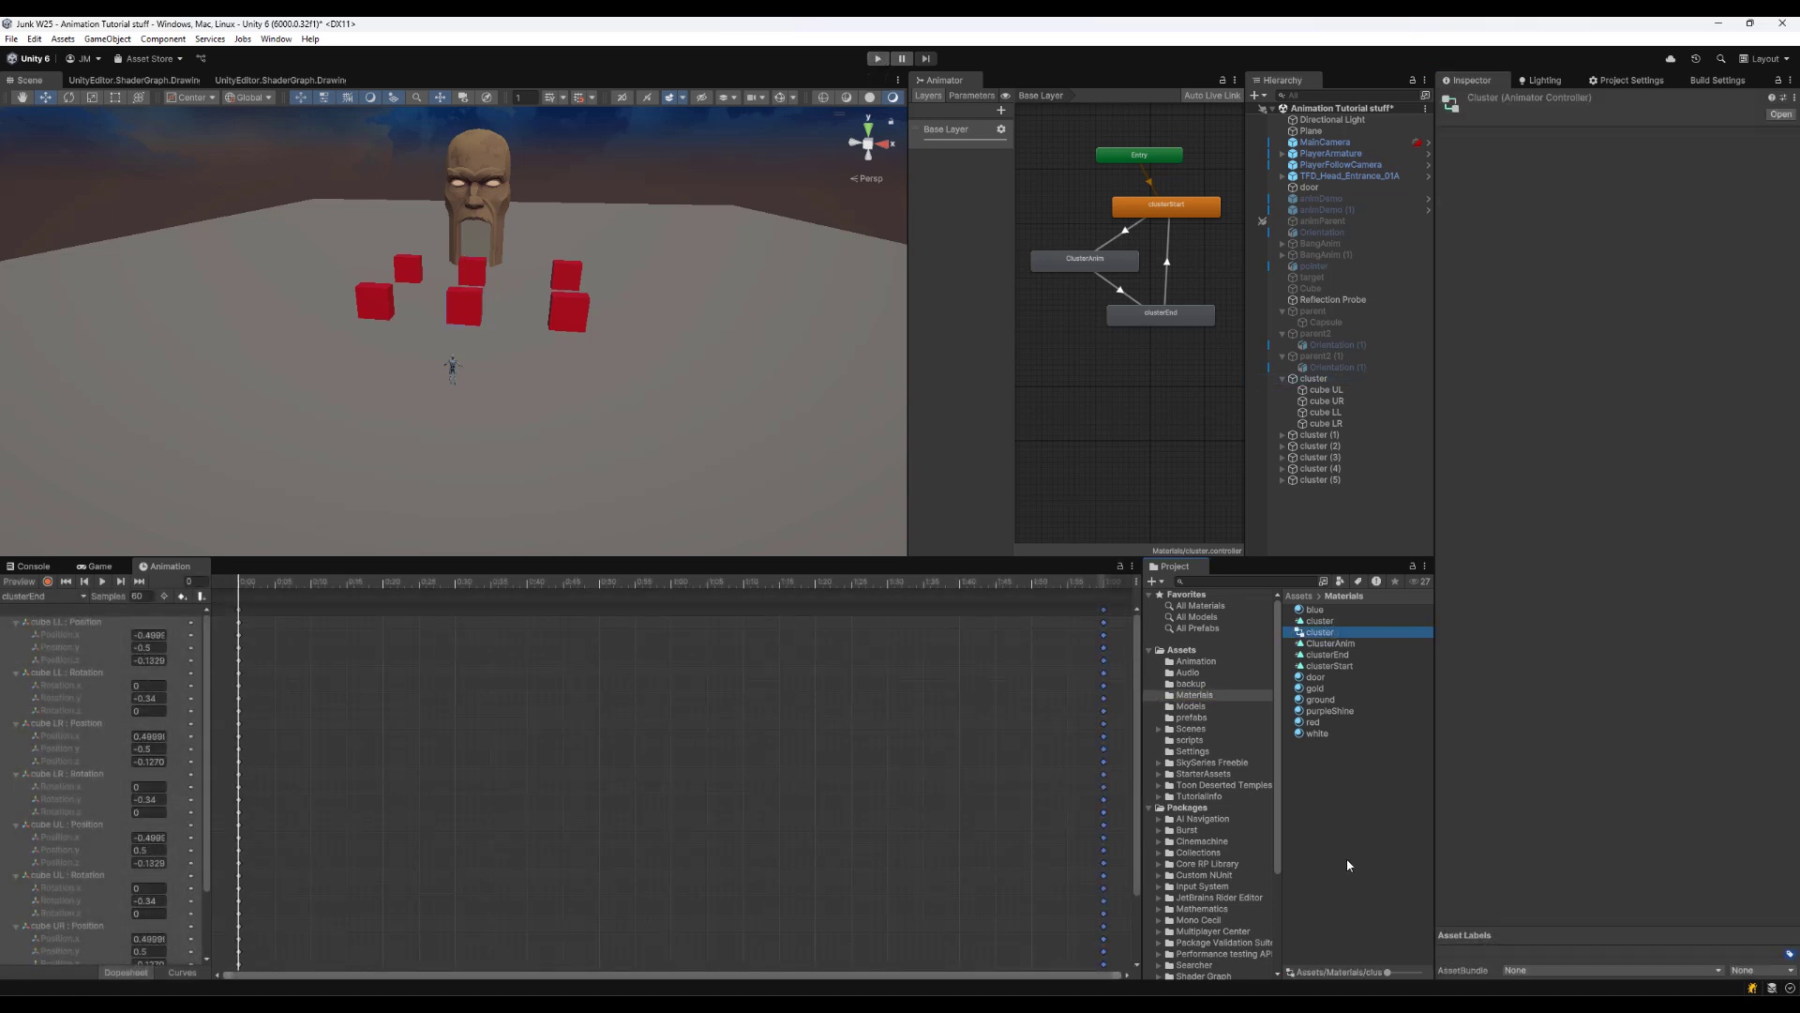
key("ctrl+d")
left_click(1330, 645)
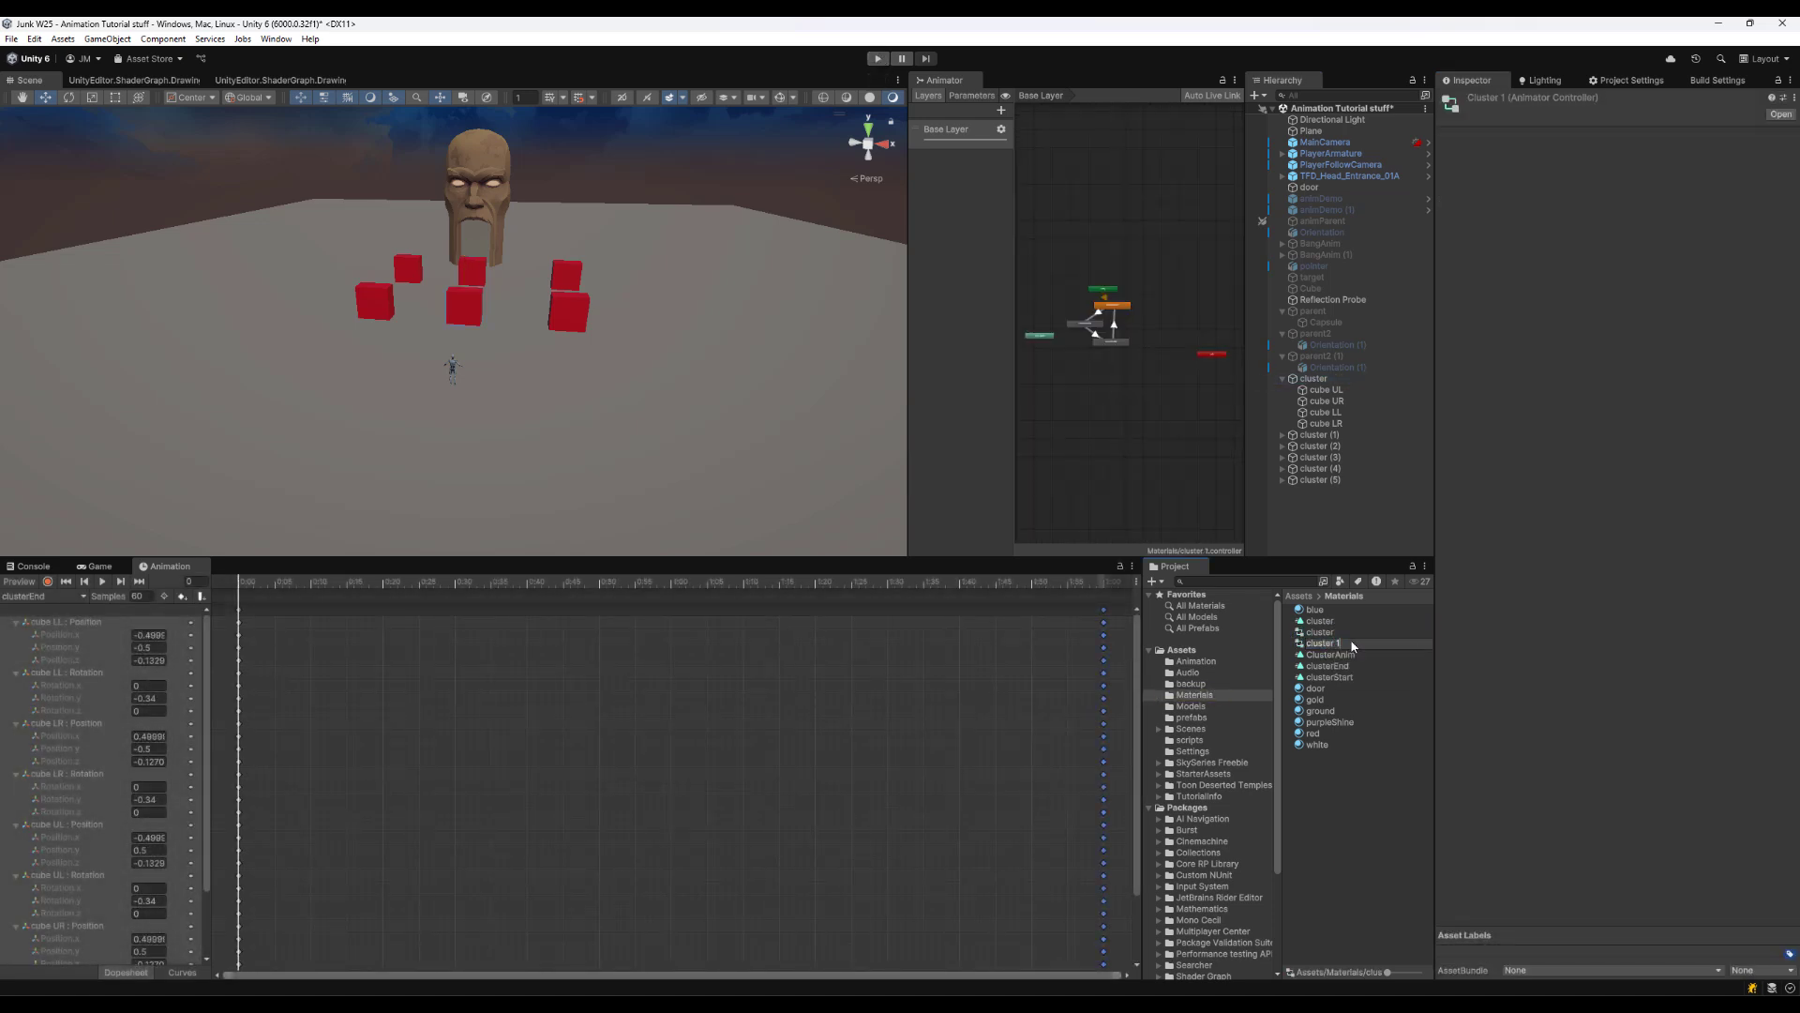
type("hold")
key("Return")
Assign the "cluster hold" controller to the original cluster's Animator and bring up its clip list
left_click(1313, 379)
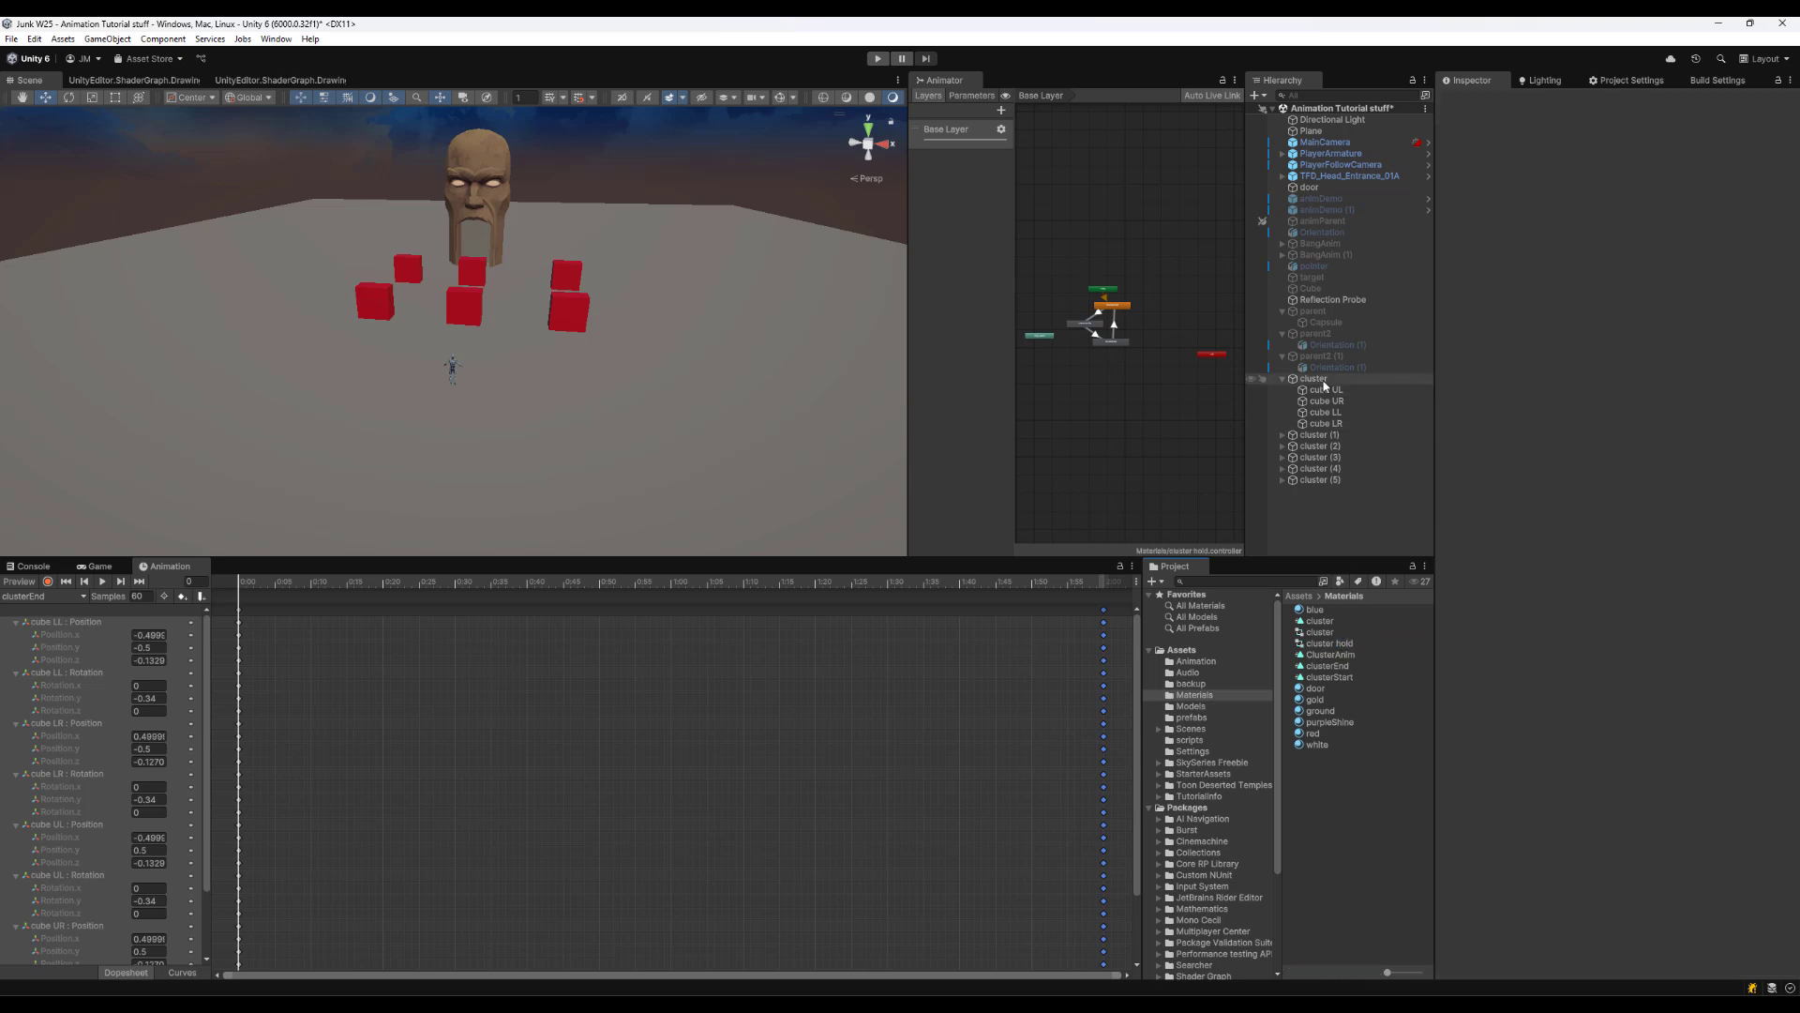
left_click(1304, 643)
left_click_drag(1303, 646, 1560, 296)
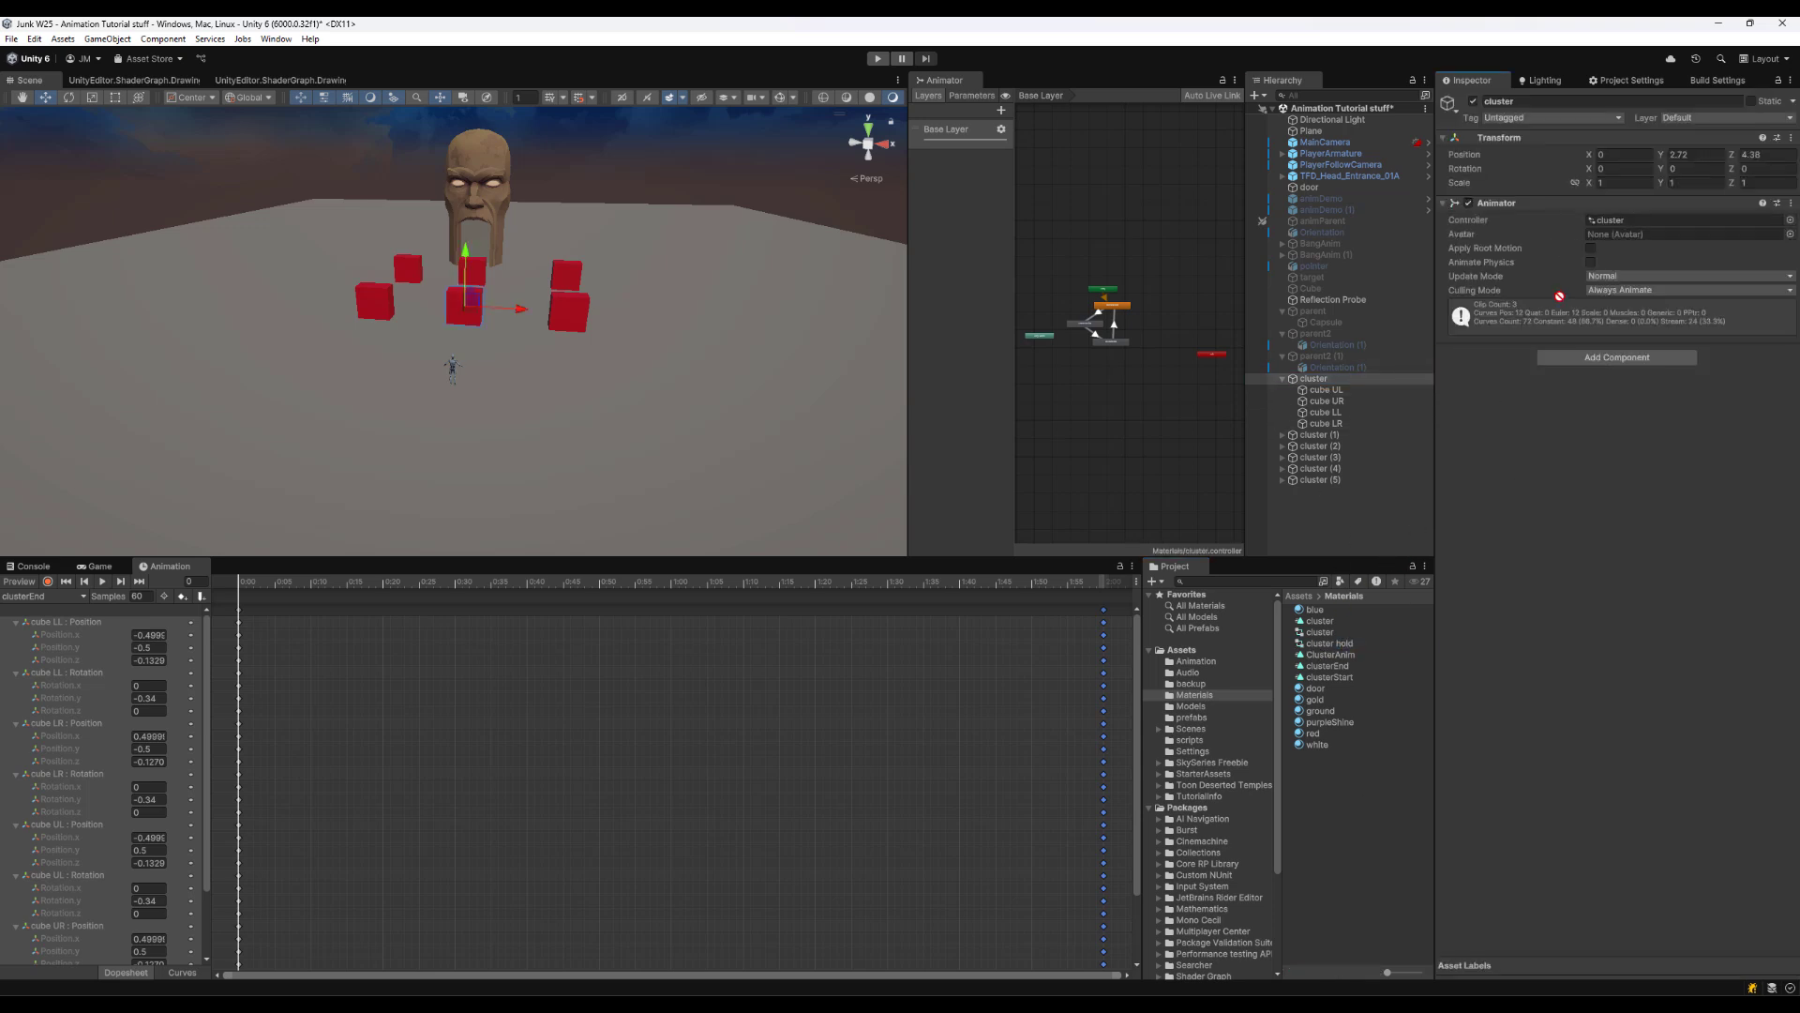
left_click_drag(1598, 219, 1600, 223)
left_click(1296, 380)
left_click(78, 596)
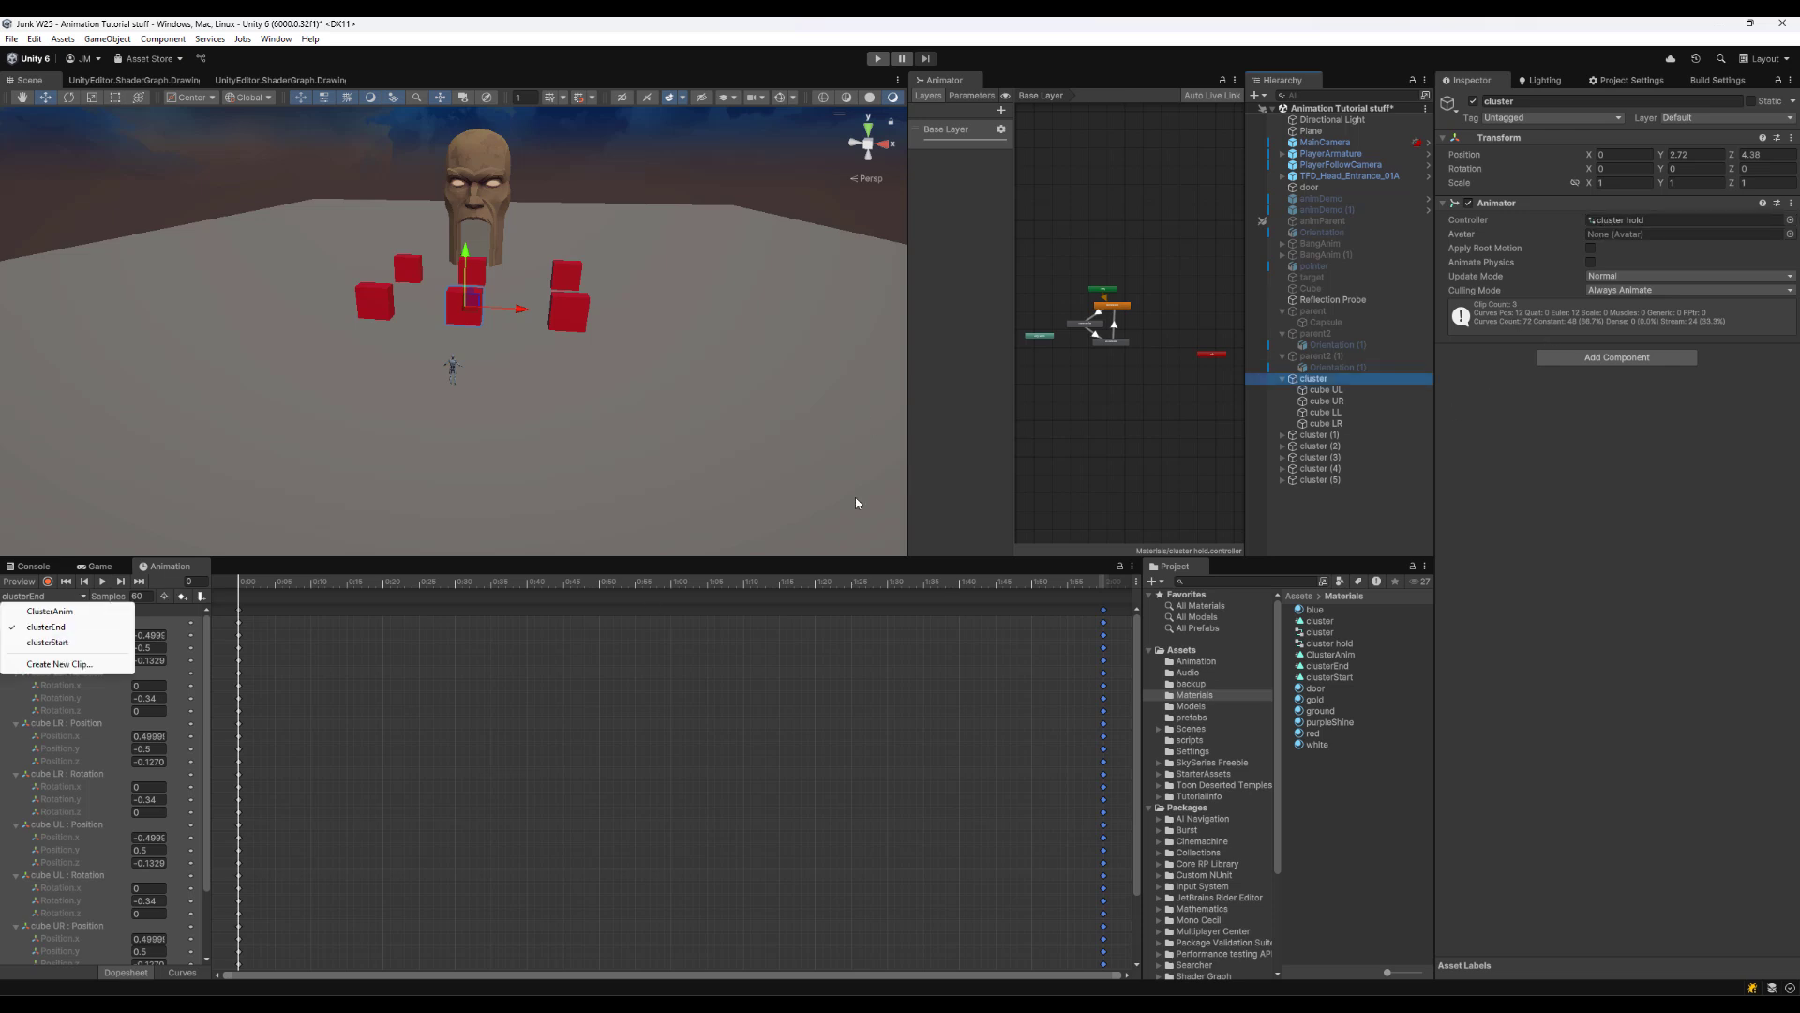
Delete the transition from clusterEnd back to clusterStart in the cluster hold controller and play-test the scene
left_click(1149, 424)
scroll(1093, 351, "up", 5)
left_click(1156, 289)
key("Delete")
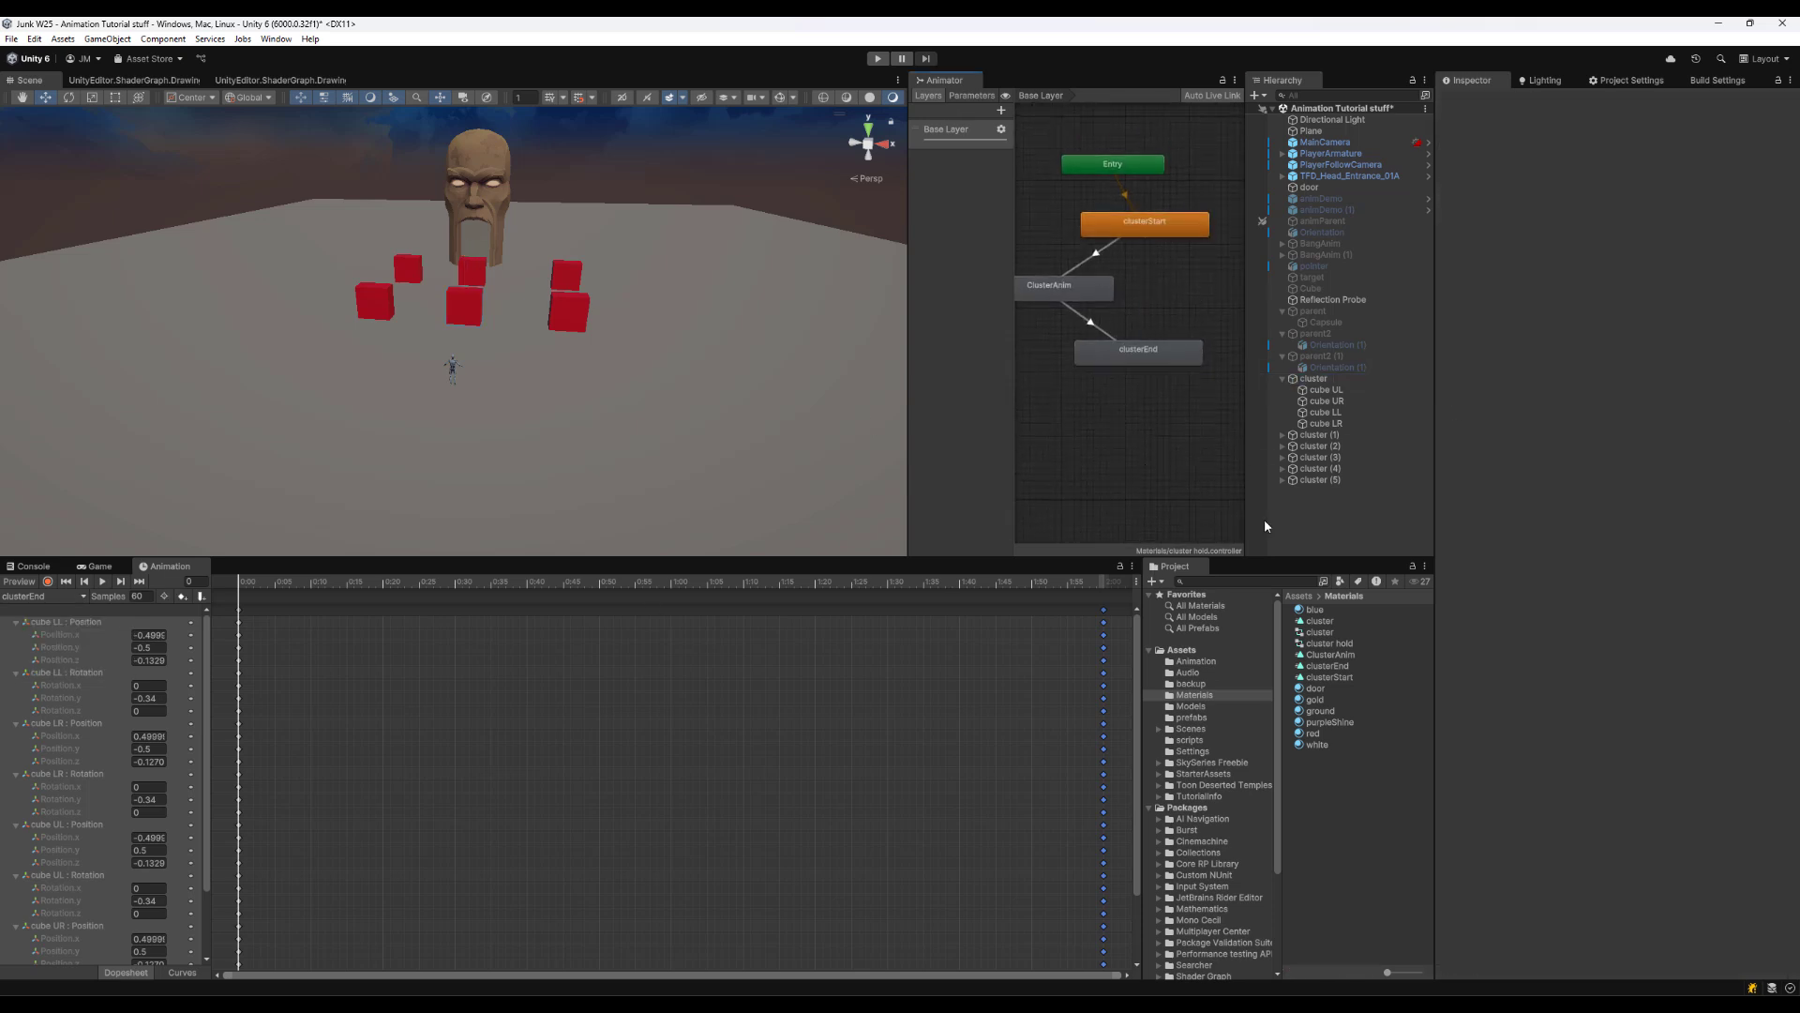
left_click(1319, 380)
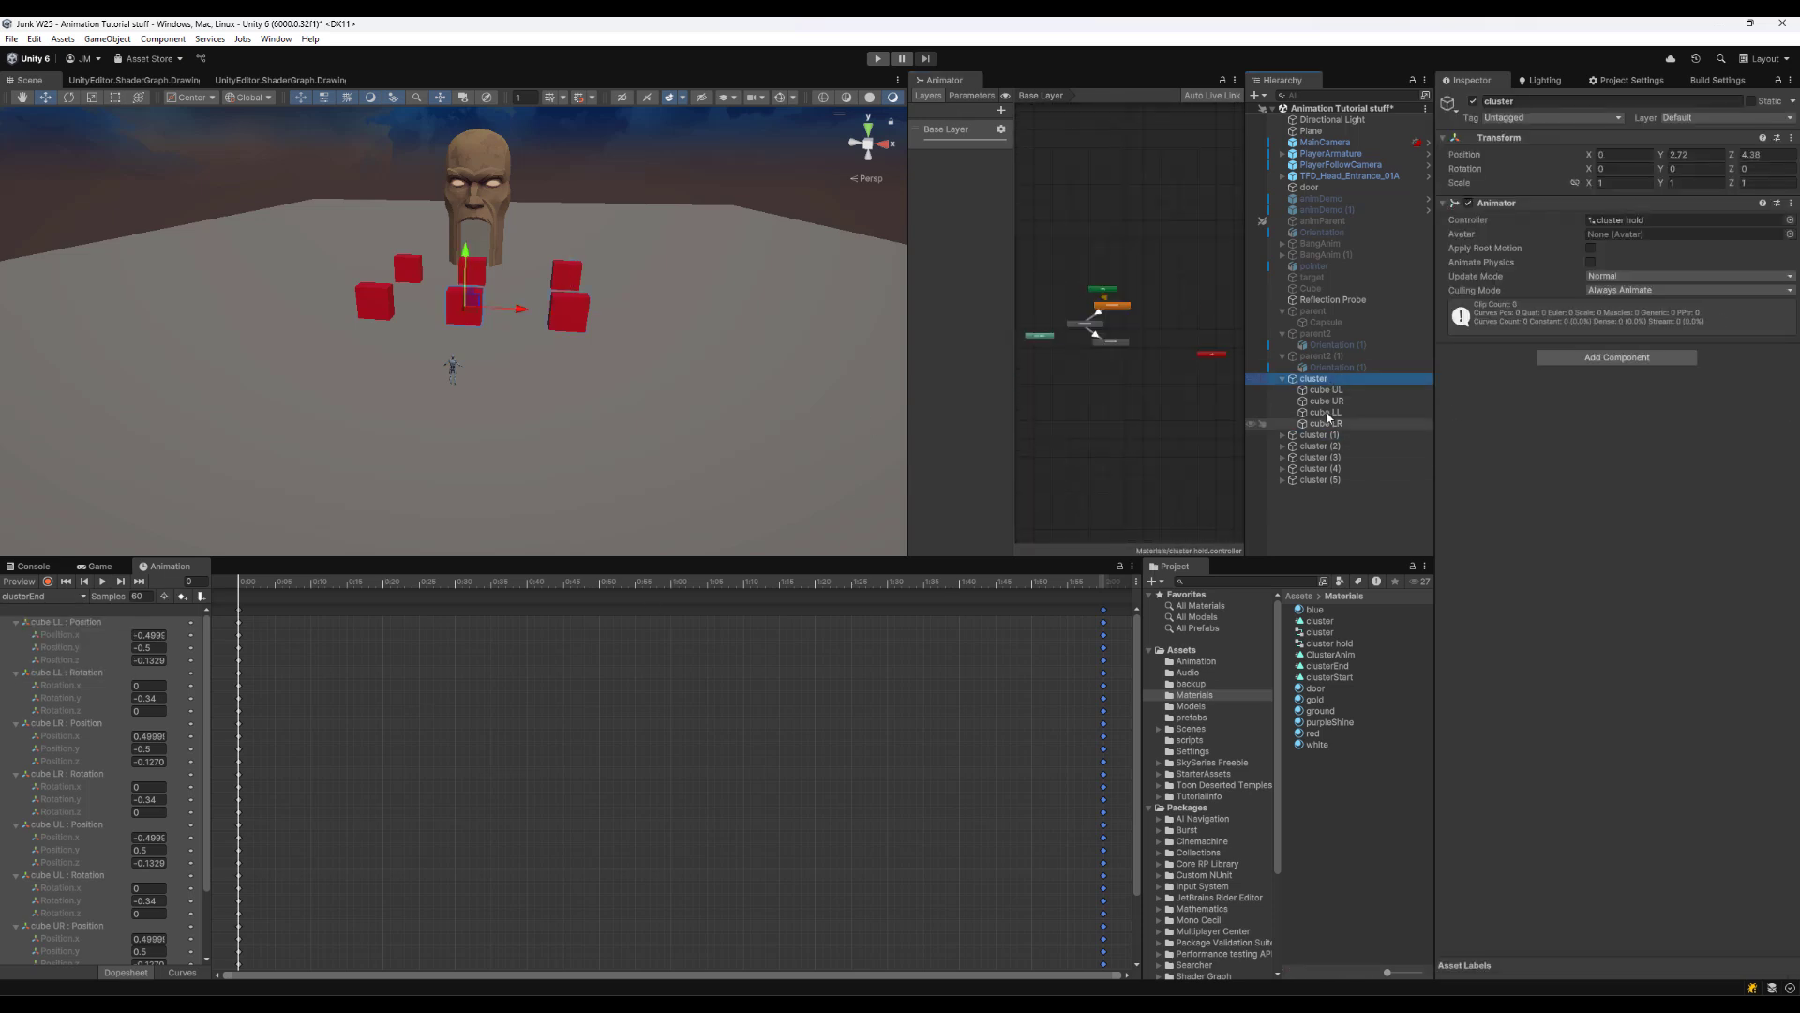
key("ctrl+p")
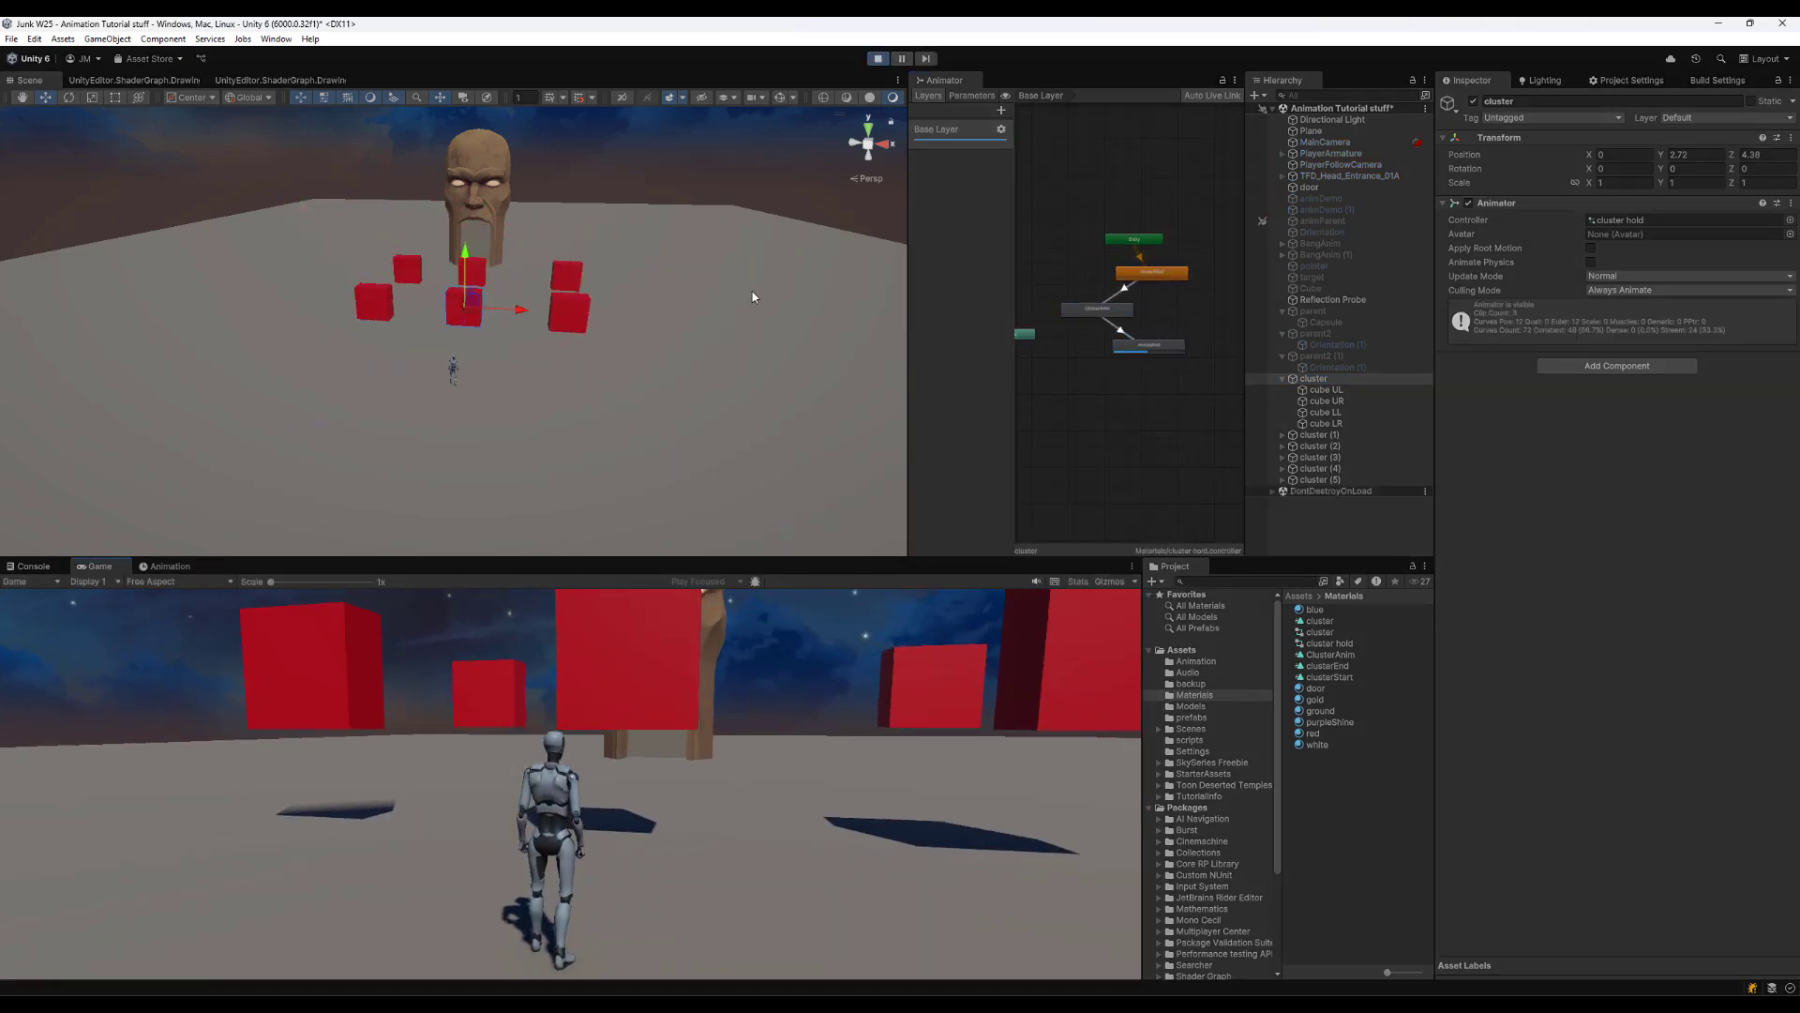
key("ctrl+p")
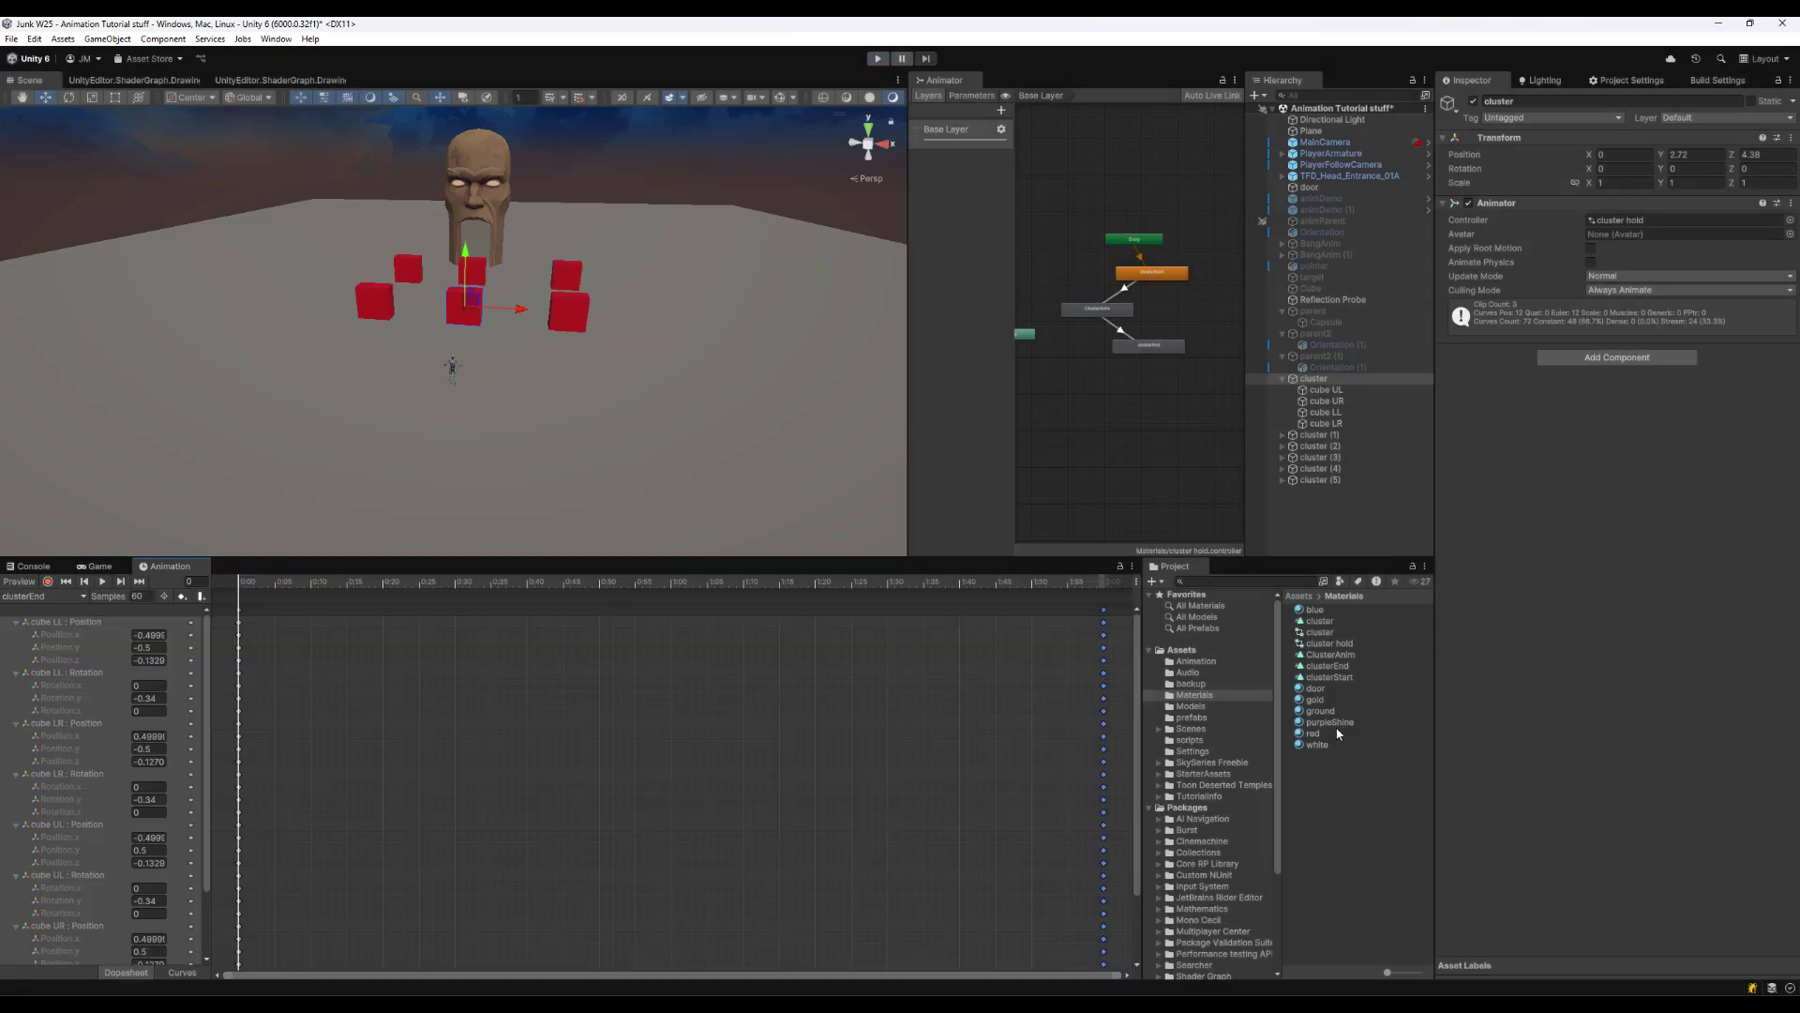
Duplicate the clusterEnd clip and add the copy as a new state in the cluster hold controller
left_click(1332, 666)
key("ctrl+d")
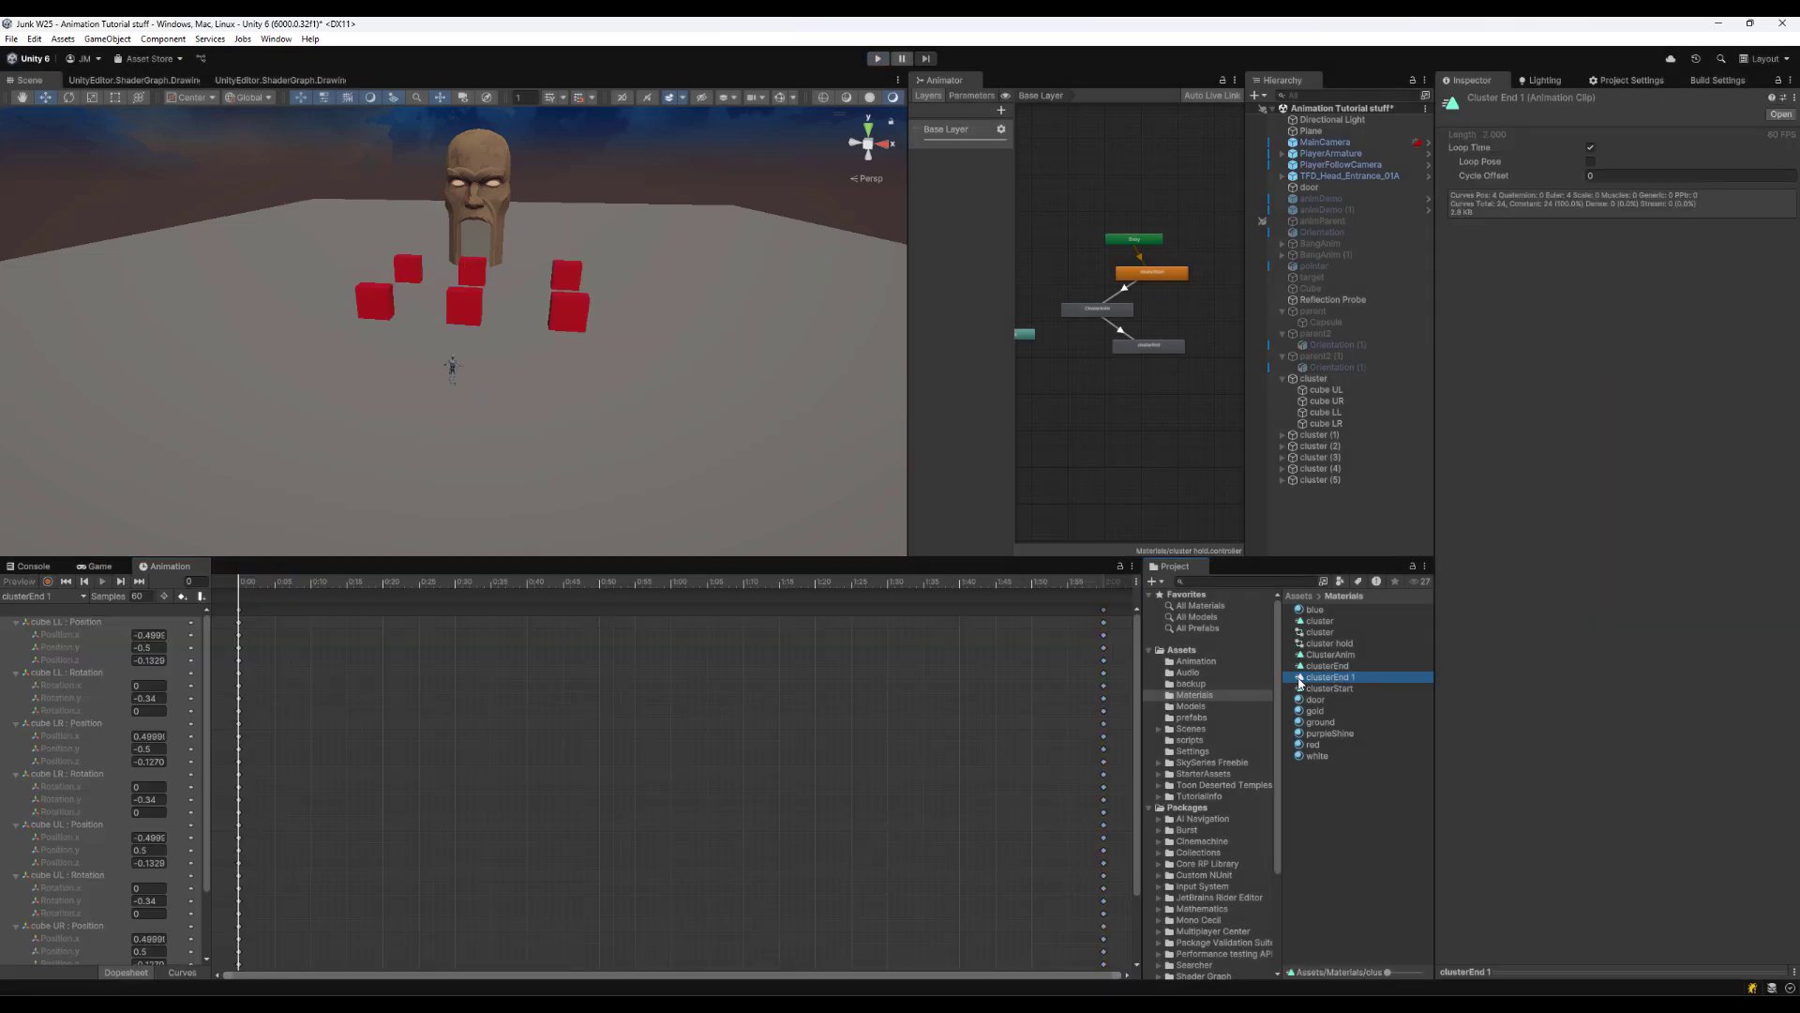
scroll(1146, 413, "up", 2)
middle_click_drag(1146, 412, 1146, 453)
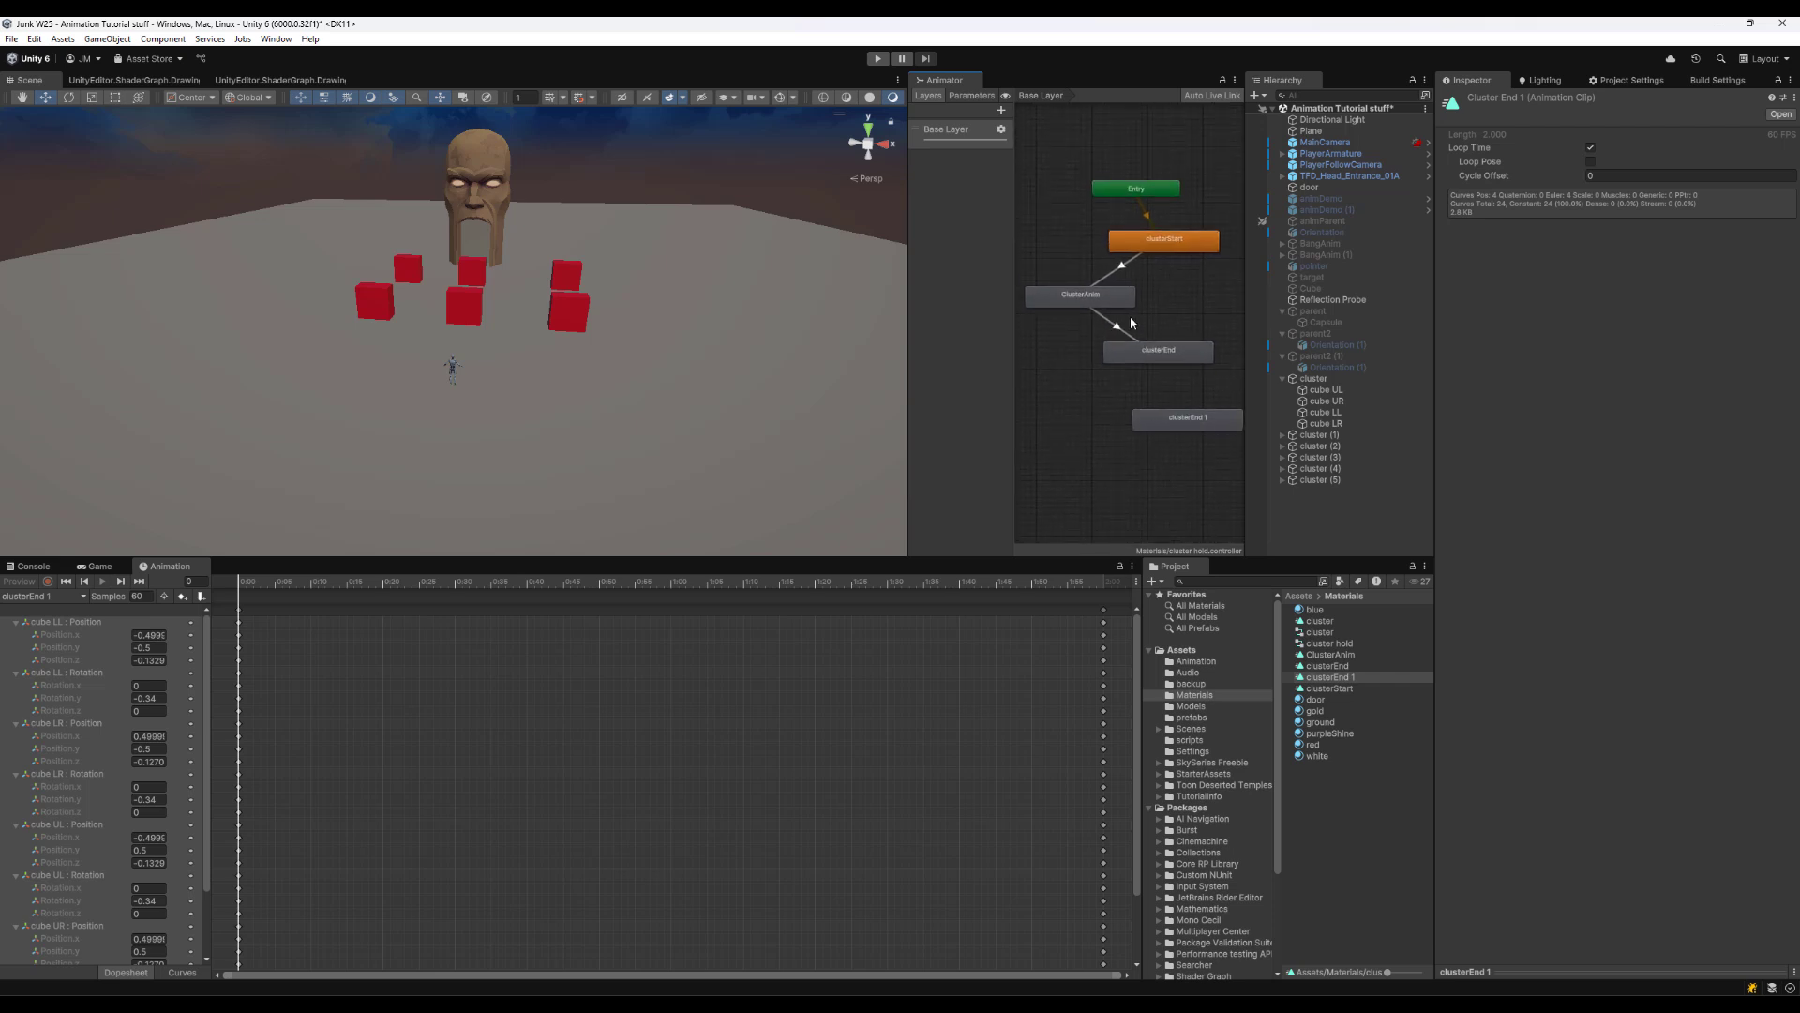
Make a transition from the ClusterAnim state to the clusterEnd 1 state, and select the clusterEnd state
right_click(1085, 294)
left_click(1126, 301)
left_click(1183, 418)
left_click(1174, 350)
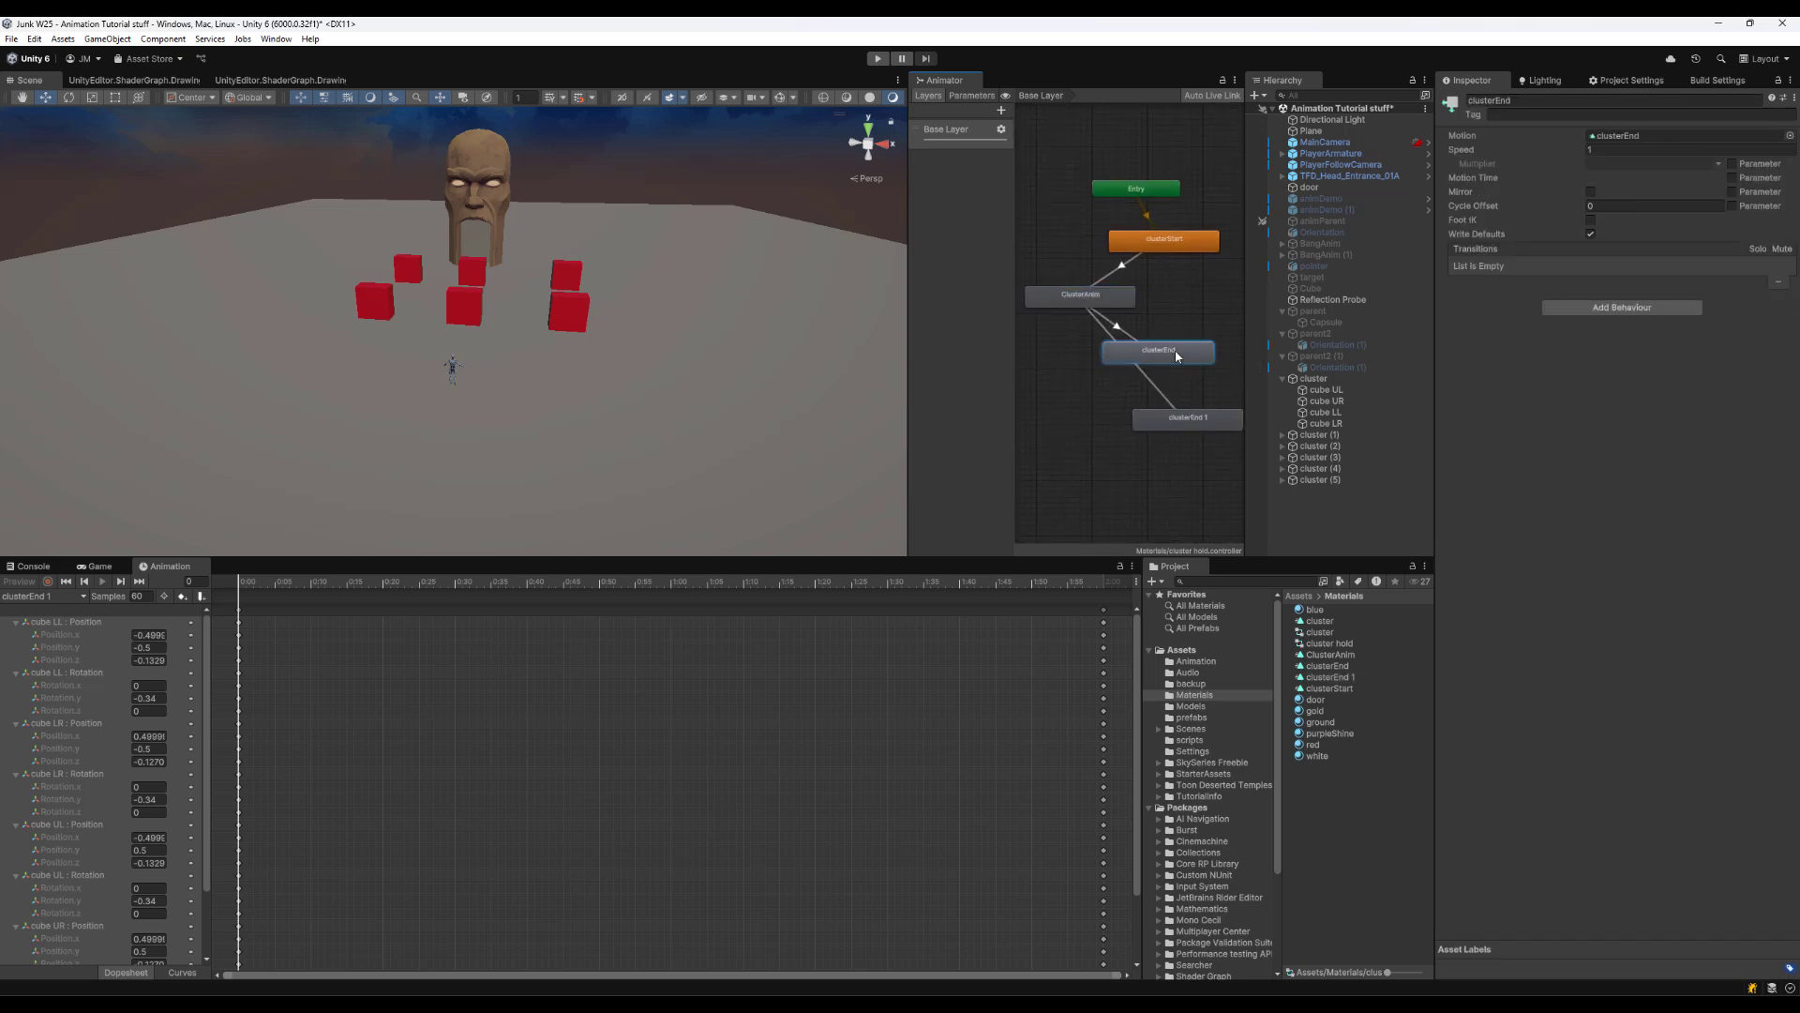
Delete the clusterEnd state and move the clusterEnd 1 state closer beneath ClusterAnim
key("Delete")
left_click_drag(1204, 427, 1153, 376)
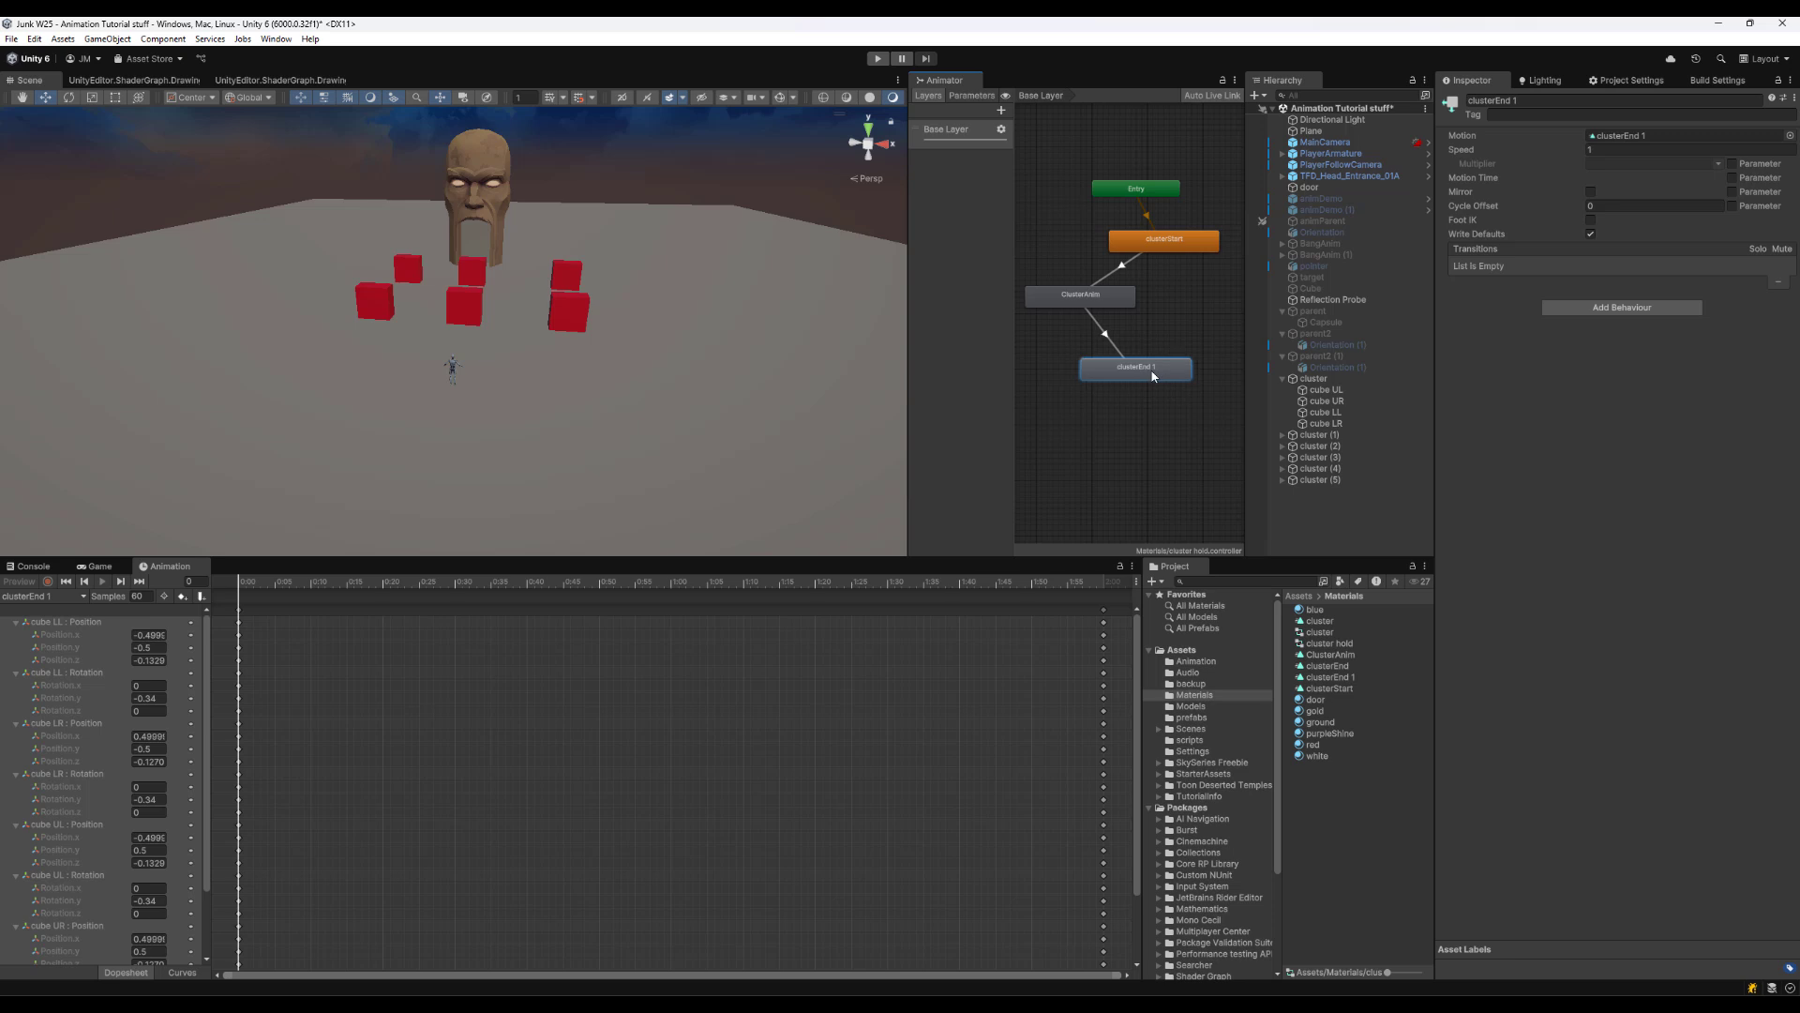
Delete the ending keyframes at frame 120 from the original cluster's clusterEnd 1 clip
left_click(1314, 378)
left_click(42, 596)
left_click(75, 631)
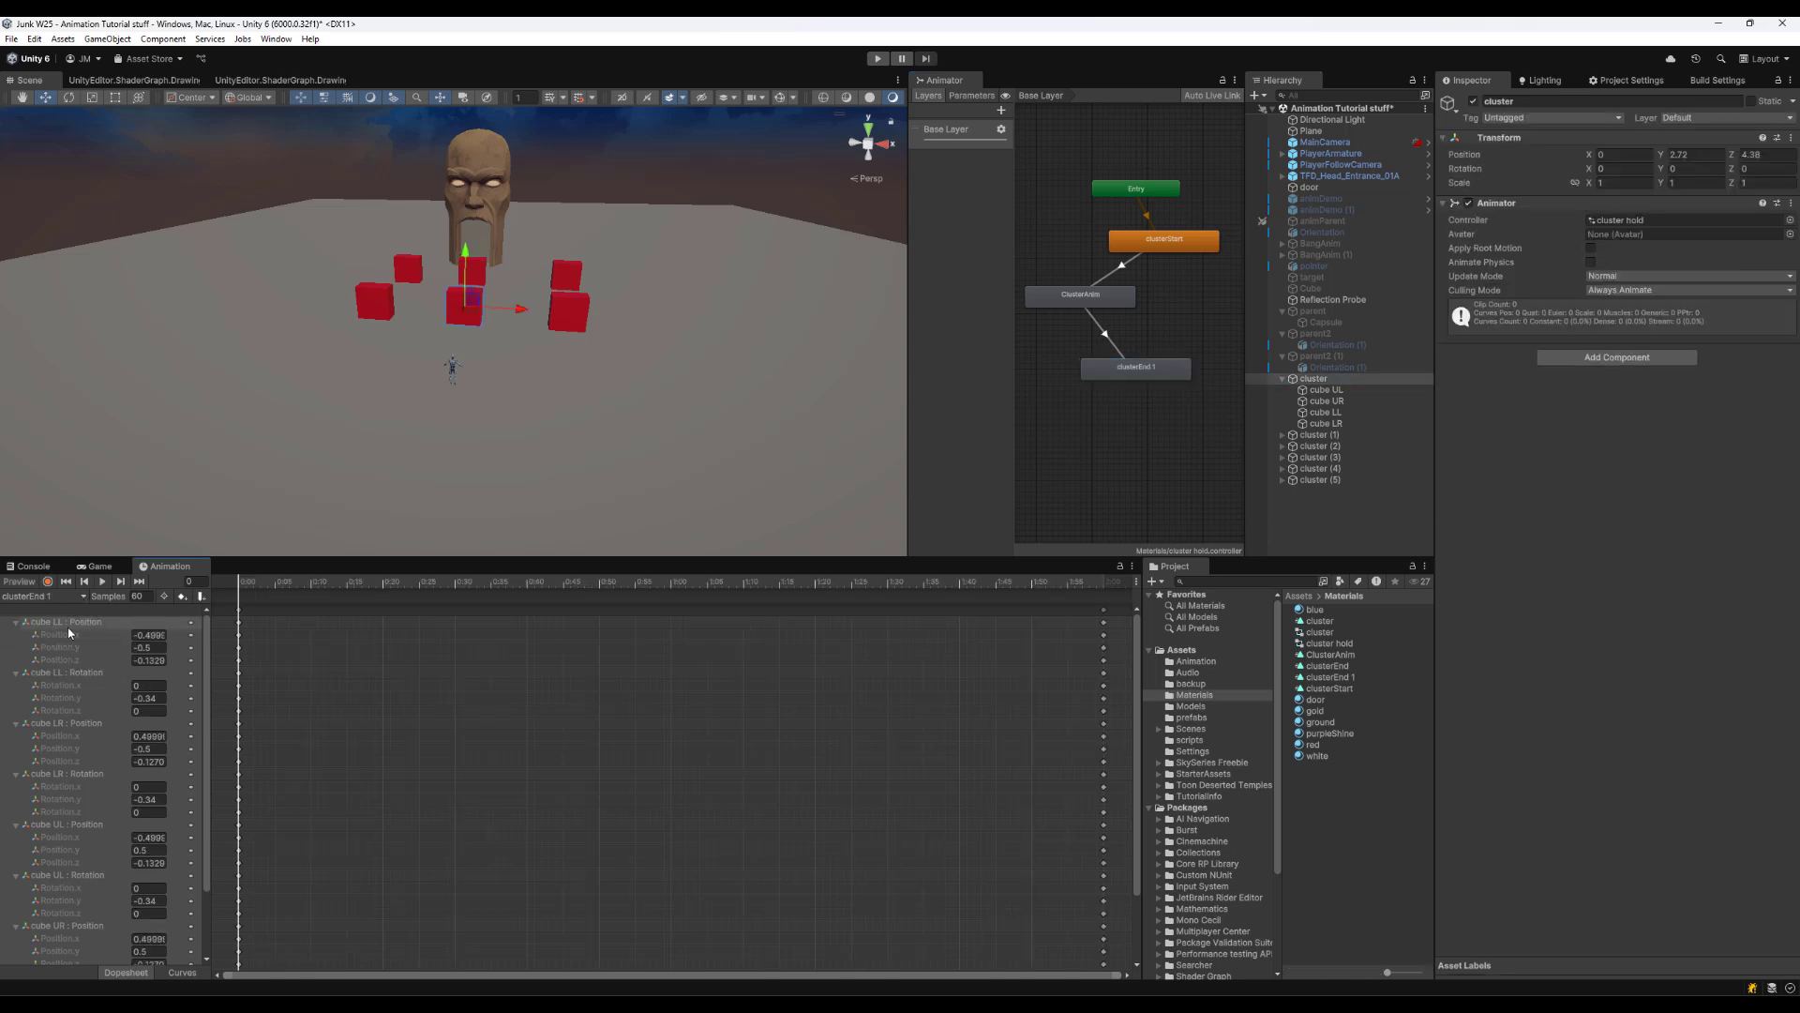
left_click(1068, 582)
left_click_drag(1072, 593, 1114, 613)
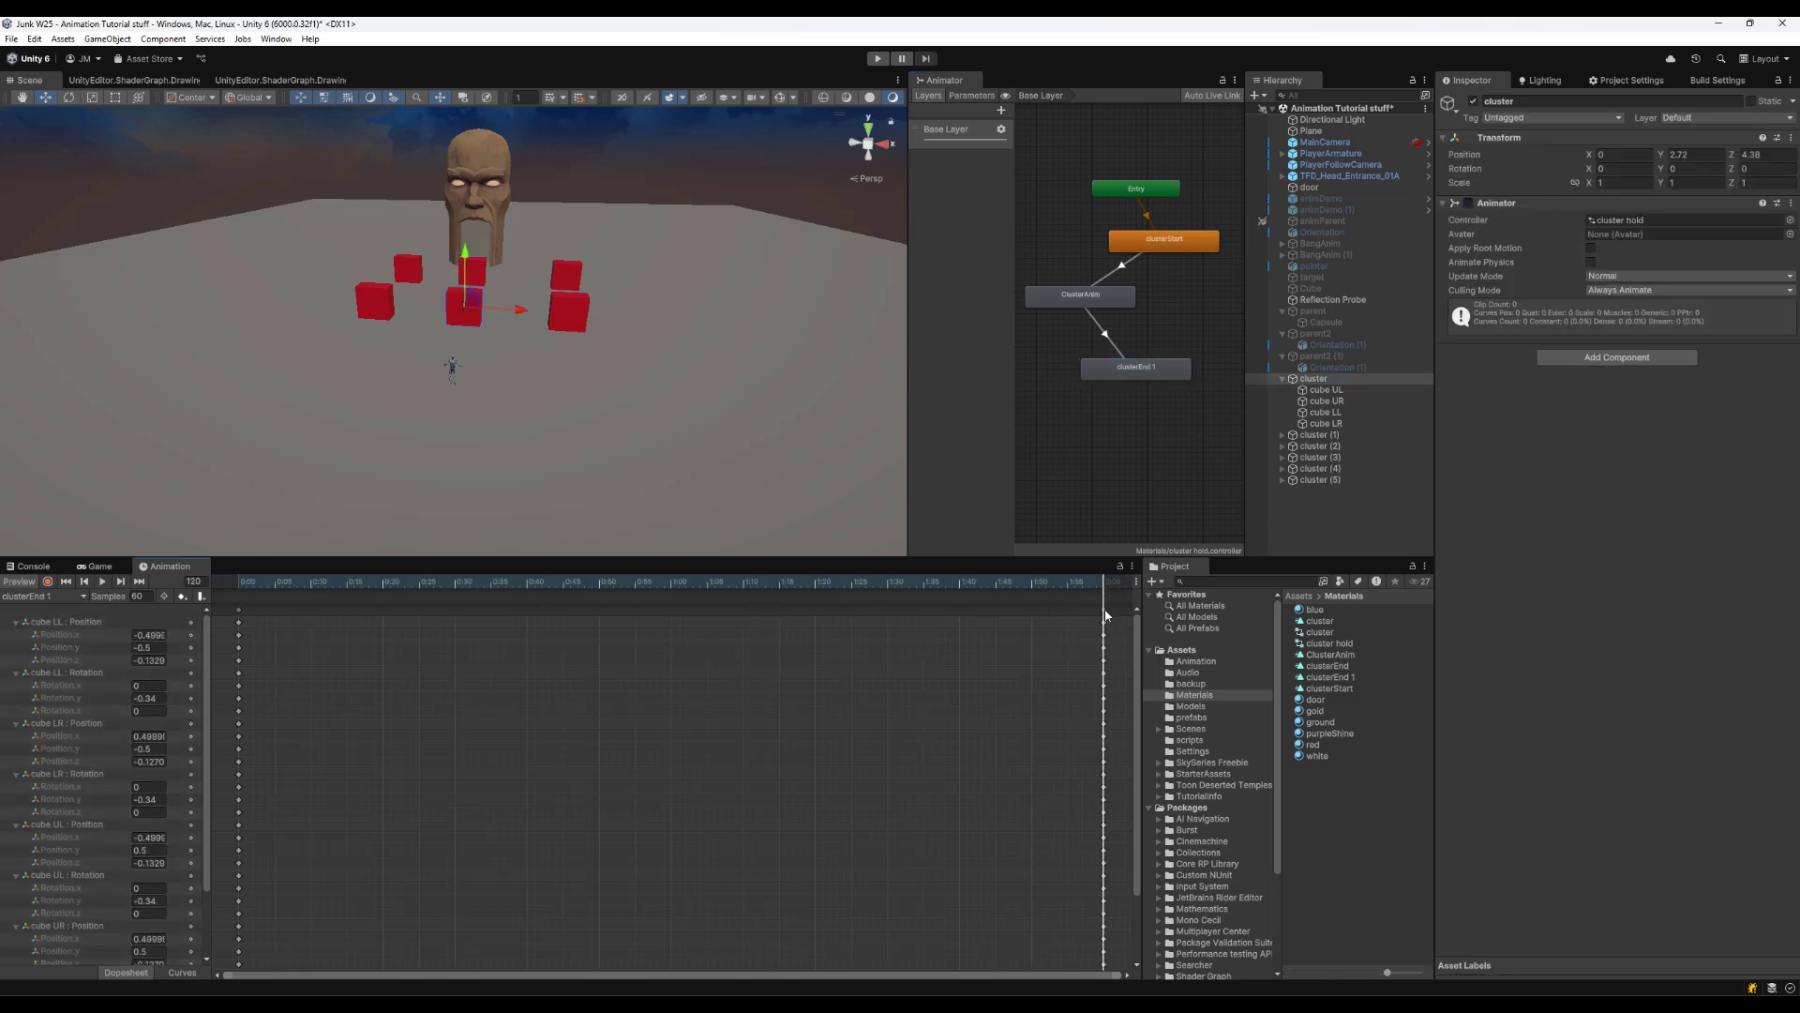
left_click(1105, 610)
key("Delete")
Record keyframes at frame 120 of clusterEnd 1 with the cluster's four cubes moved downward, and play-test the scene
scroll(788, 814, "down", 8)
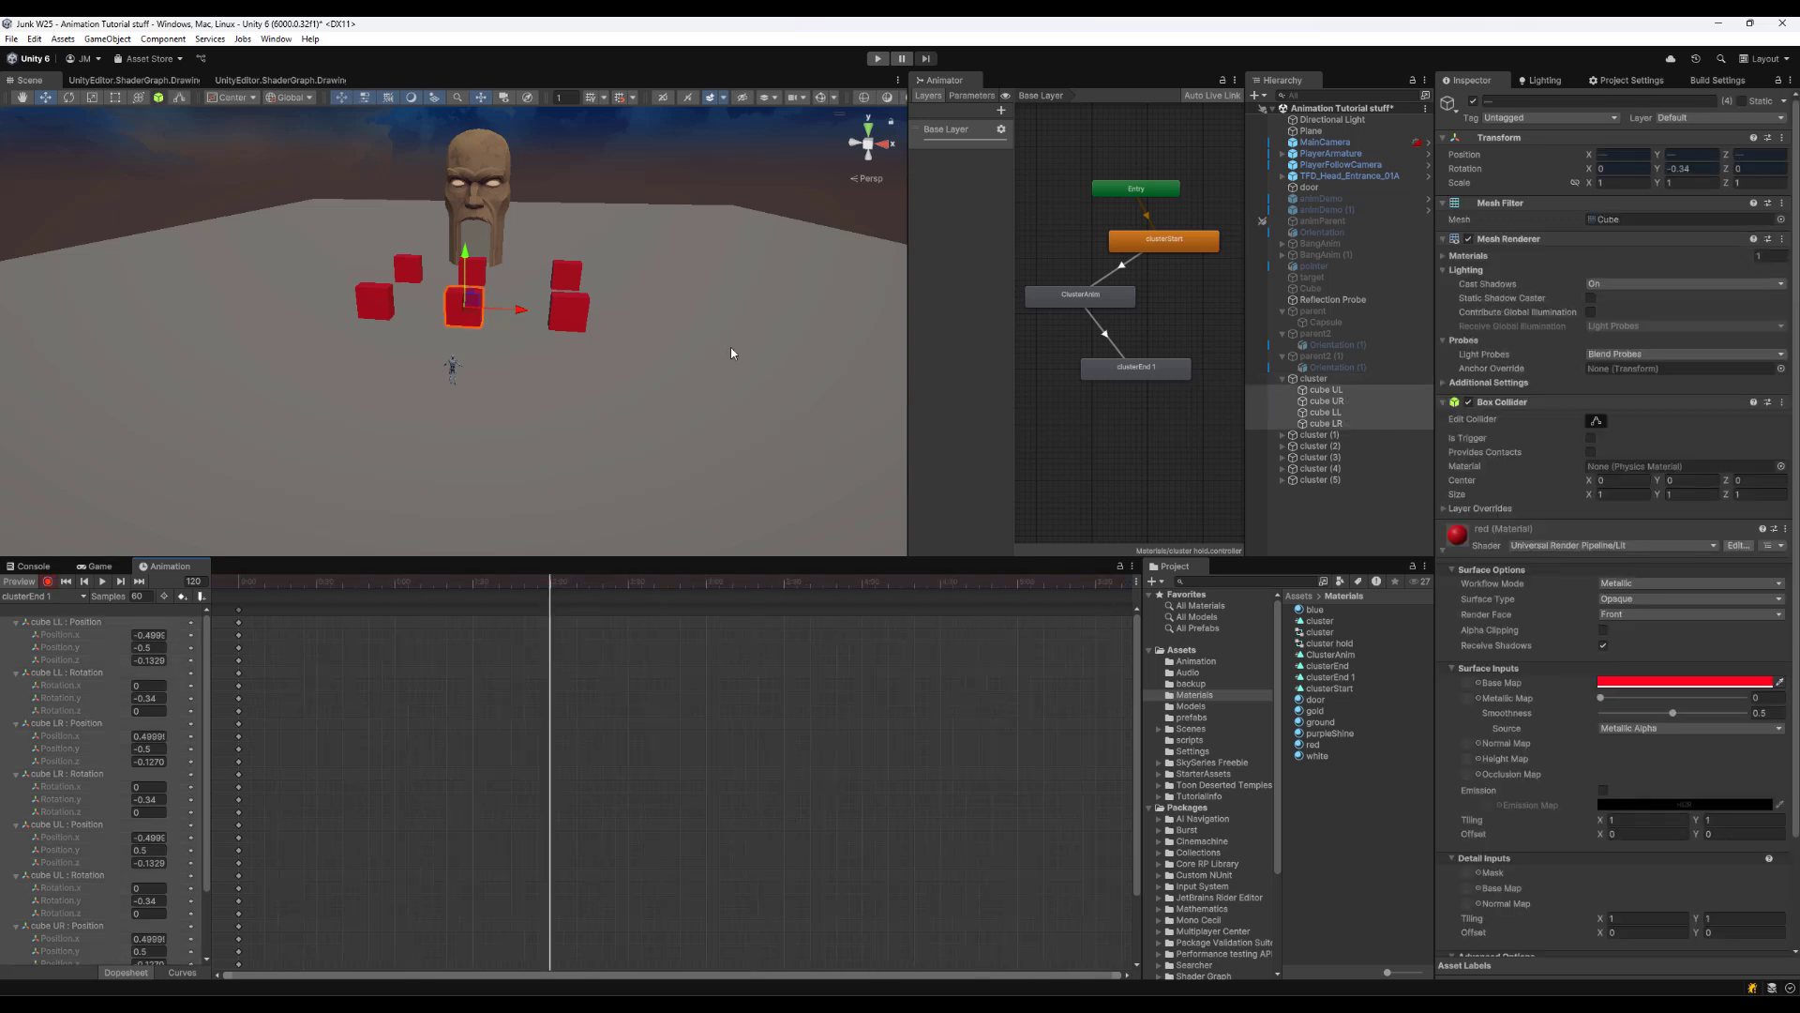
left_click_drag(733, 354, 574, 372, "alt")
left_click_drag(525, 583, 238, 583)
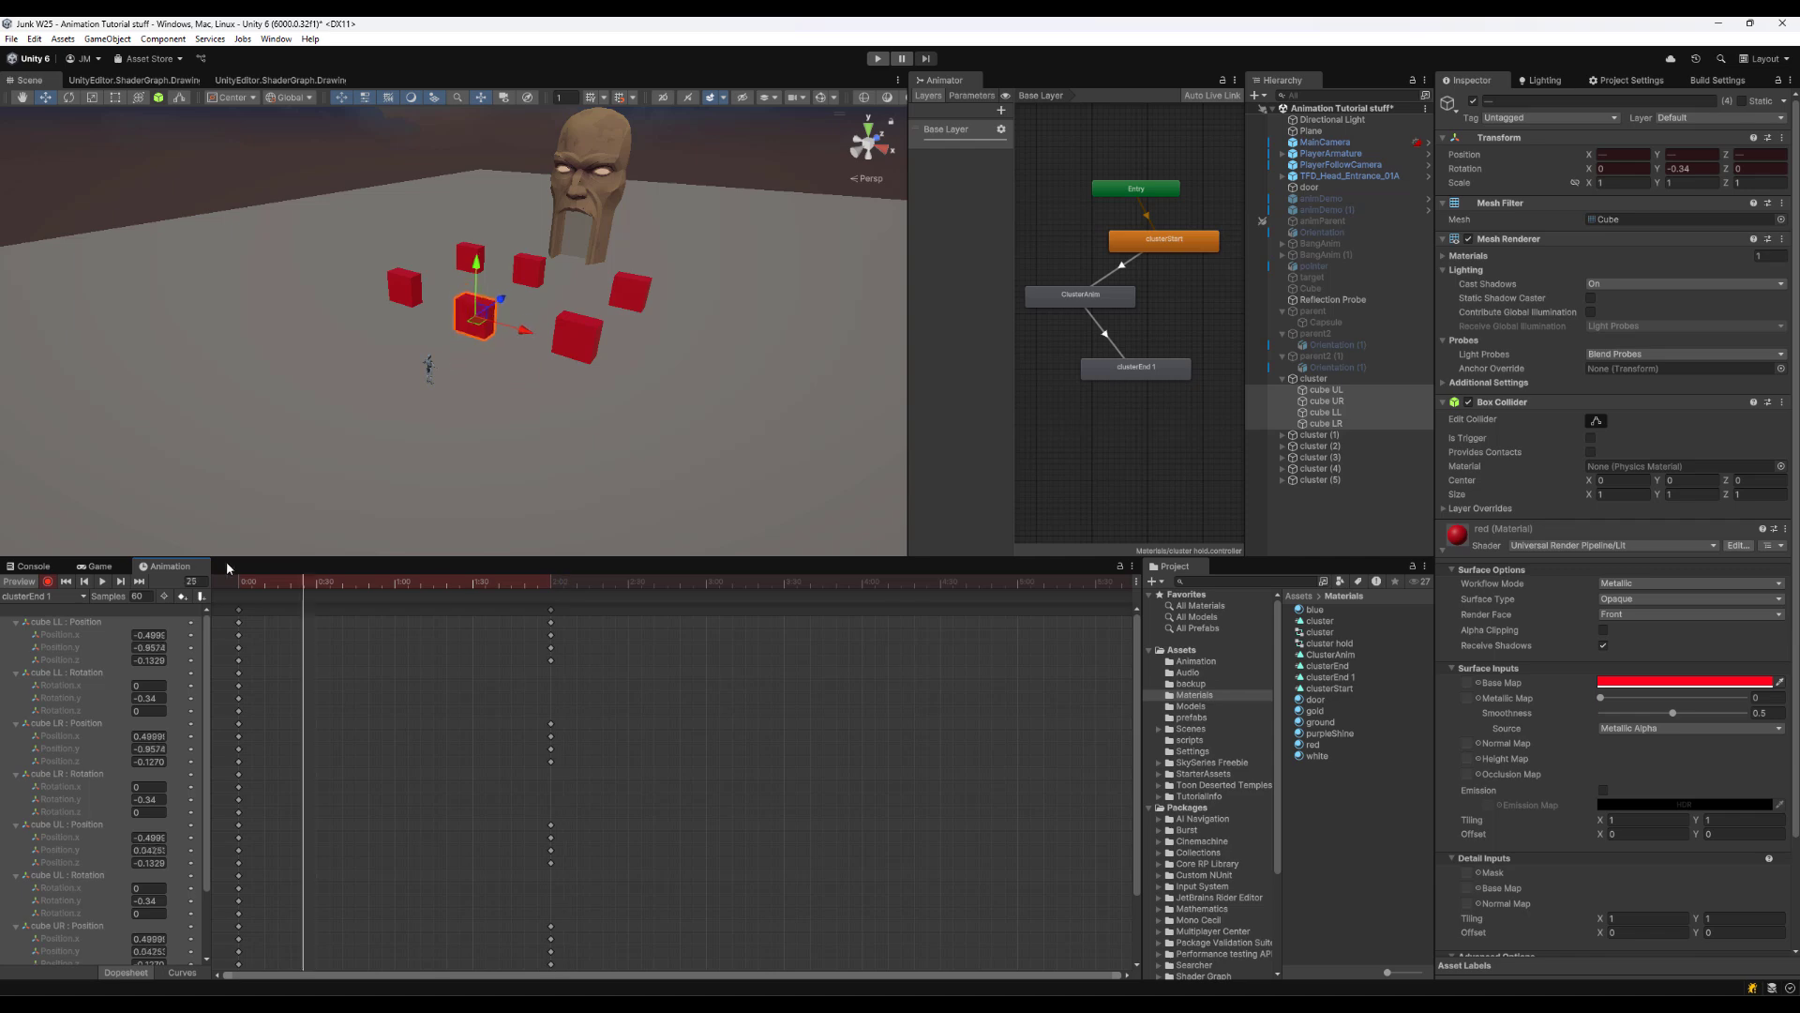
left_click(878, 60)
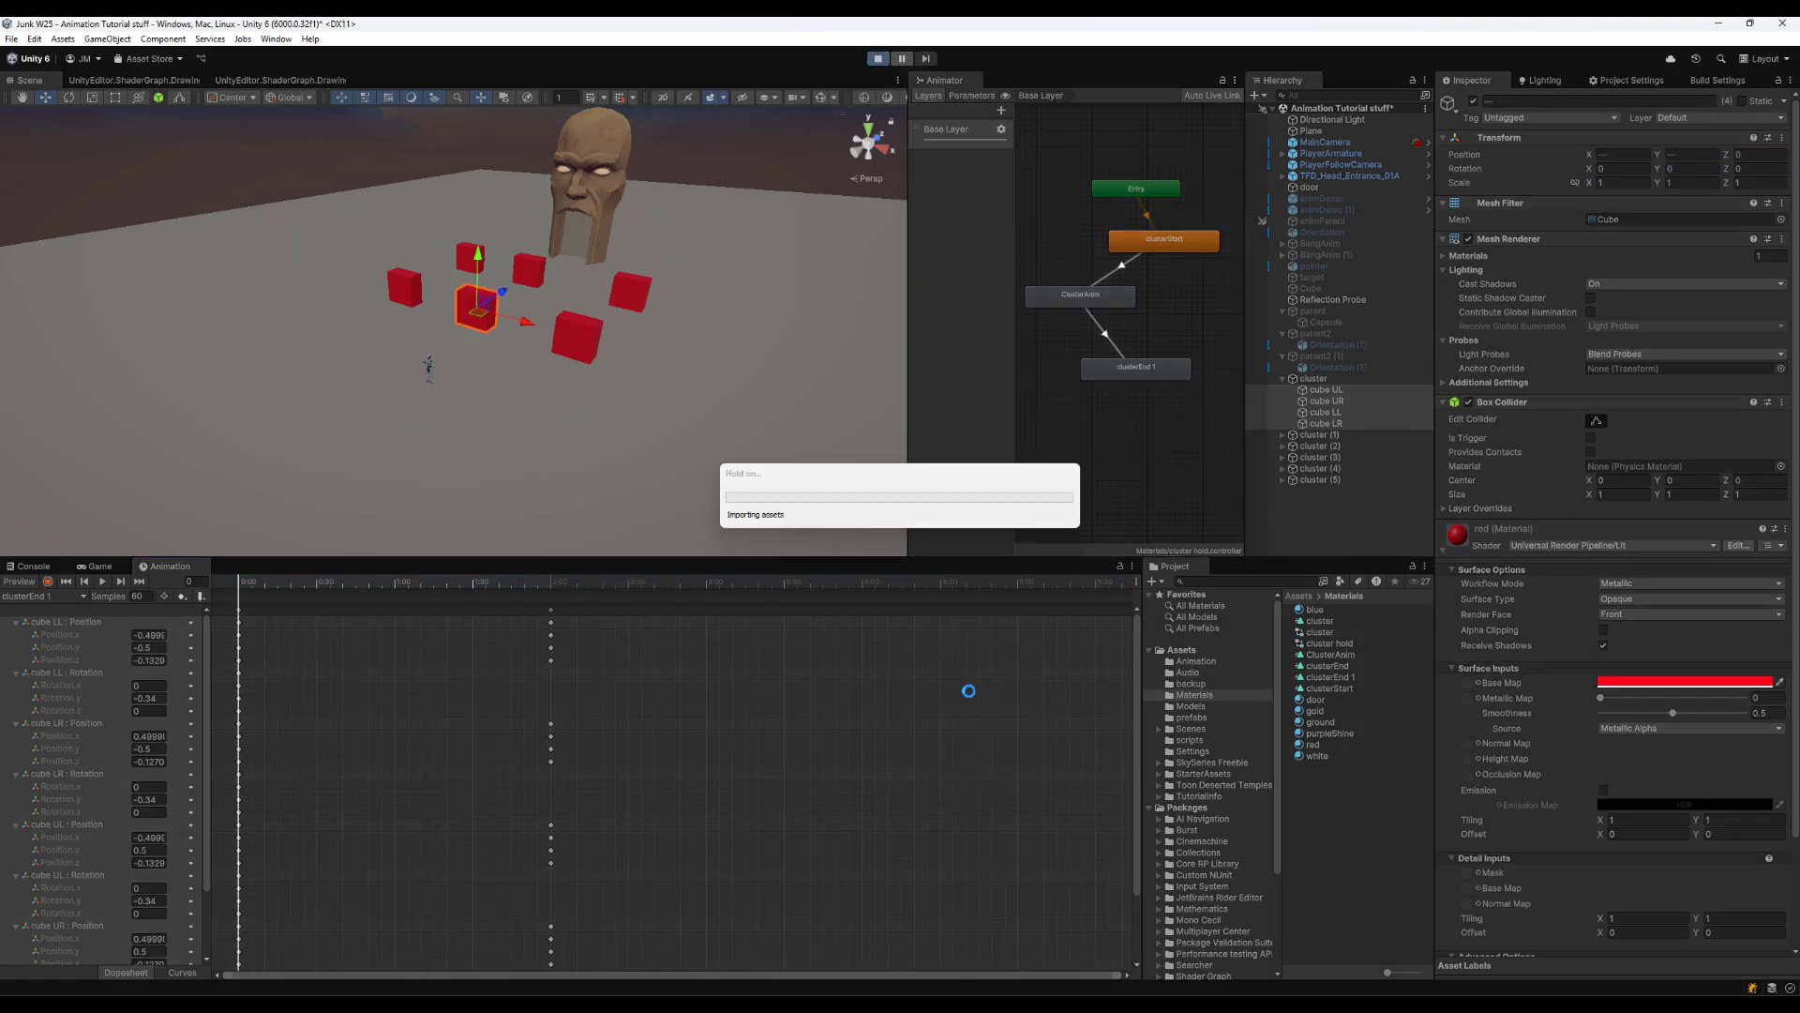